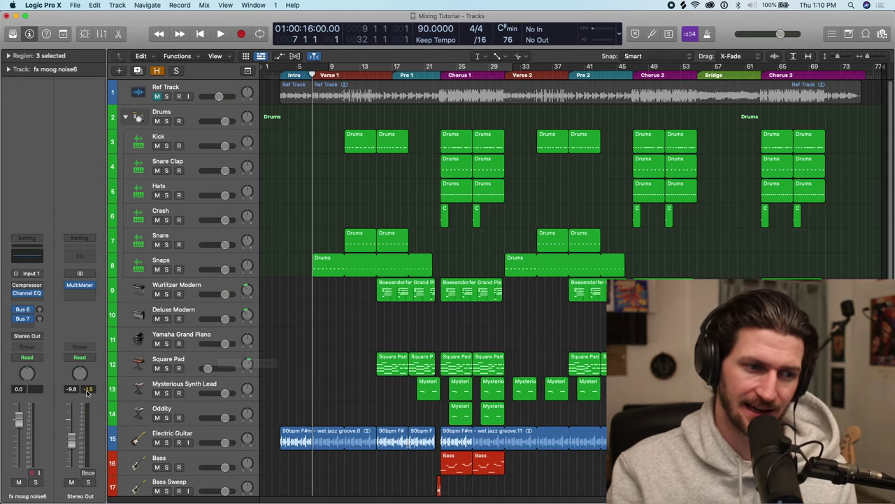
Set the Stereo Out fader to -9.2 dB and play the song from bar 15 into Chorus 1.
drag(71, 439, 71, 438)
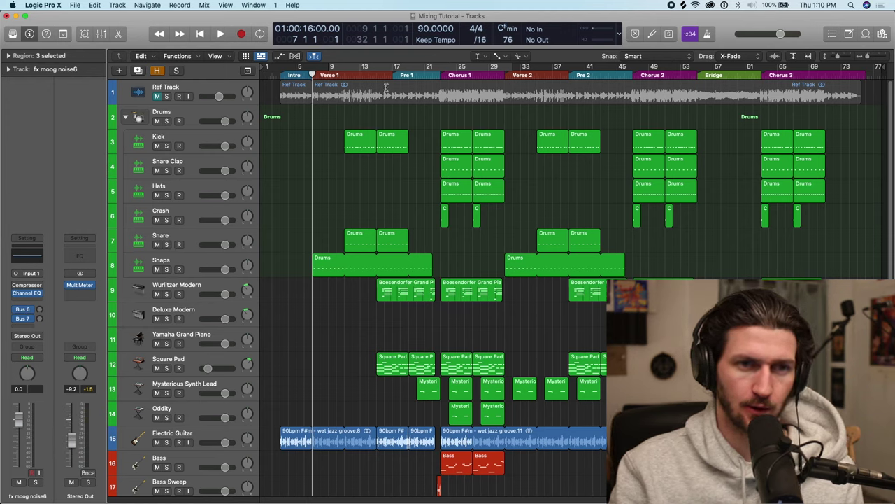
click(378, 75)
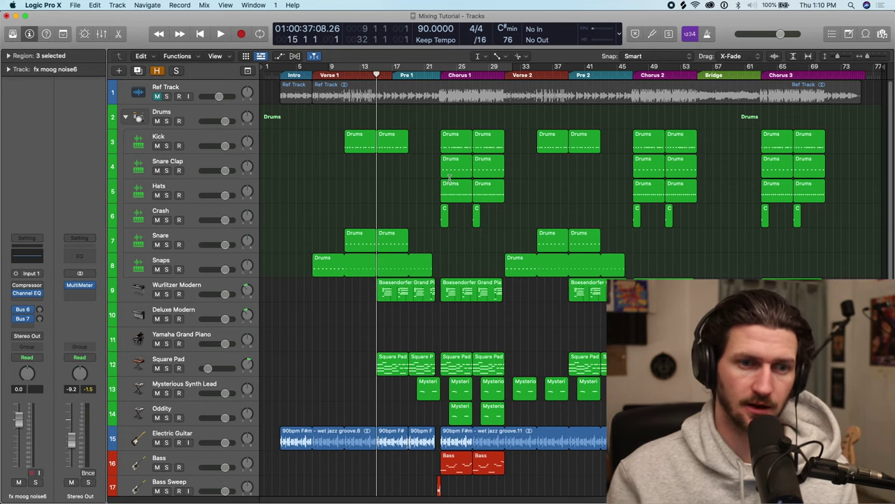
key(space)
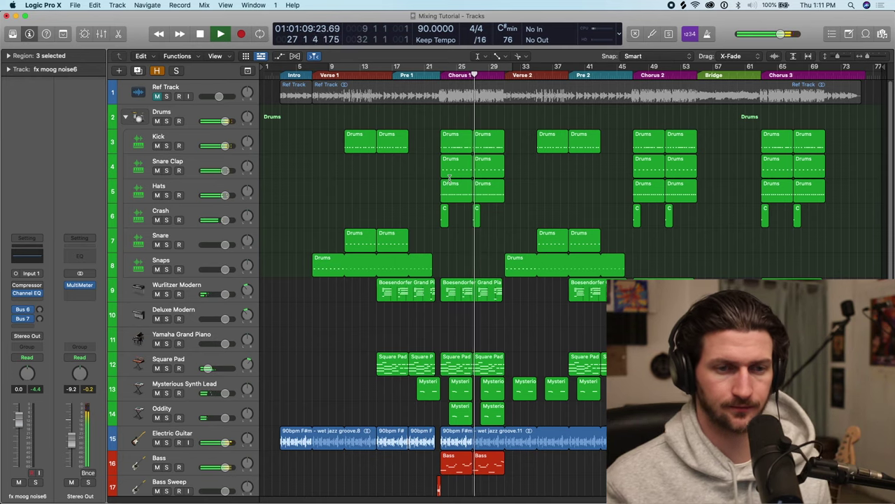
key(space)
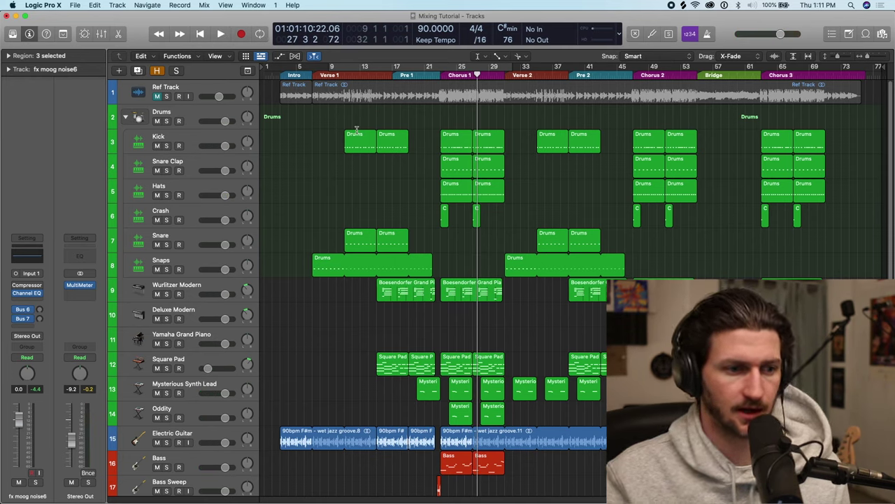
Set the Stereo Out fader to 0.0 dB, play the opening of Chorus 1, and reset the output's peak level reading.
drag(72, 438, 75, 408)
mouse_move(442, 67)
mouse_down()
mouse_move(507, 68)
mouse_move(413, 79)
mouse_move(443, 75)
mouse_up()
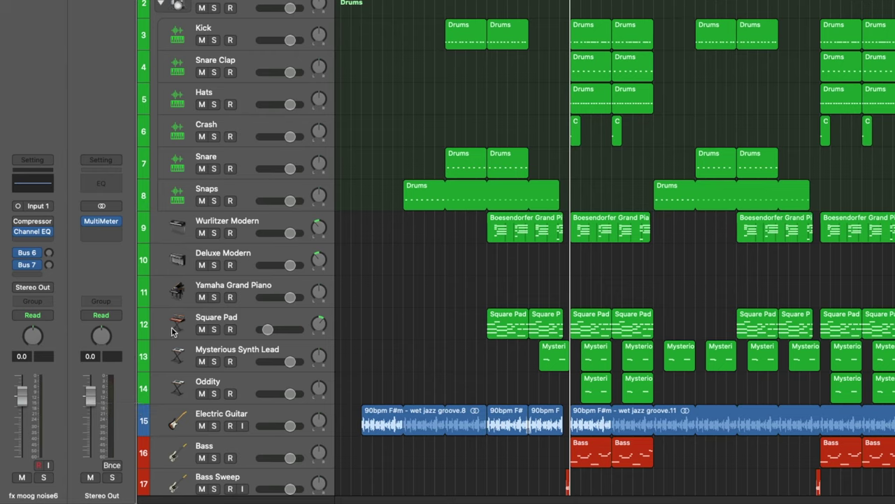
key(space)
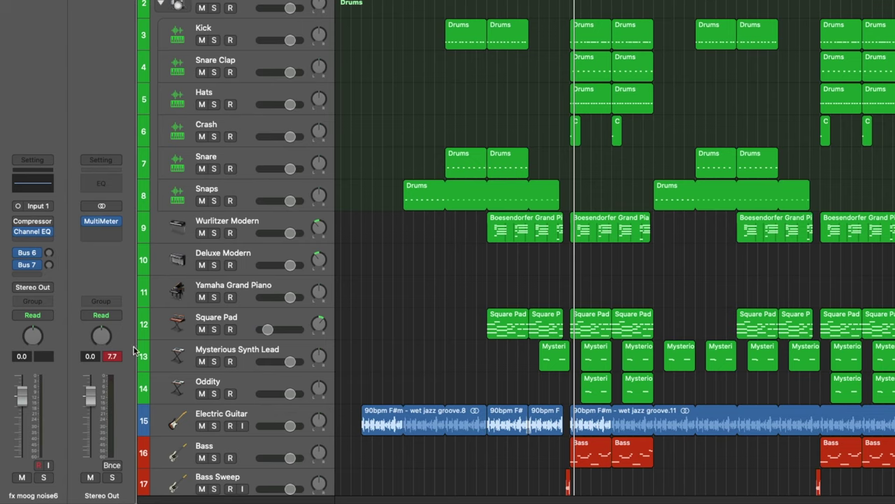
click(113, 356)
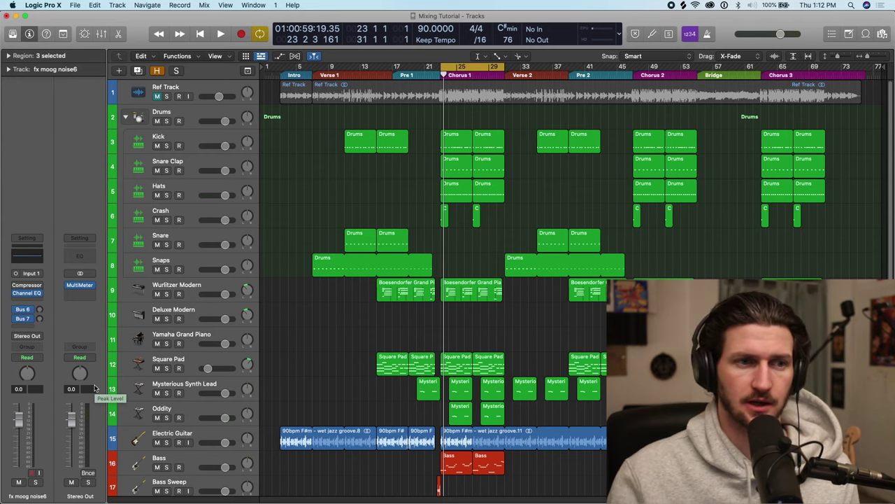
Select the Drums track and mark a cycle range from bar 3 to bar 76, turning cycle mode off again.
click(202, 119)
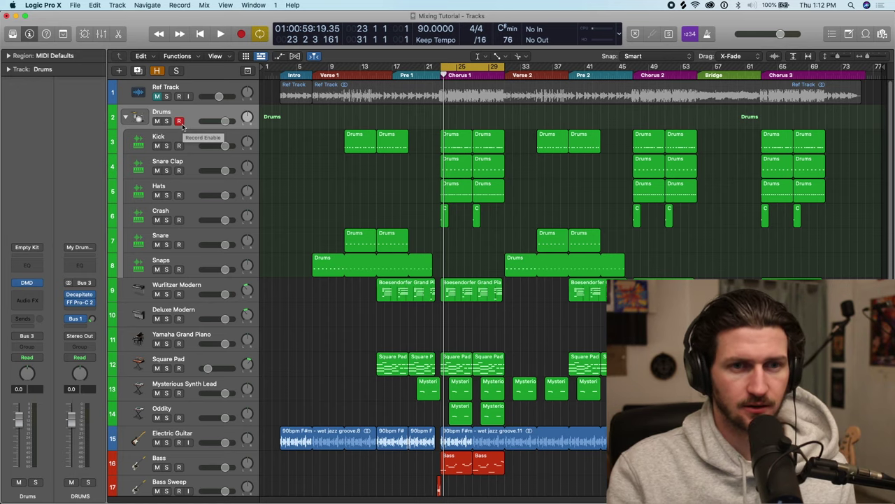
click(455, 67)
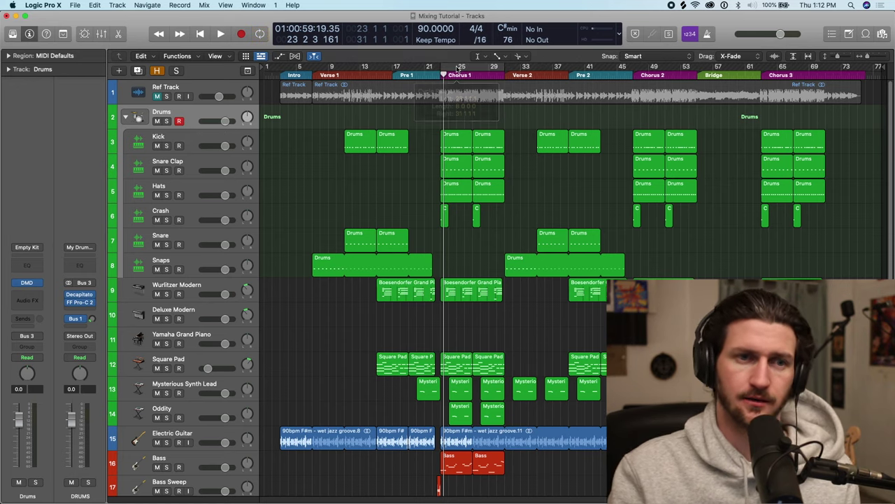
drag(283, 67, 867, 68)
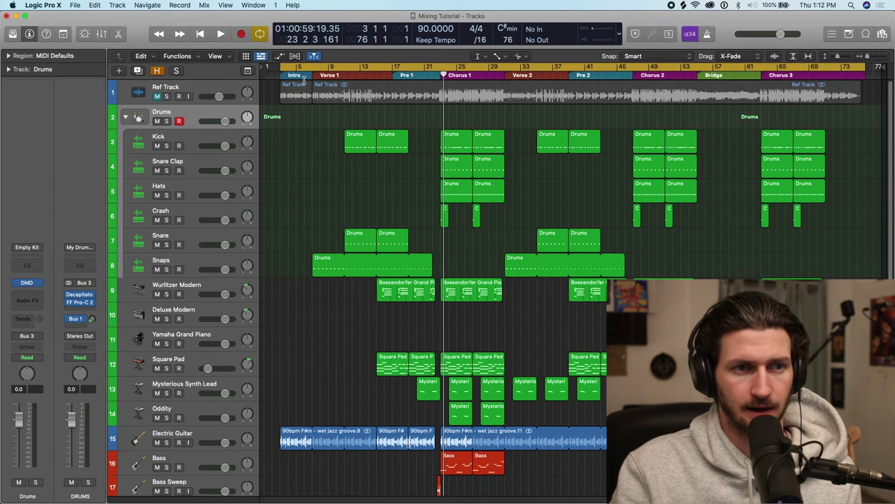
drag(308, 76, 352, 105)
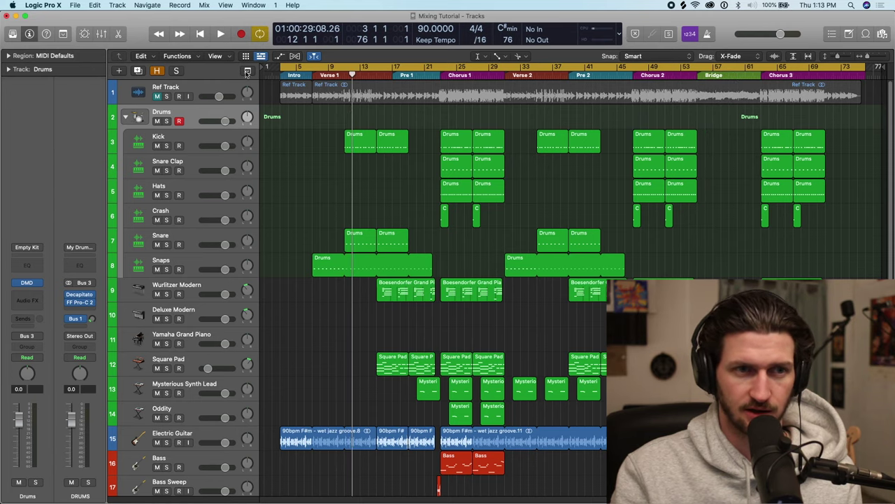
key(c)
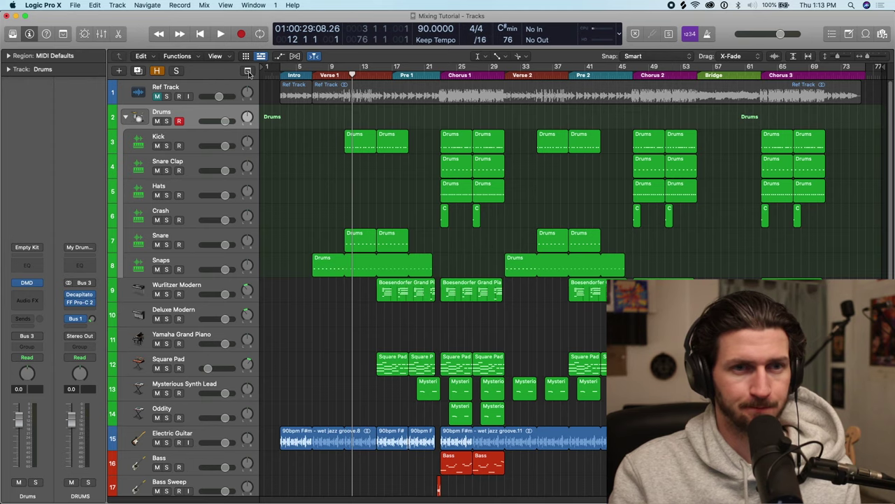
Show the global tracks and add a marker named "Whatever" at bar 13.
click(248, 73)
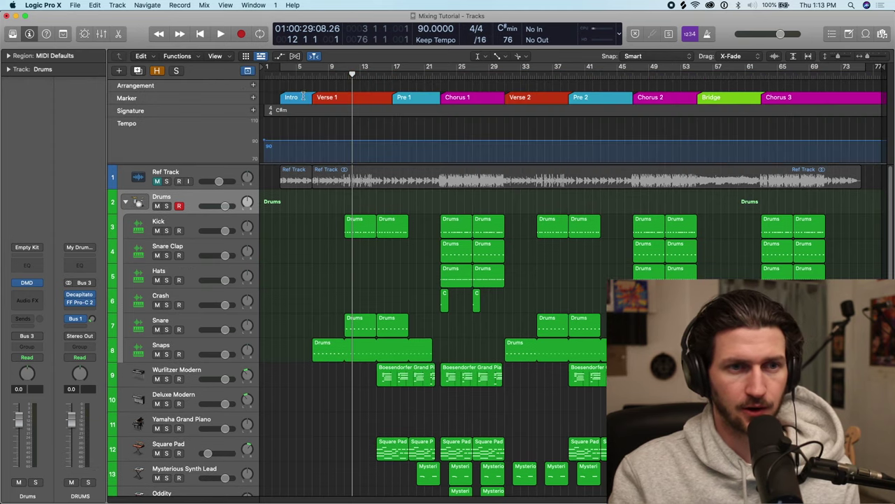
mouse_move(354, 74)
mouse_down()
mouse_move(365, 72)
mouse_move(334, 74)
mouse_move(360, 77)
mouse_up()
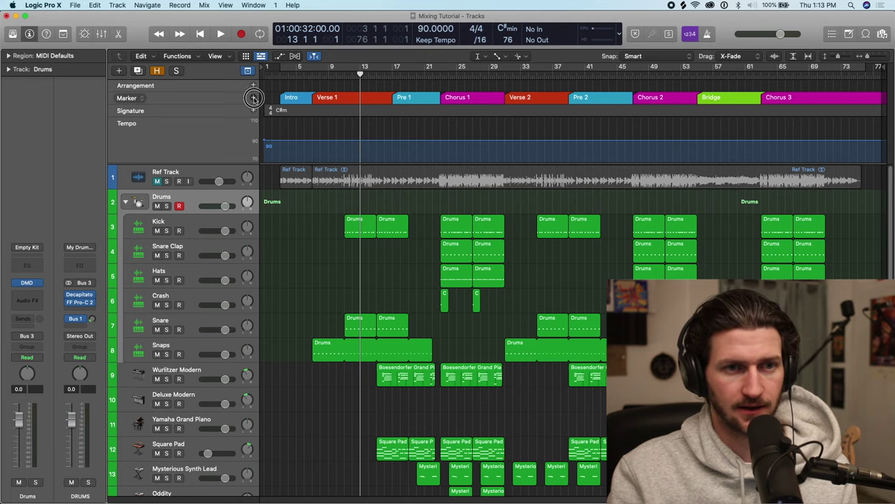
click(253, 98)
double_click(376, 98)
text(Whatever)
key(Return)
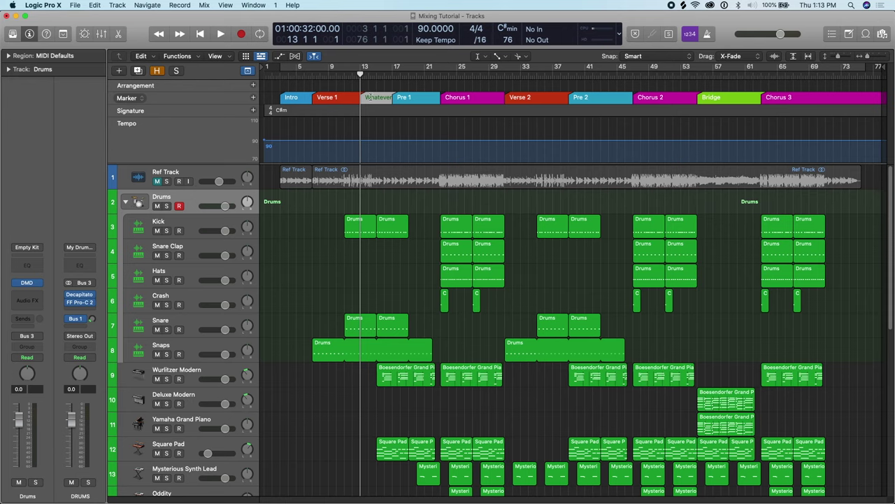
Remove the "Whatever" marker and leave the name editing of the Verse 1 marker.
double_click(379, 95)
double_click(349, 98)
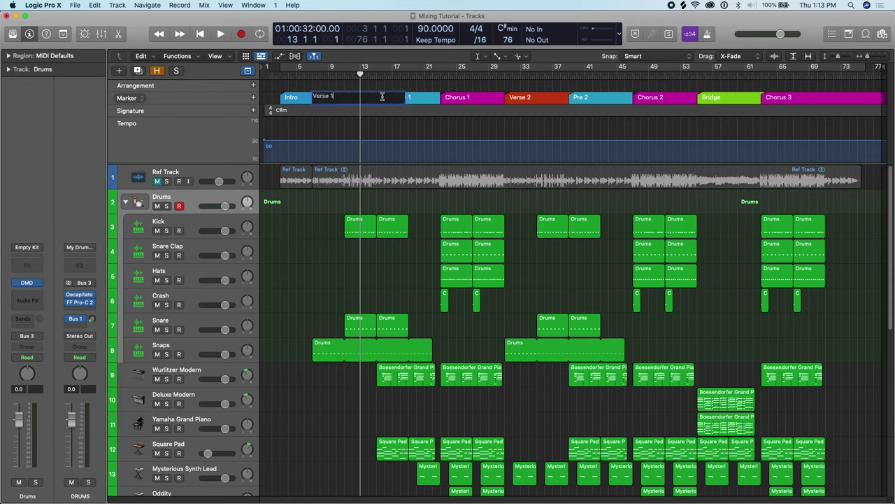
click(458, 129)
double_click(380, 100)
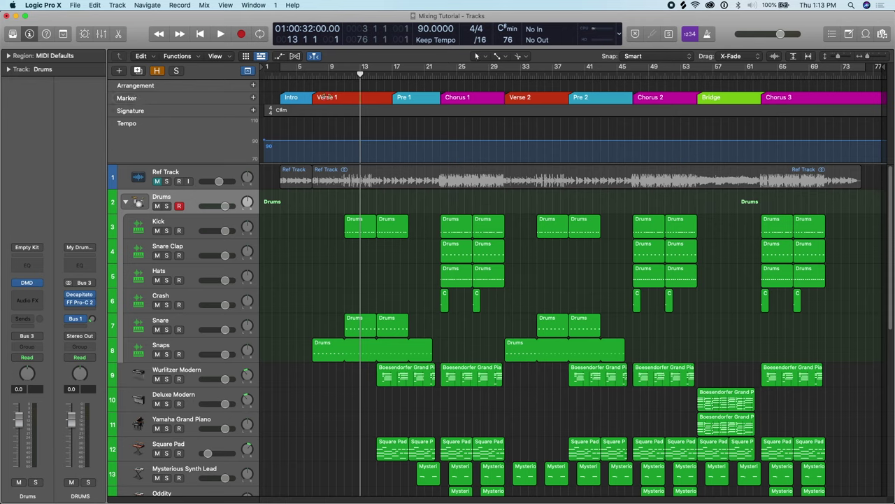
Open the Color palette for the Pre 1 marker and close it without choosing a color.
click(324, 97)
click(412, 96)
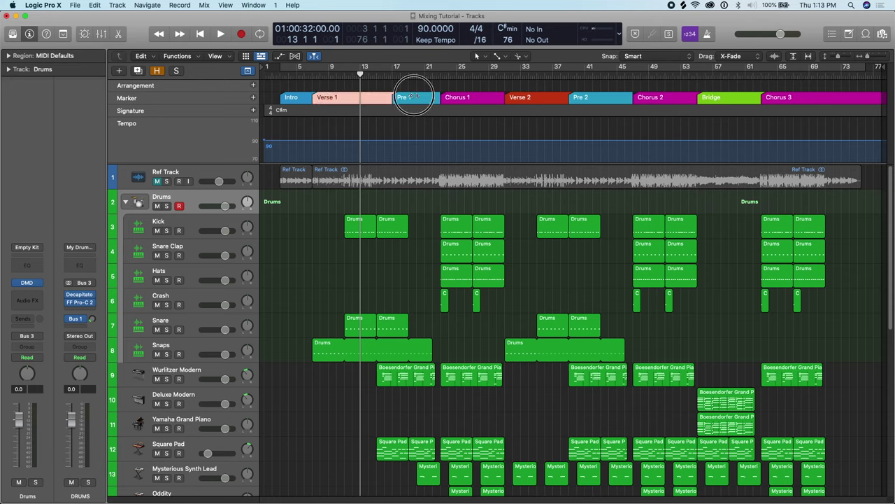
click(451, 97)
click(428, 97)
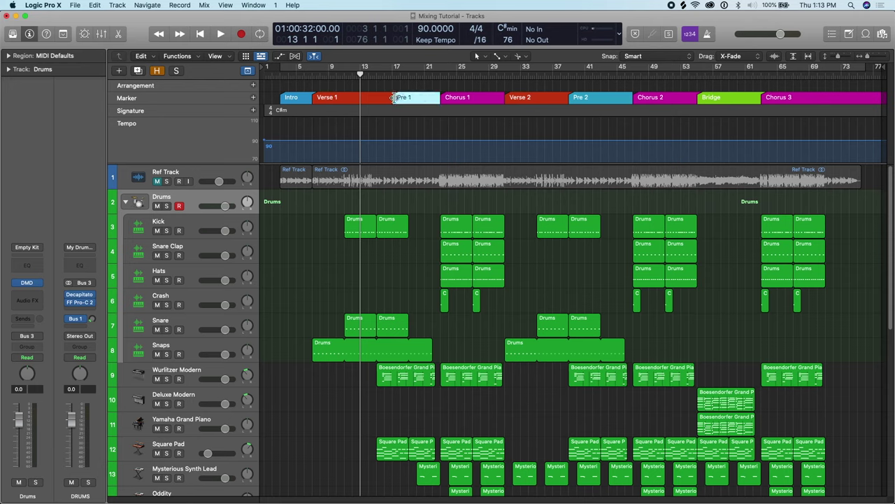
key(alt+c)
mouse_move(428, 208)
mouse_down()
mouse_move(421, 185)
mouse_move(423, 198)
mouse_up()
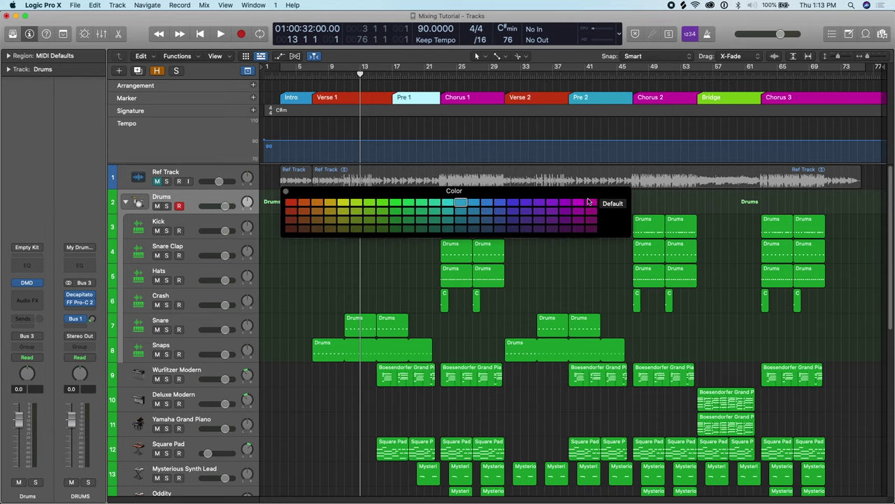
click(285, 193)
Move the playhead to the start of the Intro at bar 3 and hide the global tracks.
drag(358, 76, 280, 73)
click(247, 70)
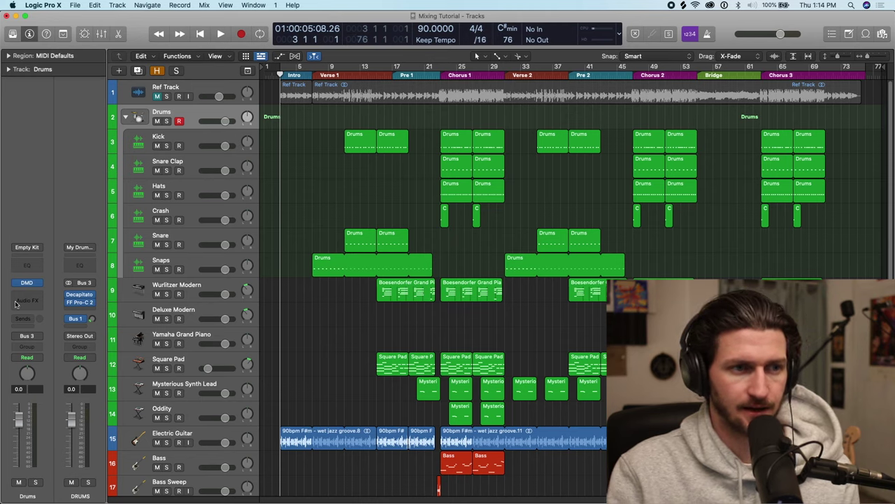
Select all the regions inside the Drums track stack and collapse the stack.
click(126, 119)
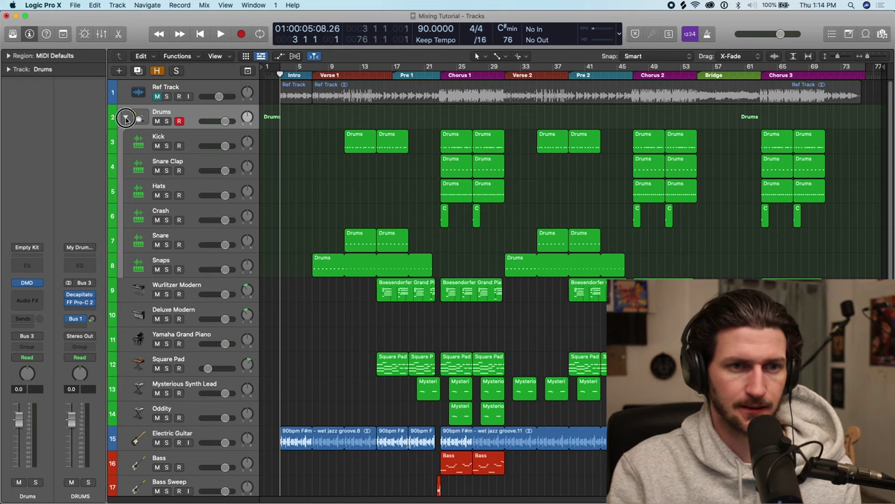
click(125, 119)
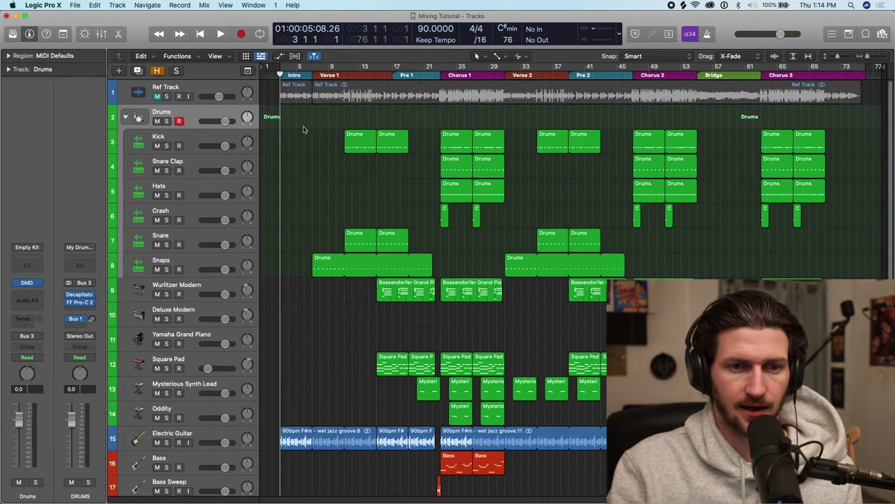
drag(308, 130, 890, 264)
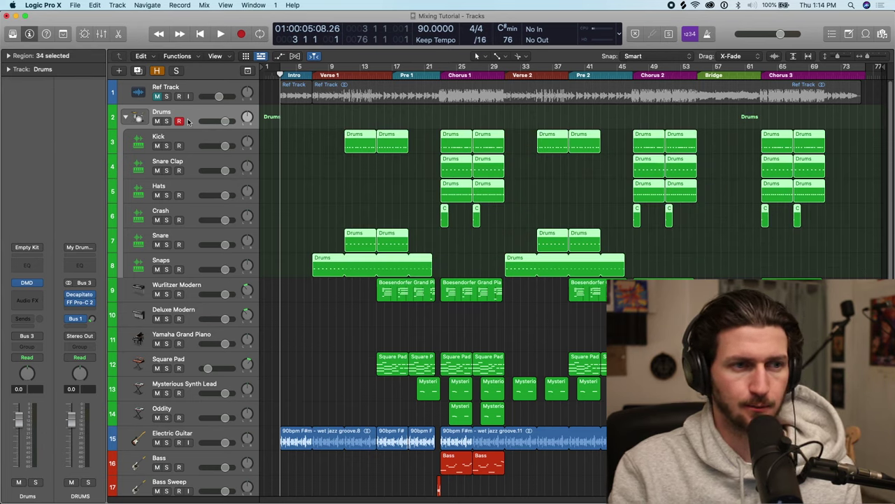
click(125, 119)
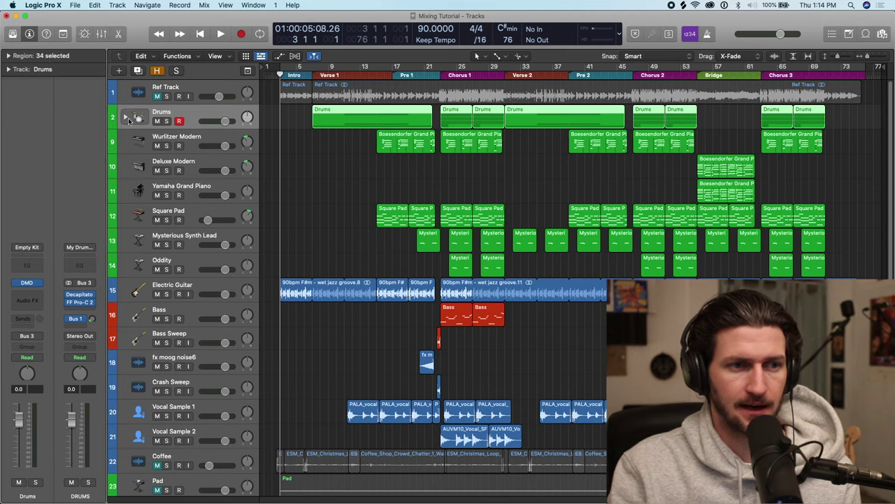
Examine the channel strips and regions of the Wurlitzer Modern, Deluxe Modern, Yamaha Grand Piano, Square Pad and Mysterious Synth Lead tracks.
click(214, 136)
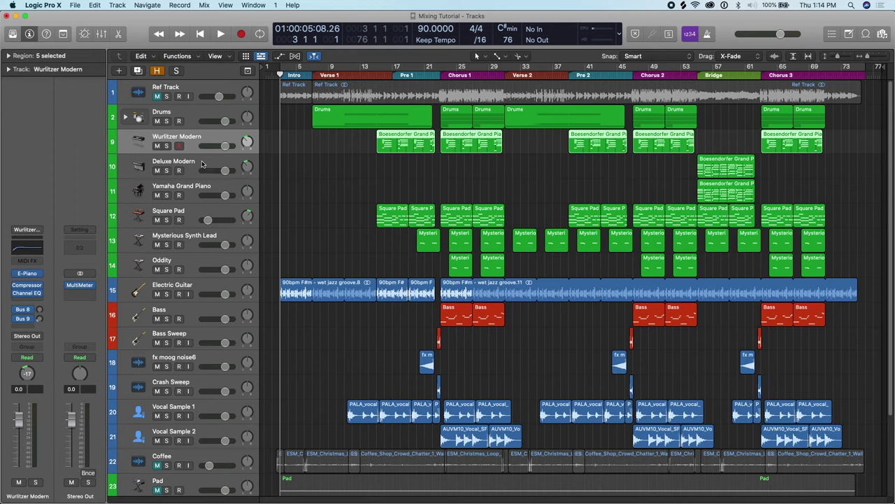
click(201, 164)
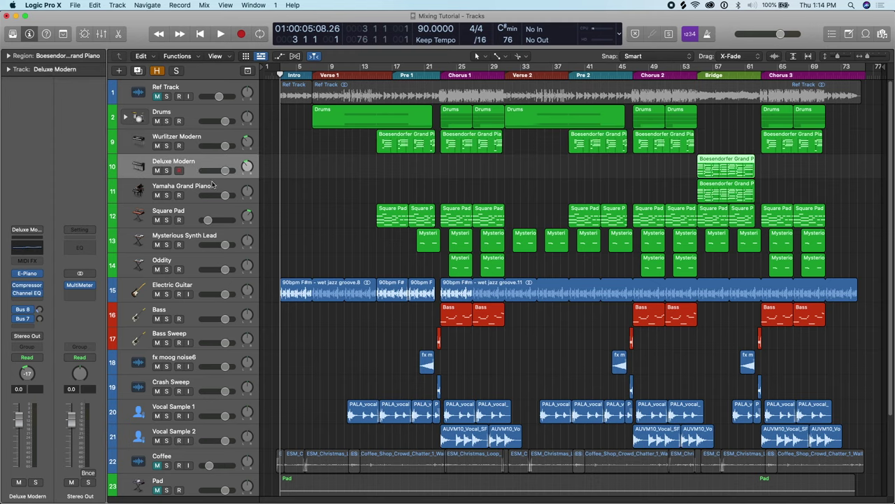
click(220, 188)
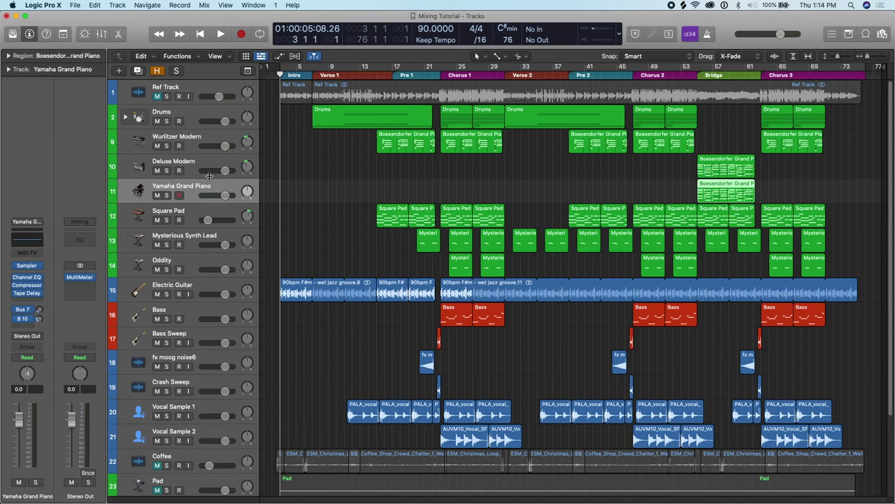
click(226, 136)
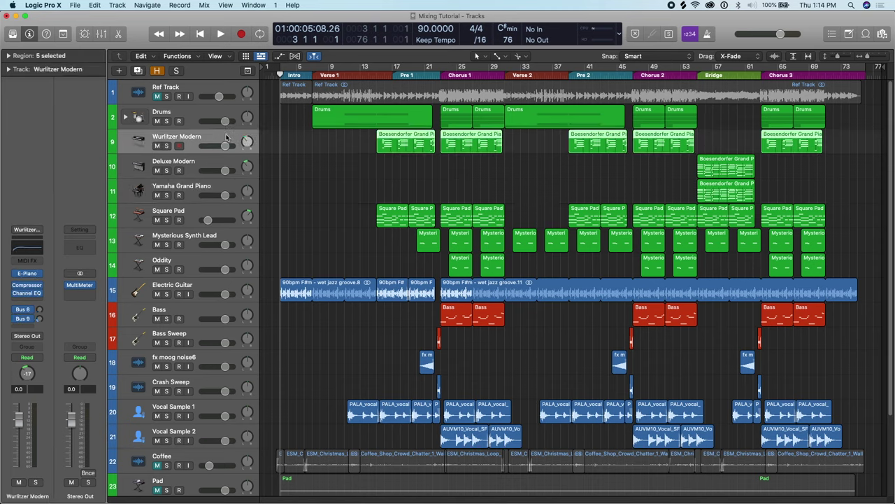
click(223, 193)
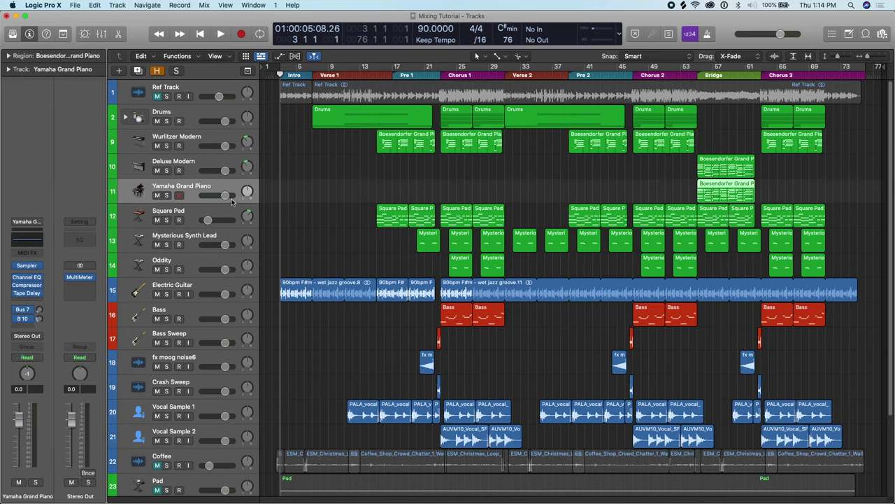
click(229, 210)
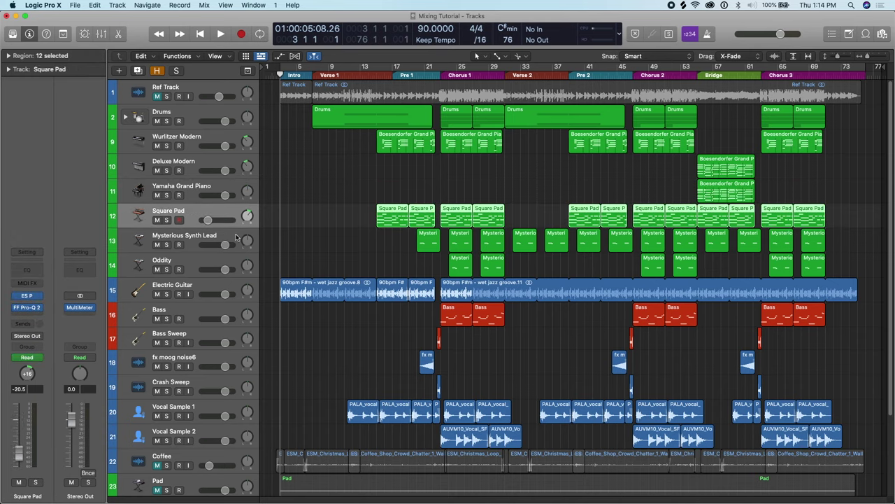
click(235, 238)
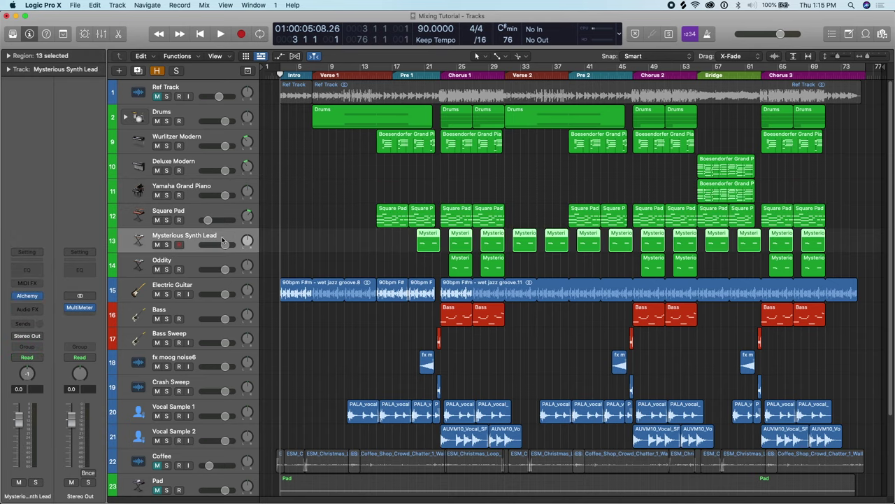
Open the ES P synthesizer on the Square Pad track to view its settings and close it.
click(203, 210)
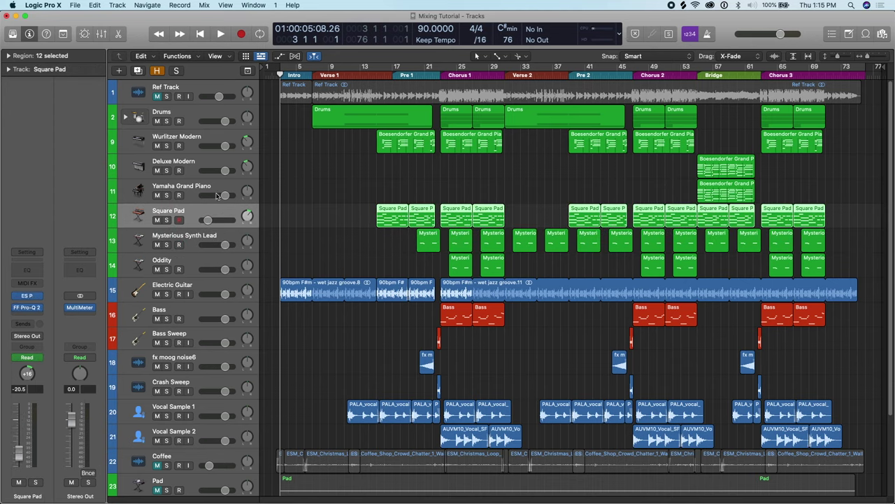
click(33, 298)
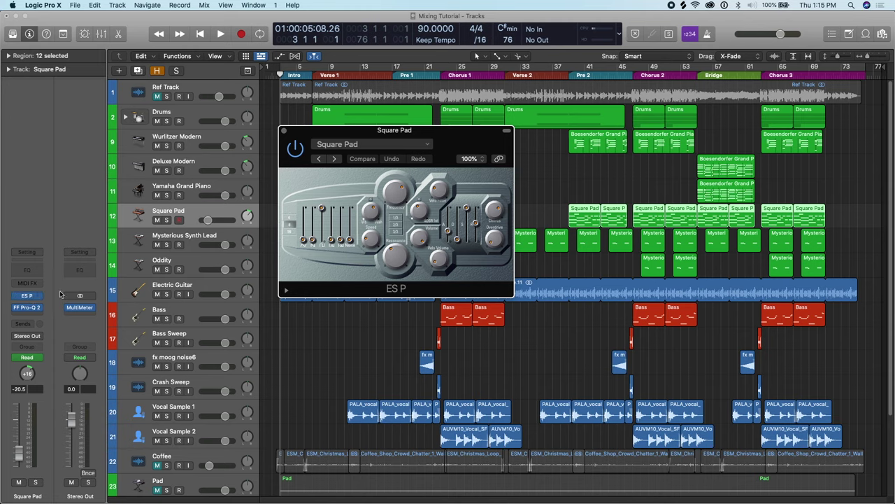
click(284, 131)
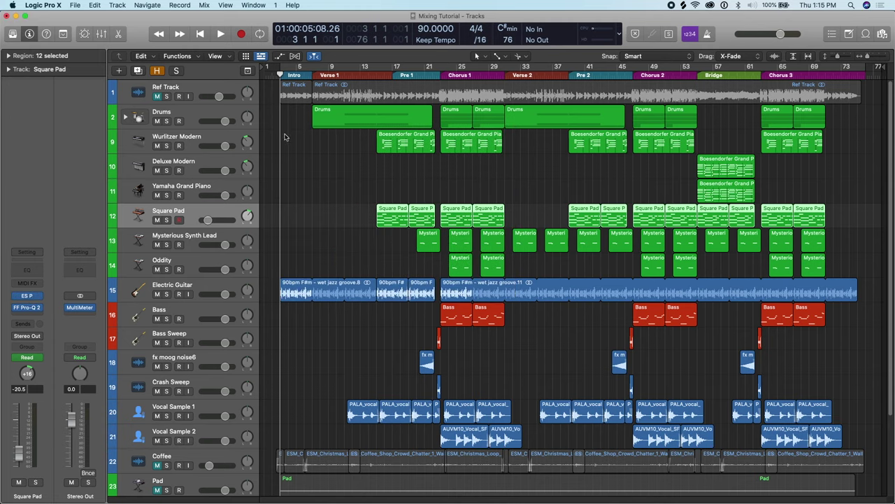
Examine the Mysterious Synth Lead and Oddity tracks and look over the remaining tracks down to Crackle 1.
click(224, 240)
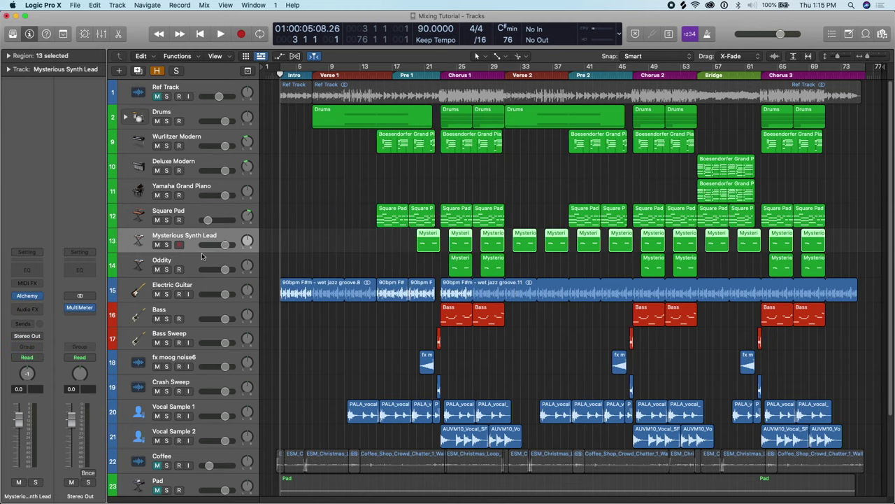
click(201, 261)
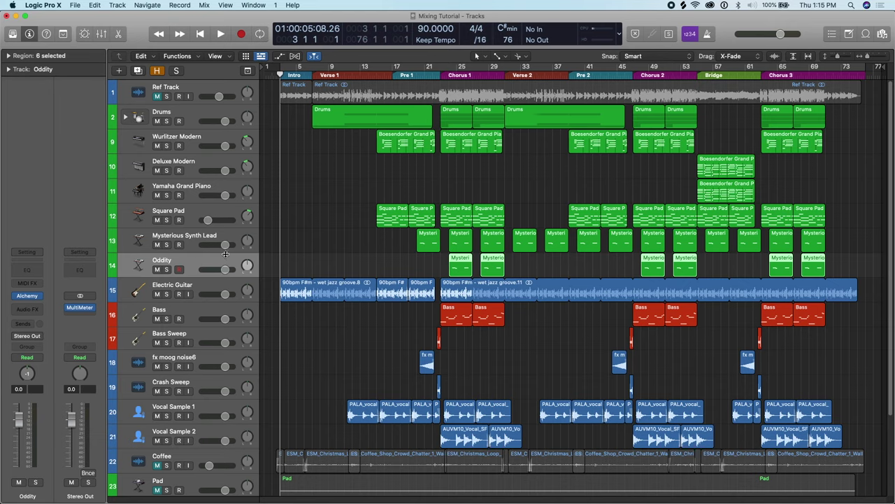
scroll(207, 312, down, 3)
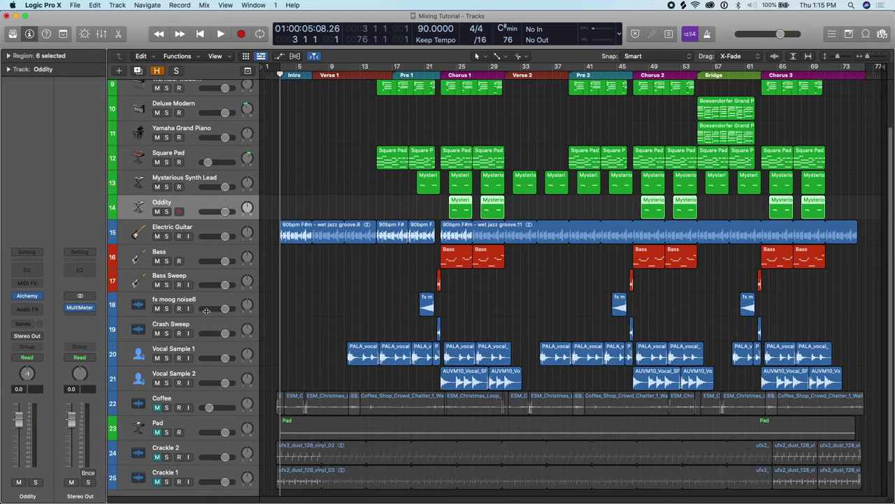
scroll(206, 310, down, 2)
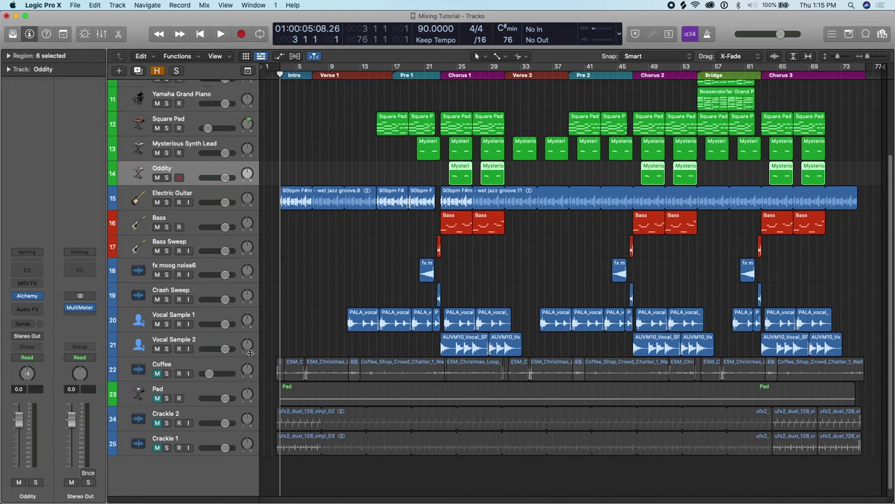
Color all regions on the Wurlitzer Modern through Oddity tracks bright magenta.
scroll(249, 352, up, 5)
drag(339, 145, 839, 263)
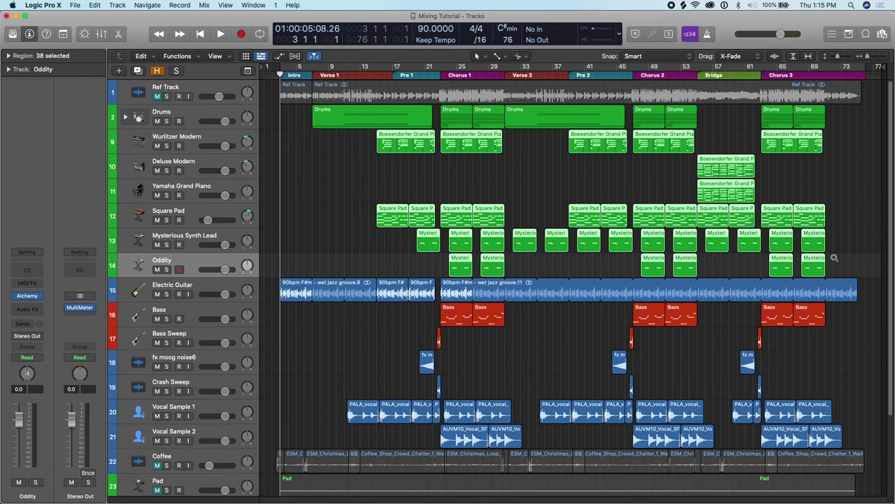
key(alt+c)
click(591, 203)
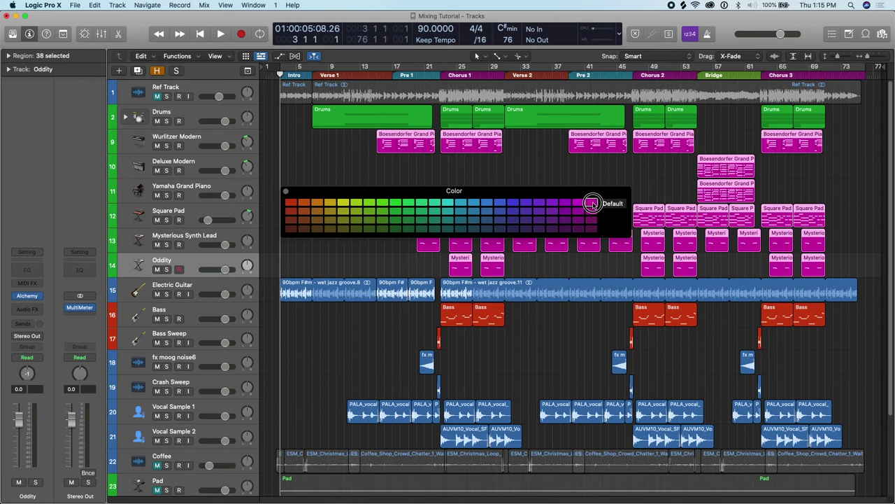
click(286, 192)
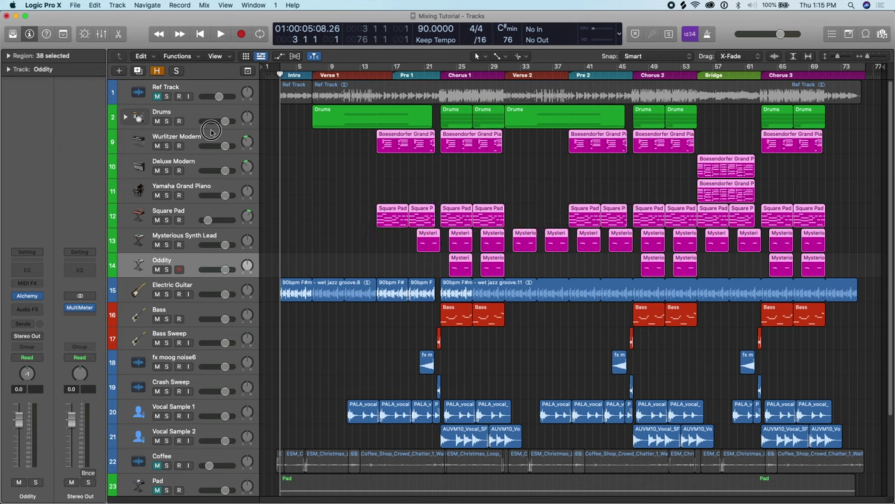
Select all the tracks from Wurlitzer Modern through Oddity.
click(192, 141)
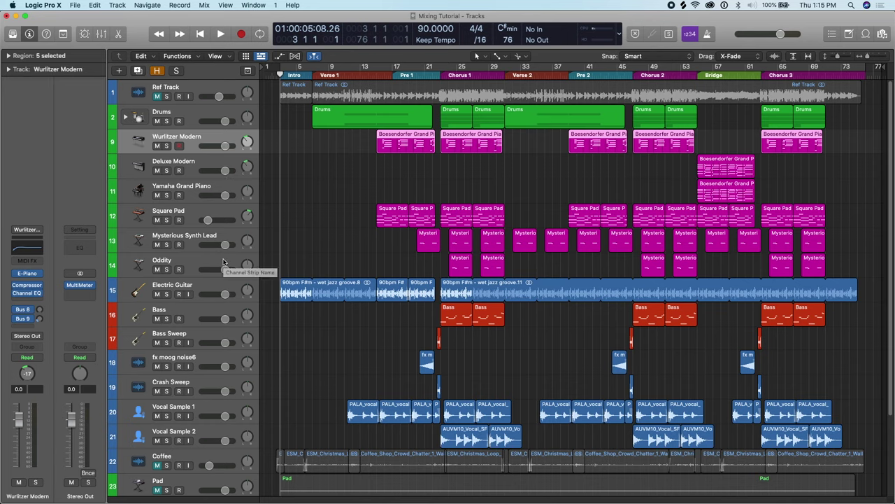
shift+click(224, 263)
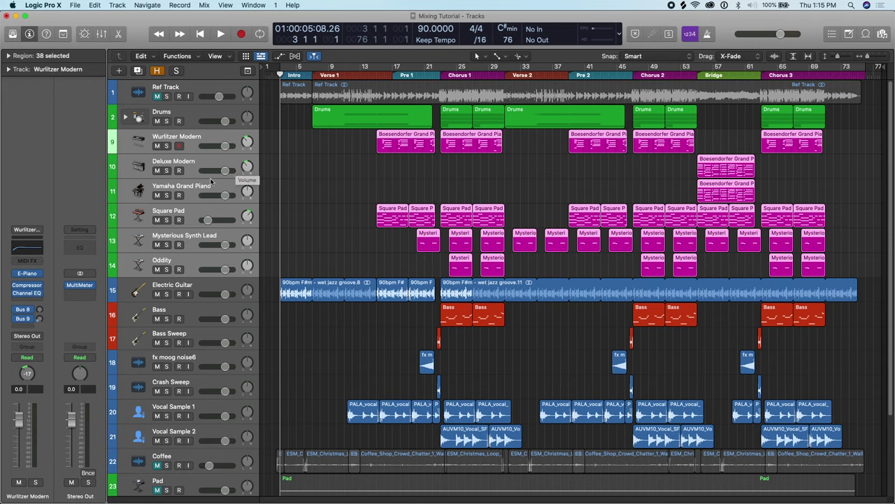
click(119, 5)
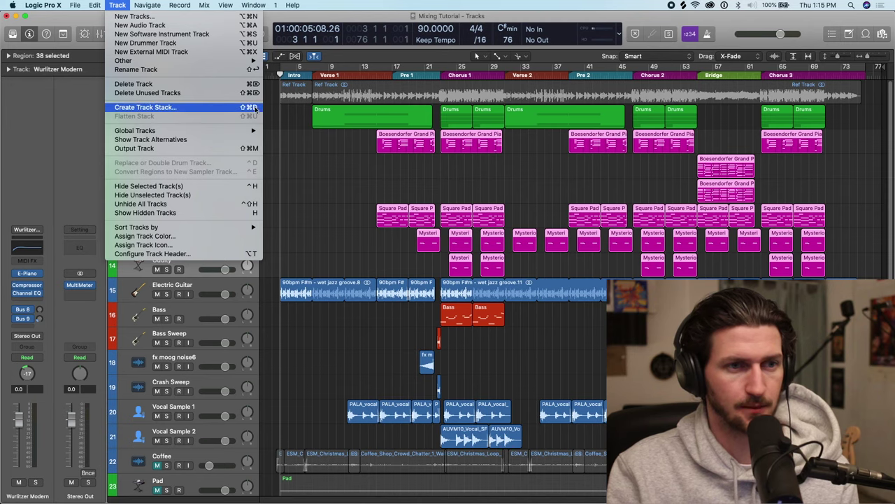
click(197, 270)
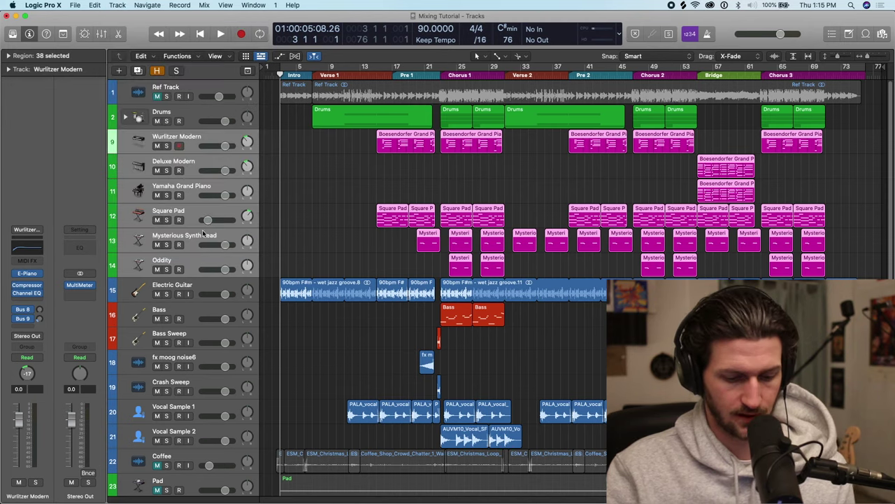
Group the selected keyboard and synth tracks into a folder stack named Synths and Keys.
key(shift+super+d)
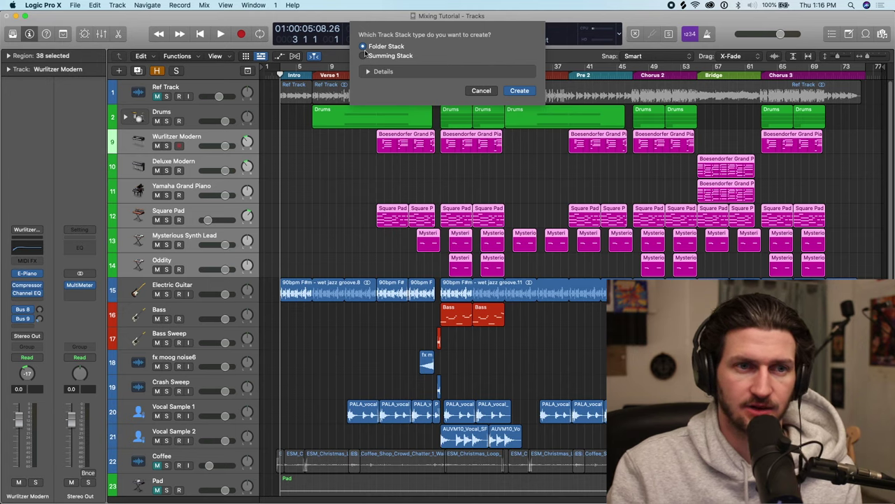
click(526, 95)
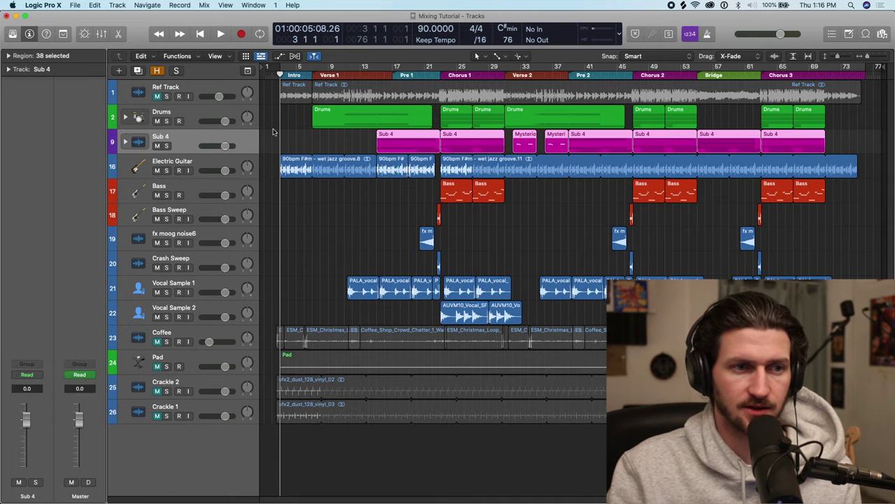
click(126, 142)
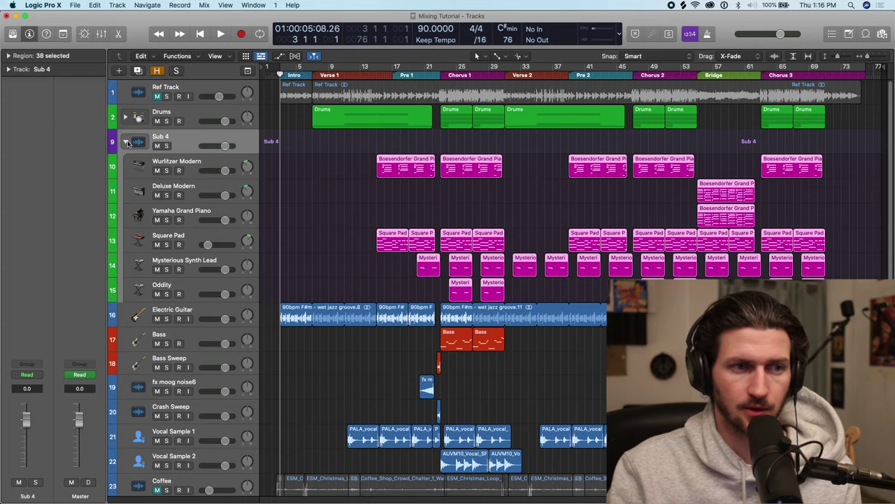
click(179, 142)
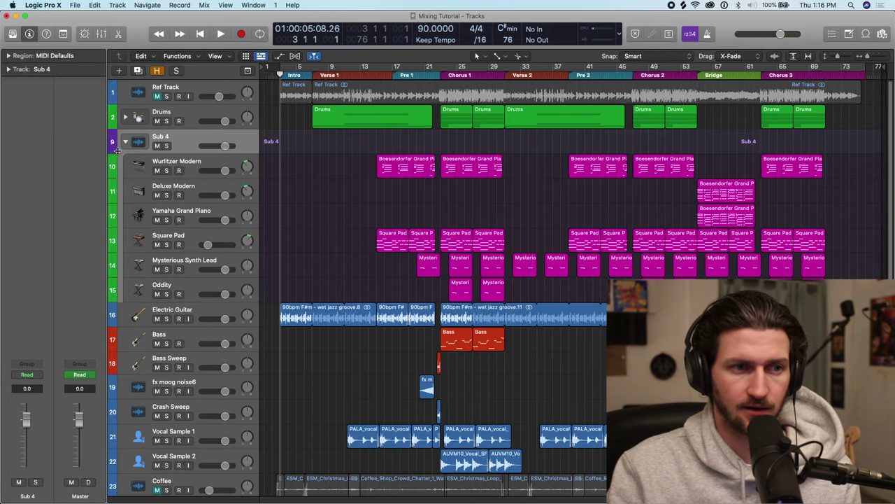
double_click(160, 137)
text(Synths and )
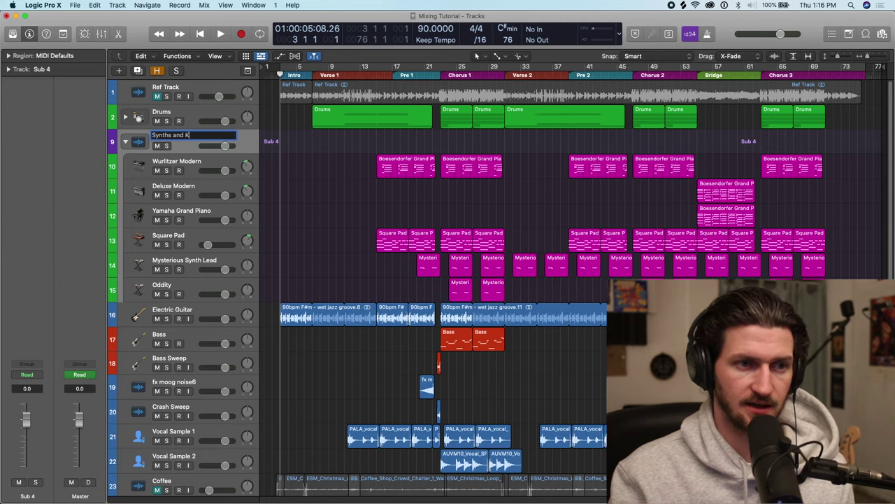
text(Keys)
key(Return)
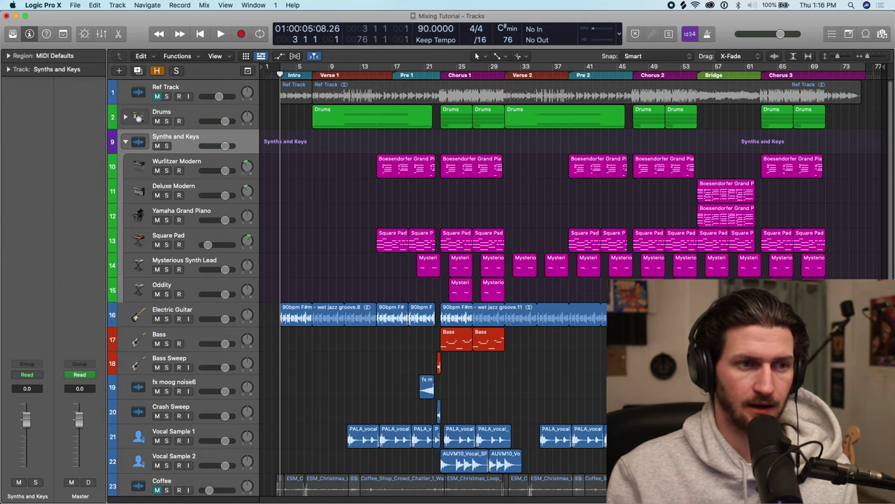
Lower the Synths and Keys folder stack's volume to -1.1 dB, and undo back to the ungrouped tracks.
click(126, 142)
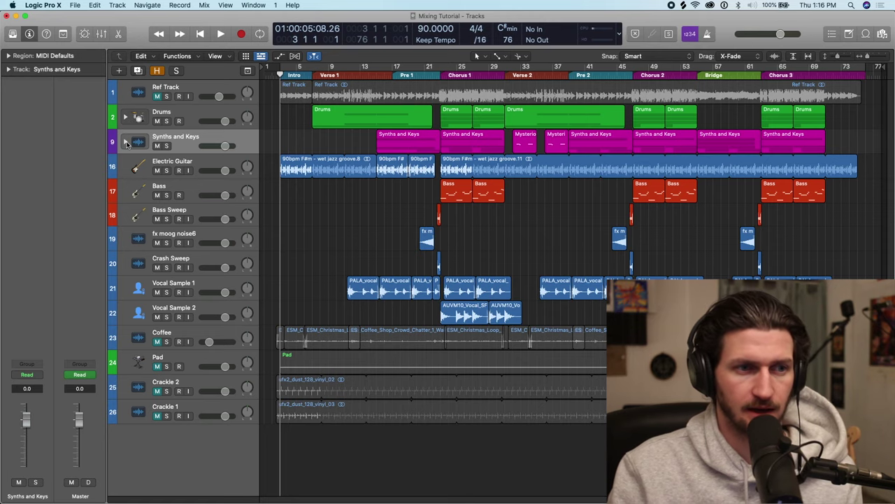
click(126, 142)
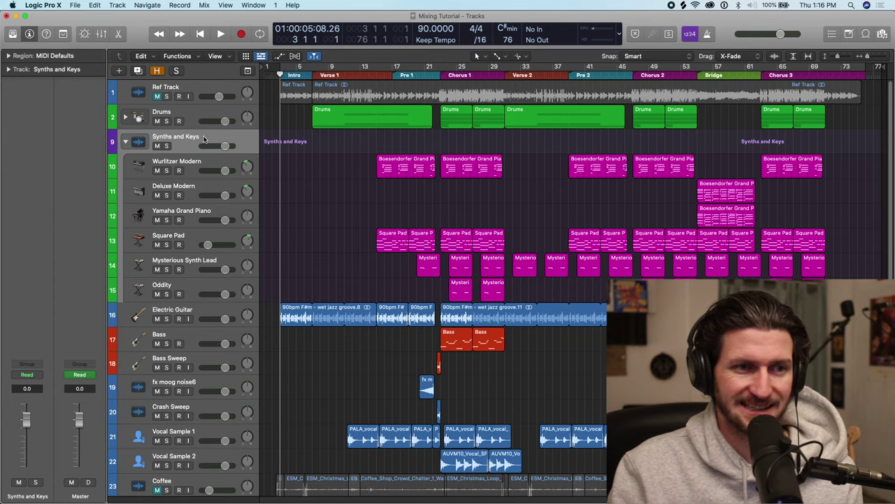
mouse_move(224, 145)
mouse_down()
mouse_move(199, 145)
mouse_move(222, 146)
mouse_up()
click(125, 143)
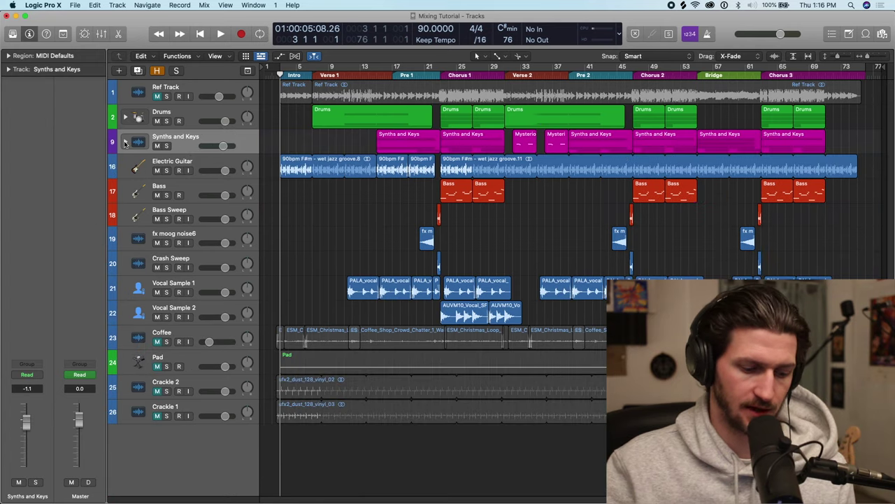
click(124, 143)
click(125, 143)
click(125, 143)
key(super+z)
key(super+z)
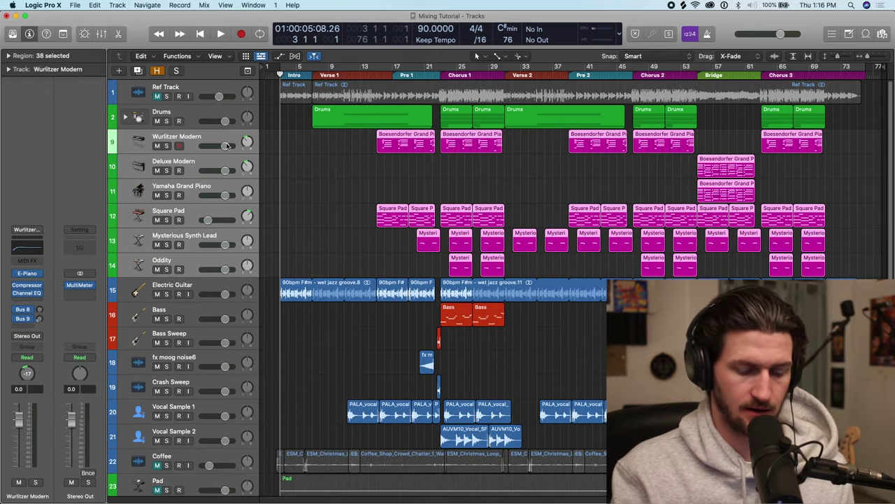
Group the selected tracks into a summing stack named Synths and Keys.
key(super+shift+d)
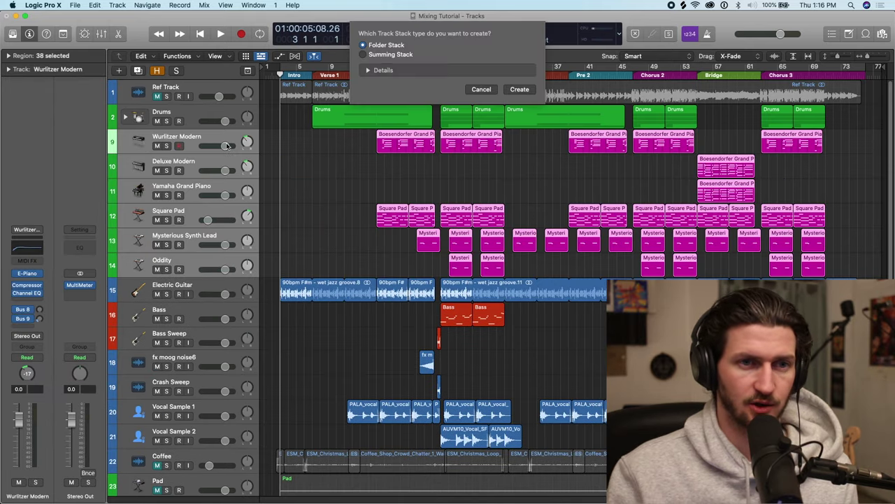
click(376, 59)
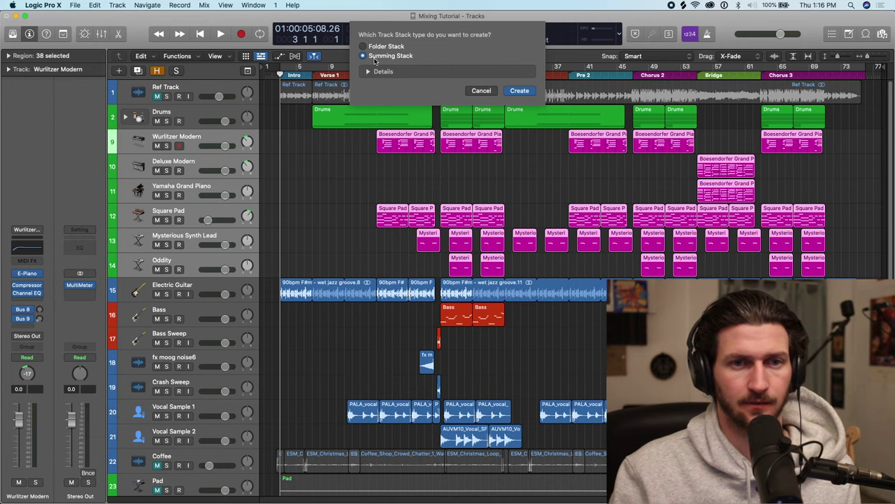
click(516, 91)
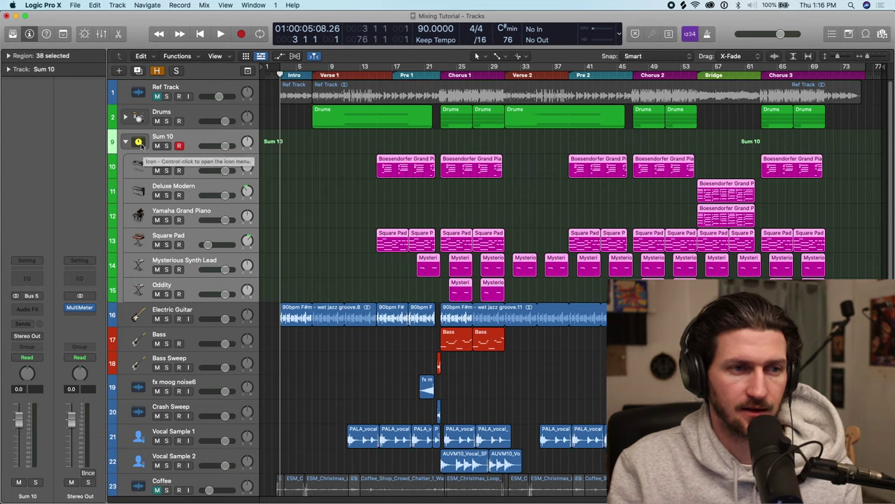
double_click(197, 137)
text(Sy)
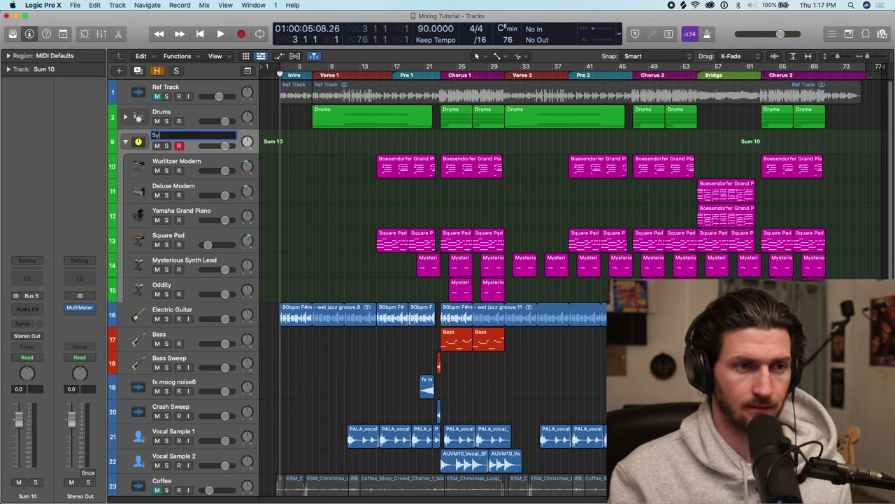
text(nths and Keys)
key(Return)
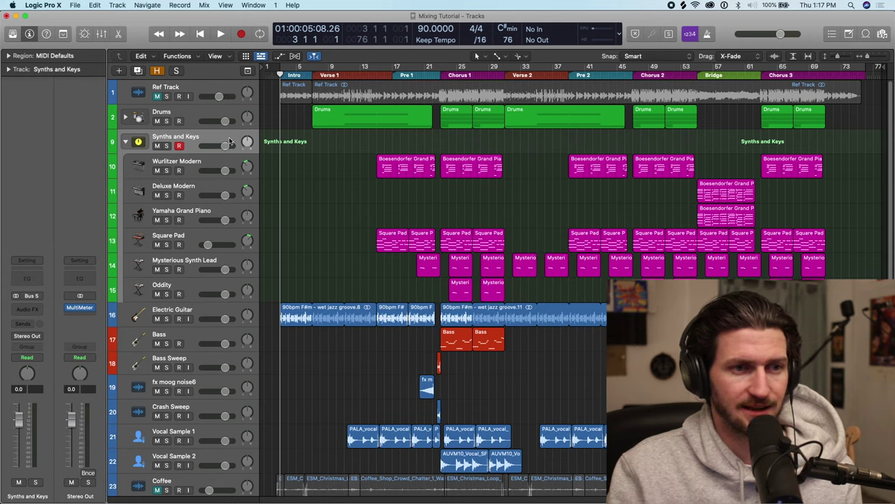
Set the Synths and Keys summing stack's volume to -0.1 dB and select all its regions with the stack collapsed.
drag(226, 146, 225, 145)
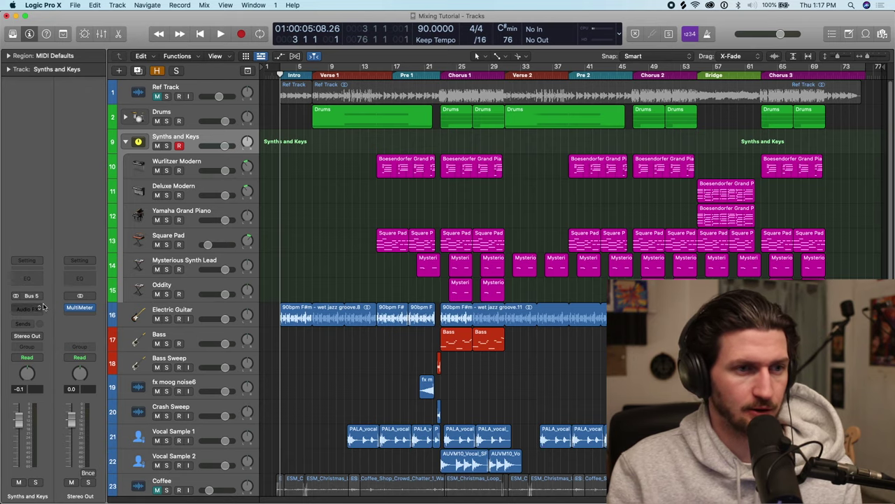
click(127, 142)
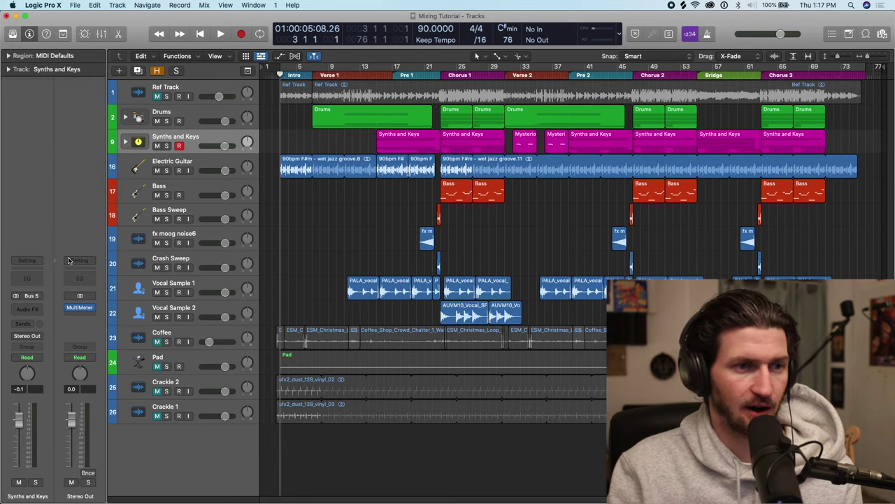
click(206, 136)
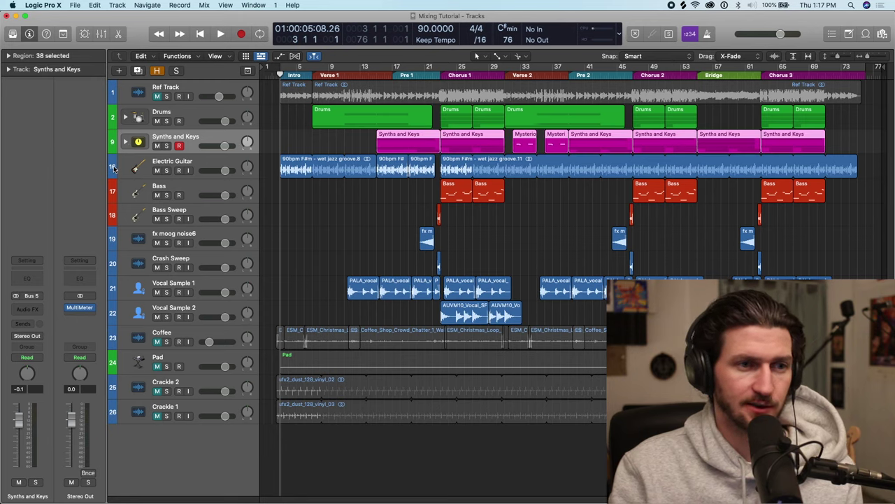
Examine the channel strips and output routing of the Wurlitzer Modern and Oddity tracks inside the Synths and Keys stack.
click(126, 142)
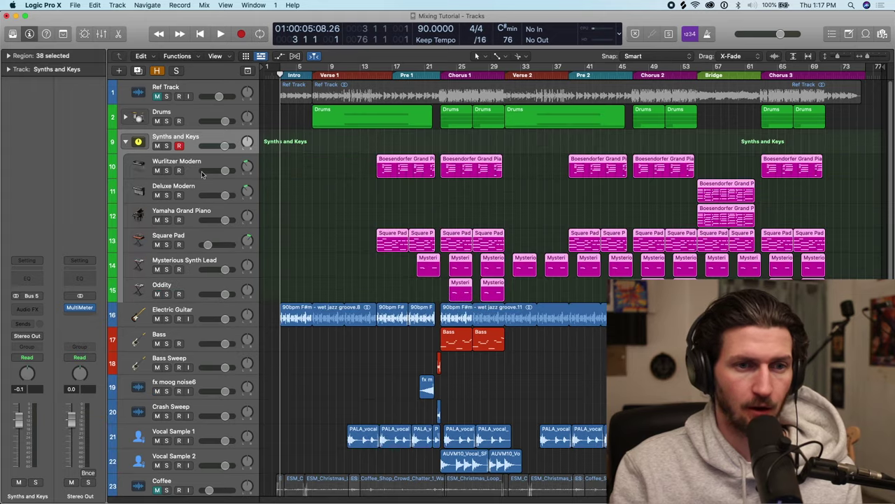
click(209, 163)
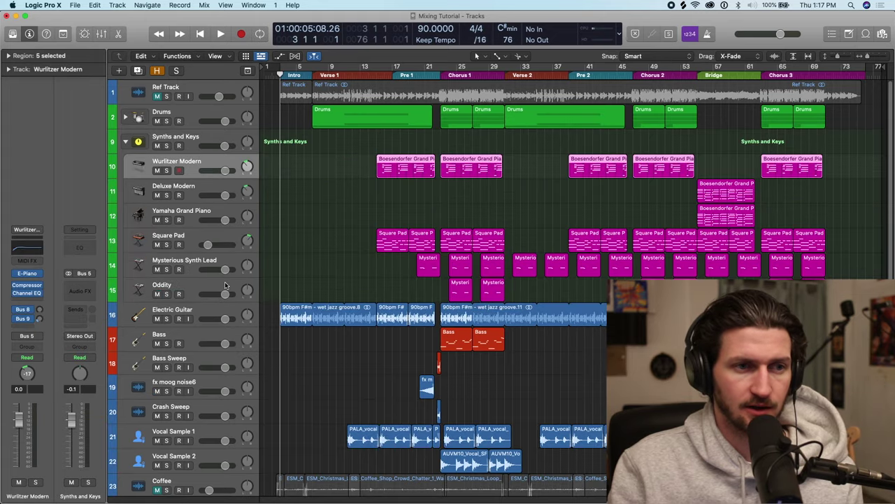
click(225, 285)
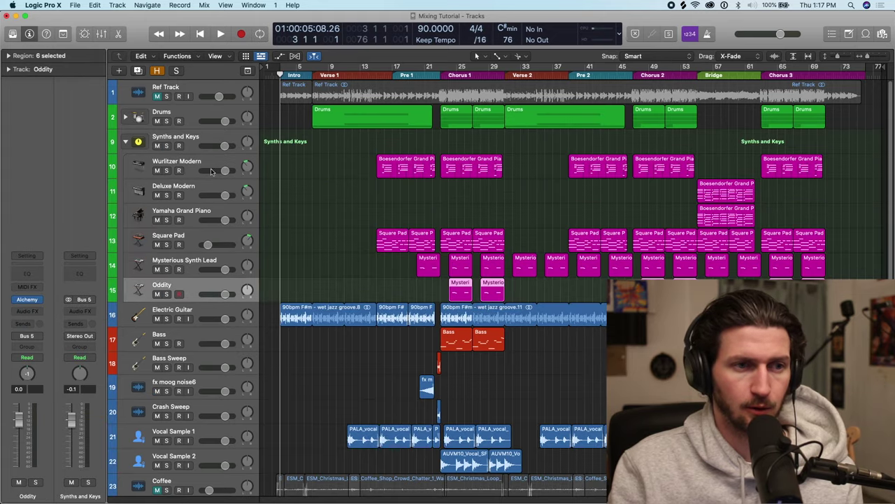
click(127, 143)
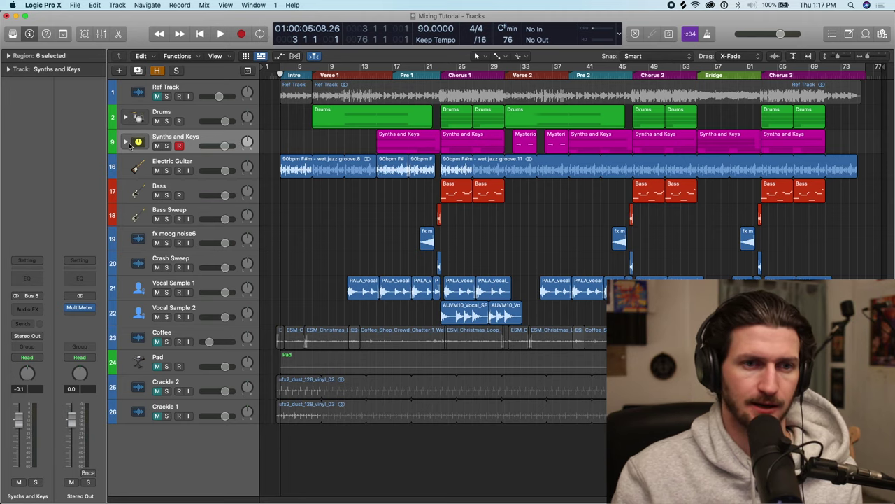
click(126, 143)
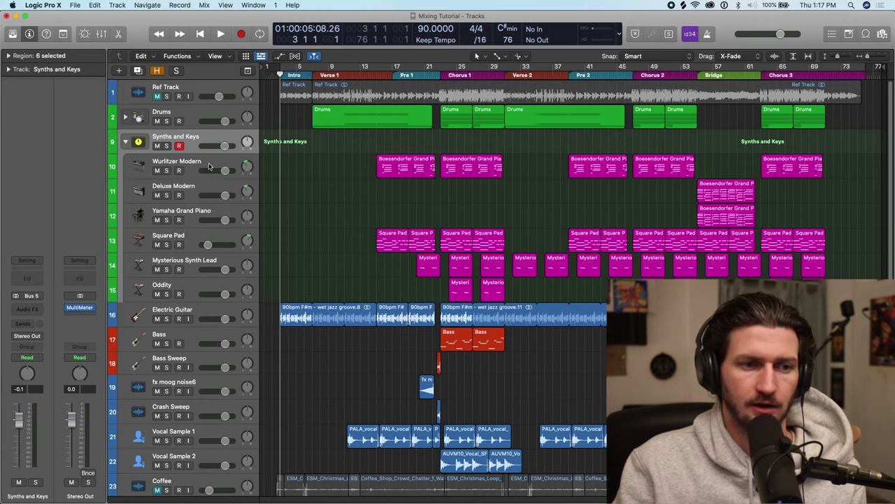
click(208, 288)
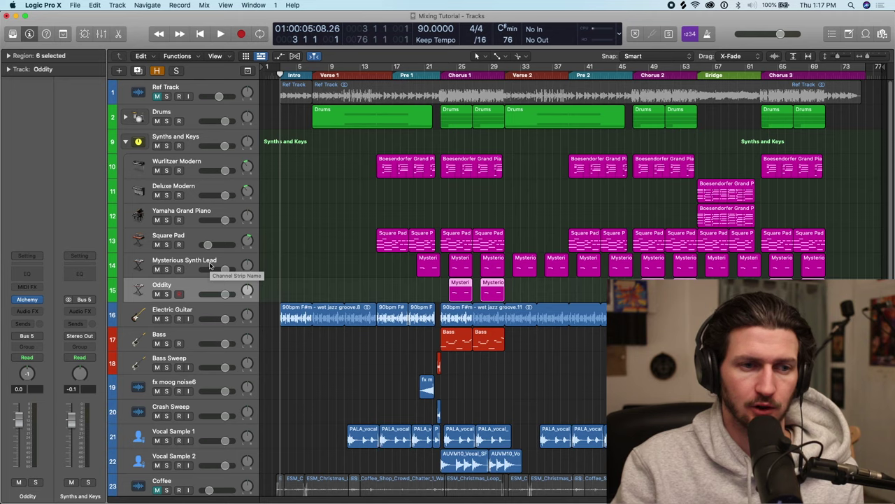
Examine the channel strips of the Mysterious Synth Lead and Square Pad tracks and of the Synths and Keys summing stack.
click(210, 264)
click(206, 237)
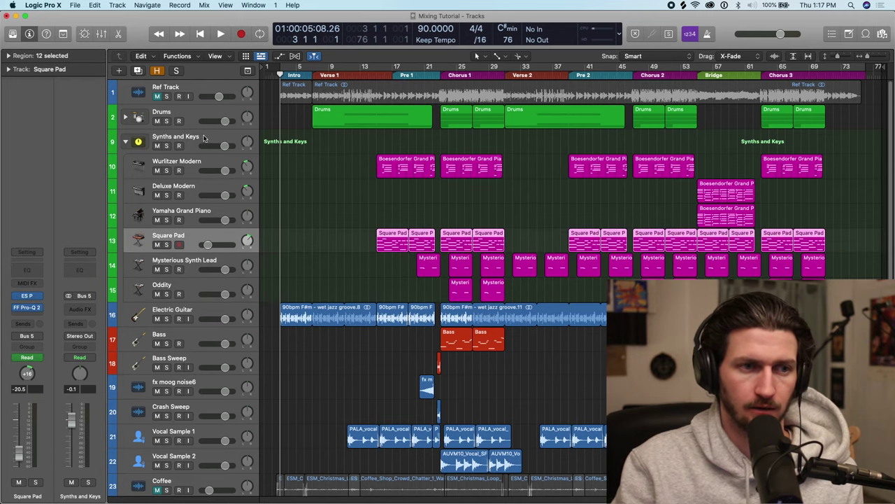
click(205, 137)
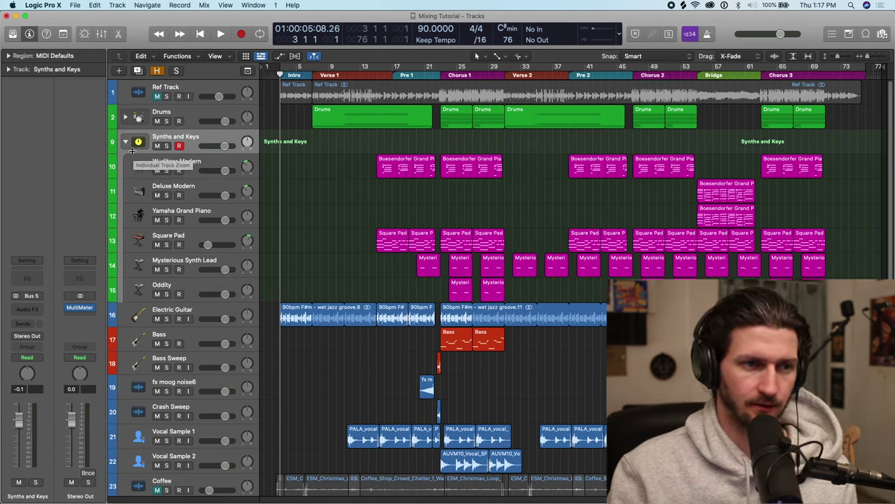
double_click(200, 142)
double_click(200, 142)
double_click(212, 144)
double_click(211, 144)
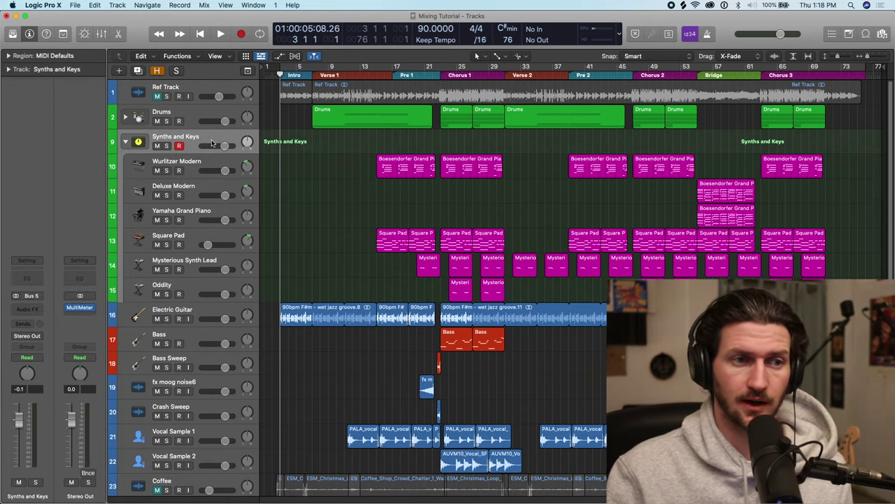
Undo the summing stack and regroup the Wurlitzer Modern through Oddity tracks as a Synths and Keys folder stack.
key(super+z)
key(super+z)
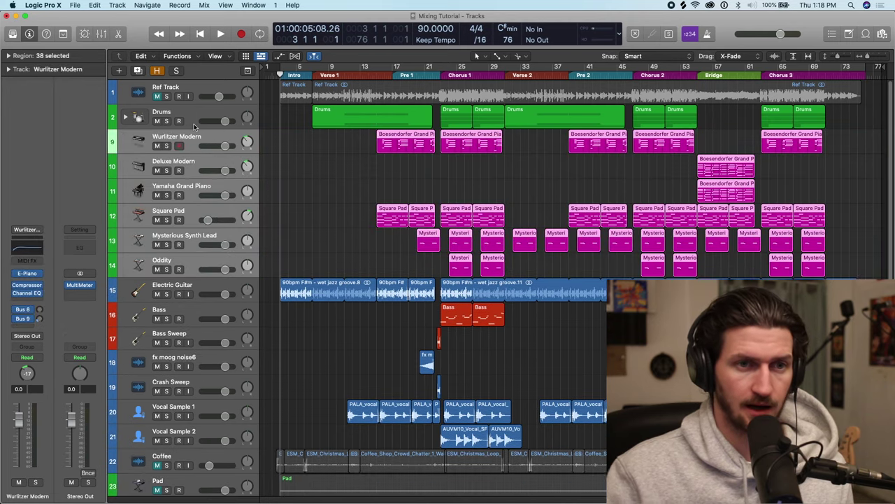
key(shift+super+d)
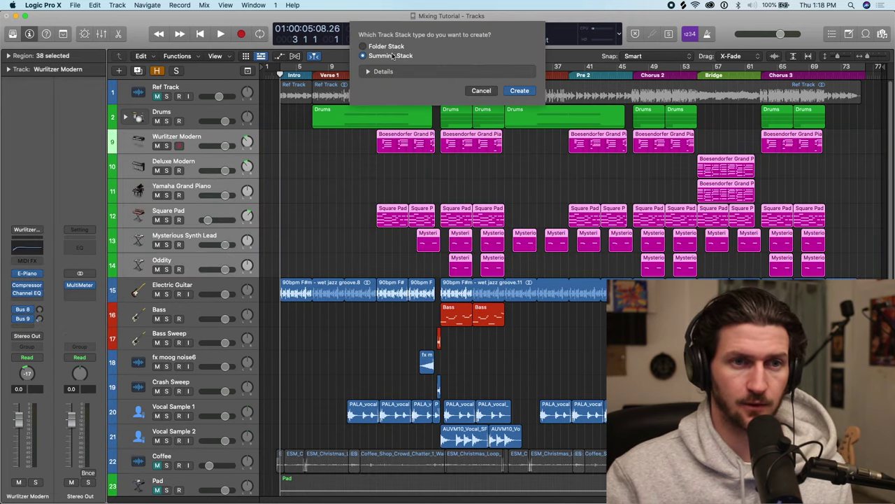
click(382, 47)
click(530, 91)
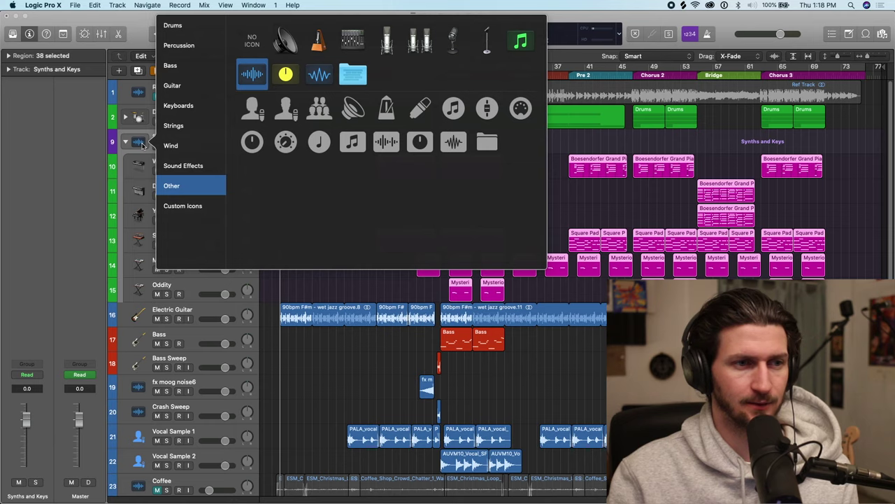
Give the Synths and Keys stack the red keyboard icon from the Keyboards category and collapse the stack.
click(198, 106)
click(284, 68)
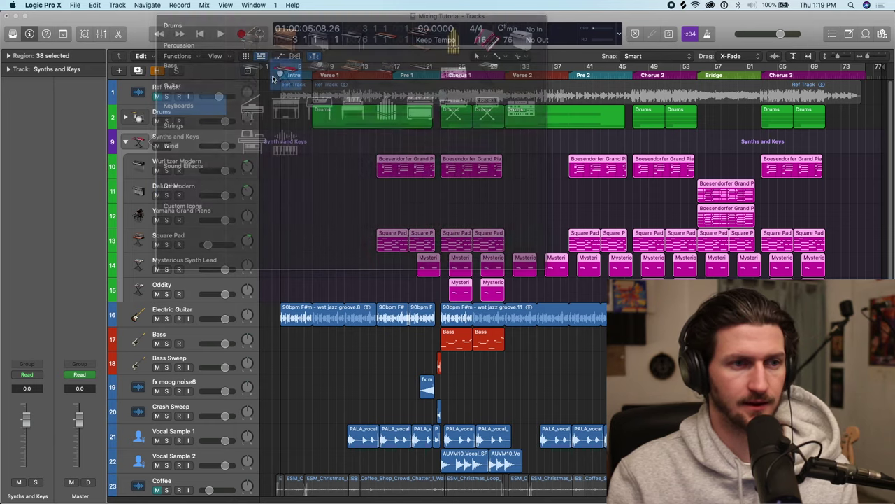
click(126, 142)
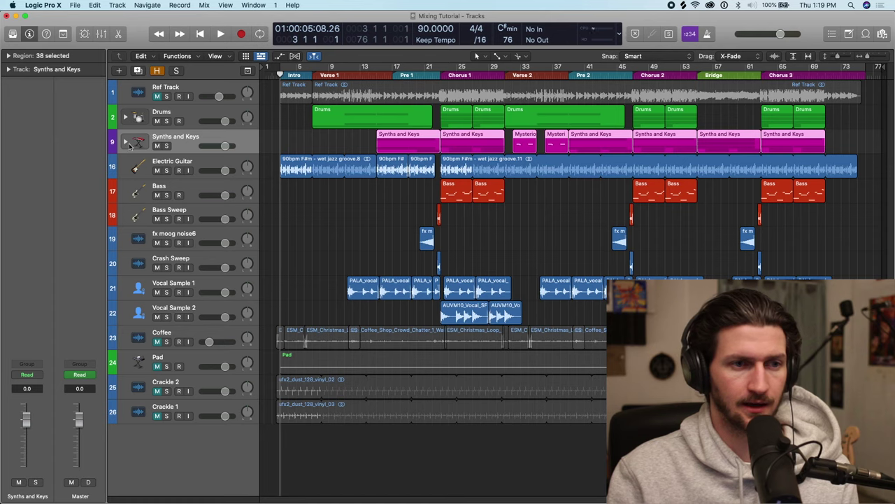
Rename the fx moog noise6 track as Crash Sweep 2 and move it below the Crash Sweep track.
click(204, 161)
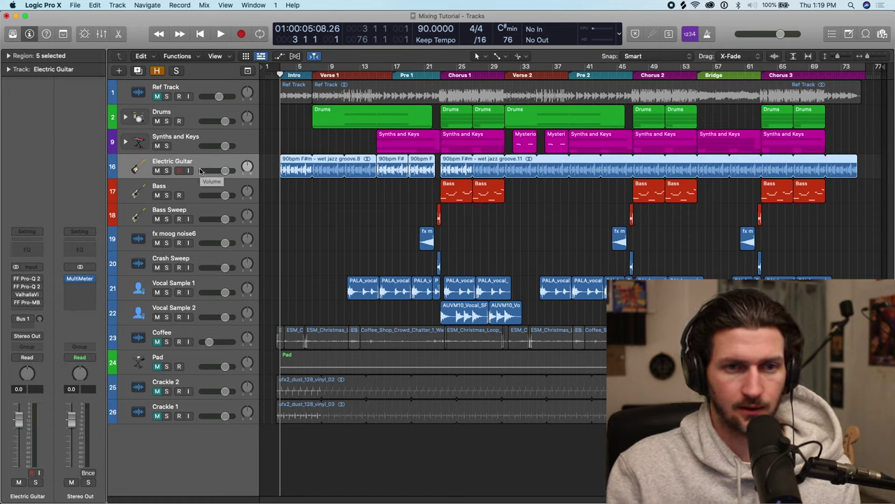
click(204, 190)
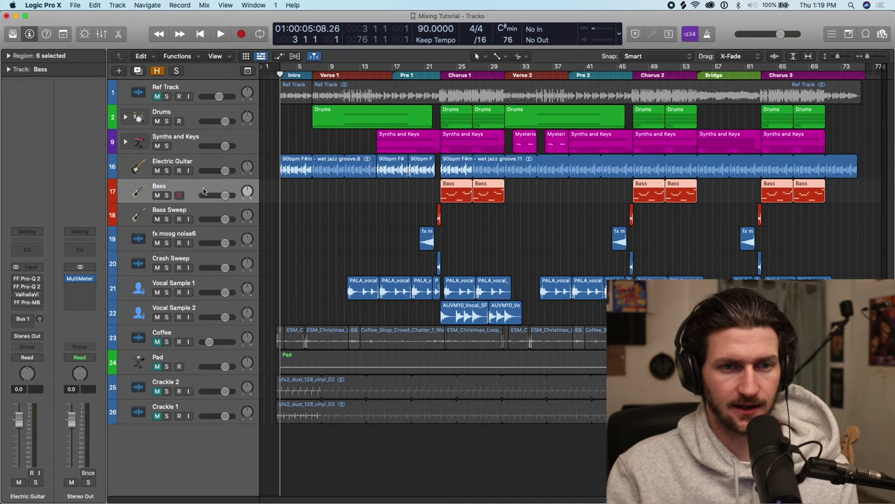
click(212, 212)
double_click(173, 233)
text(Cra)
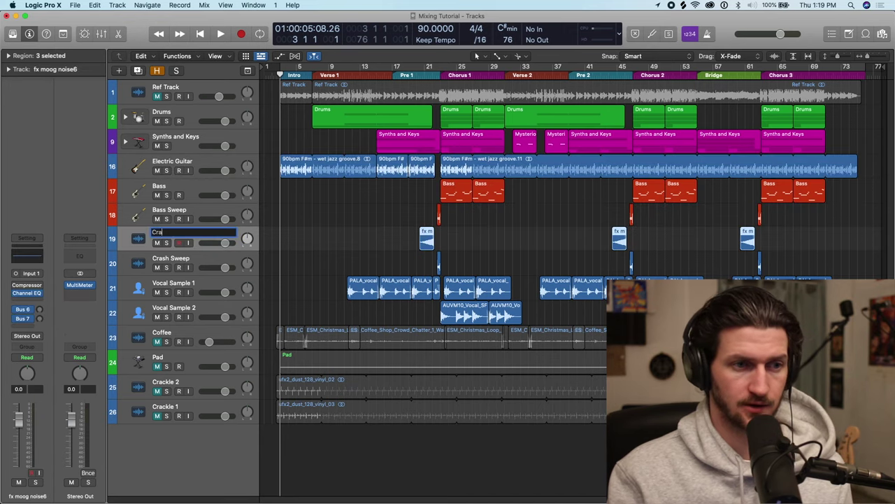
text(sh Sweep 2)
key(Return)
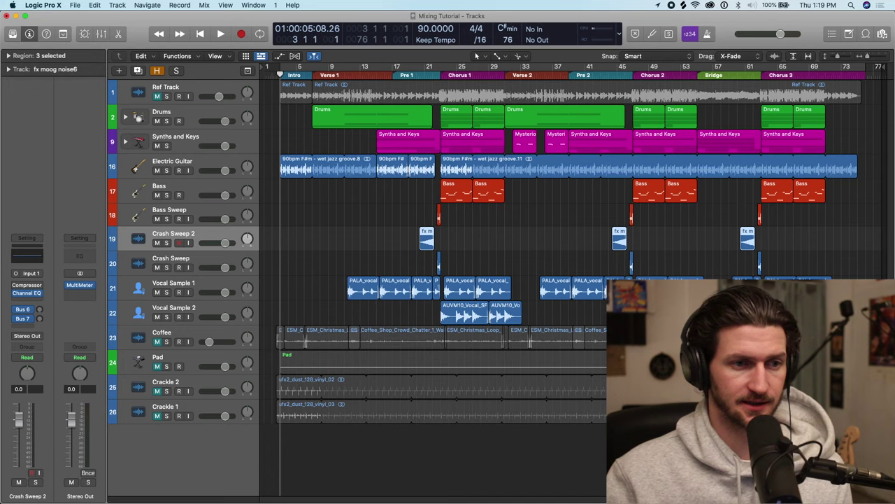
drag(213, 236, 214, 258)
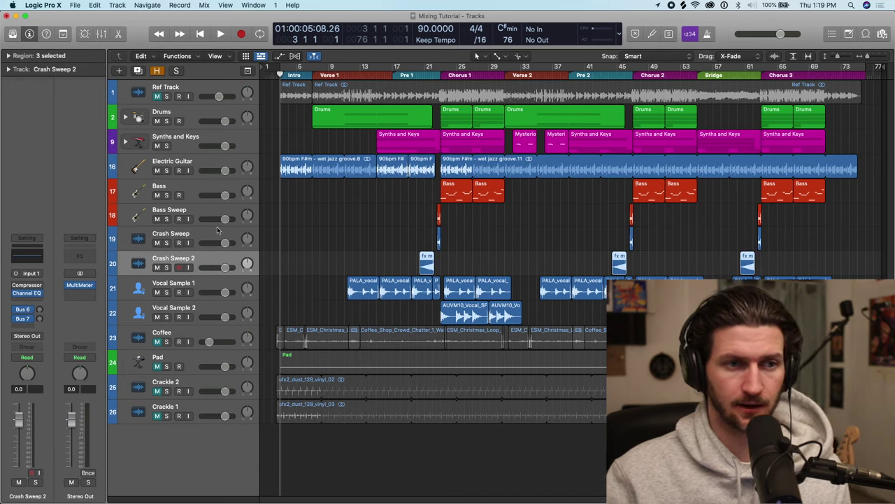
Unmute the Crackle 1, Crackle 2, Pad and Coffee tracks.
click(210, 115)
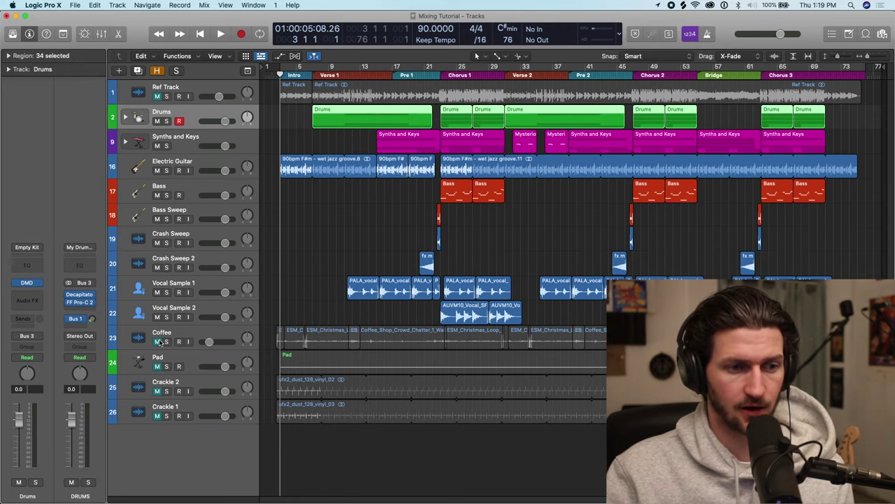
drag(157, 416, 153, 344)
click(207, 336)
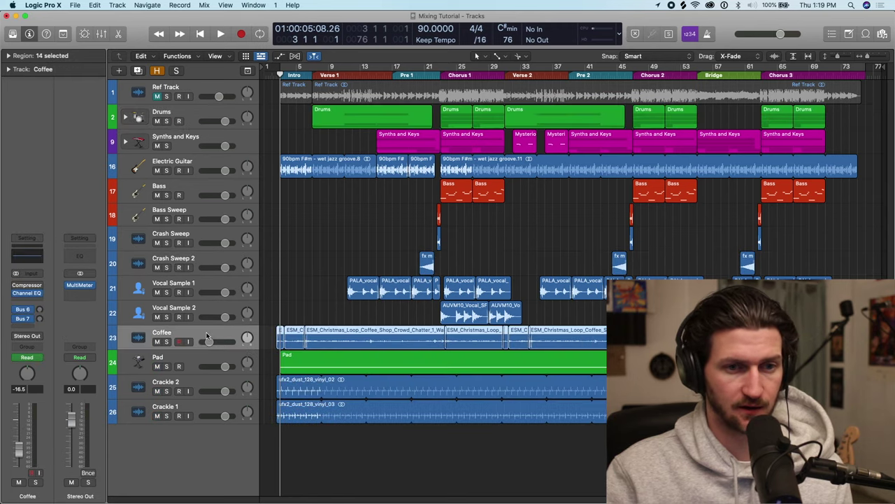
click(221, 404)
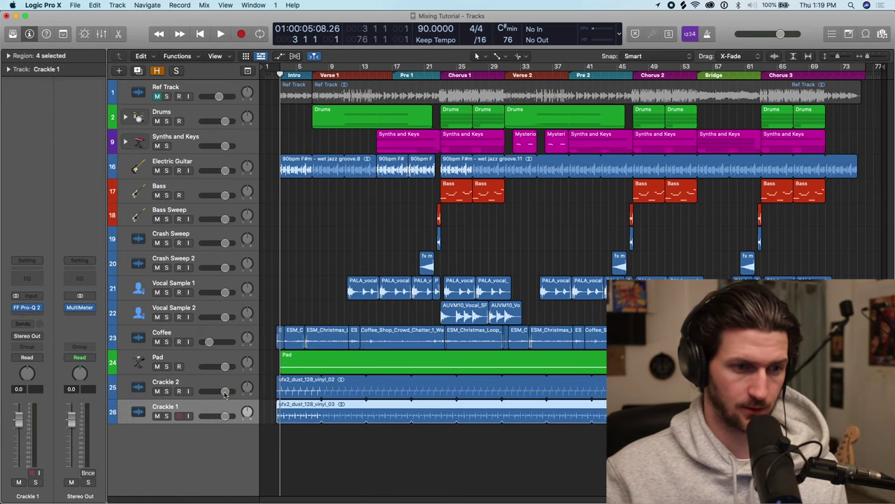
Group the Coffee, Pad, Crackle 2 and Crackle 1 tracks into a folder stack named Atmos.
click(192, 335)
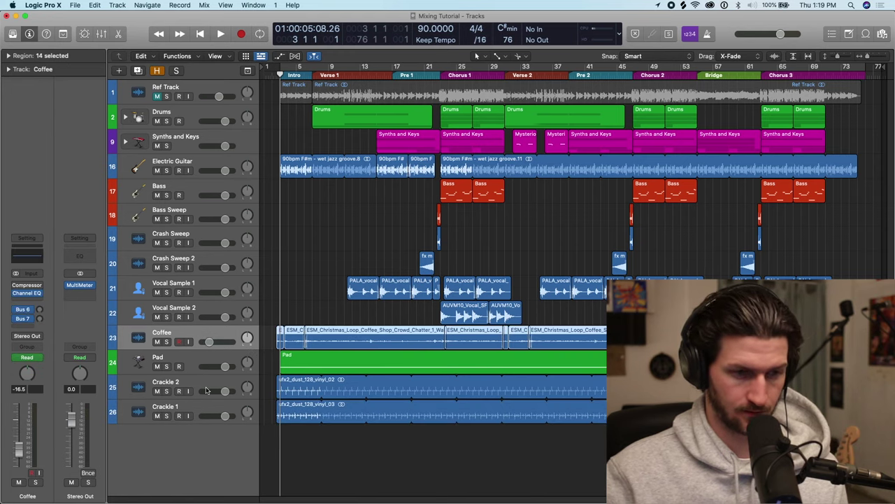
shift+click(206, 406)
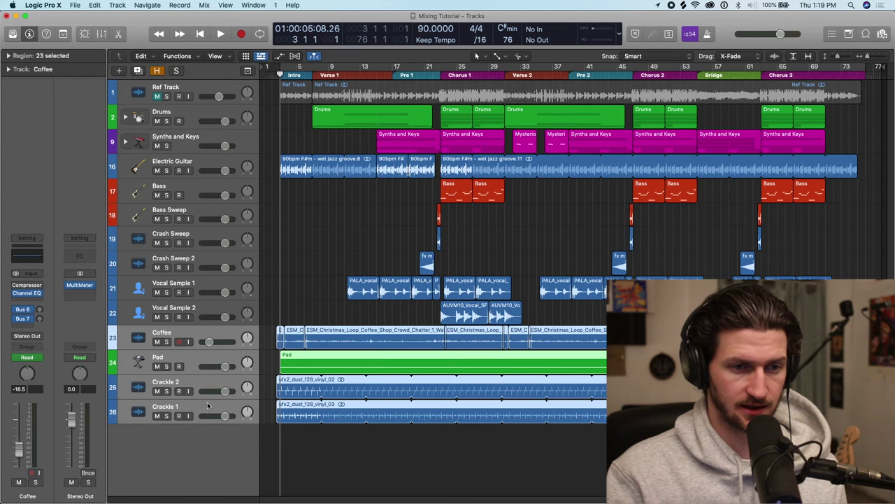
key(super+shift+d)
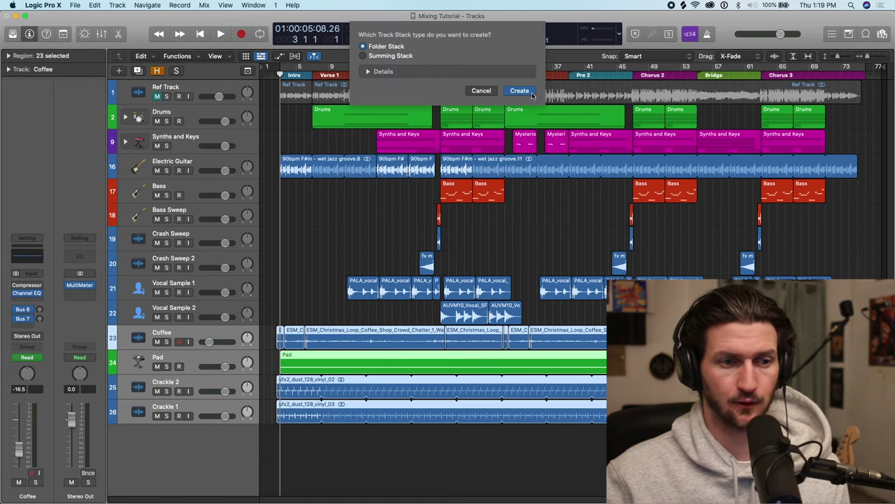
key(Return)
double_click(214, 333)
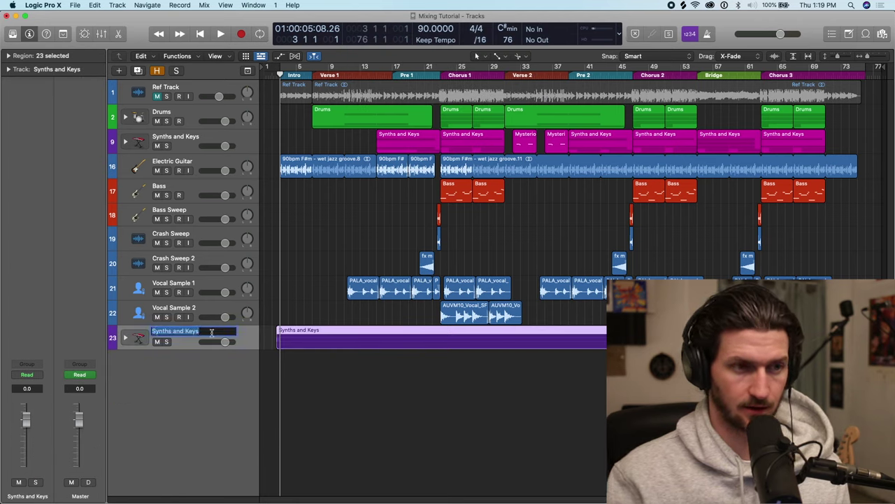
text(Atmos)
key(Return)
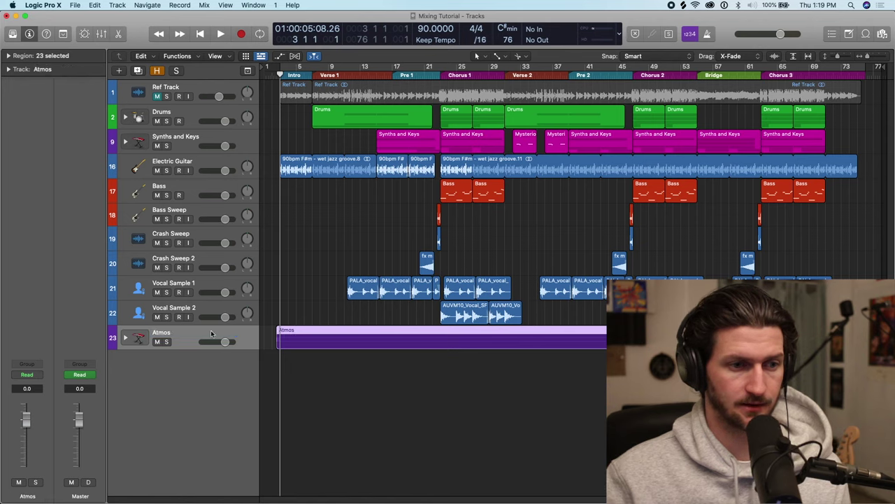
Change the Atmos stack's icon to the flat loudspeaker symbol from the Other category.
click(140, 338)
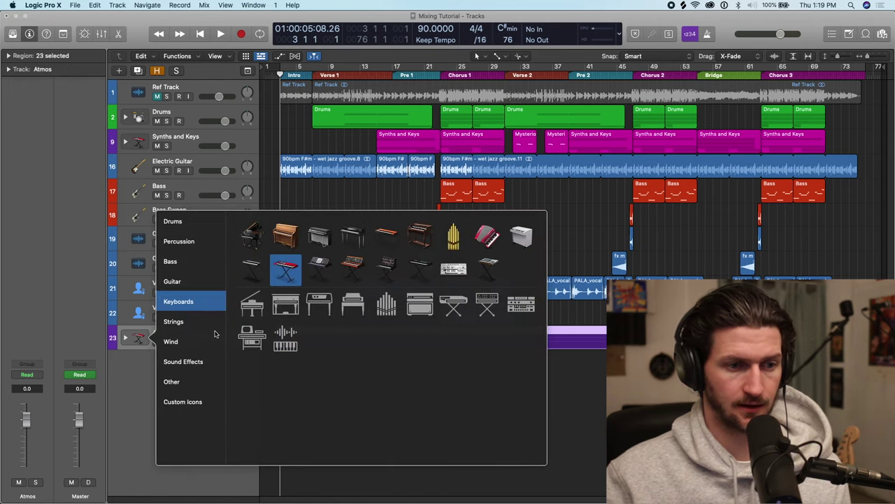
click(202, 404)
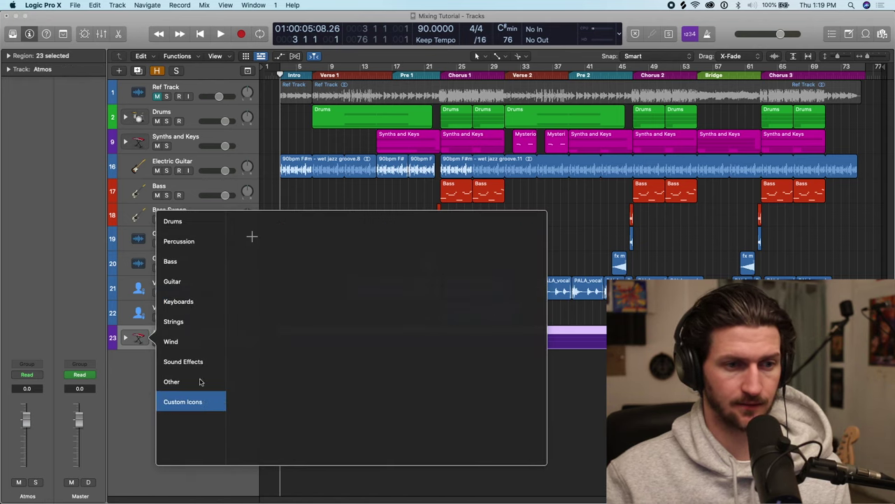
click(201, 381)
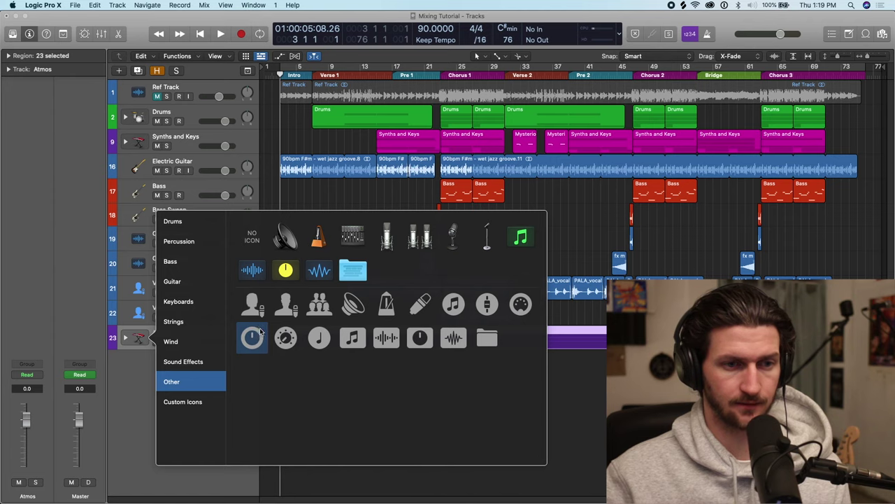
click(353, 304)
Color all regions inside the Atmos stack orange and leave the stack collapsed.
click(125, 338)
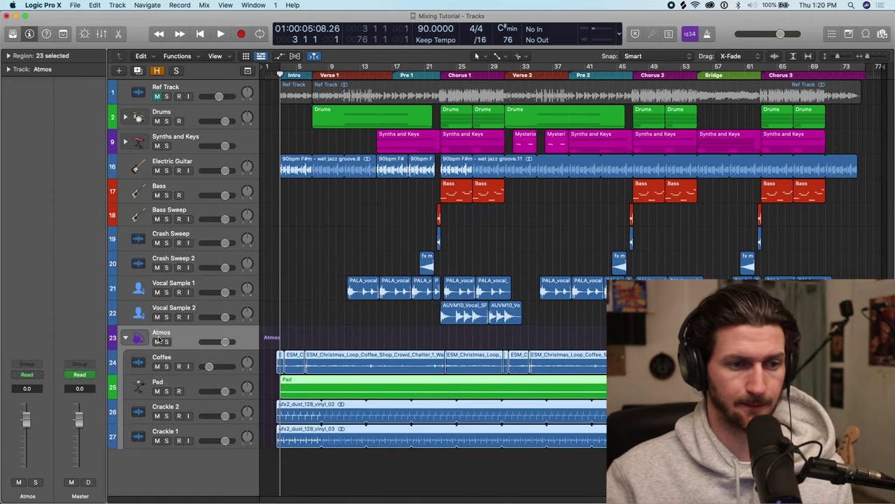
click(215, 359)
drag(864, 463, 283, 361)
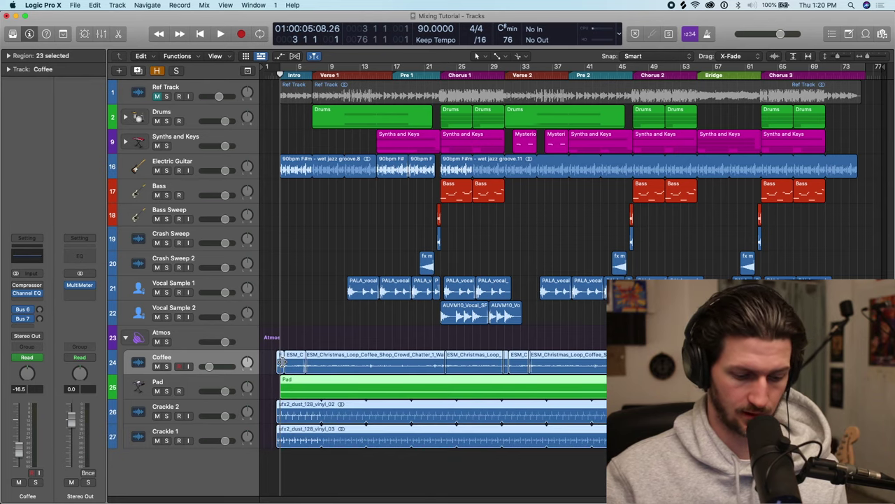
key(alt+c)
click(318, 203)
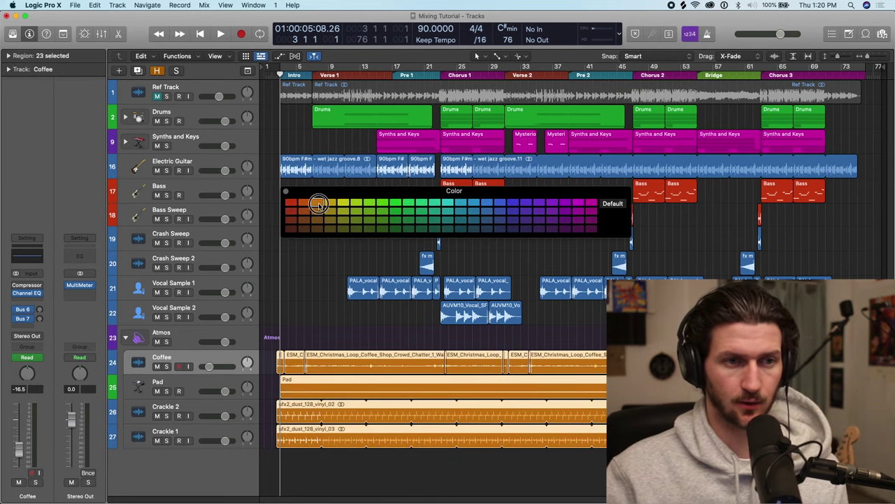
click(286, 192)
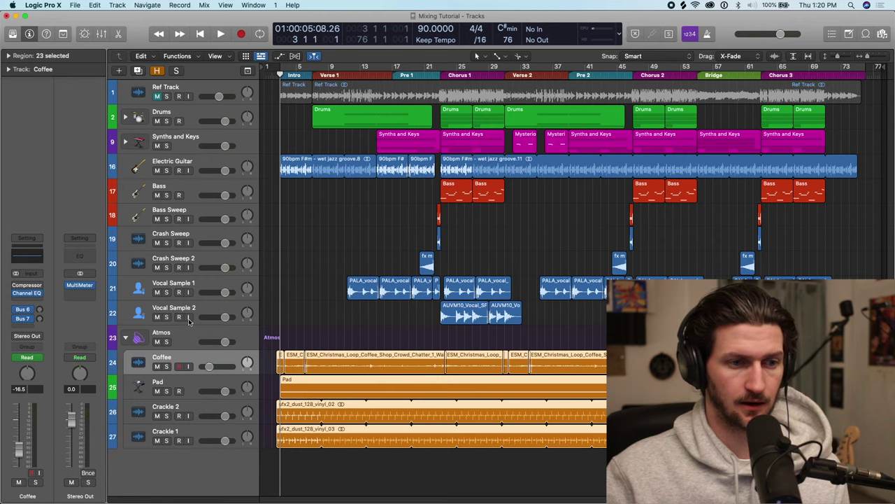
click(127, 338)
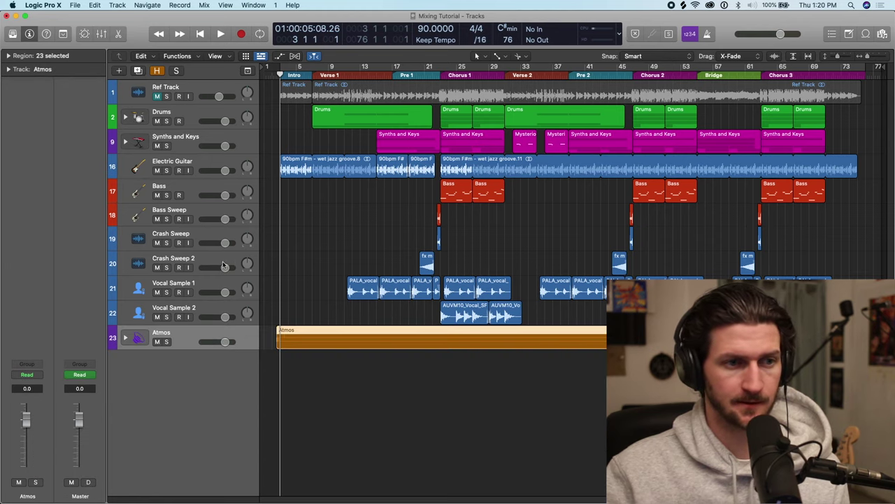
Group the Crash Sweep, Crash Sweep 2, Vocal Sample 1 and Vocal Sample 2 tracks into a folder stack named Vox and Sweeps.
click(212, 285)
click(204, 213)
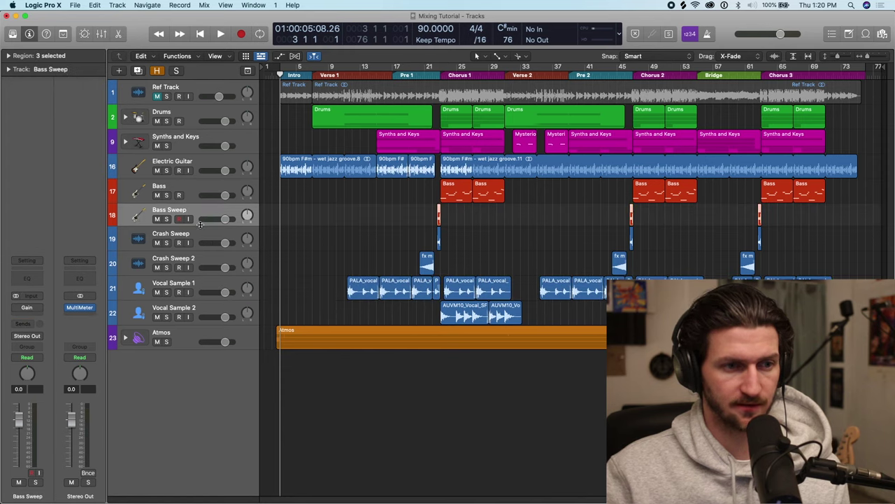
click(203, 236)
shift+click(221, 311)
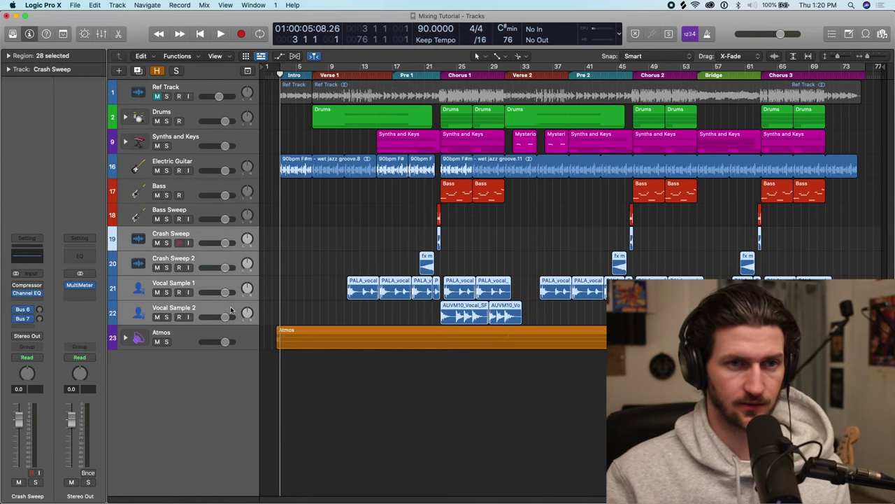
key(super+shift+d)
click(521, 90)
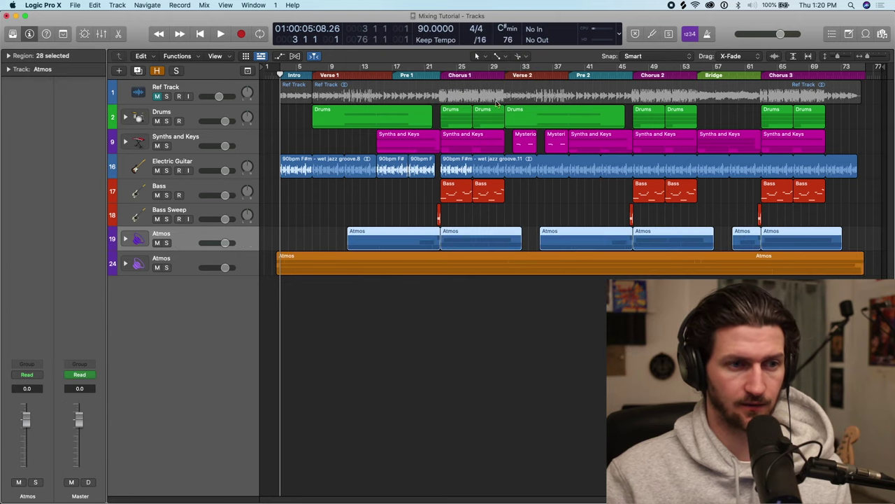
double_click(231, 236)
text(Vox and Sweeps)
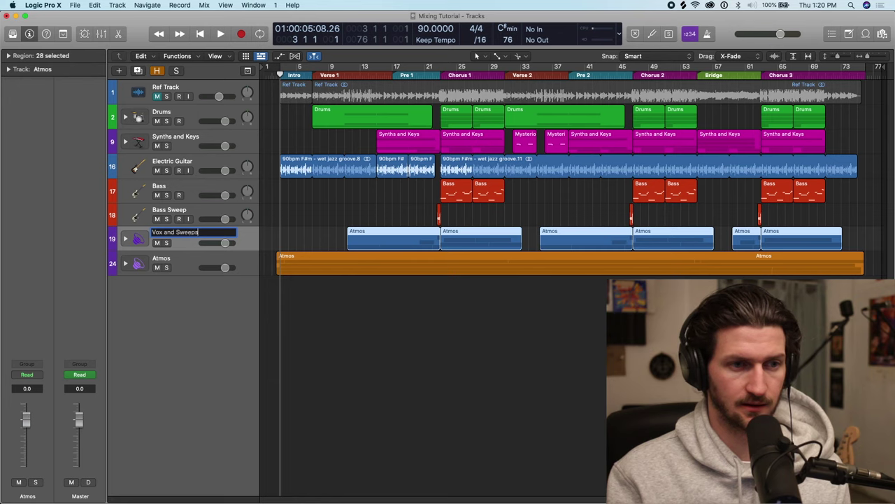
key(Return)
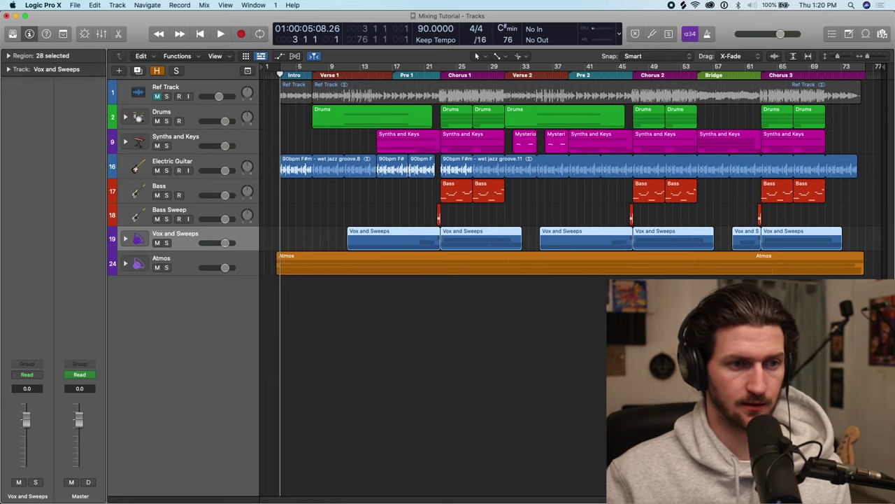
Move the Bass Sweep track into the Vox and Sweeps stack and collapse the stack.
click(124, 239)
click(210, 208)
drag(189, 214, 214, 254)
click(127, 216)
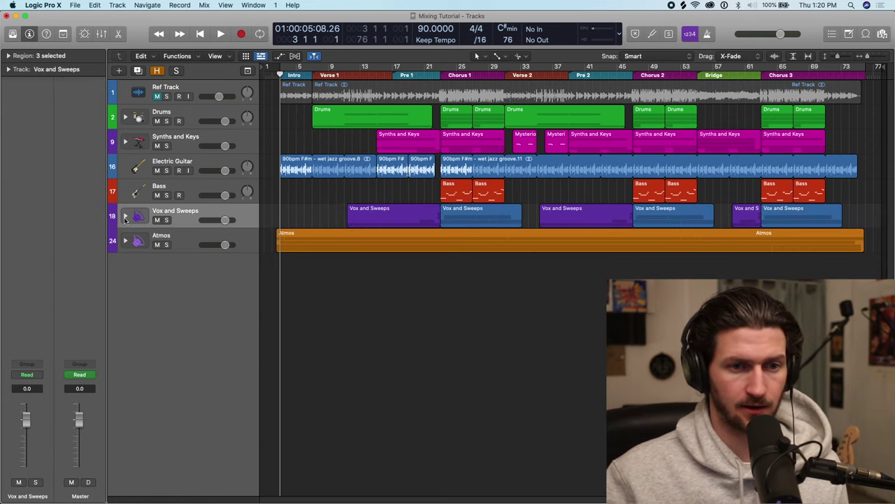
Color all regions inside the Vox and Sweeps stack light green and leave the stack collapsed.
click(126, 216)
drag(296, 228, 856, 340)
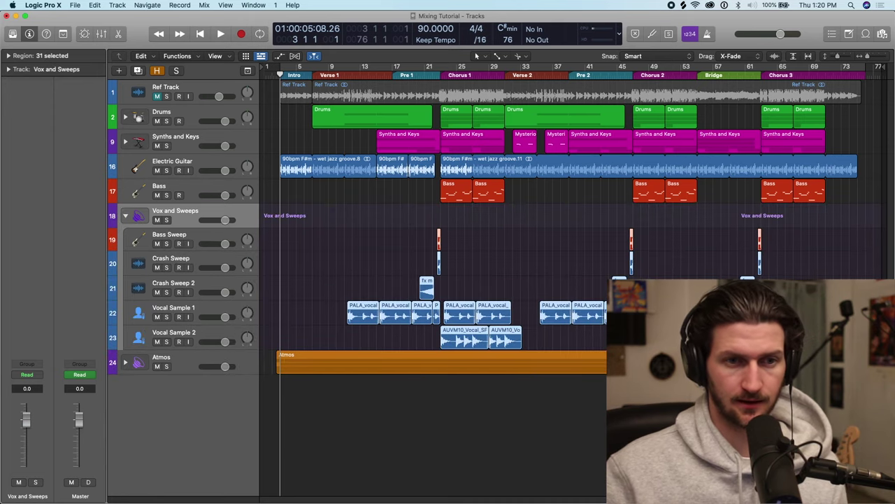
key(alt+c)
click(414, 206)
click(286, 191)
click(126, 216)
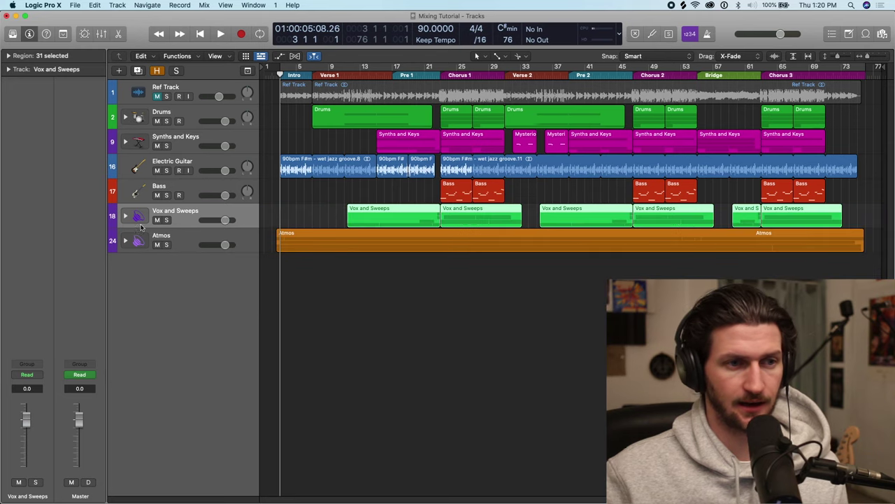
click(326, 280)
click(214, 165)
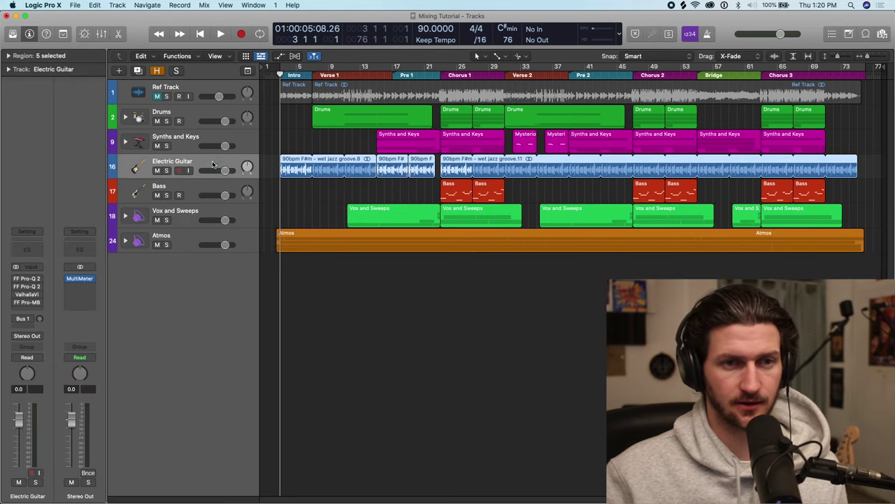
click(215, 88)
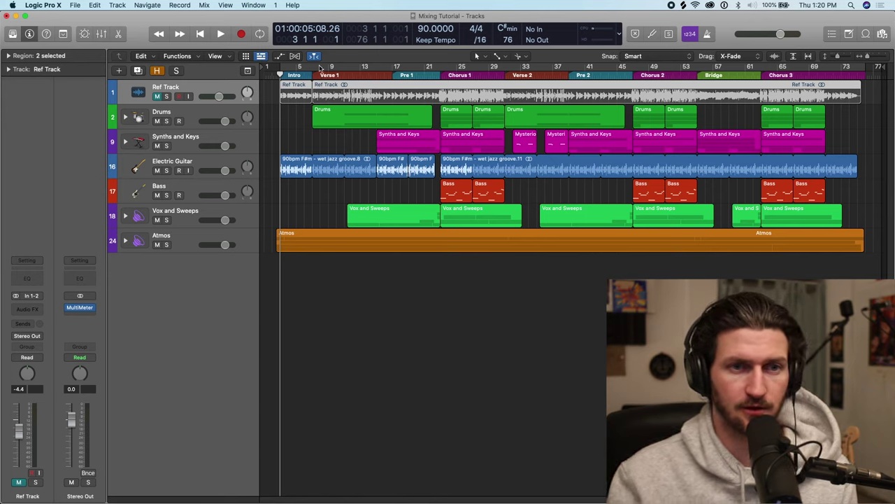
drag(440, 67, 504, 67)
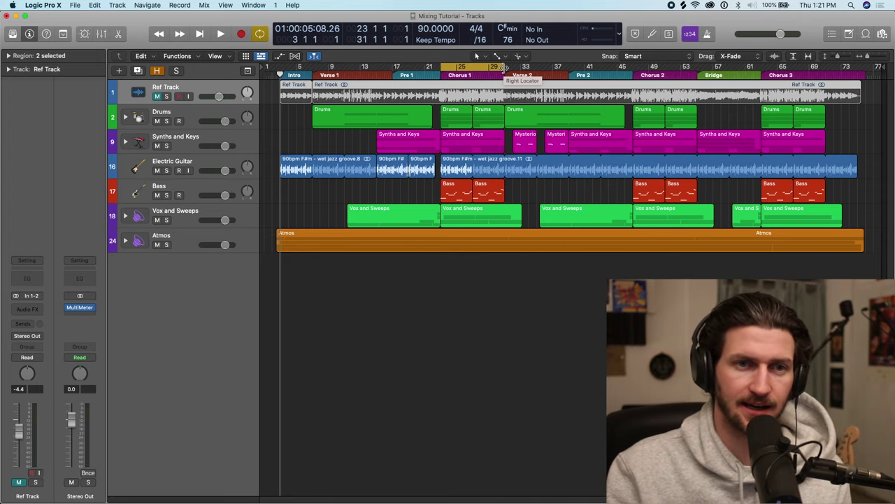
click(455, 68)
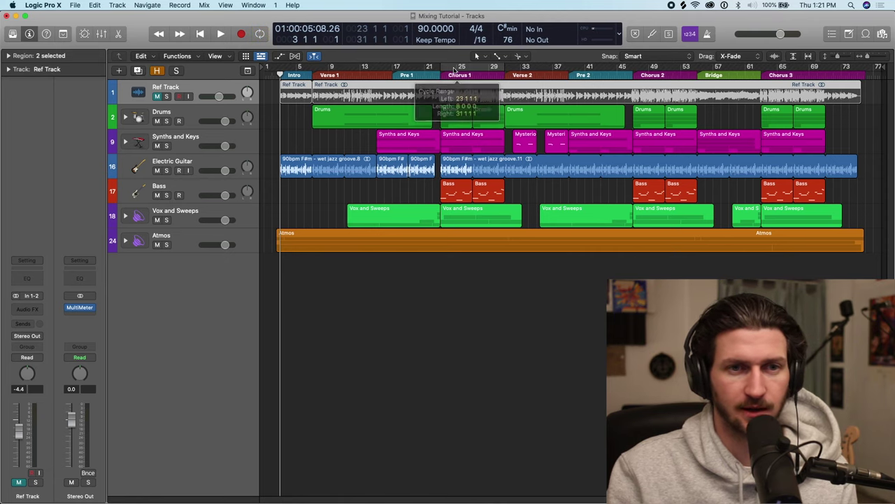
click(483, 68)
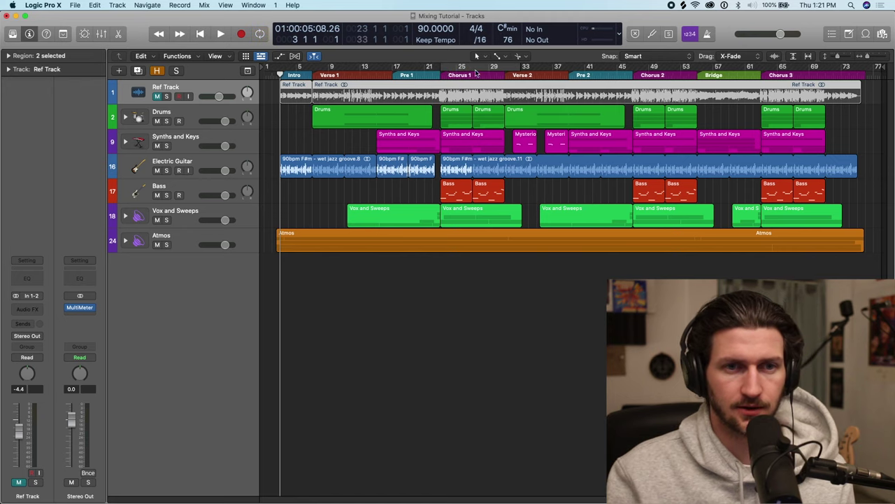
drag(505, 67, 506, 68)
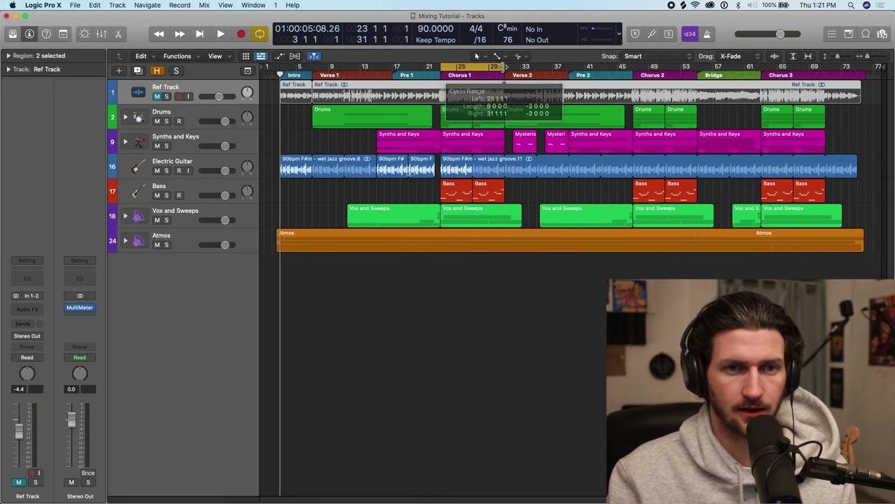
click(495, 67)
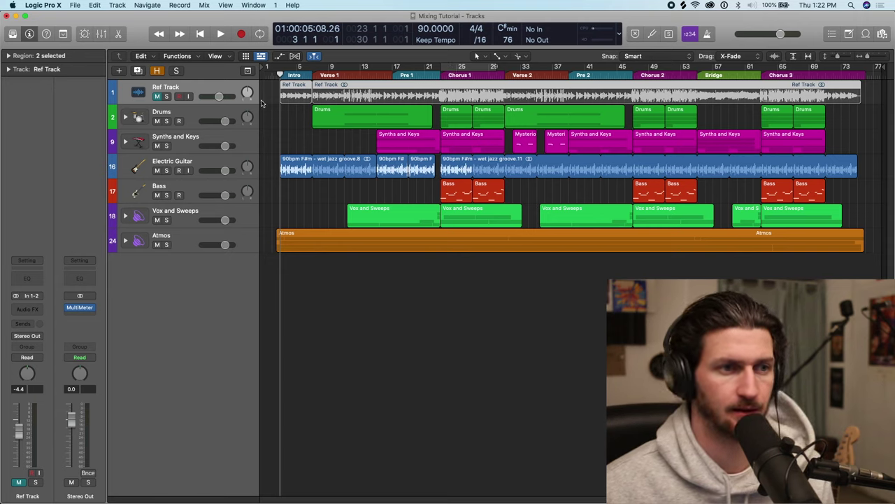
Set the cycle range to Chorus 1, bars 23 to 31, and play it with the Drums stack's Kick track soloed.
click(125, 117)
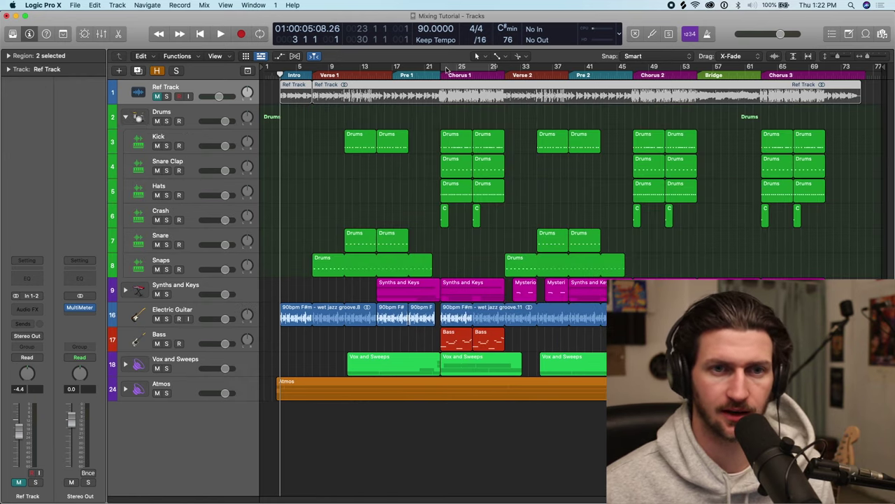
drag(442, 68, 506, 70)
click(167, 140)
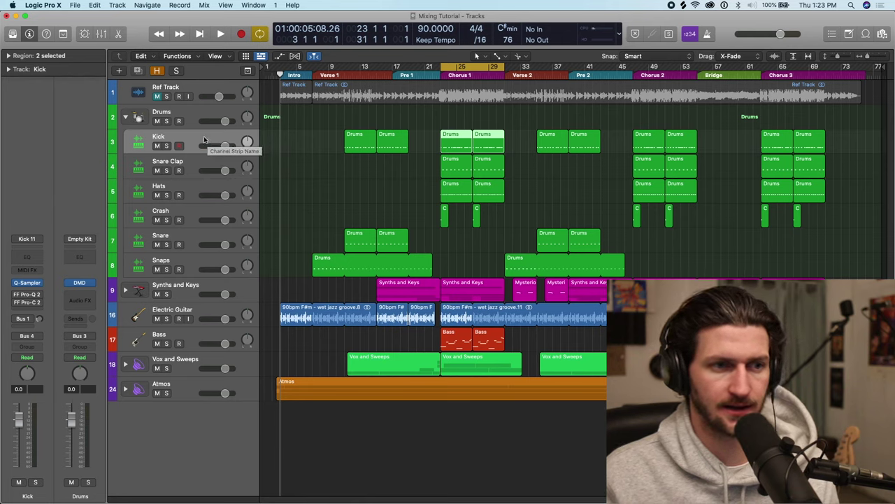
click(166, 146)
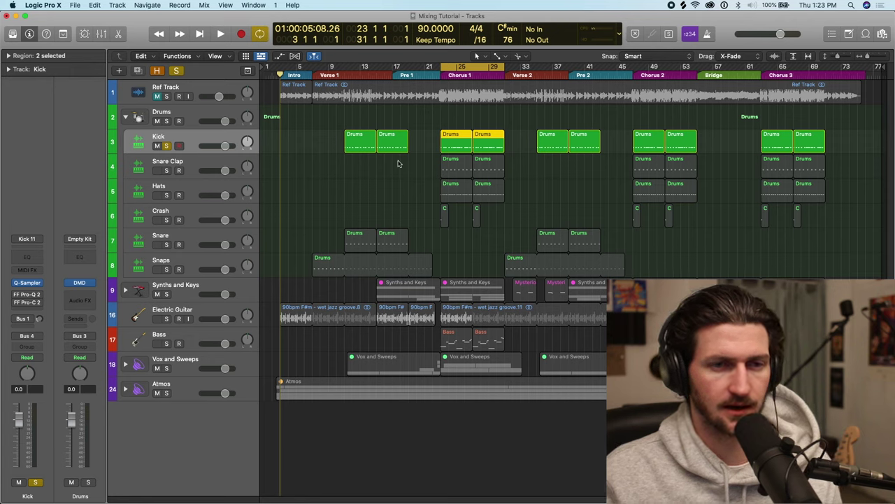
key(space)
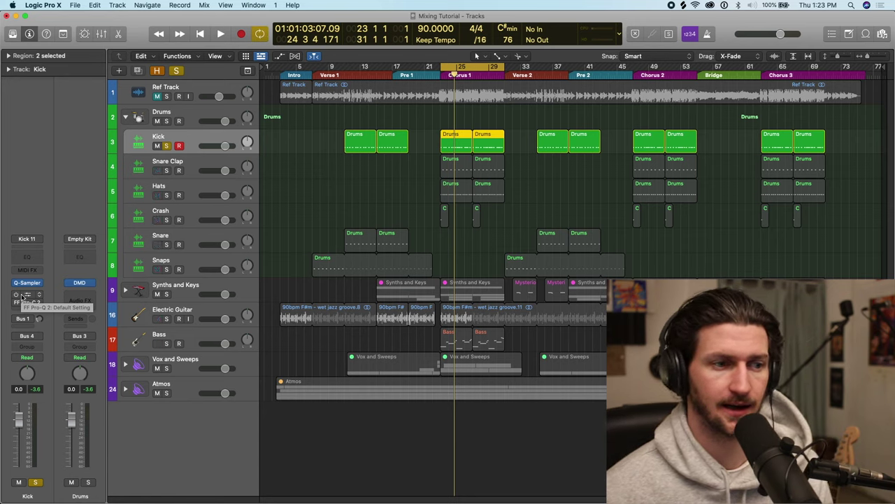
Open the FF Pro-Q 2 equalizer on the Kick channel and show its curve.
drag(23, 297, 24, 301)
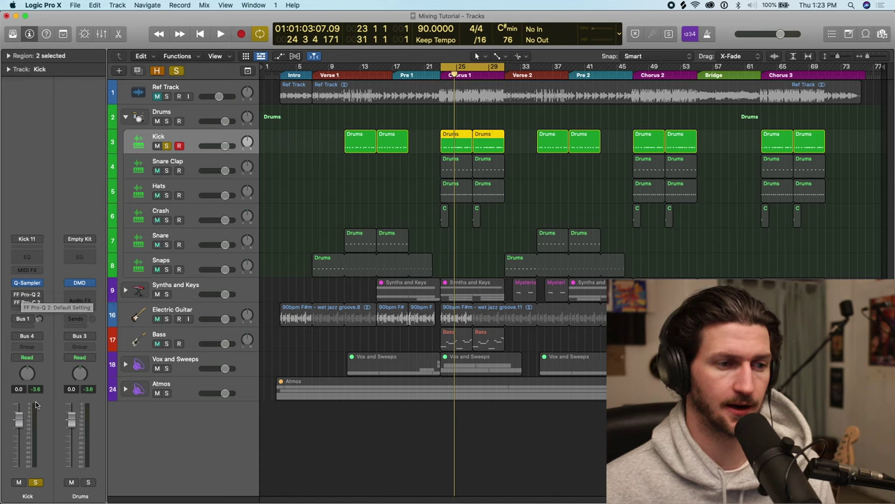
click(28, 295)
drag(503, 146, 486, 123)
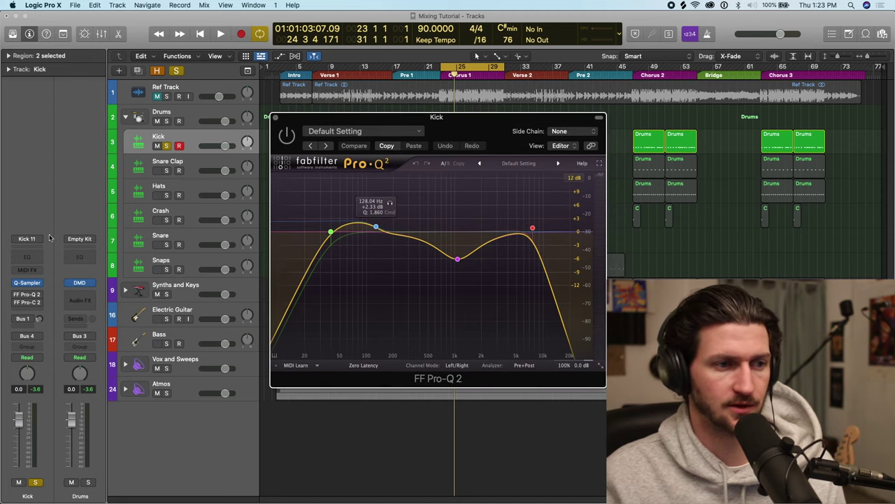
Add a Channel EQ to the Kick channel and close its window.
click(32, 256)
drag(350, 133, 354, 20)
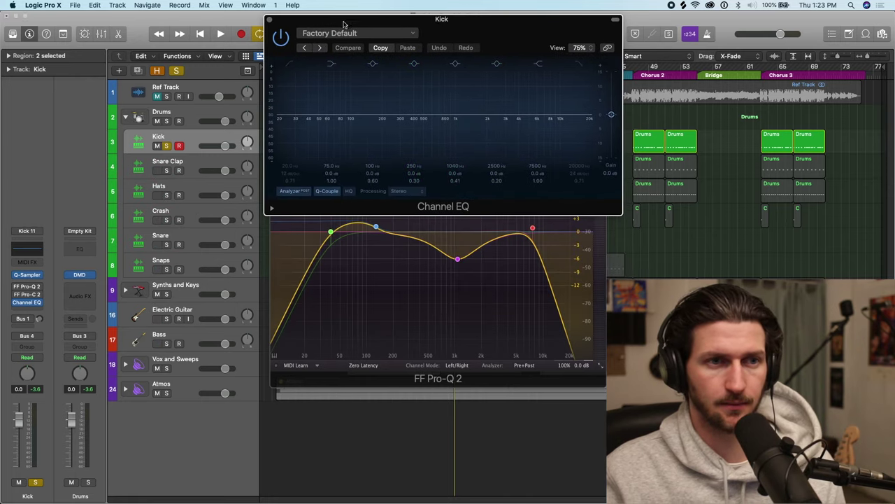
click(270, 20)
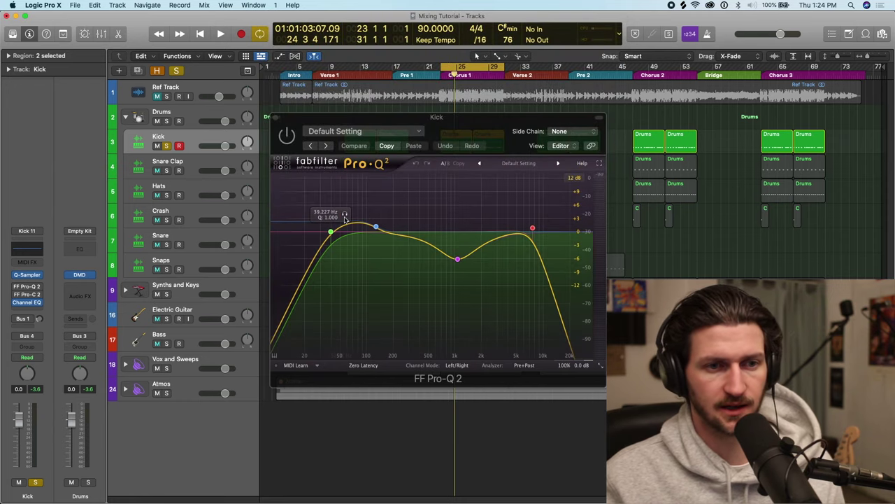
Play the kick and listen to the contribution of the low-cut and low-shelf bands in FF Pro-Q 2.
click(345, 216)
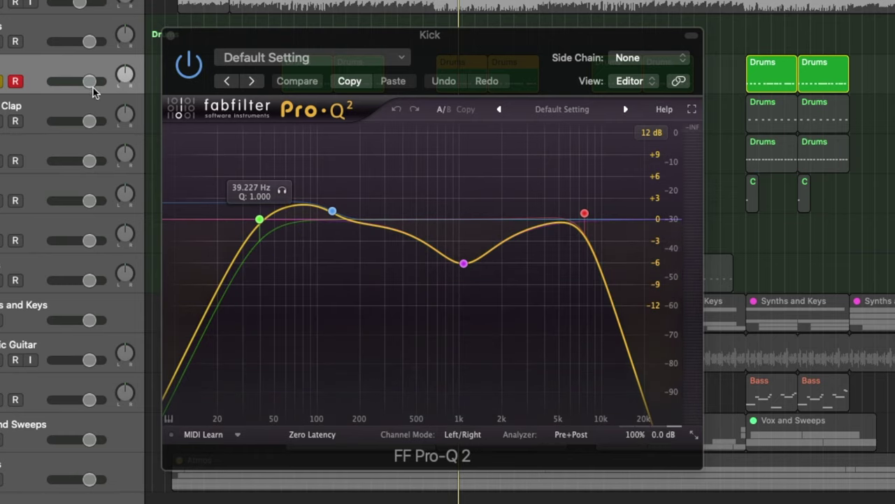
key(space)
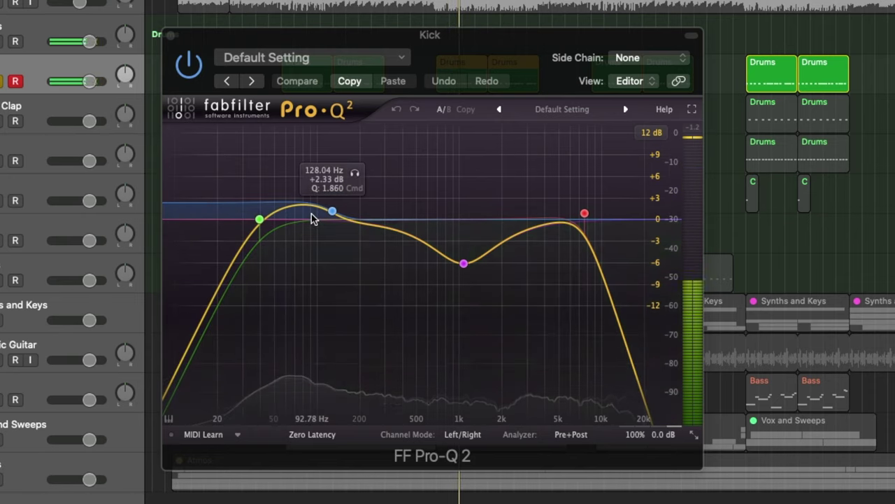
mouse_move(259, 219)
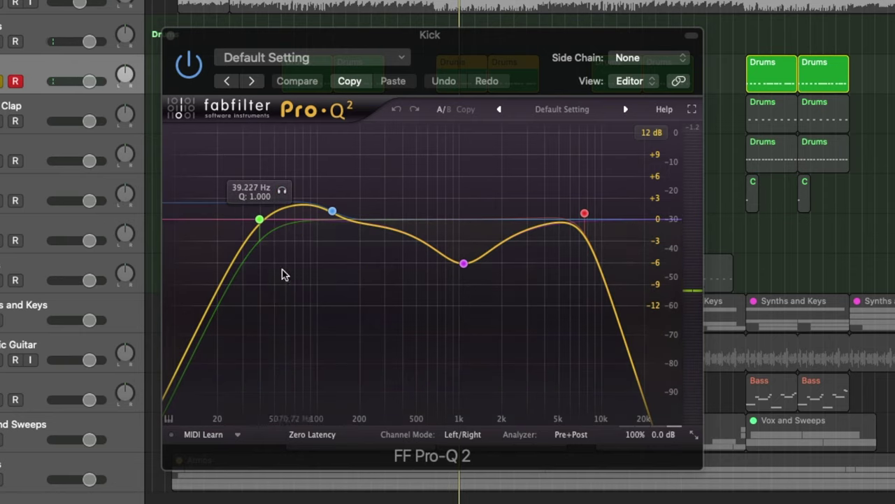
key(space)
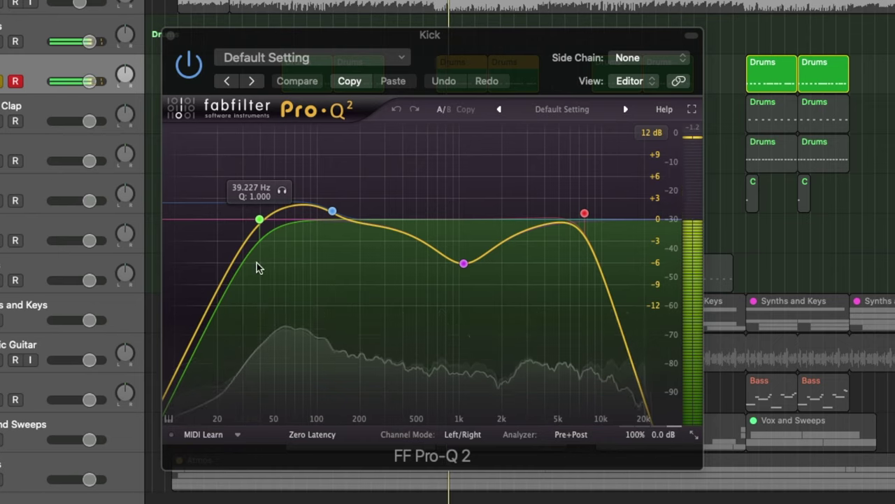
key(space)
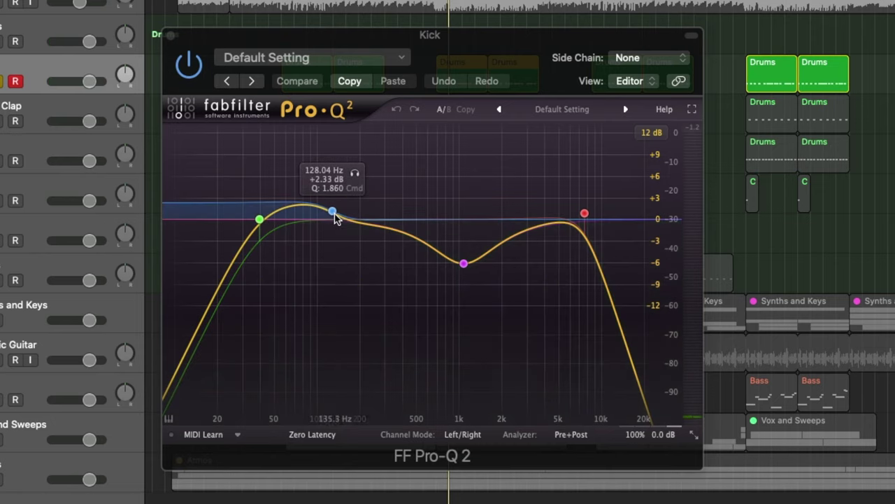
click(332, 213)
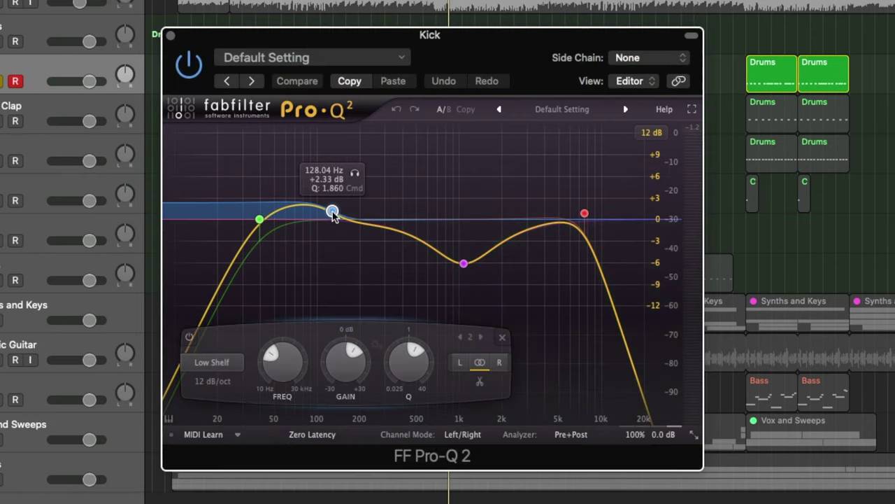
click(332, 212)
key(space)
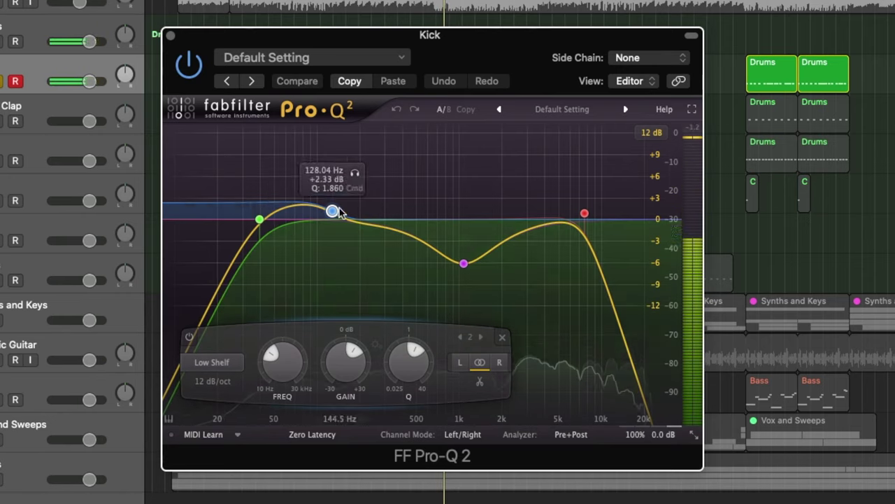
Set the kick's bell cut near 1 kHz to -5.58 dB at about 1081 Hz and audition that band in solo.
click(464, 263)
drag(464, 263, 463, 259)
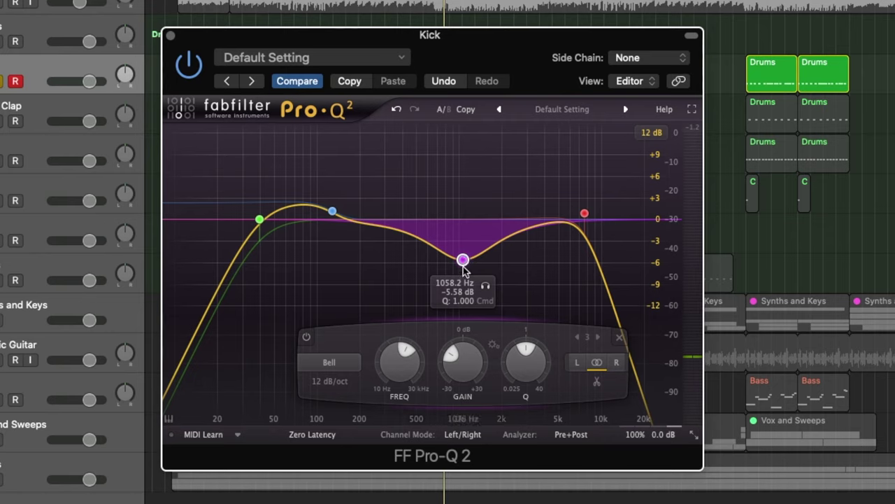
click(486, 287)
drag(485, 289, 487, 292)
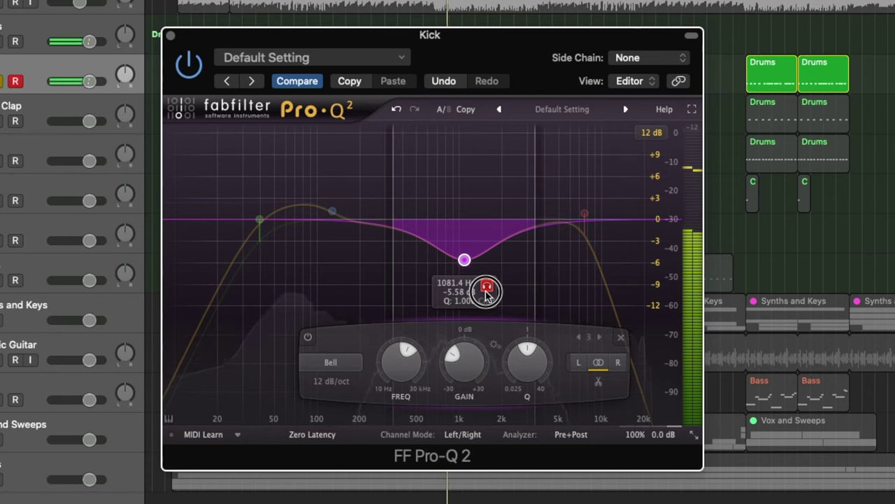
key(space)
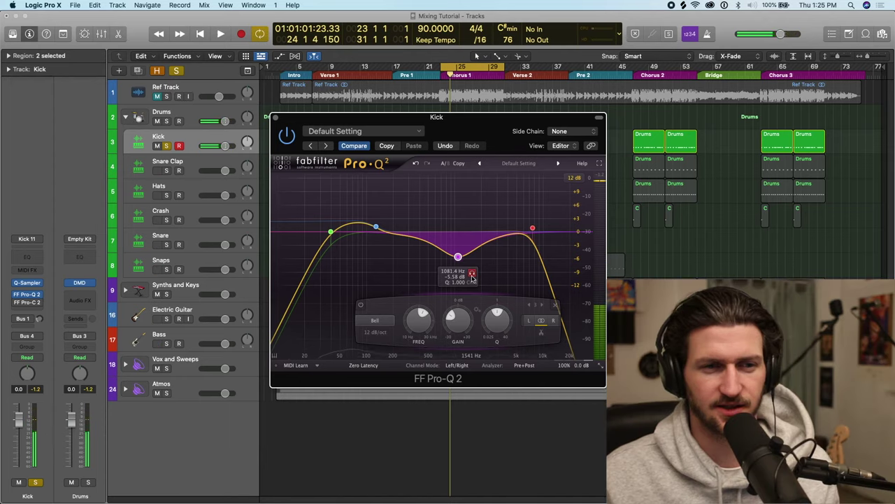
Narrow the kick's bell cut to a Q of about 2.2 at roughly 1078 Hz and play the result.
drag(457, 259, 458, 249)
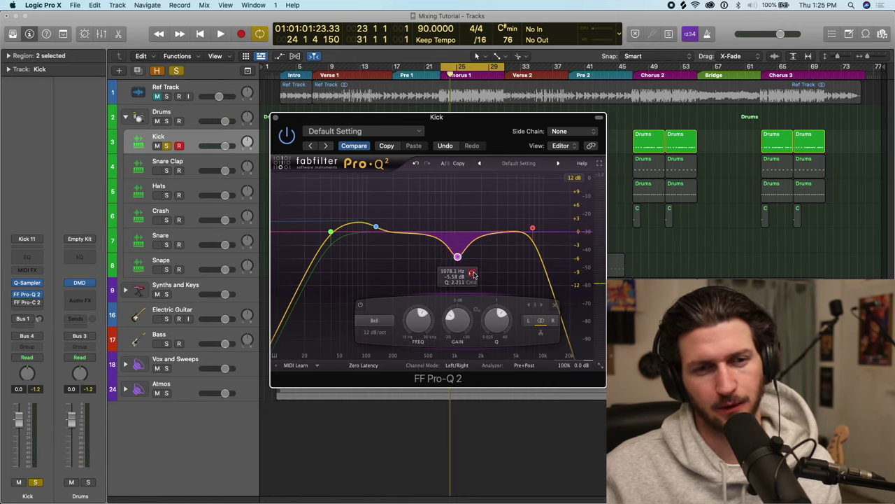
key(space)
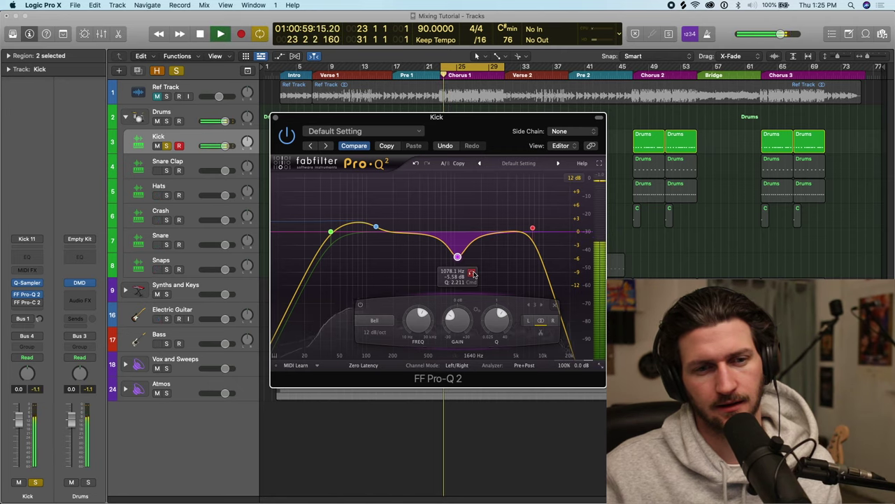
key(space)
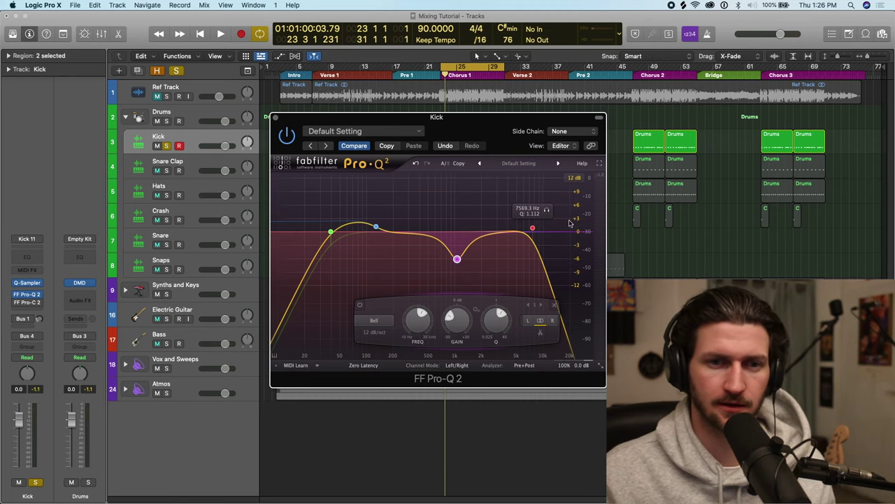
Solo the kick's high-cut band, raise its frequency to about 8286 Hz and play the result.
click(546, 210)
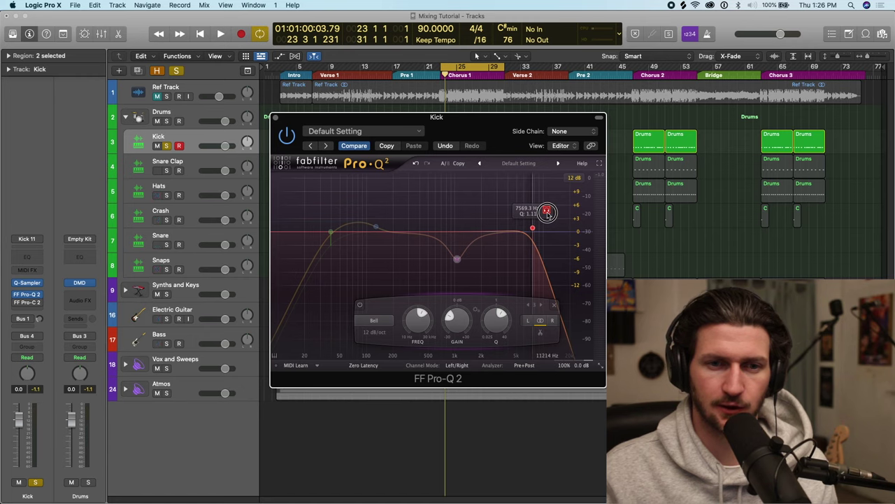
drag(548, 212, 554, 212)
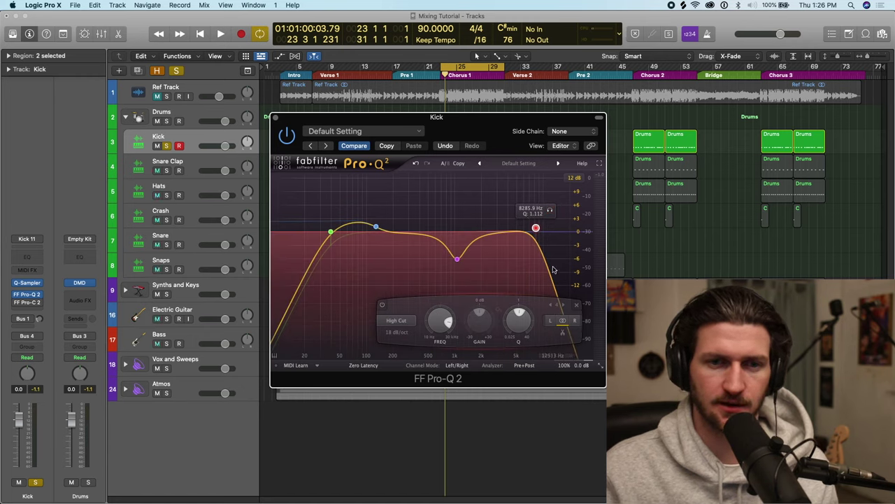
key(space)
key(space)
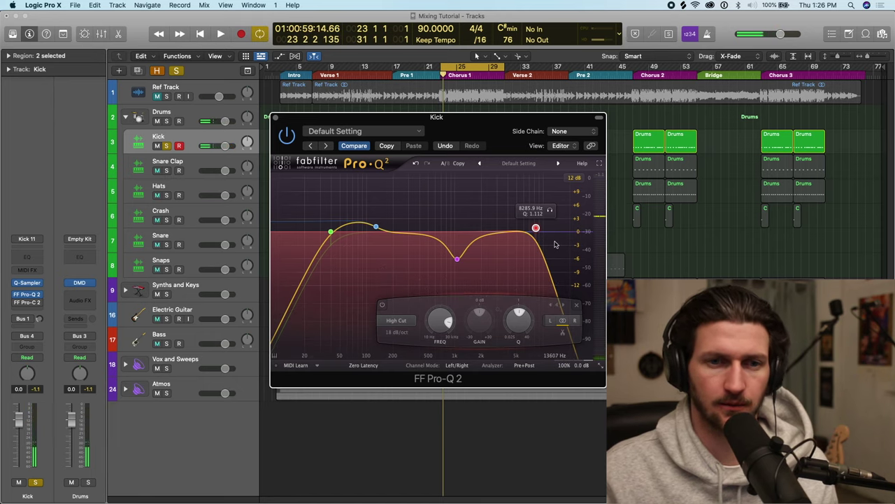
Add a Channel EQ to the Kick channel and raise its low-cut frequency to about 103 Hz.
click(37, 263)
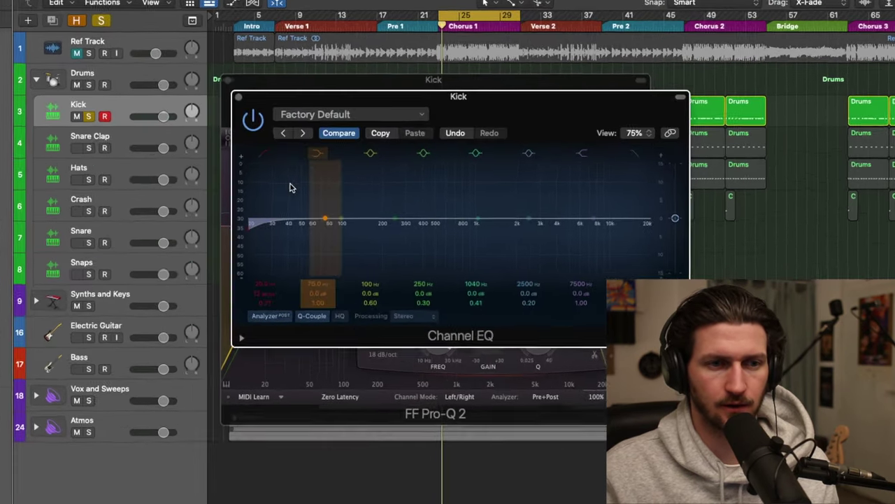
drag(253, 224, 303, 220)
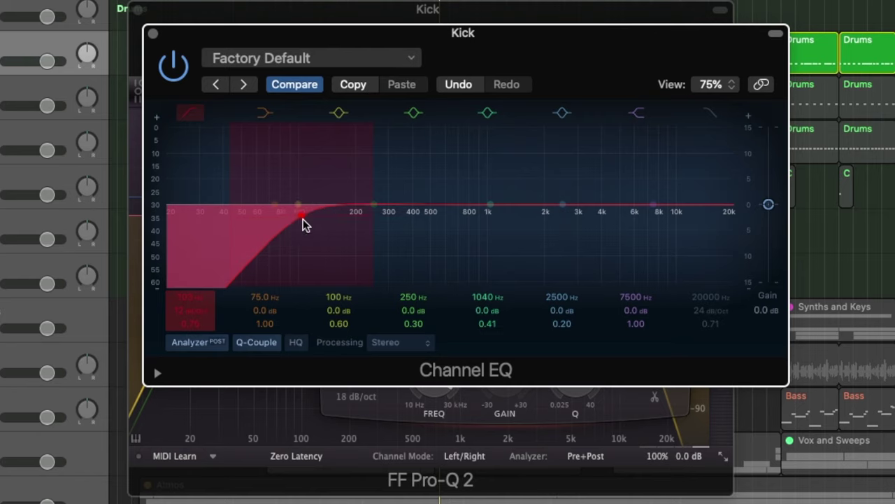
Set the Channel EQ's low cut to about 33.4 Hz at 24 dB/Oct and close the FF Pro-Q 2 window.
drag(372, 180, 271, 218)
click(138, 17)
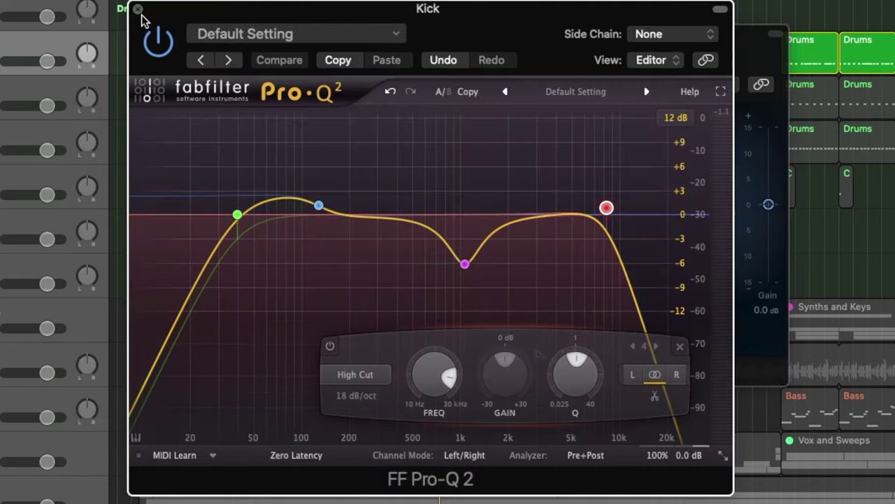
click(138, 9)
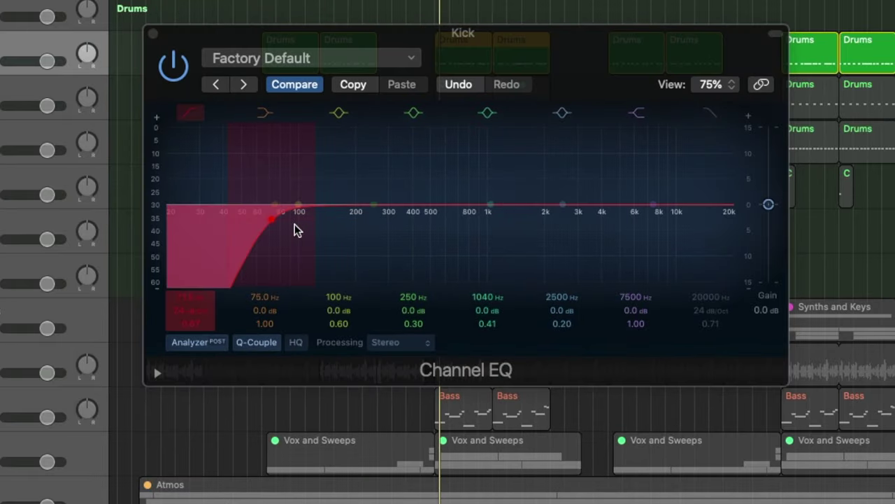
drag(296, 230, 208, 214)
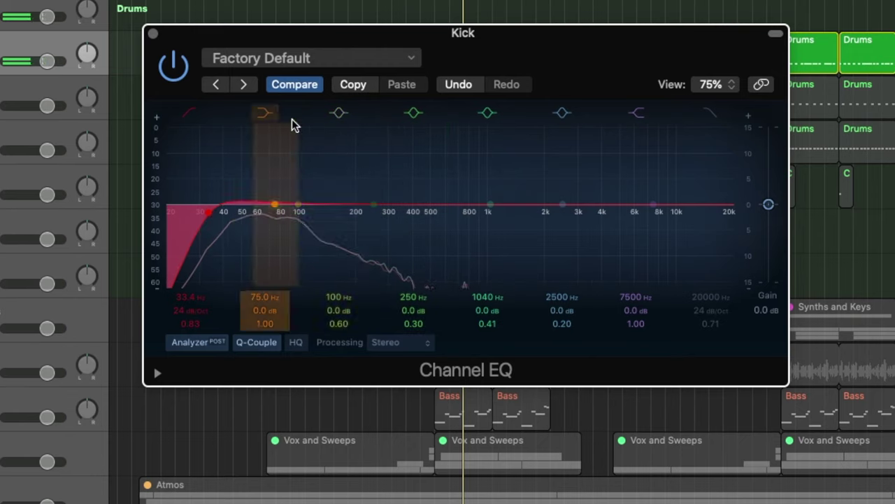
Enable the Channel EQ's low shelf, boost it 2.3 dB at about 64 Hz and play the kick.
click(265, 114)
drag(281, 207, 268, 193)
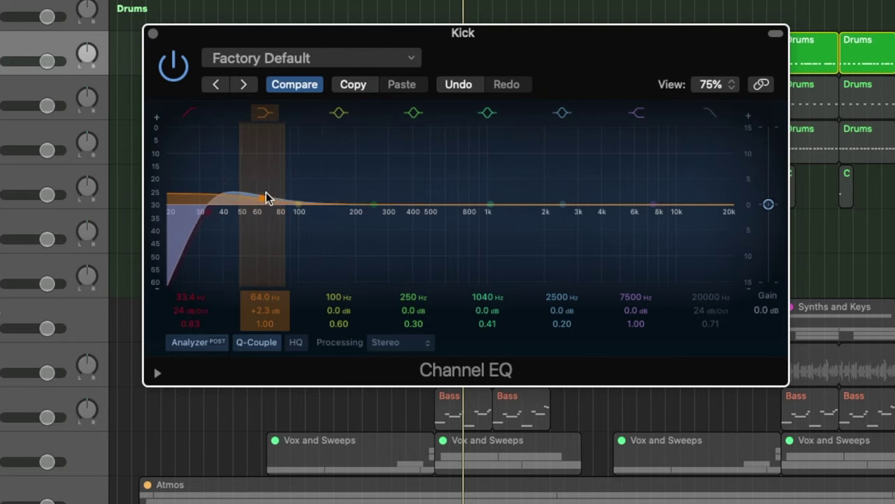
key(space)
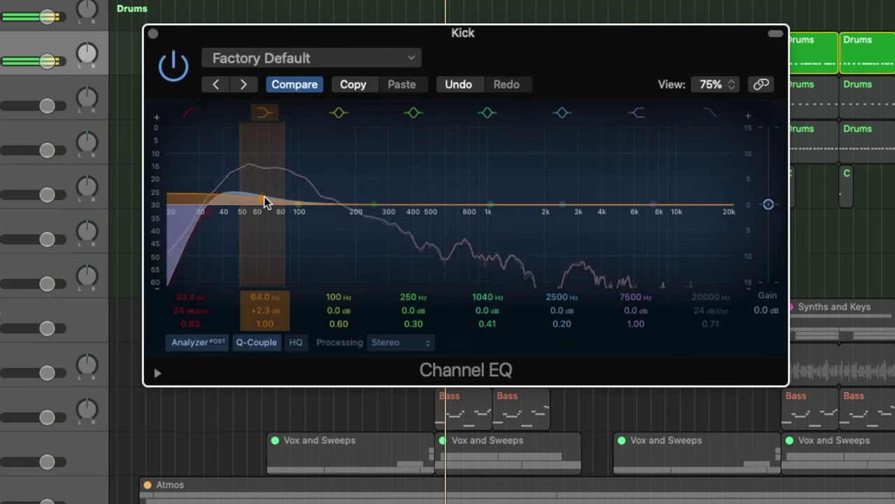
Cut the Channel EQ's 1040 Hz bell band to -7.0 dB at about 855 Hz with a Q of 1.00 during playback.
click(491, 201)
drag(491, 201, 493, 247)
mouse_move(539, 178)
mouse_down()
mouse_move(524, 186)
mouse_move(536, 175)
mouse_up()
key(space)
mouse_move(491, 243)
mouse_down()
mouse_move(490, 235)
mouse_move(462, 235)
mouse_move(478, 243)
mouse_up()
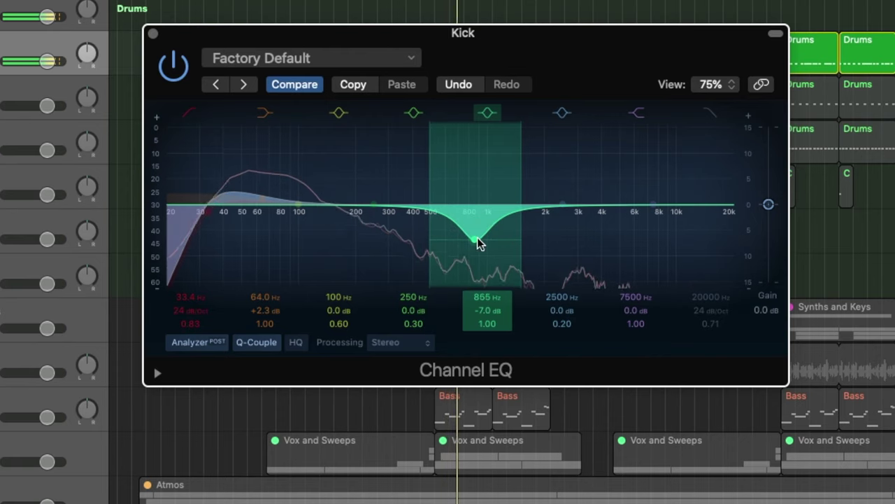
Leave the Channel EQ's high shelf off and enable its high cut at about 8300 Hz with a Q of 0.51.
click(642, 118)
click(642, 116)
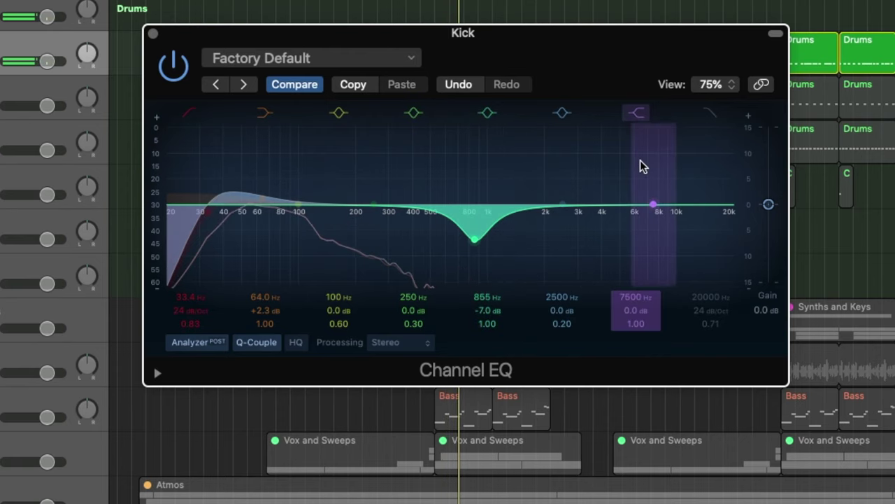
click(712, 114)
drag(728, 210, 660, 221)
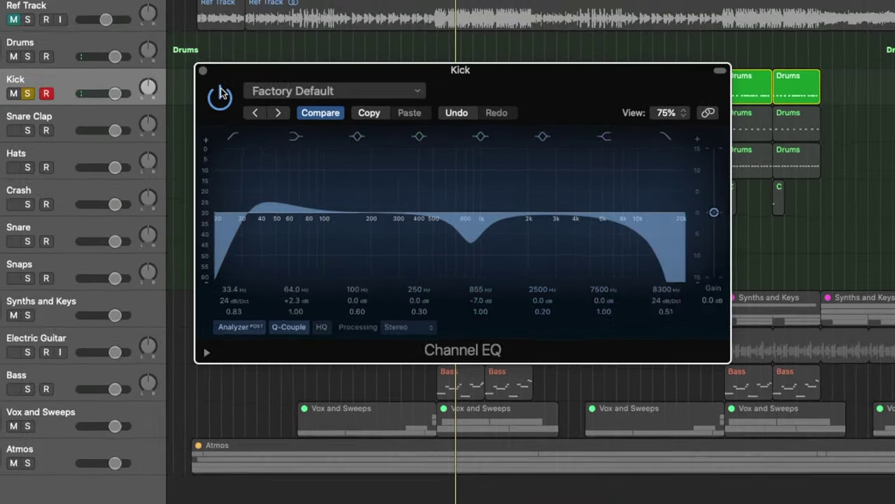
Bypass and close the Channel EQ, and remove it from the Kick channel.
click(221, 94)
click(203, 70)
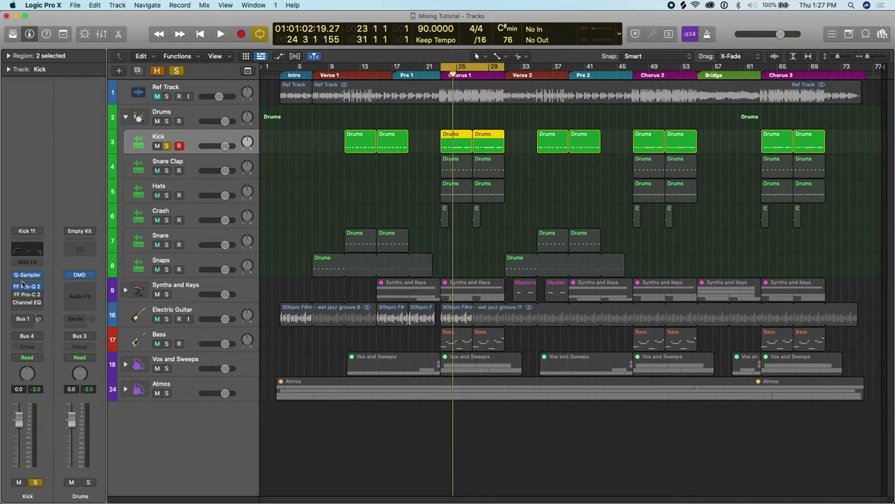
click(40, 304)
click(40, 285)
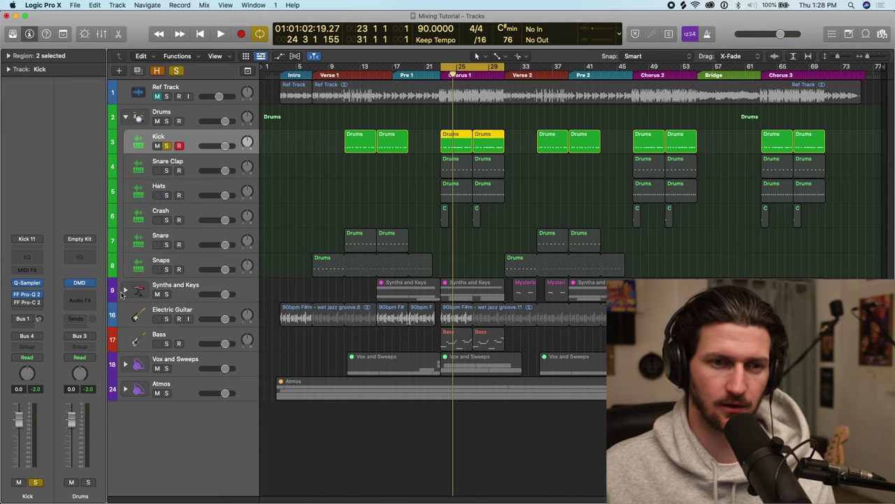
click(208, 160)
click(211, 188)
click(203, 214)
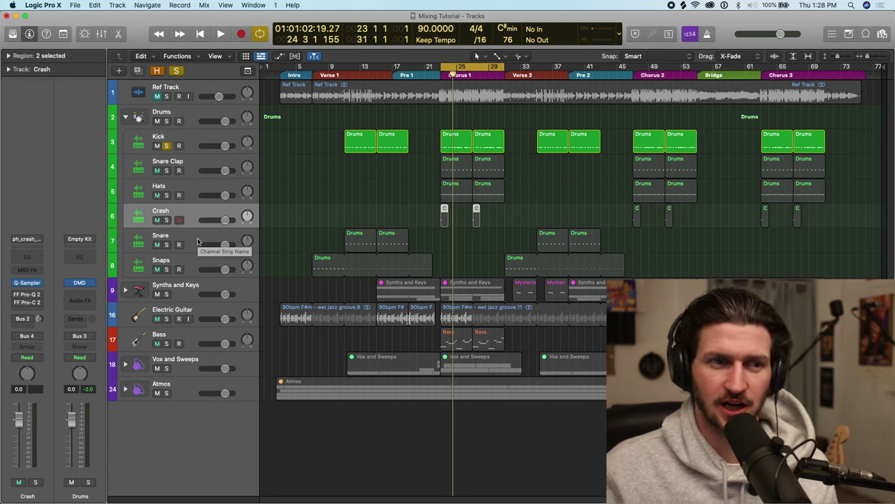
Select the Kick track, open its FF Pro-C 2 compressor and move the plug-in window up.
click(205, 149)
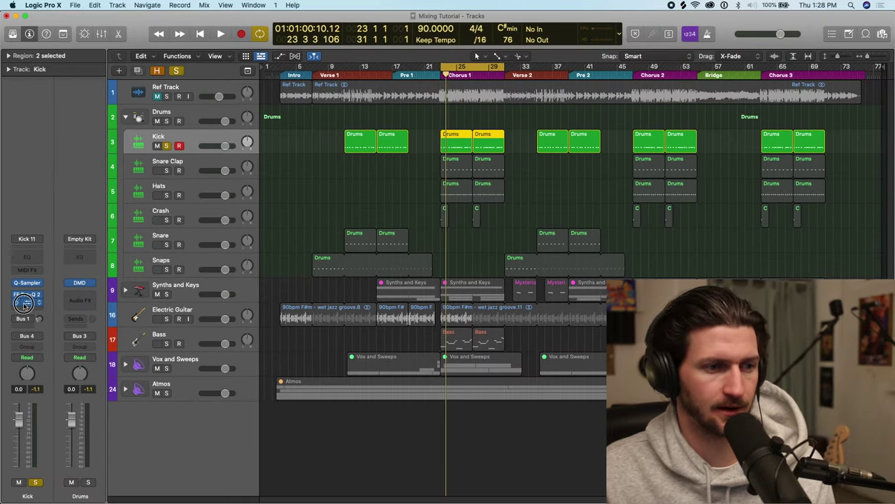
click(25, 304)
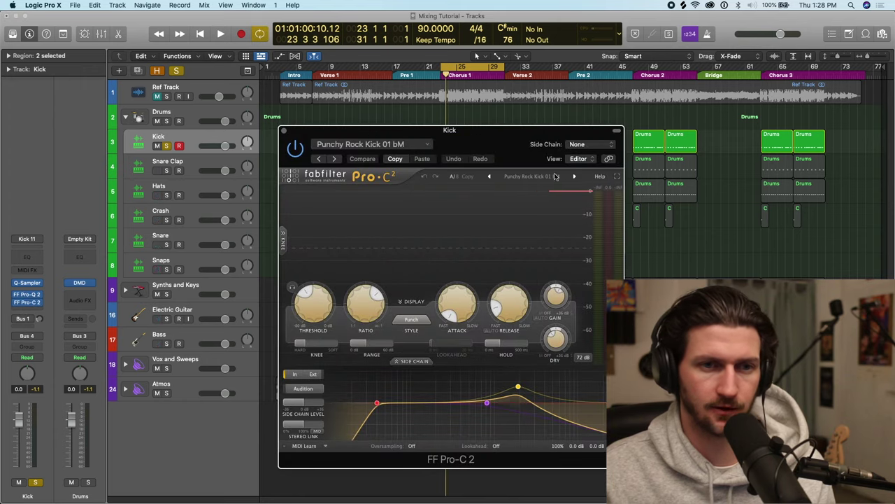
drag(538, 130, 524, 81)
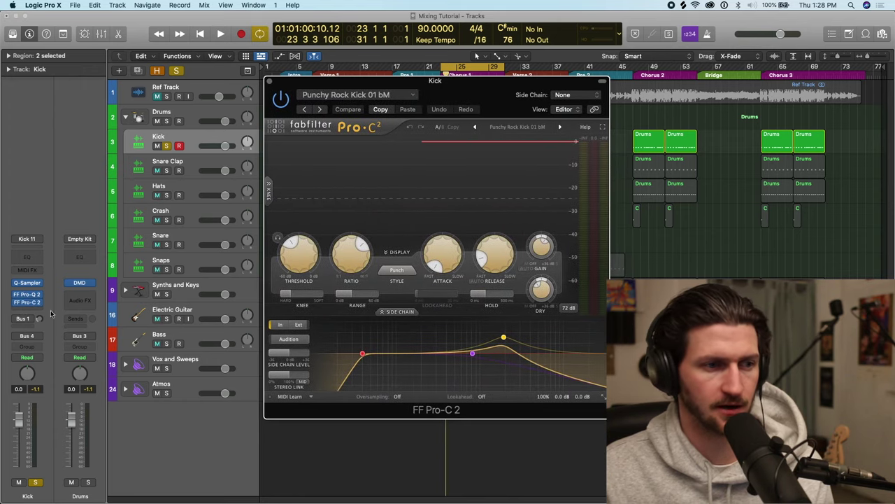
Insert the stock Compressor from the Dynamics plug-ins after FF Pro-C 2 on the Kick channel.
click(43, 310)
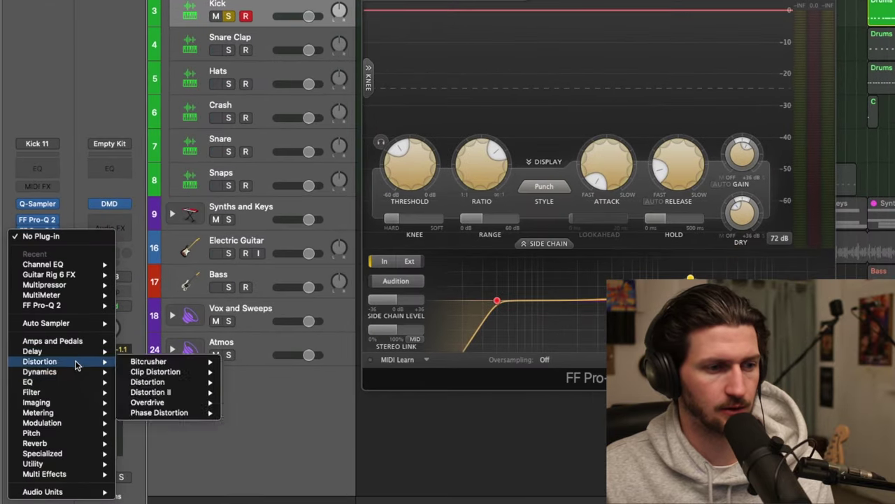
mouse_move(74, 382)
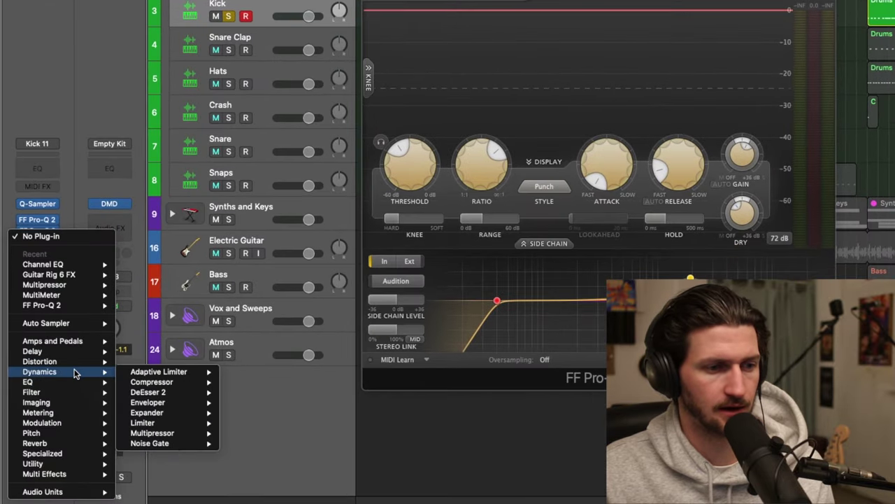
click(260, 378)
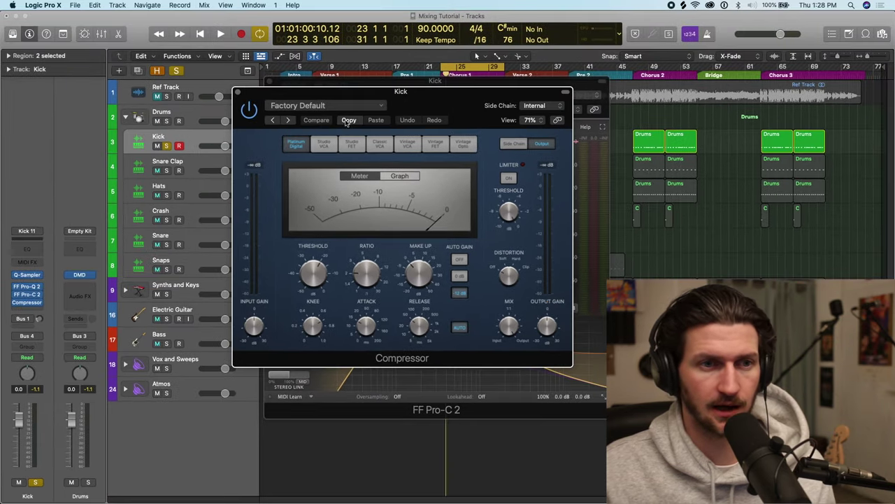
Preview the Compressor's Vintage FET, Vintage VCA and Classic VCA circuit types, and return to Platinum Digital.
click(347, 122)
click(363, 106)
click(437, 123)
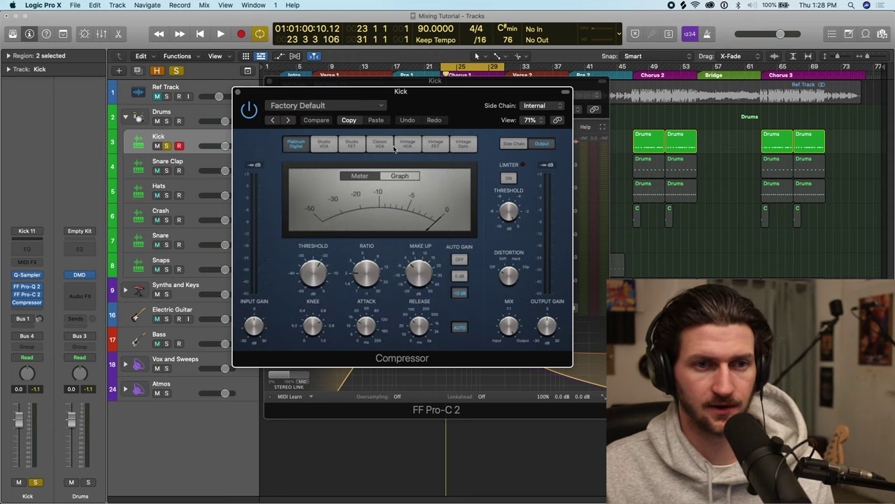
click(435, 143)
click(407, 144)
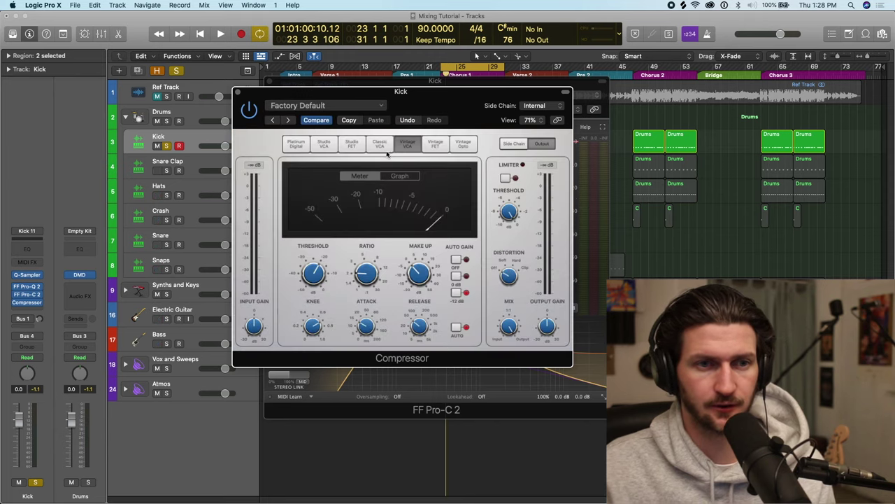
click(379, 144)
click(309, 144)
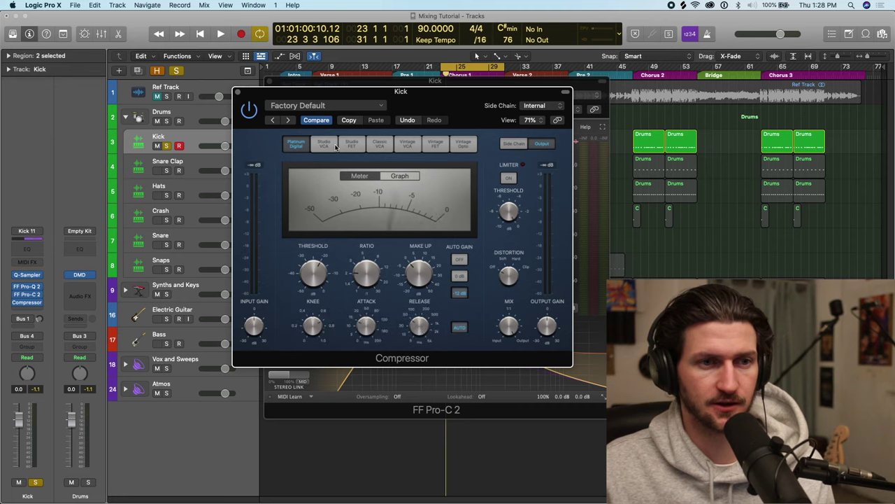
Load the Classic Drums preset in the kick's Compressor.
click(335, 106)
mouse_move(364, 285)
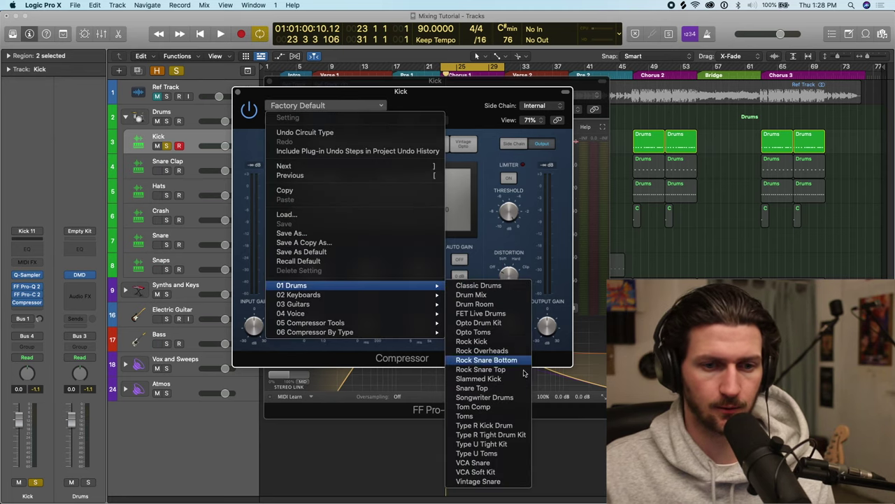
click(513, 285)
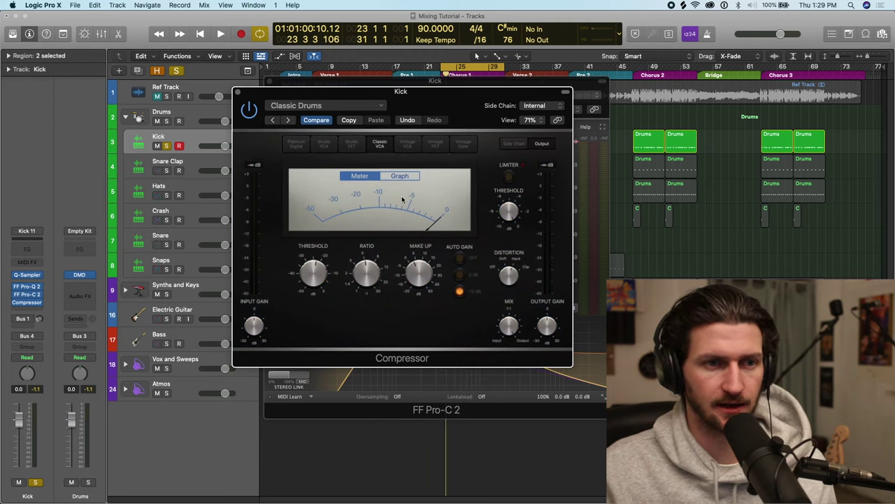
Close the Compressor and remove it from the Kick channel.
click(239, 93)
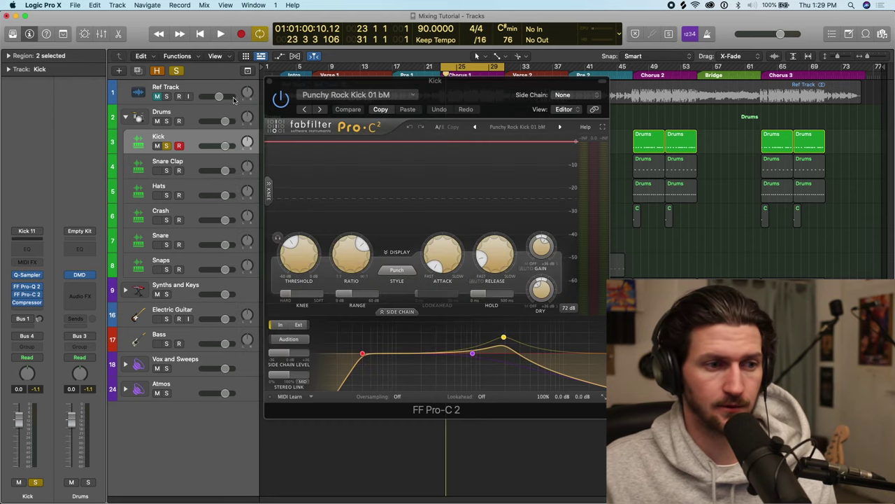
click(41, 303)
click(61, 308)
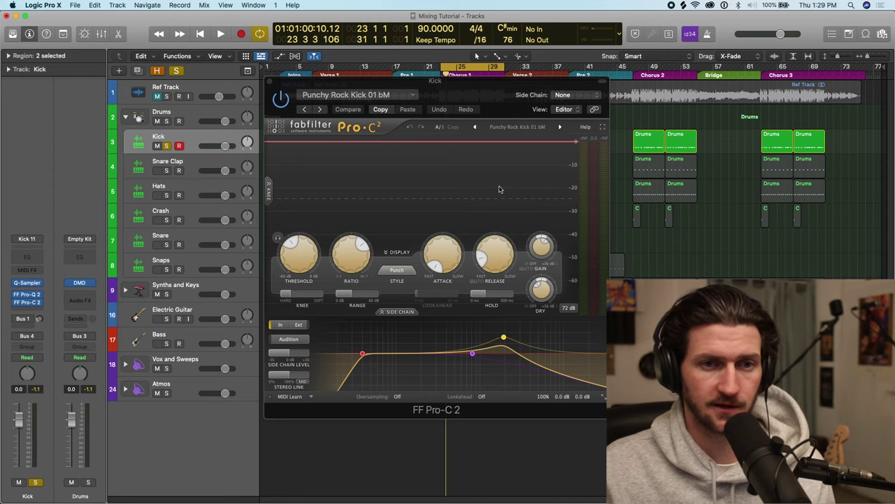
Browse FF Pro-C 2's drum presets and keep the Punchy Rock Kick 01 bM preset.
click(533, 129)
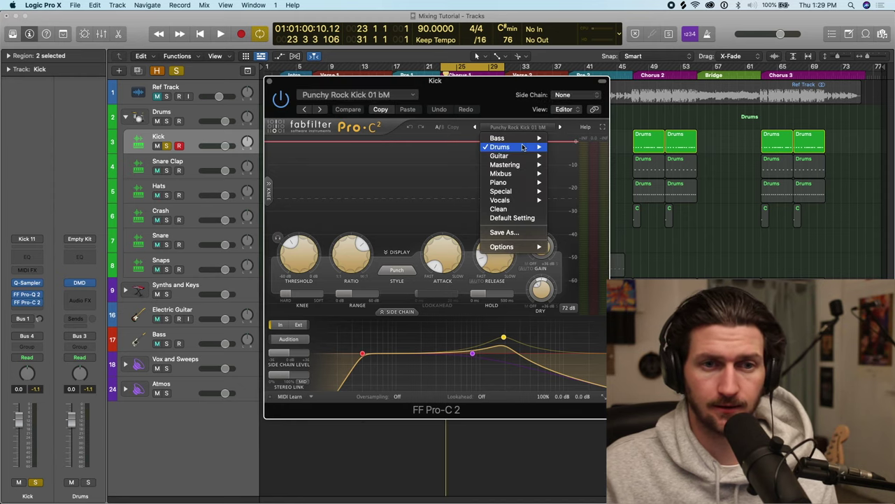
mouse_move(522, 147)
mouse_move(567, 156)
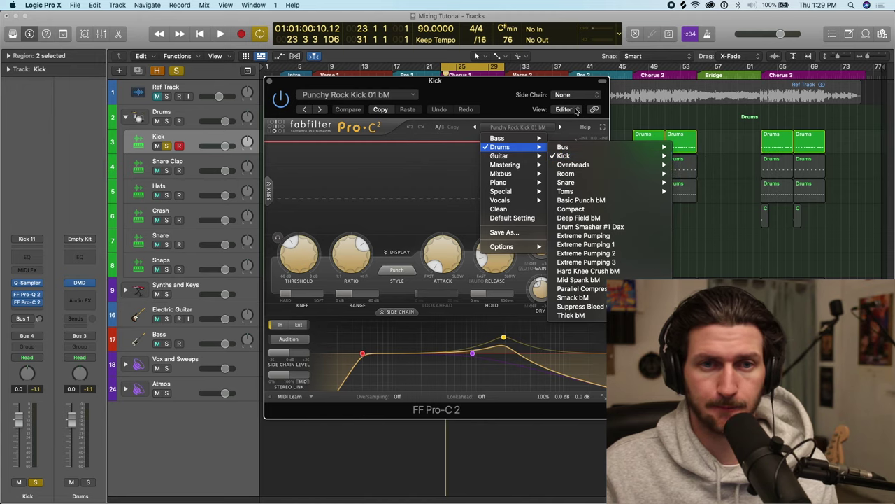
click(506, 86)
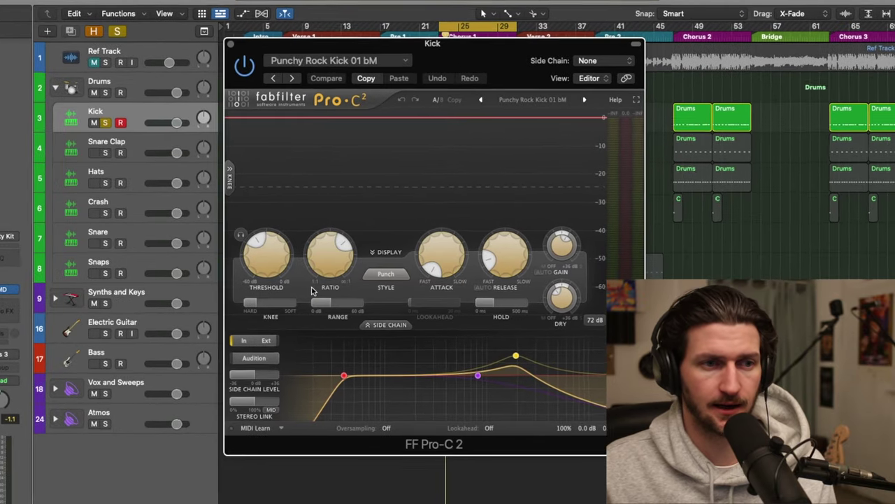
Play the kick through FF Pro-C 2 and examine the threshold, ratio, attack and release settings.
key(space)
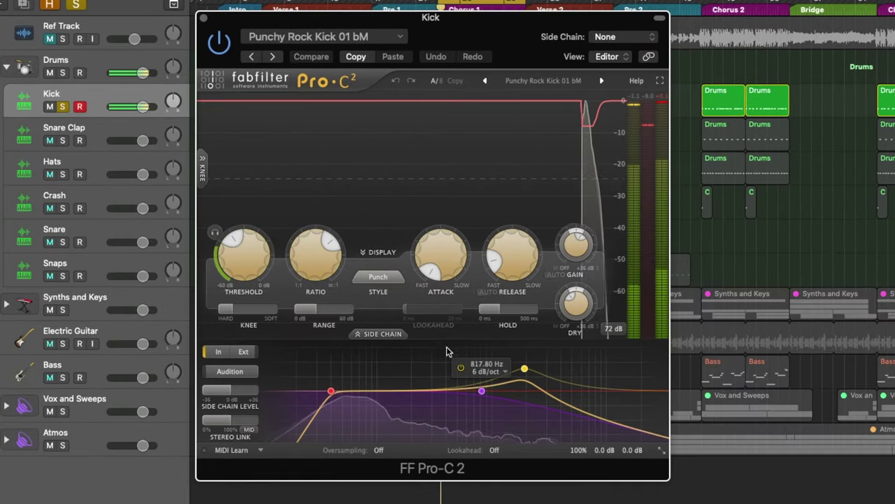
mouse_move(251, 248)
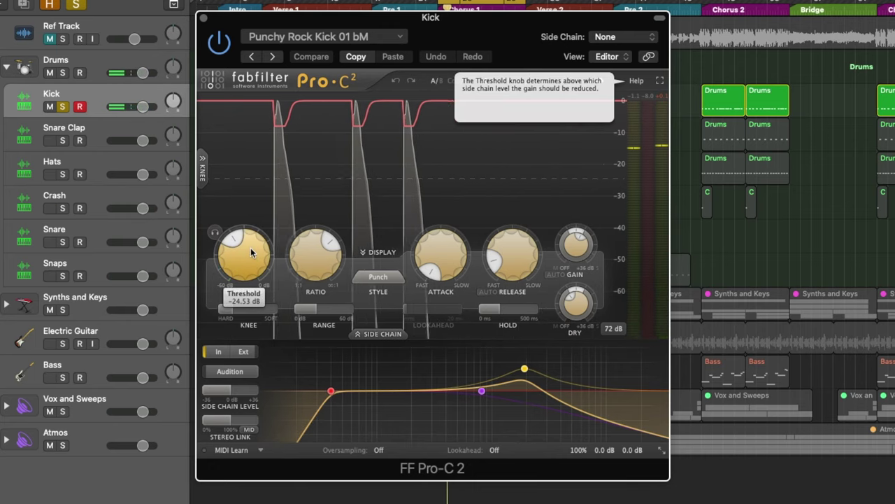
mouse_move(323, 249)
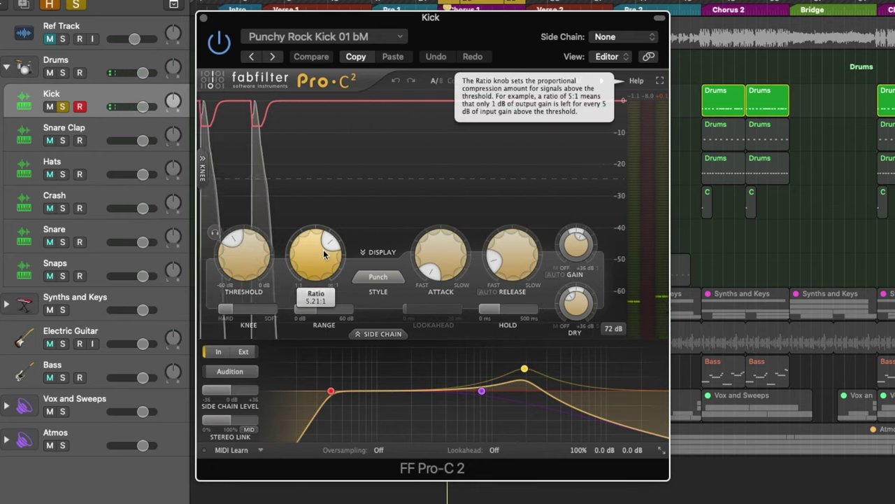
mouse_move(445, 252)
mouse_move(510, 258)
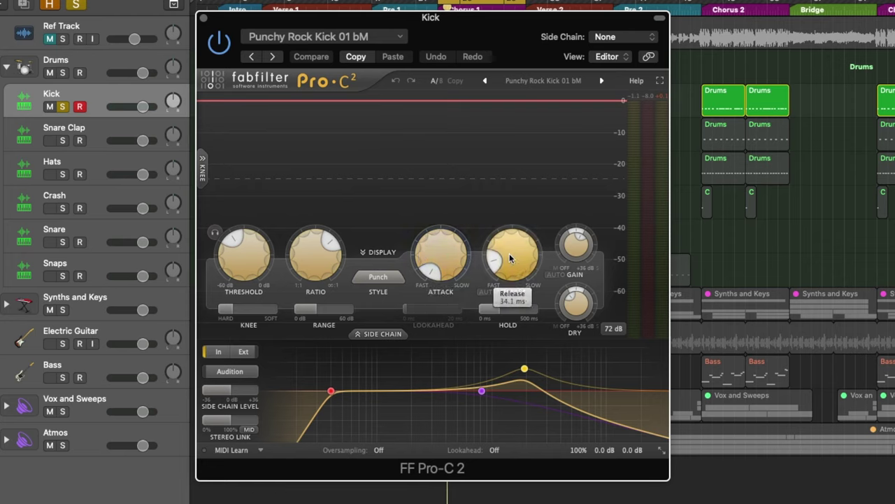
Set FF Pro-C 2's release to about 33.5 ms, slightly lower the dry level and play the kick.
click(510, 255)
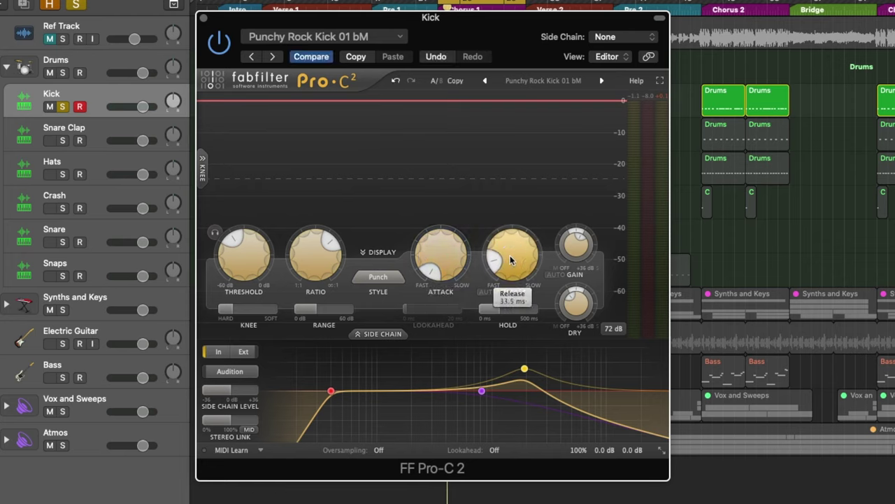
mouse_move(576, 319)
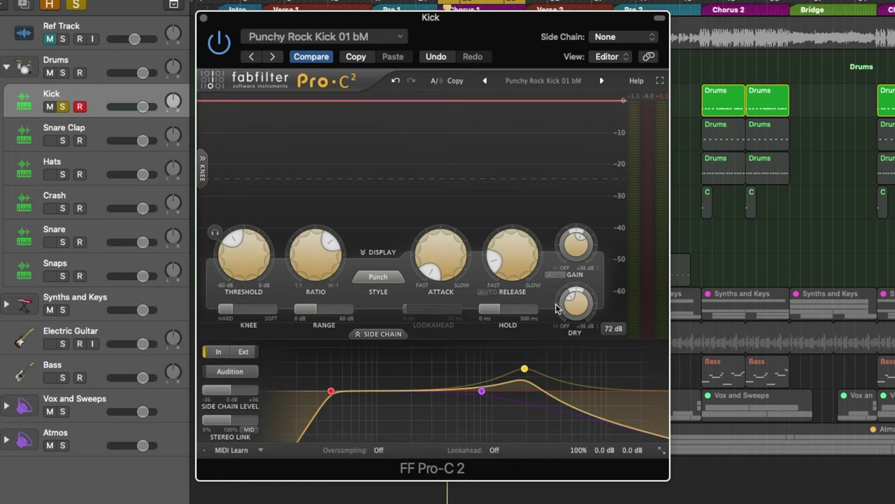
drag(582, 305, 586, 313)
key(space)
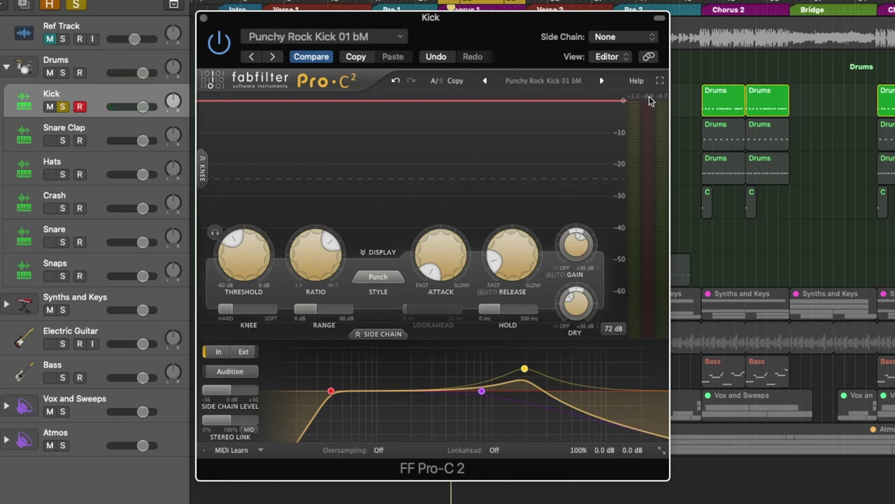
Add the stock Compressor with its Factory Default settings to the Kick channel.
click(1, 355)
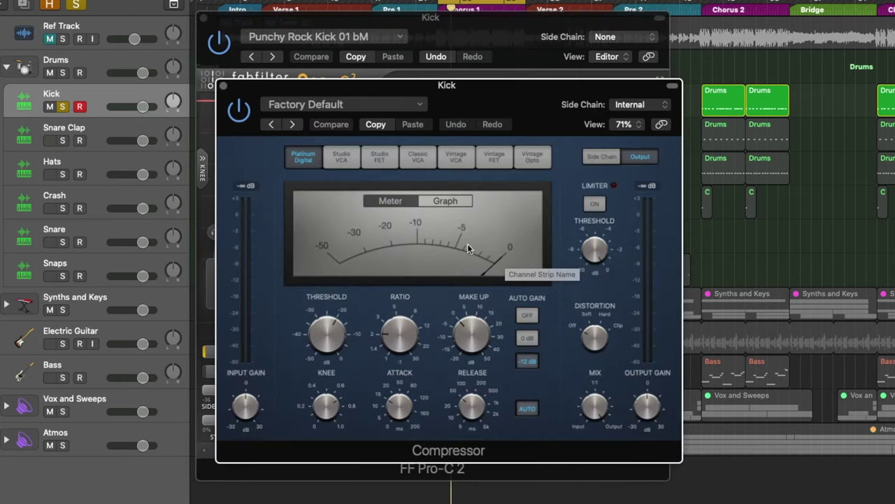
Bypass FF Pro-C 2, load the Classic Drums preset in the stock Compressor and play the kick.
click(1, 330)
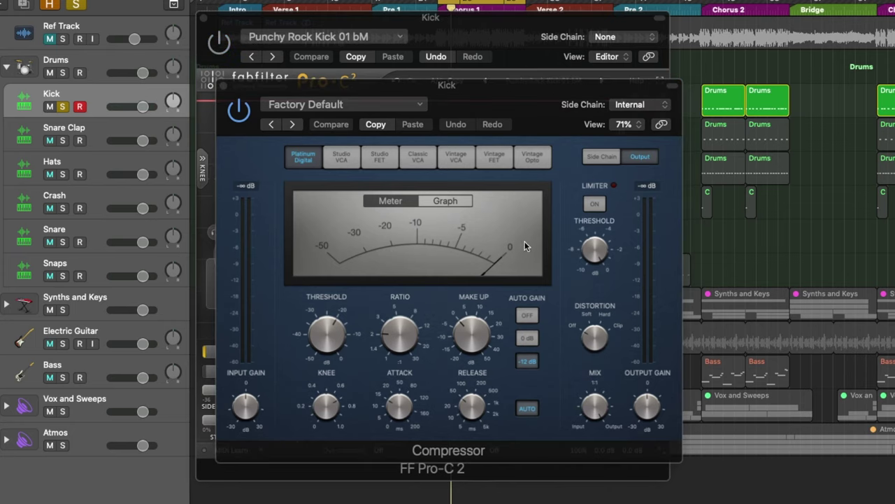
click(413, 105)
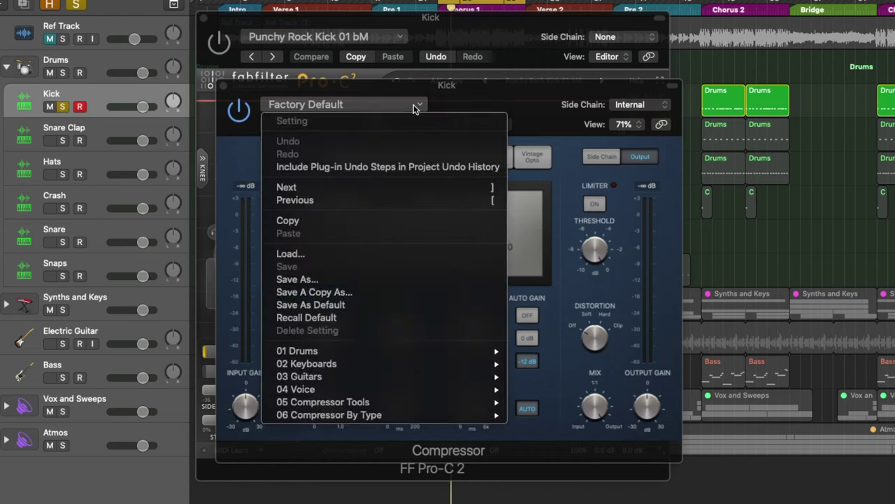
mouse_move(395, 358)
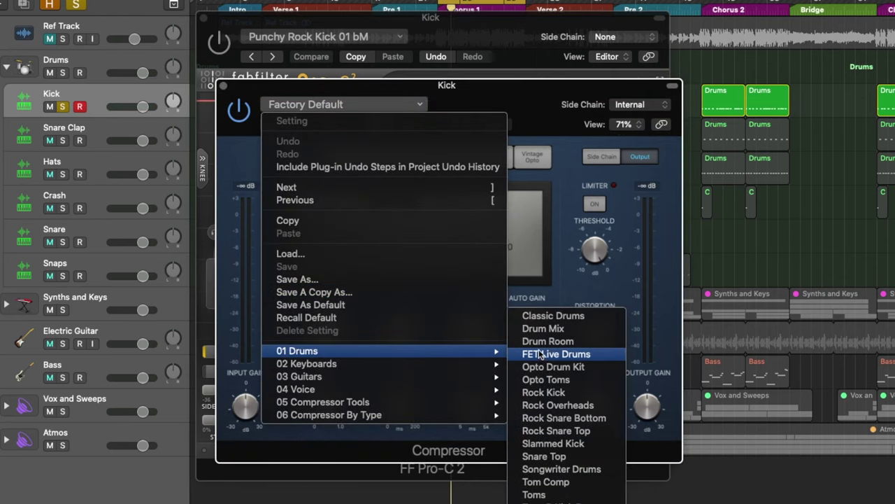
click(542, 317)
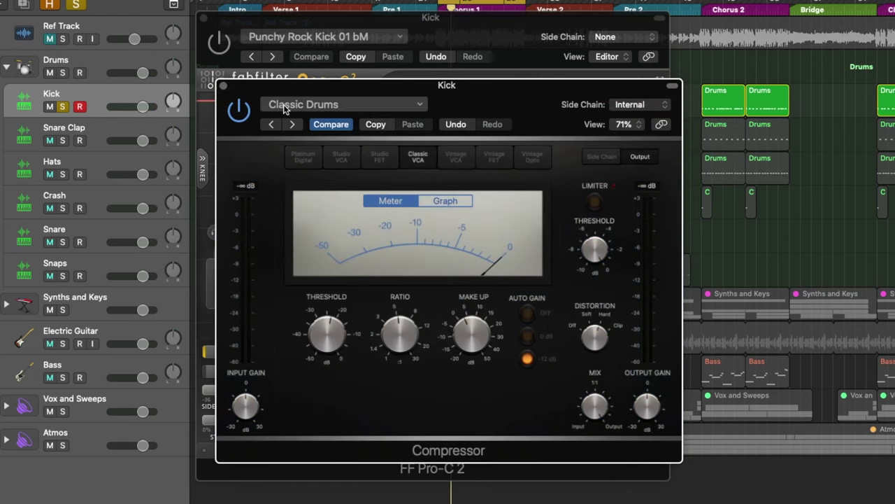
key(space)
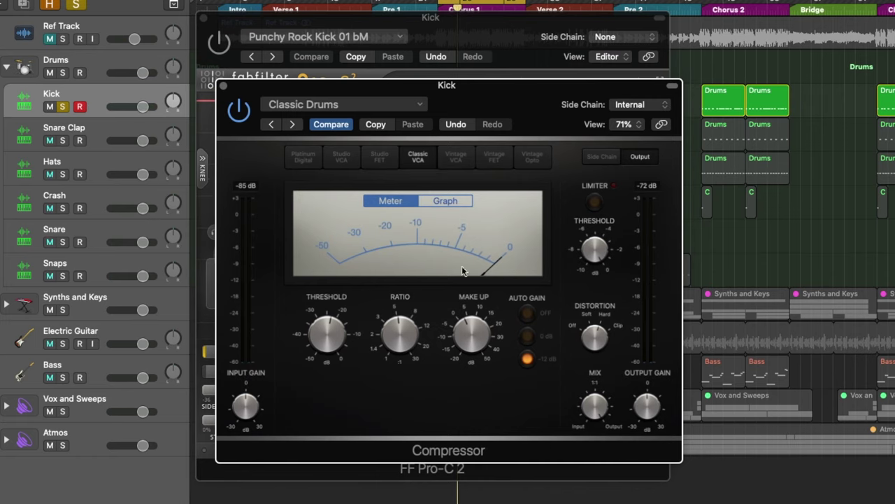
Place FF Pro-C 2 and the Compressor side by side, compare their threshold and ratio controls and adjust the Compressor's make-up gain.
drag(487, 18, 195, 0)
drag(508, 104, 679, 50)
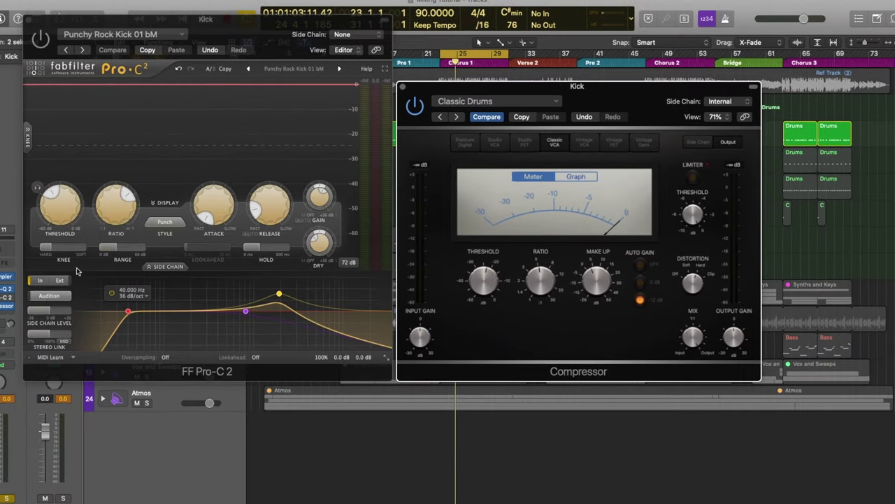
mouse_move(63, 201)
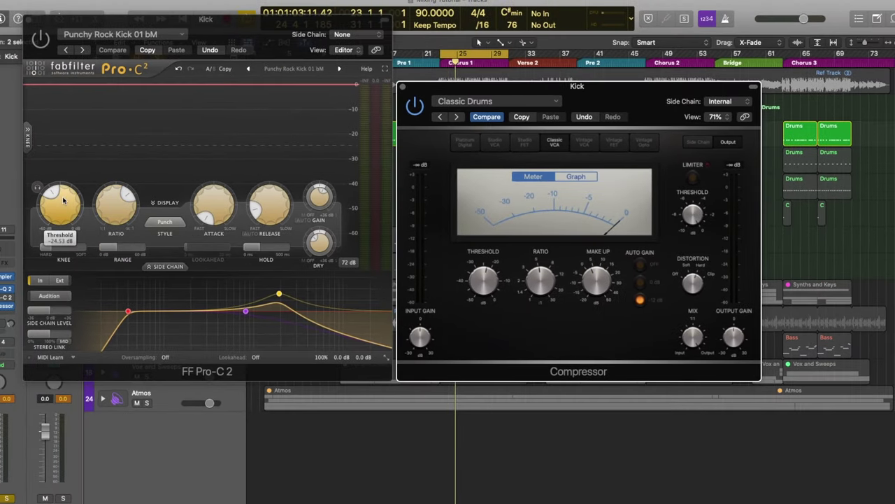
mouse_move(491, 286)
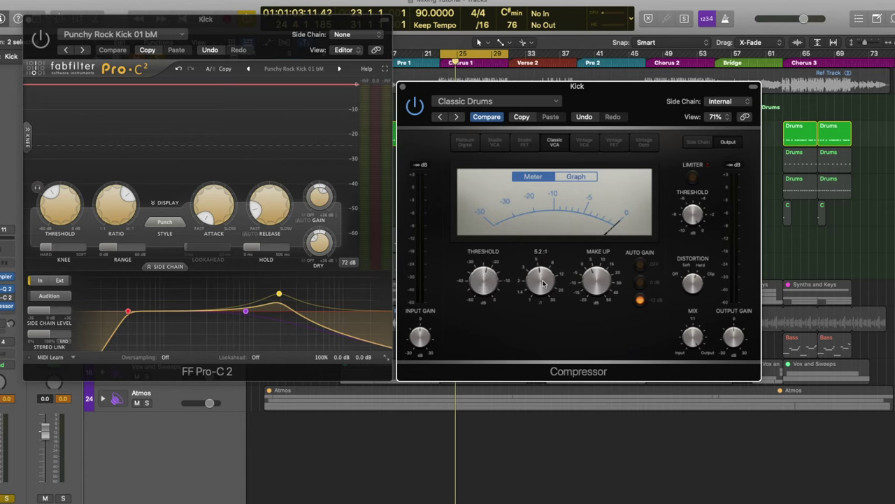
mouse_move(116, 206)
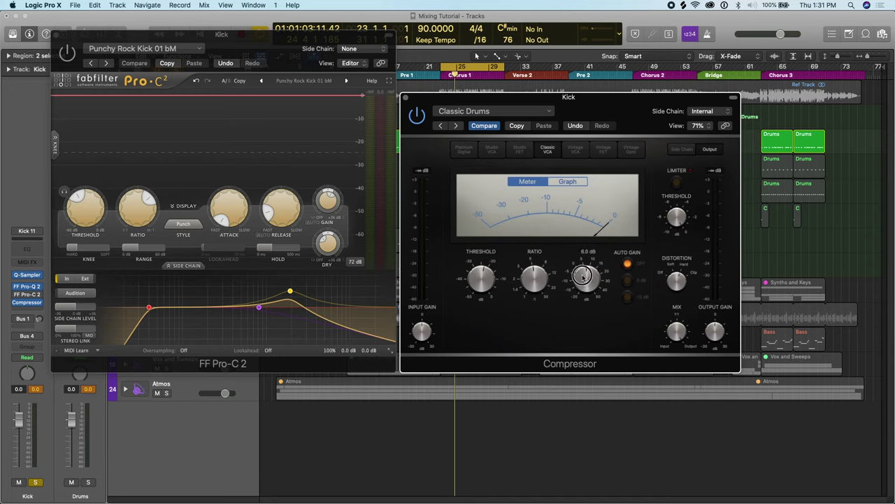
drag(583, 280, 584, 282)
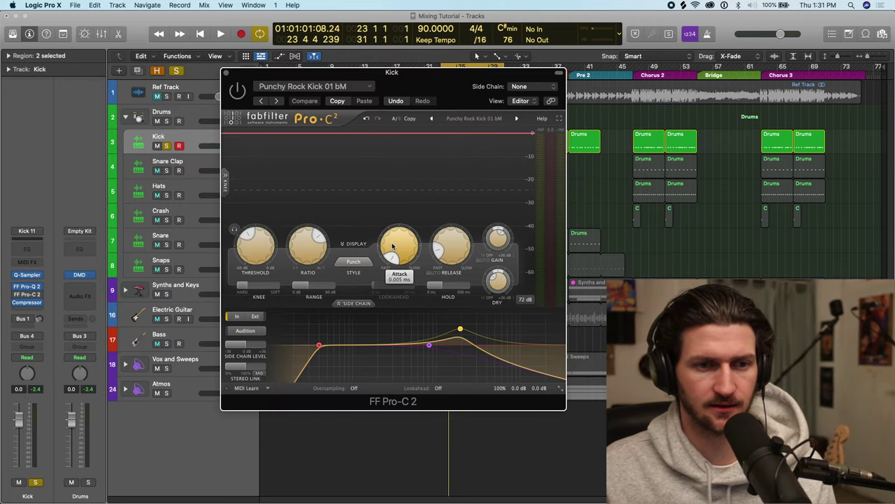
Examine FF Pro-C 2's attack and release settings and move its window clear of the track list.
mouse_move(459, 249)
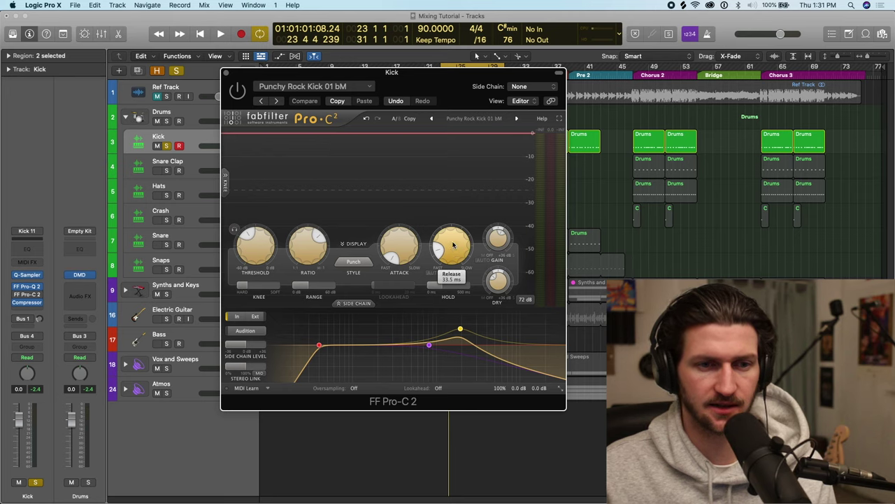
mouse_move(387, 235)
drag(387, 255, 390, 285)
mouse_move(459, 256)
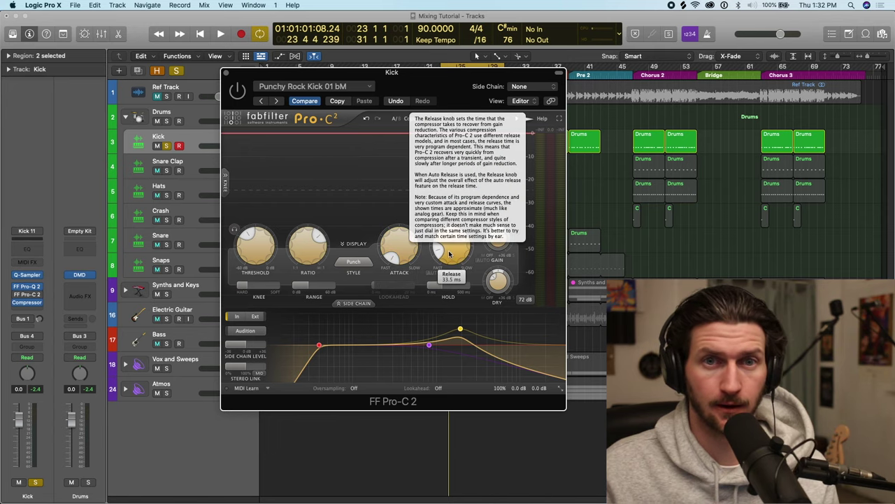
drag(474, 73, 589, 91)
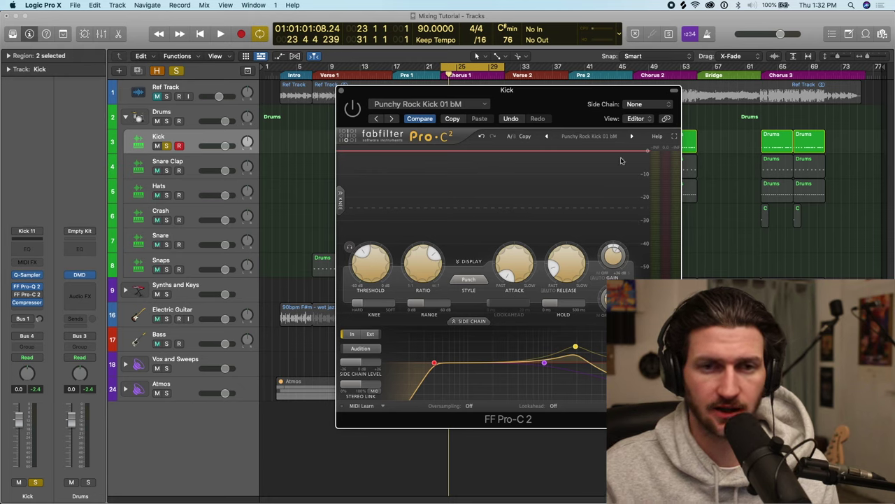
Bypass the stock Compressor, re-enable FF Pro-C 2 on the Kick channel and play the kick.
key(space)
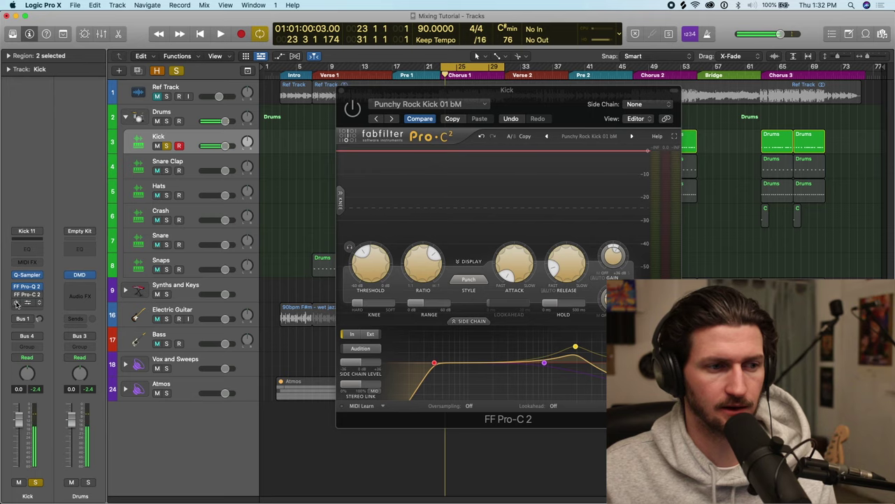
click(14, 299)
click(8, 298)
click(17, 294)
key(space)
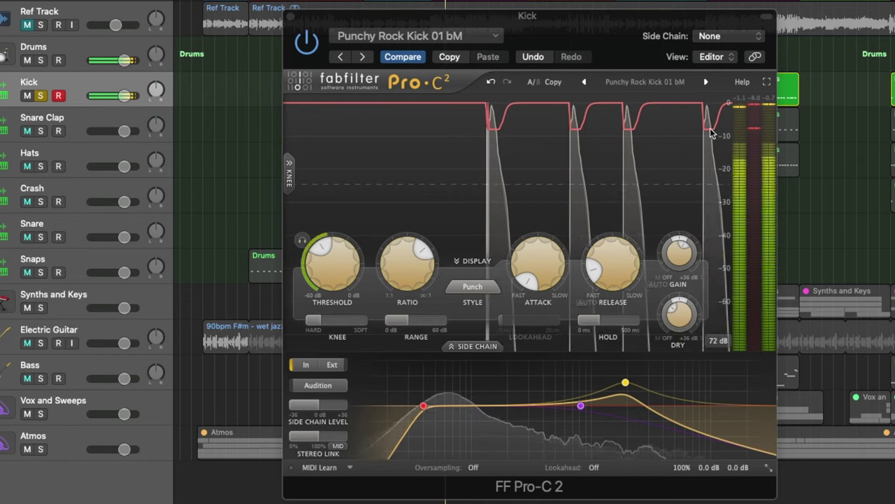
Try very fast and slow release settings in FF Pro-C 2 on the playing kick and settle on a moderately fast release.
drag(612, 260, 612, 314)
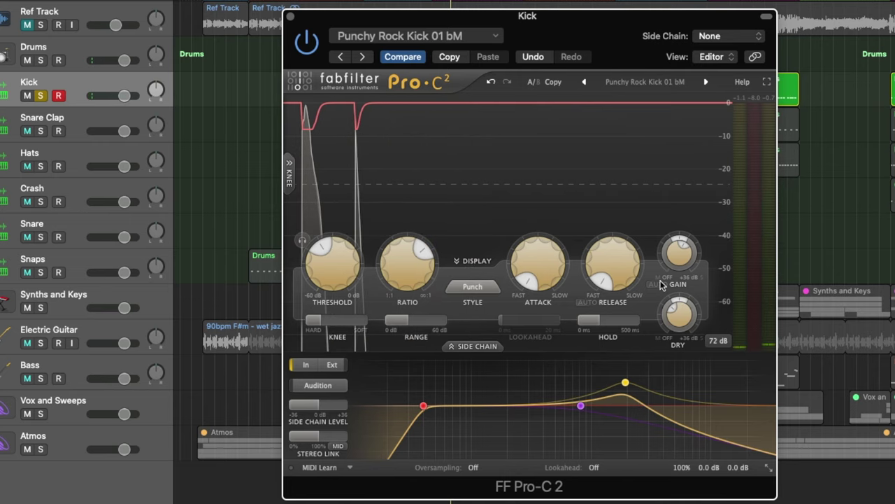
key(space)
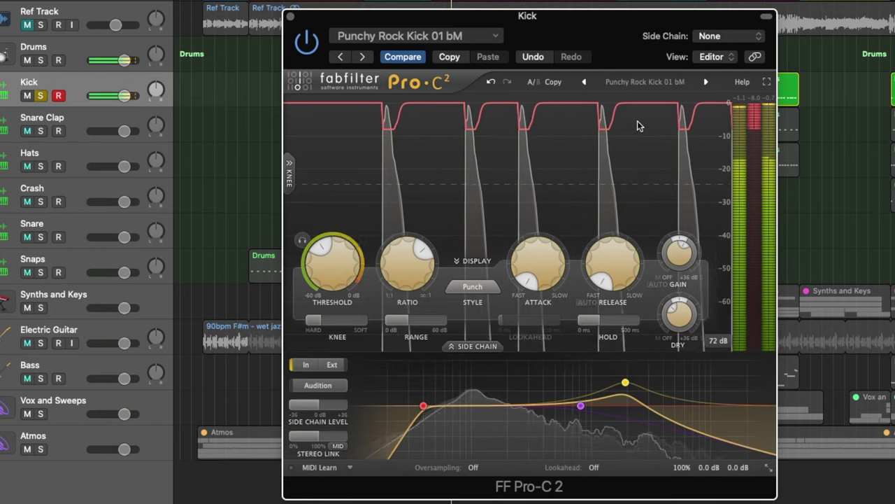
mouse_move(605, 266)
drag(606, 266, 614, 135)
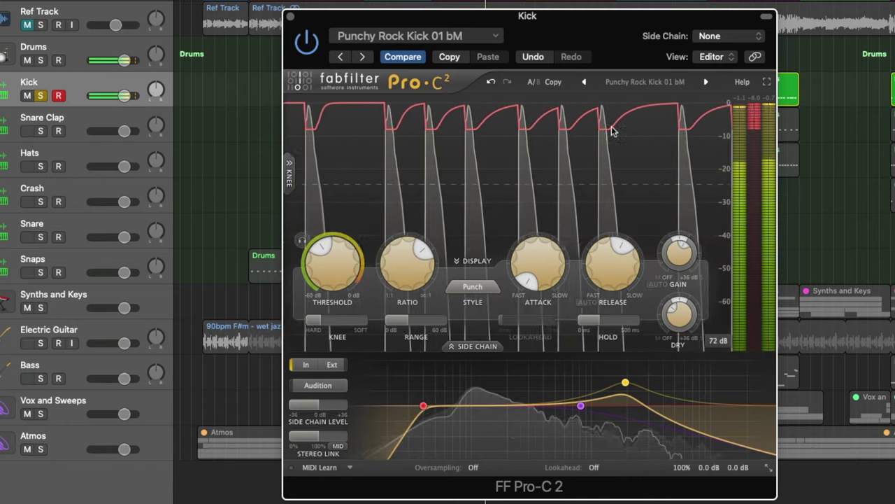
mouse_move(610, 263)
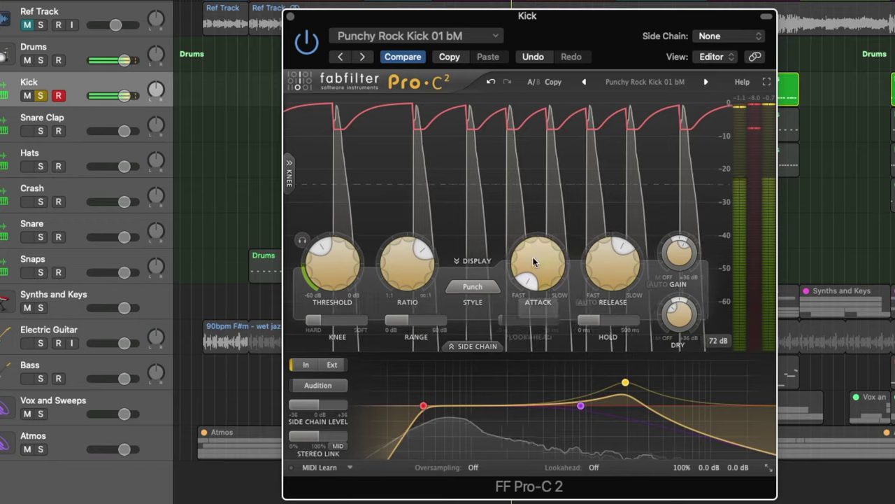
drag(620, 247, 588, 301)
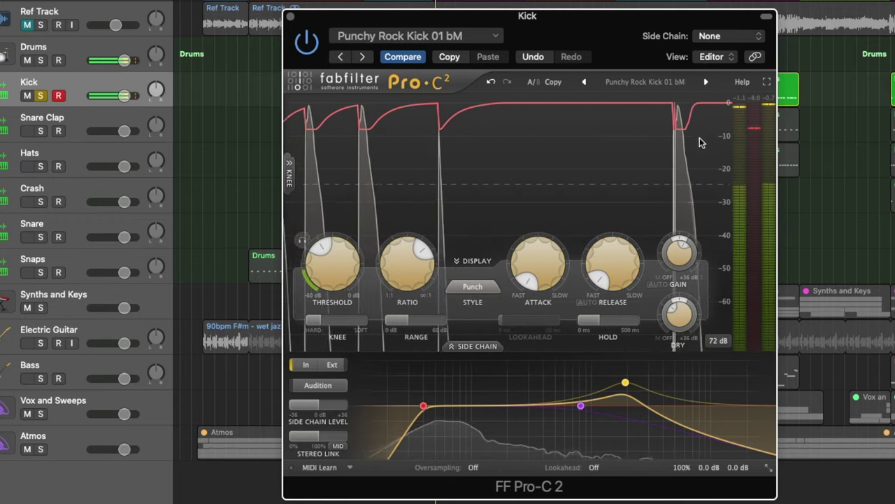
drag(617, 273, 626, 236)
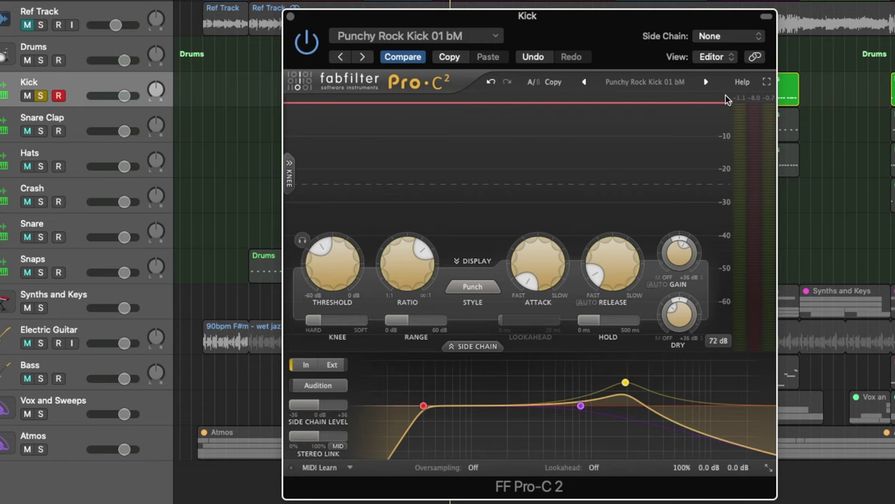
key(space)
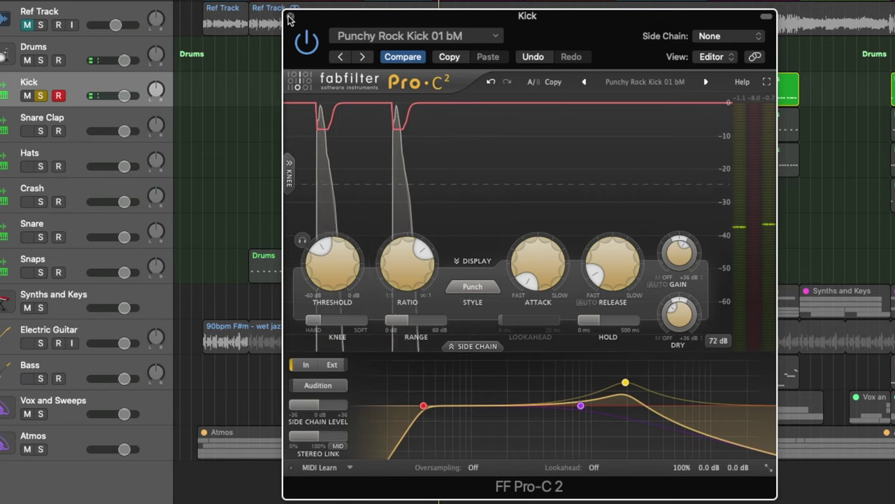
Close FF Pro-C 2 and remove the stock Compressor from the Kick channel.
click(290, 17)
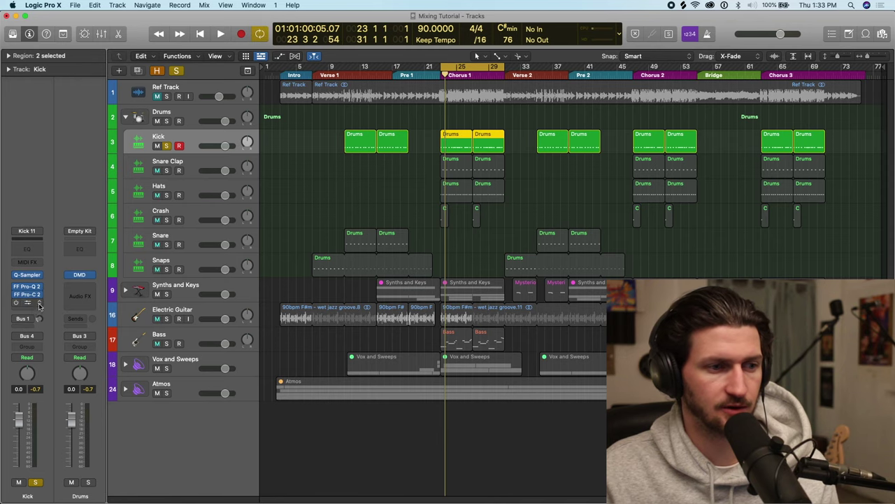
click(40, 303)
click(46, 311)
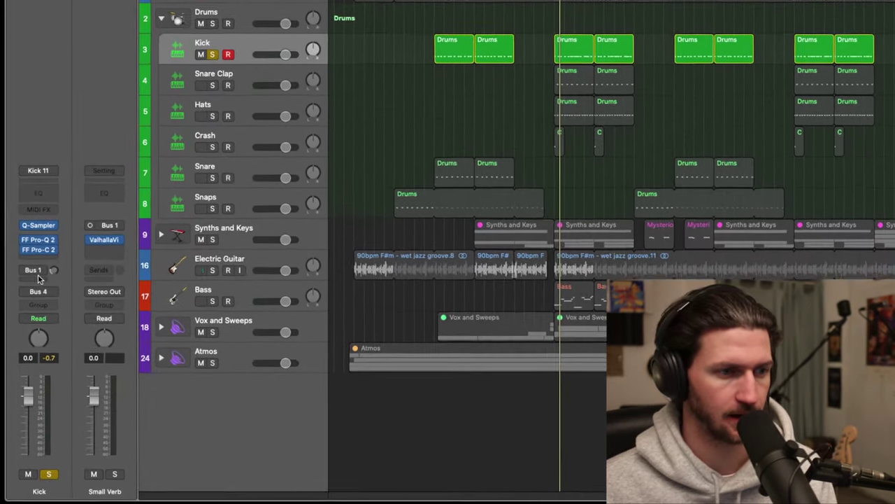
Add a second send on the Kick channel, routed to the unused Bus 5.
click(35, 270)
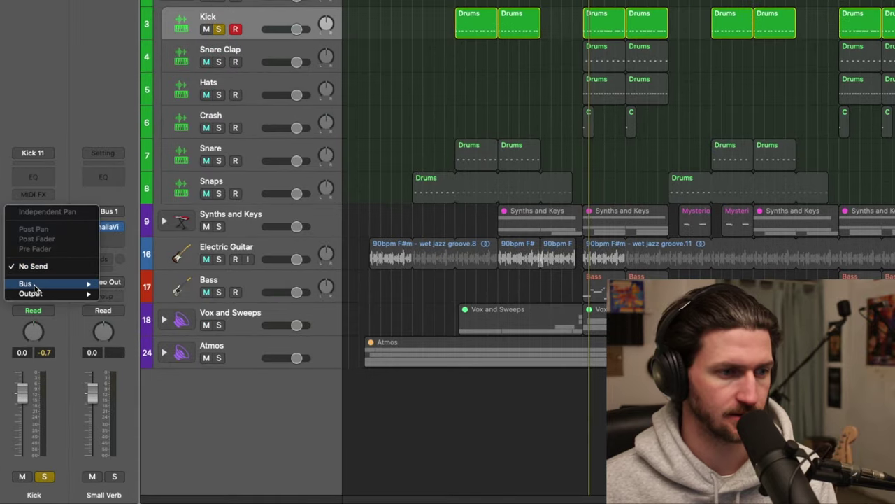
mouse_move(92, 293)
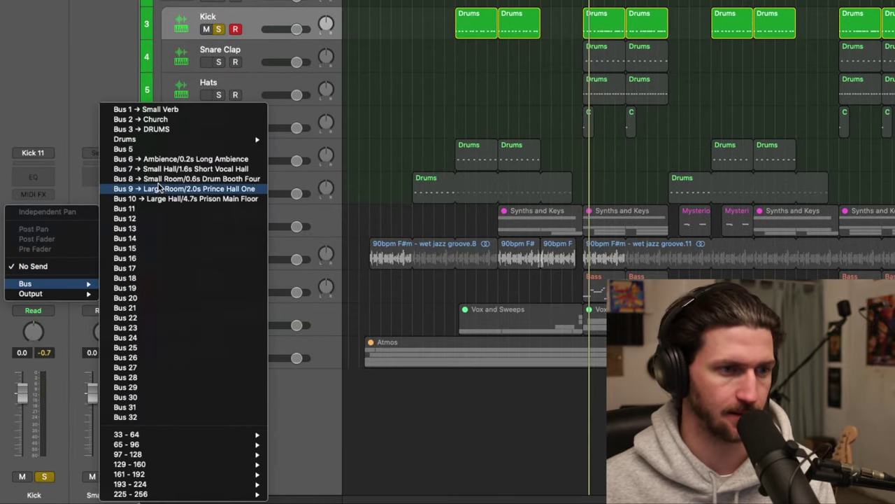
click(143, 149)
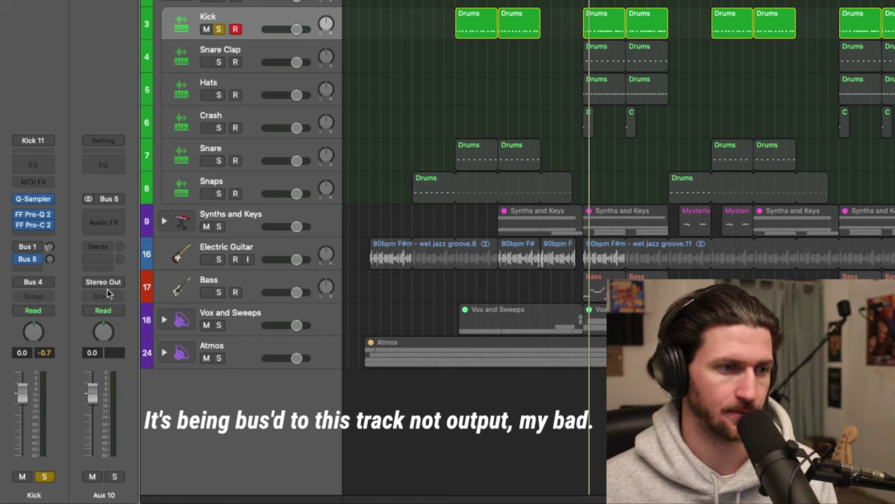
Insert ValhallaVintageVerb in stereo on the Bus 5 aux channel.
click(104, 218)
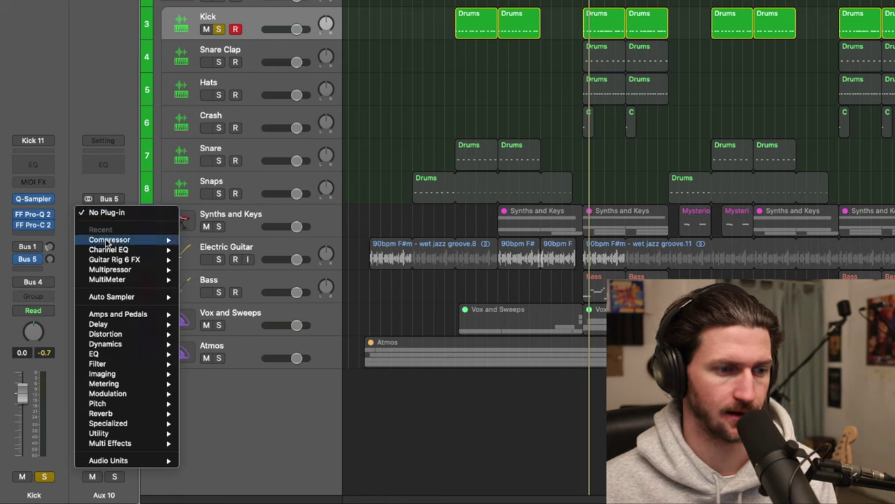
mouse_move(109, 462)
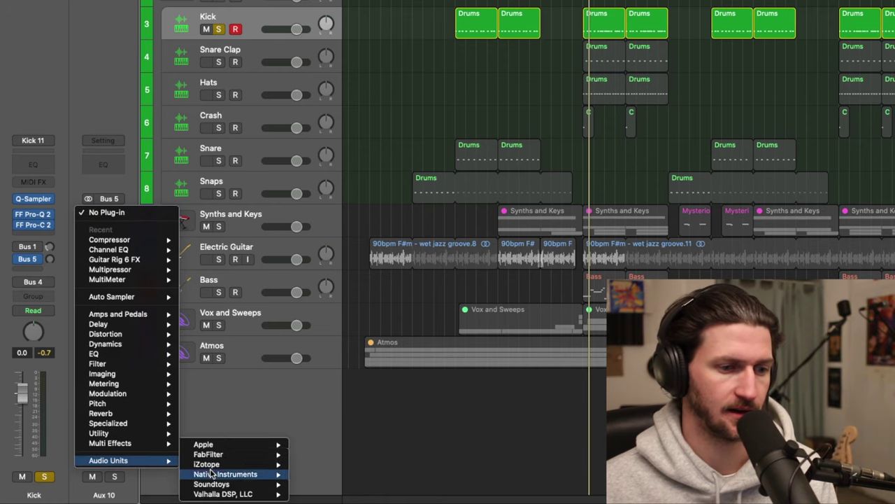
mouse_move(221, 494)
mouse_move(336, 493)
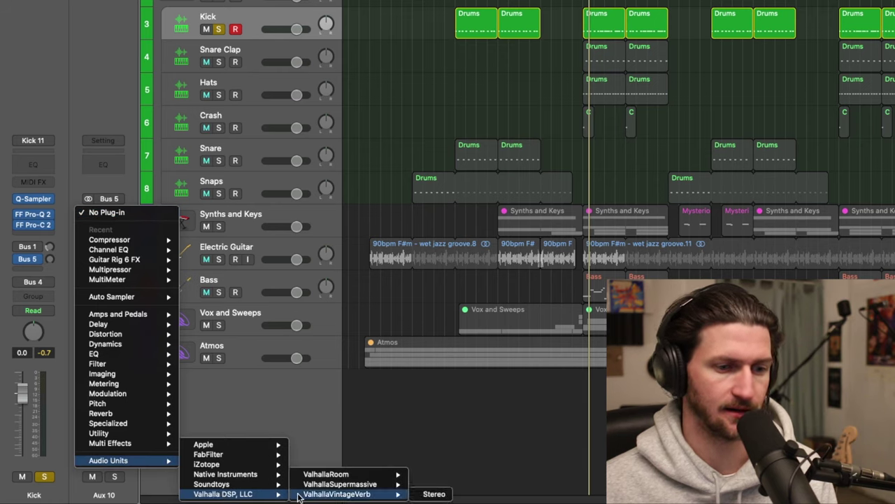
click(428, 494)
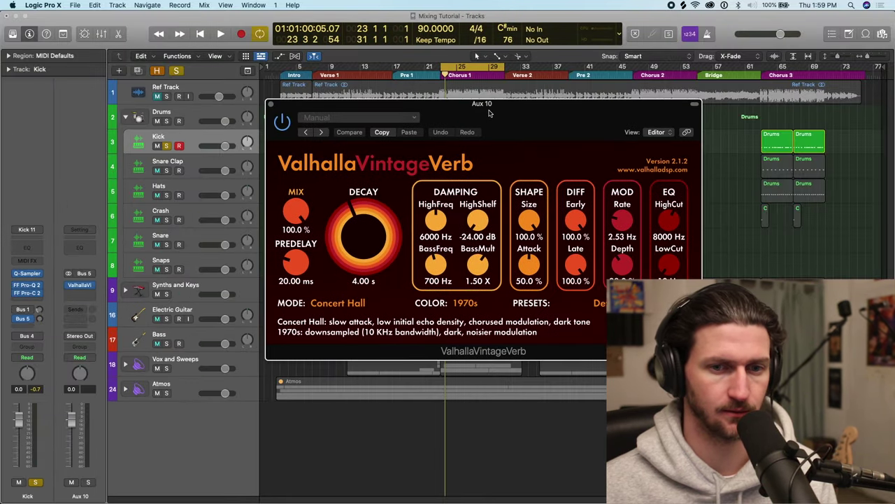
Set ValhallaVintageVerb's decay to 0.64 s, view its reverb modes and close the plug-in.
drag(375, 215, 359, 239)
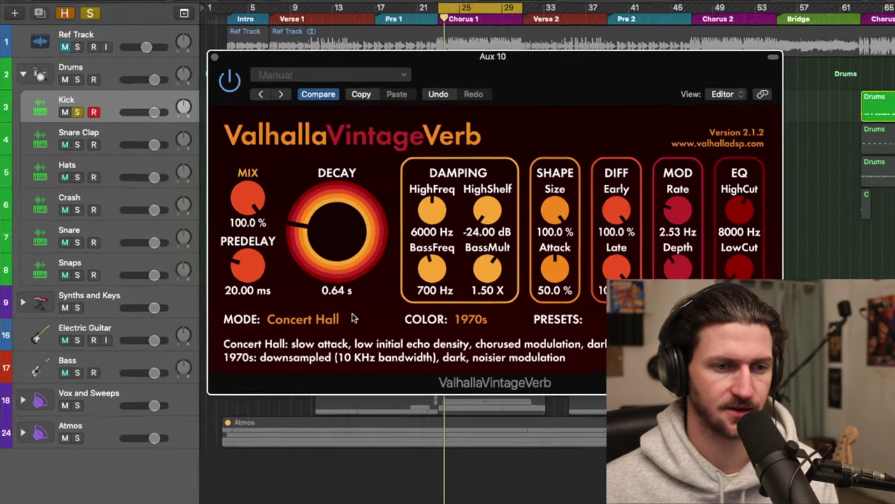
click(362, 304)
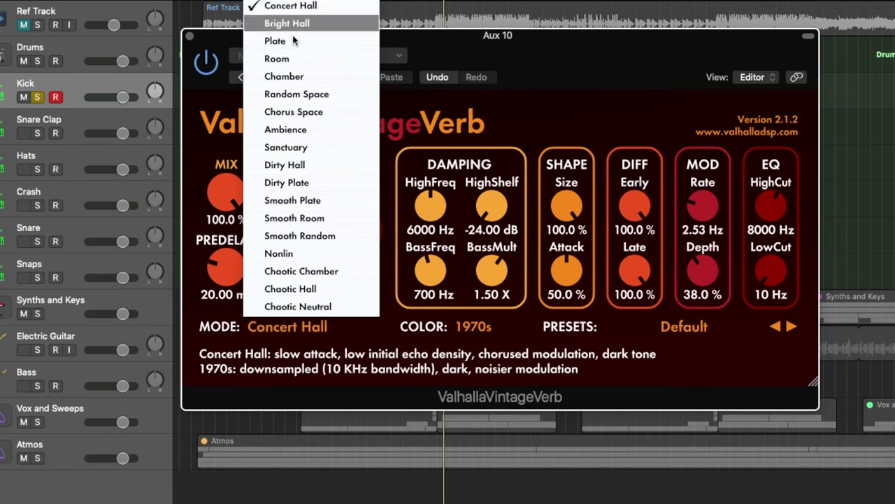
click(189, 41)
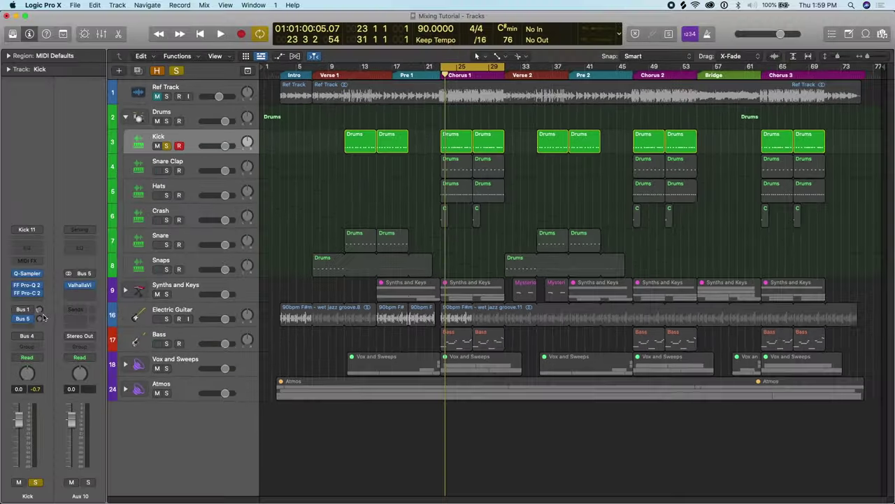
Open ValhallaVintageVerb on the Kick's Bus 1 Small Verb return, review its Tight Plate preset and color modes, and close it.
click(29, 310)
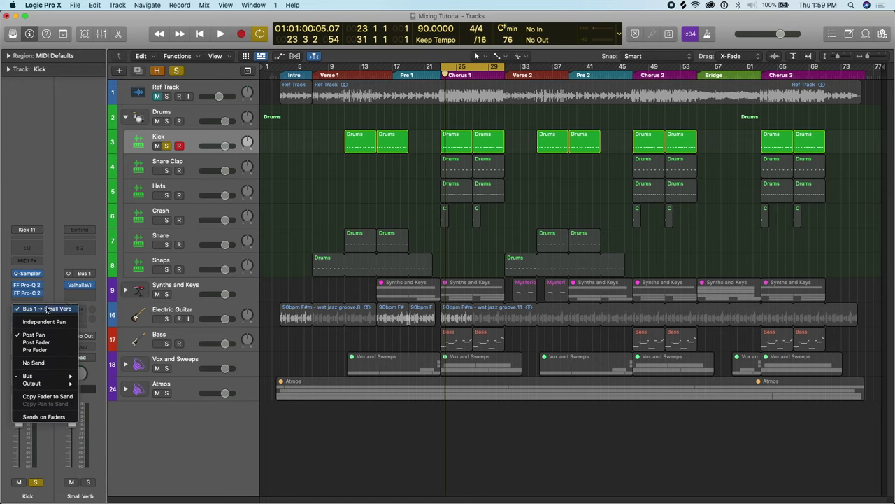
click(48, 308)
click(86, 287)
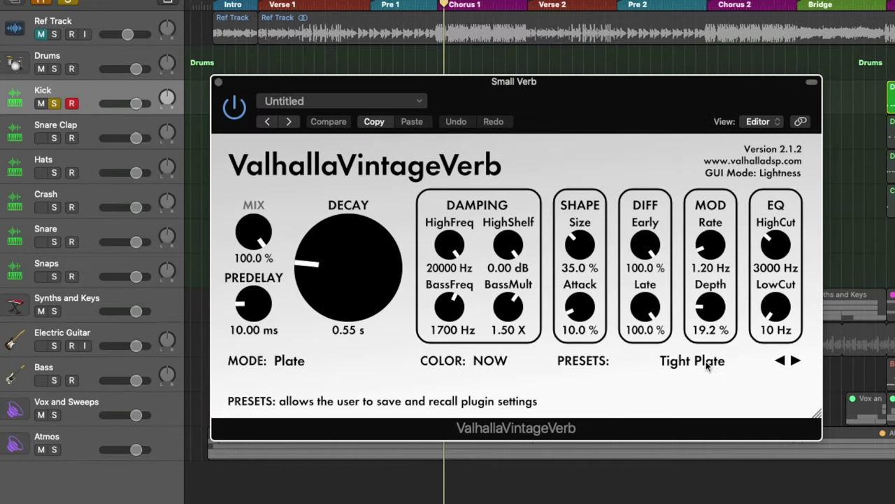
click(488, 369)
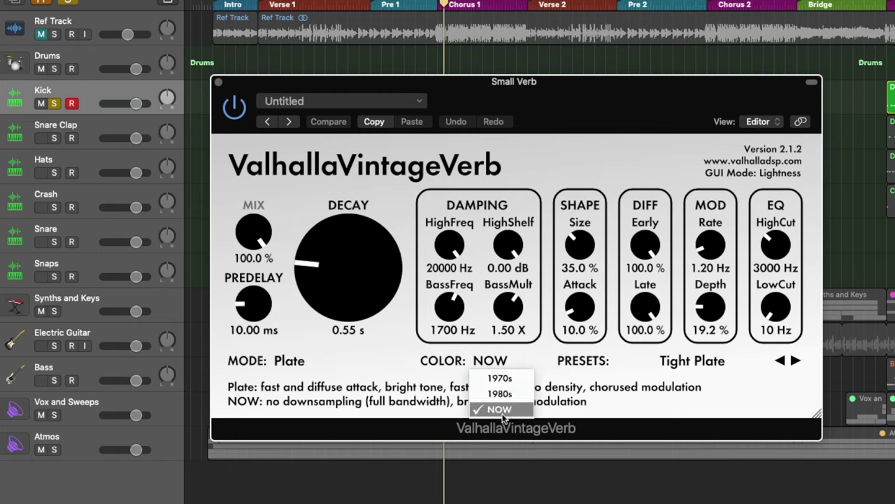
click(501, 412)
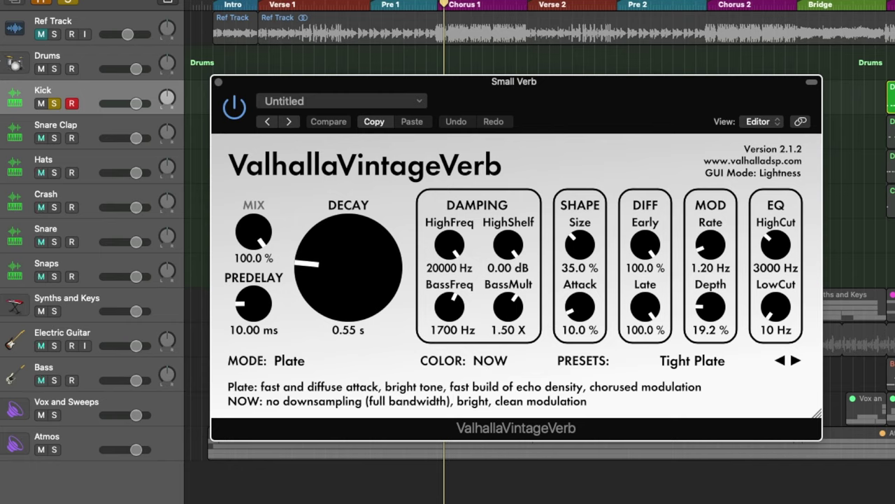
click(218, 82)
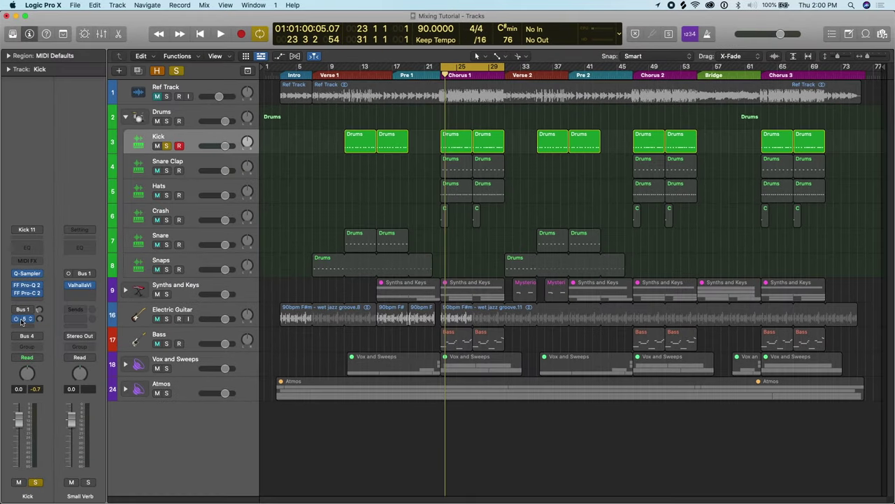
Remove the Bus 5 send from the Kick channel and adjust its Bus 1 reverb send level during playback.
click(22, 319)
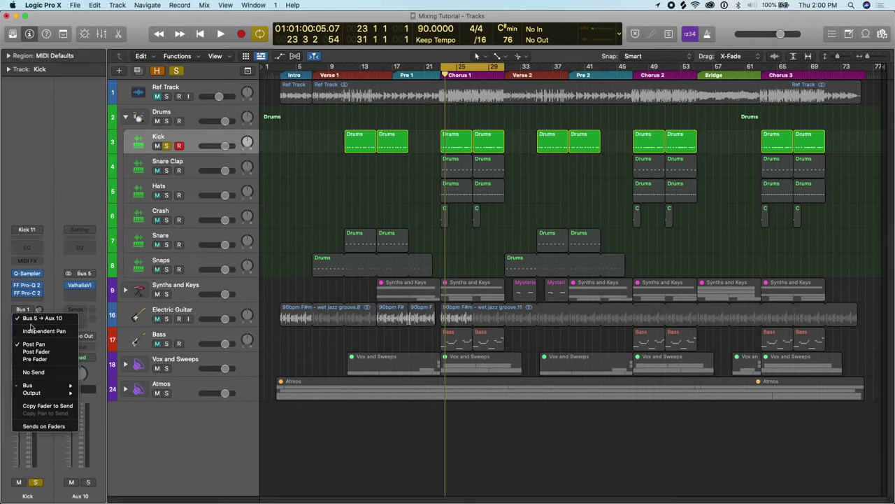
click(70, 372)
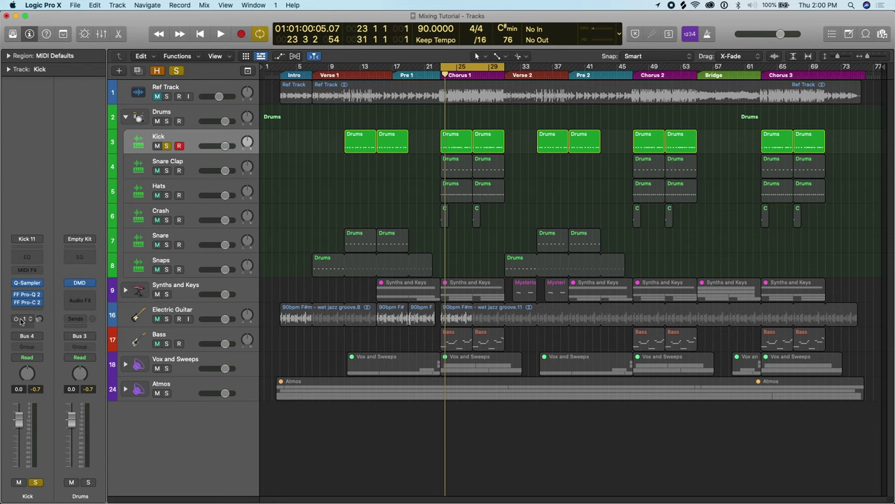
click(40, 318)
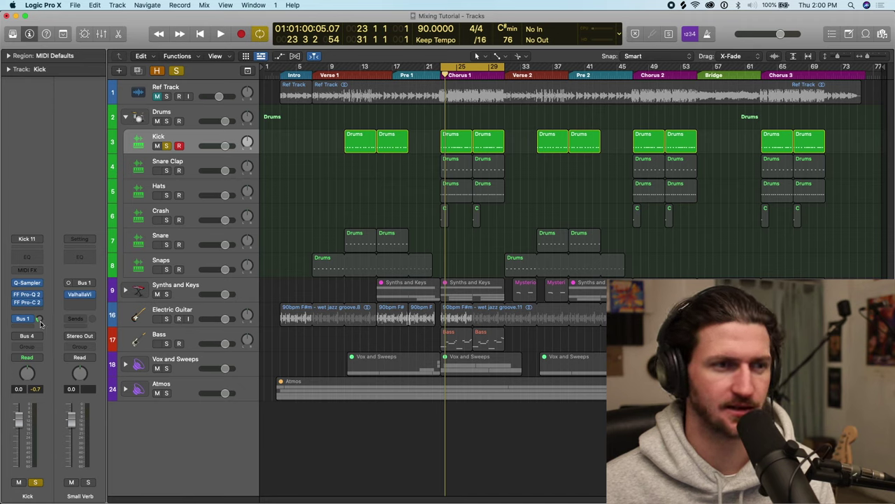
key(space)
mouse_move(41, 319)
mouse_down()
mouse_move(42, 283)
mouse_move(42, 318)
mouse_up()
key(space)
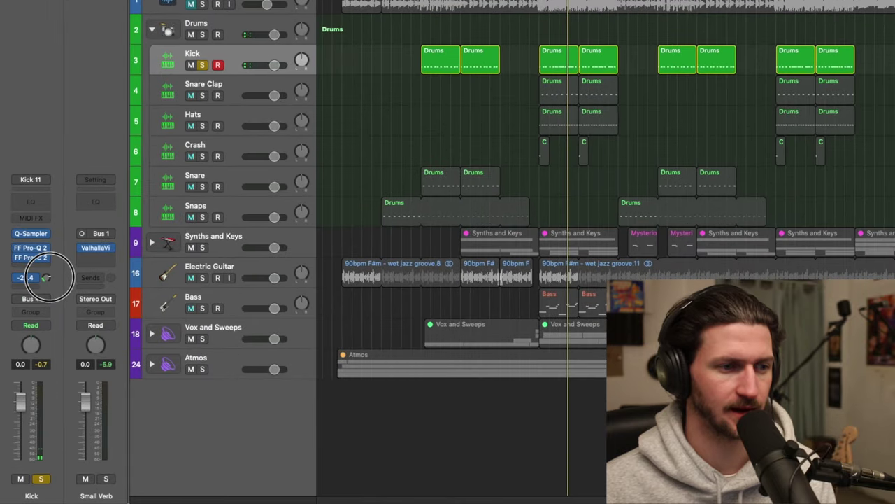
drag(46, 278, 46, 278)
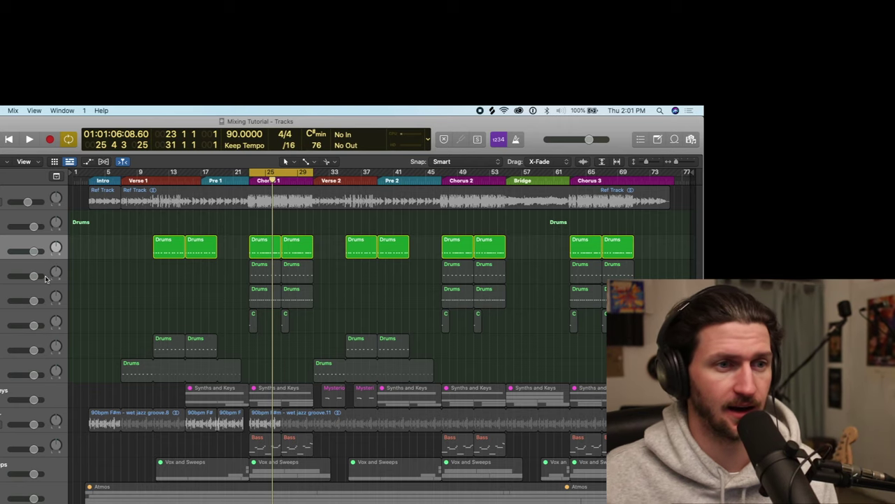
Lower the Kick's volume to -6.2 dB and switch the solo from Kick to Snare Clap.
drag(33, 254, 6, 268)
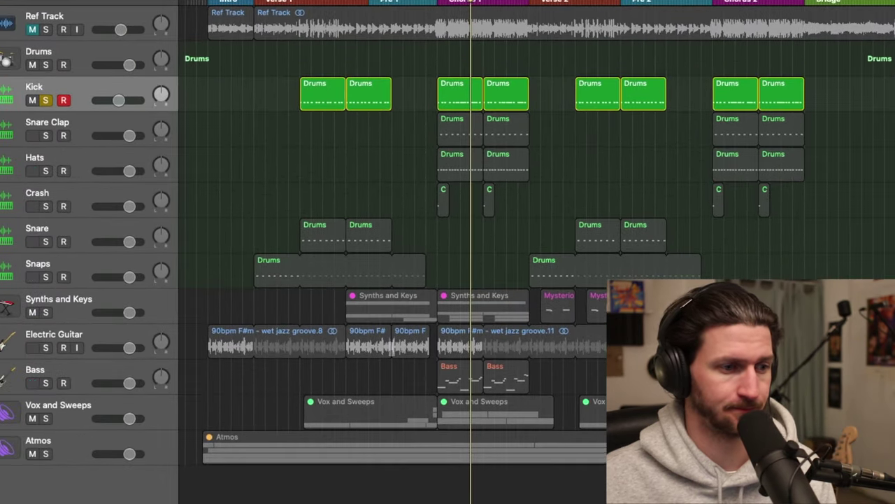
key(space)
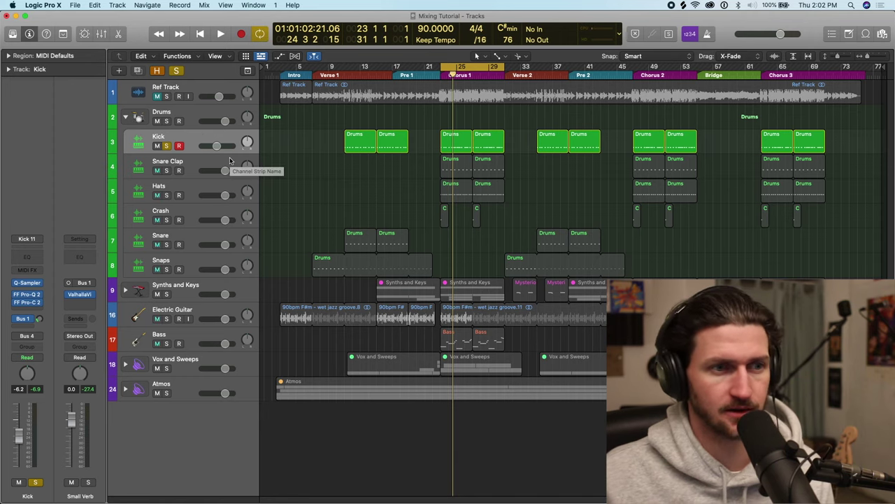
click(166, 146)
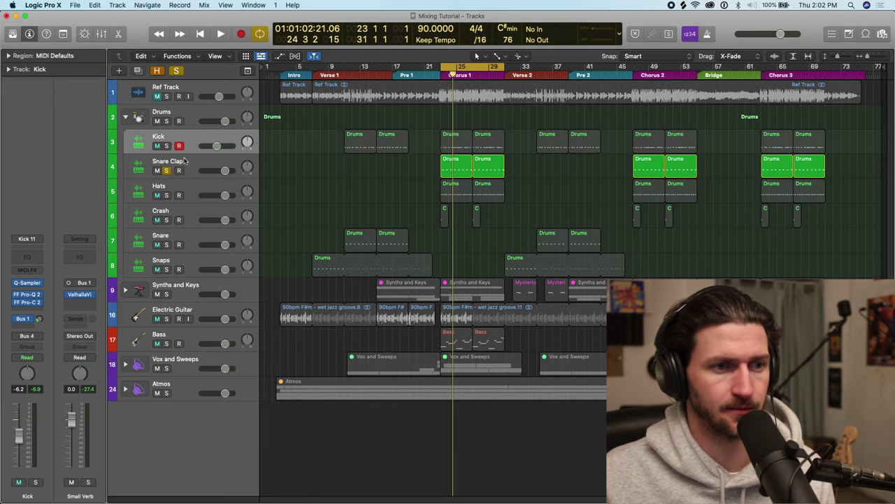
Lower the soloed Snare Clap's volume to -10.8 dB while playing the chorus loop.
click(187, 170)
drag(225, 171, 204, 172)
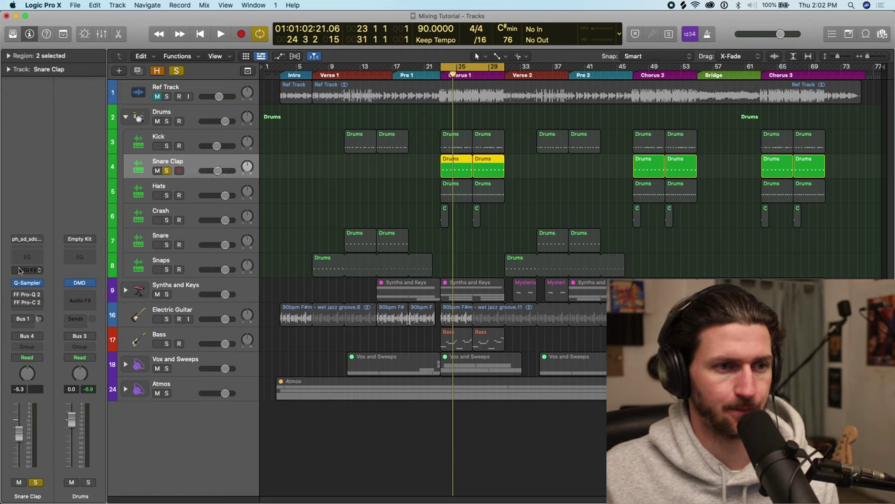
click(198, 142)
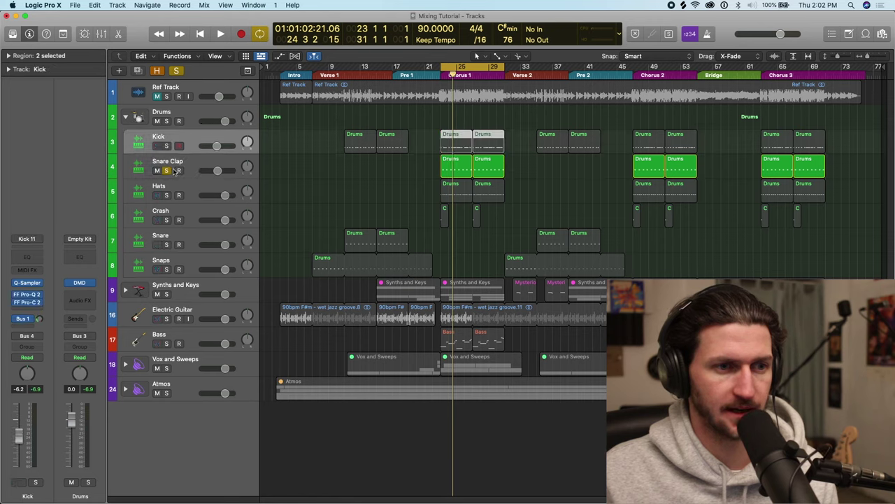
key(space)
drag(214, 176, 205, 175)
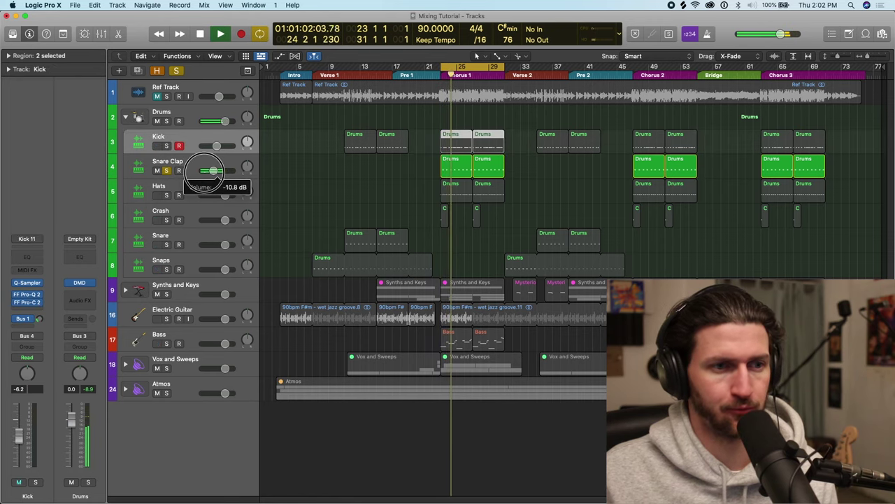
click(209, 170)
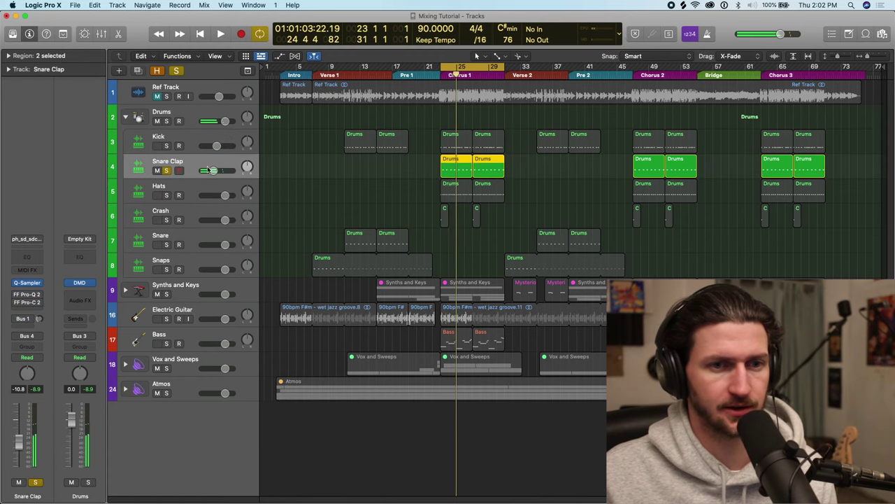
click(168, 171)
click(169, 172)
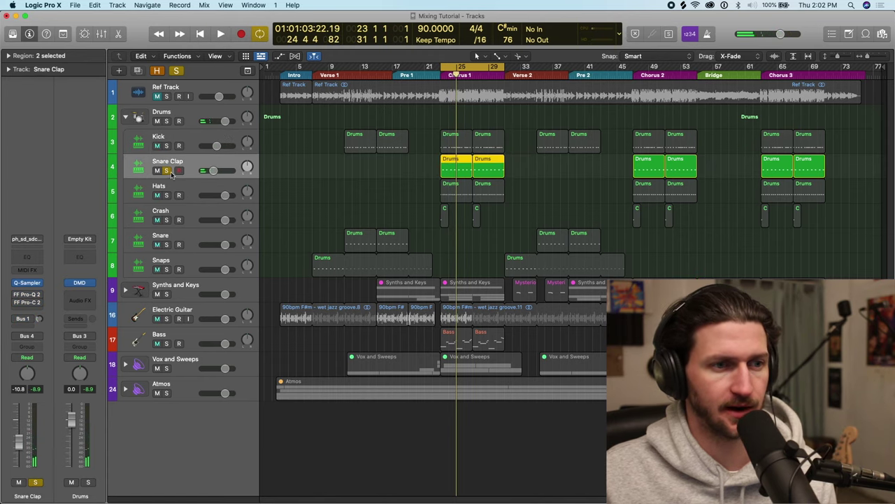
Check the Snare Clap's FF Pro-Q 2 curve, and in Channel EQ enable a low cut at 410 Hz with Q 0.83.
click(26, 295)
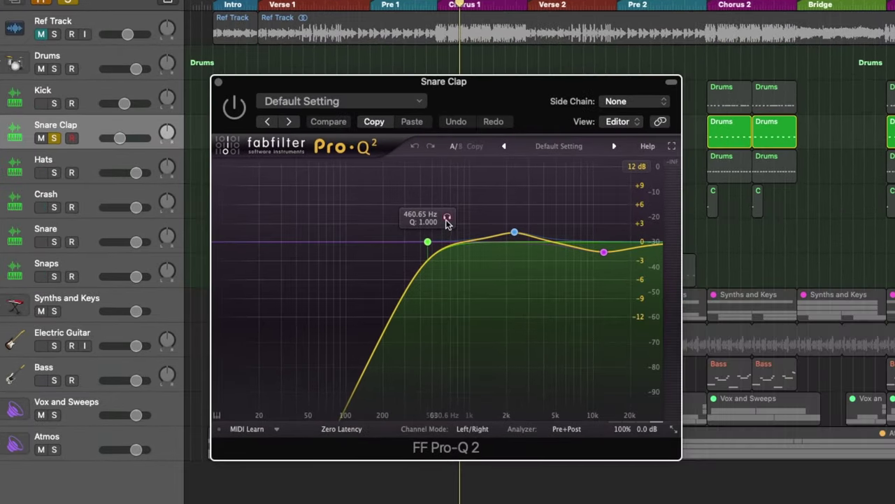
click(447, 218)
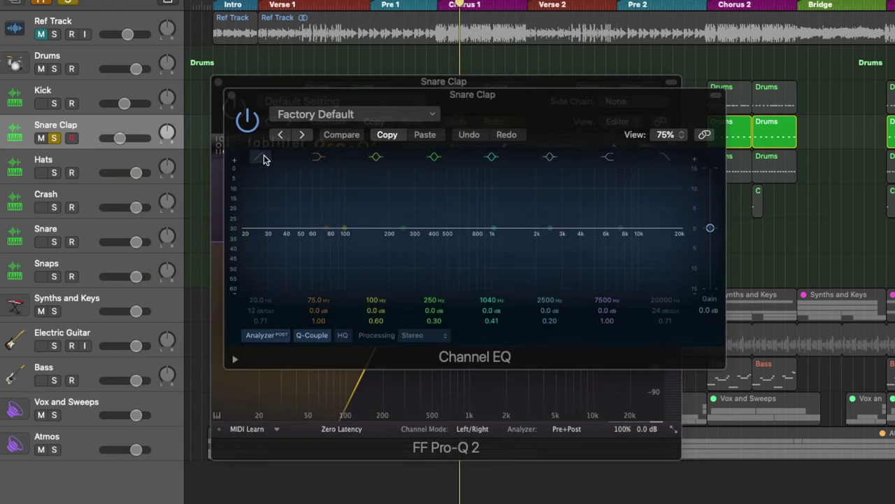
click(264, 158)
drag(244, 240, 411, 229)
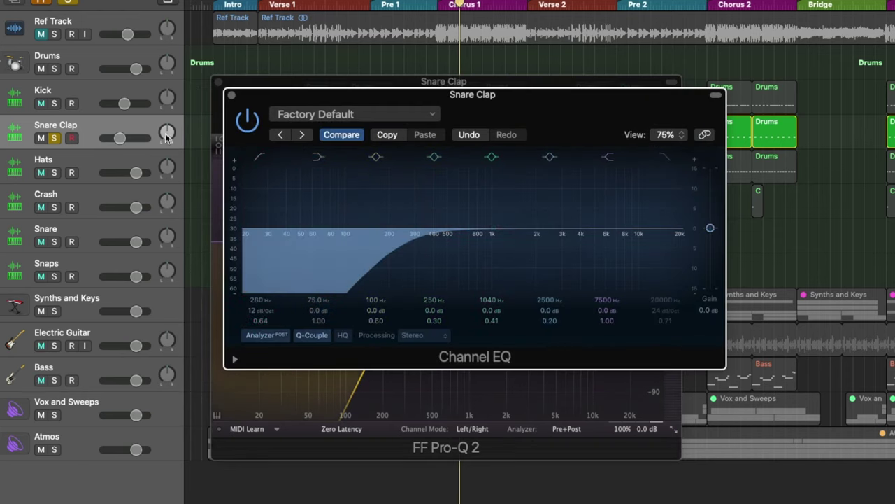
key(space)
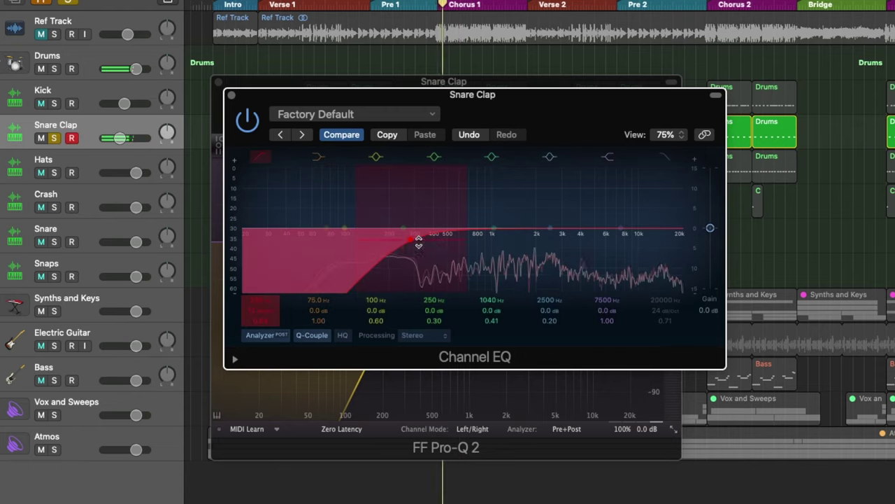
drag(415, 244, 436, 237)
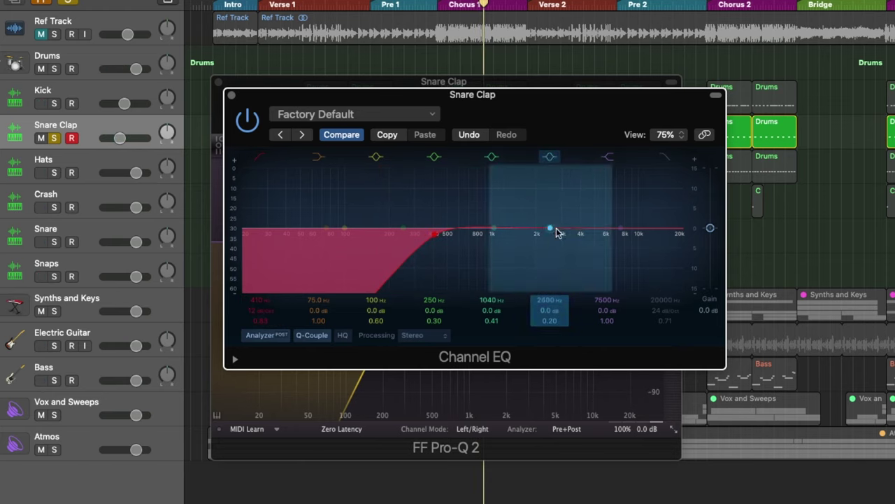
Sweep a narrow boost on the Snare Clap's Channel EQ and settle the peak band at 2100 Hz, +1.1 dB, Q 1.80.
drag(551, 229, 553, 225)
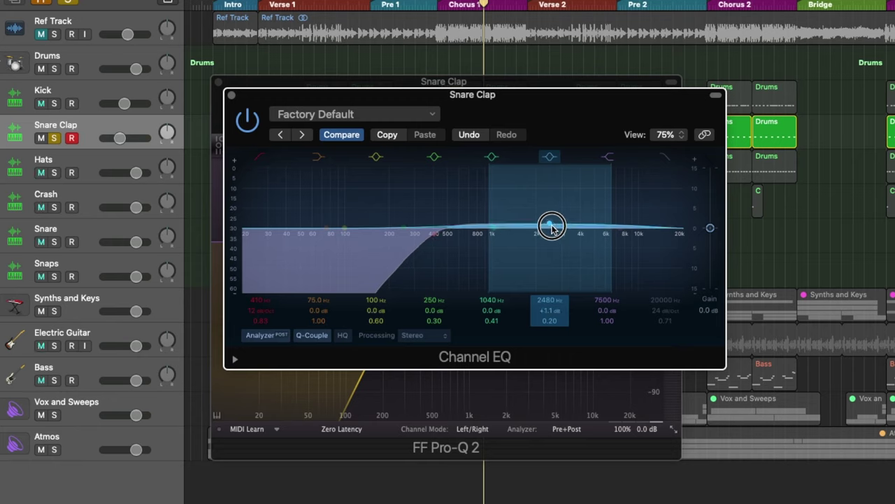
key(space)
drag(553, 229, 542, 224)
mouse_move(599, 212)
mouse_down()
mouse_move(589, 206)
mouse_move(540, 222)
mouse_move(536, 175)
mouse_up()
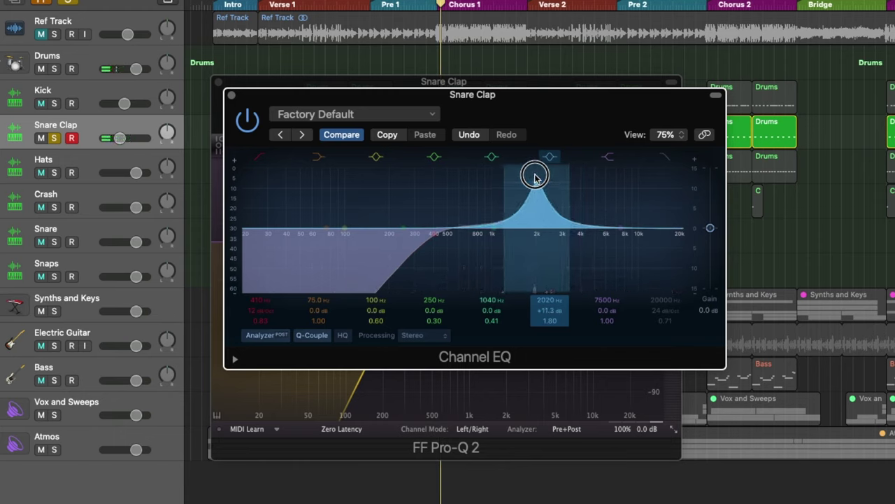
key(space)
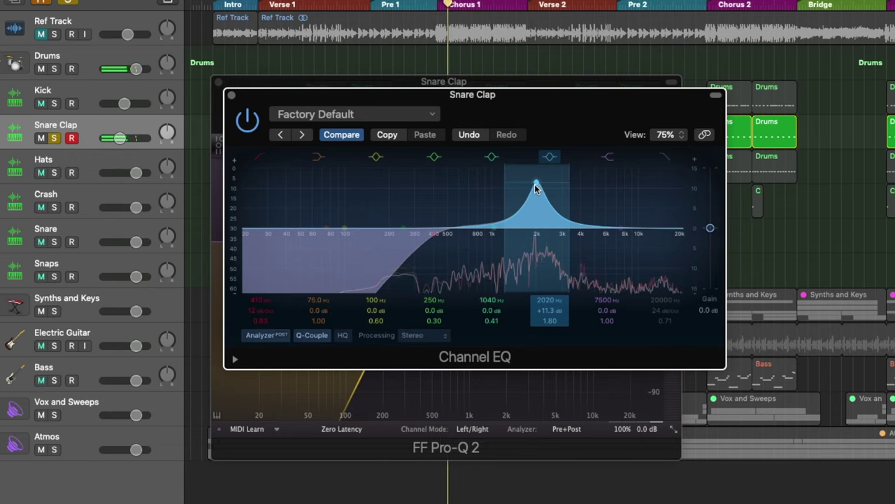
drag(538, 186, 536, 233)
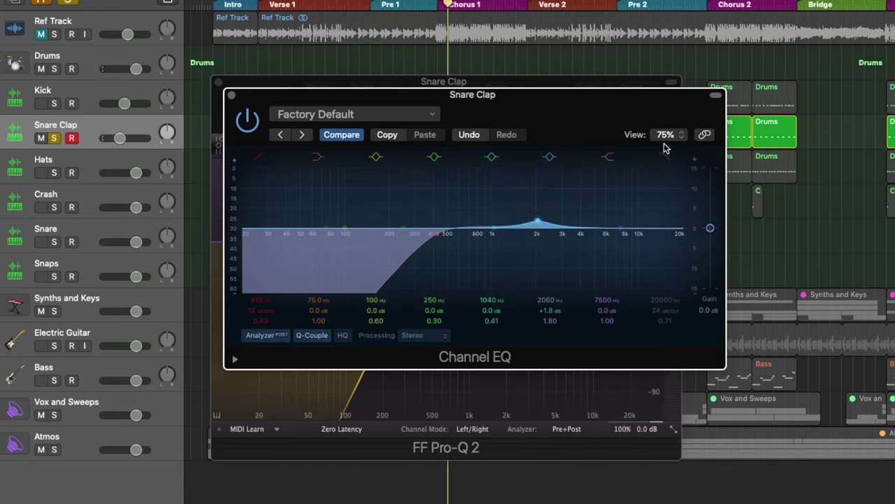
key(super+w)
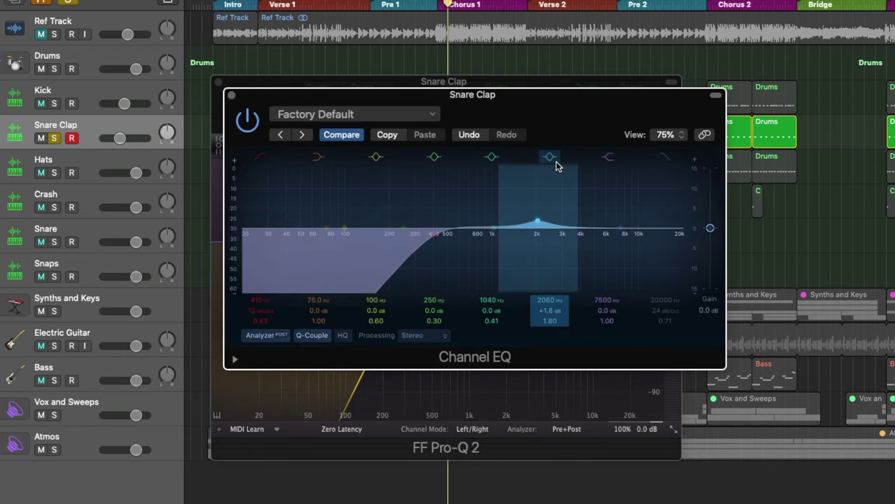
drag(540, 222, 535, 226)
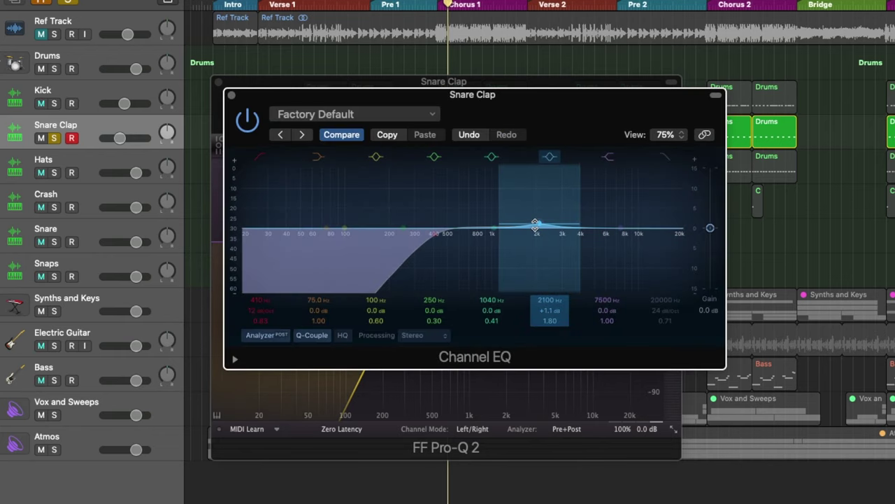
Set the high shelf in the Snare Clap's Channel EQ to 4420 Hz at -1.7 dB and listen to it.
click(608, 161)
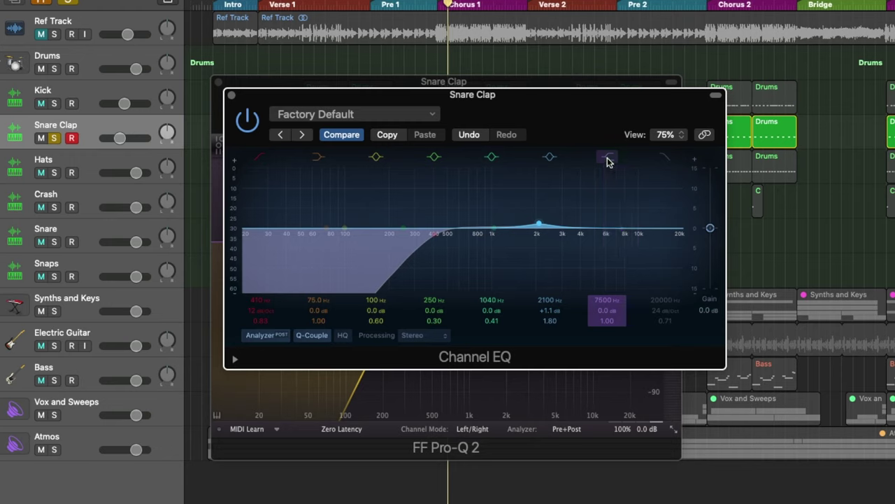
drag(621, 230, 589, 242)
key(space)
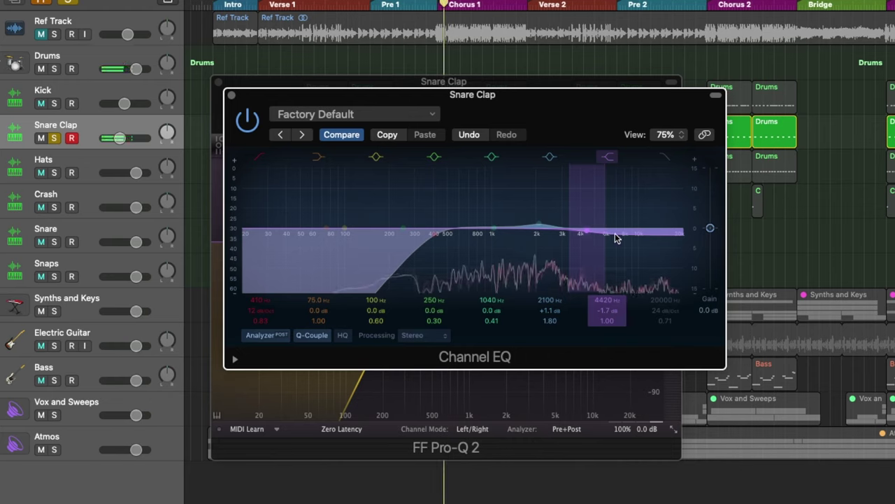
click(588, 235)
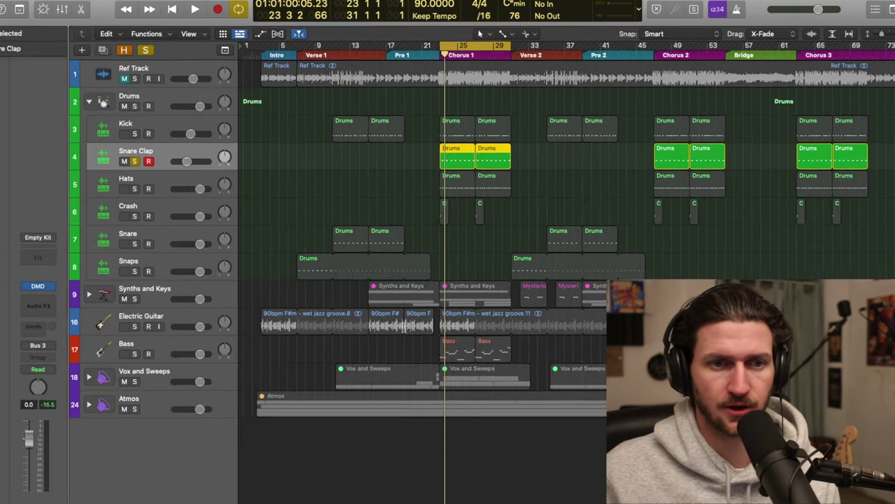
Switch on the FF Pro-C 2 compressor on the Snare Clap and listen to it in the chorus loop.
click(29, 304)
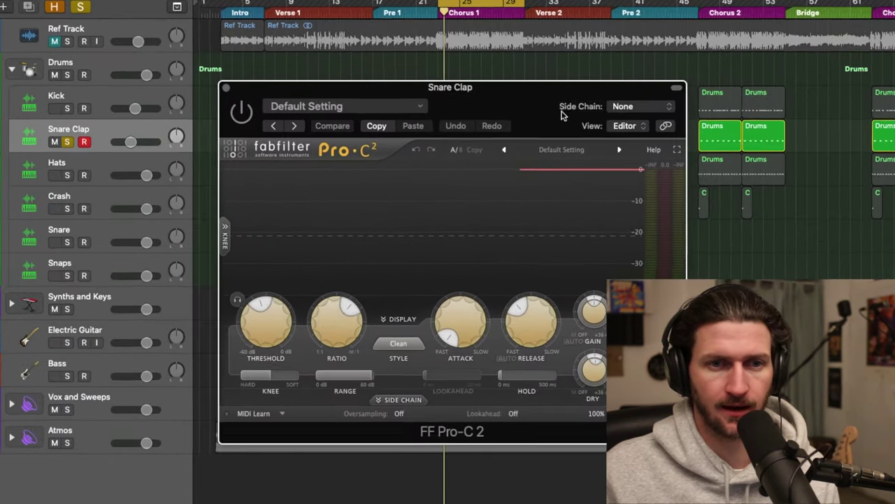
drag(551, 118, 562, 83)
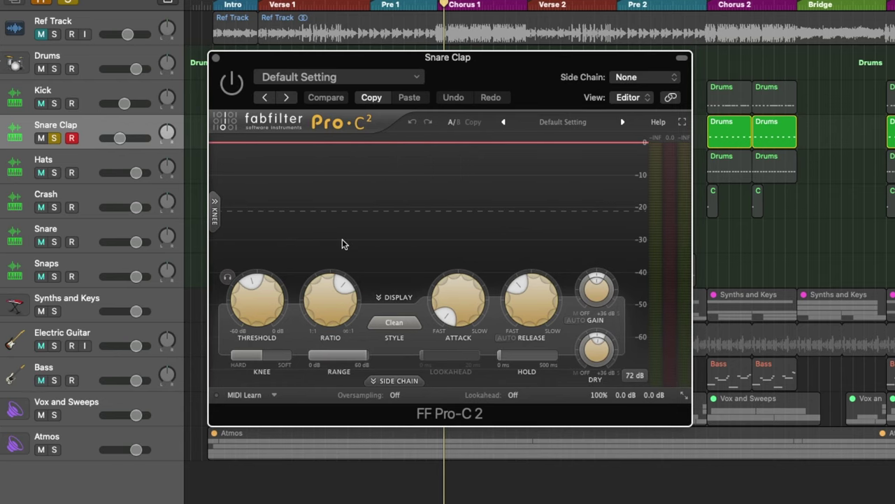
mouse_move(325, 292)
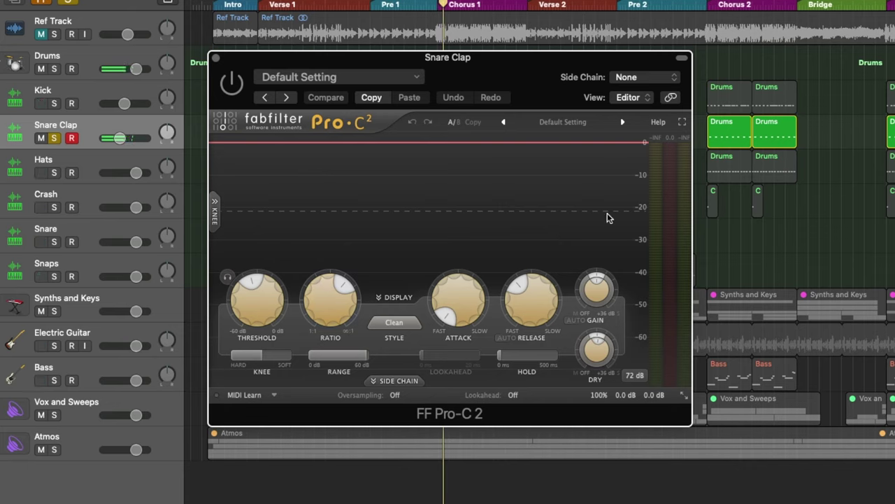
click(232, 82)
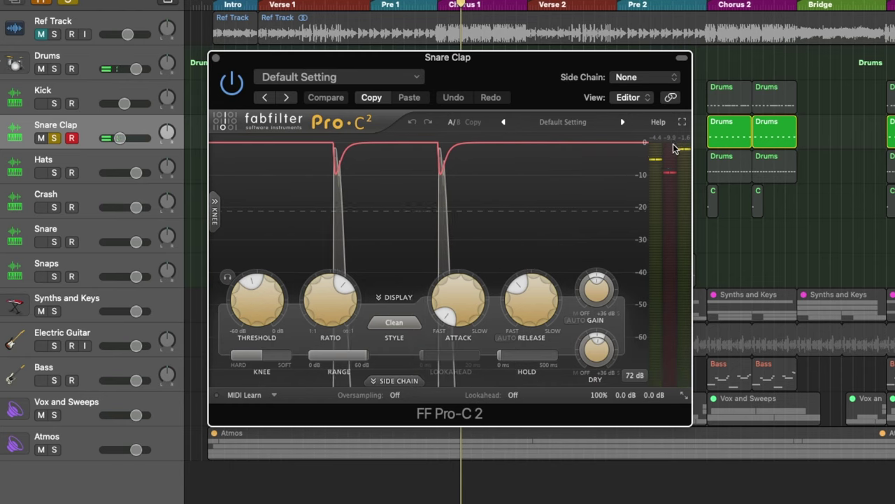
key(space)
mouse_move(445, 308)
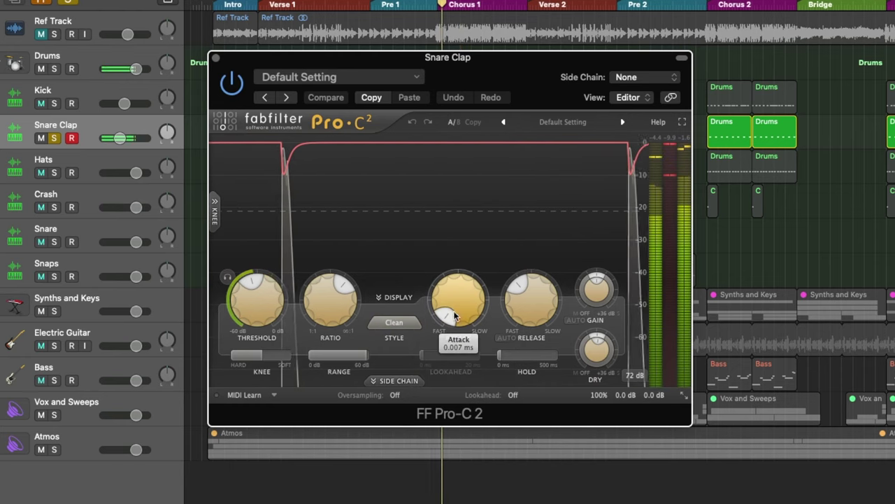
Review the Snare Clap compressor's attack, release, ratio and dry controls, listen to the loop, and close the plug-in.
drag(526, 289, 525, 289)
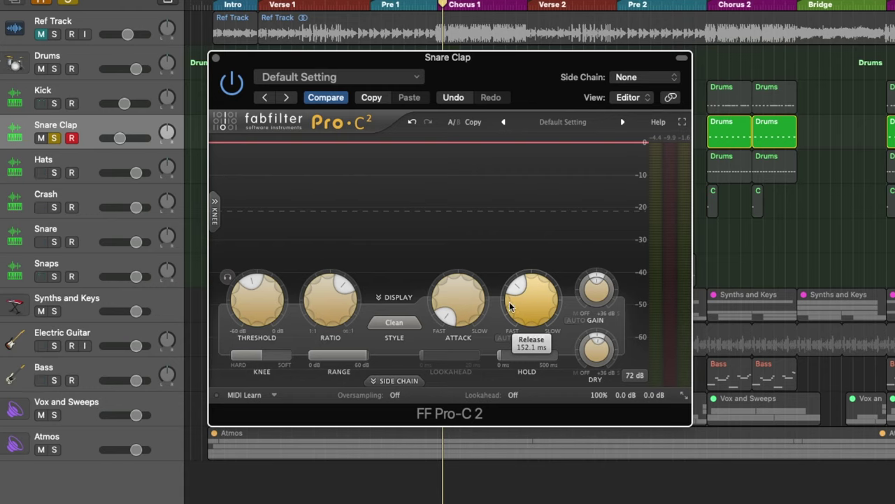
mouse_move(331, 303)
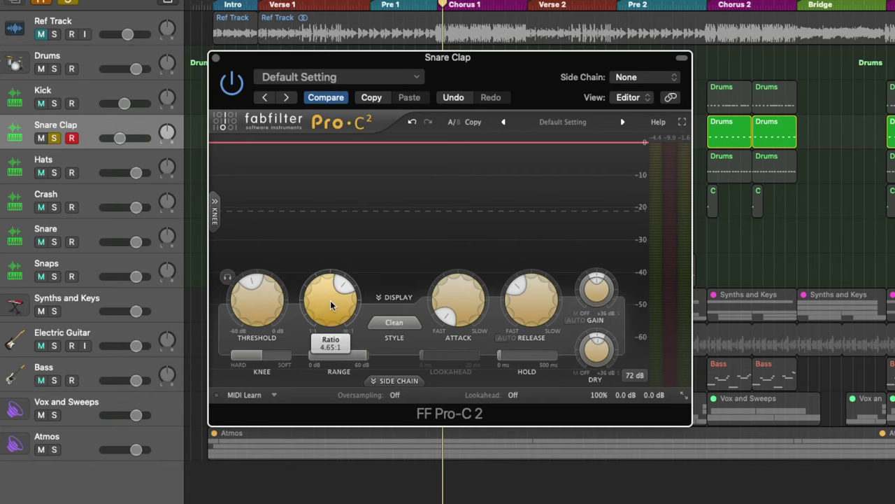
mouse_move(241, 319)
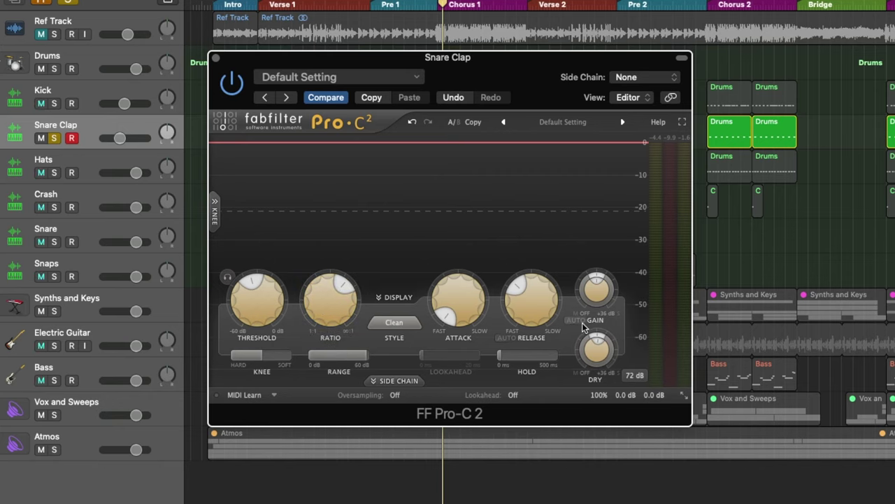
mouse_move(580, 330)
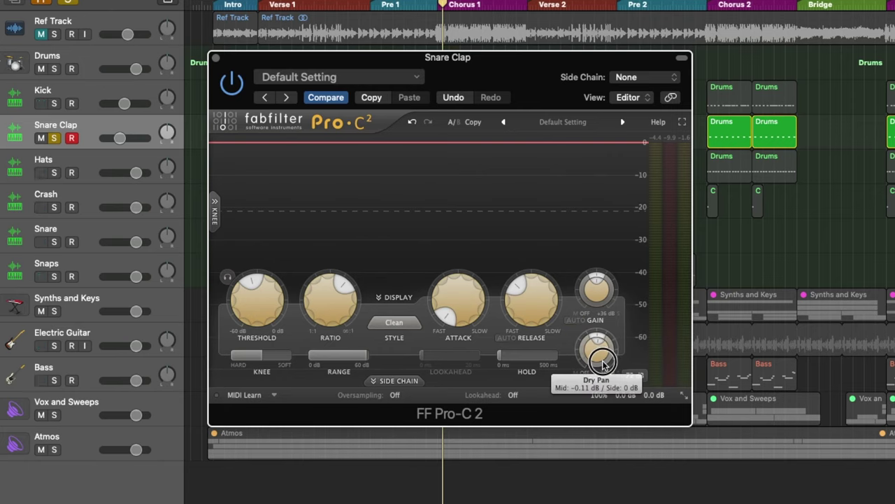
key(space)
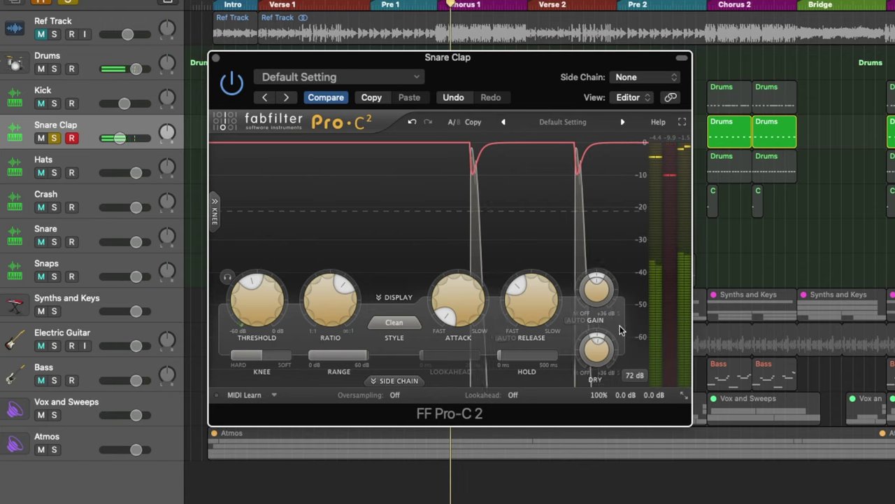
mouse_move(602, 343)
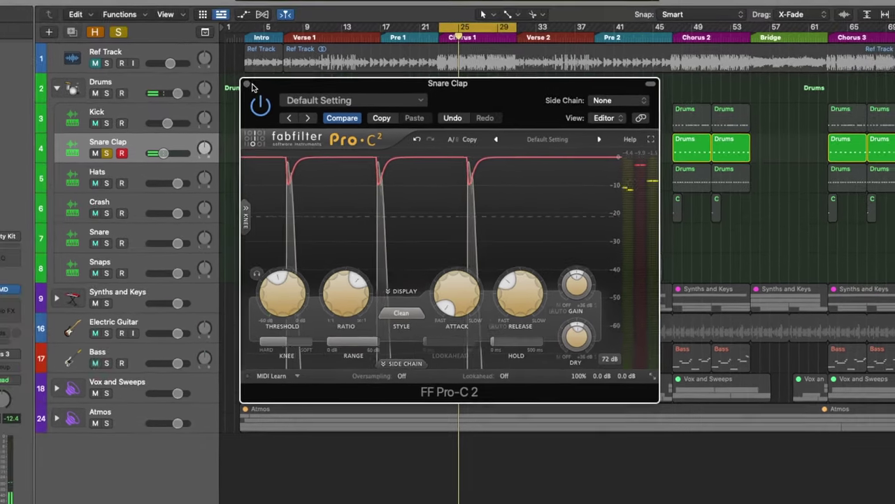
click(248, 84)
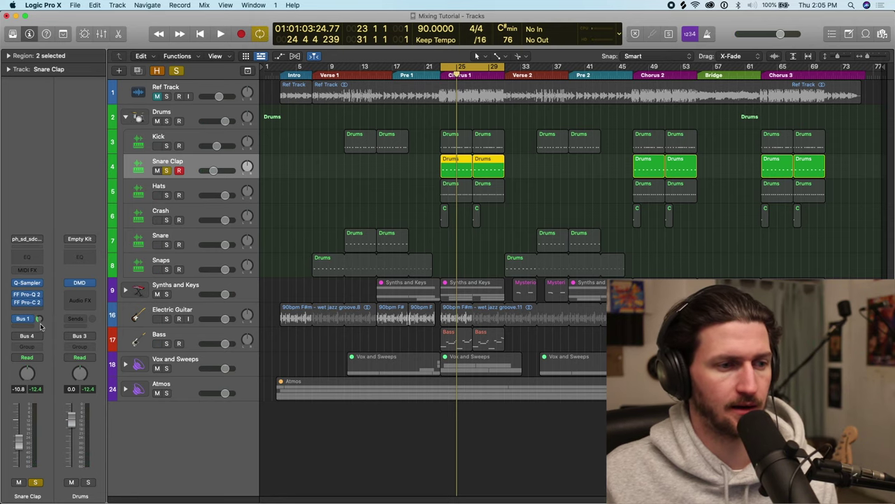
Inspect the ValhallaVintageVerb on the Snare Clap's Bus 1 reverb send and listen to the track with it.
click(27, 318)
click(65, 294)
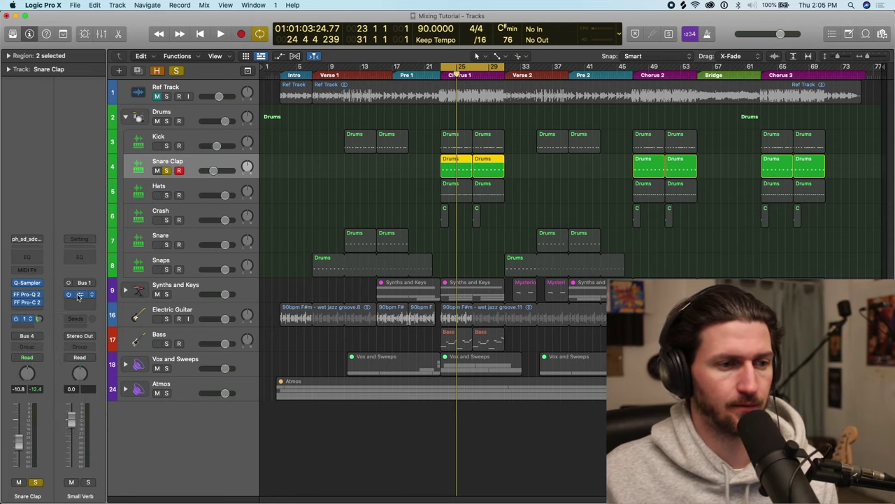
click(79, 295)
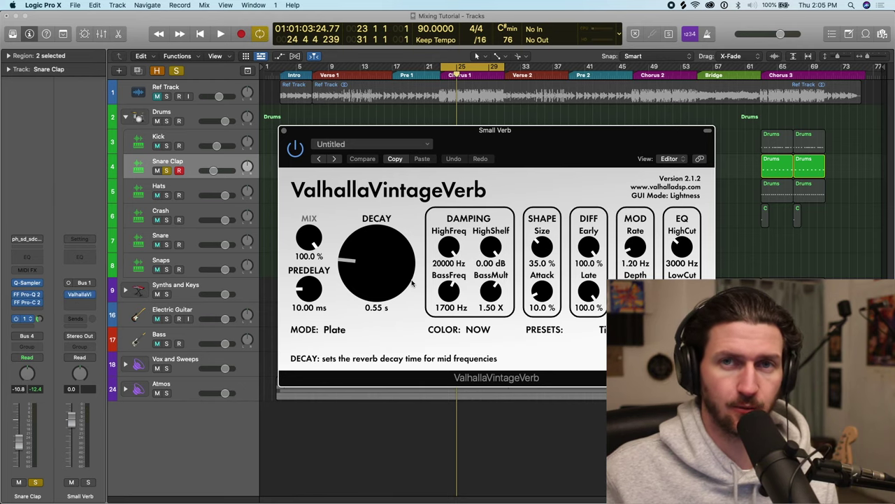
click(284, 130)
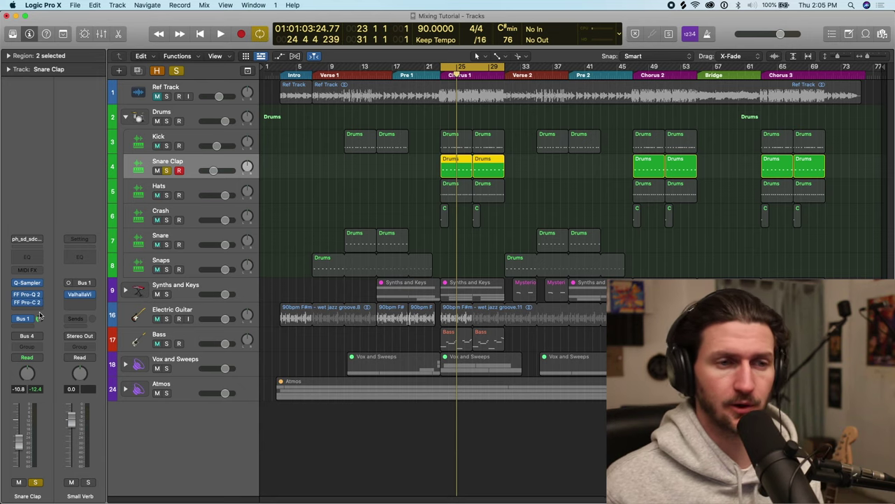
key(space)
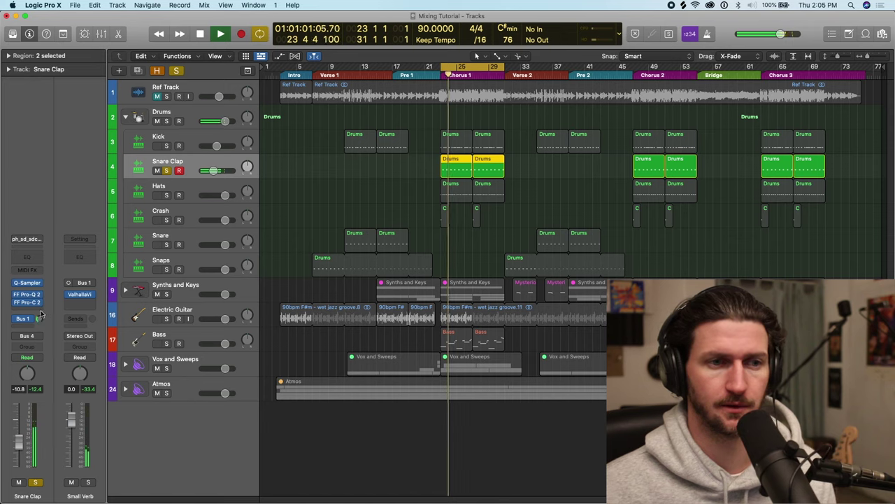
key(space)
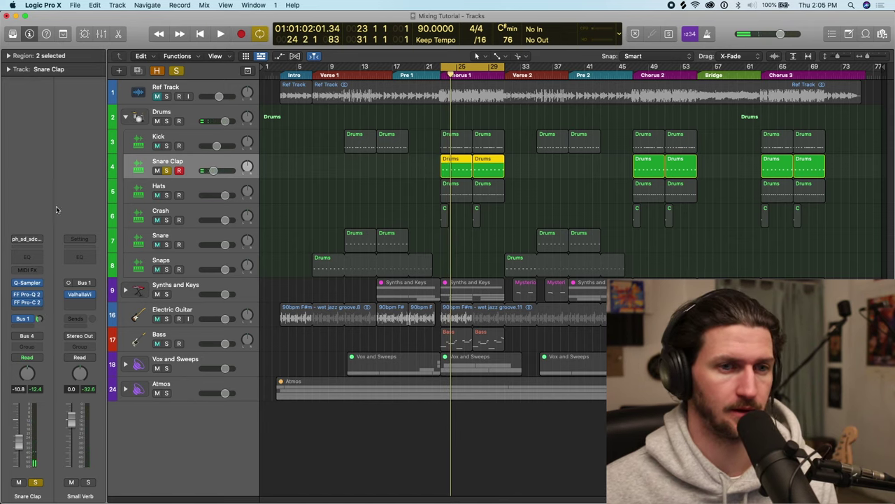
Solo the Kick alongside the Snare Clap and balance the Snare Clap's volume at -11.6 dB during playback.
click(167, 147)
drag(209, 172, 217, 170)
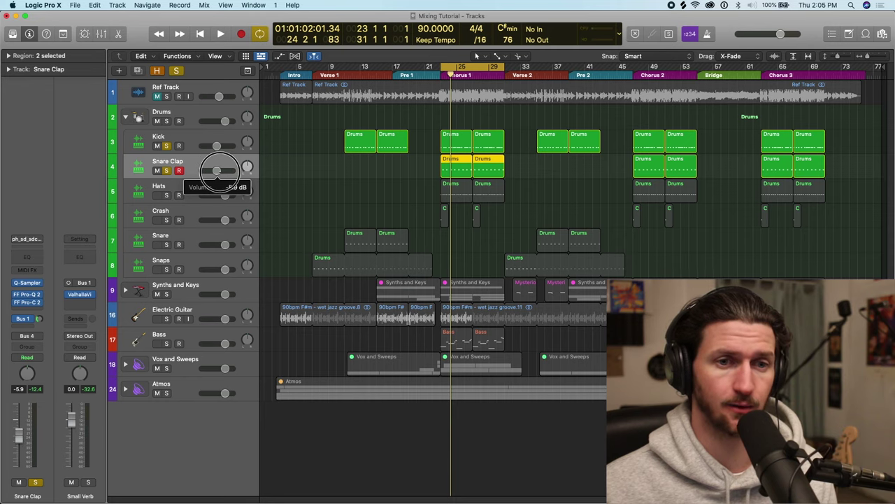
key(space)
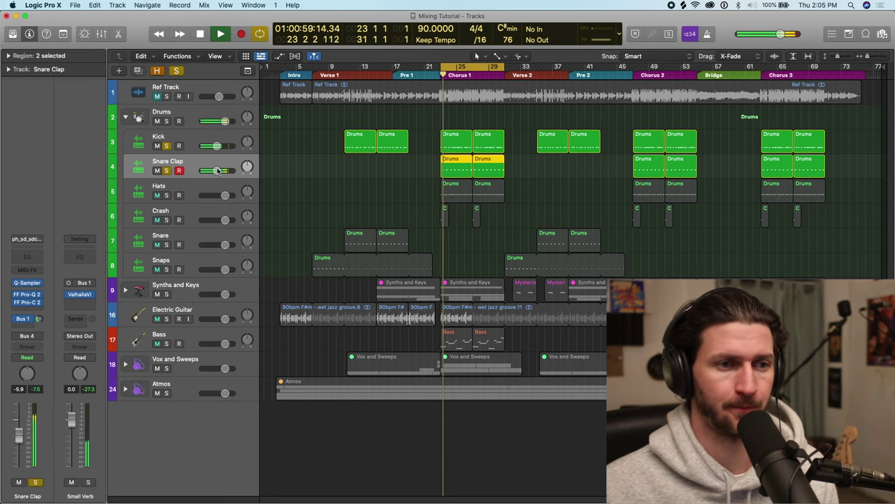
mouse_move(215, 171)
mouse_down()
mouse_move(206, 170)
mouse_move(242, 170)
mouse_move(172, 170)
mouse_move(202, 172)
mouse_up()
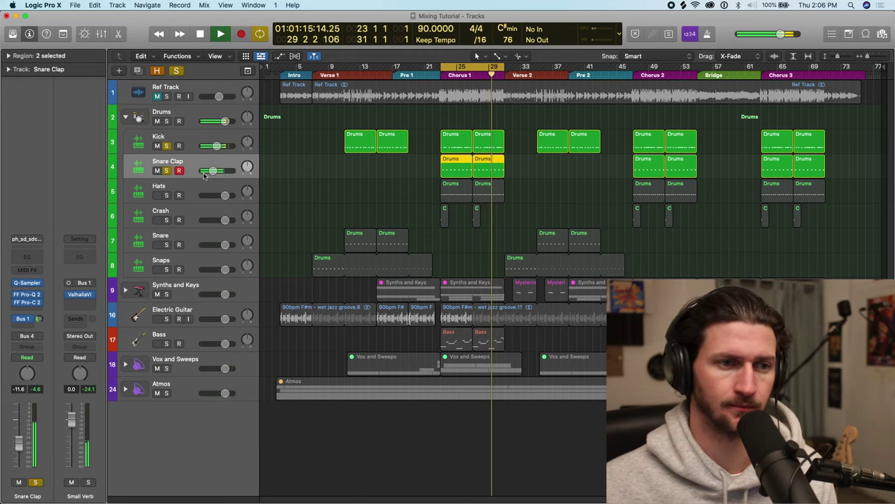
Solo only the Hats track, taking Kick and Snare Clap out of solo, and listen to it in the chorus loop.
click(209, 188)
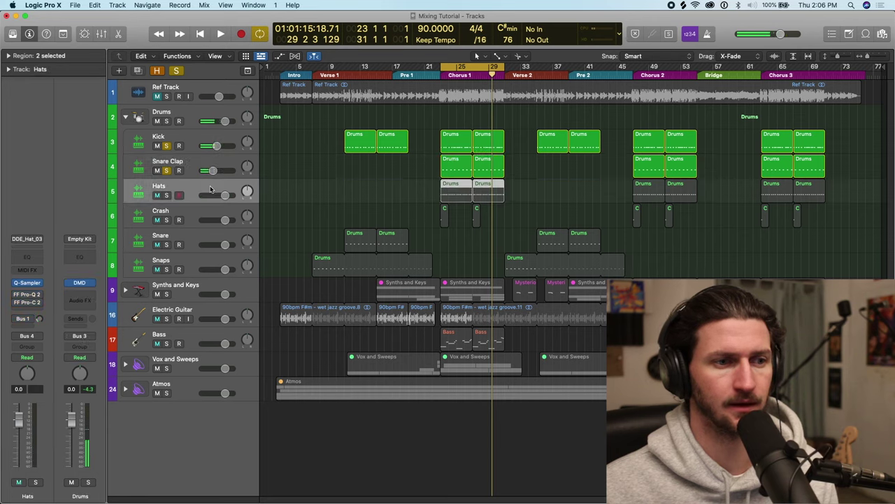
click(167, 195)
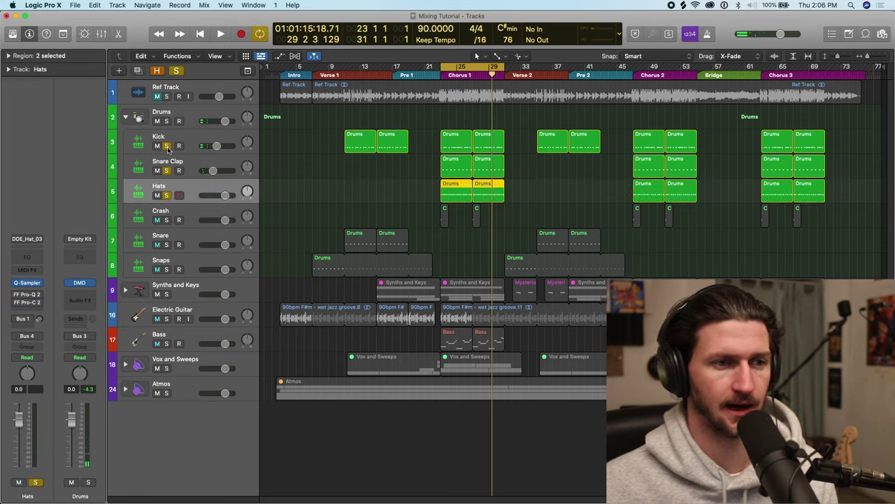
click(166, 145)
click(167, 170)
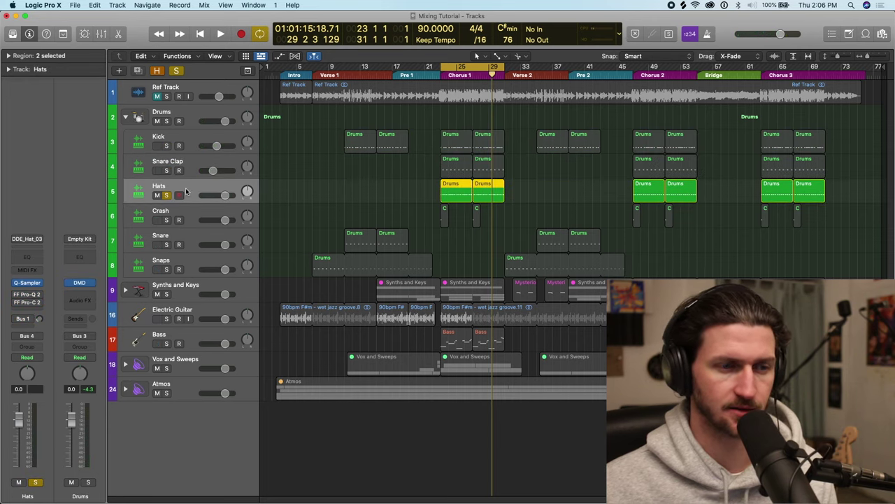
key(space)
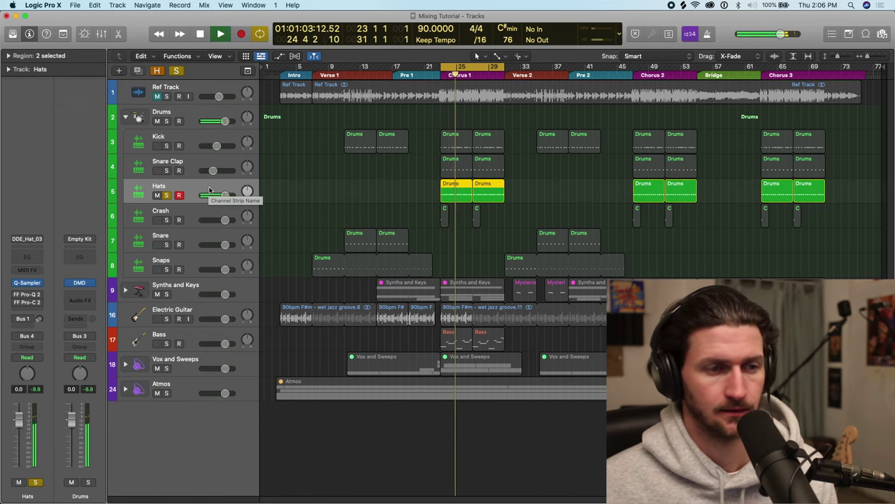
key(space)
Enable a low cut in the Hats' Channel EQ at 2160 Hz with an 18 dB/Oct slope and Q 0.67.
click(32, 299)
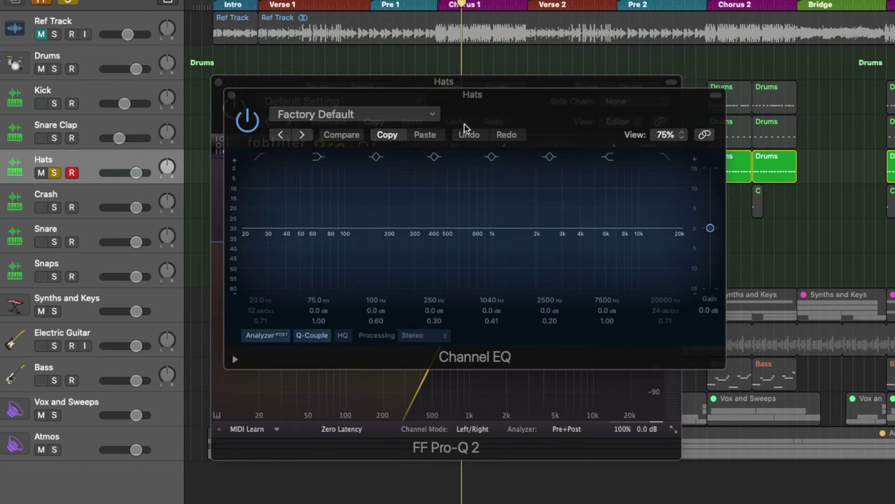
click(258, 160)
drag(247, 240, 526, 232)
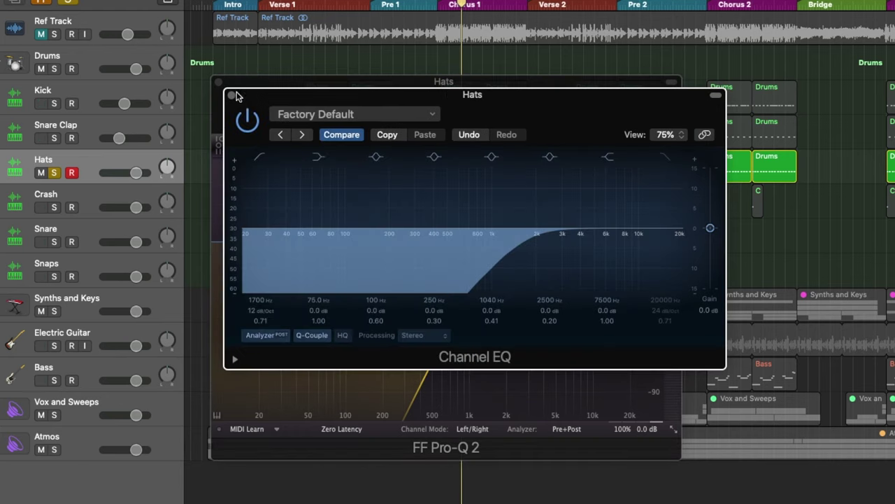
drag(525, 241, 615, 235)
Check the Hats' FF Pro-Q 2 curve, and set the Channel EQ high shelf to 7000 Hz at -1.0 dB.
click(643, 83)
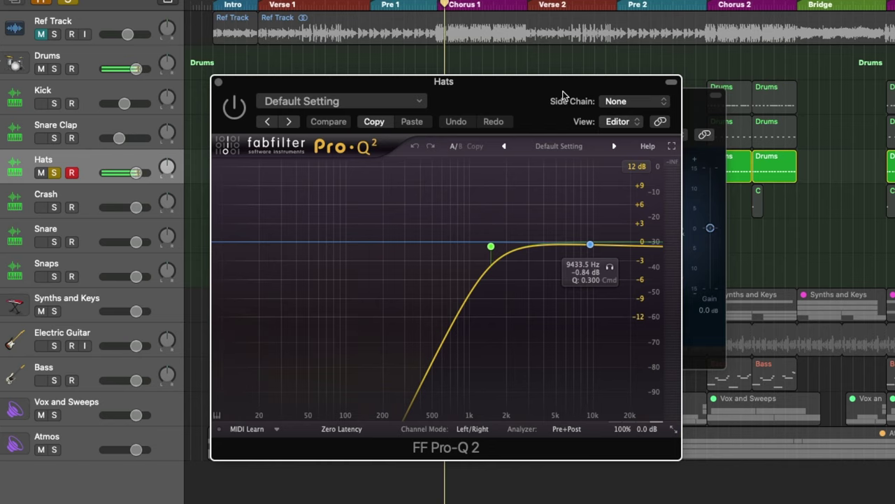
click(218, 83)
drag(620, 229, 619, 234)
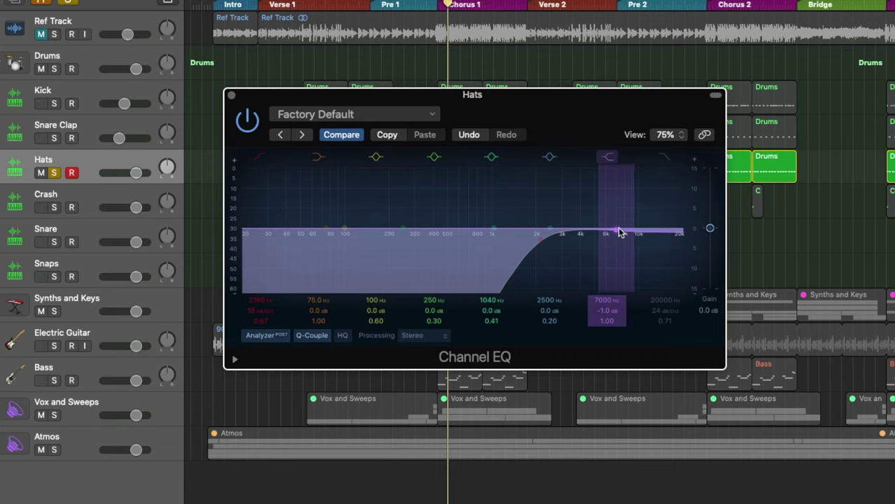
click(232, 96)
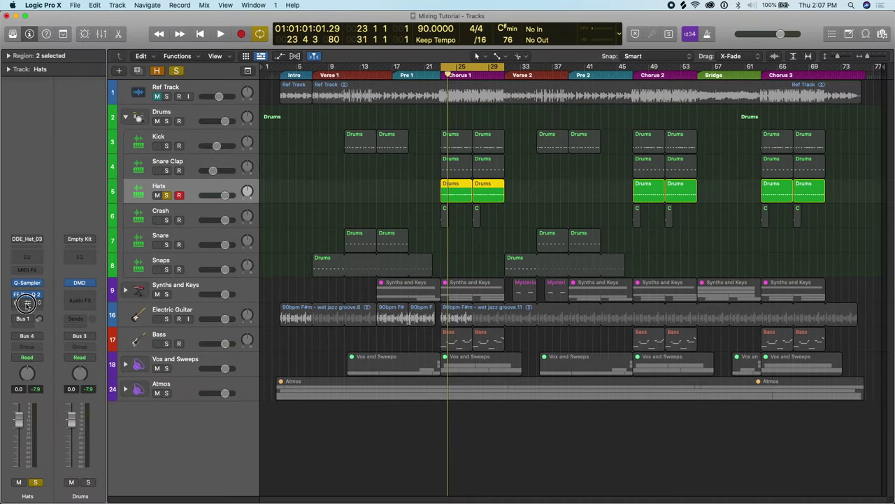
Switch on the FF Pro-C 2 compressor on the Hats, nudge its dry control during playback, and close it.
click(26, 301)
click(296, 144)
key(space)
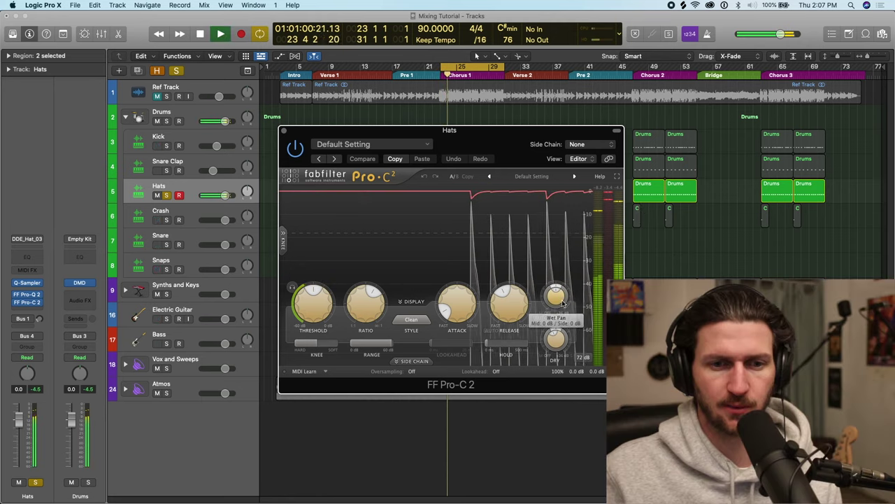
drag(556, 338, 552, 339)
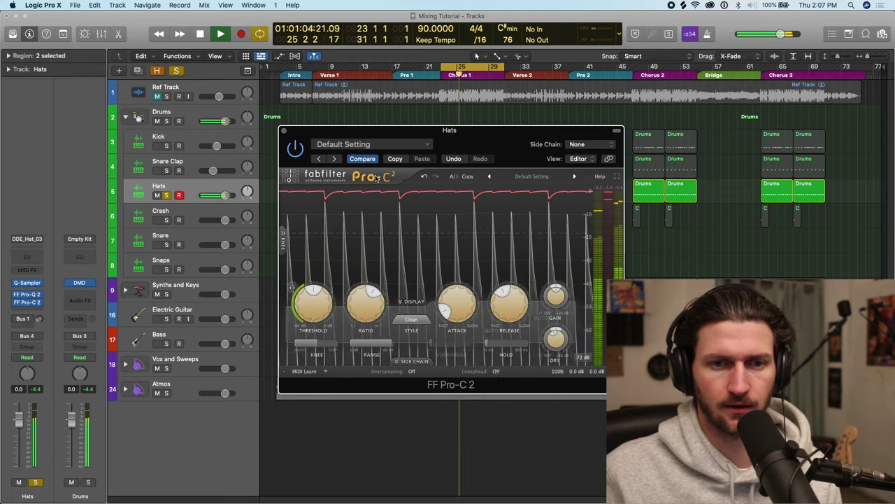
key(space)
click(284, 131)
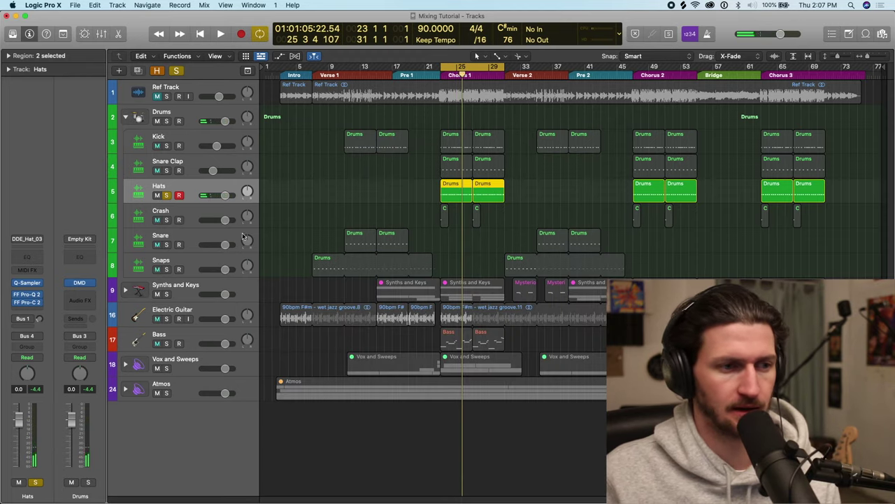
Enable the Hats' Bus 1 send to Small Verb and check its ValhallaVintageVerb settings while the loop plays.
click(37, 319)
key(space)
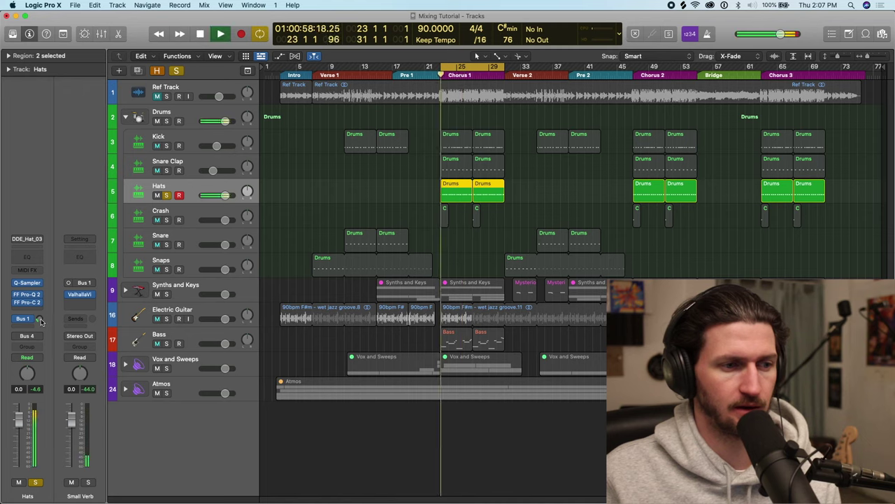
click(79, 294)
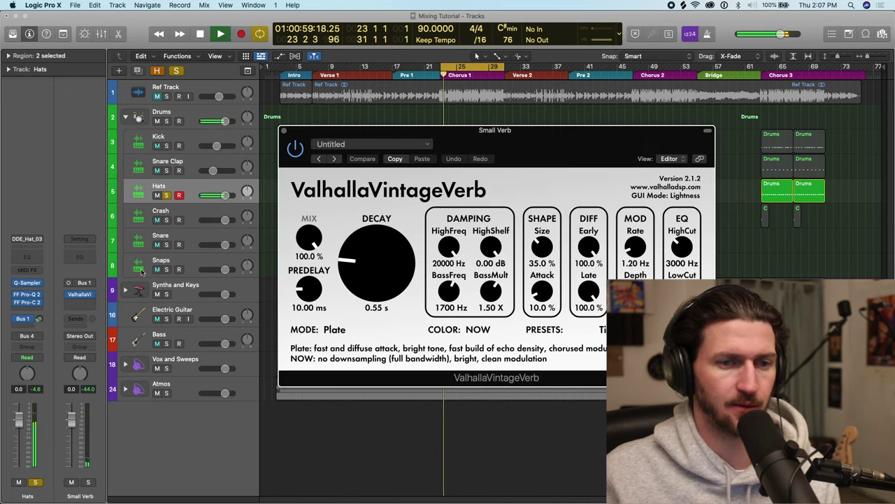
click(284, 131)
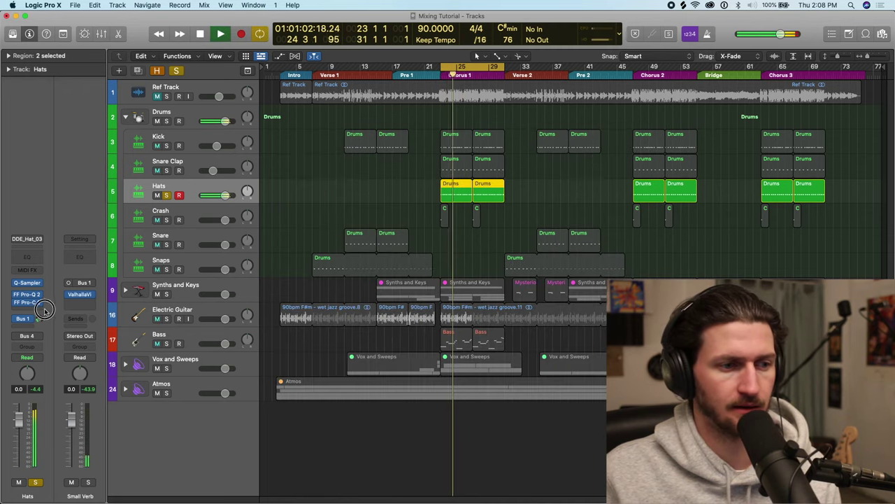
Adjust the Hats' Bus 1 send level during playback, and lower the Hats track volume to -5.5 dB.
drag(36, 319, 60, 312)
key(space)
drag(224, 195, 205, 197)
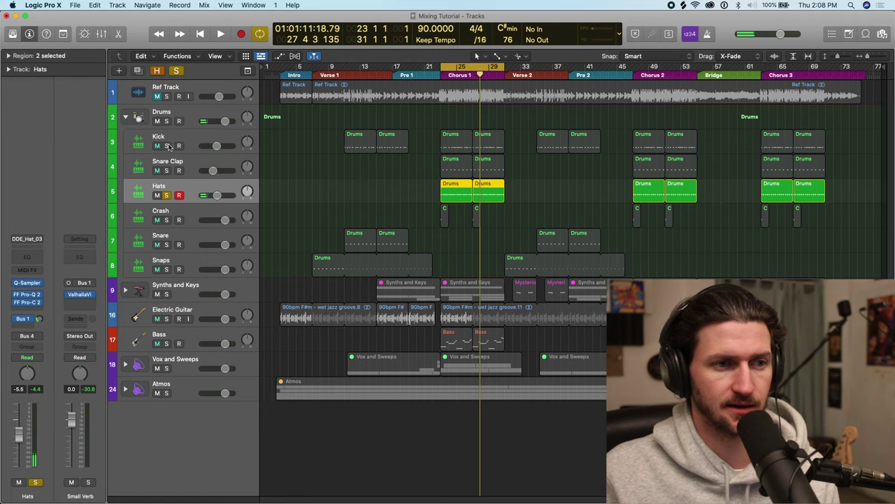
Solo the Kick and Snare Clap together with the Hats, and balance the Hats volume against them at -4.9 dB.
drag(167, 146, 168, 161)
mouse_move(216, 196)
mouse_down()
mouse_move(179, 195)
mouse_move(246, 200)
mouse_move(218, 197)
mouse_up()
key(space)
key(space)
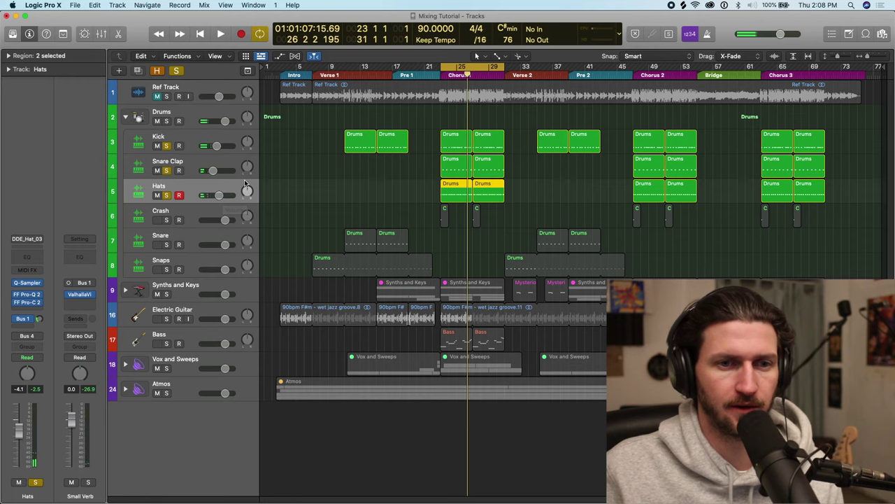
key(space)
drag(219, 195, 217, 196)
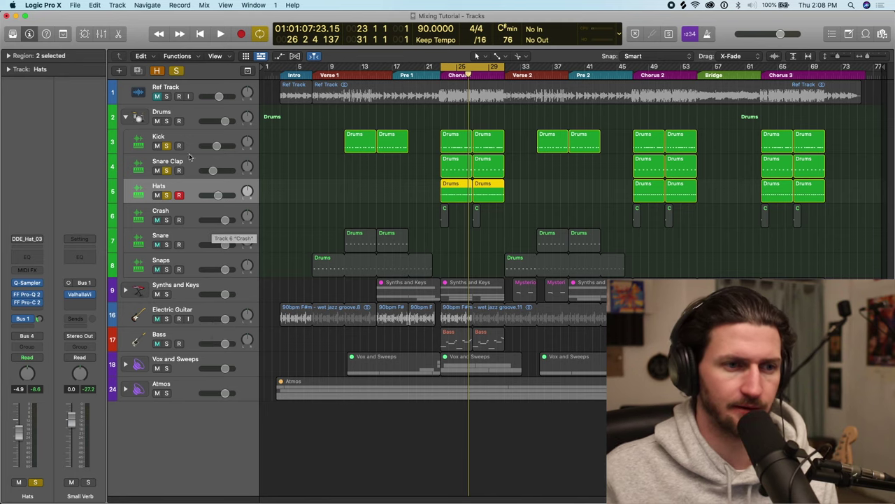
Solo only the Crash, removing the Kick, Snare Clap and Hats solos, and play the start of Chorus 1.
click(167, 220)
drag(168, 165, 170, 184)
drag(167, 146, 167, 197)
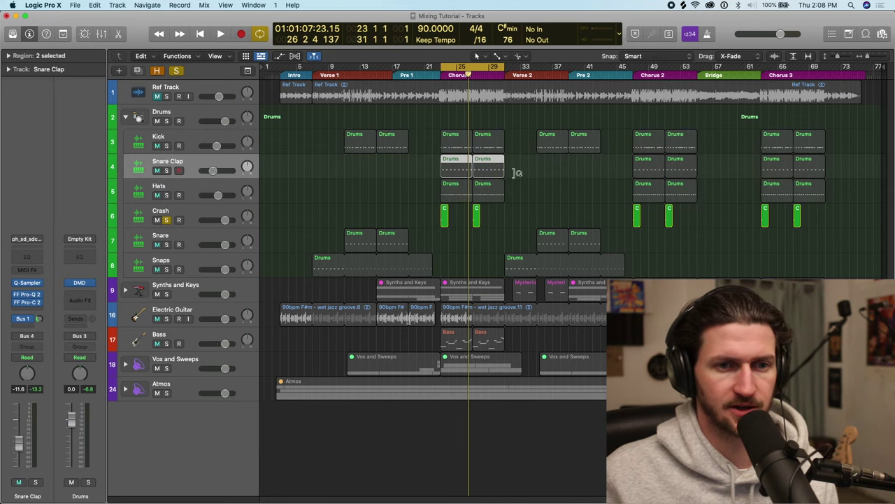
key(super+Right)
key(space)
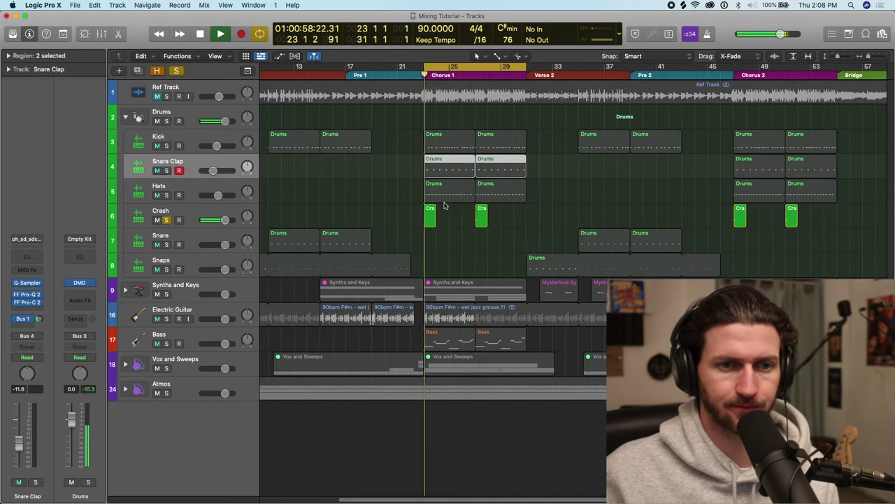
key(super+Left)
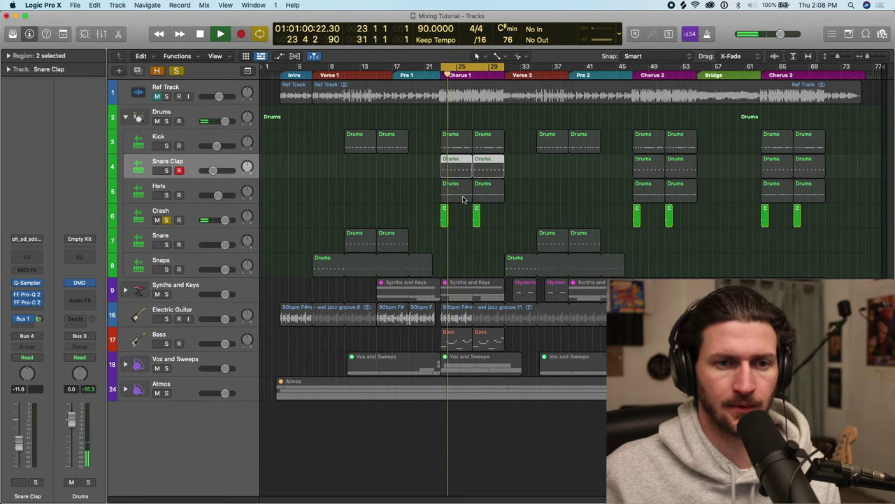
key(space)
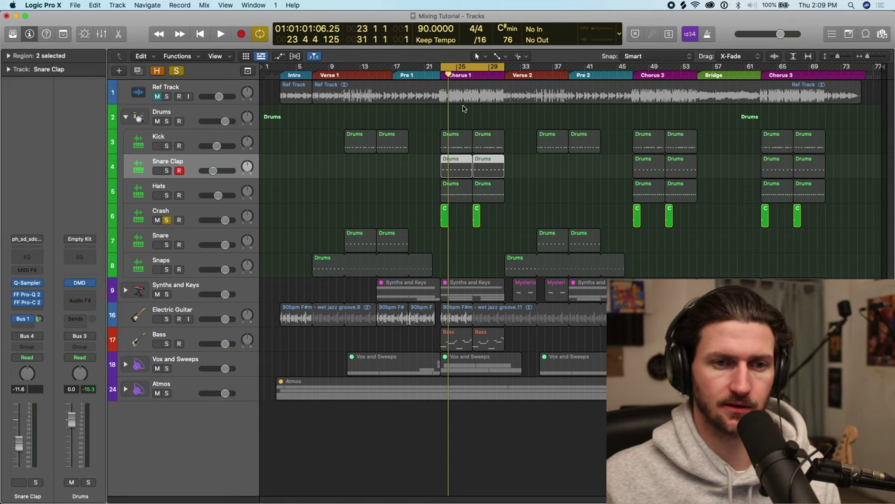
key(super+Right)
key(super+Right)
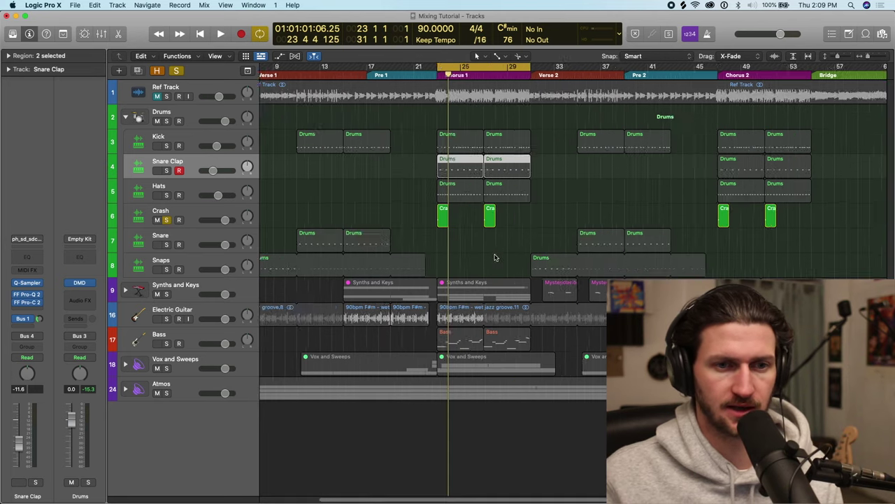
key(space)
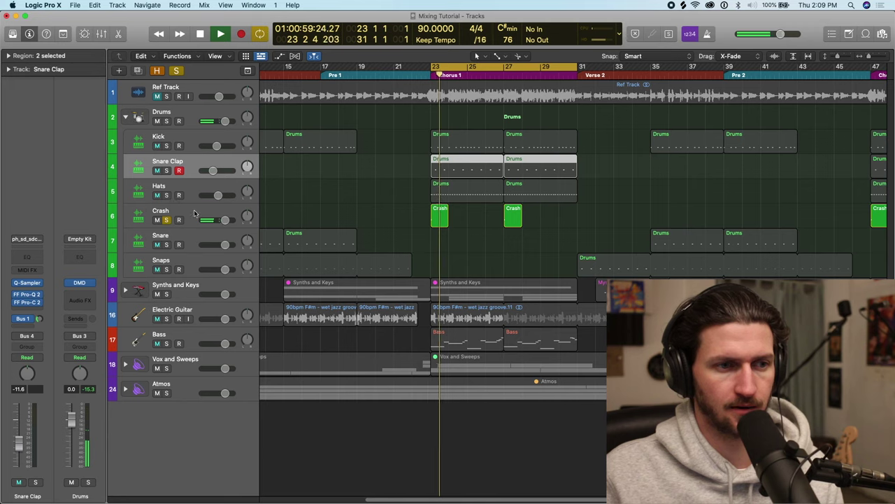
Switch on the Crash track's FF Pro-Q 2 equalizer and FF Pro-C 2 compressor, and play the loop.
click(189, 220)
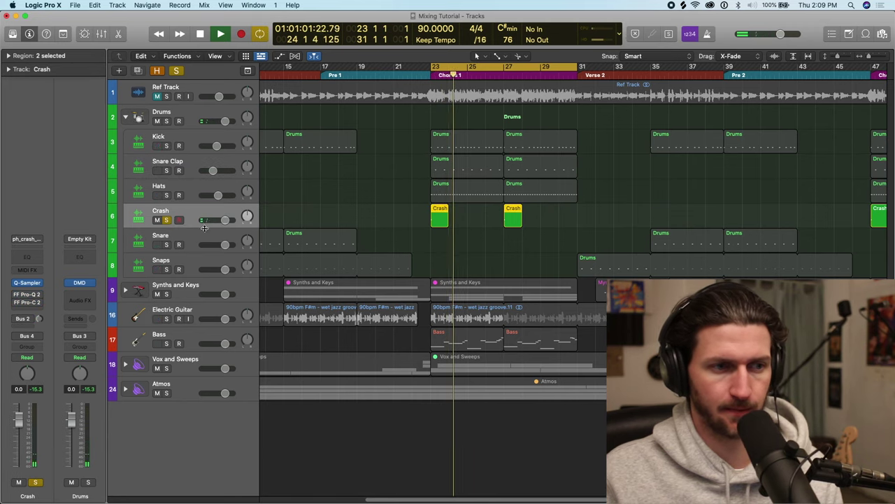
key(space)
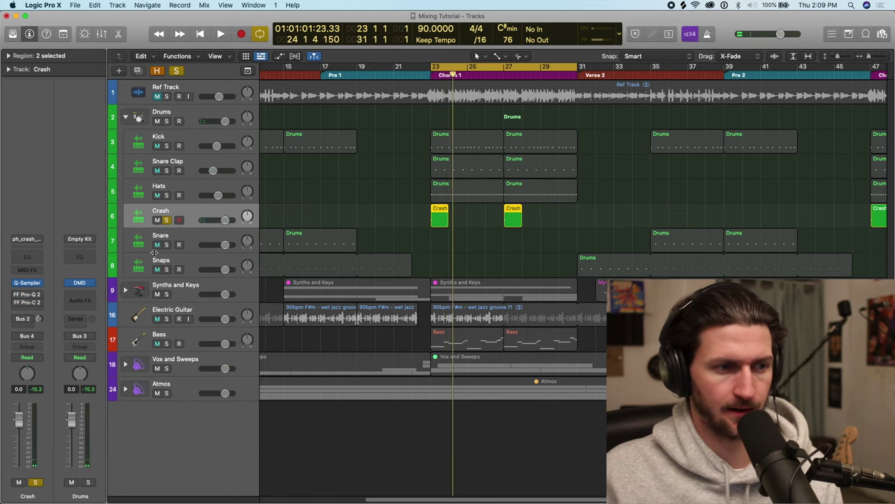
click(29, 294)
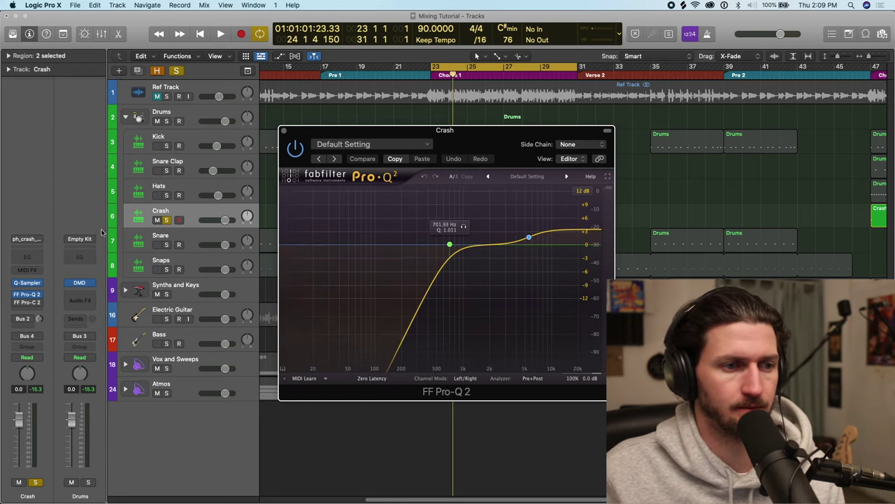
click(15, 305)
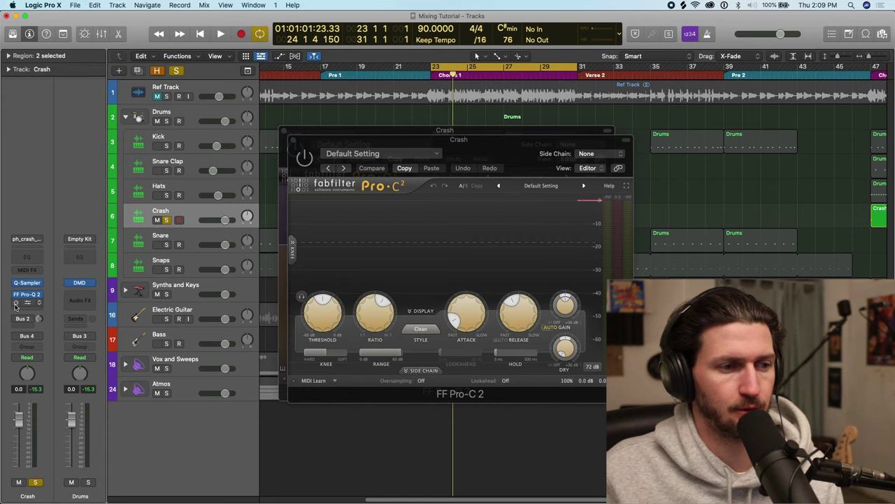
key(space)
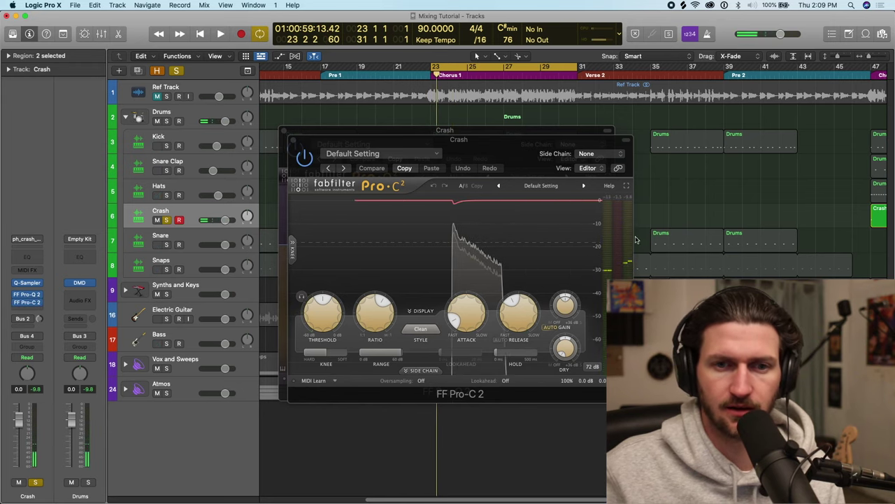
Turn off Auto Gain in the Crash's FF Pro-C 2 and raise the dry gain while replaying the crash hit.
click(553, 328)
drag(563, 348, 565, 335)
key(space)
key(space)
key(space)
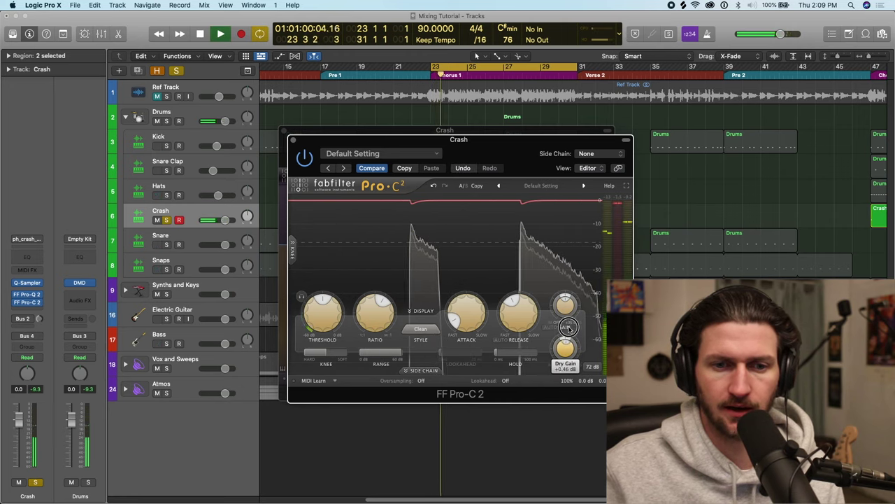
key(space)
key(space)
drag(569, 354, 568, 336)
key(space)
key(space)
Set the Crash compressor's threshold to about -22.66 dB and release to 144.3 ms, and close both plug-in windows.
mouse_move(380, 300)
drag(312, 303, 314, 315)
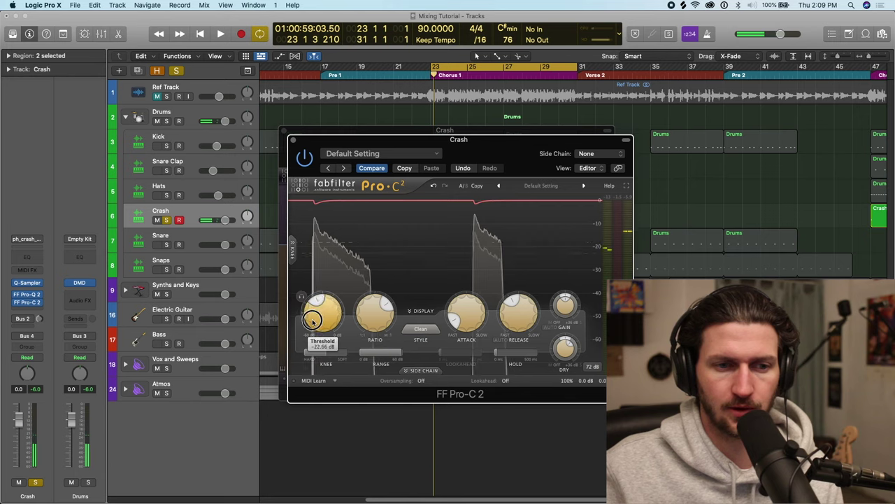
mouse_move(516, 325)
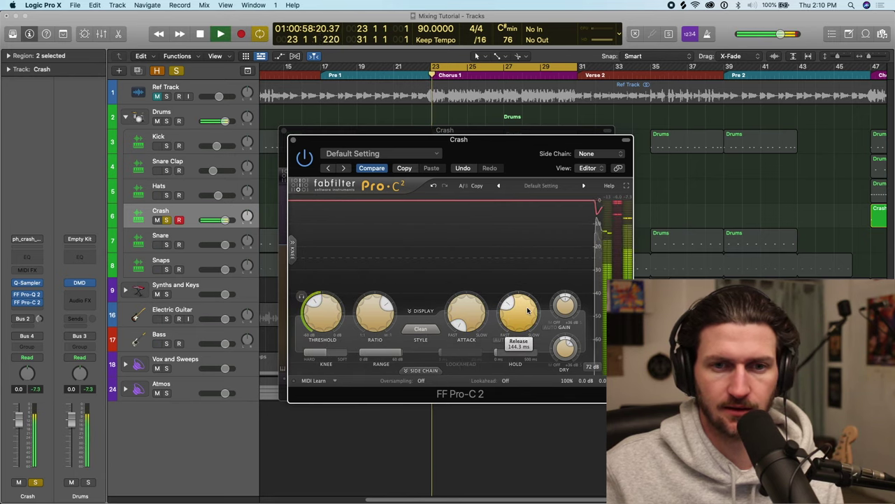
mouse_move(569, 345)
key(space)
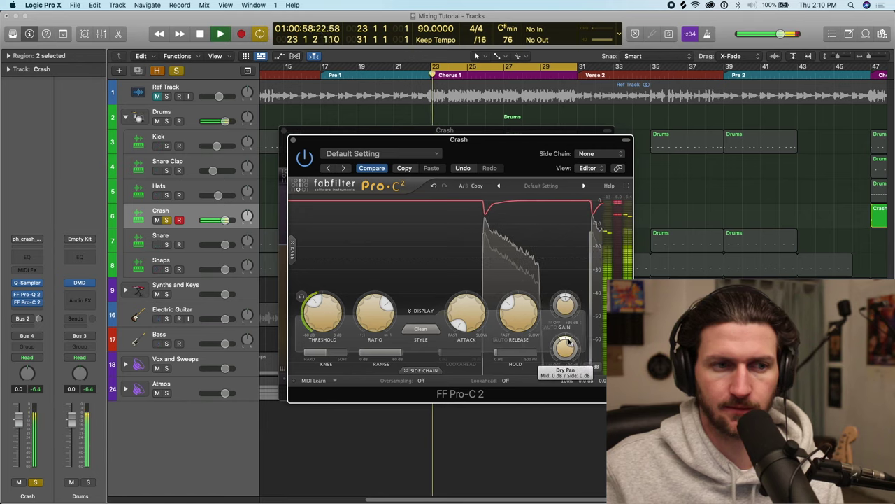
key(space)
click(293, 140)
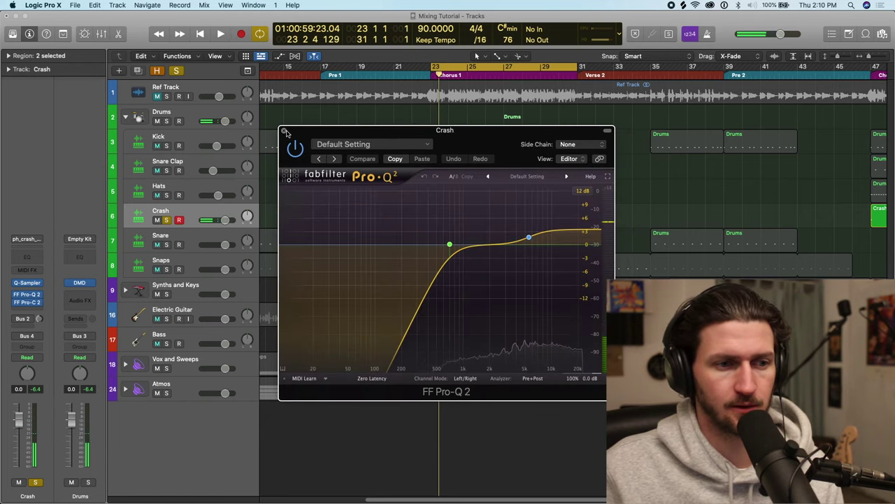
click(284, 130)
Enable the Crash's Bus 2 send to the Church reverb and raise its send level.
click(39, 319)
key(space)
drag(38, 319, 44, 319)
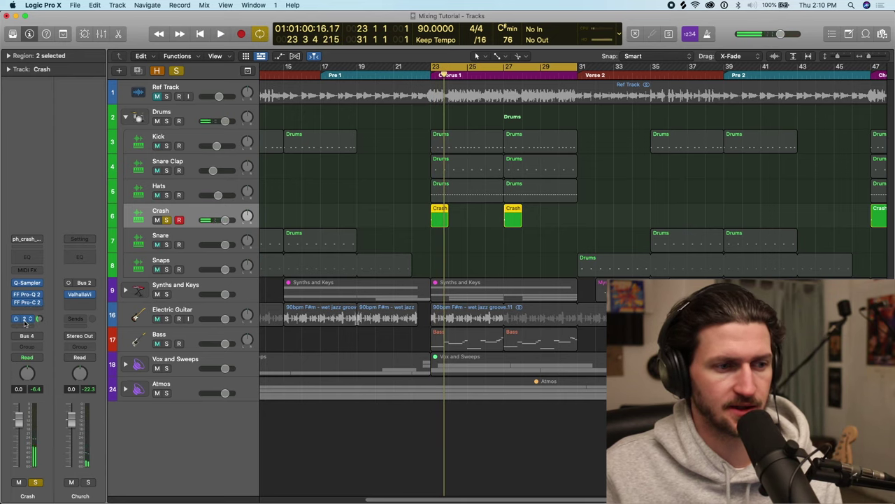
Examine the Crash's available send buses, including Bus 2 Church, and the Valhalla reverb on the Church channel.
click(24, 320)
click(40, 317)
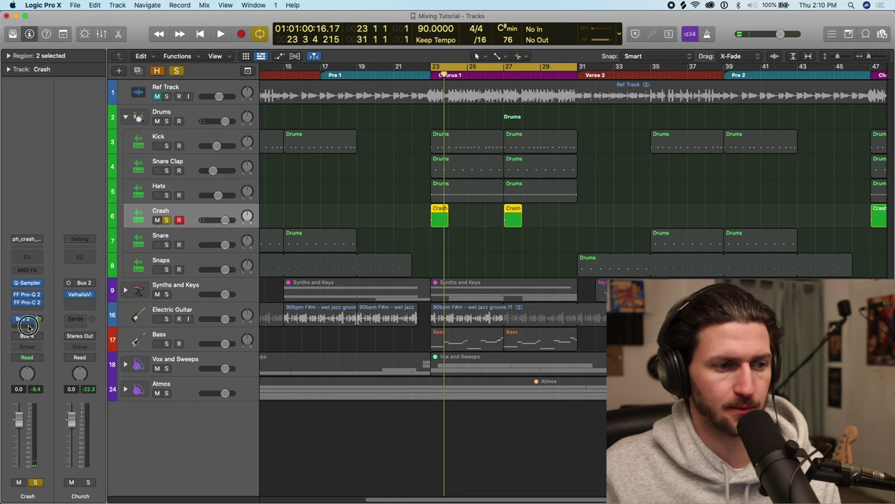
click(28, 321)
mouse_move(28, 337)
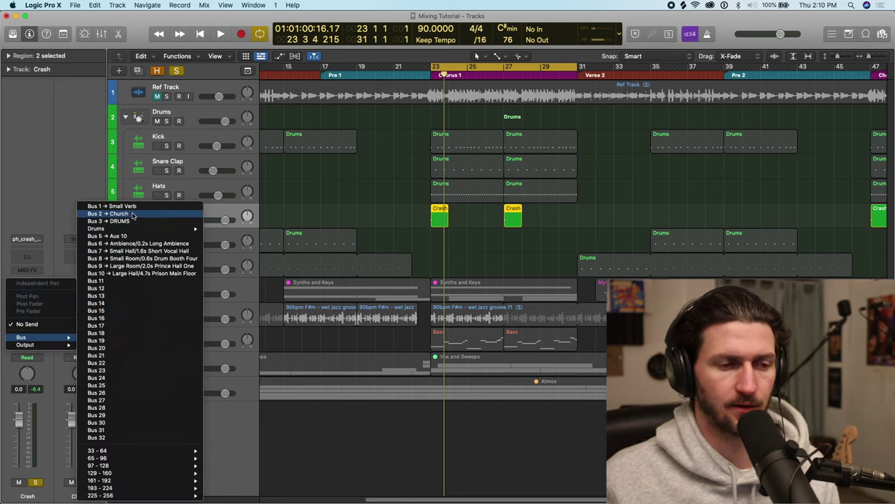
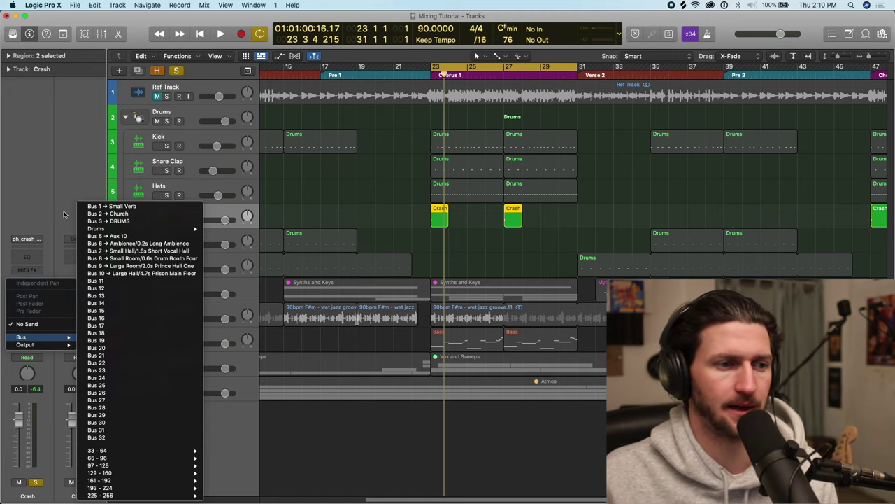
click(108, 213)
click(30, 320)
click(62, 290)
click(81, 294)
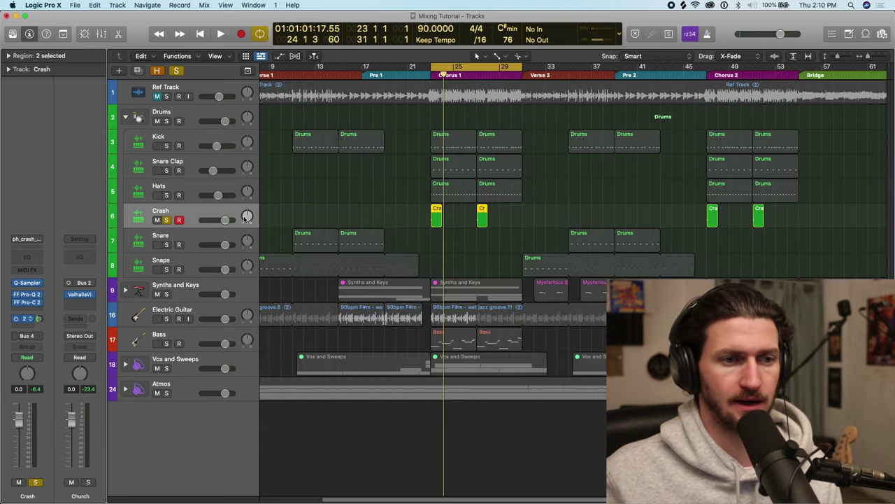
Solo the Kick, Snare Clap and Hats with the Crash, and lower the Crash volume to -7.0 dB during playback.
drag(224, 220, 217, 219)
drag(165, 145, 167, 196)
key(space)
mouse_move(217, 220)
mouse_down()
mouse_move(200, 224)
mouse_move(227, 221)
mouse_move(208, 225)
mouse_up()
key(space)
key(space)
key(space)
Listen to the balance of the soloed Kick, Snare Clap, Hats and Crash at the start of Chorus 1.
key(super+Right)
key(super+Right)
key(space)
key(space)
key(space)
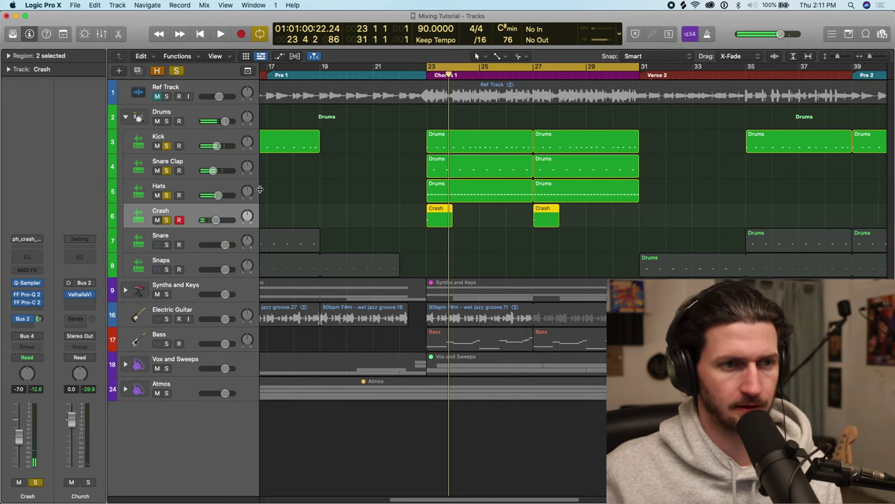
key(super+Left)
key(super+Left)
key(super+Left)
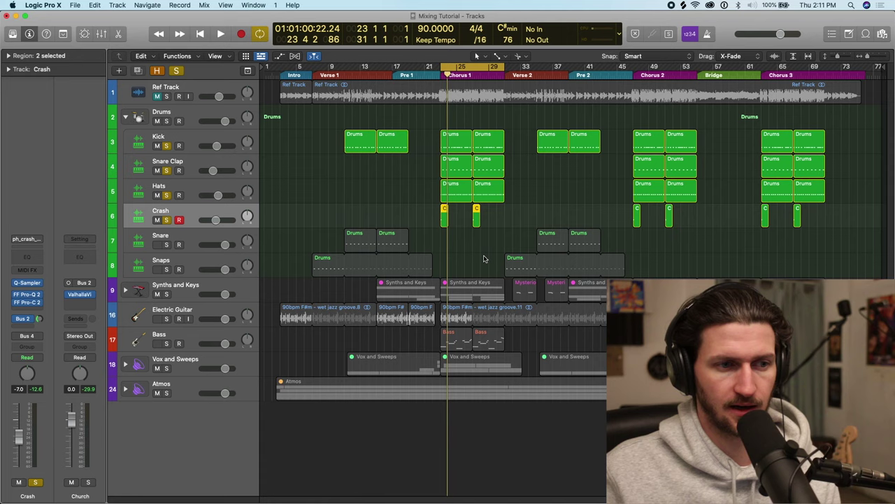
Clear the individual drum solos, solo the whole Drums stack instead, and play Chorus 1.
click(193, 236)
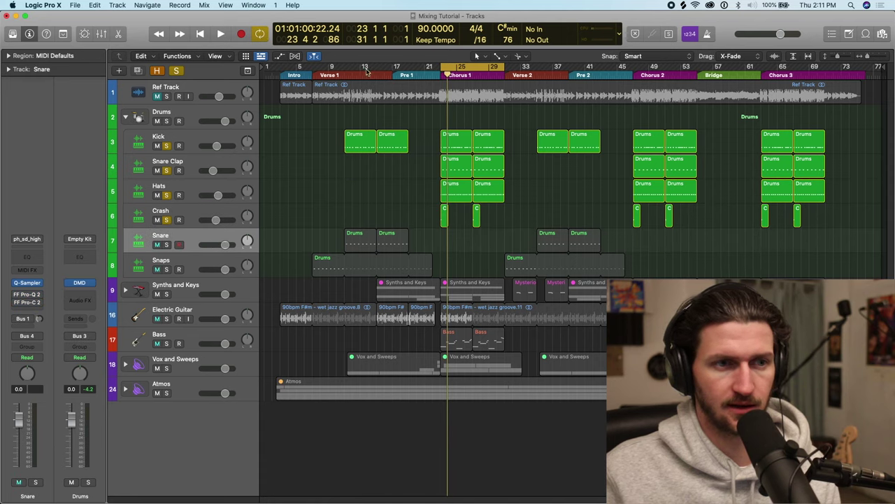
drag(170, 220, 168, 146)
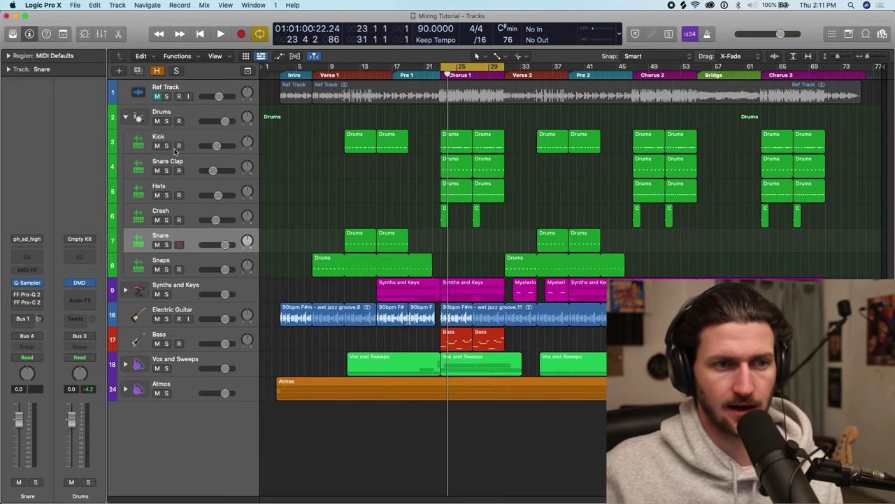
click(124, 117)
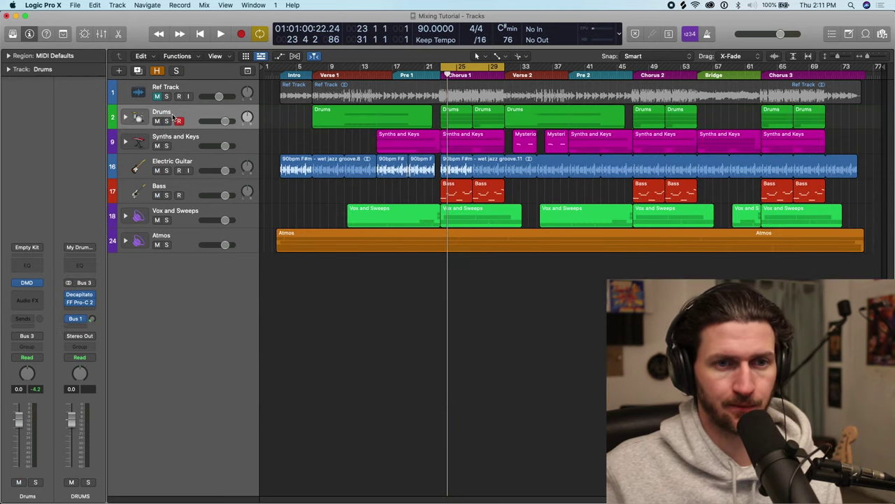
key(s)
click(124, 117)
key(space)
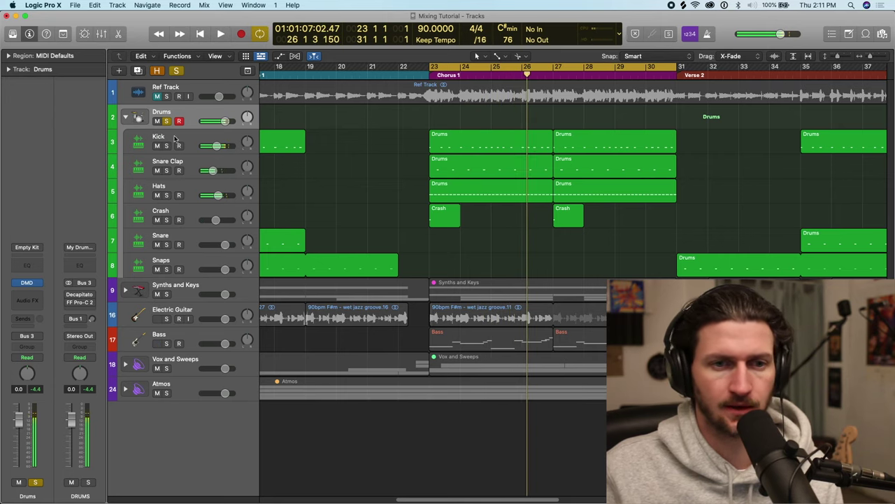
key(space)
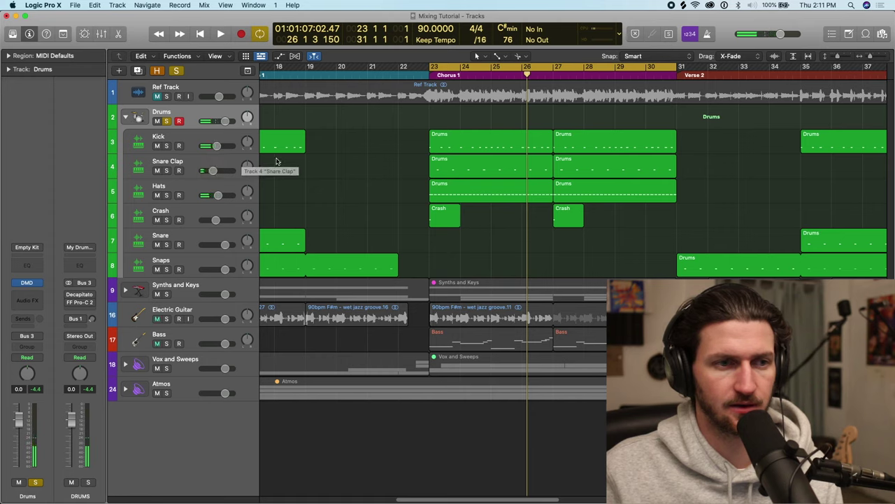
key(space)
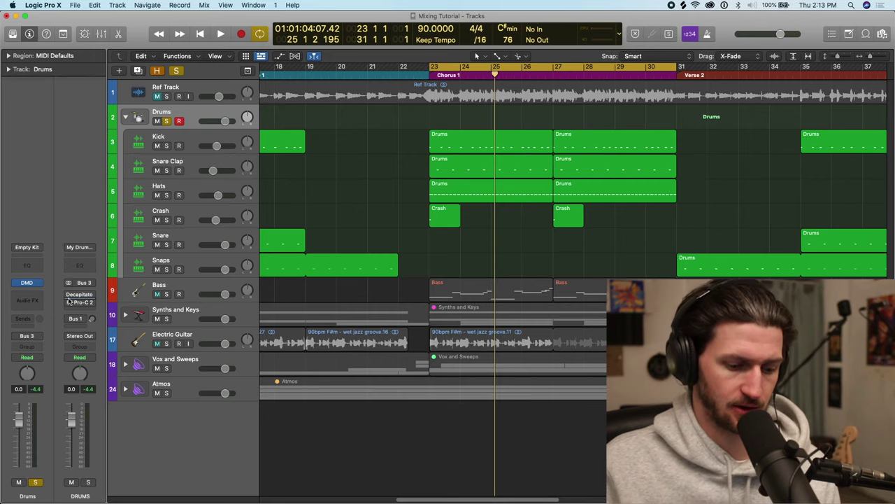
Save the project, open the Mixer in its own window, and enlarge it to fill the screen.
key(super+s)
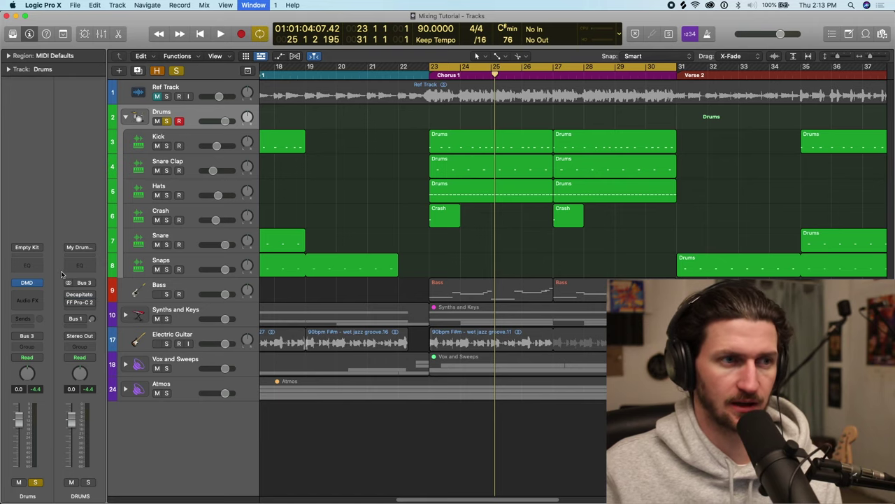
key(x)
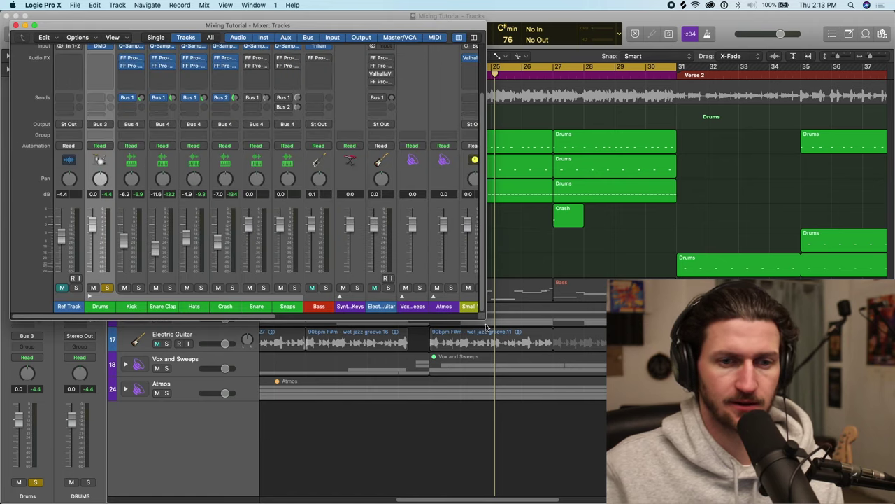
drag(487, 320, 894, 502)
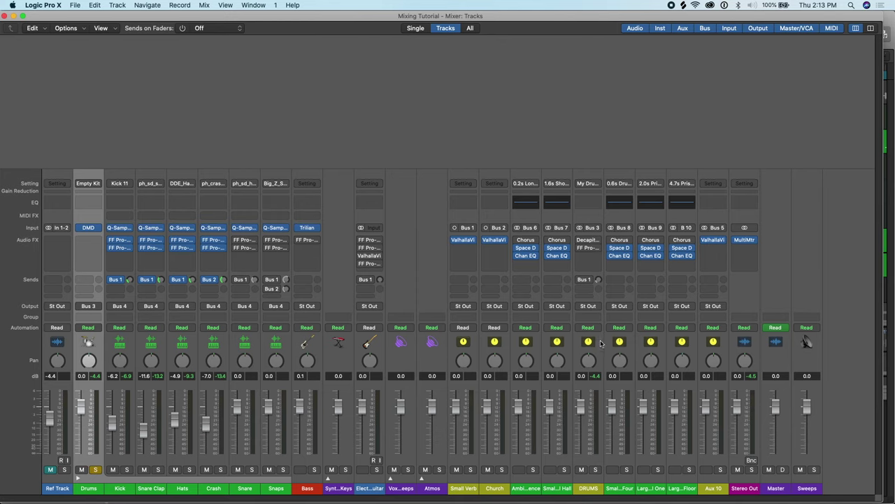
Try the Distortion plug-in on the DRUMS bus, adjusting its Drive to 1.5 dB and varying its Tone.
click(600, 343)
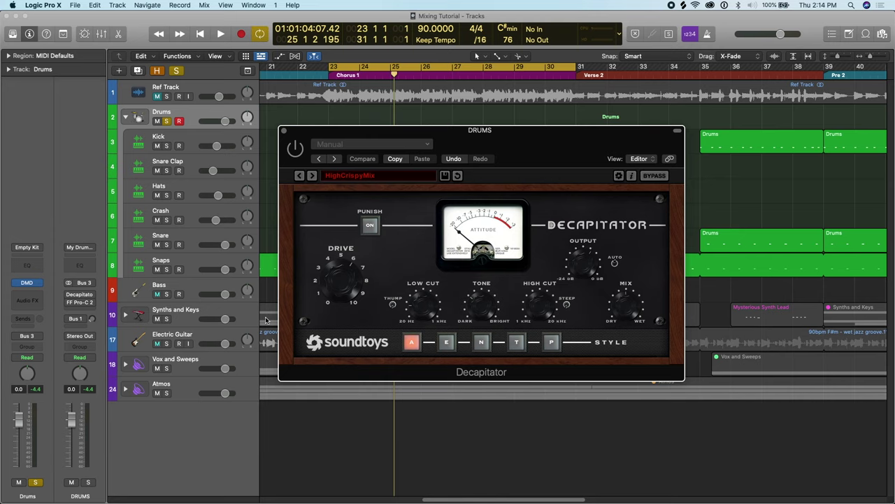
click(89, 309)
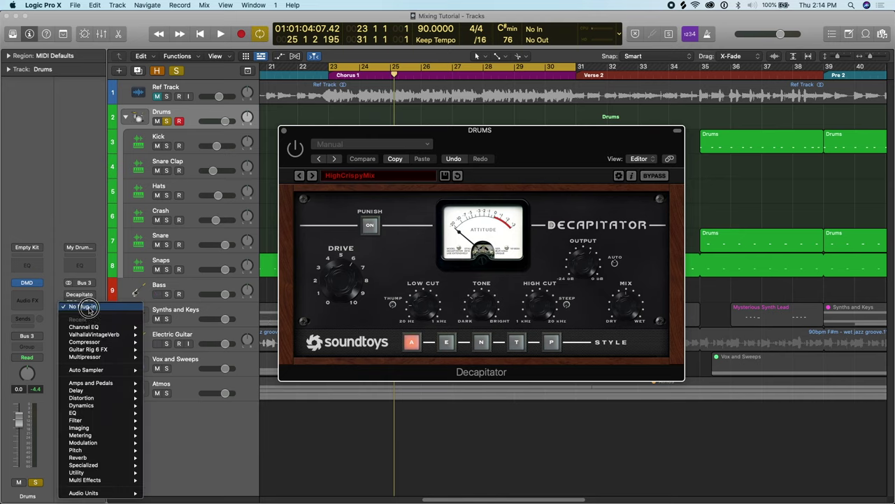
mouse_move(81, 397)
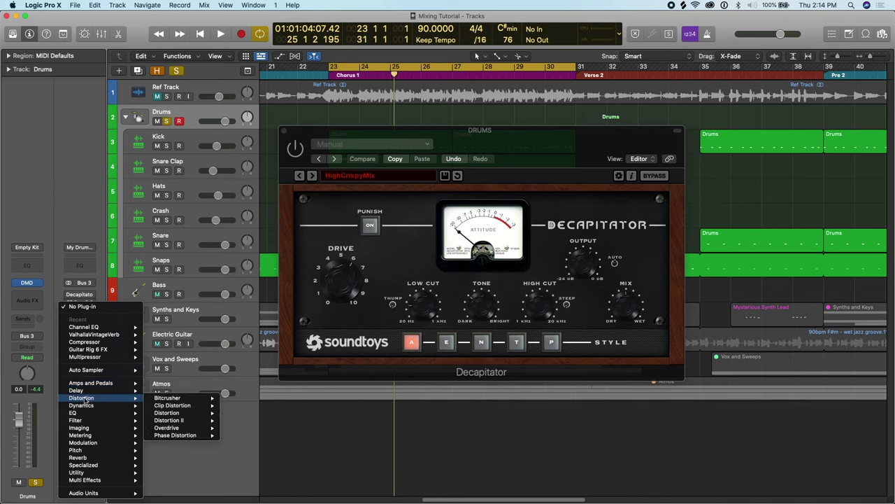
click(168, 411)
drag(317, 220, 317, 229)
drag(317, 263, 320, 239)
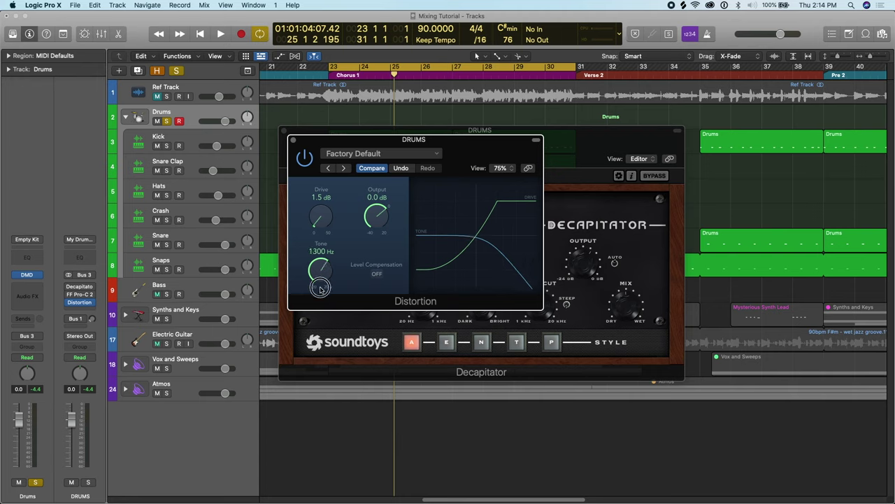
drag(322, 274, 325, 281)
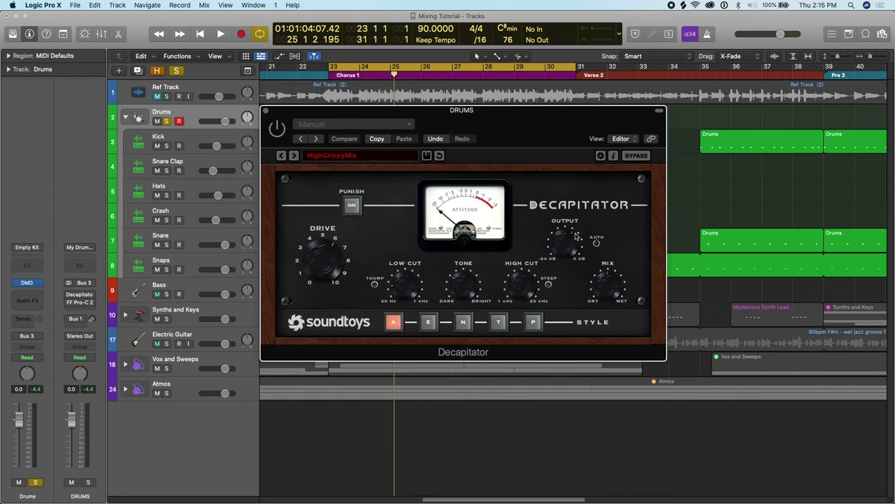
Play Chorus 1 with the DRUMS bus Decapitator bypassed, enable the HighCrispyMix preset's processing, and play the section again.
drag(406, 287, 406, 286)
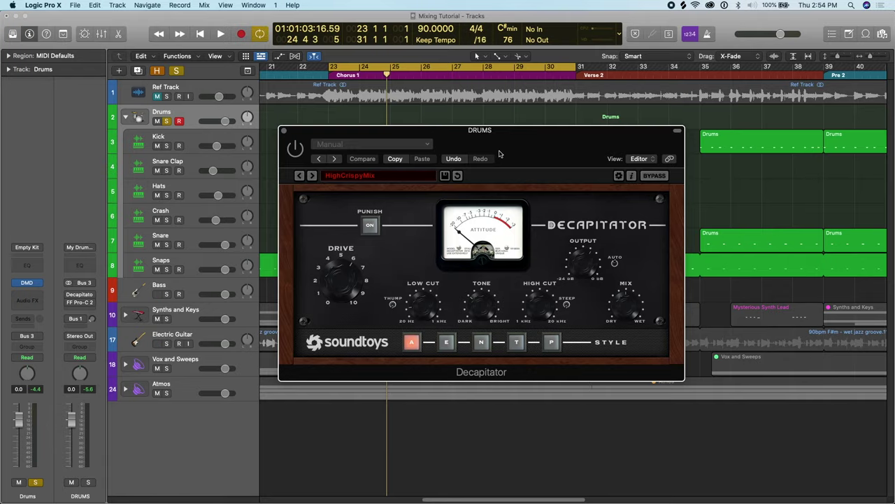
key(space)
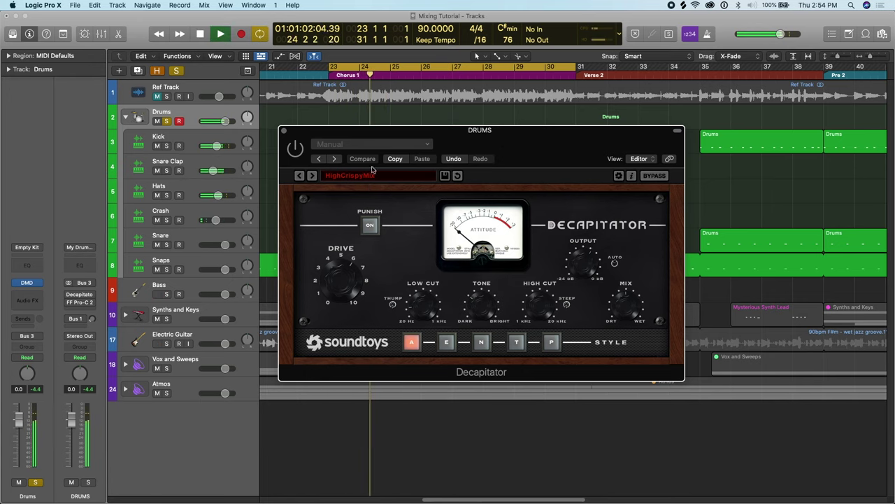
key(space)
click(296, 148)
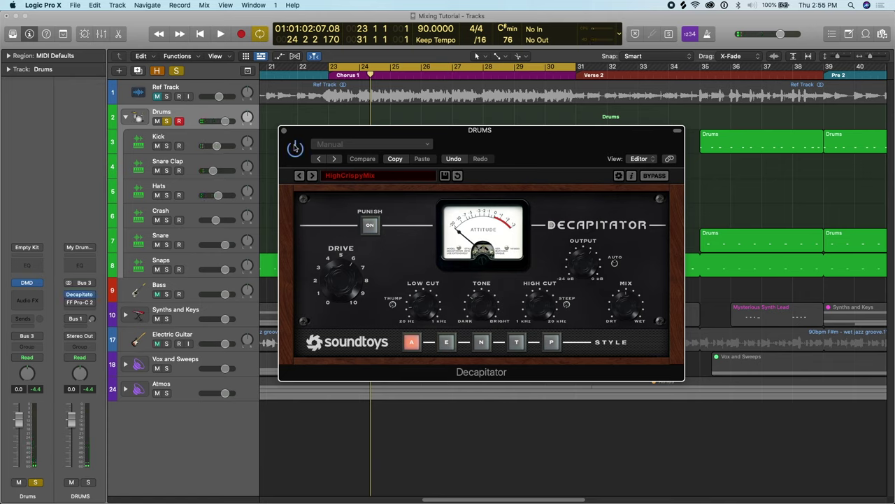
key(space)
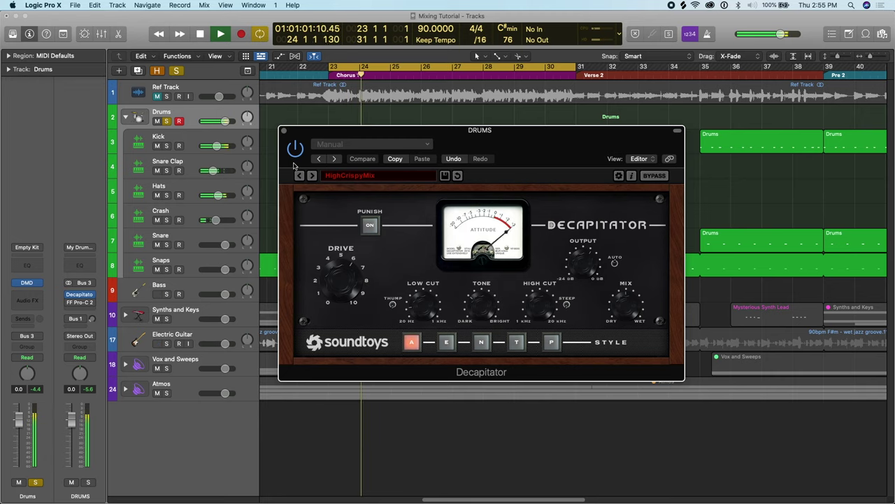
key(space)
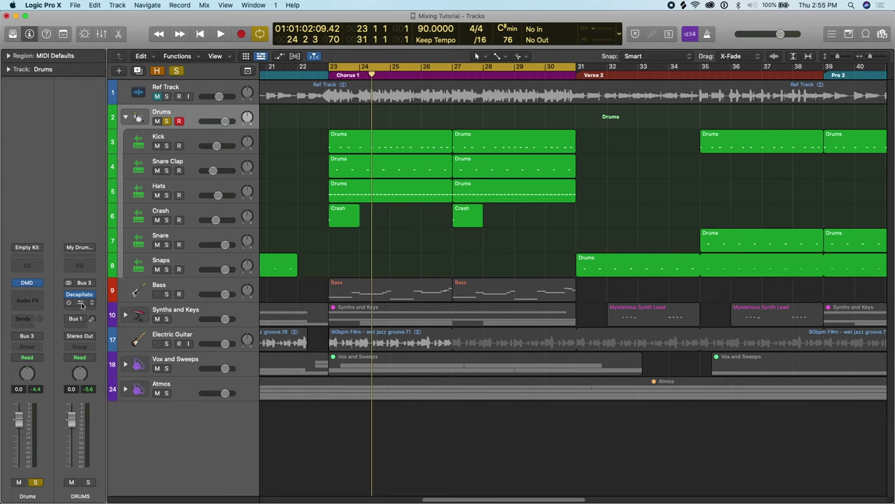
Enable the FF Pro-C 2 compressor on the DRUMS bus, set its Dry Gain to +2.12 dB, and play Chorus 1.
click(79, 302)
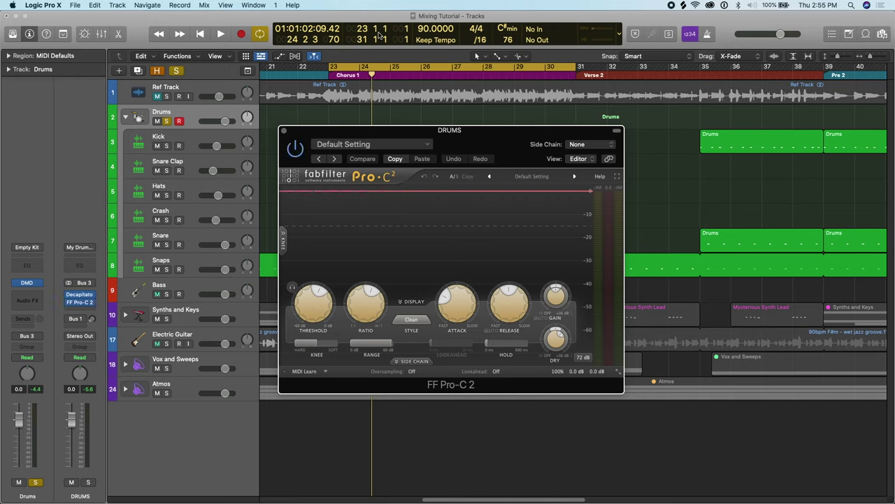
key(space)
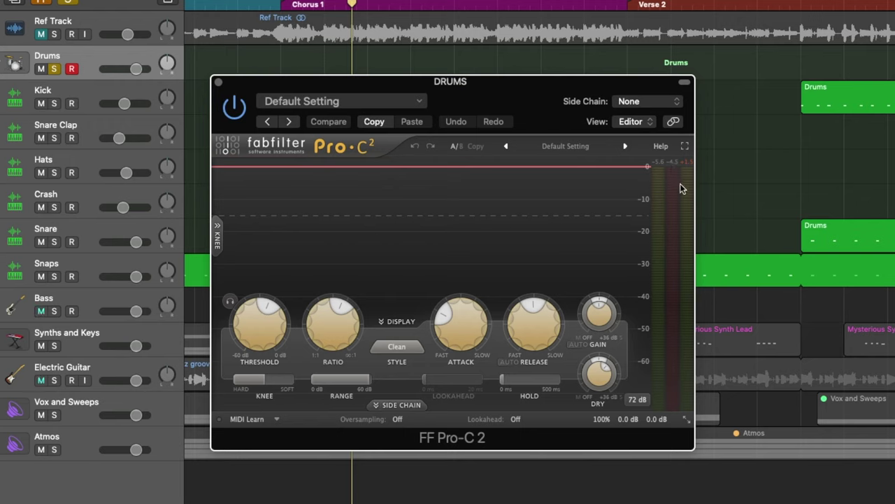
drag(600, 374, 599, 392)
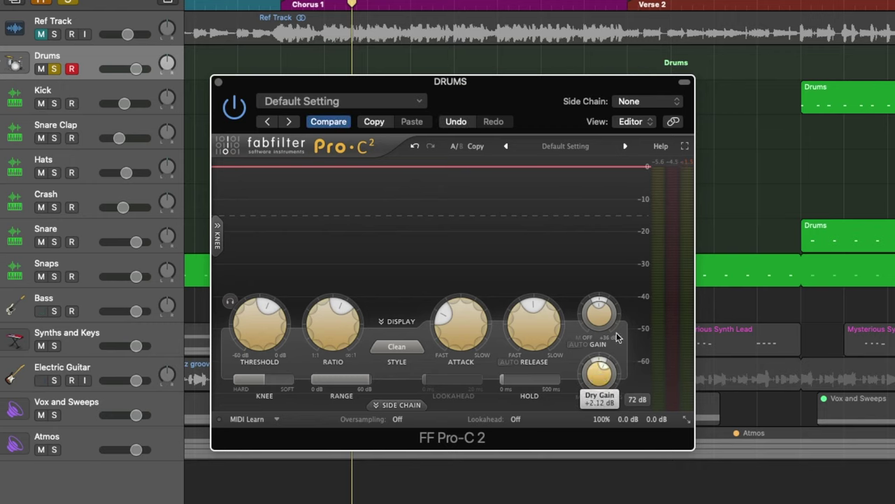
click(703, 169)
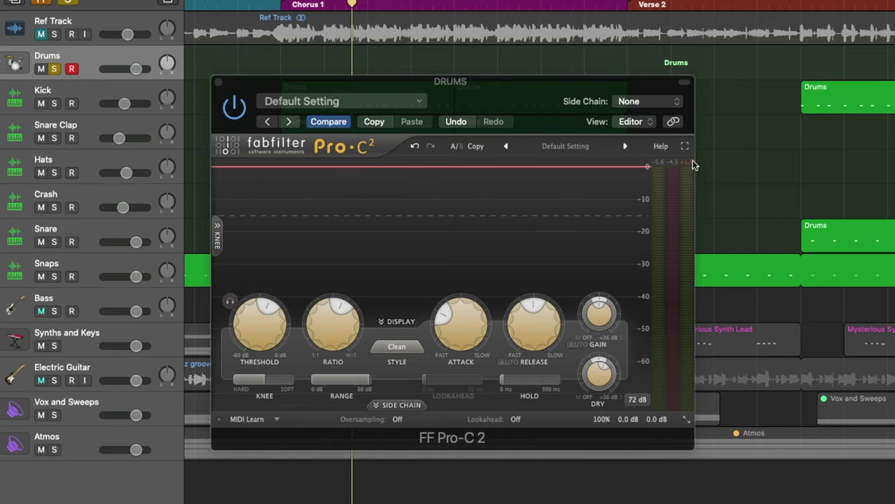
key(space)
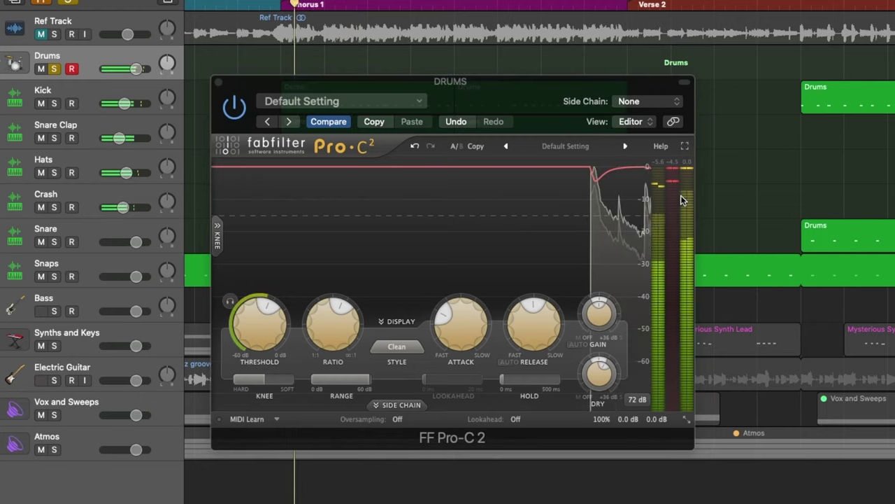
mouse_move(681, 195)
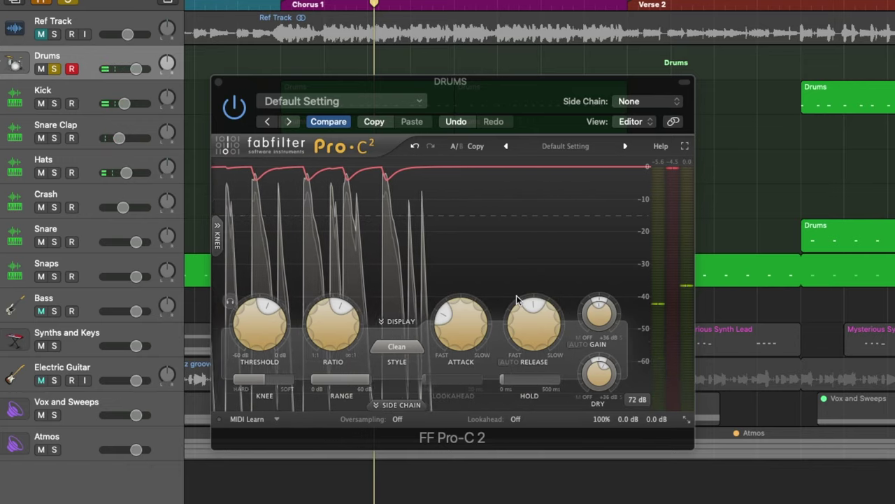
Set the DRUMS bus compressor's Attack to about 2.99 ms, check the Ratio and Threshold, and close the plug-in.
mouse_move(450, 325)
drag(448, 323, 448, 326)
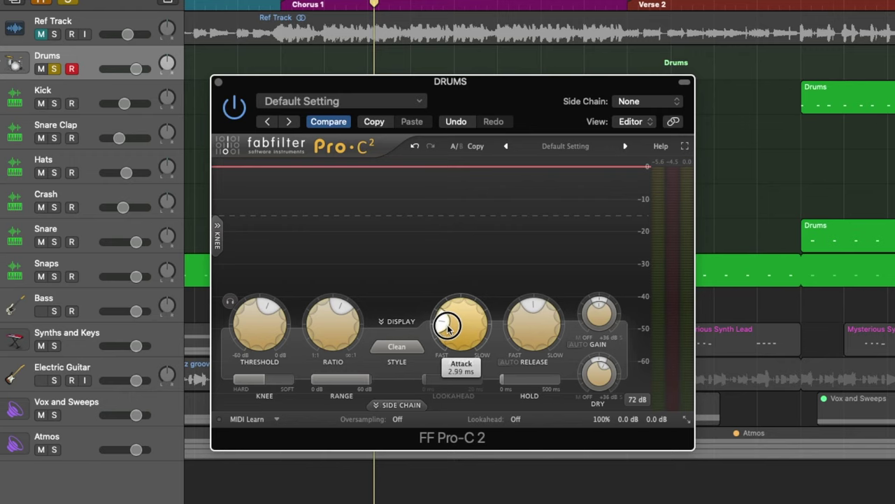
mouse_move(330, 328)
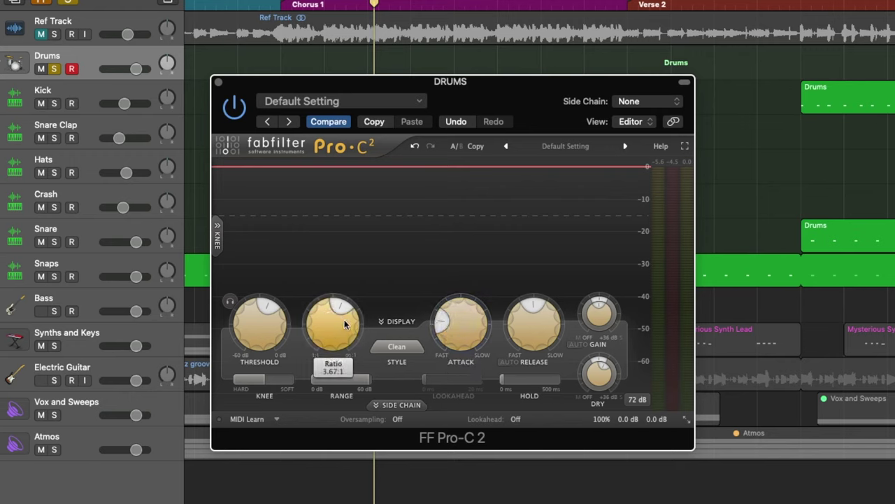
mouse_move(259, 342)
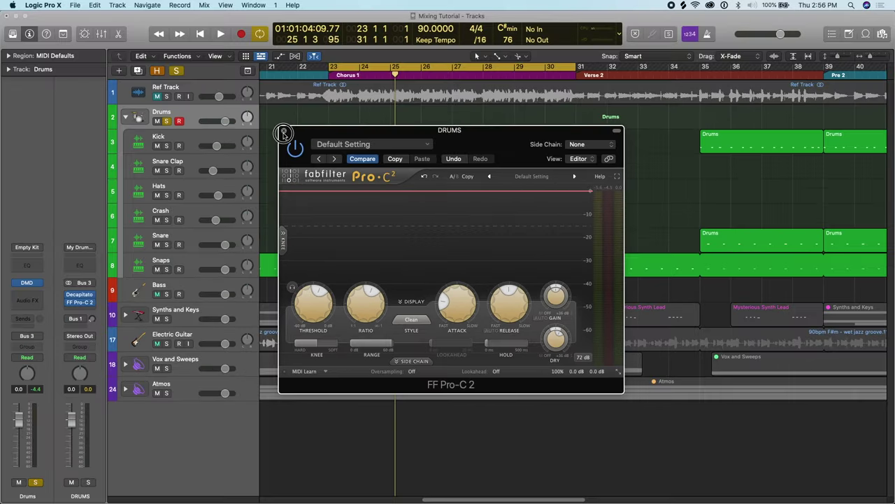
click(283, 133)
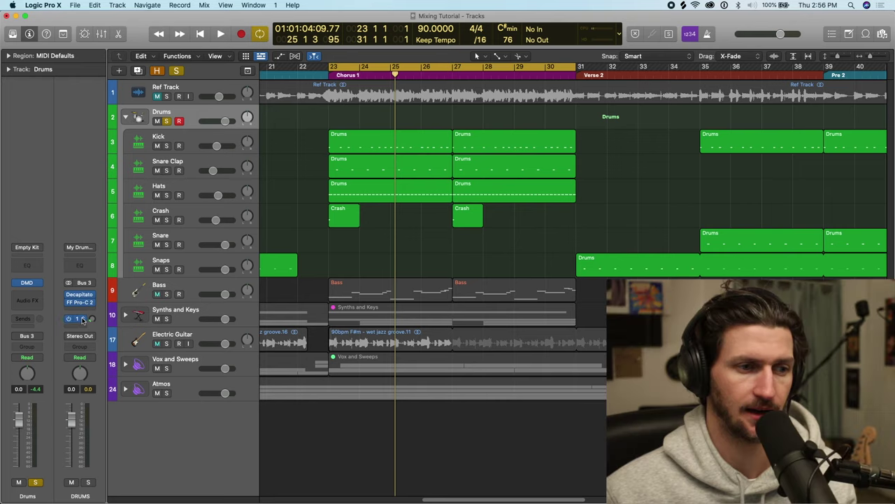
Enable the Bus 1 reverb send on the DRUMS bus and fine-tune its send level while playing Chorus 1.
click(77, 318)
click(105, 308)
drag(92, 319, 93, 319)
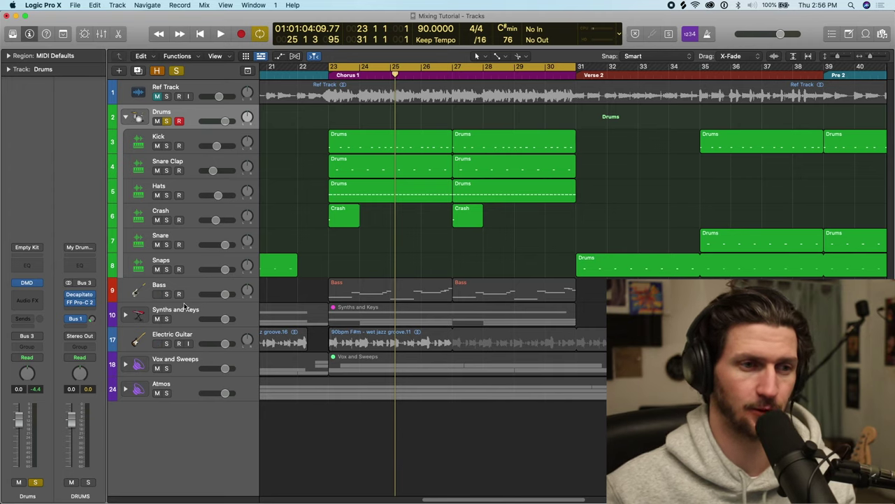
key(space)
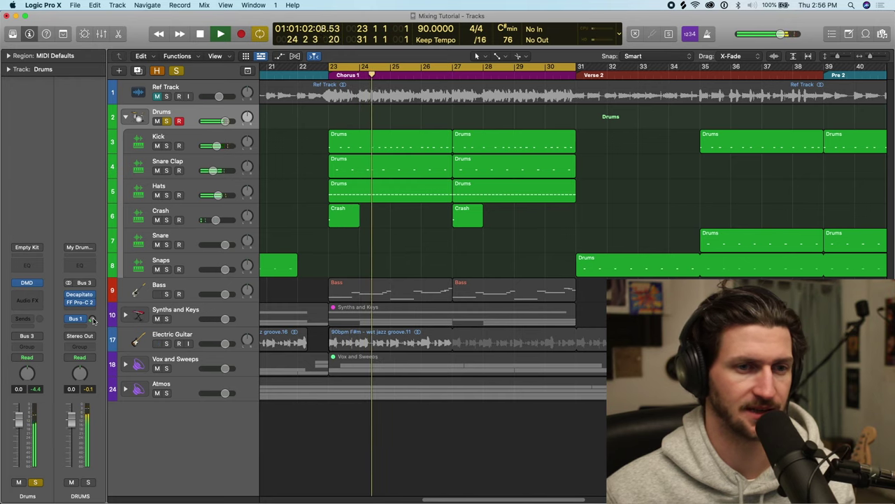
mouse_move(92, 319)
mouse_down()
mouse_move(101, 280)
mouse_move(92, 319)
mouse_up()
key(space)
Lower the Crash volume slightly, clear the channel peak readings, and replay the drums to check their level.
drag(220, 221, 212, 226)
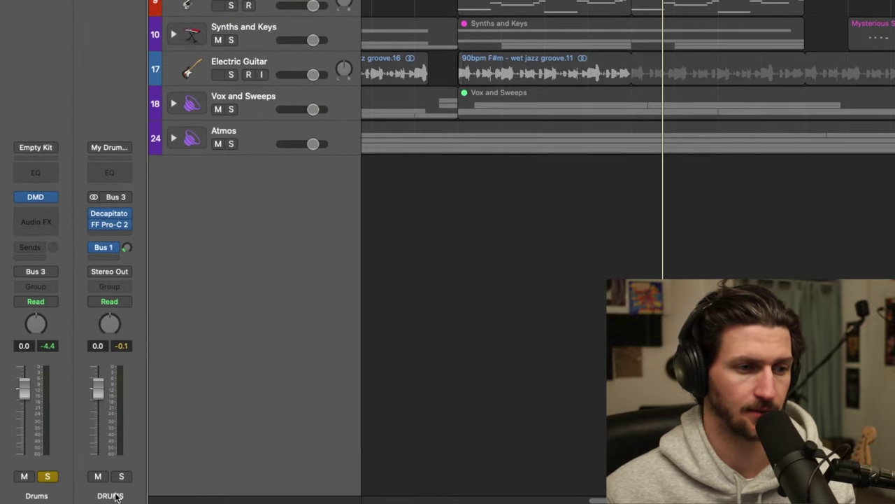
click(122, 348)
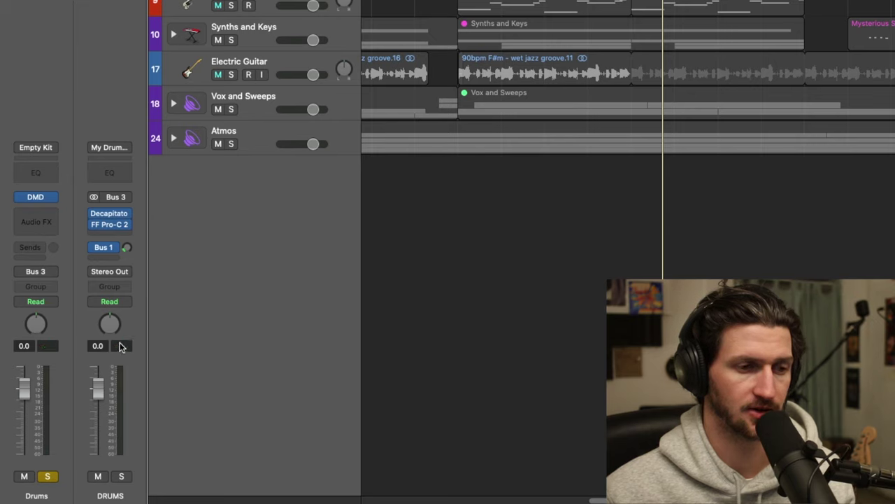
key(space)
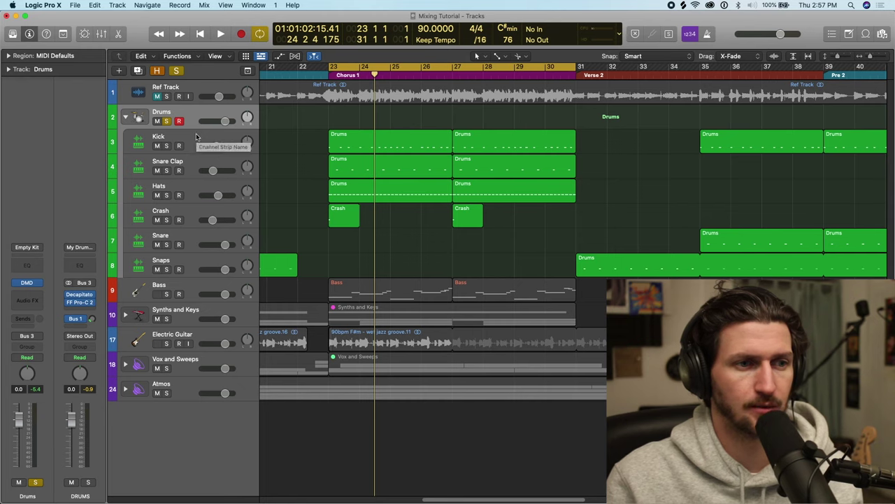
Select the tracks inside the Drums stack and collapse the stack into a single track.
click(197, 139)
shift+click(202, 257)
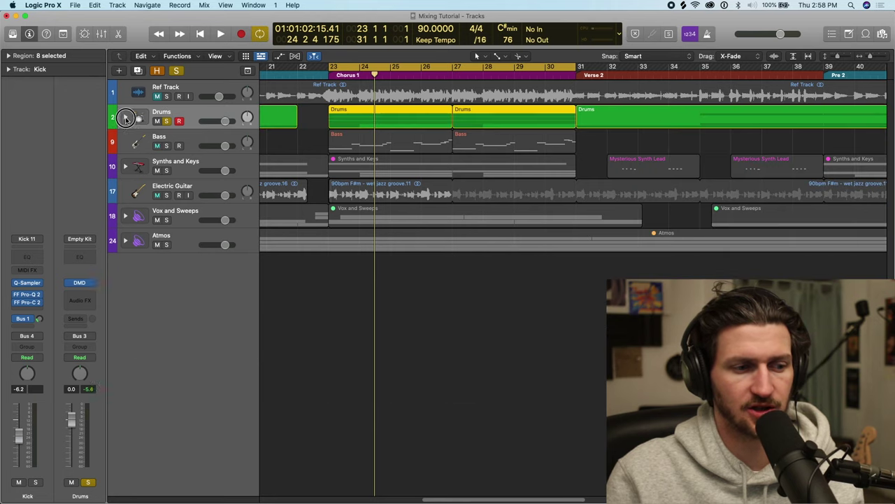
click(126, 118)
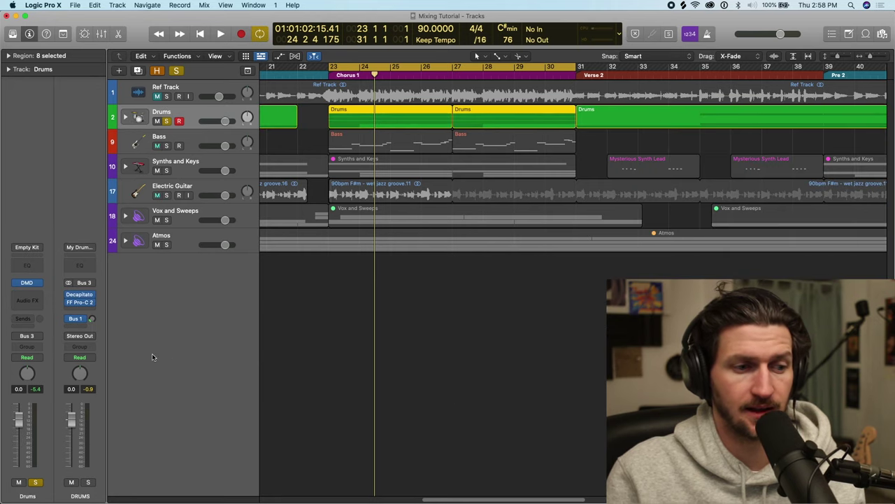
Lower the DRUMS bus fader to -4.4 dB and play Chorus 1 to check the drum level.
drag(72, 423, 73, 439)
key(space)
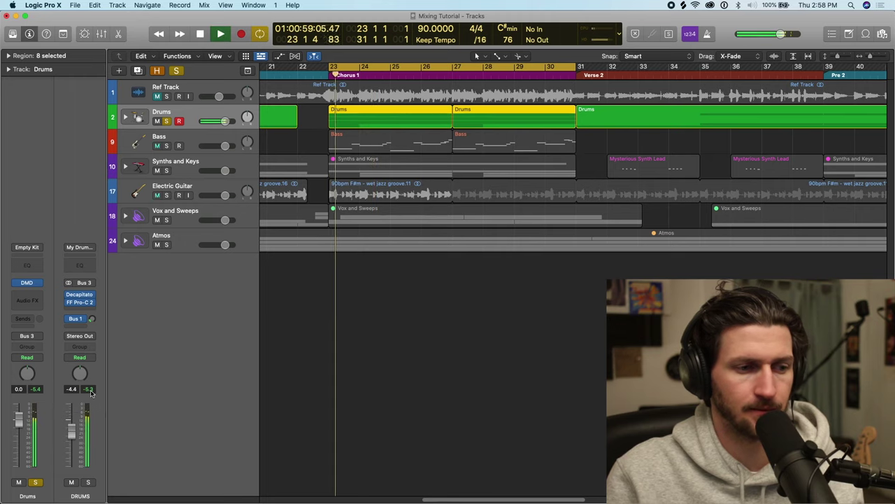
key(space)
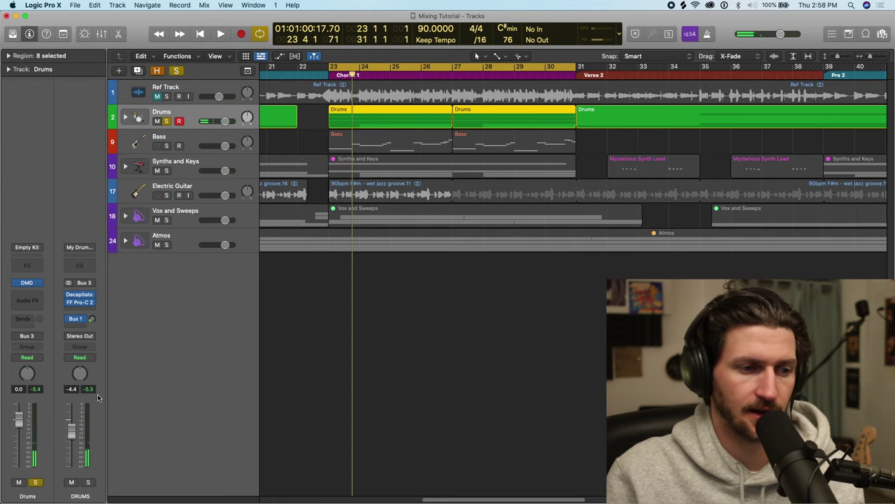
key(space)
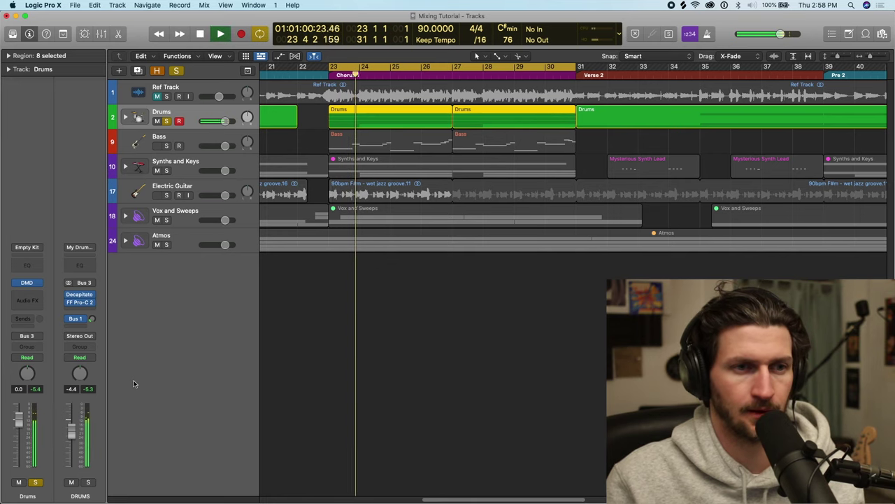
key(space)
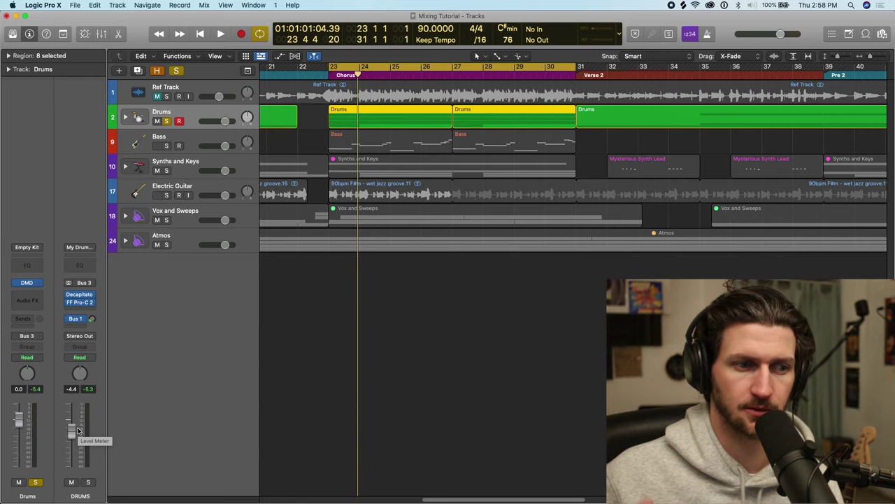
key(space)
Try adding the tracks from Bass through Atmos to the soloed Drums, and clear those added solos again.
click(167, 146)
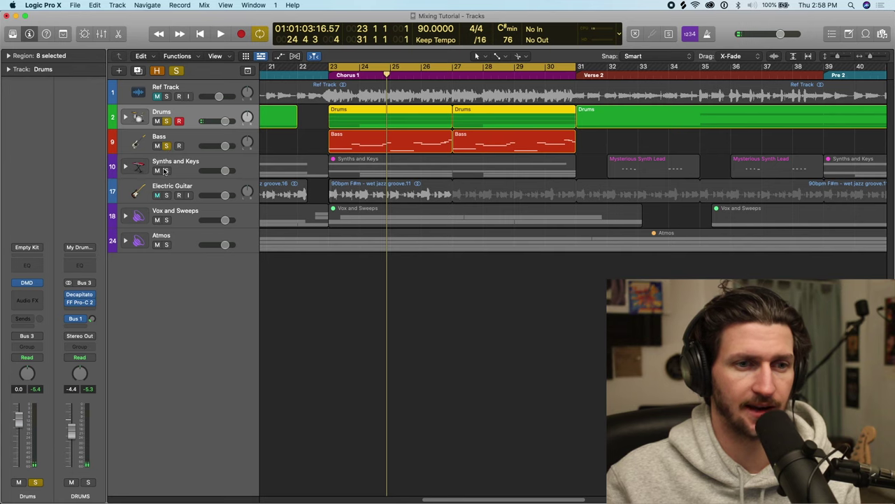
click(167, 169)
click(166, 195)
click(167, 220)
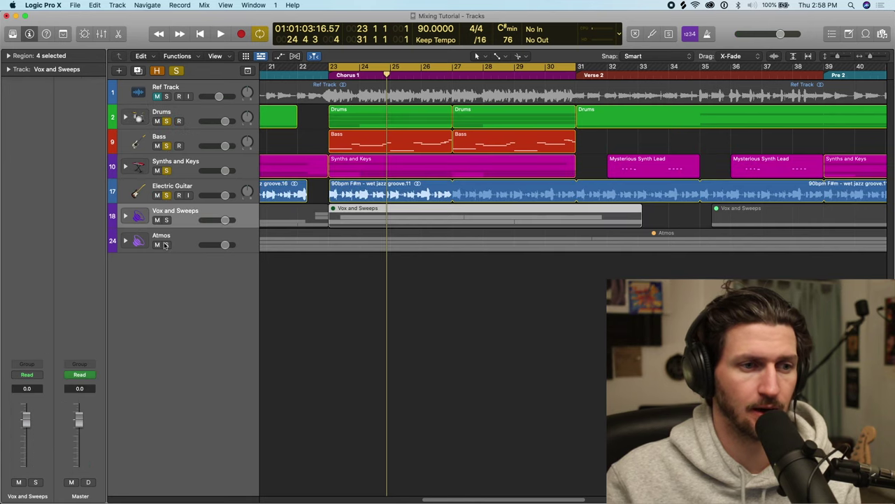
click(167, 244)
click(166, 145)
drag(168, 146, 166, 244)
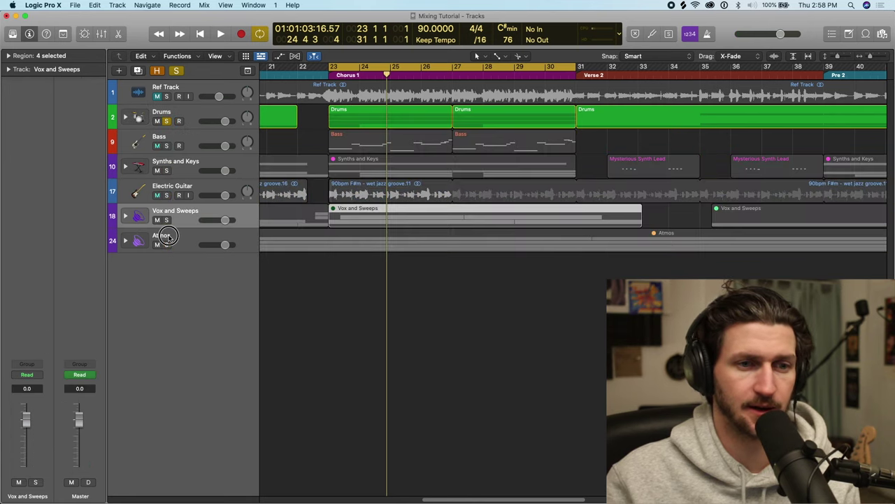
Solo the Bass with the Drums and lower its volume to about -14.4 dB while playing Chorus 1.
click(187, 137)
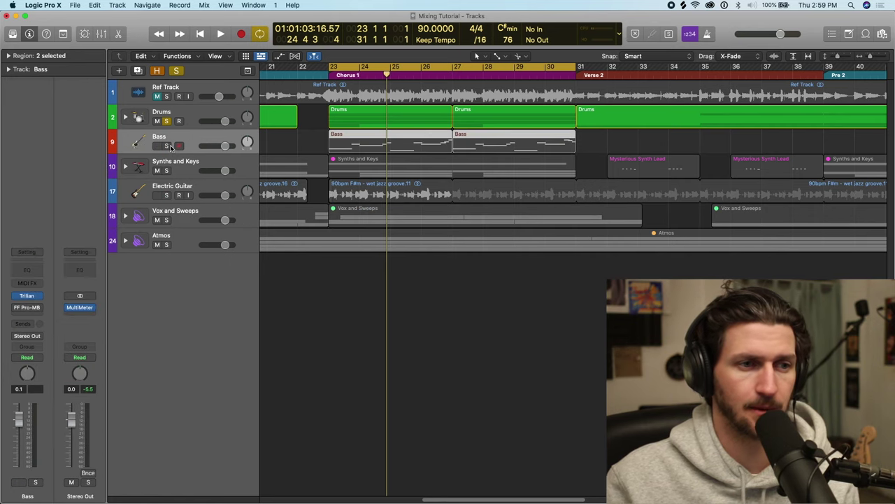
click(166, 146)
drag(225, 146, 213, 146)
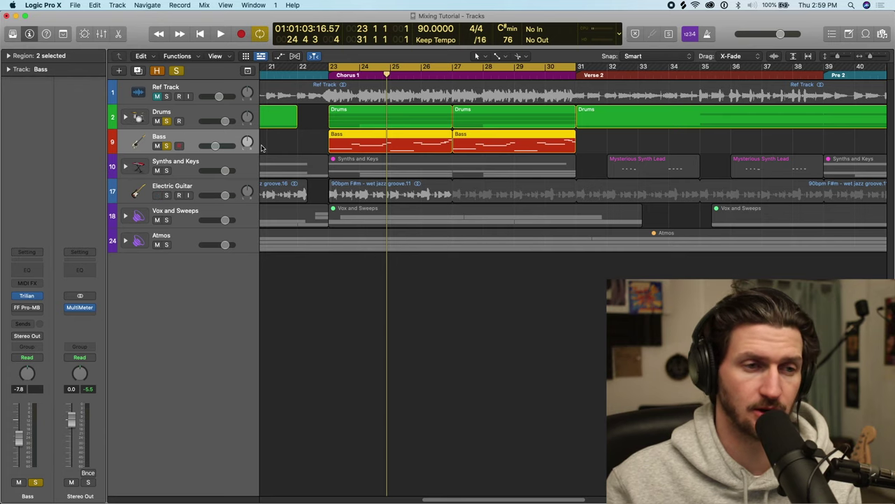
key(space)
drag(215, 146, 231, 144)
drag(213, 145, 203, 145)
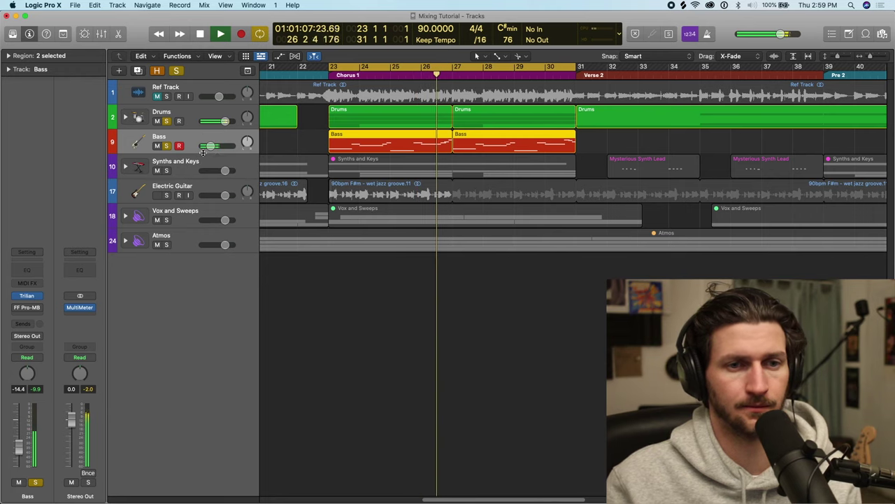
Raise the Bass track's volume to -11.8 dB while playing it against the drums in Chorus 1.
drag(208, 146, 219, 147)
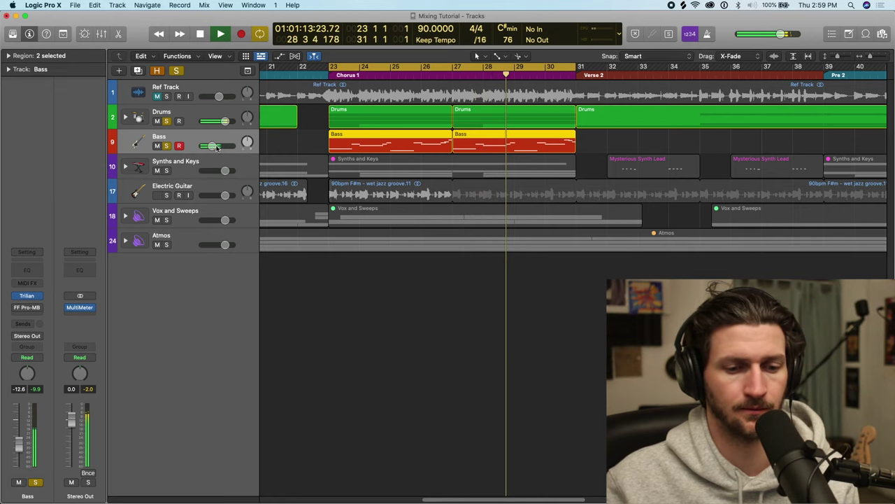
drag(218, 147, 212, 146)
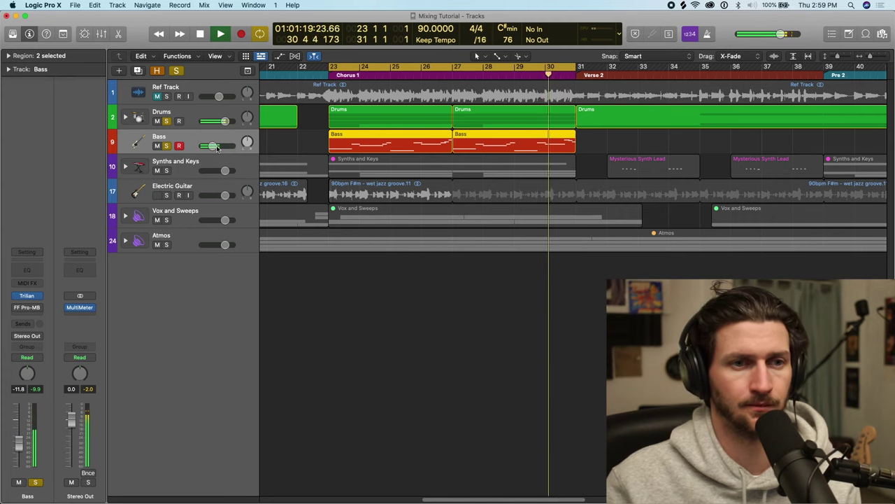
key(space)
drag(212, 145, 214, 146)
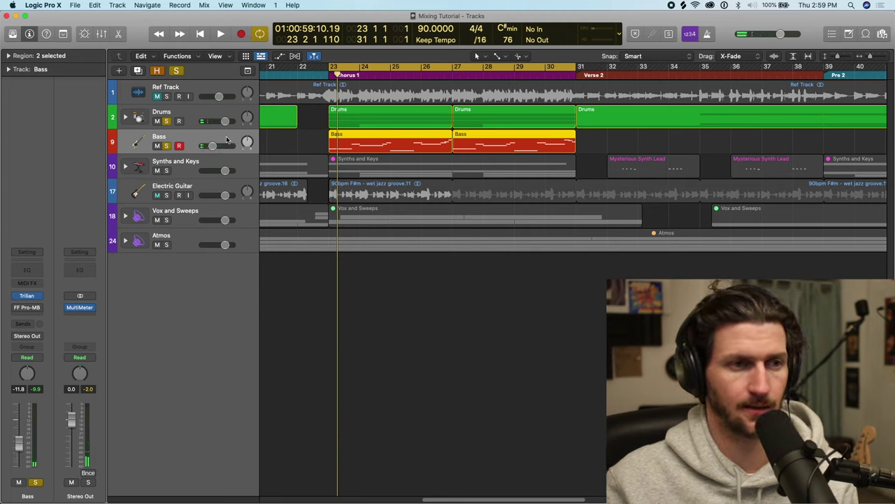
Check the Bass track's Trilian instrument and insert the FabFilter FF Pro-Q 2 equalizer on the track.
click(27, 297)
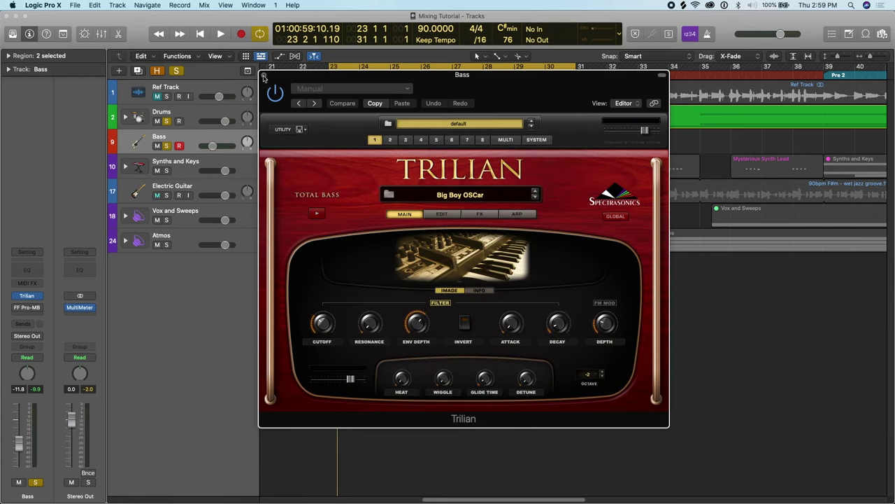
click(263, 76)
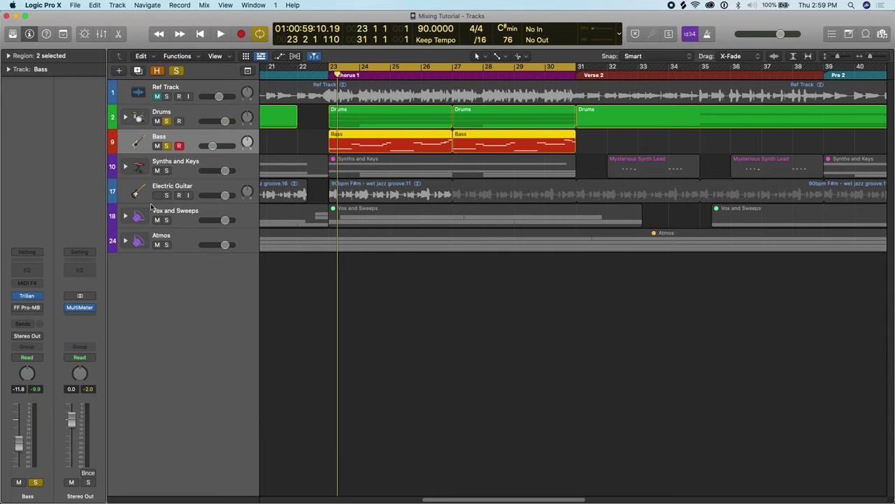
click(37, 317)
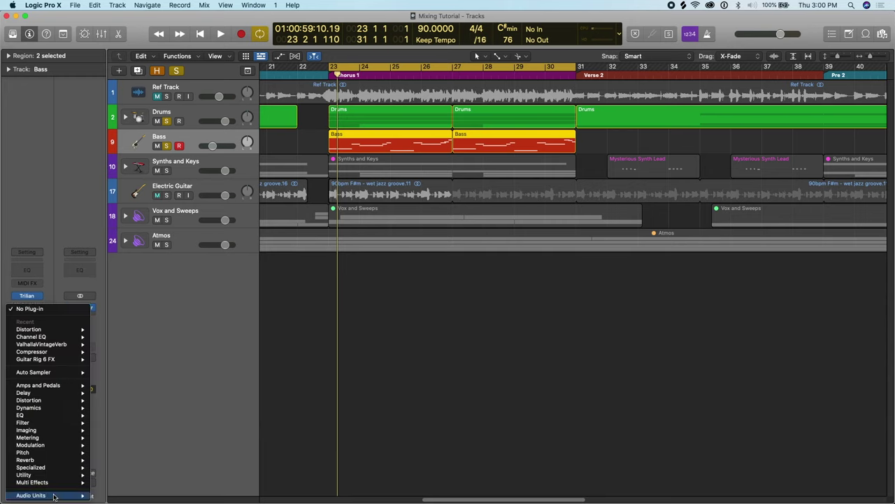
mouse_move(55, 495)
mouse_move(128, 465)
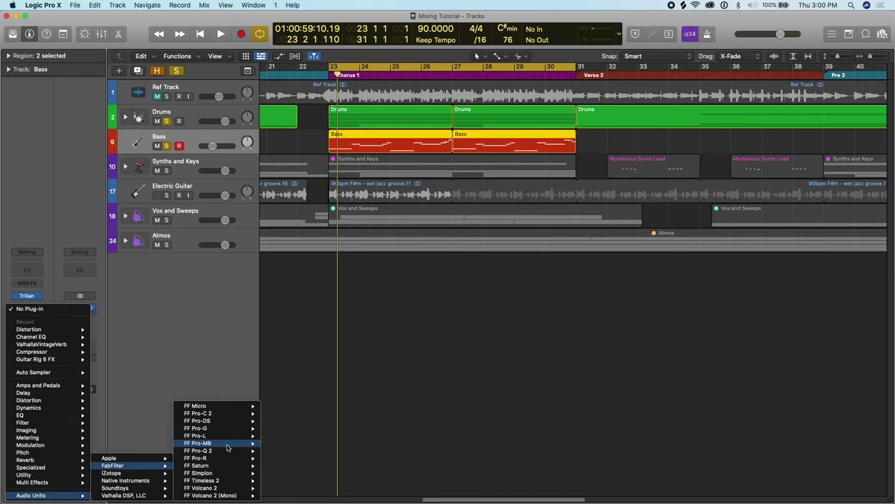
mouse_move(231, 451)
click(288, 452)
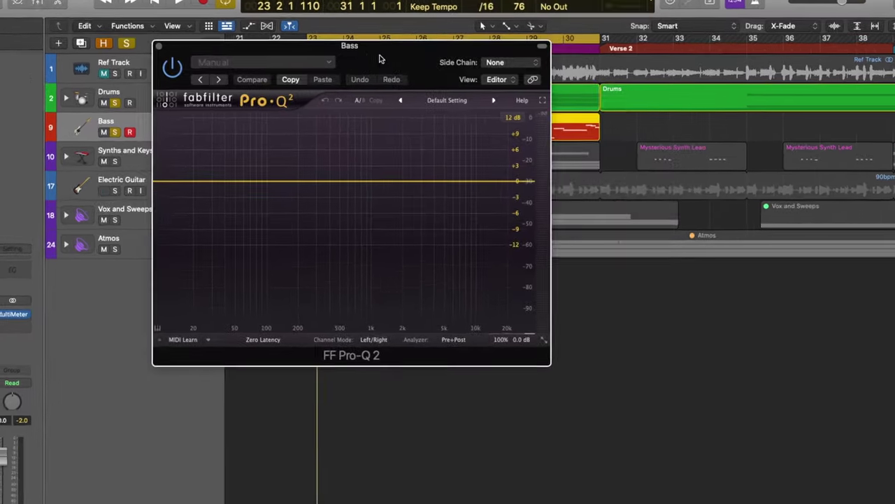
Add a Low Cut band at 27 Hz to the bass equalizer.
click(263, 190)
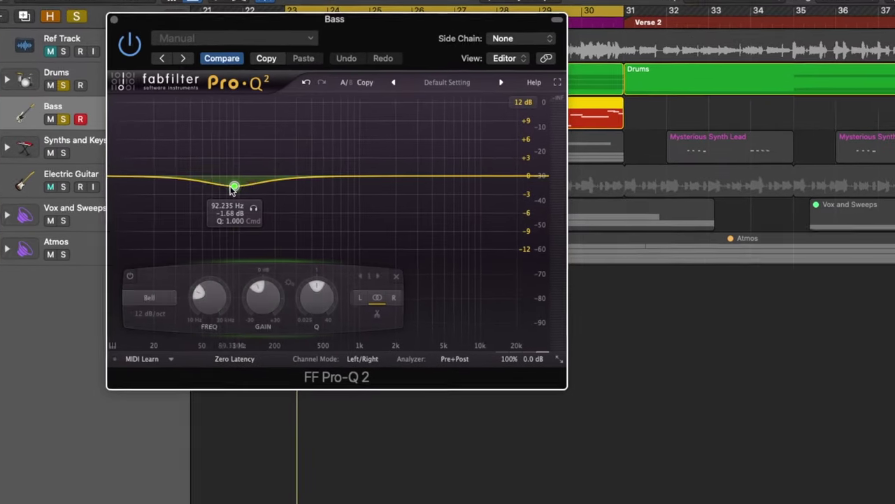
click(190, 287)
click(169, 341)
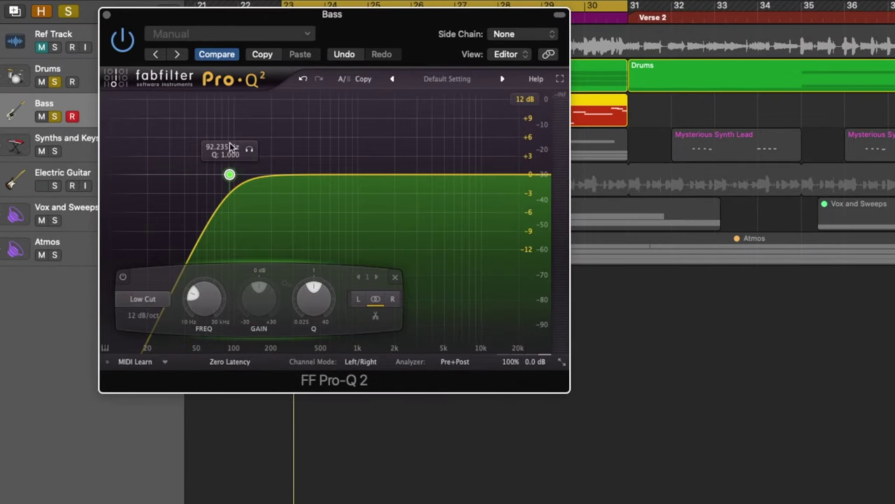
drag(251, 153, 181, 148)
click(252, 152)
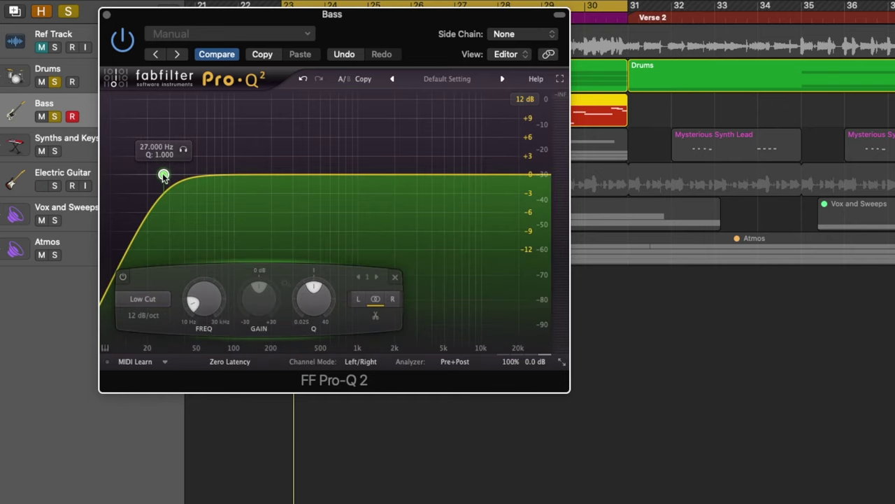
Set the bass low cut's slope to 18 dB/oct and lower its frequency to about 25 Hz.
click(144, 315)
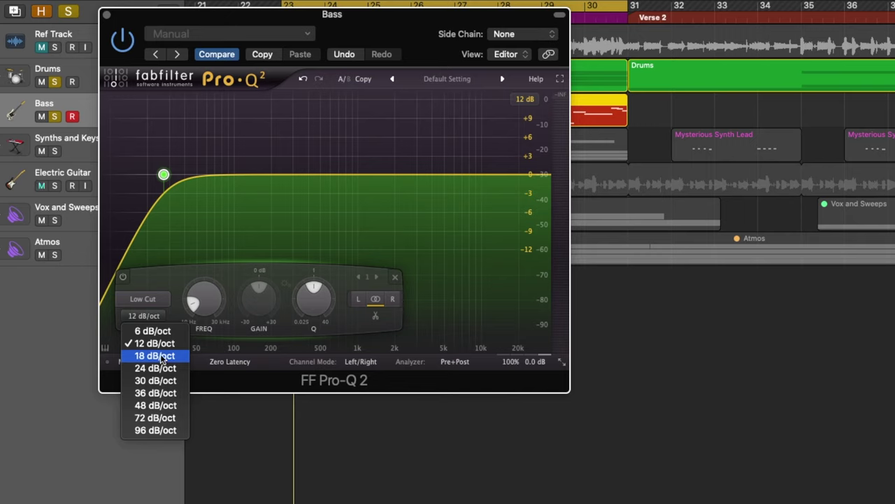
click(161, 357)
drag(164, 174, 160, 176)
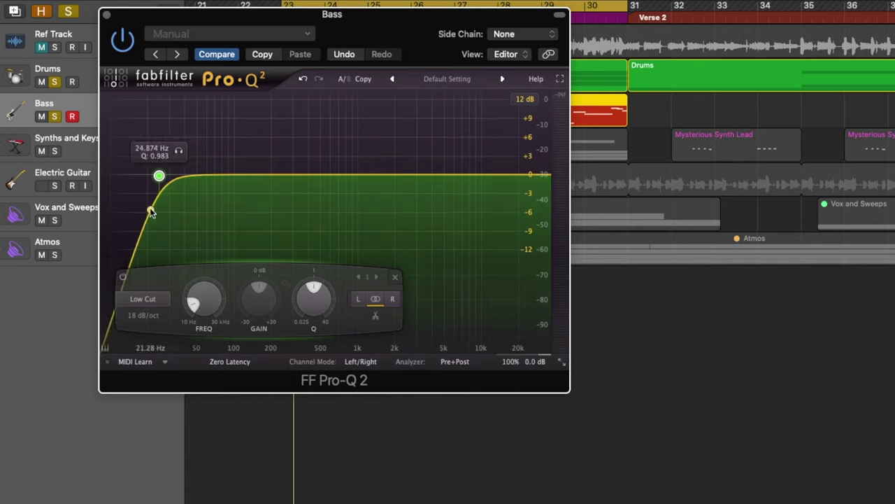
Turn off the Drums solo and raise the low cut to about 28 Hz while auditioning the bass alone.
click(56, 82)
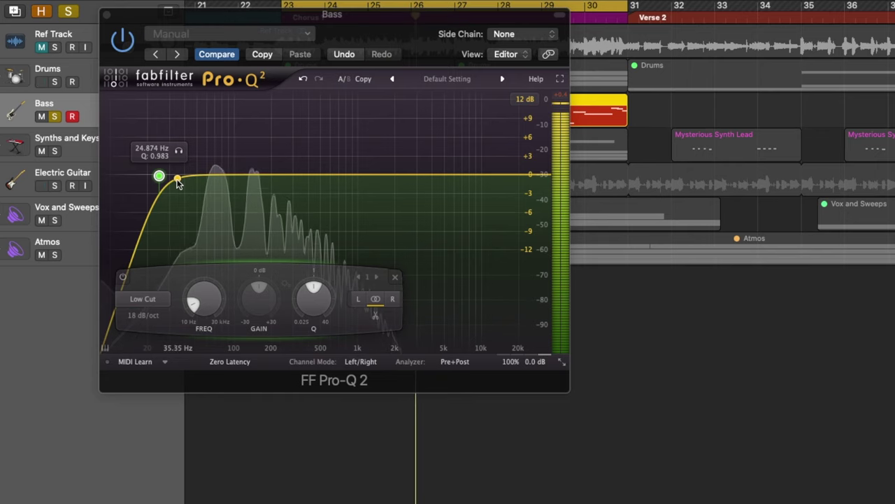
mouse_move(165, 180)
mouse_down()
mouse_move(209, 174)
mouse_move(154, 174)
mouse_move(165, 174)
mouse_up()
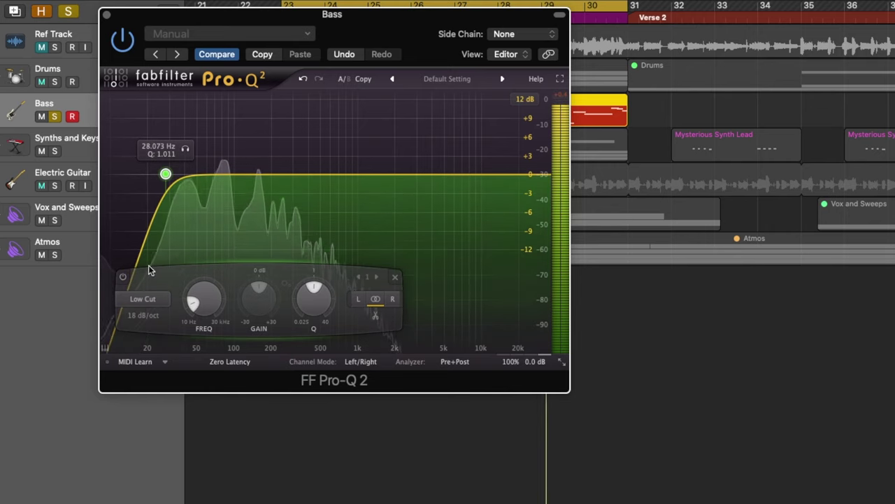
key(space)
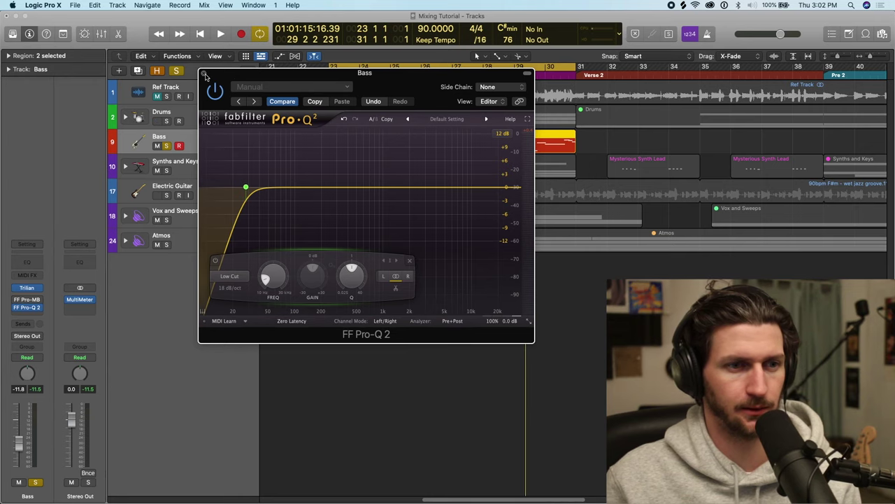
click(205, 74)
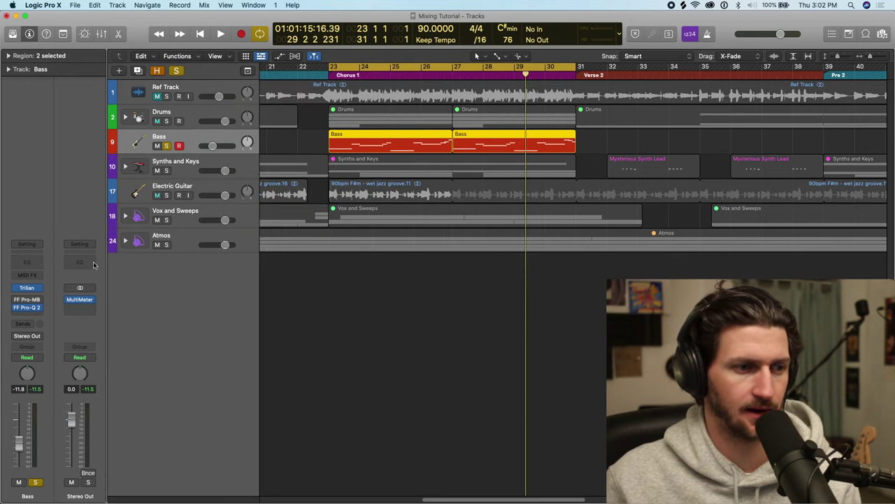
Move FF Pro-Q 2 ahead of FF Pro-MB in the Bass insert chain and open FF Pro-MB.
drag(29, 307, 30, 299)
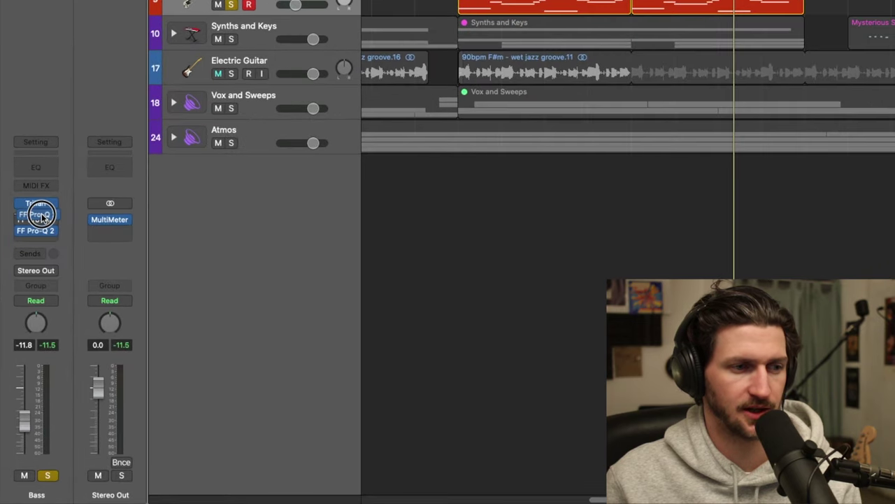
drag(42, 216, 41, 219)
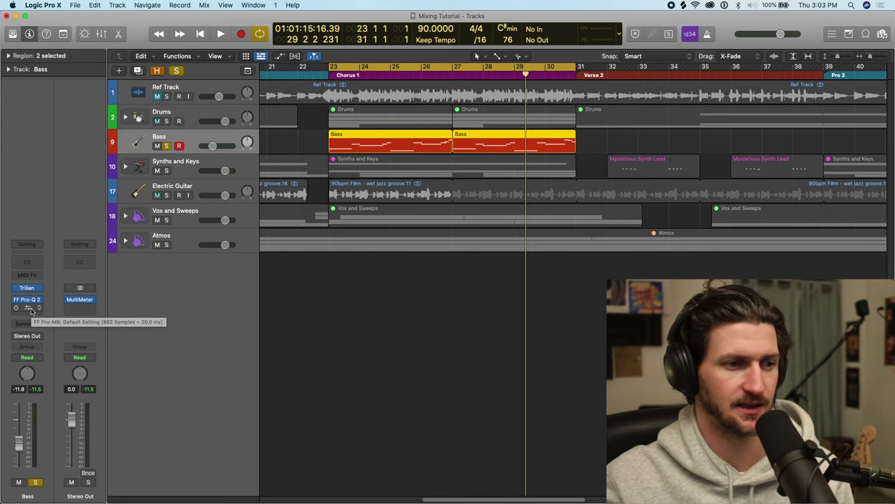
click(31, 310)
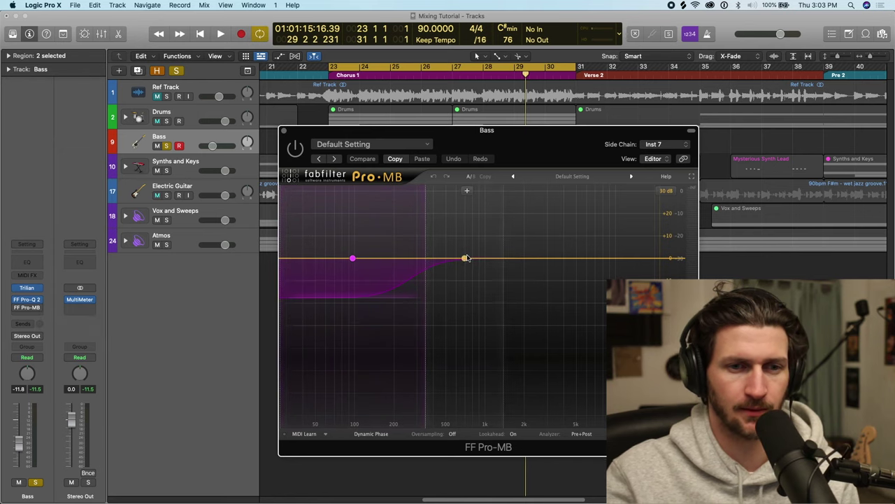
Try a second, mid-range band in Pro-MB with wider crossovers and different gain levels, and delete it.
click(524, 257)
drag(485, 257, 455, 257)
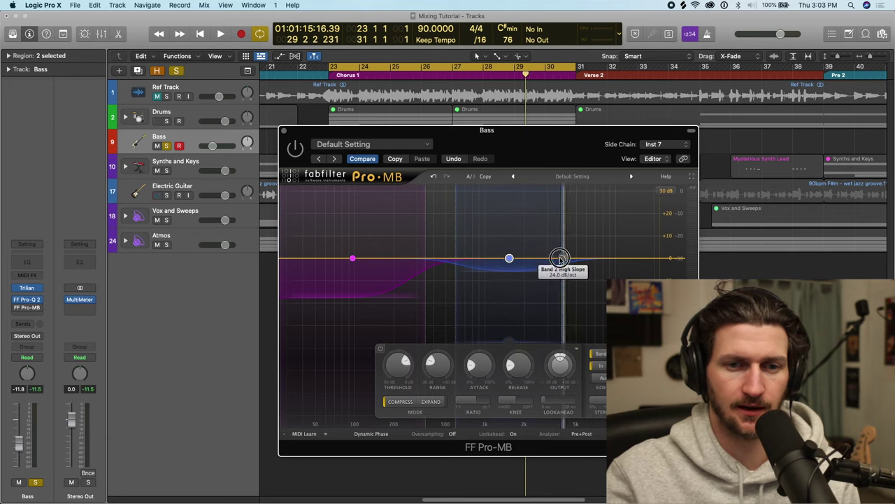
drag(563, 257, 569, 258)
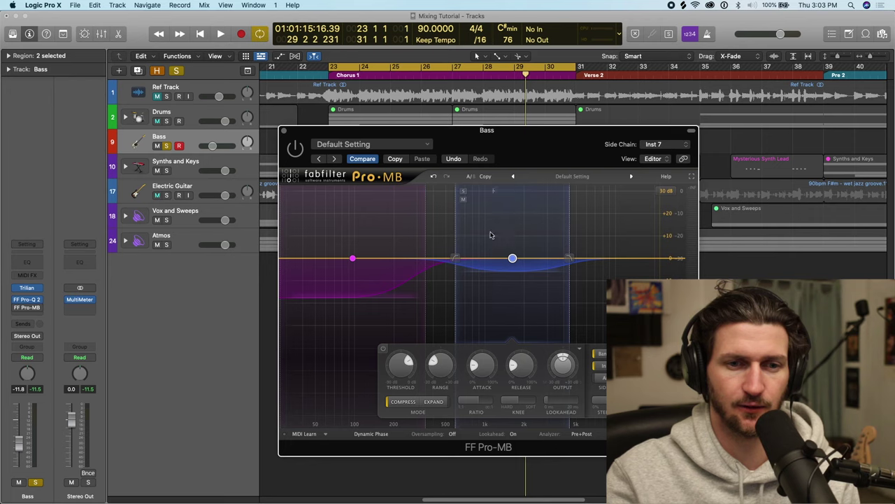
drag(512, 258, 512, 230)
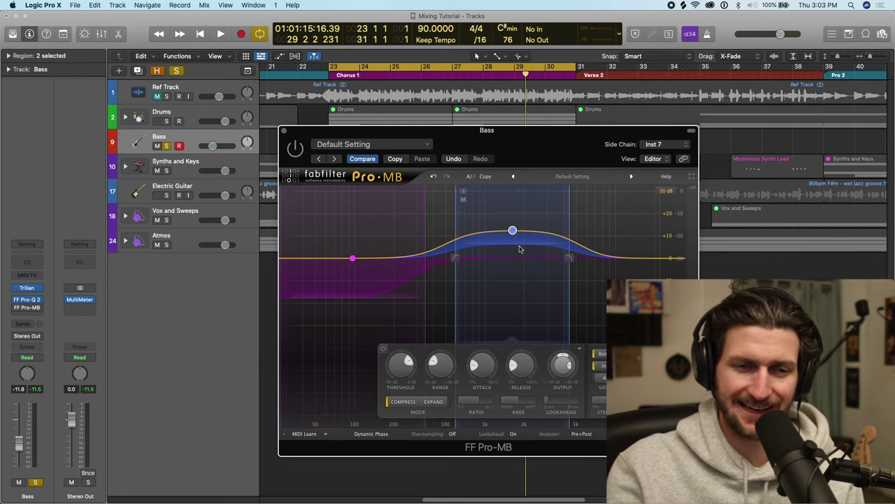
drag(513, 231, 513, 244)
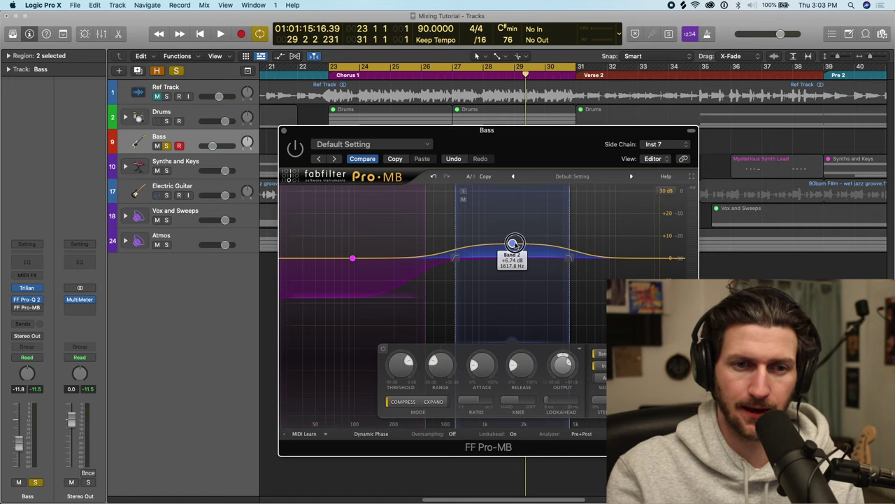
drag(513, 243, 514, 256)
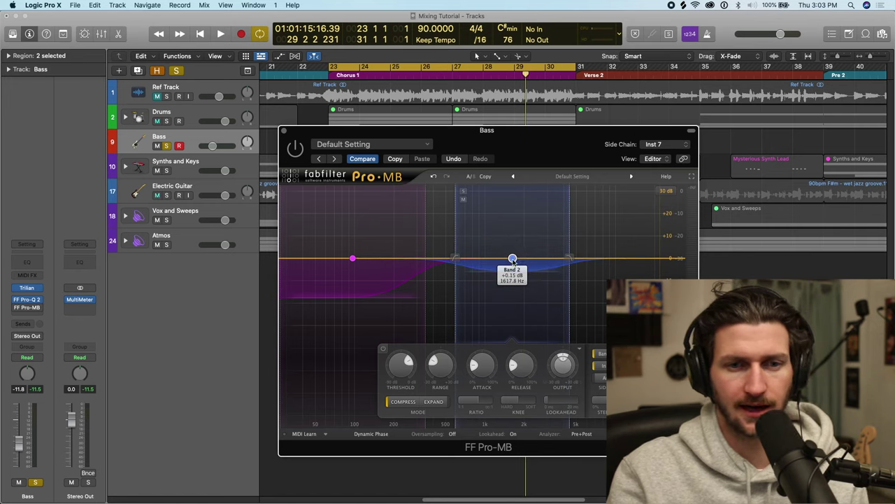
key(Delete)
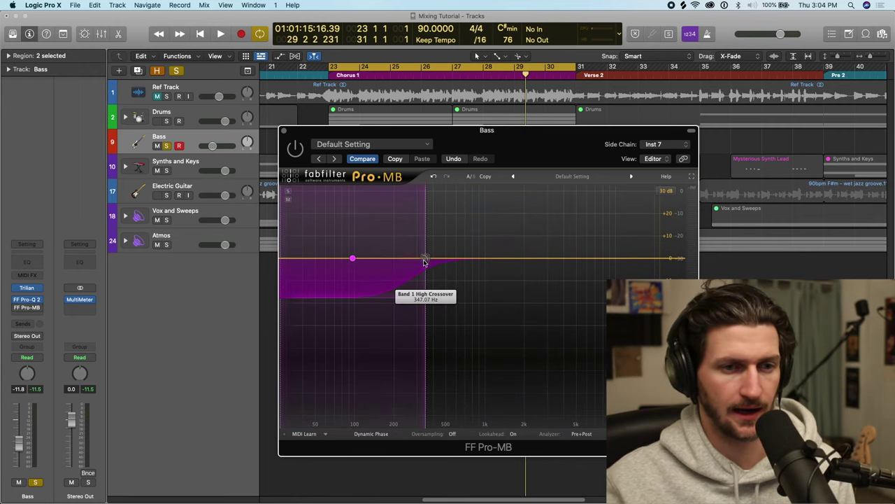
Examine Pro-MB's side chain source options and the low band's external side chain setting.
mouse_move(422, 264)
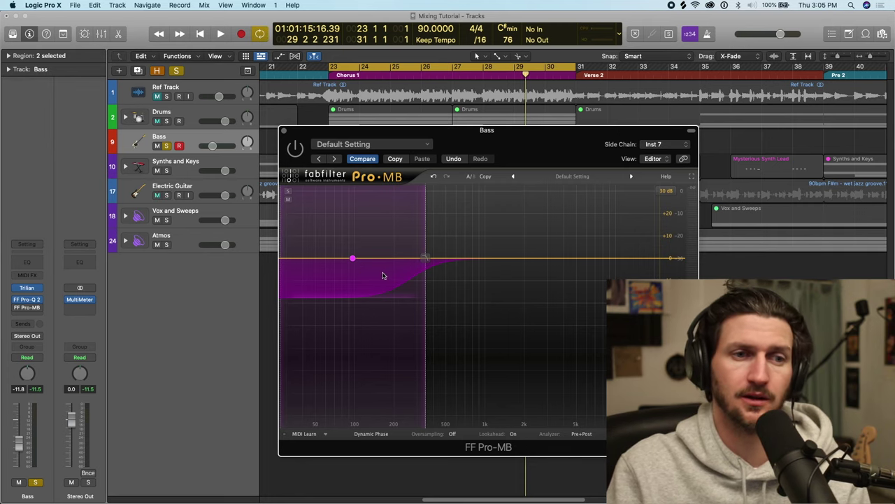
drag(359, 132, 282, 117)
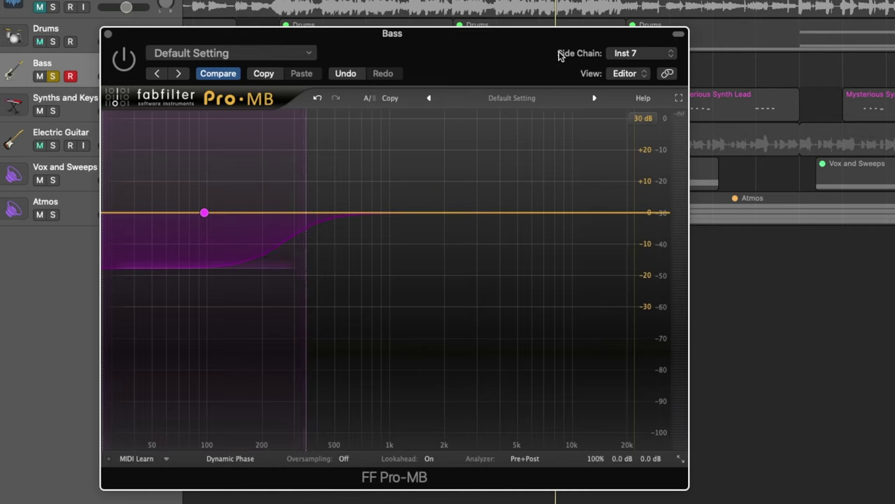
click(646, 55)
mouse_move(643, 95)
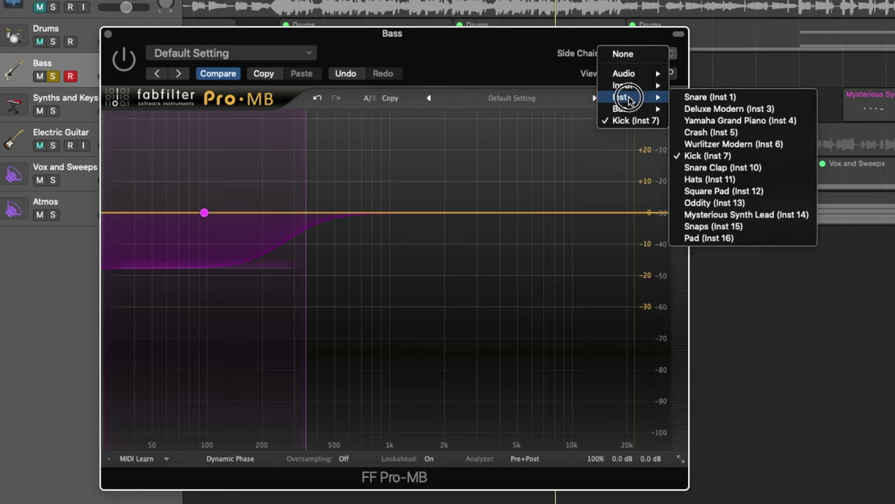
click(560, 63)
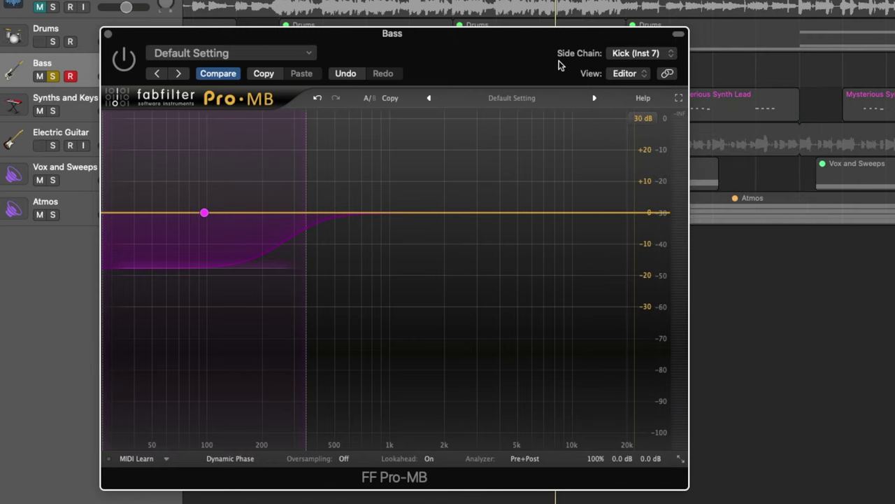
click(622, 55)
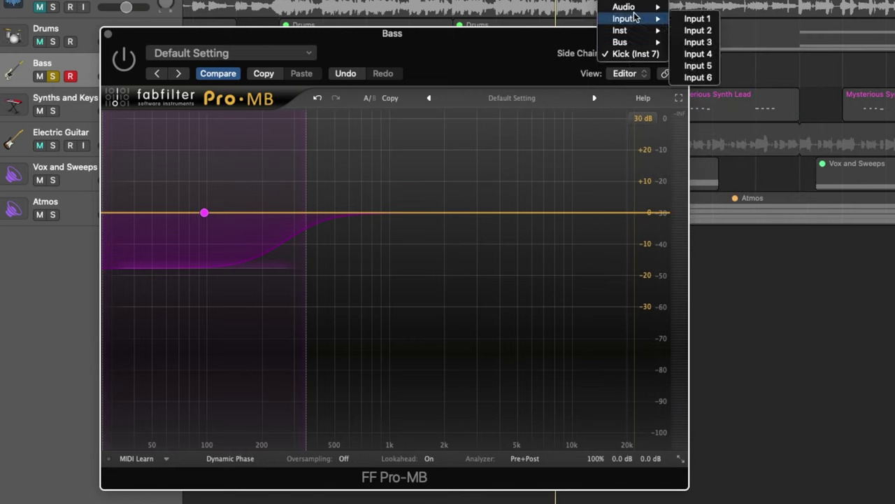
mouse_move(638, 7)
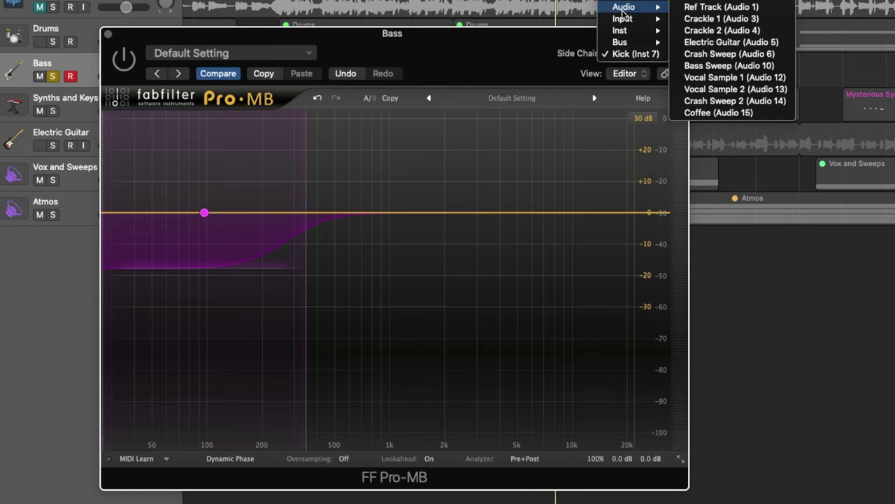
mouse_move(633, 34)
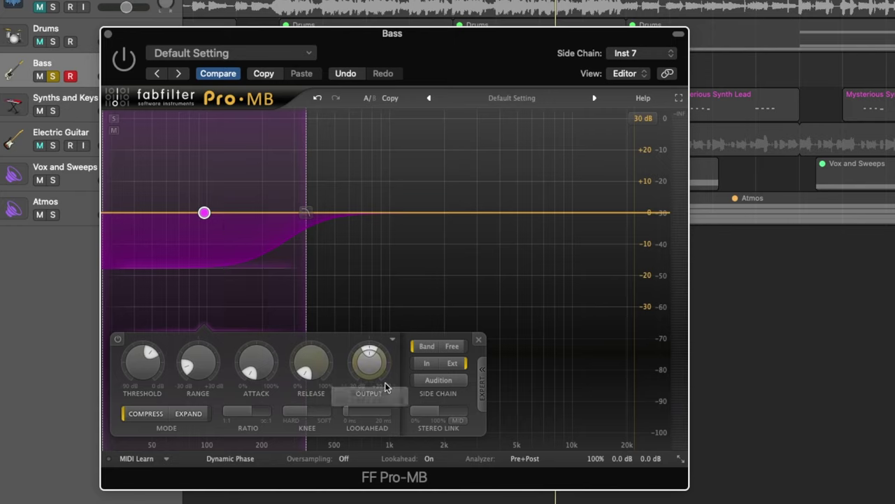
click(452, 363)
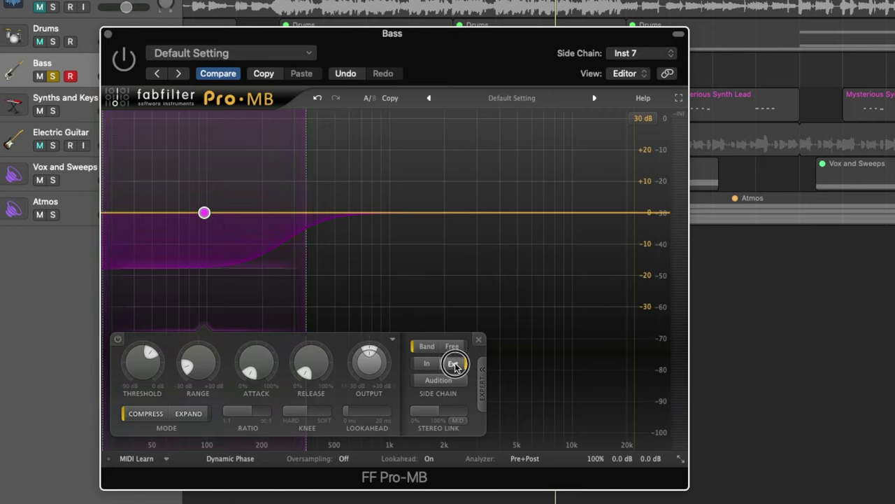
click(258, 381)
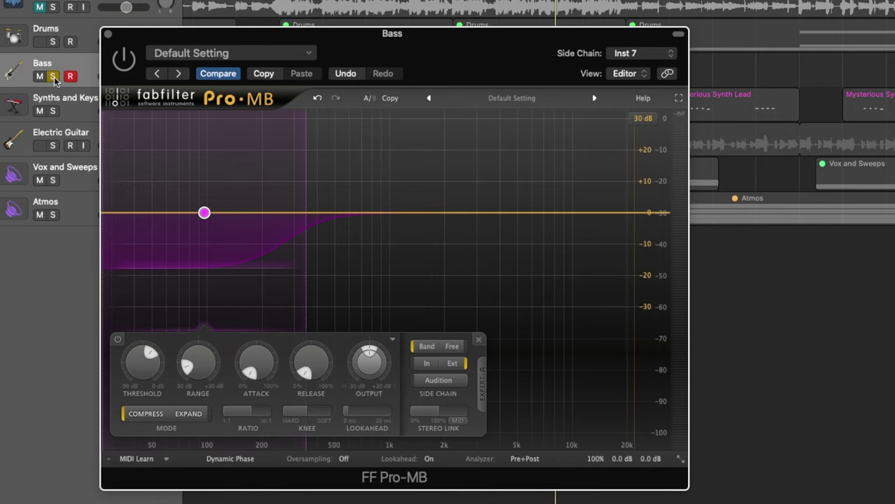
Expand the Drums stack, solo the Kick alongside the Bass, and re-enable Pro-MB on the Bass.
click(2, 37)
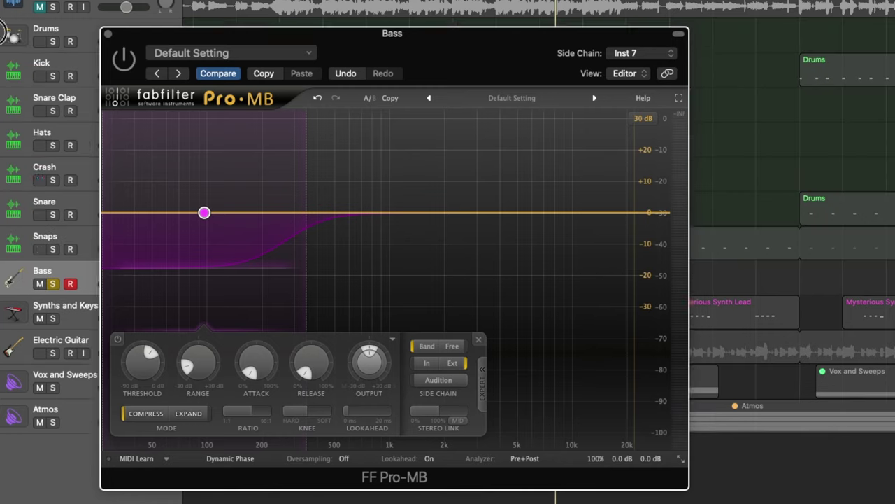
click(53, 77)
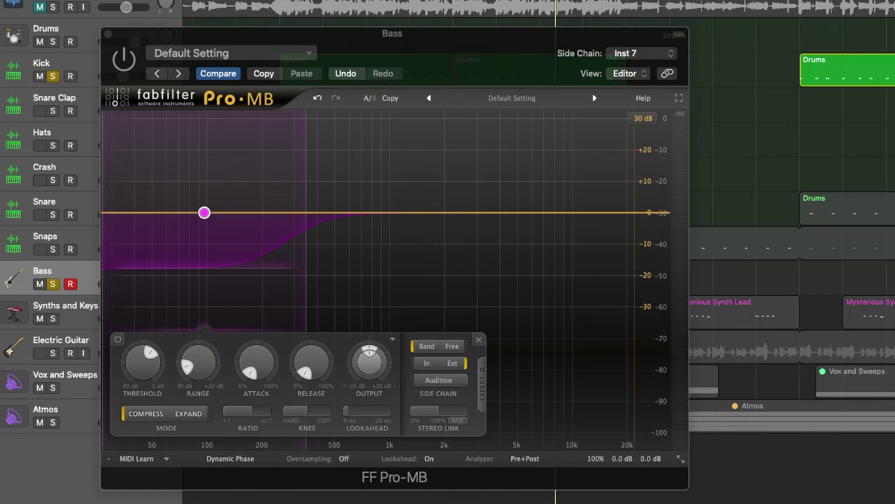
click(134, 82)
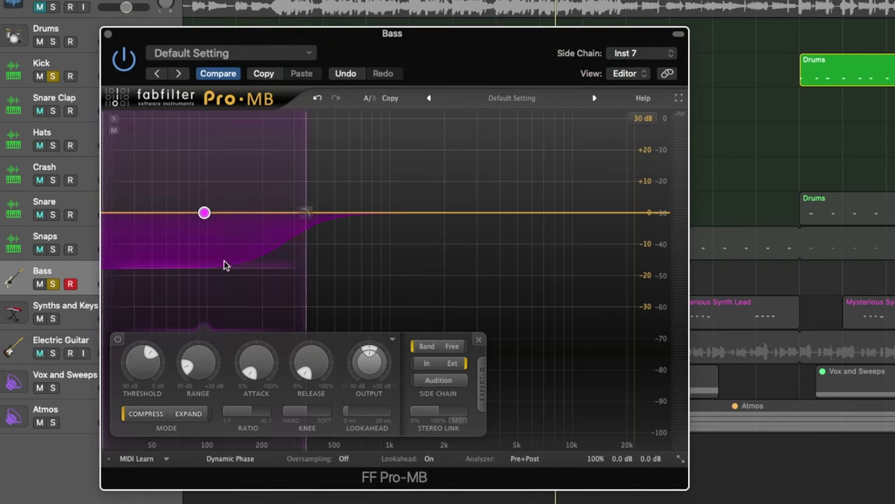
Try lowering the low band's threshold to about -72 dB and audition the kick and bass together.
click(134, 364)
drag(134, 364, 145, 343)
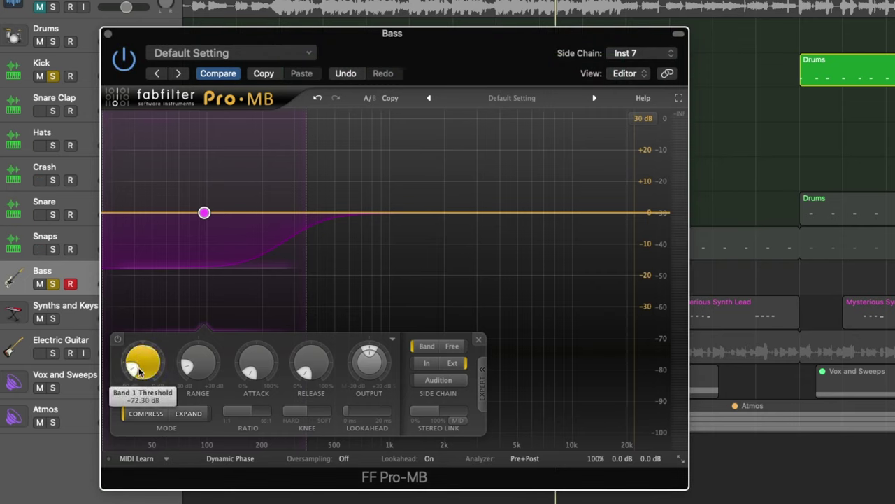
key(space)
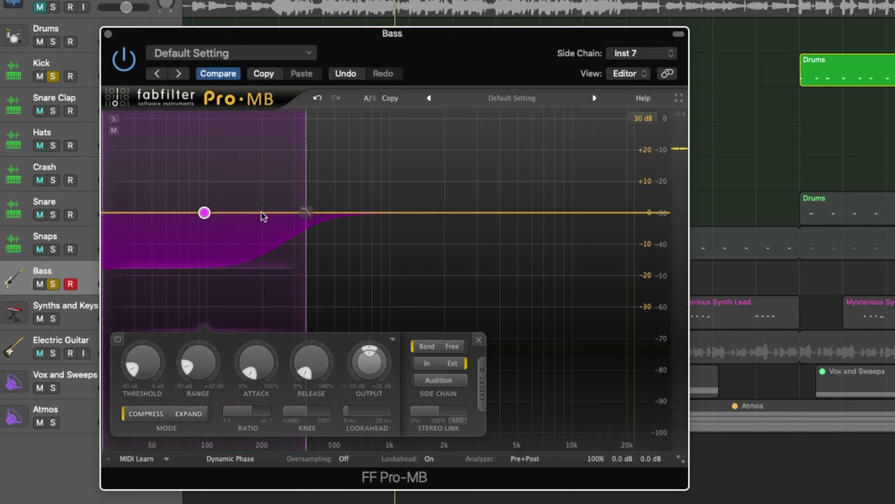
key(space)
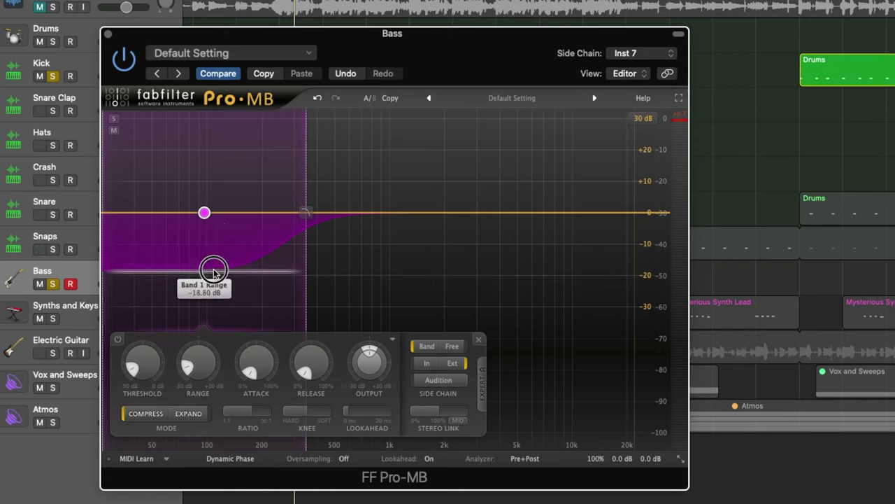
Try a -30 dB range on the low band and compare playback with Pro-MB active and bypassed.
drag(213, 272, 215, 274)
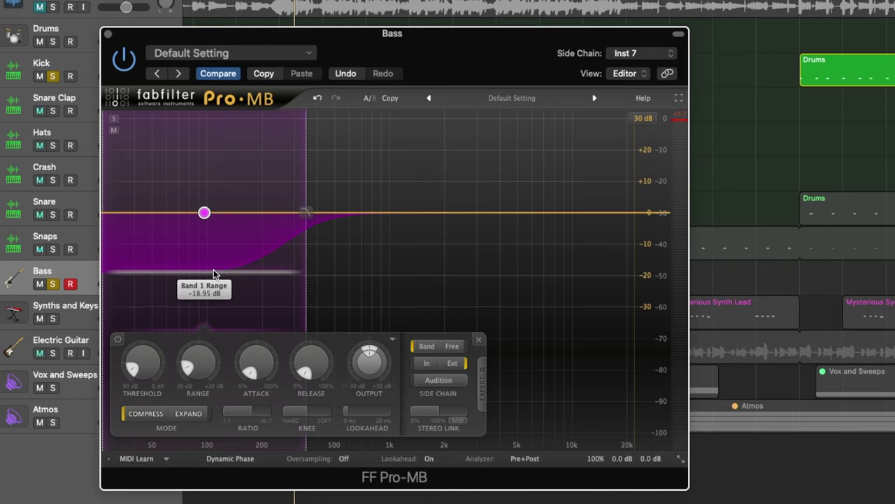
drag(213, 271, 210, 307)
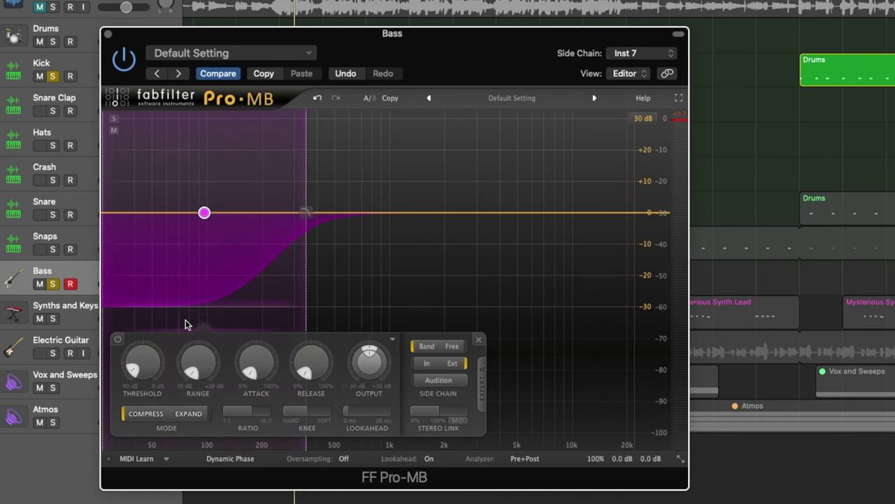
key(space)
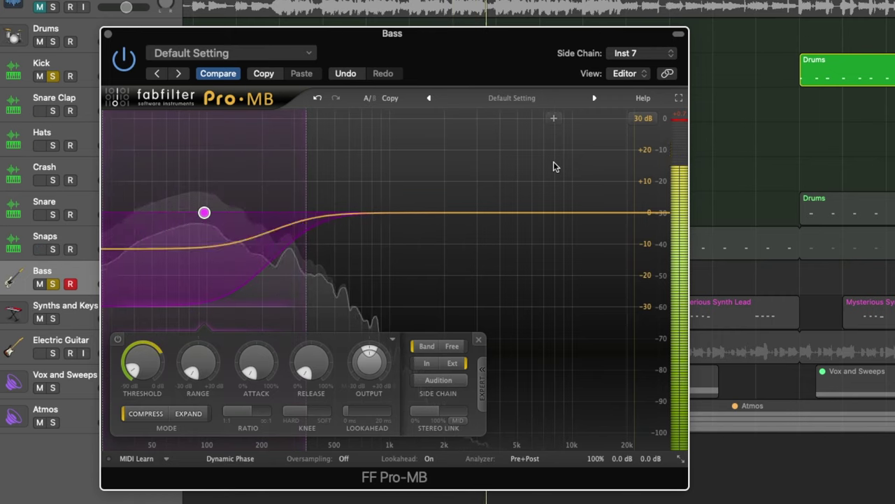
click(126, 61)
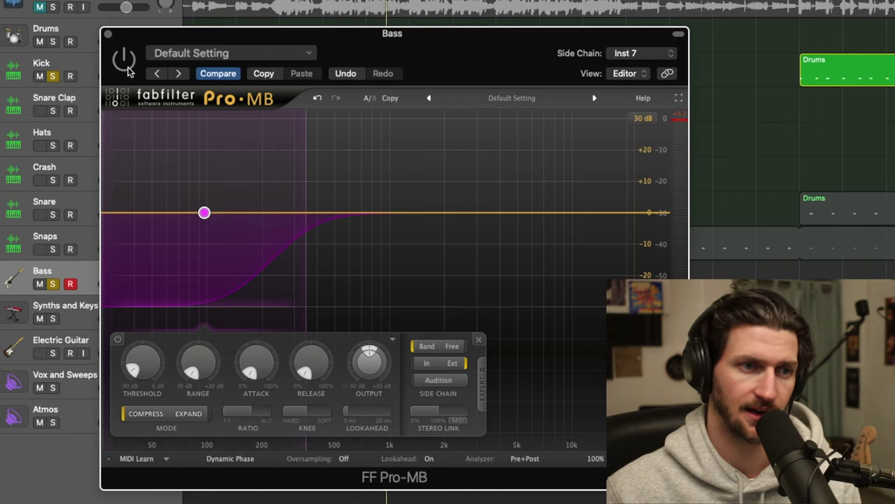
click(126, 59)
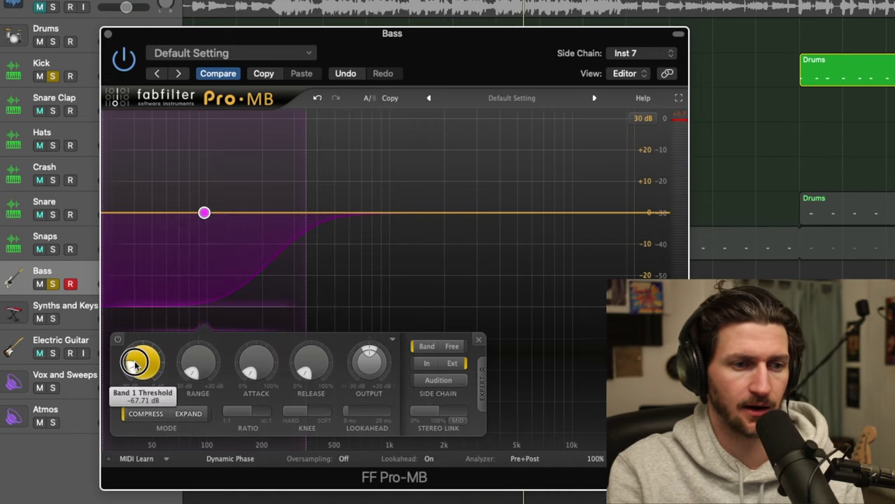
Rebalance the low band's threshold and set its range to about -21.3 dB while auditioning the kick and bass.
drag(133, 353, 142, 309)
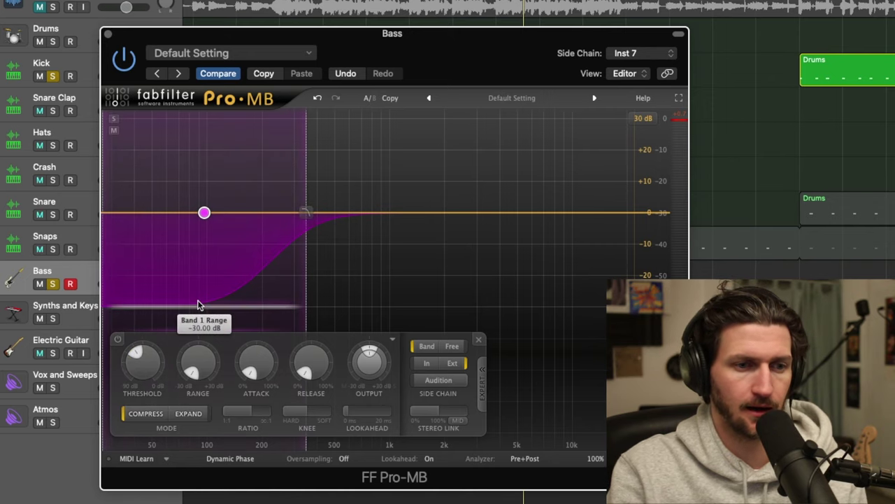
drag(197, 306, 196, 260)
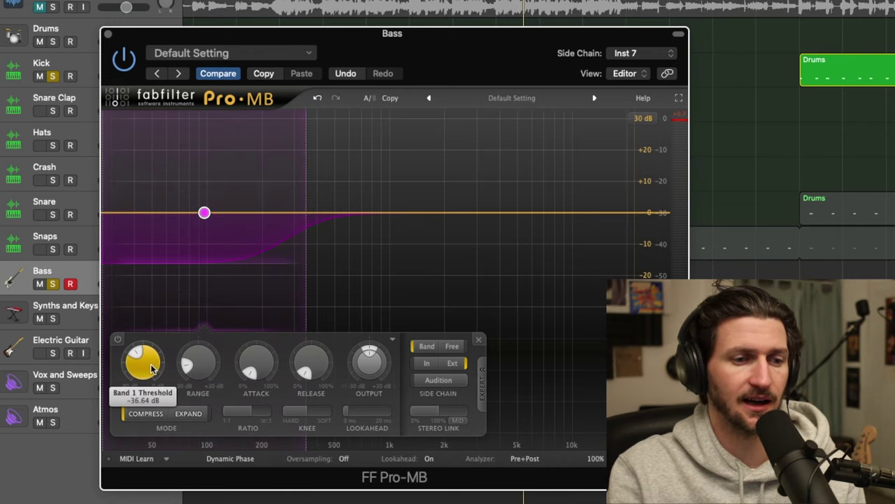
drag(145, 371, 157, 304)
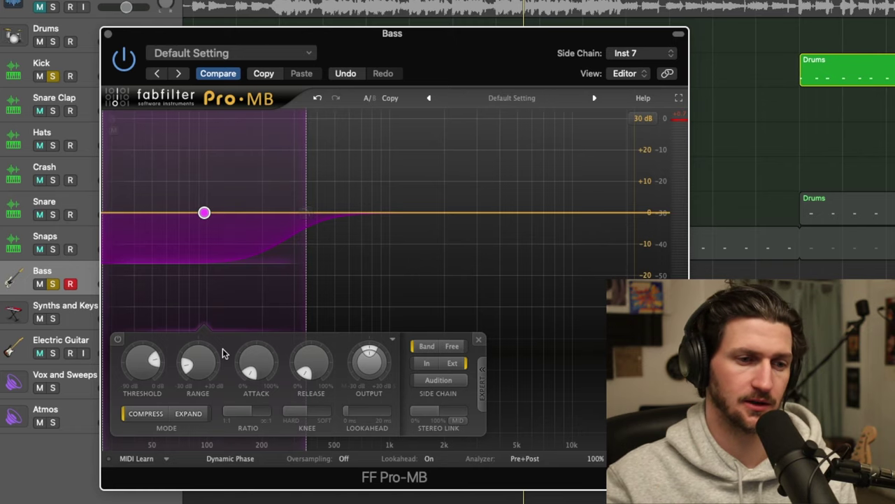
drag(143, 374, 142, 368)
key(space)
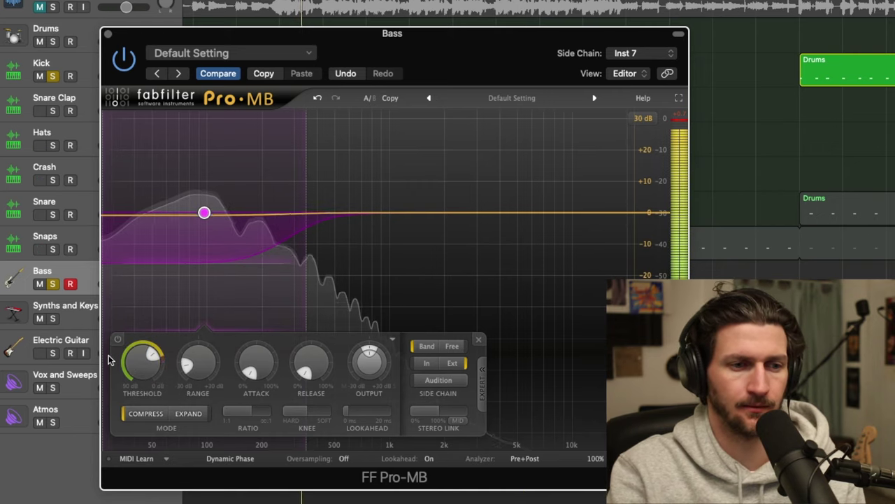
drag(142, 367, 146, 385)
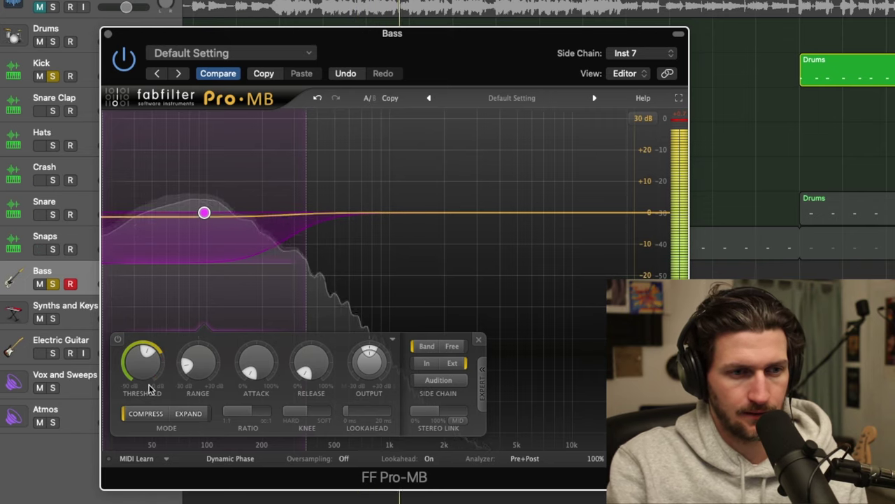
drag(145, 368, 148, 420)
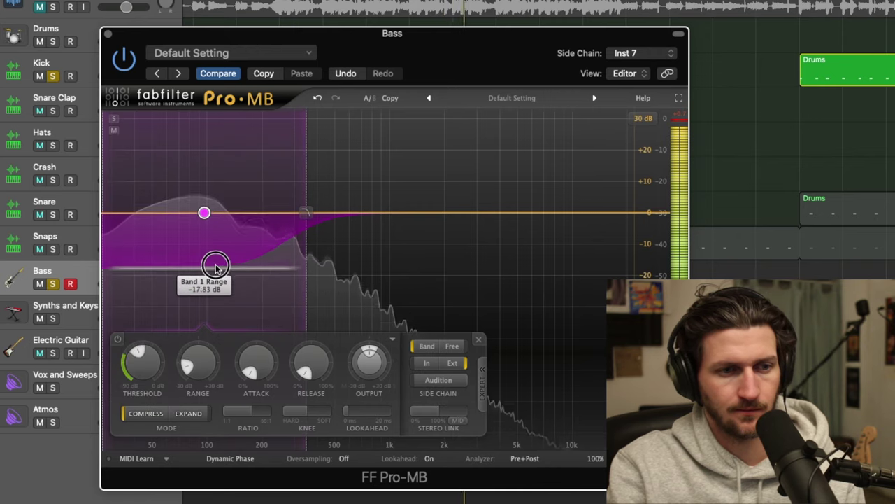
drag(214, 261, 215, 276)
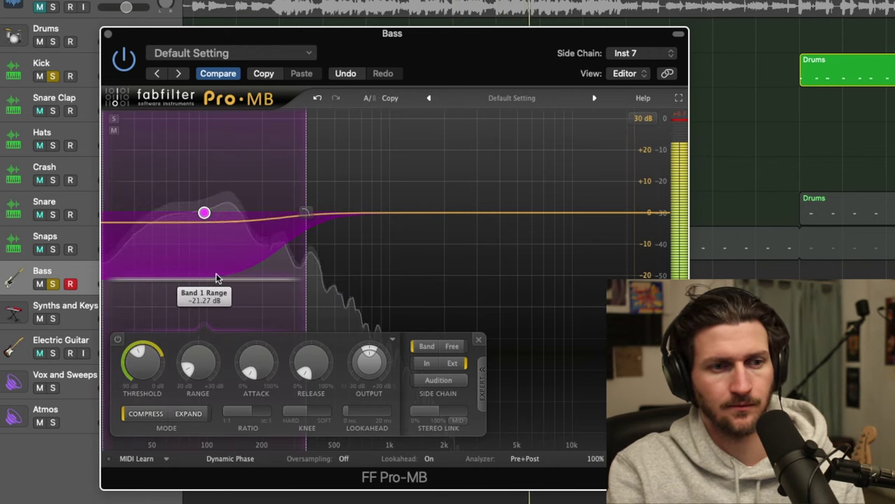
key(space)
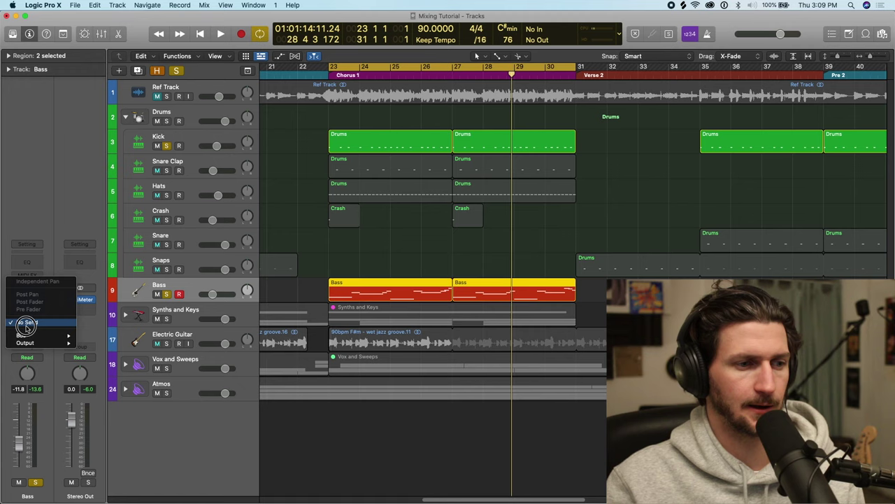
Add a send from the Bass track to Bus 1 (Small Verb) and raise its send level.
mouse_move(58, 331)
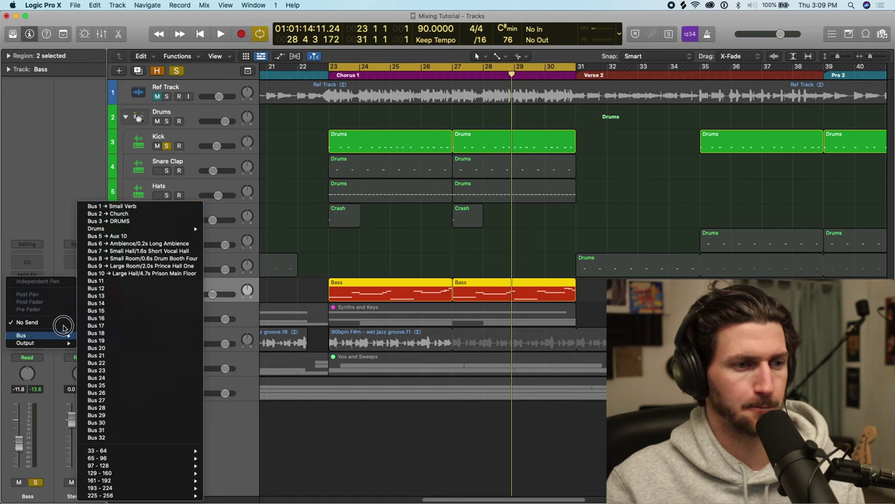
click(141, 206)
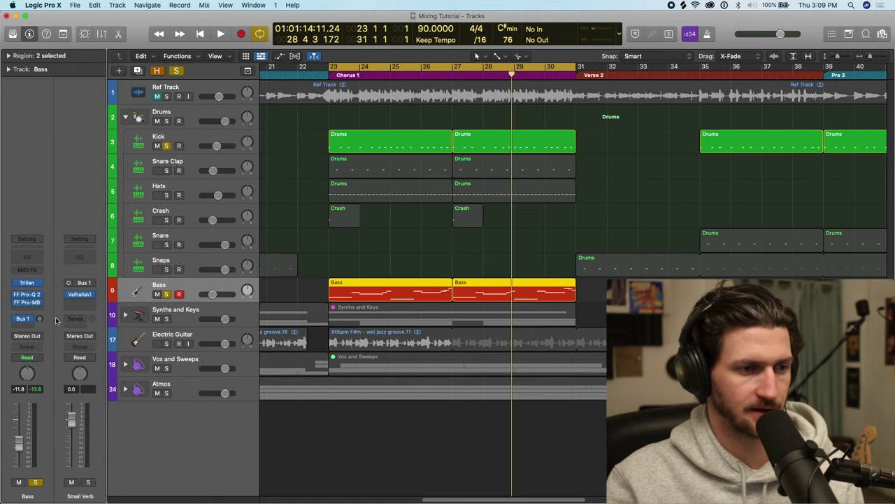
drag(40, 319, 41, 290)
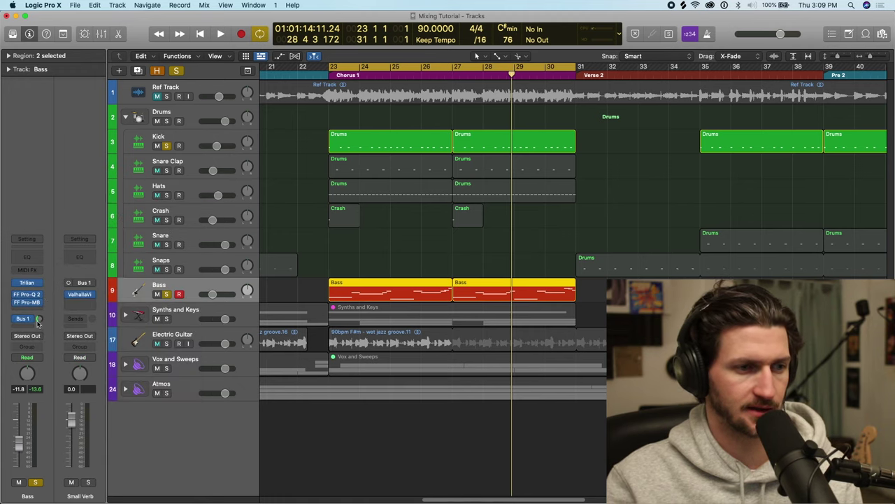
Turn off the Kick solo and audition the Bass reverb send up to +3.1 dB before reducing it to a subtle level.
key(space)
click(167, 146)
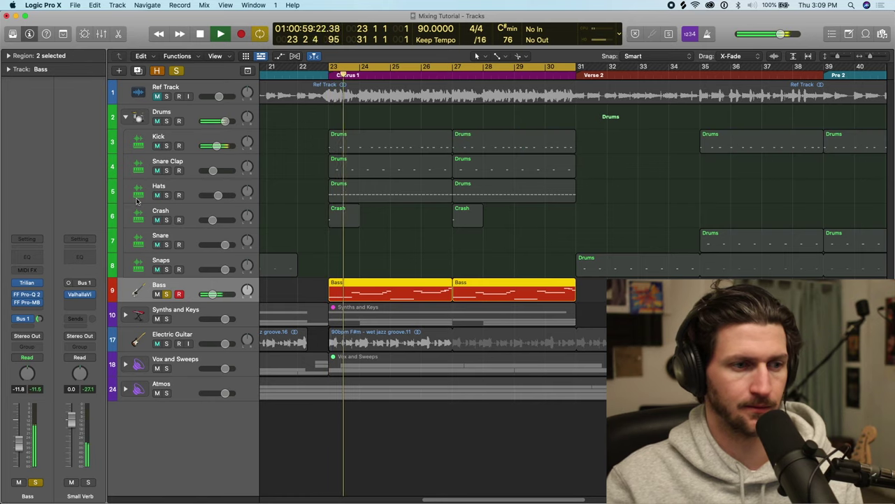
drag(40, 318, 49, 273)
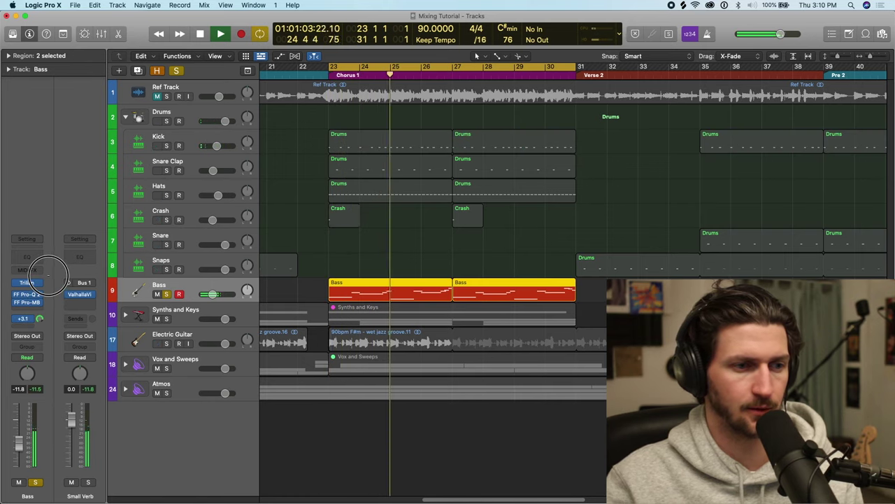
drag(49, 273, 44, 344)
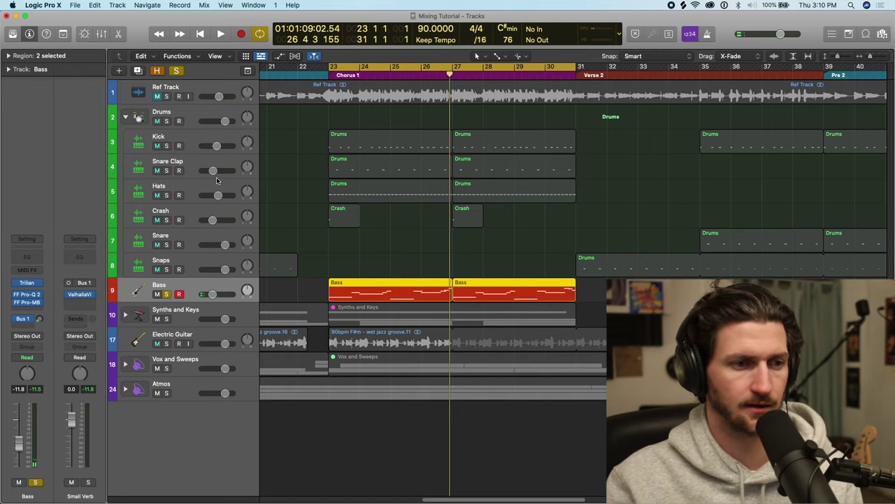
Solo and collapse the Drums stack, and lower the Bass volume to -12.2 dB while playing both.
click(168, 121)
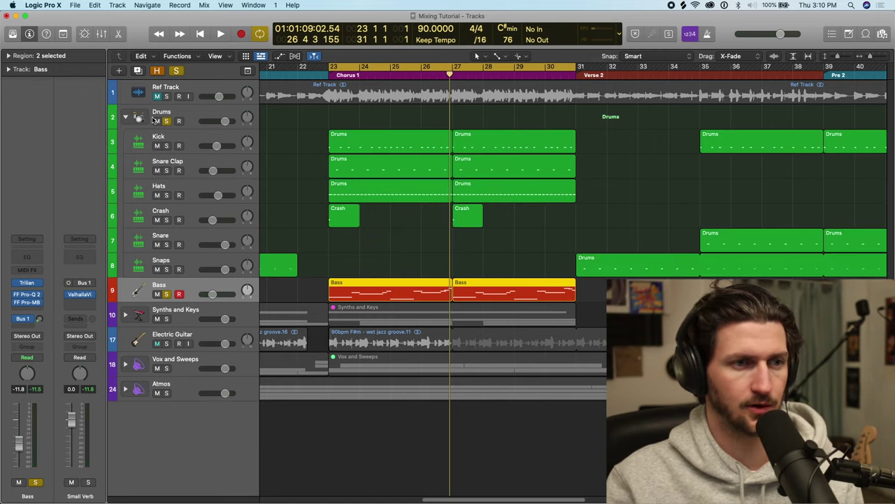
click(125, 117)
key(space)
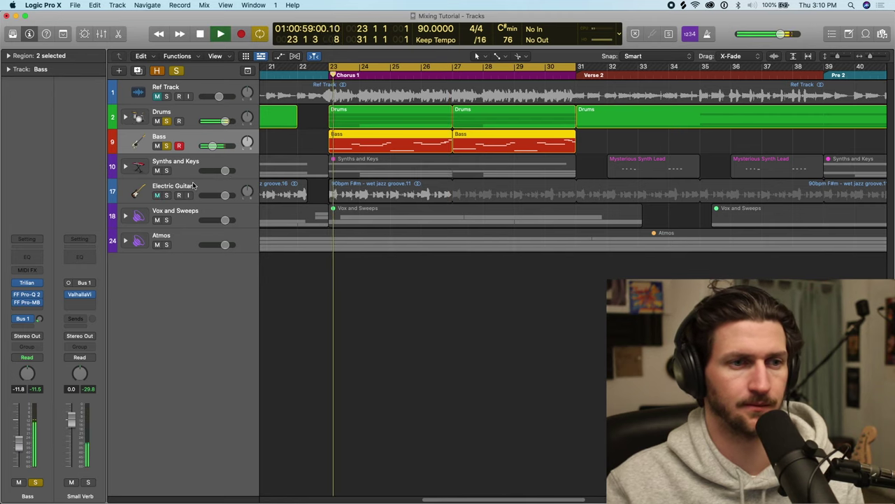
drag(214, 145, 214, 146)
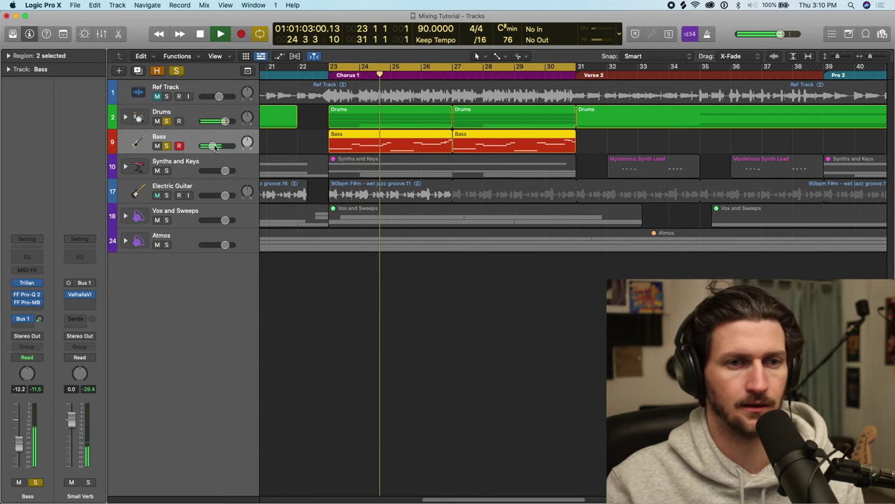
key(space)
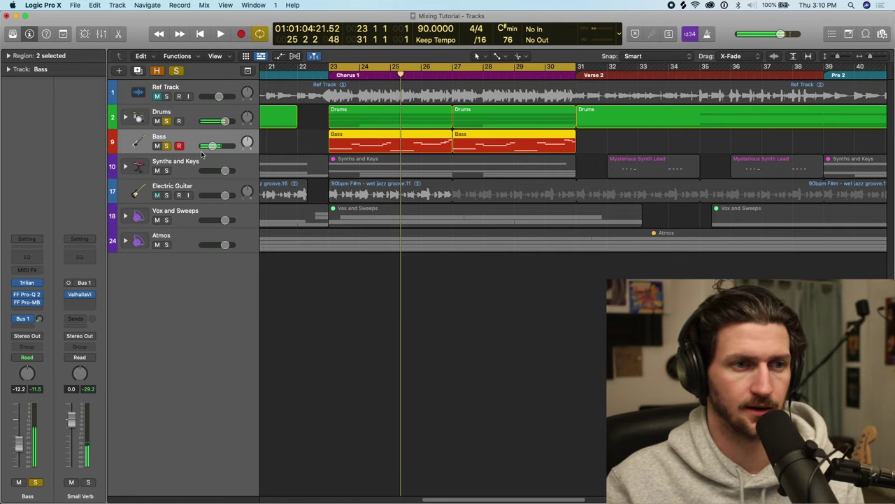
Turn off the Drums and Bass solos and move the Electric Guitar track directly below the Bass.
click(167, 121)
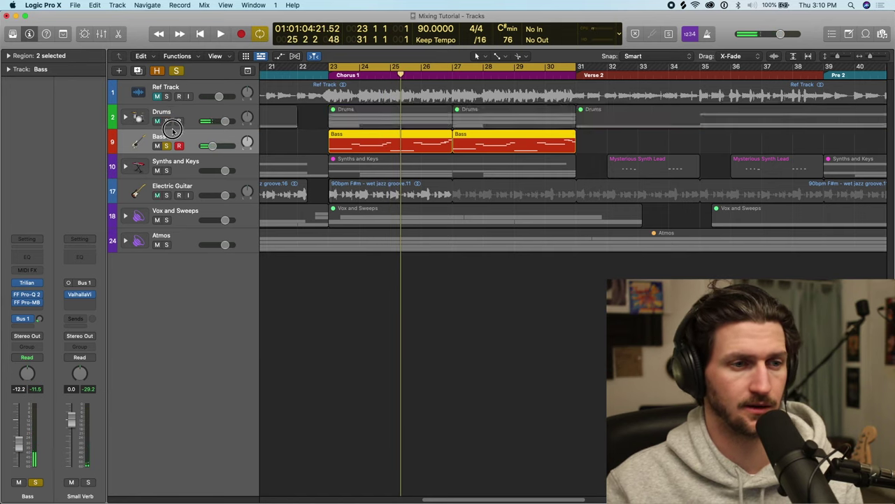
click(168, 146)
drag(219, 189, 201, 166)
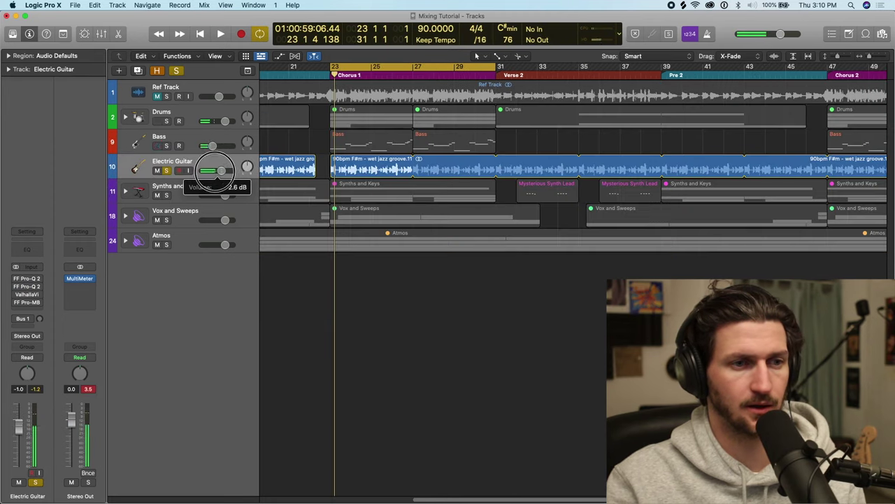
Set the Electric Guitar volume to -6.2 dB, select its Chorus 1 region, and reset the Stereo Out peak level.
drag(210, 170, 218, 171)
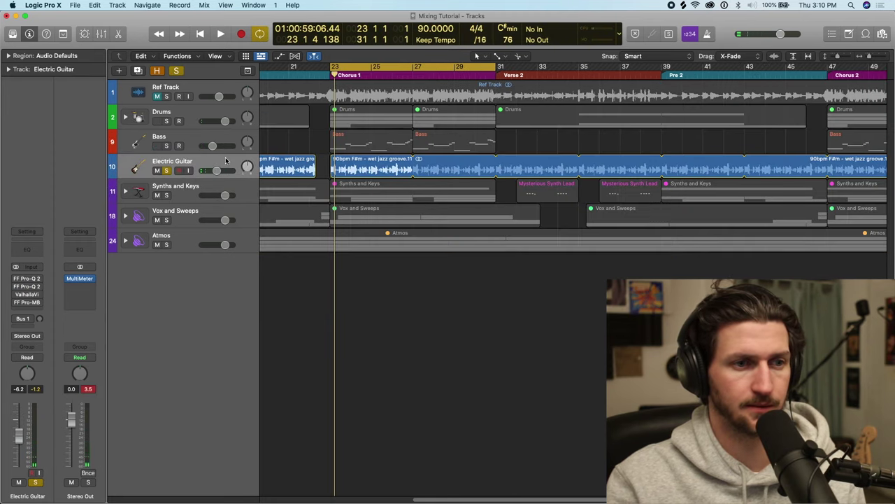
click(226, 161)
click(90, 388)
Audition the soloed Electric Guitar from Chorus 1 and open the first FF Pro-Q 2 in its insert chain.
key(space)
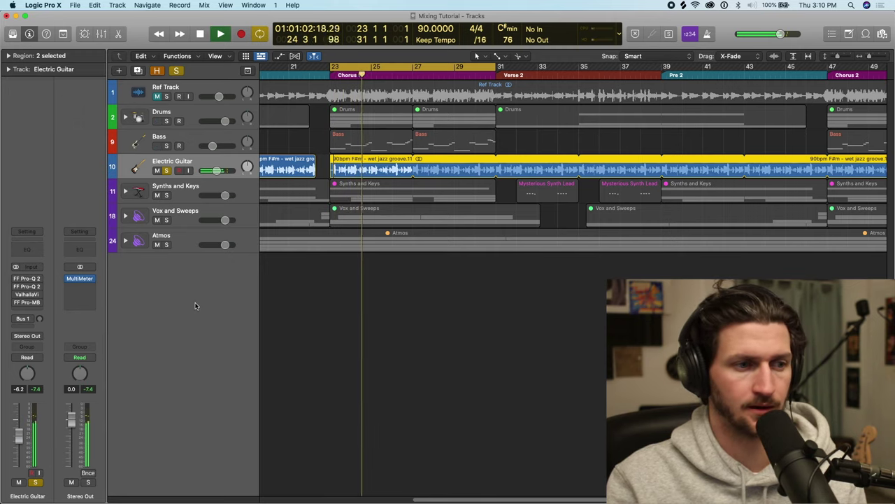
key(space)
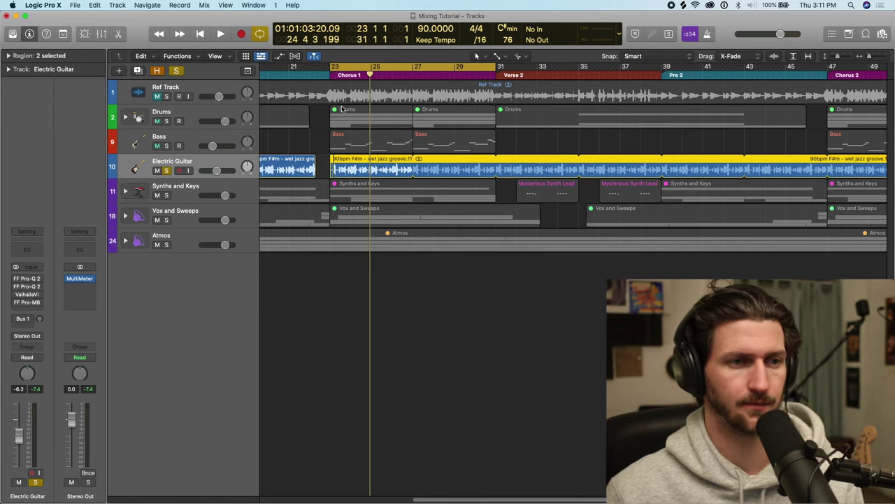
click(28, 279)
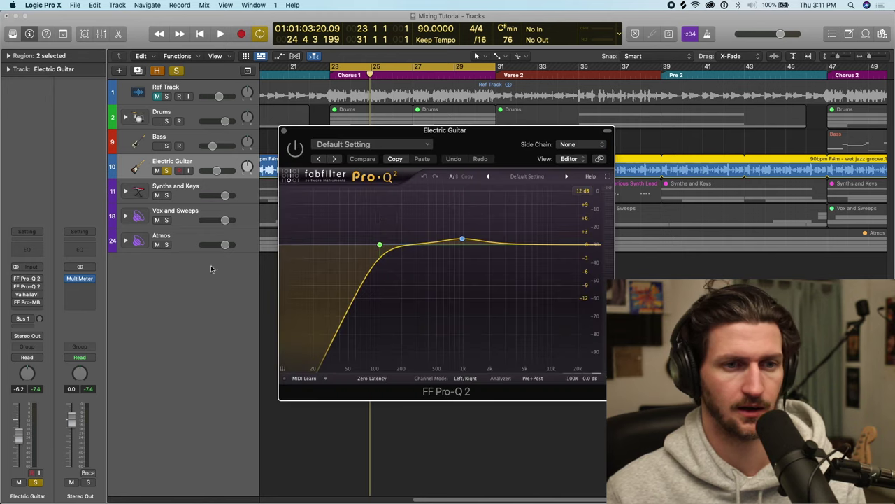
Turn on the first FF Pro-Q 2, audition its low cut and 974.99 Hz boost during guitar playback, and close it.
click(379, 247)
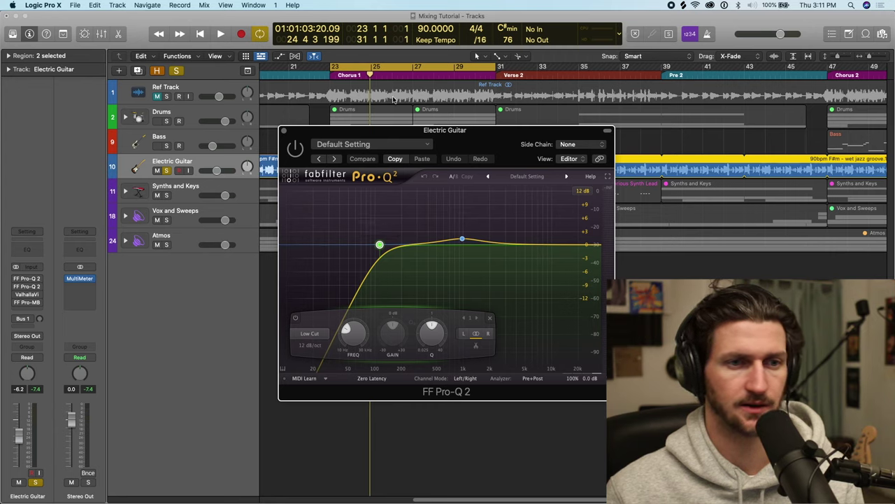
key(space)
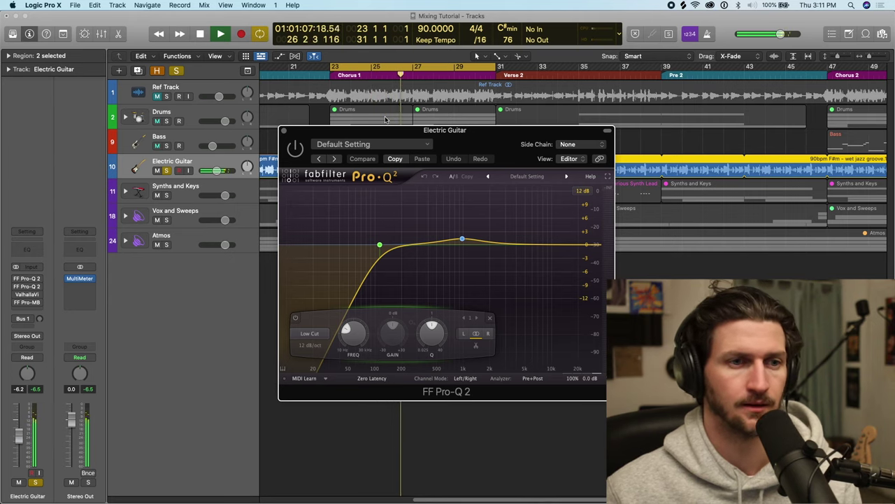
key(space)
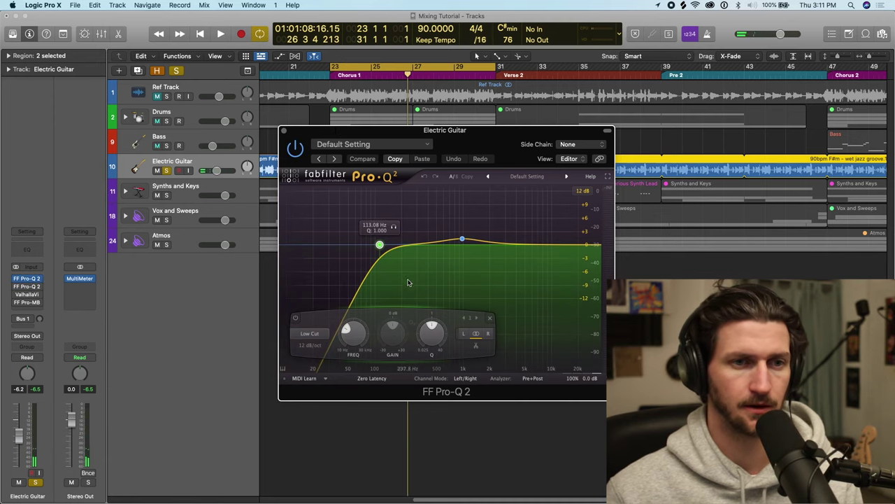
key(space)
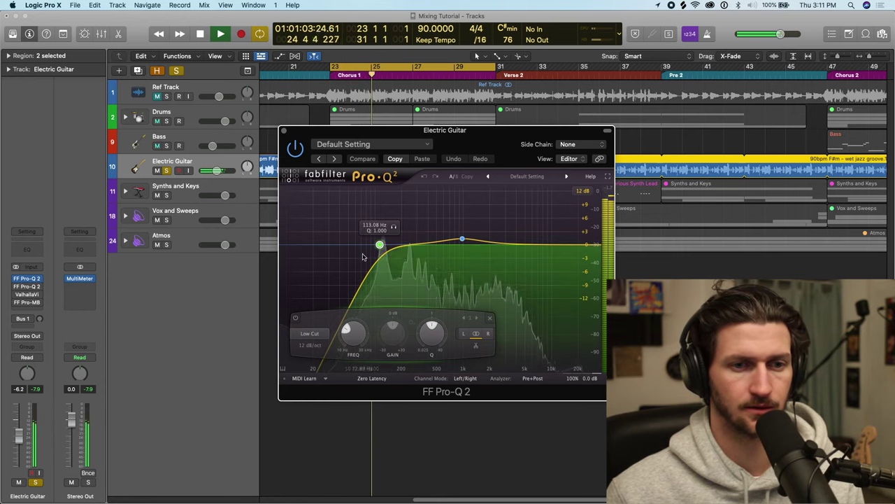
click(476, 215)
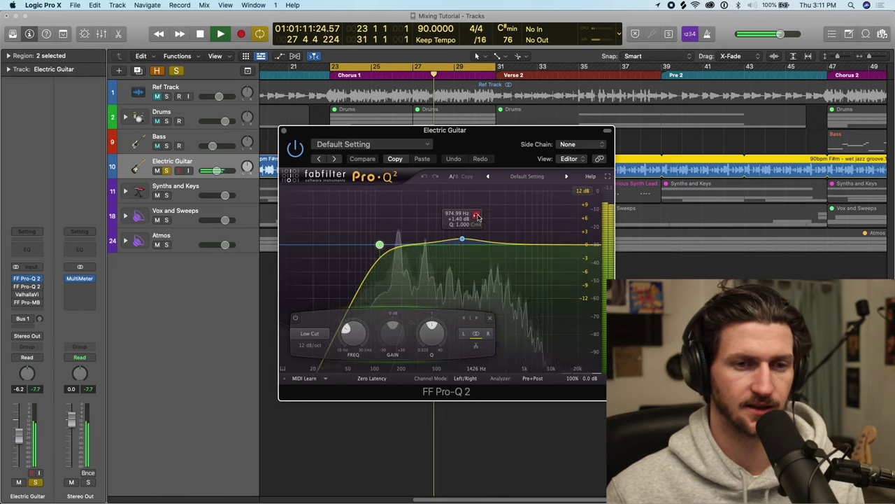
key(space)
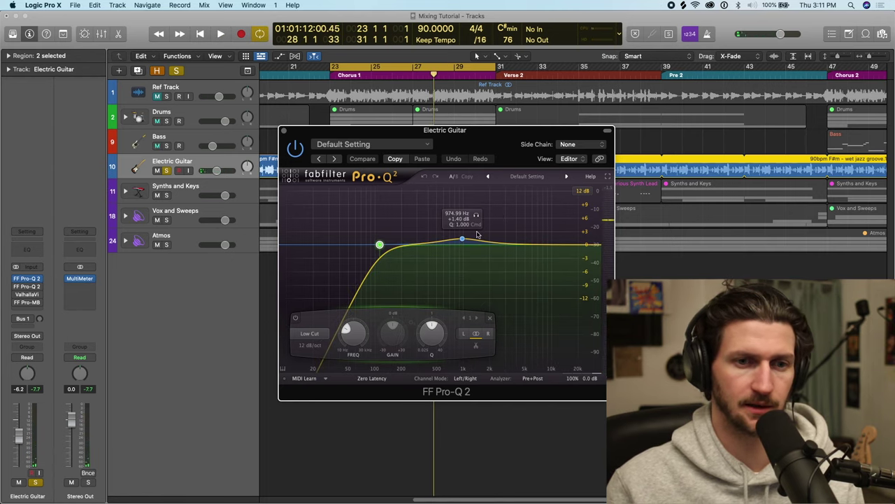
click(284, 130)
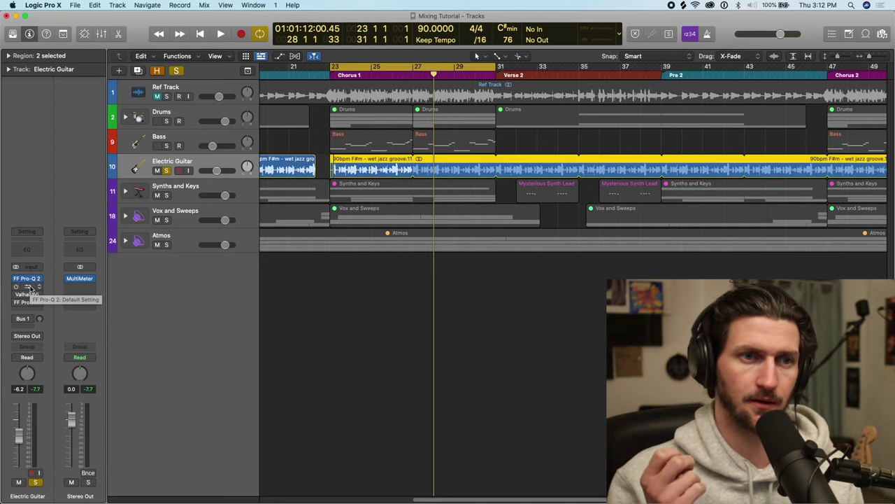
Play a short stretch of the soloed Electric Guitar and open the second FF Pro-Q 2 in its insert chain.
key(space)
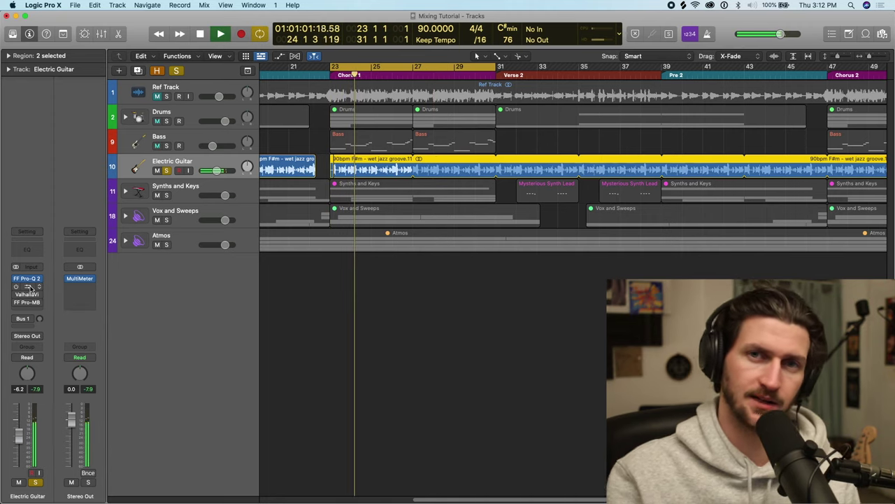
key(space)
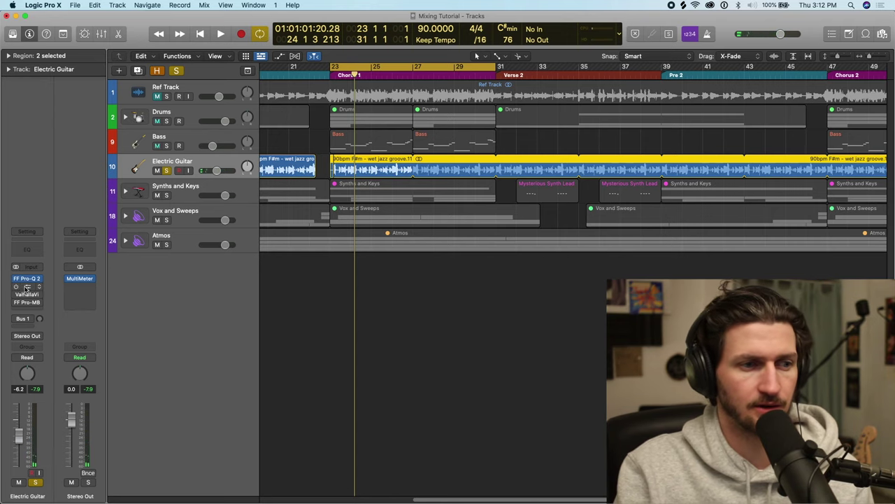
click(27, 281)
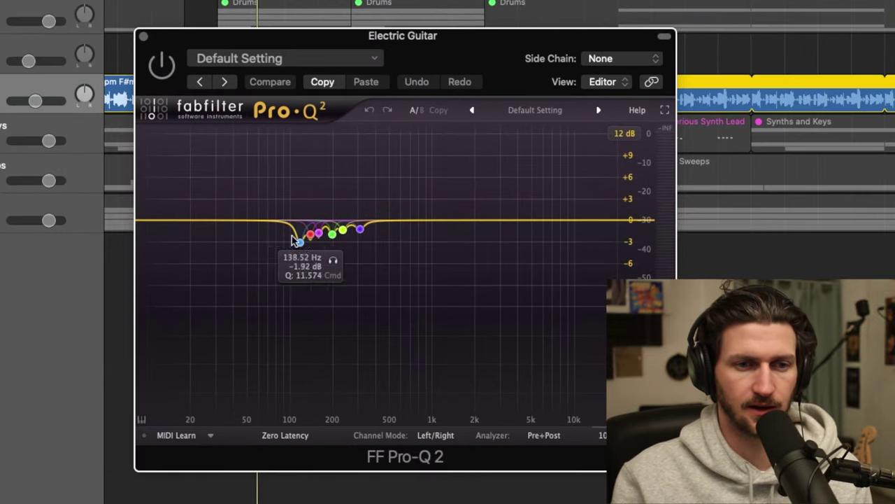
Try a narrow bell cut of about -6.5 dB near 936 Hz in the second FF Pro-Q 2, and delete that band.
mouse_move(439, 221)
mouse_down()
mouse_move(435, 284)
mouse_move(430, 225)
mouse_up()
drag(428, 284, 426, 232)
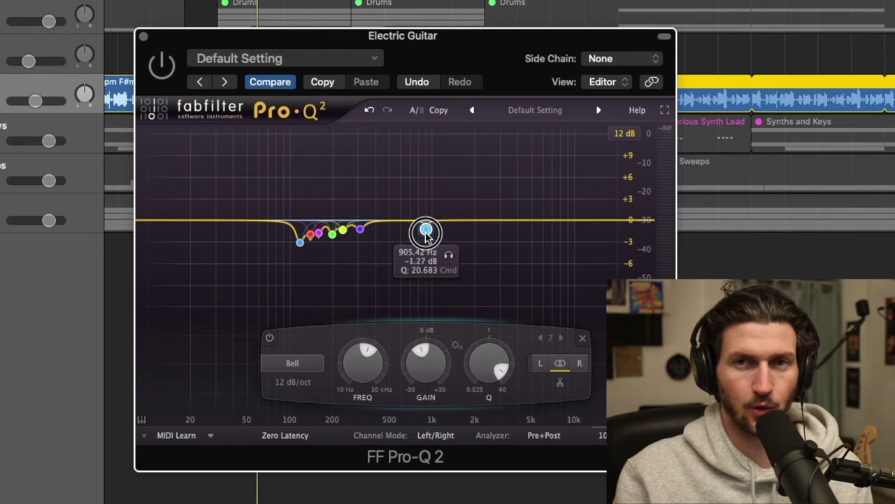
drag(426, 235, 428, 268)
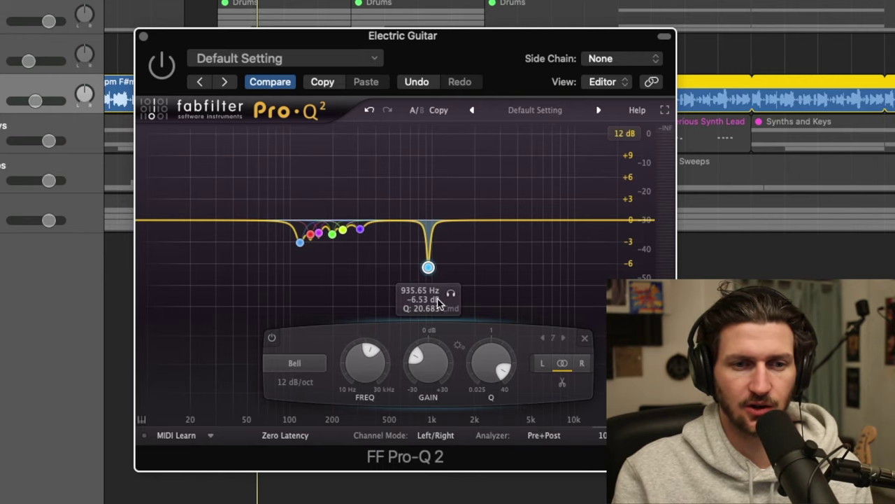
right_click(428, 268)
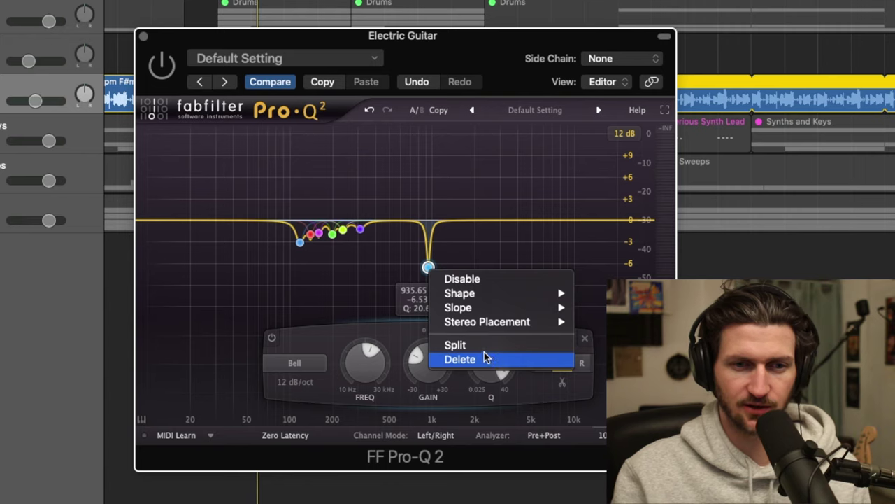
click(487, 358)
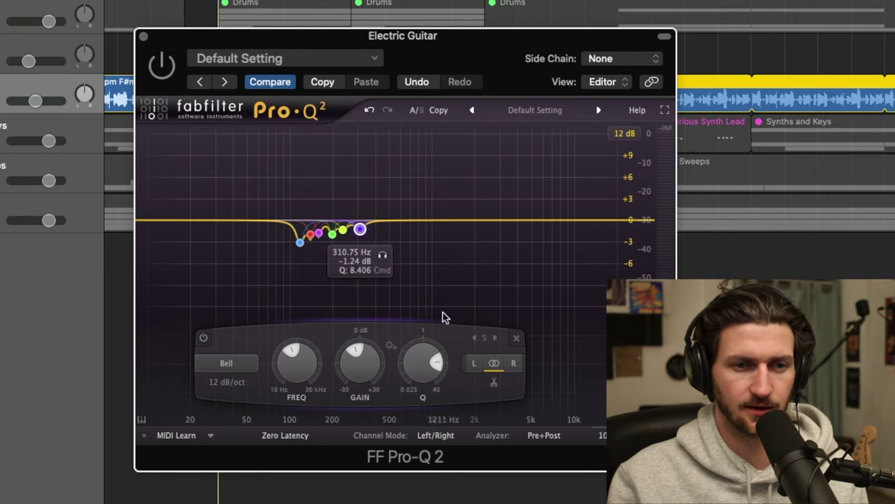
Turn on the second FF Pro-Q 2 while playing the soloed Electric Guitar.
key(space)
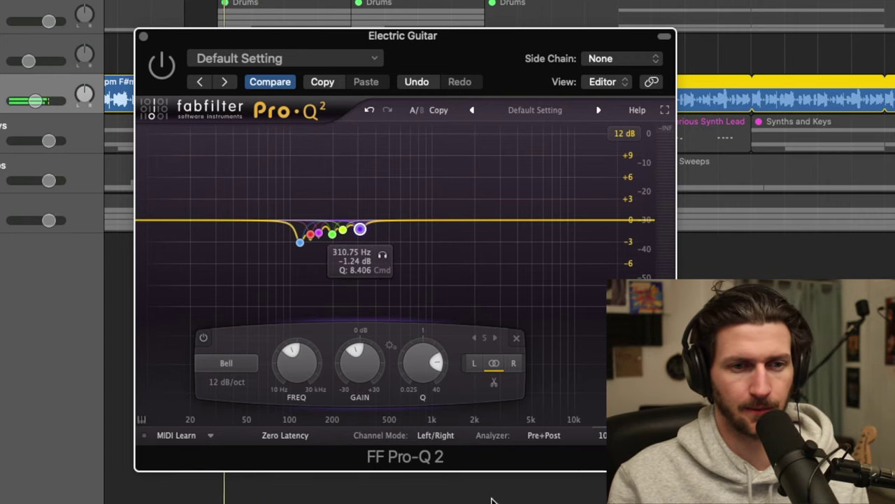
click(154, 63)
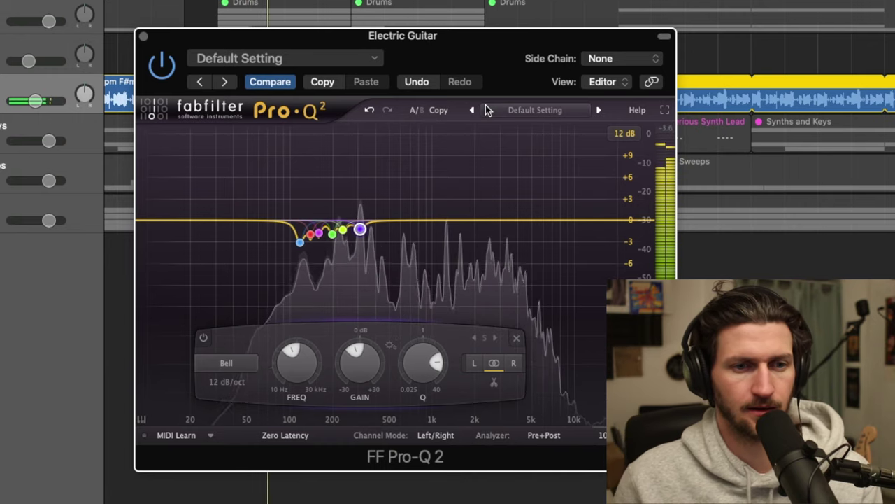
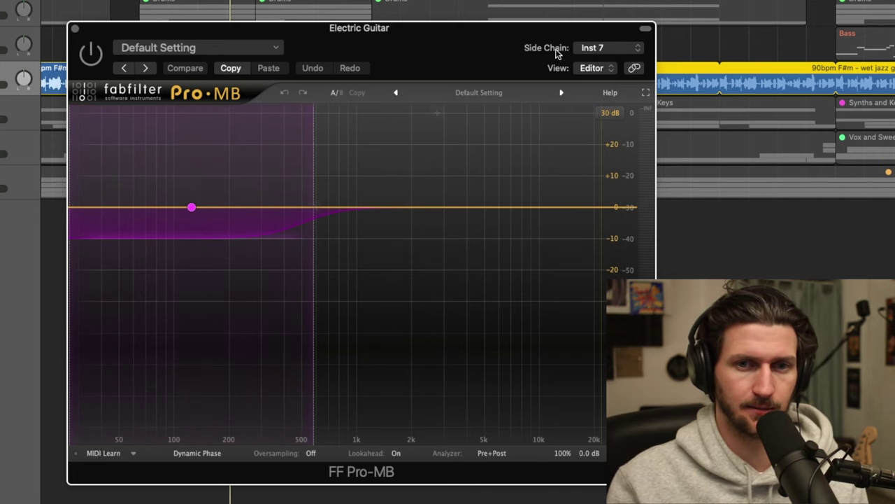
Check the FF Pro-MB side chain sources, keep Kick (Inst 7), and fine-adjust Band 1's threshold.
click(618, 47)
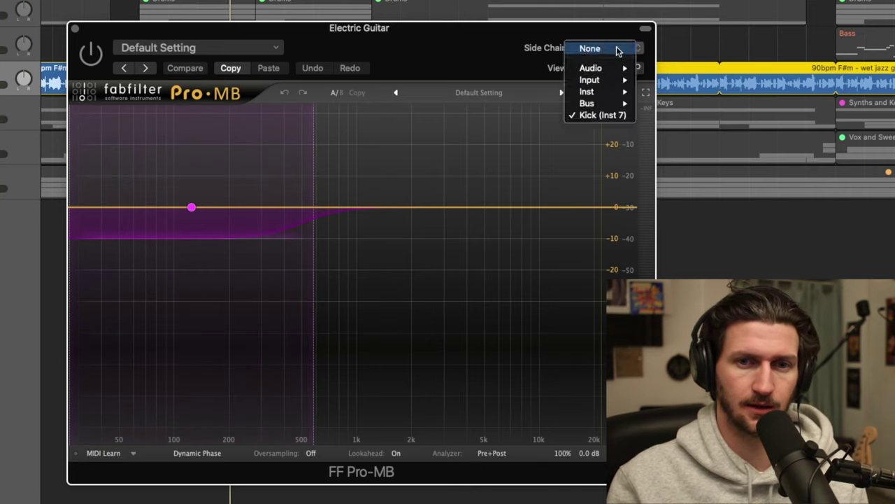
click(507, 57)
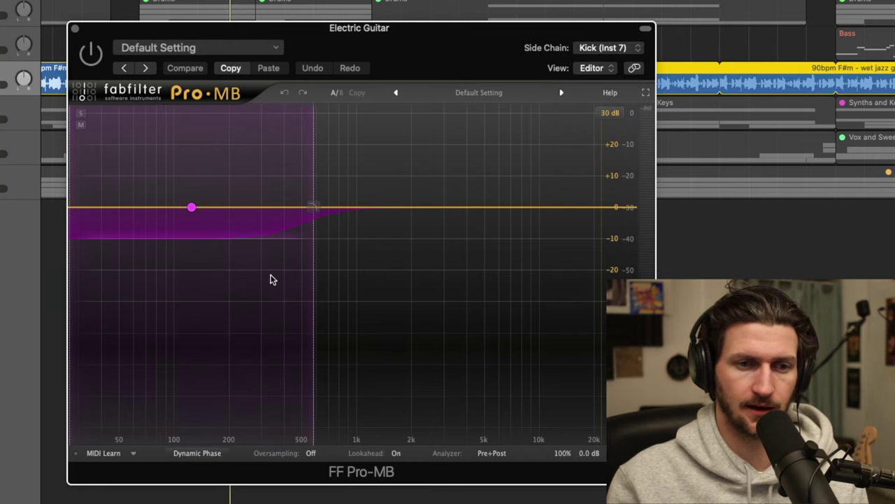
click(191, 207)
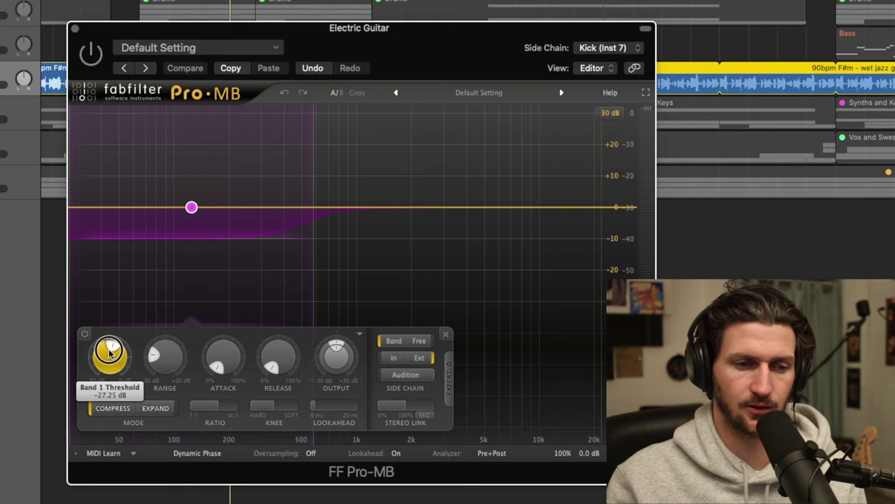
drag(112, 349, 111, 349)
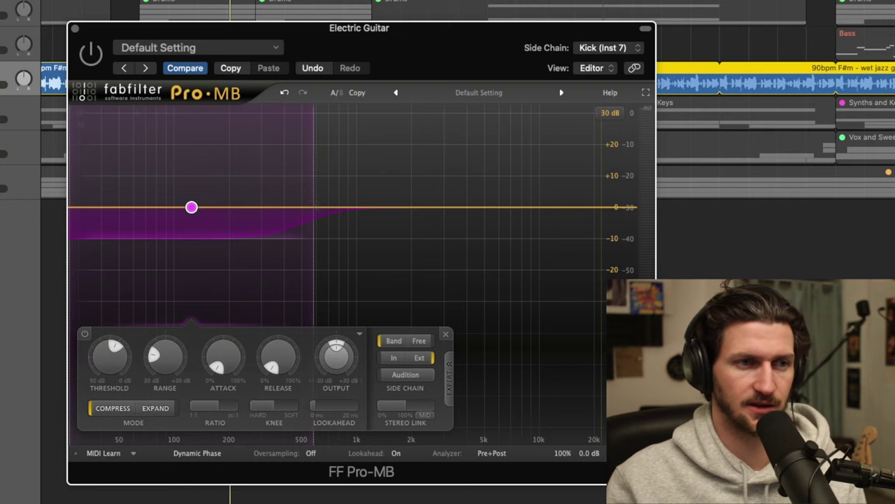
Expand the Drums stack, solo the Kick, and play it together with the Electric Guitar.
click(2, 9)
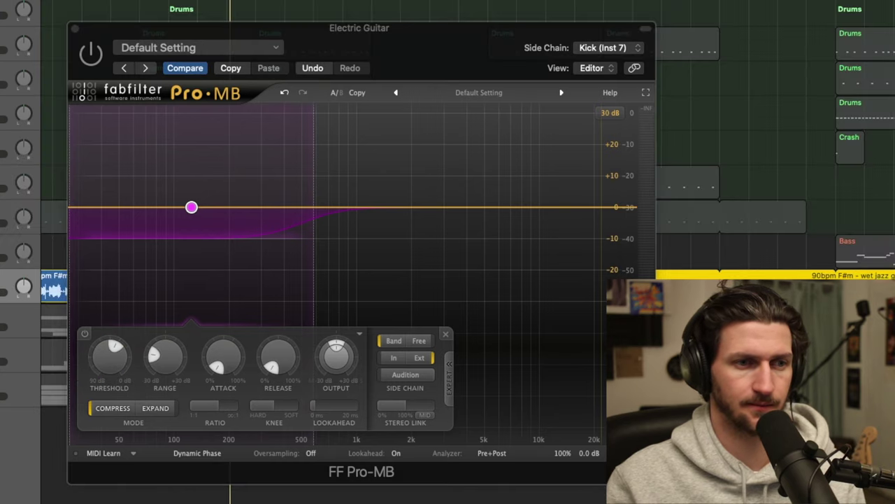
click(1, 44)
key(space)
Turn on the FF Pro-MB, raise Band 1's high crossover slightly, and stop playback.
click(116, 57)
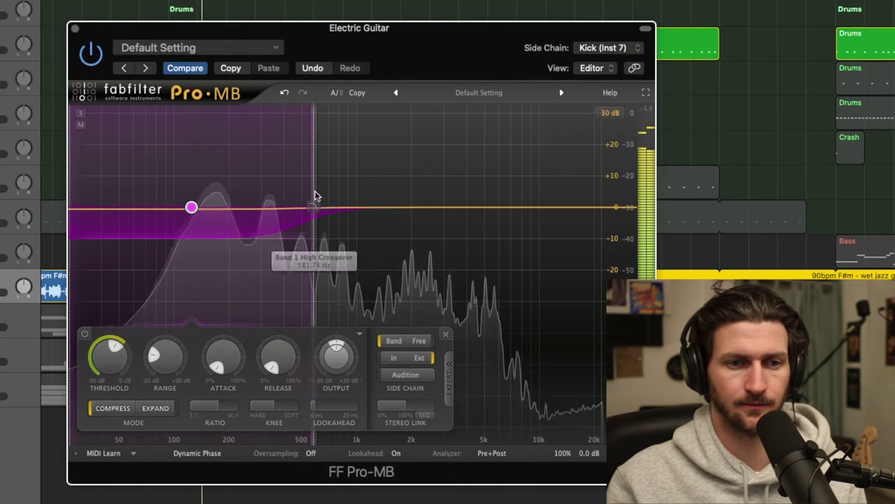
drag(320, 206, 323, 207)
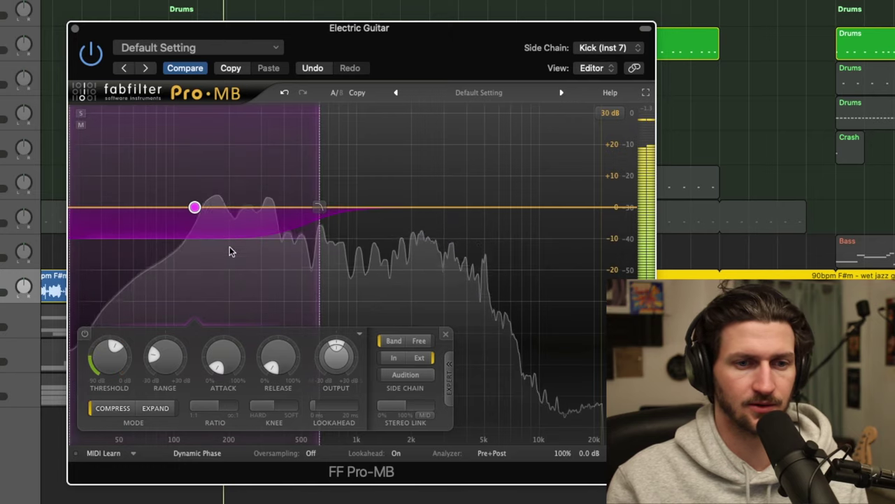
key(space)
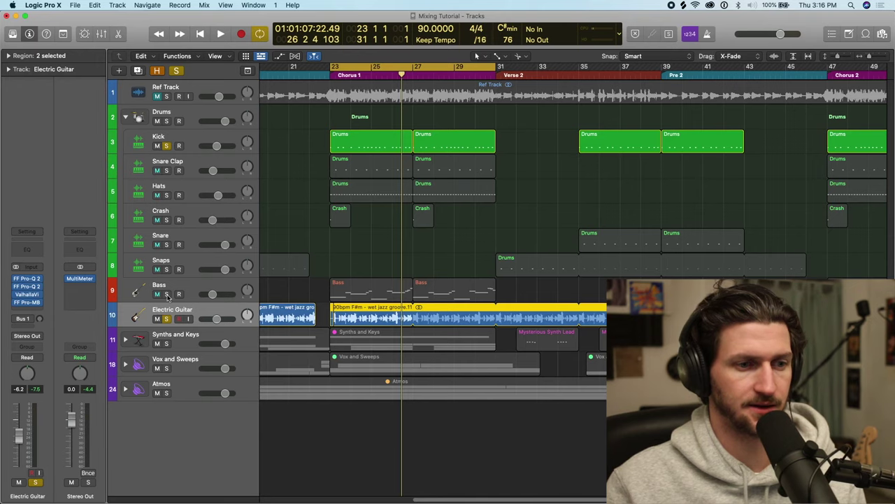
Solo the Bass, collapse the Drums stack, and raise the Electric Guitar volume to -5.2 dB during playback.
click(166, 294)
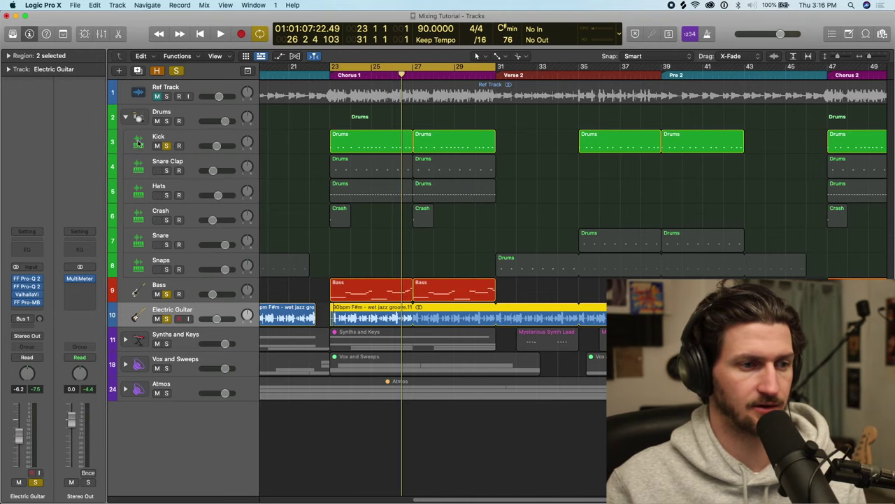
click(123, 118)
key(space)
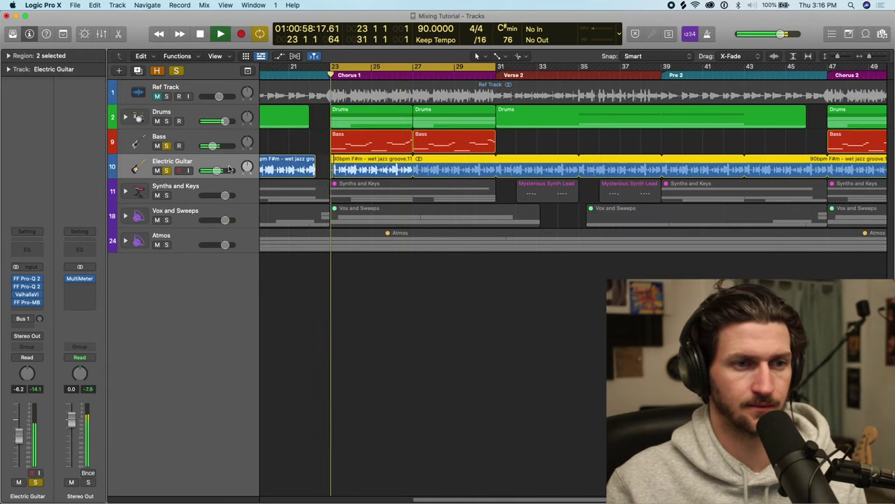
key(space)
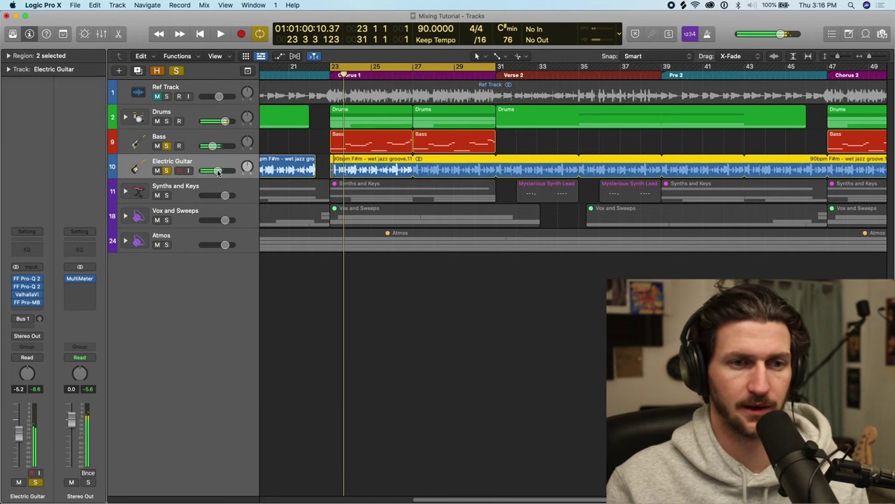
Solo the whole Drums stack, turn off the Kick's individual solo, and collapse the stack.
click(167, 121)
click(124, 118)
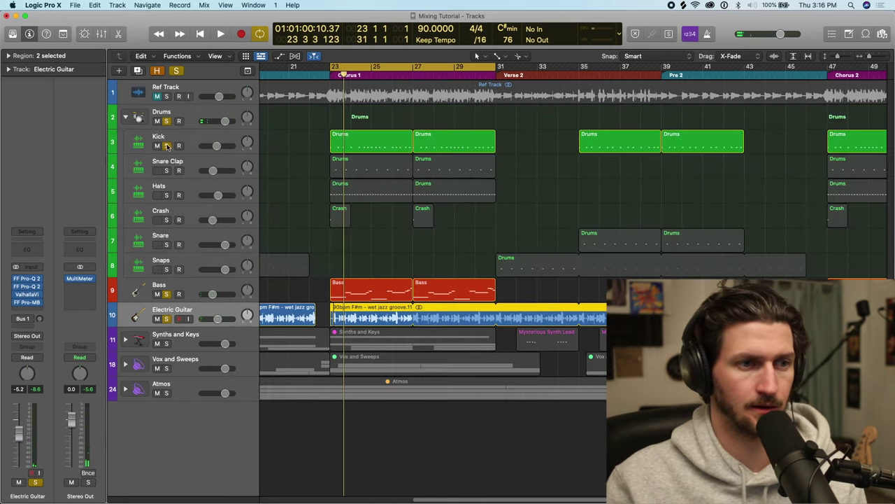
click(123, 117)
Lower the Electric Guitar volume to -6.0 dB while the loop plays with drums and bass.
key(space)
mouse_move(218, 170)
mouse_down()
mouse_move(240, 168)
mouse_move(169, 170)
mouse_move(214, 175)
mouse_up()
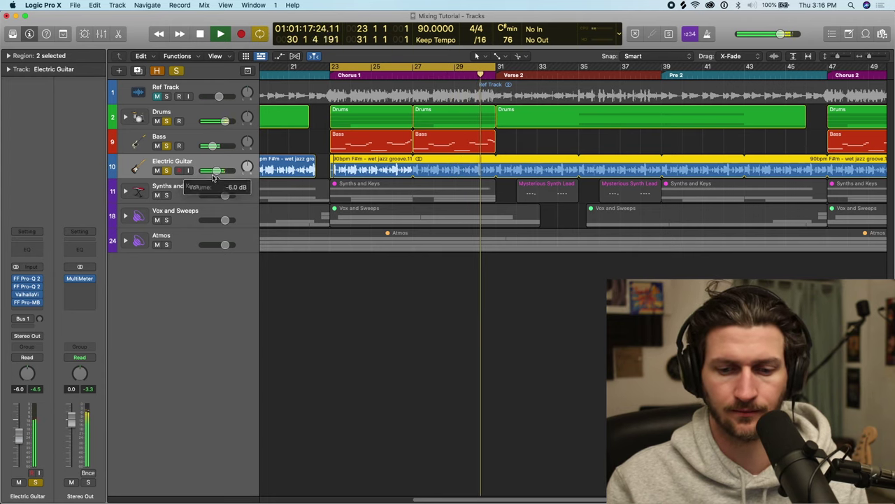
key(space)
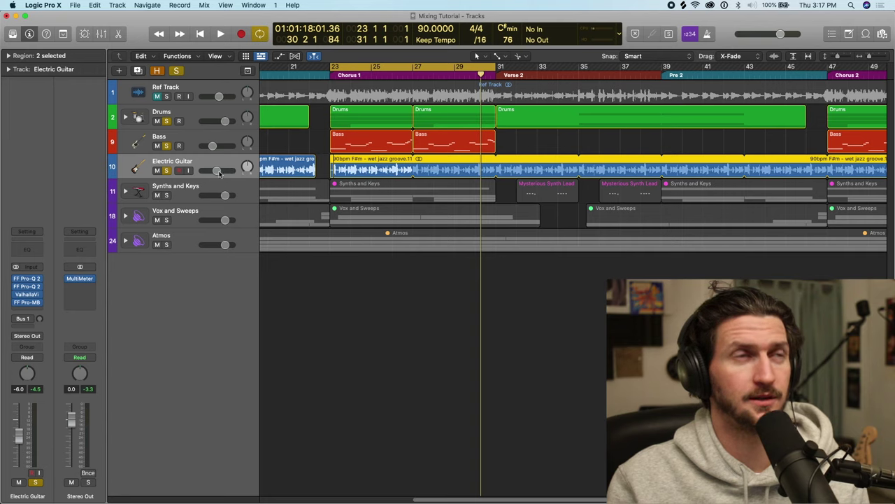
Audition the Electric Guitar at lower levels down to about -12.4 dB during playback, and return it to -6.0 dB.
key(space)
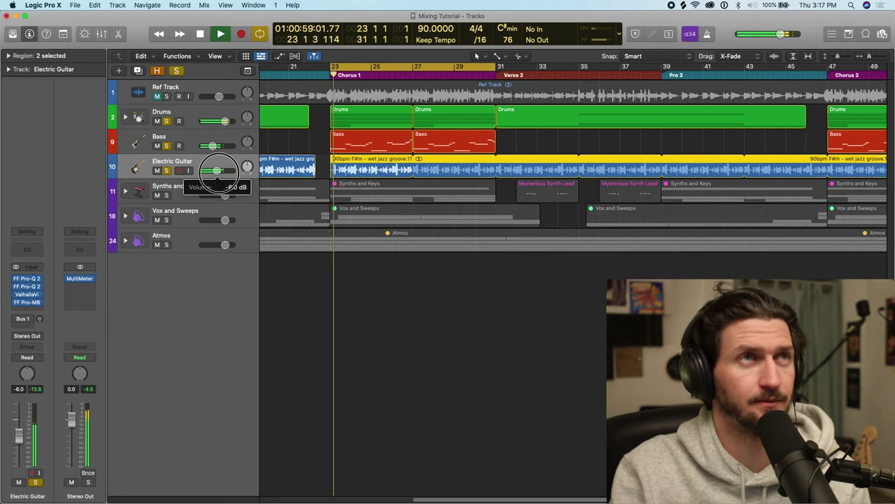
drag(216, 172, 213, 172)
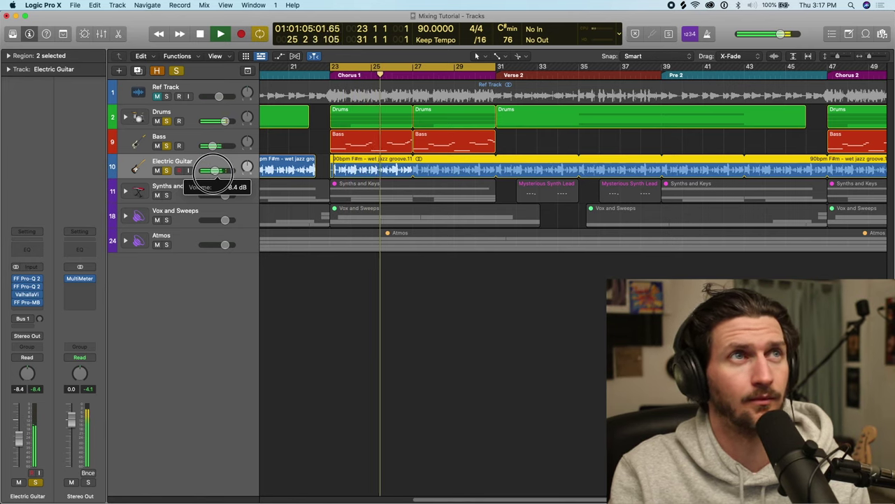
drag(214, 172, 207, 174)
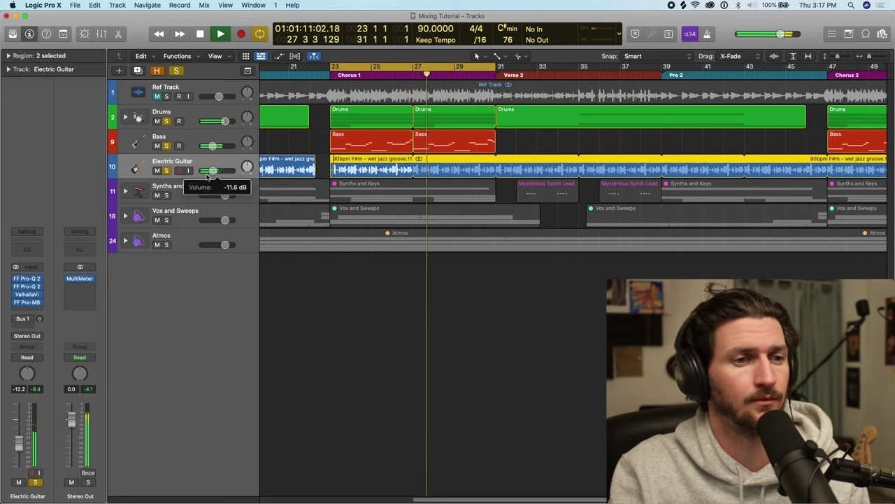
right_click(215, 171)
click(217, 170)
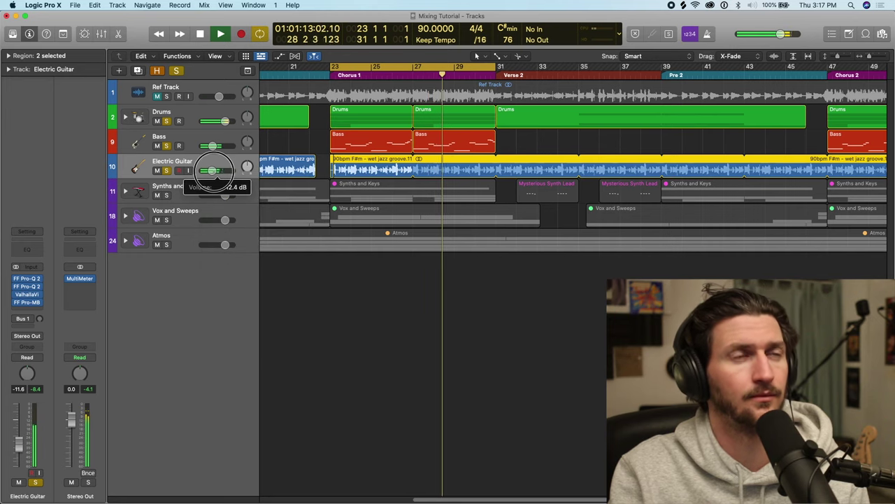
drag(217, 172, 233, 171)
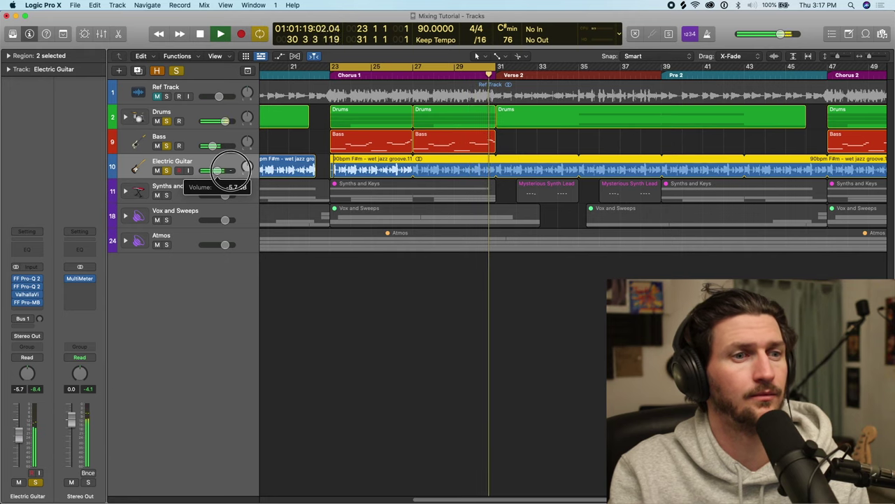
drag(231, 170, 231, 177)
key(space)
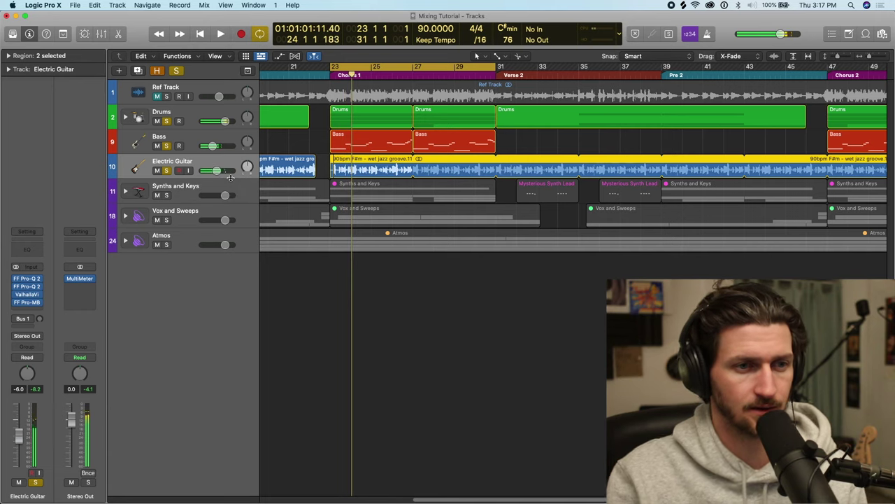
Turn off solo on Drums, Bass and Electric Guitar, and expand the Synths and Keys stack.
drag(167, 121, 168, 170)
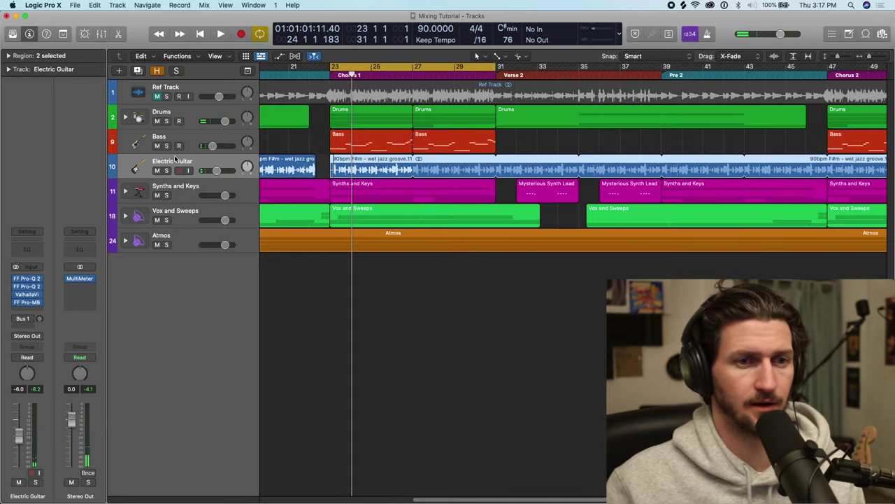
click(126, 191)
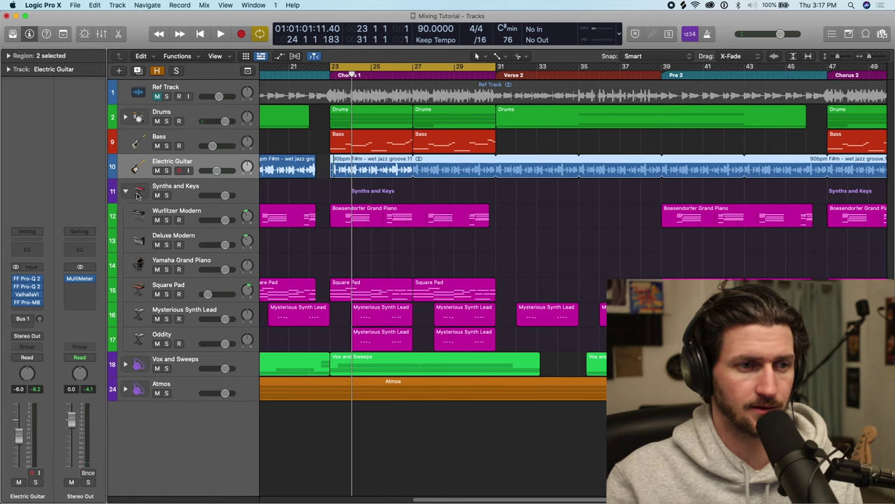
Review the channel strips of the Wurlitzer Modern, Square Pad, Mysterious Synth Lead and Oddity tracks.
click(218, 217)
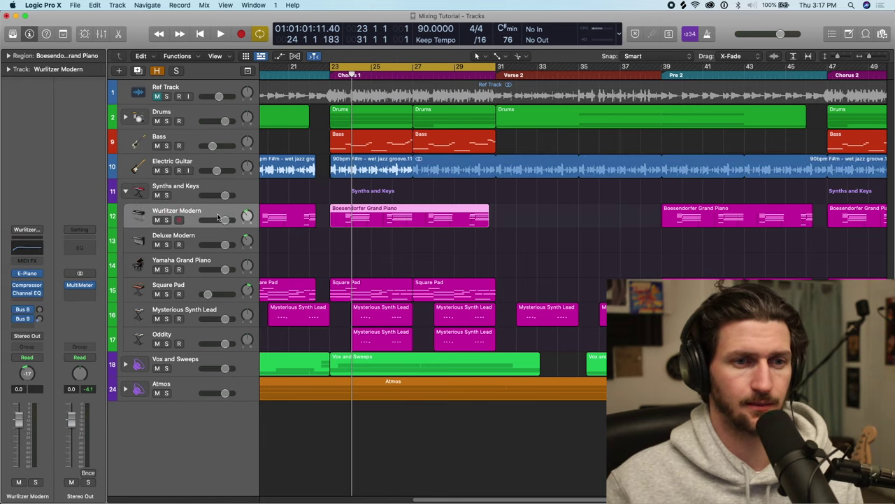
click(208, 289)
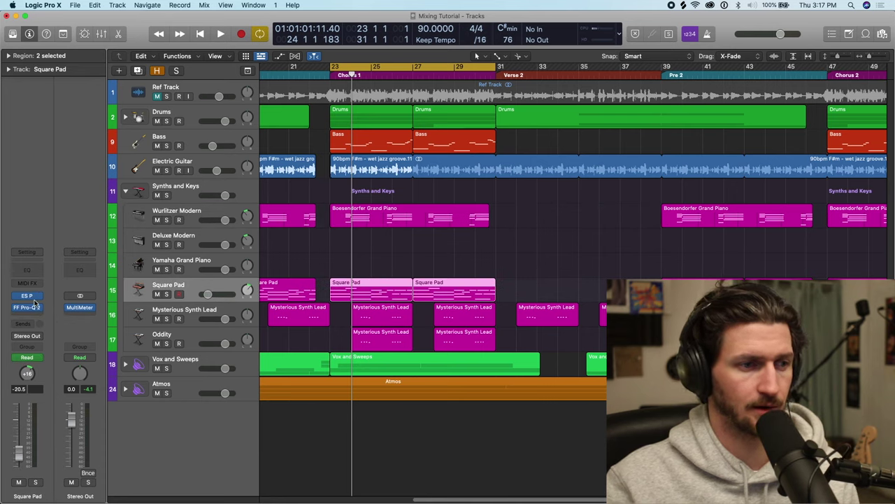
click(218, 310)
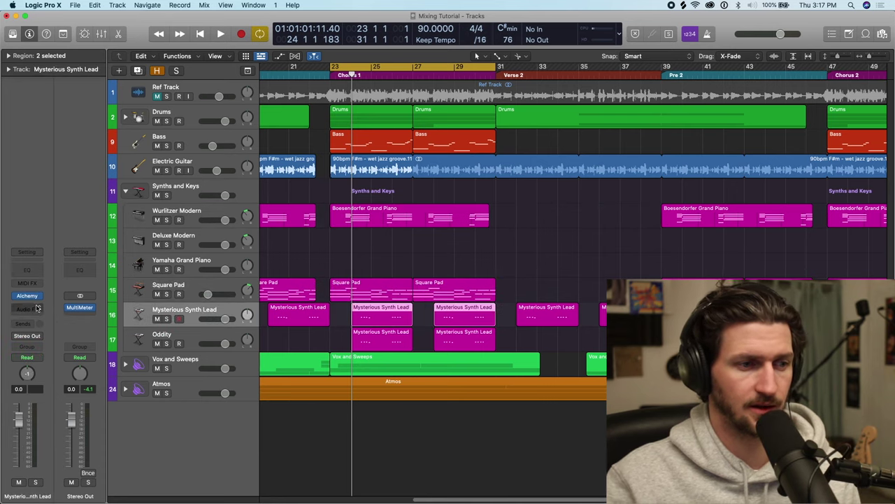
click(194, 335)
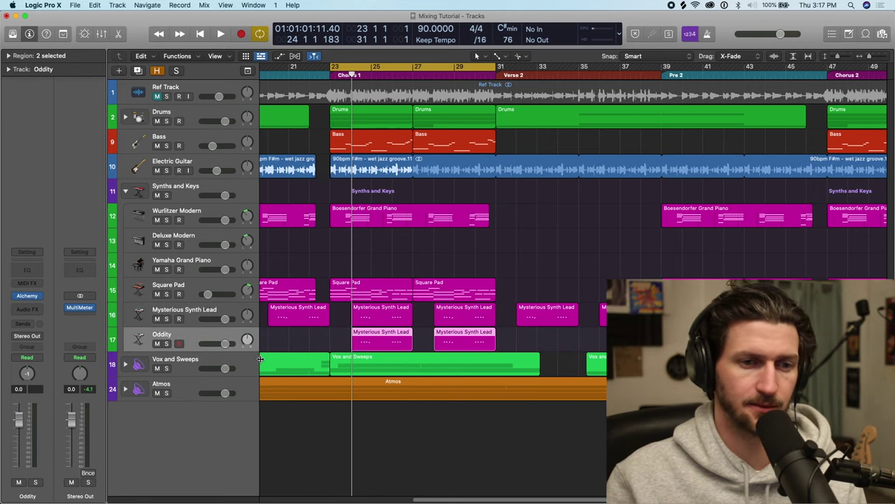
Solo the Wurlitzer Modern, play it from bar 23, and select its track.
click(166, 220)
drag(351, 74, 330, 74)
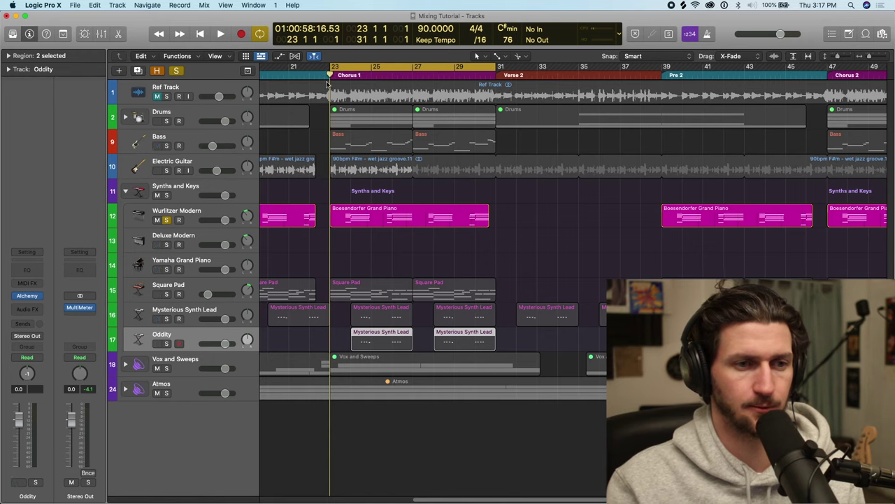
key(space)
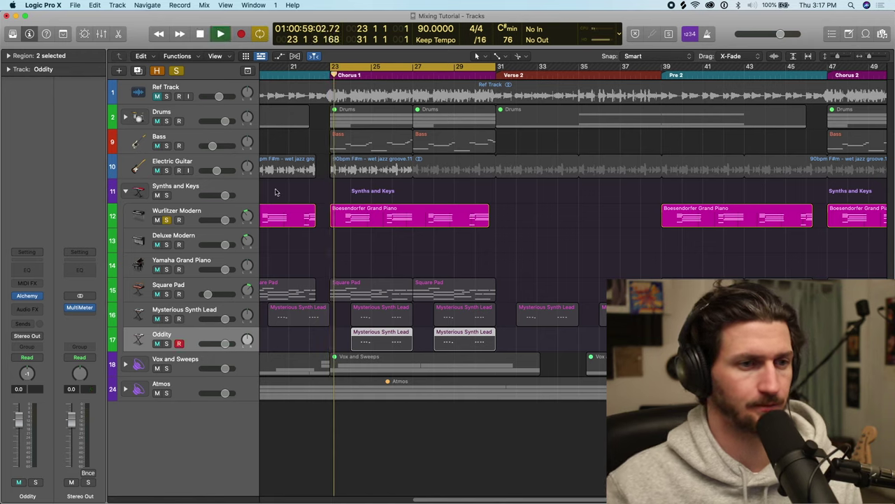
click(217, 219)
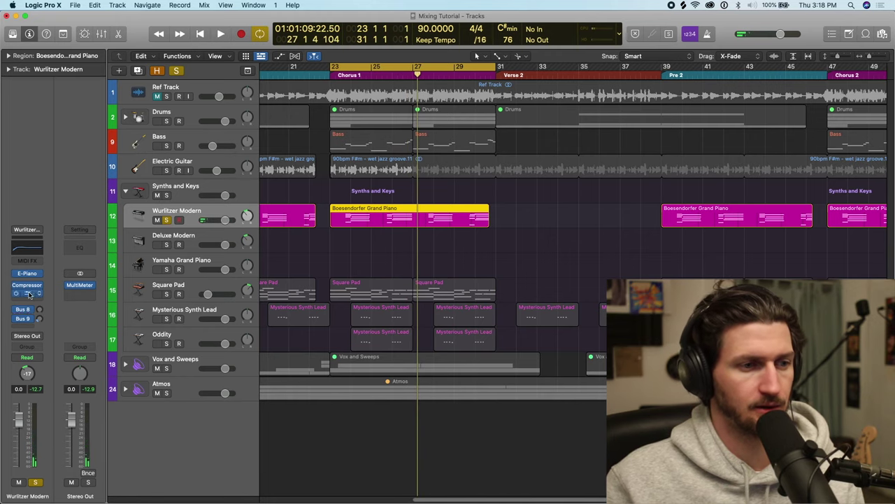
Open the Wurlitzer Modern's Compressor and adjust its threshold and ratio, starting playback to hear the result.
click(32, 289)
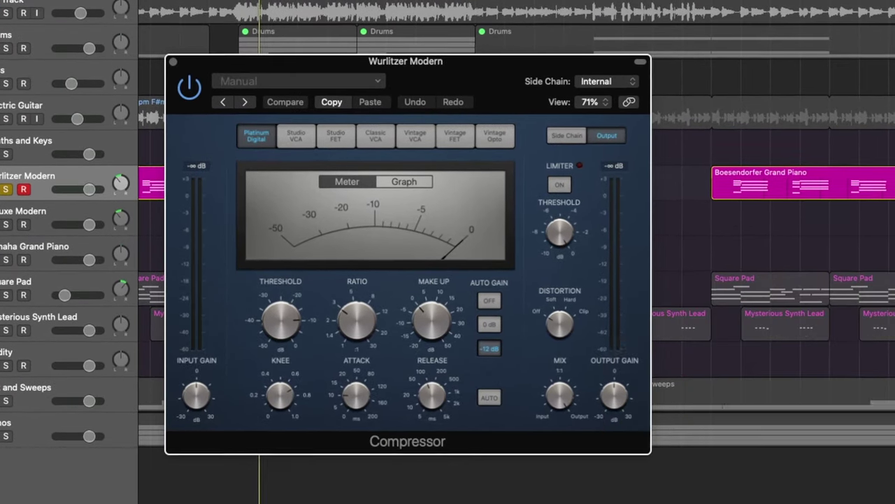
drag(497, 93, 720, 37)
drag(506, 269, 507, 294)
drag(577, 270, 575, 258)
key(space)
Set the cycle range from just before bar 24 to bar 30 and replay the soloed Wurlitzer.
drag(254, 7, 442, 10)
key(space)
drag(280, 7, 271, 7)
key(space)
key(space)
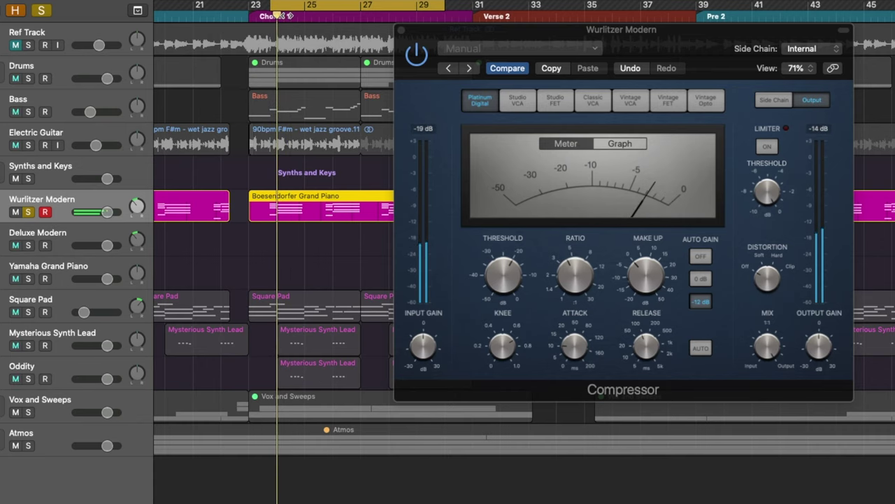
Close the Compressor window and extend the end of the cycle range to 30 4 1.
click(405, 31)
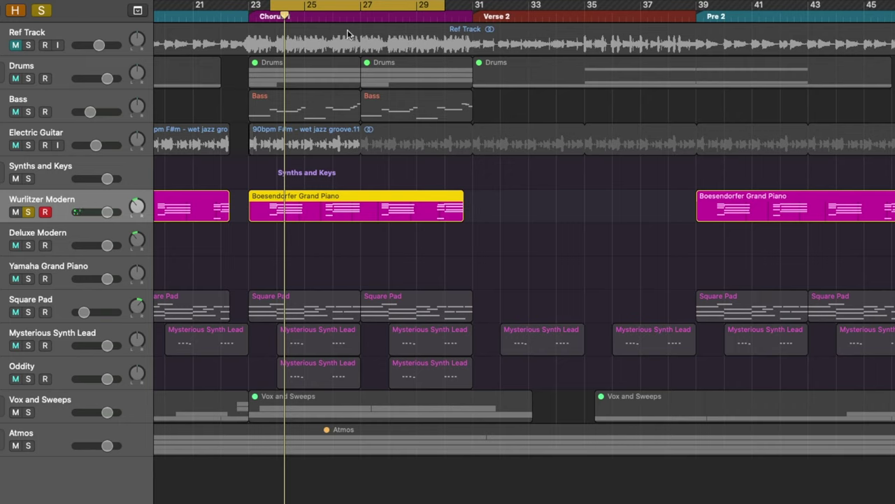
click(271, 6)
click(277, 6)
drag(278, 6, 446, 6)
drag(248, 7, 408, 6)
click(408, 6)
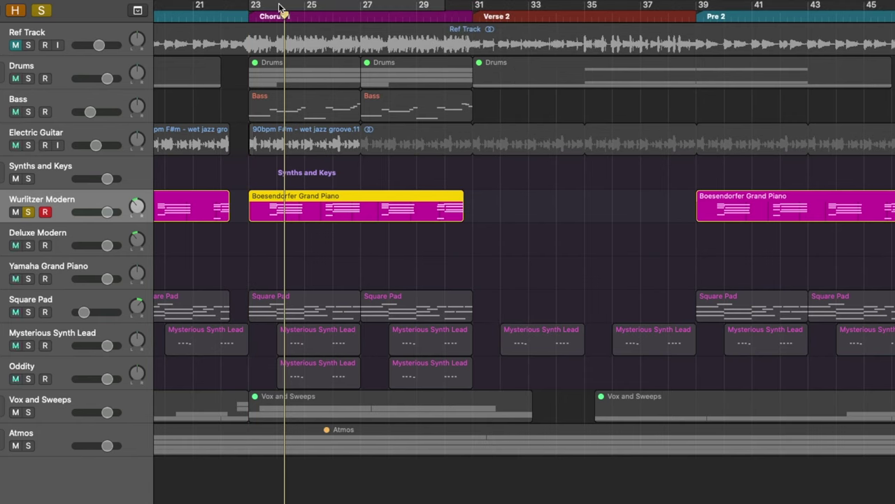
drag(282, 7, 473, 9)
drag(402, 7, 396, 5)
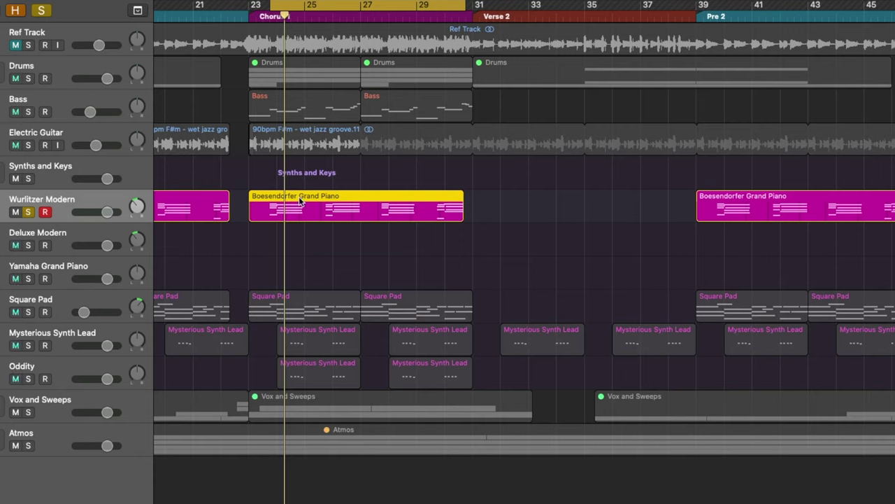
Turn off the Compressor's Auto Gain and set its Make Up gain to about 6 dB during playback.
key(space)
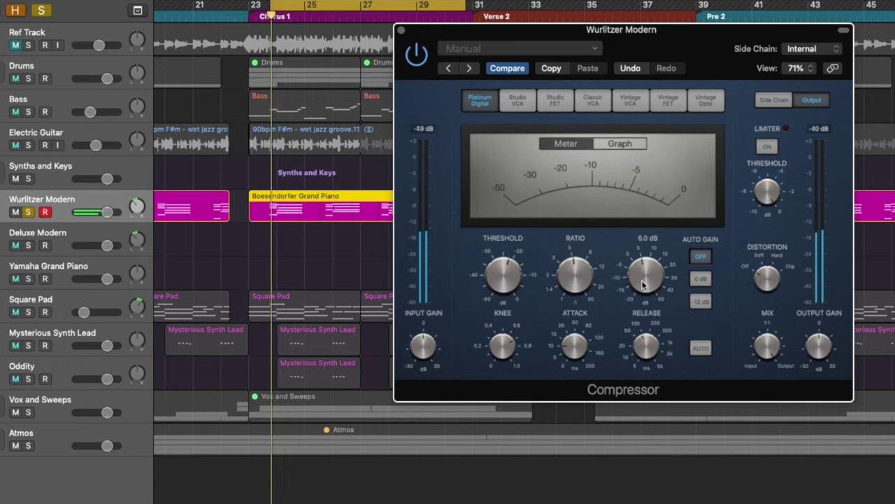
drag(640, 278, 665, 275)
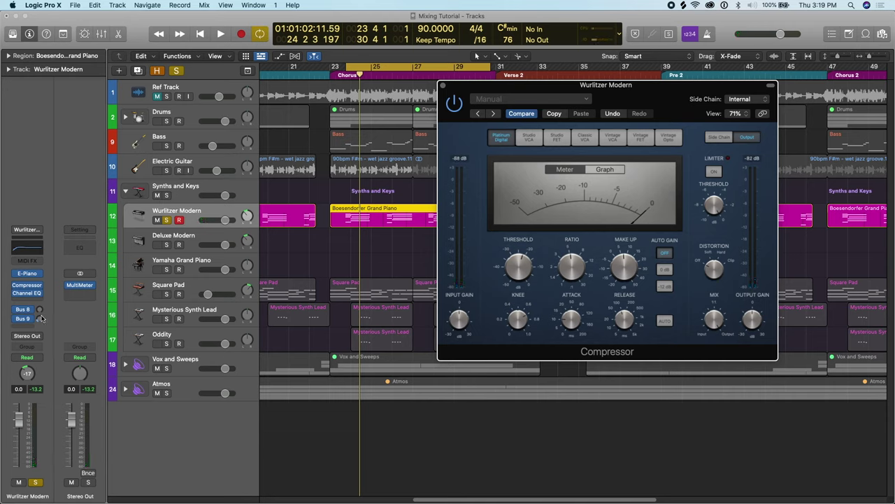
Replace the Wurlitzer Modern's Bus 8 and Bus 9 sends with a send to Bus 2 → Church.
click(25, 316)
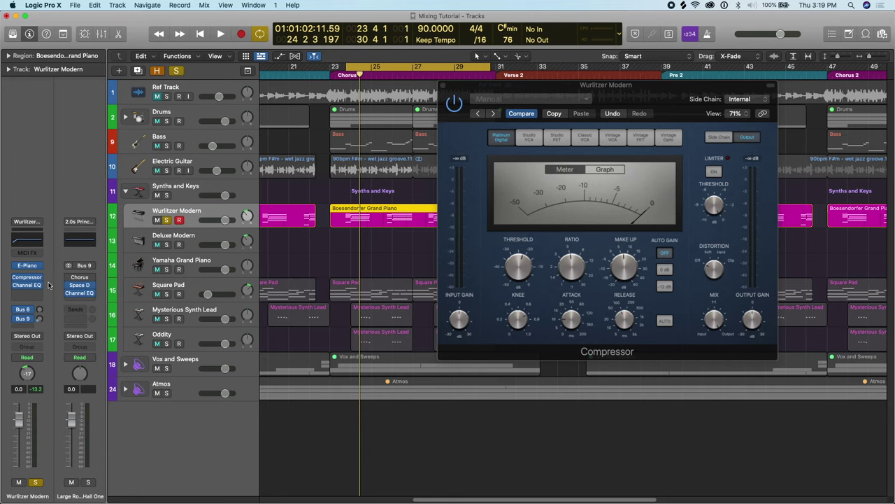
click(24, 221)
click(68, 316)
click(26, 323)
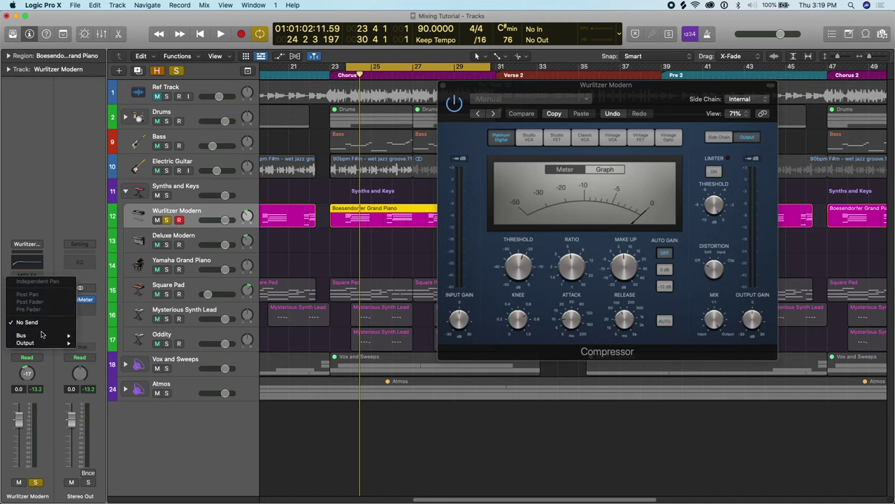
mouse_move(23, 335)
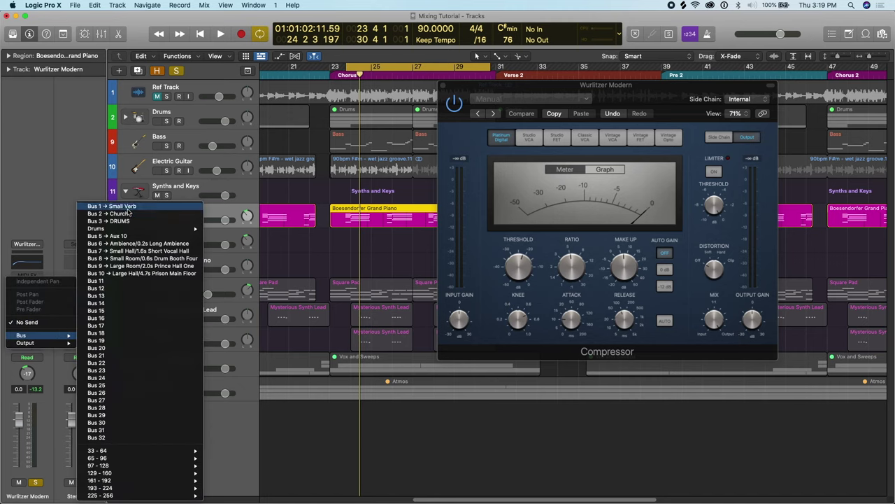
click(126, 214)
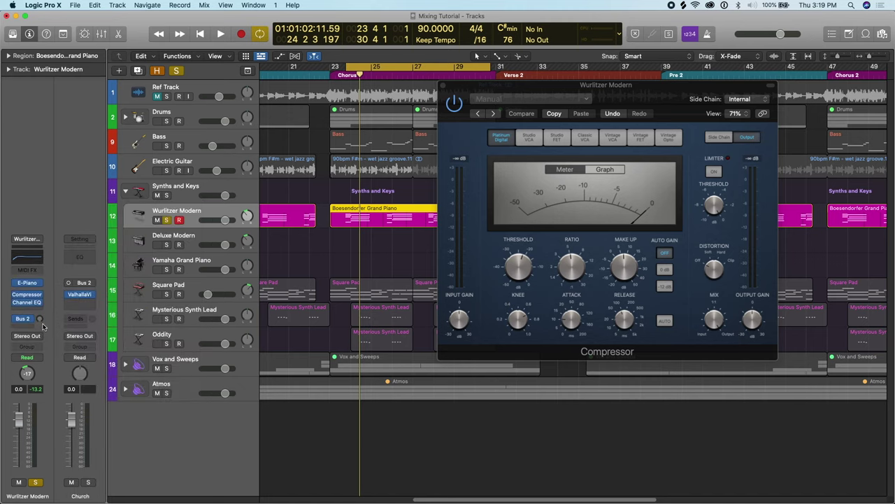
Raise the Wurlitzer Modern's Bus 2 send, then lower it to a subtle reverb amount while listening.
drag(40, 320, 50, 264)
key(space)
drag(40, 319, 46, 358)
key(space)
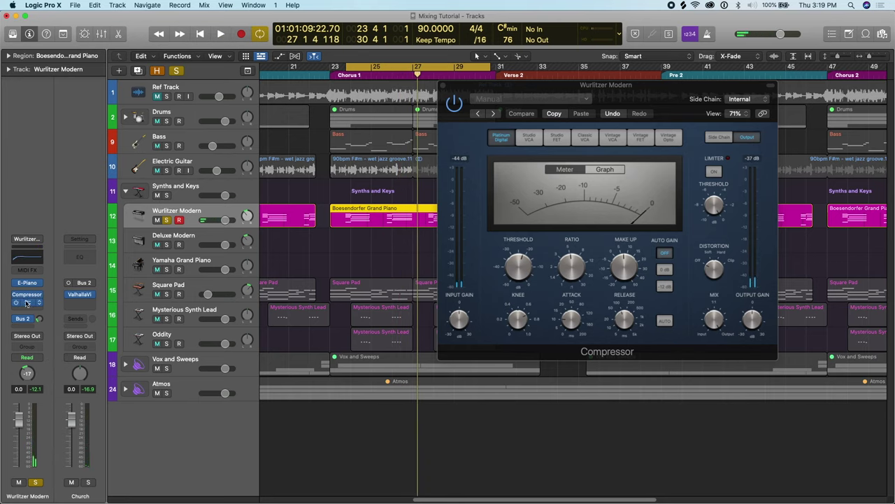
Open the Wurlitzer Modern's Channel EQ, close the Compressor, and turn on the EQ's Analyzer.
click(28, 302)
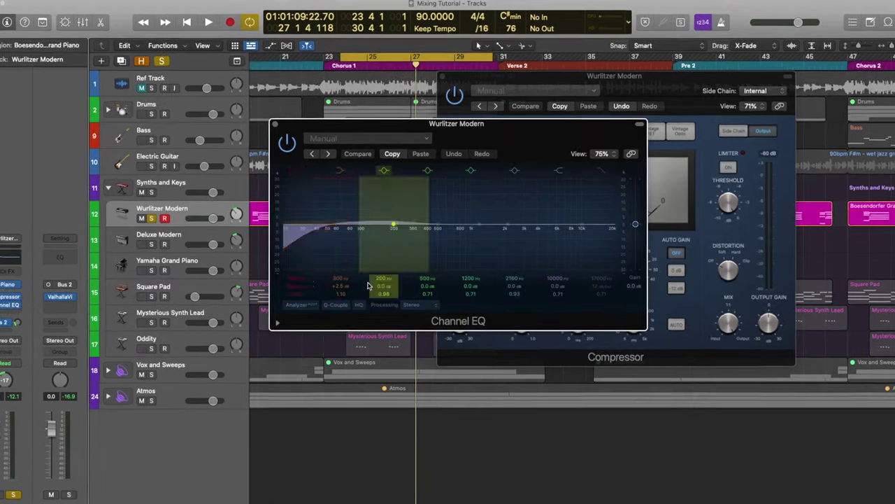
click(685, 82)
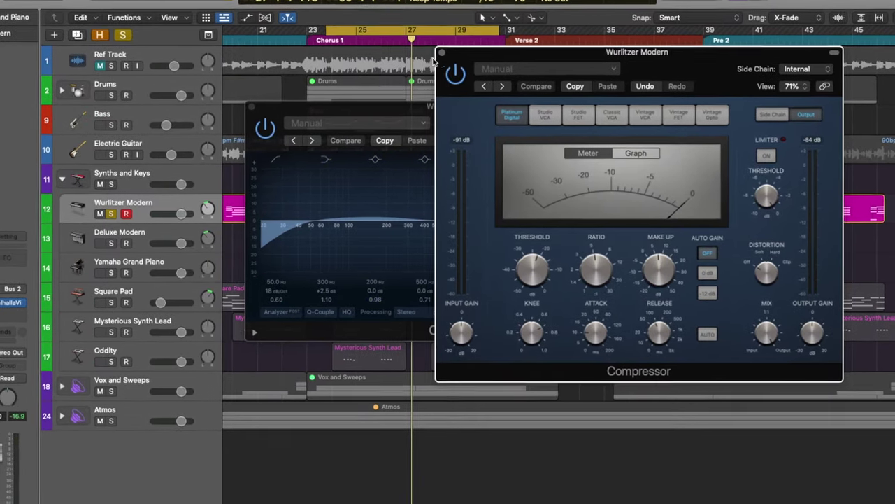
click(440, 49)
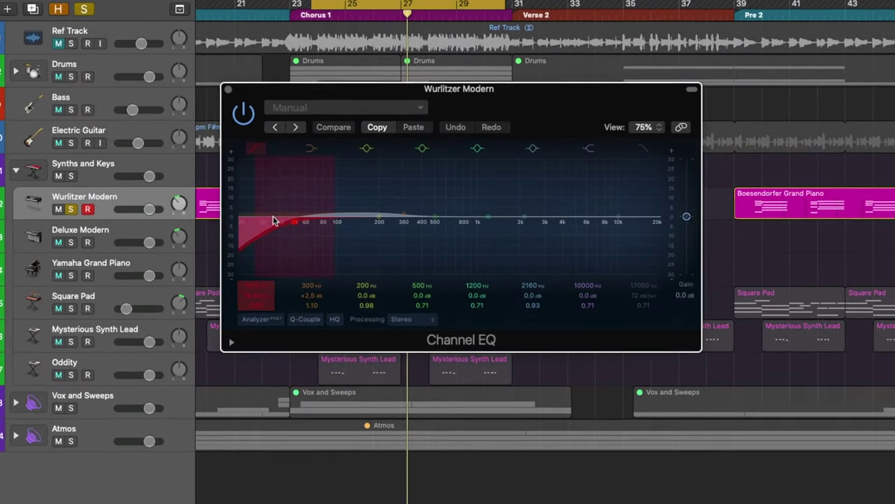
click(262, 321)
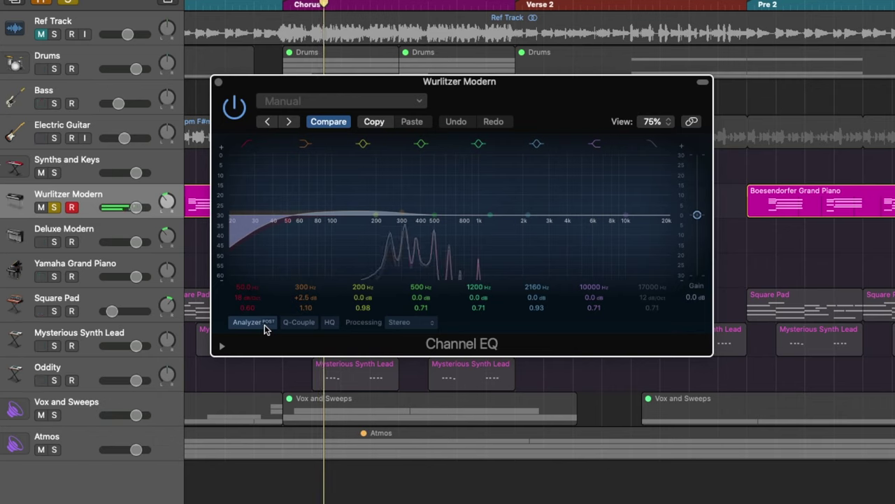
Raise the Channel EQ's low cut to 204 Hz and shift the 500 Hz band to 496 Hz at -0.1 dB.
drag(299, 234, 381, 215)
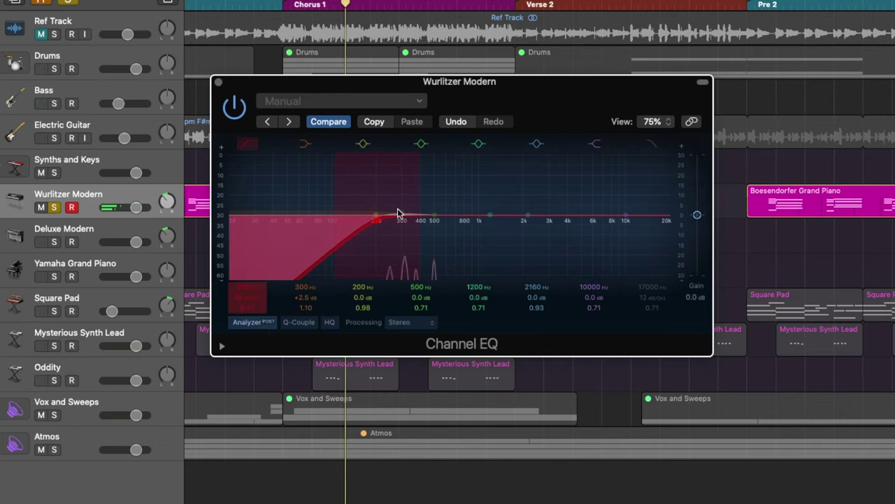
click(423, 195)
drag(423, 195, 421, 197)
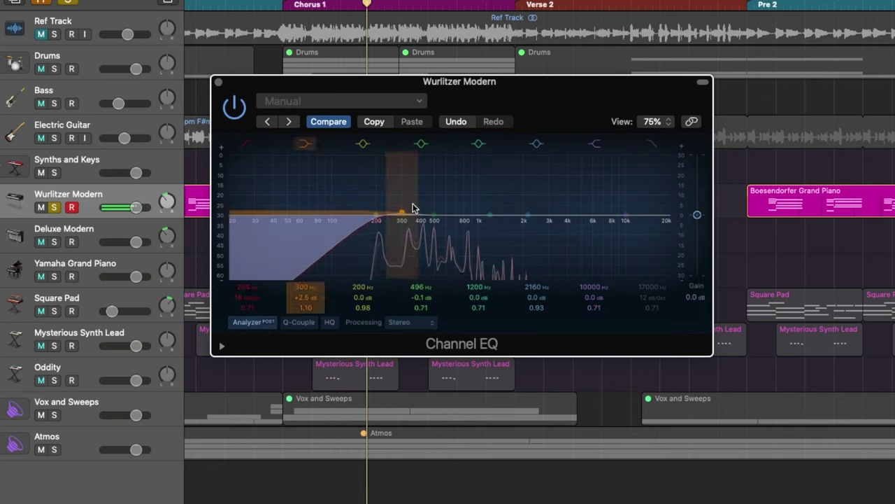
Set the Wurlitzer Modern's low cut to 292 Hz at 36 dB/Oct and boost 1400 Hz by +2.7 dB with Q 1.70.
click(375, 221)
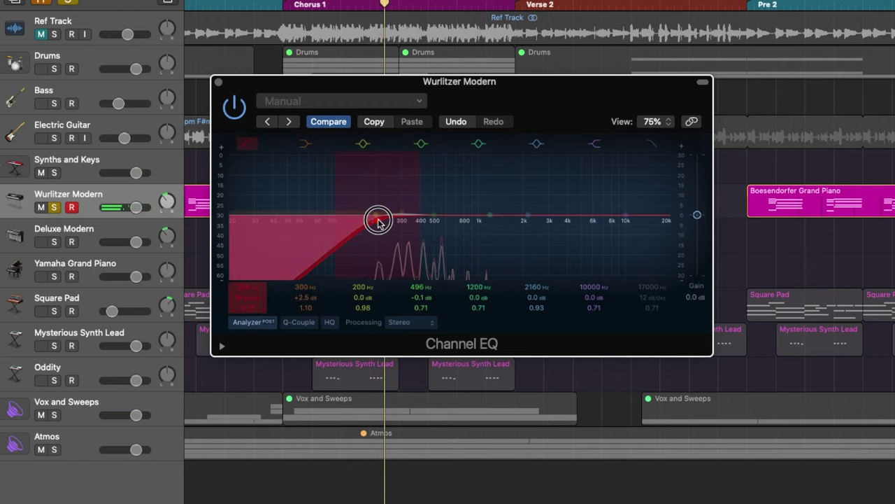
drag(416, 194, 402, 224)
key(space)
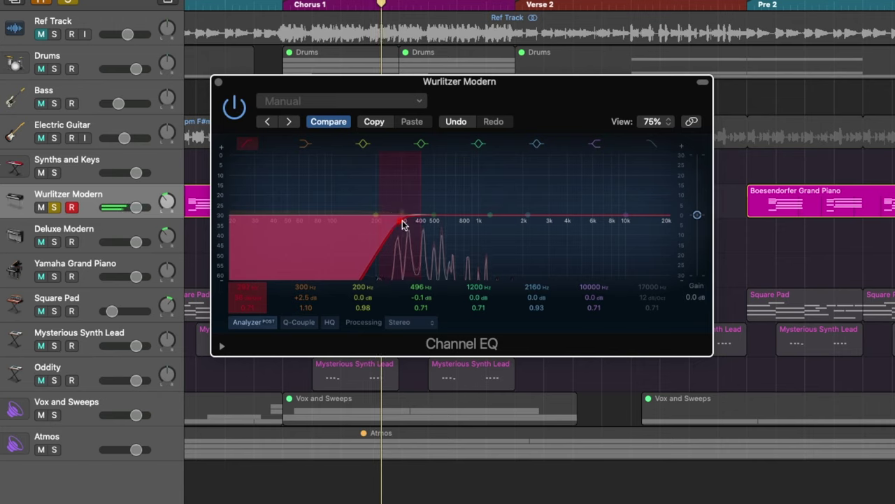
drag(489, 214, 507, 206)
drag(555, 187, 499, 209)
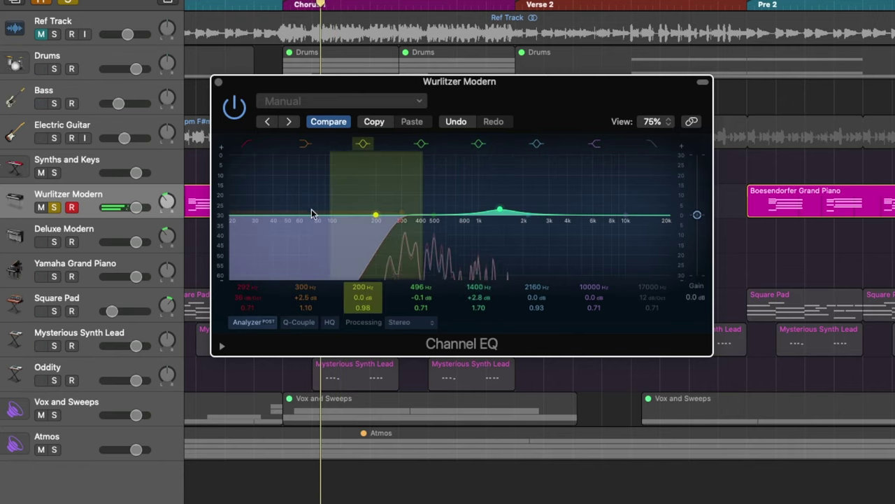
click(387, 238)
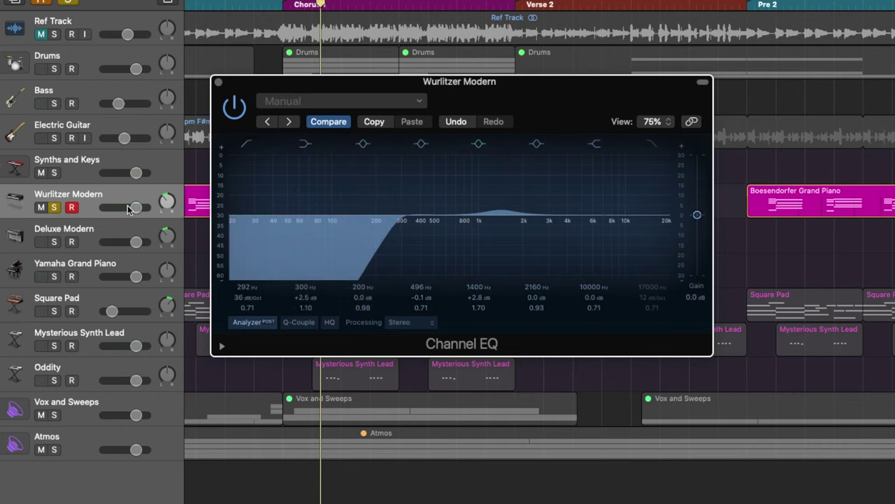
drag(502, 212, 502, 214)
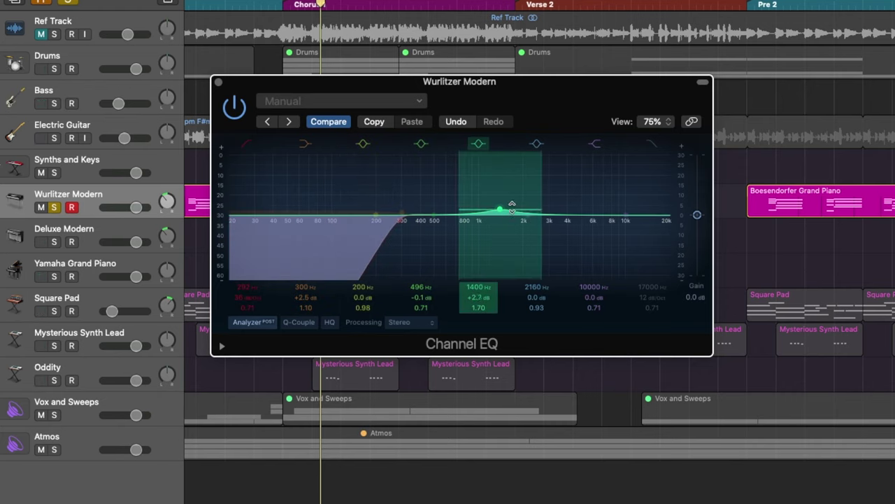
click(219, 84)
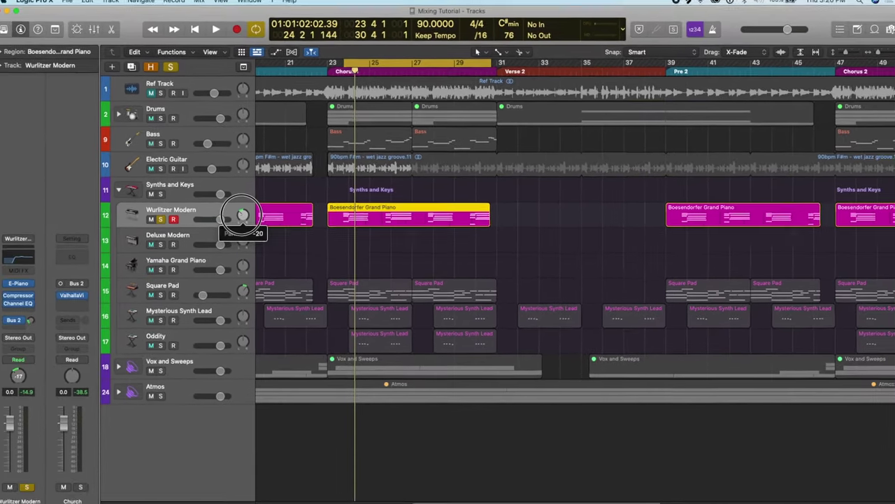
Pan the Wurlitzer Modern to -20 and select the Electric Guitar track.
drag(242, 215, 238, 214)
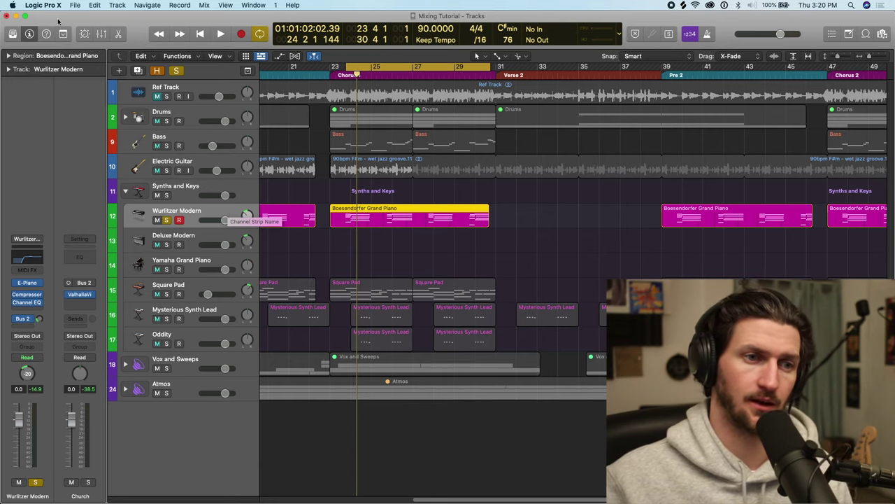
click(206, 161)
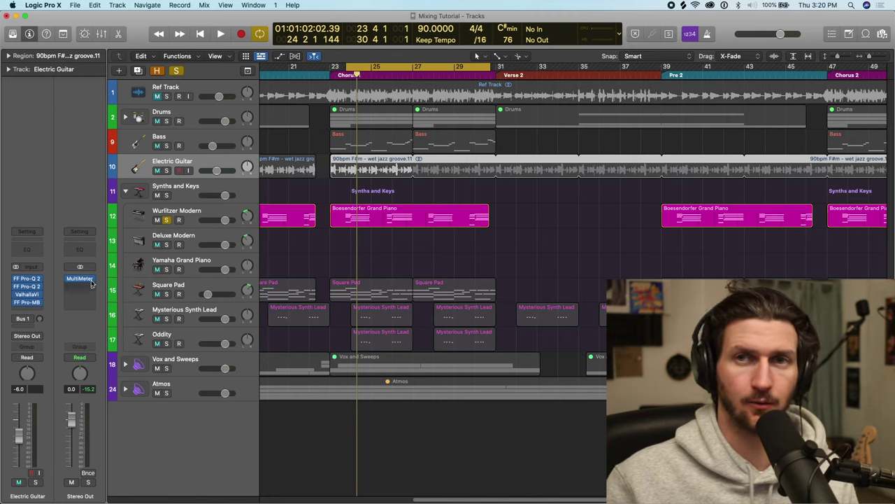
mouse_move(91, 280)
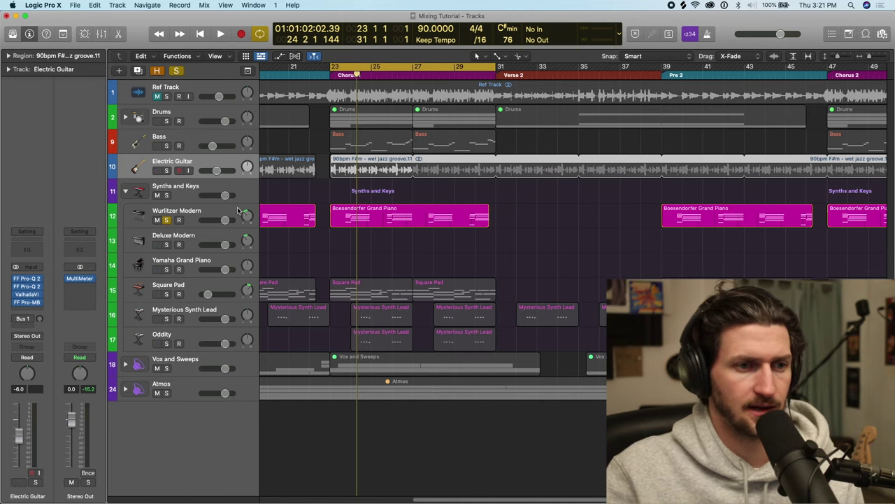
Solo the Square Pad and audition it at -8.0 dB before restoring its volume to -20.5 dB.
click(180, 220)
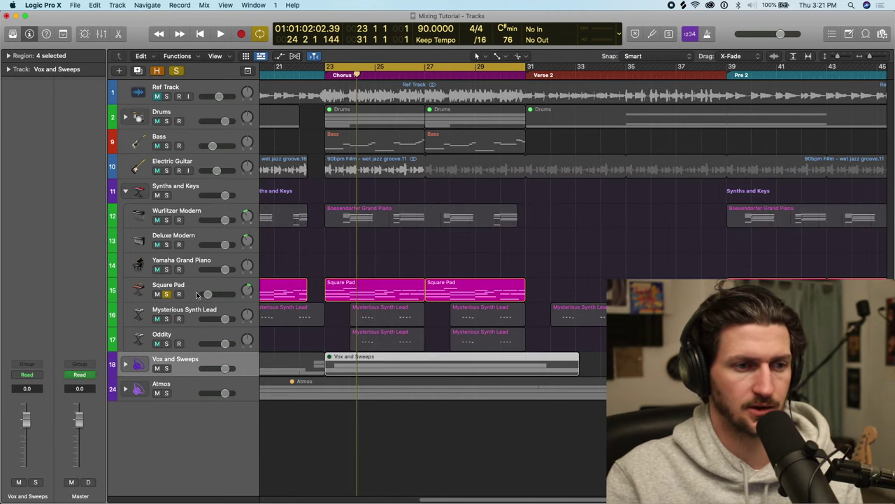
click(203, 289)
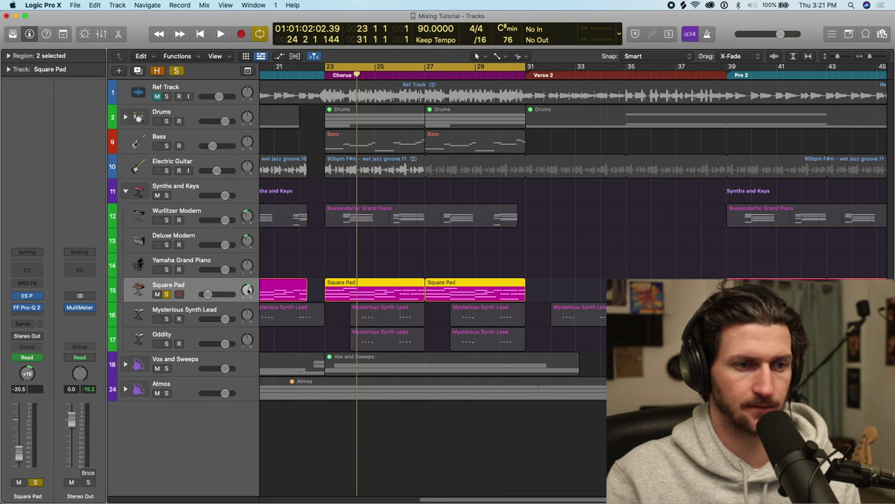
key(space)
drag(208, 294, 215, 295)
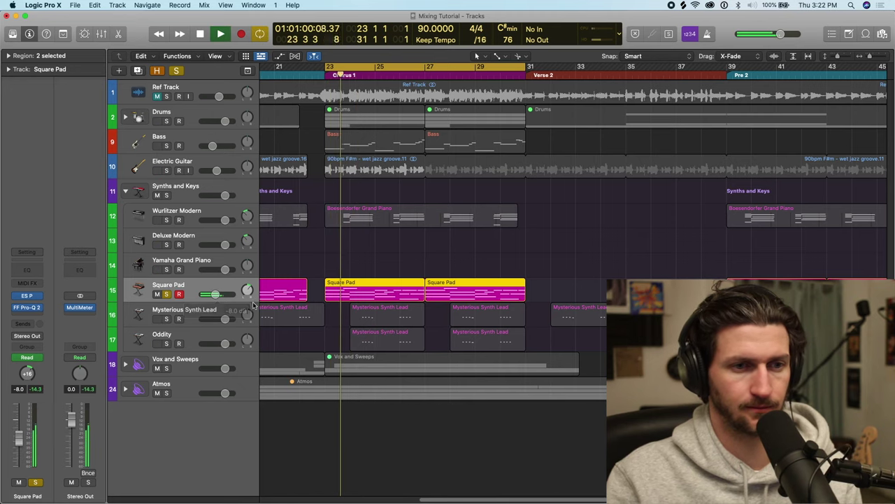
click(206, 292)
Check the Square Pad's ES P instrument, close it, and pan the track to +21.
click(30, 296)
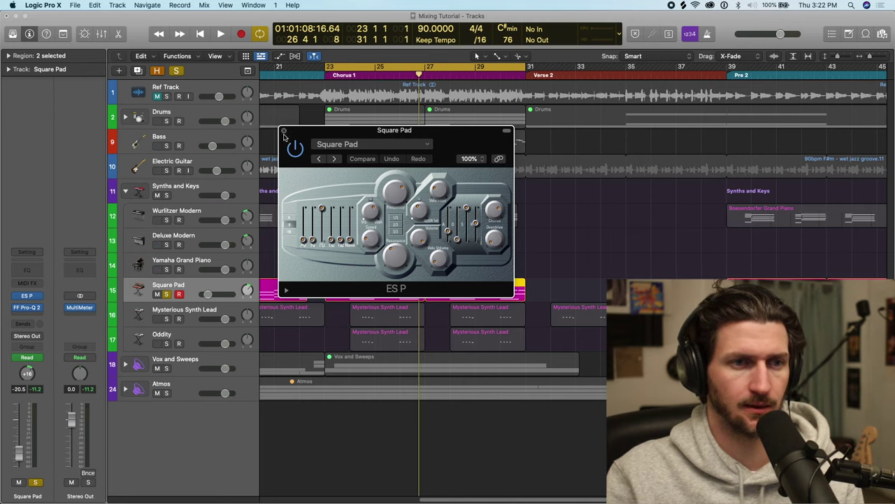
click(285, 132)
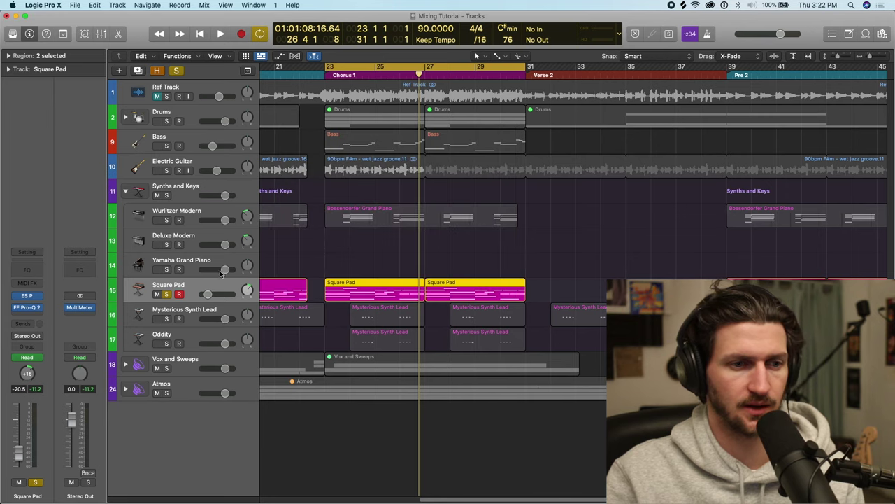
drag(246, 289, 247, 289)
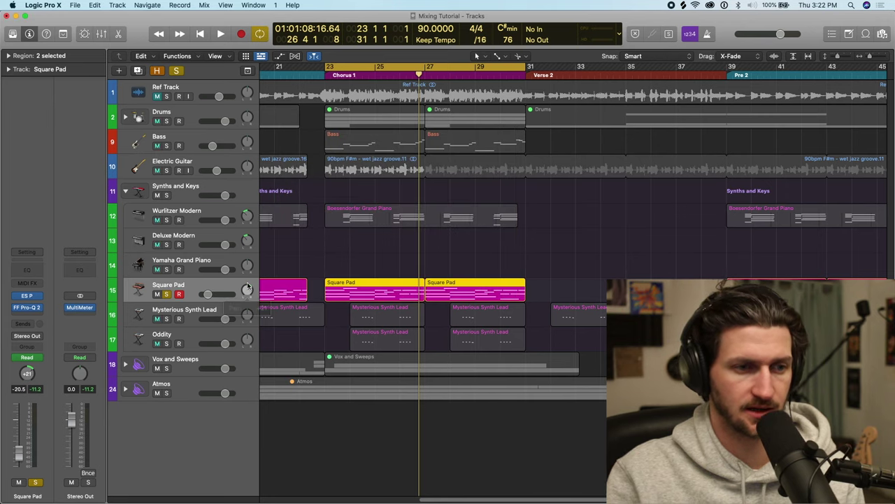
Examine the Square Pad's FF Pro-Q 2 bands during playback and close the plug-in.
click(36, 308)
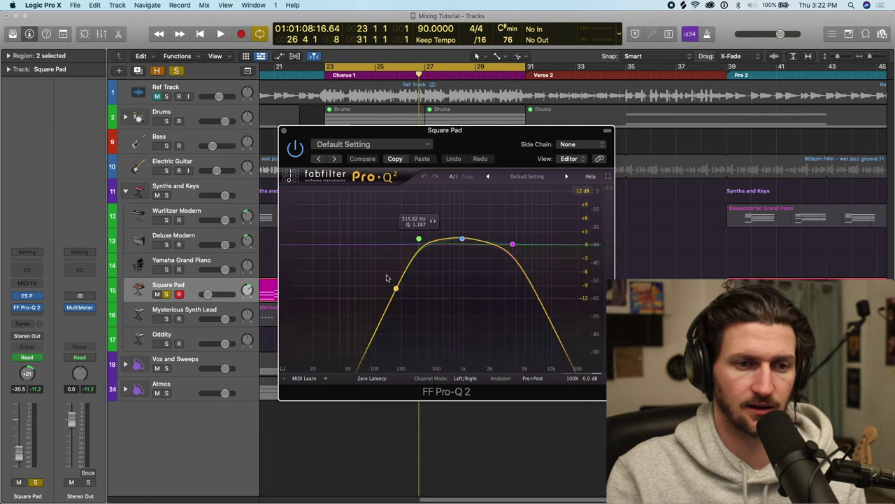
key(space)
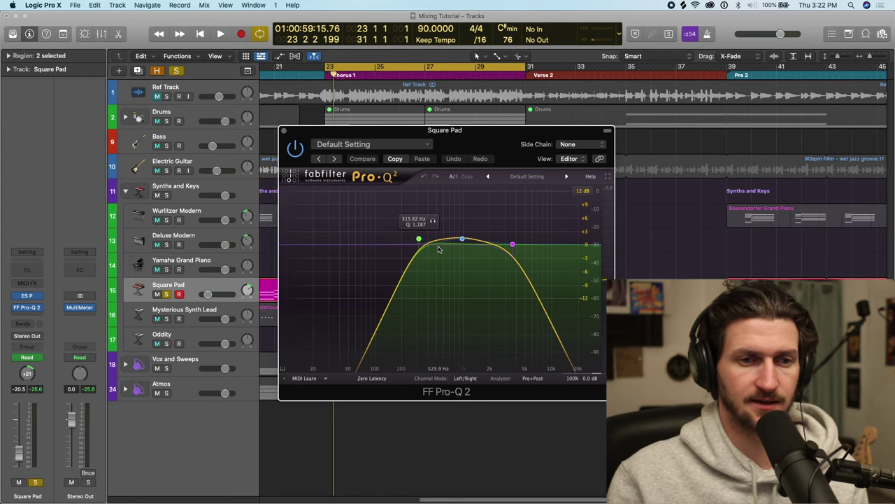
key(space)
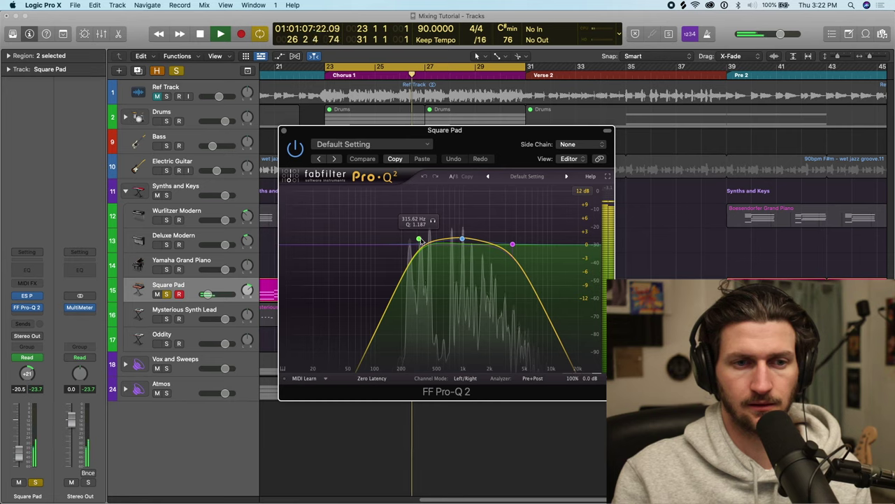
key(space)
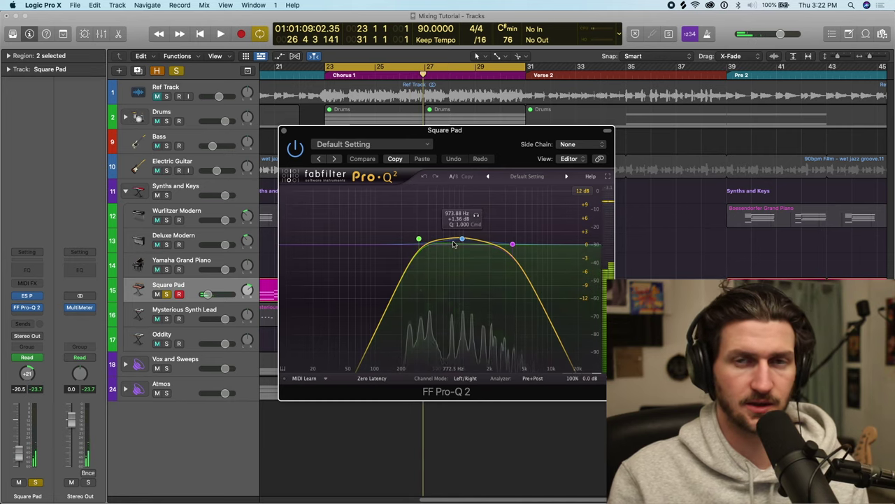
click(284, 131)
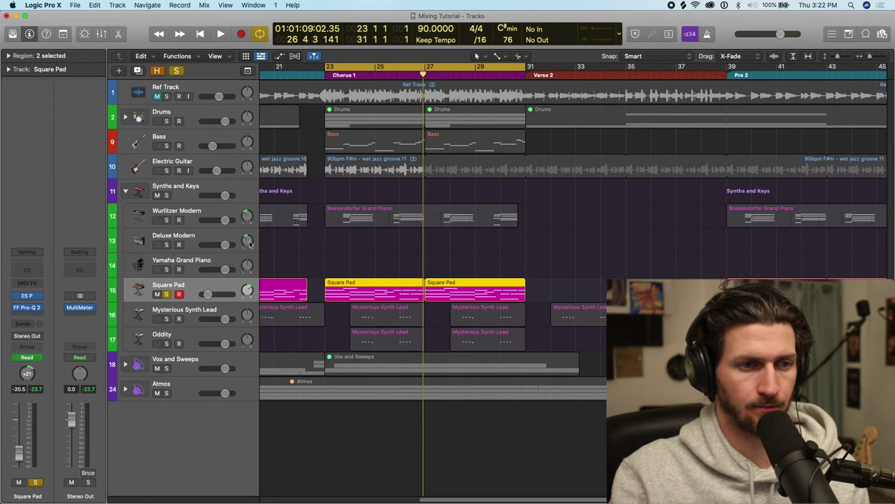
Unsolo the Square Pad and solo the Drums, Bass, Electric Guitar and Wurlitzer Modern tracks together.
click(166, 295)
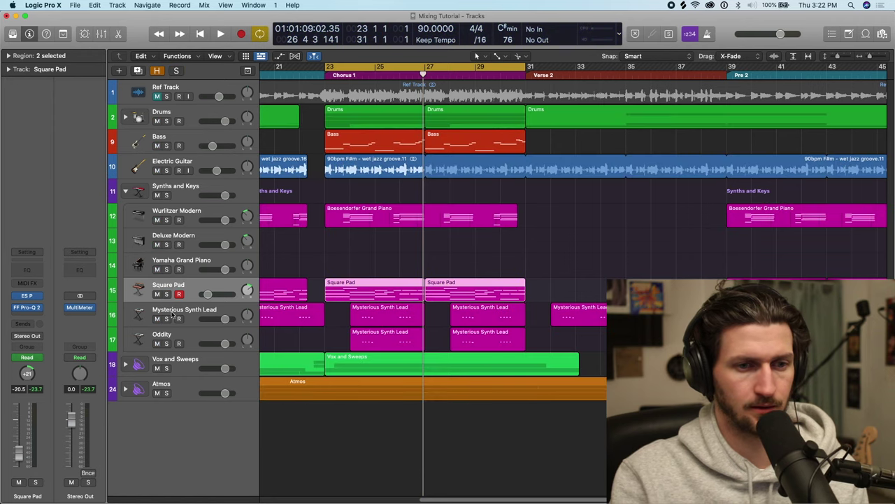
click(195, 216)
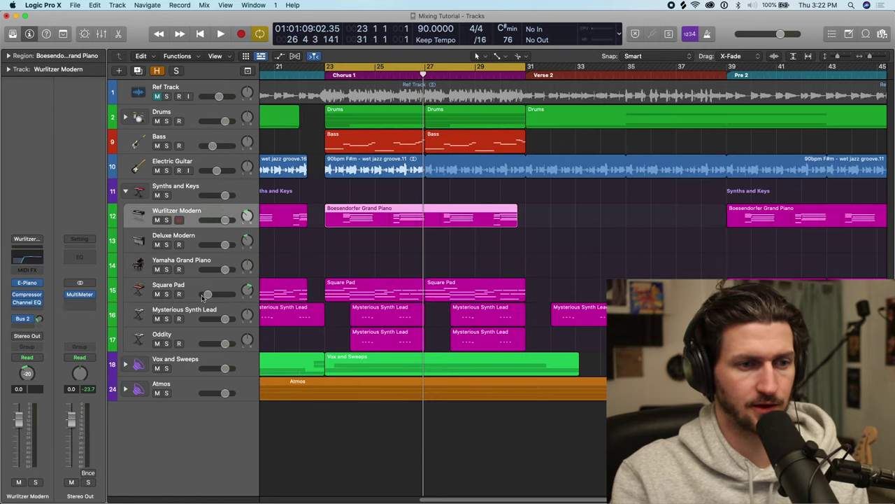
click(206, 289)
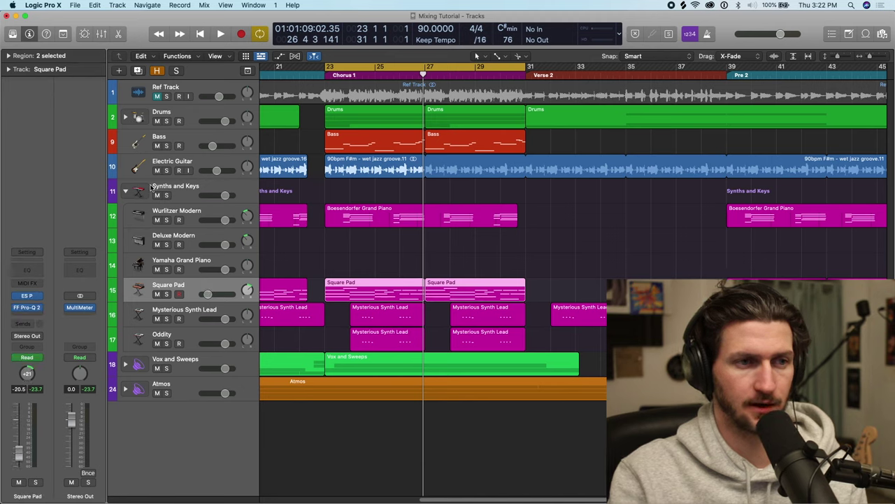
drag(166, 121, 172, 179)
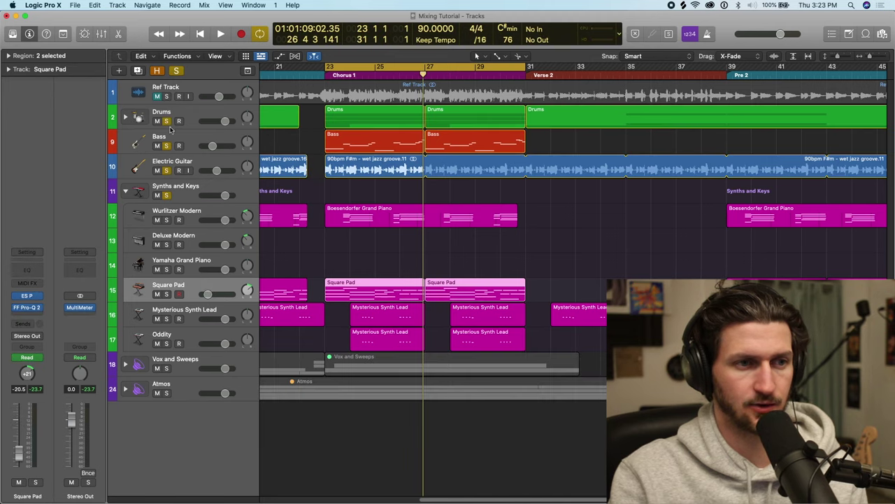
click(167, 195)
click(166, 220)
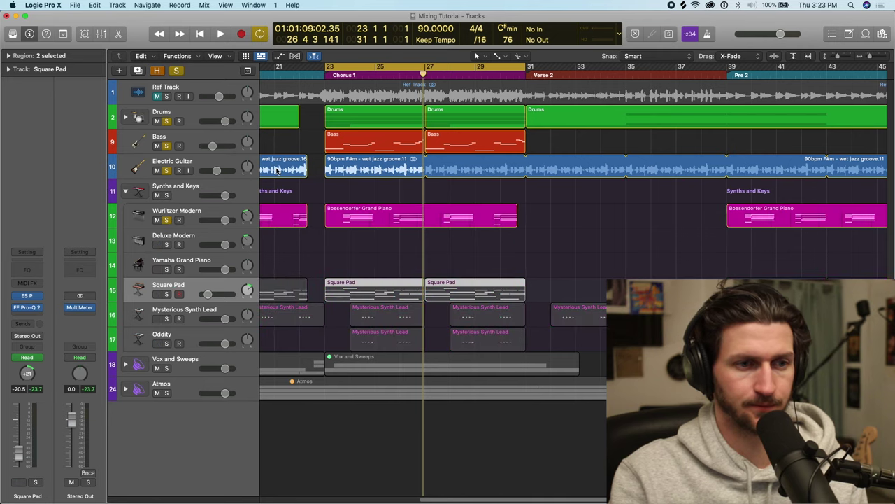
Balance the Wurlitzer Modern against the drums, bass and guitar during playback, lowering its volume to -11.6 dB.
key(space)
click(225, 220)
drag(229, 218, 193, 220)
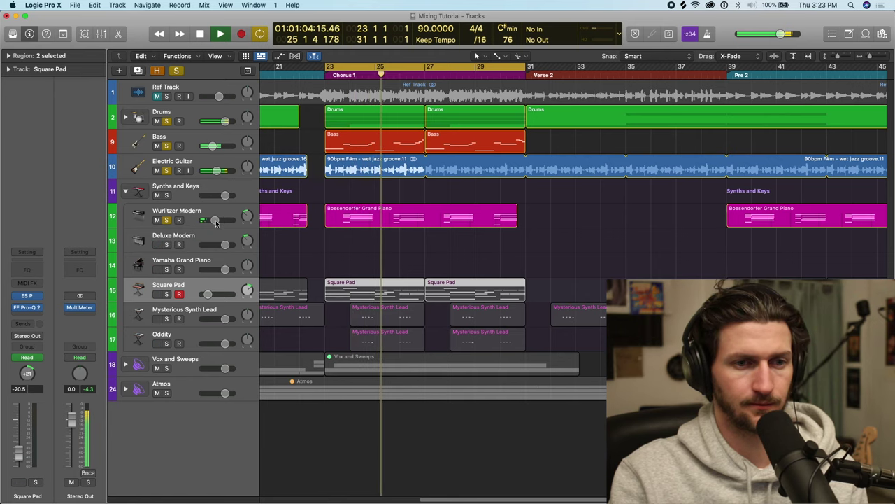
drag(219, 221, 216, 219)
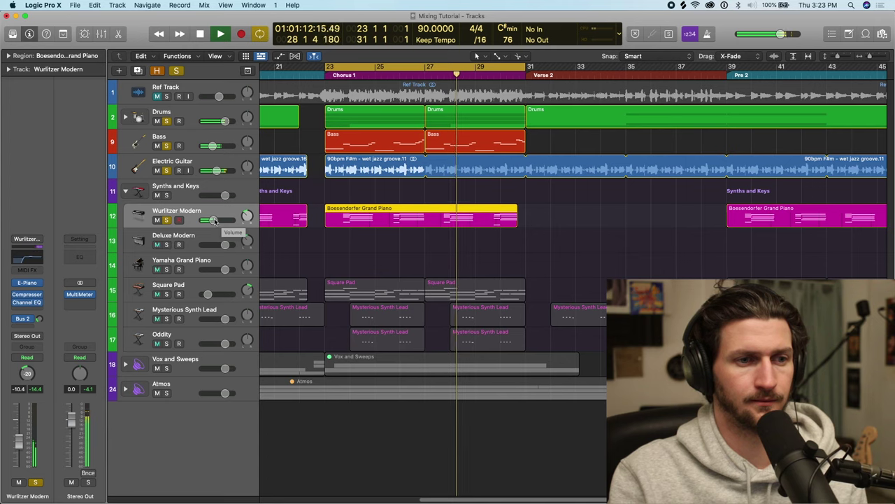
drag(221, 221, 213, 222)
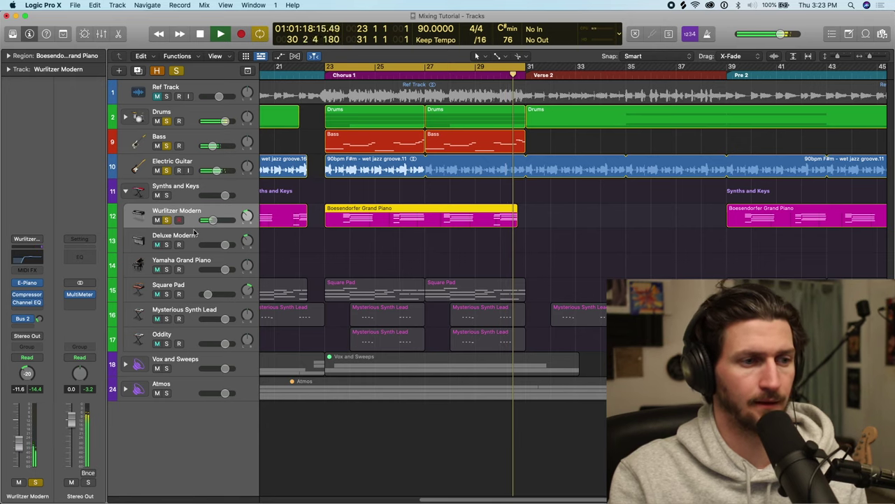
Set the Wurlitzer Modern's EQ to a 412 Hz low cut with boosts of +3.8 dB at 875 Hz and +4.4 dB at 1940 Hz.
click(40, 257)
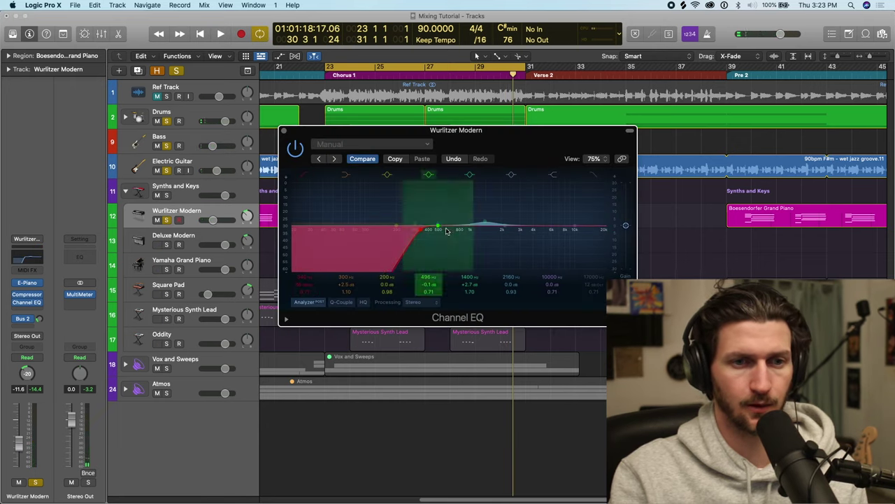
drag(489, 221, 433, 230)
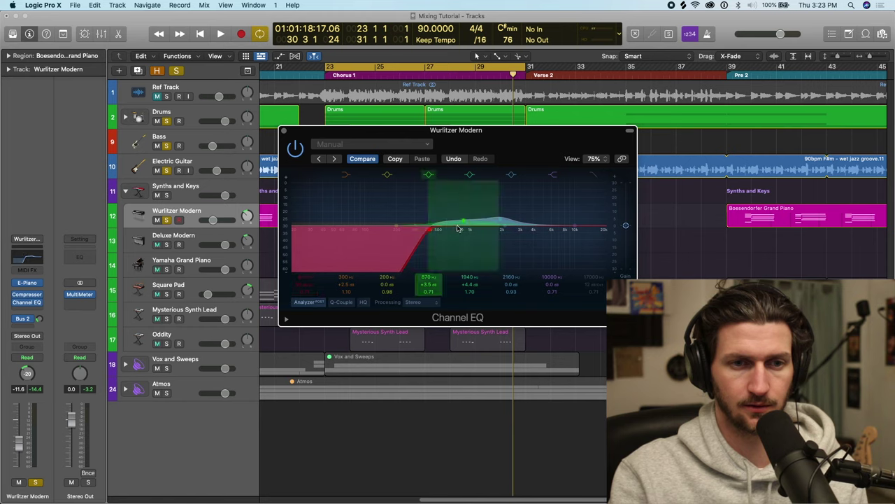
Set the Wurlitzer Modern Compressor's make-up gain to 9.5 dB and close both plug-in windows.
click(28, 294)
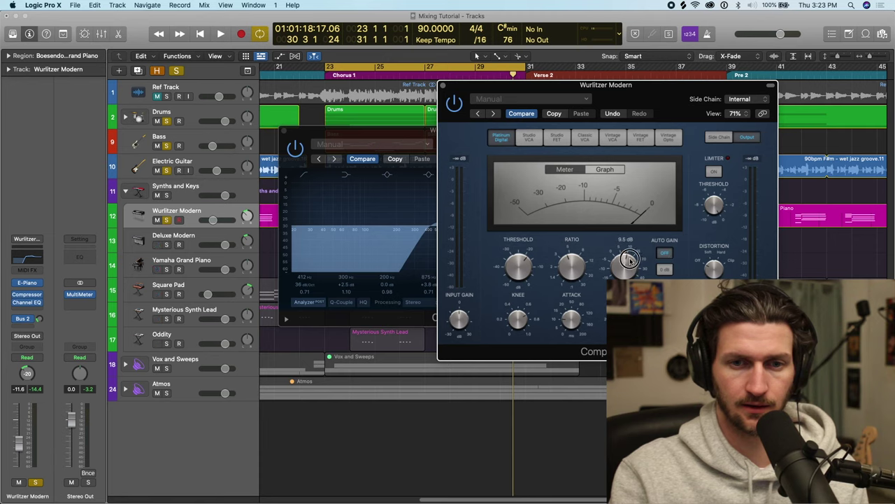
click(445, 86)
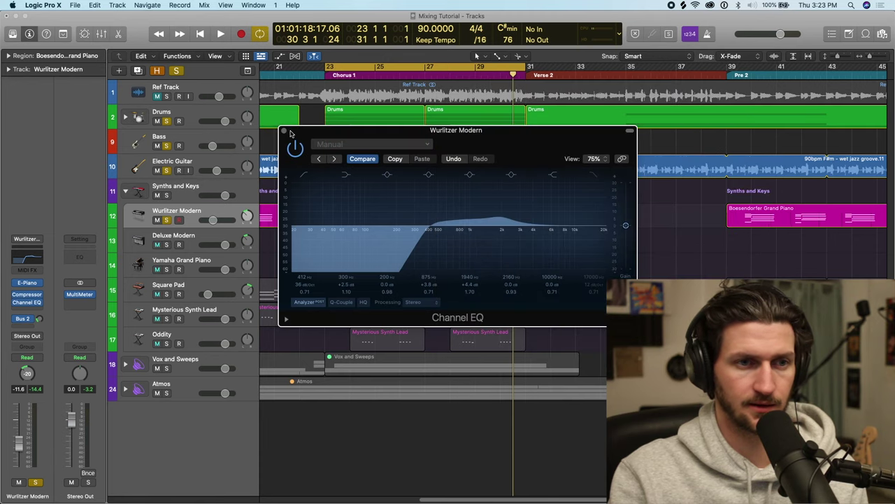
click(283, 130)
Lower the Wurlitzer Modern's volume to -13.8 dB and set its Bus 2 send to -17.2 dB during playback.
key(space)
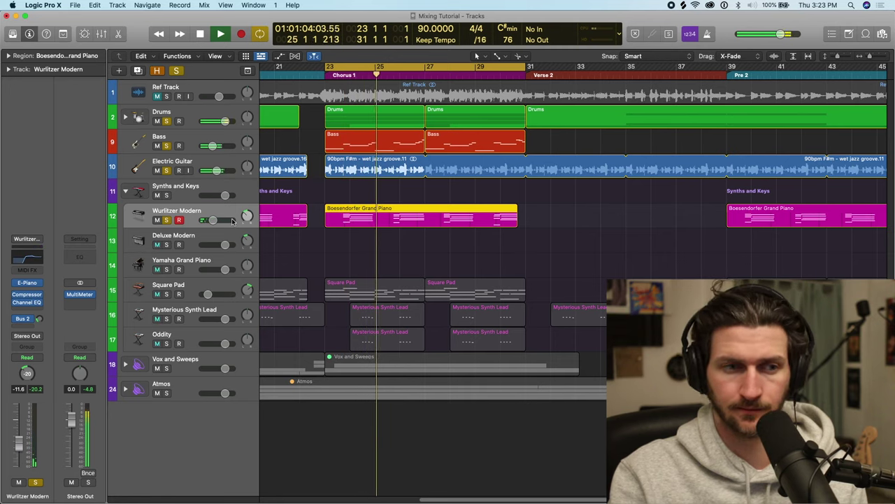
drag(214, 221, 214, 224)
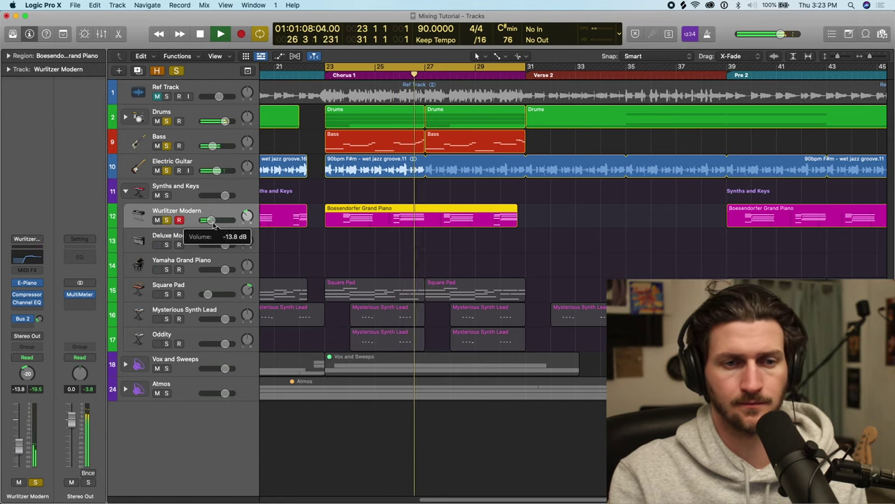
click(38, 319)
mouse_move(42, 312)
mouse_down()
mouse_move(46, 305)
mouse_move(49, 318)
mouse_up()
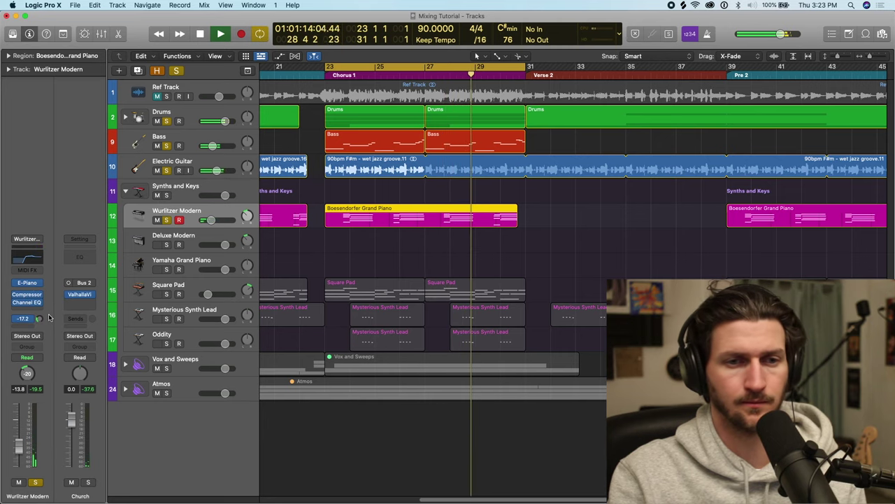
Check the Wurlitzer Modern's Channel EQ curve during playback and close the plug-in window.
click(23, 254)
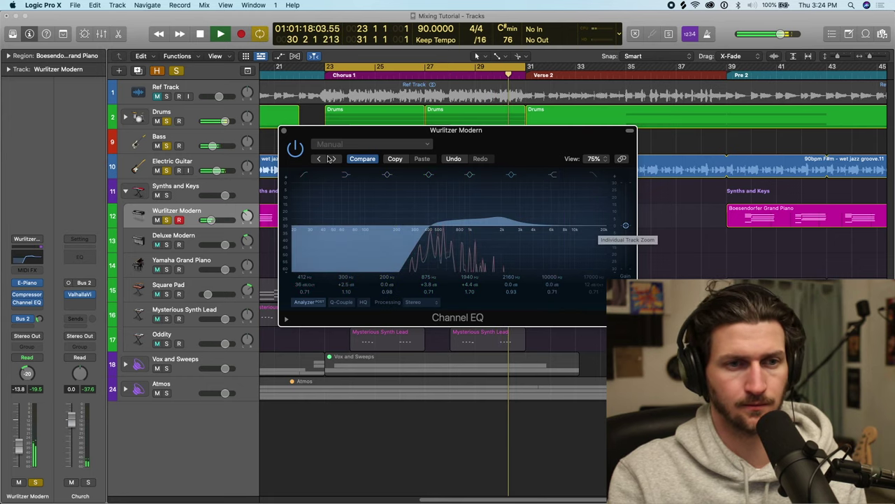
click(284, 131)
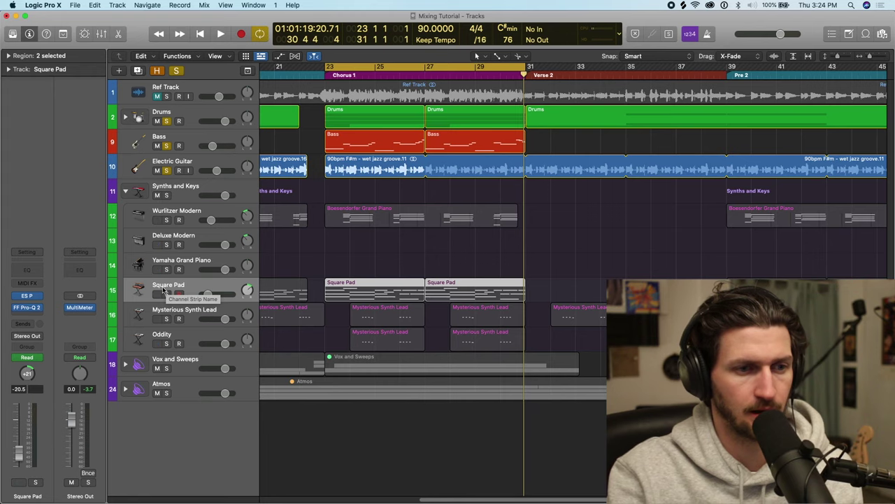
Solo the Square Pad and lower its volume to -27.0 dB against the drums, bass and guitar.
click(167, 294)
mouse_move(241, 292)
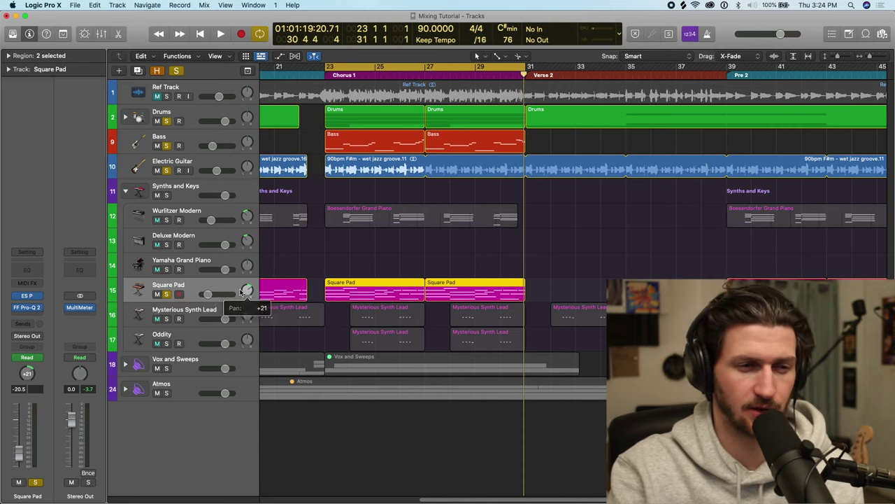
drag(208, 295, 237, 294)
key(space)
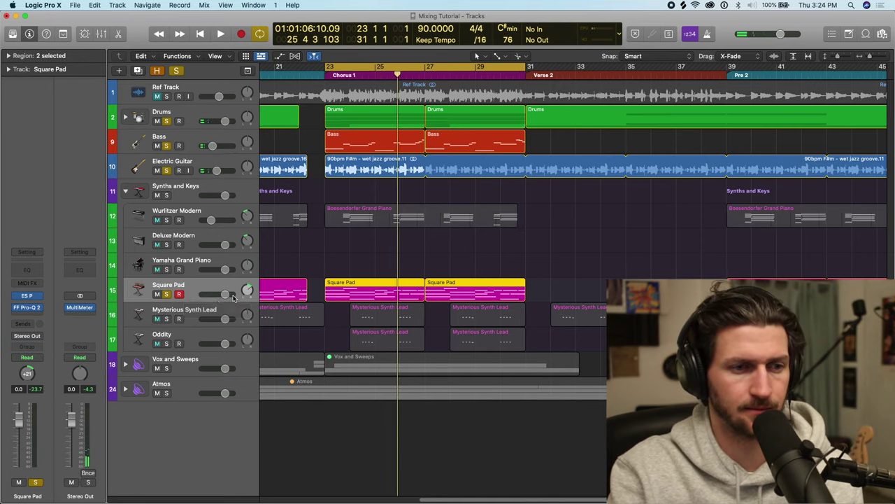
key(space)
drag(224, 294, 204, 298)
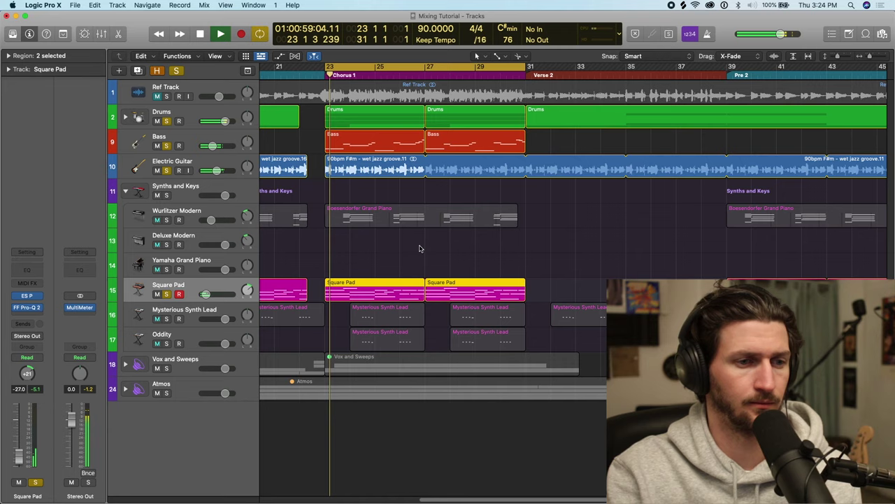
mouse_move(579, 503)
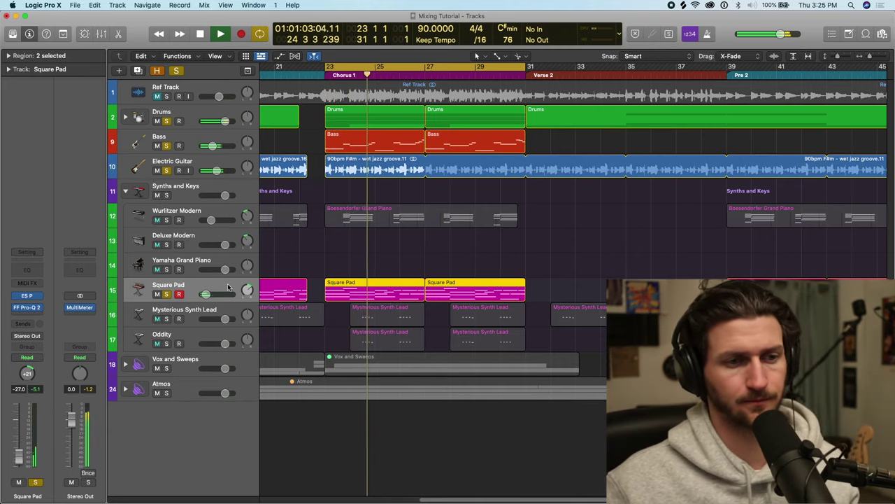
Bring the Wurlitzer Modern back into the solo mix and add a Bus 2 send of -3.8 dB to the Square Pad.
click(167, 220)
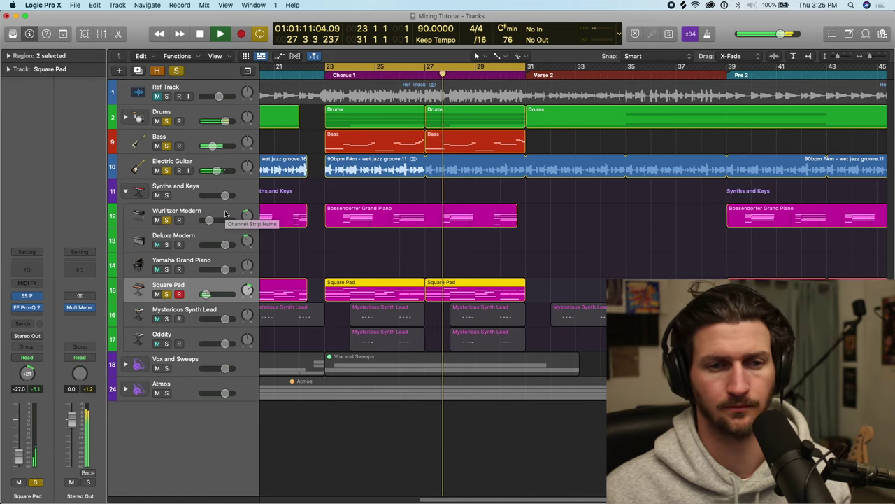
click(14, 324)
mouse_move(49, 327)
click(105, 212)
drag(33, 322, 77, 266)
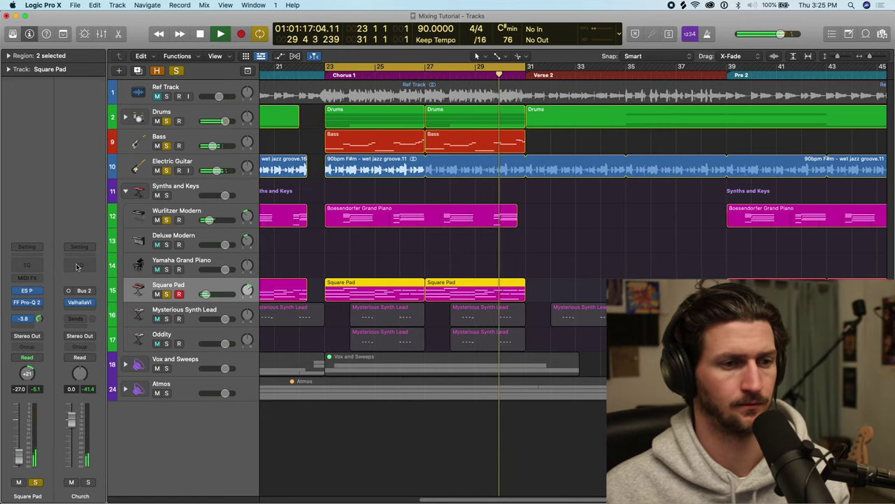
Solo the Drums, Bass and Electric Guitar alongside the Wurlitzer Modern and Square Pad, and play the chorus.
click(167, 220)
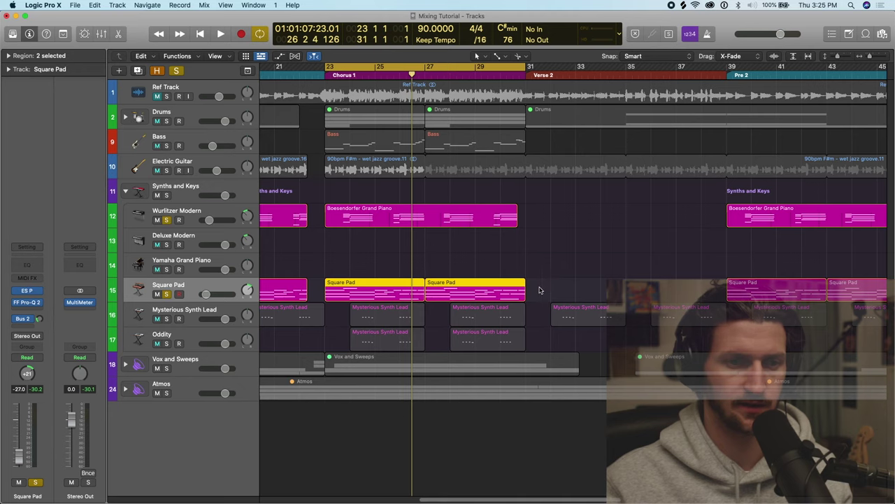
drag(558, 290, 381, 290)
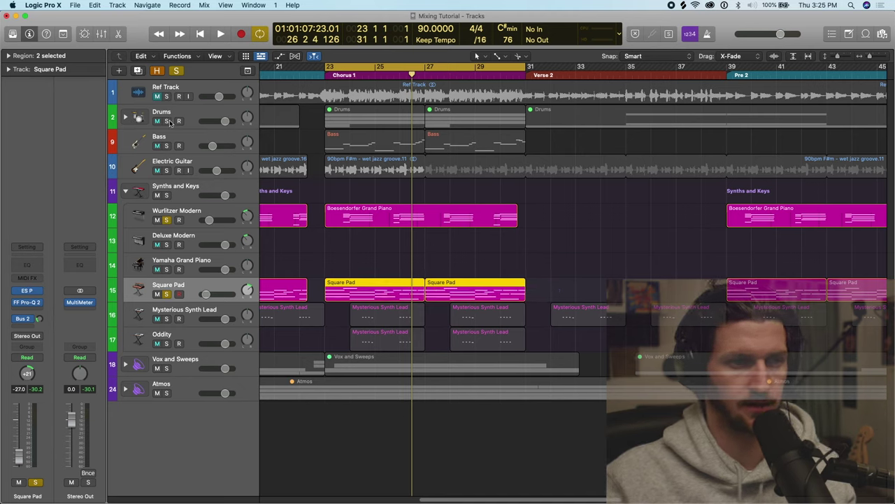
drag(166, 122, 173, 164)
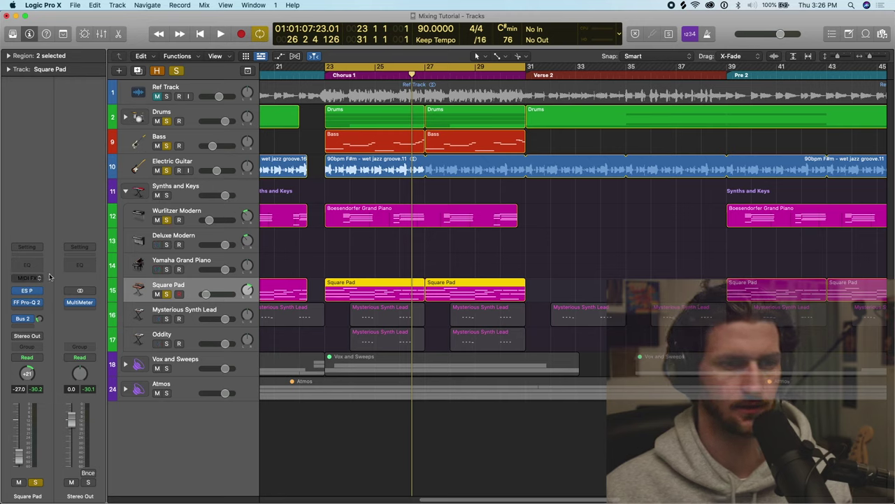
key(space)
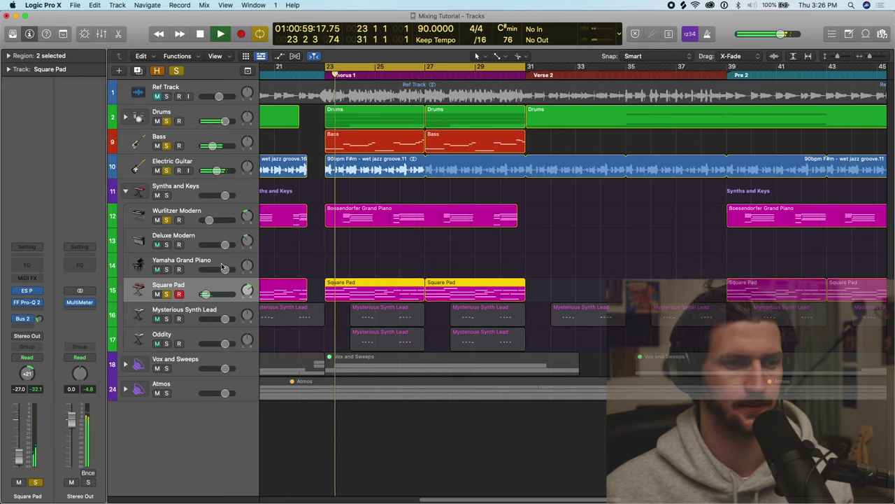
Lower the Square Pad to -30.0 dB and trim the Wurlitzer Modern's volume slightly, toggling their solos to compare.
drag(206, 294, 204, 293)
click(167, 294)
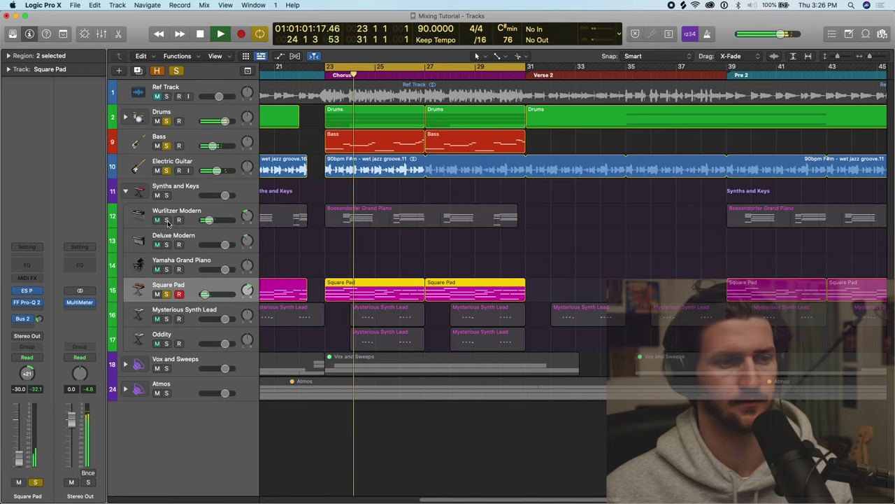
click(167, 220)
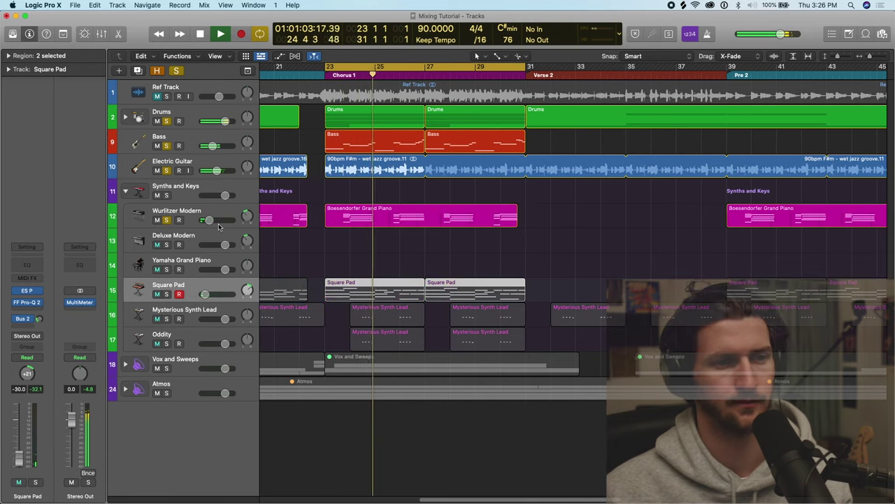
drag(210, 220, 209, 220)
click(169, 221)
click(169, 221)
drag(208, 220, 206, 221)
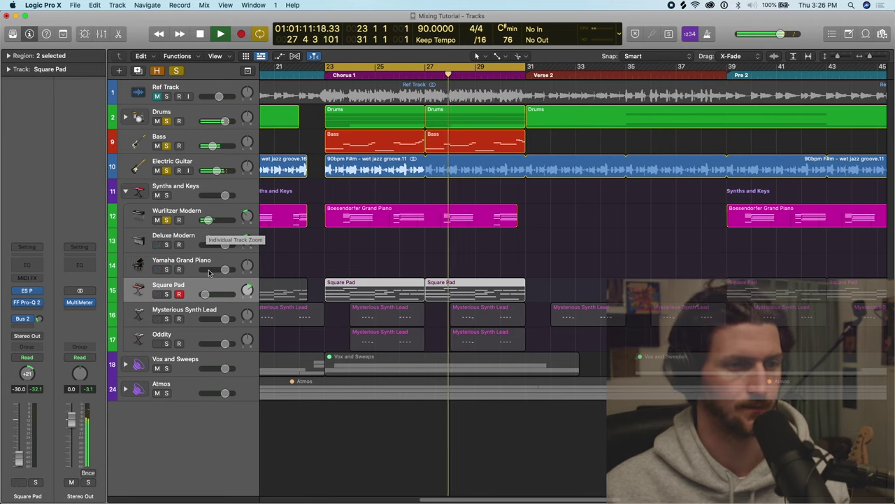
Try the Square Pad panned to +53 and +36, and return it to near centre with its volume at -30.0 dB.
key(s)
drag(208, 295, 250, 275)
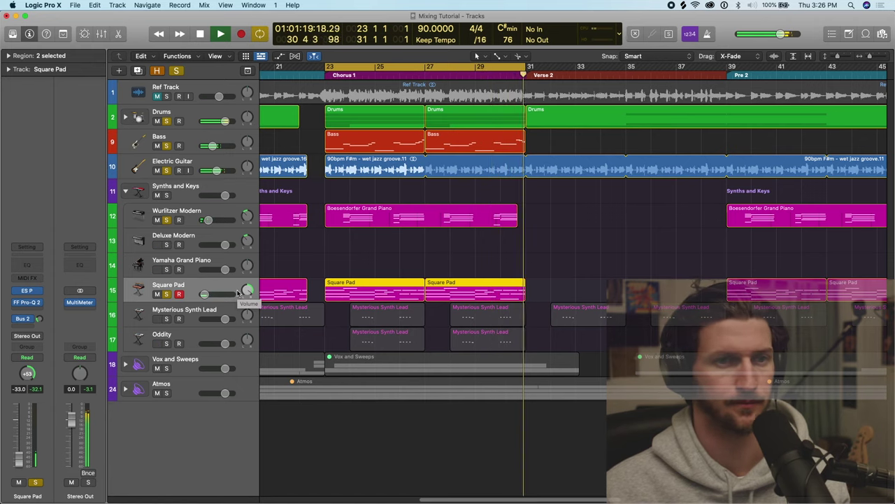
drag(247, 292, 246, 318)
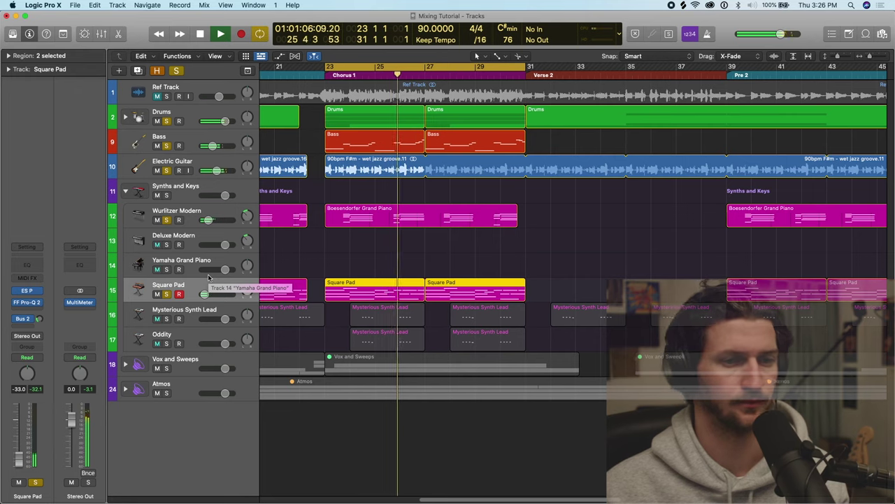
drag(204, 294, 247, 289)
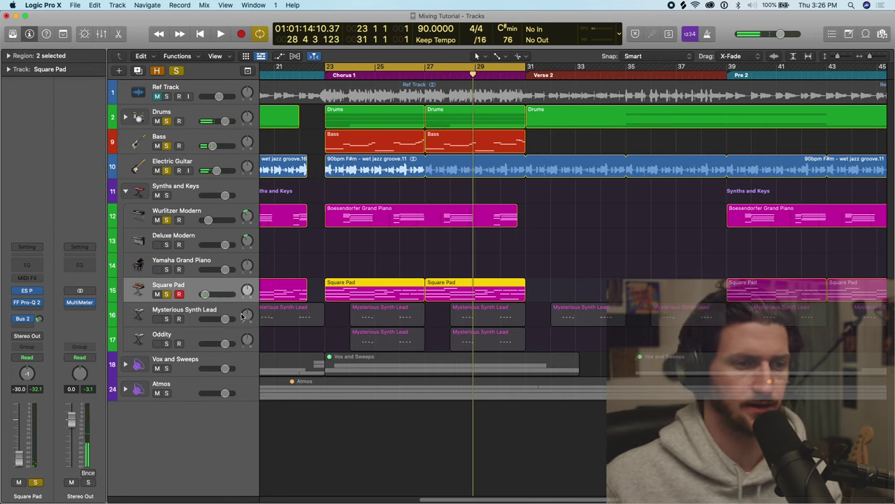
drag(248, 291, 248, 265)
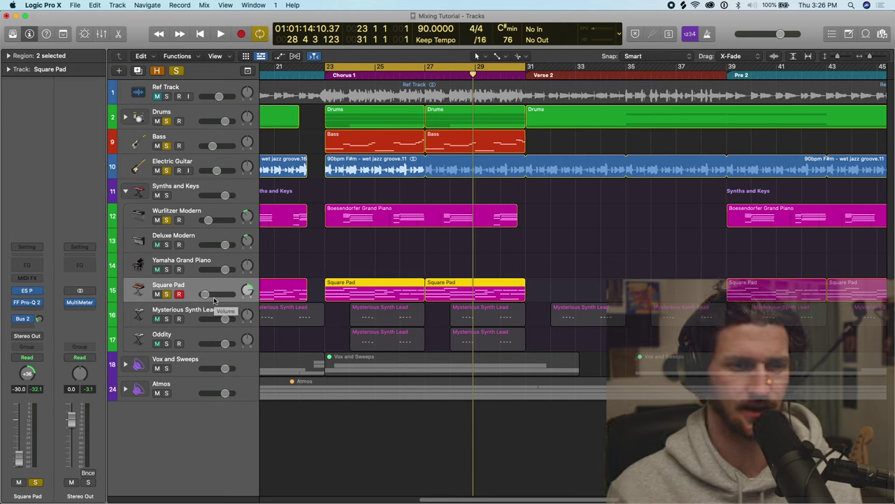
click(248, 289)
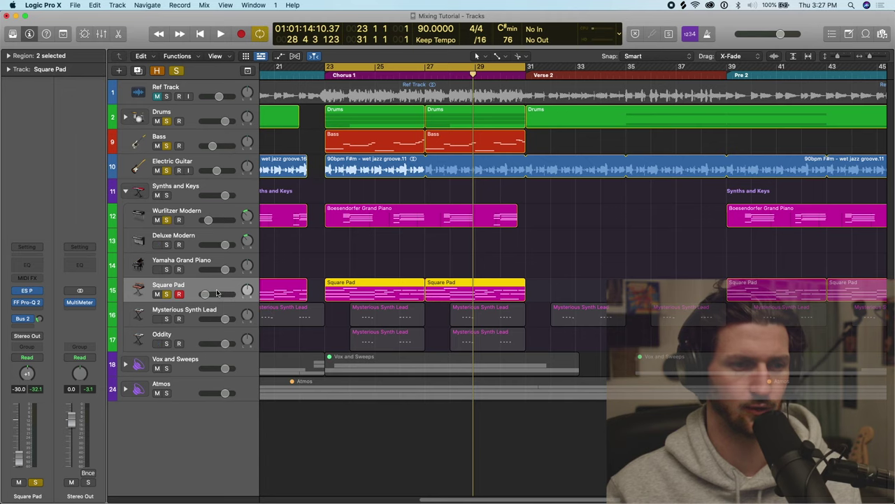
Clear all solos, audition the Square Pad alone, and bring the Drums, Bass and Electric Guitar back in.
click(178, 72)
click(167, 293)
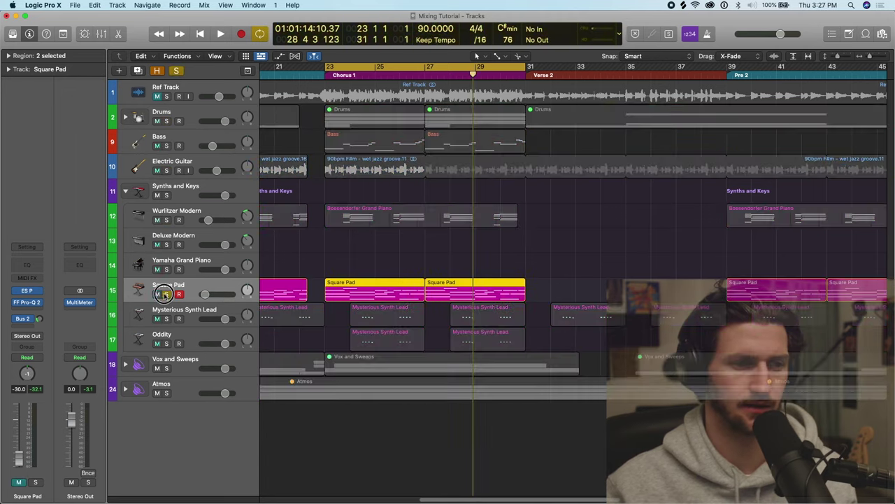
key(space)
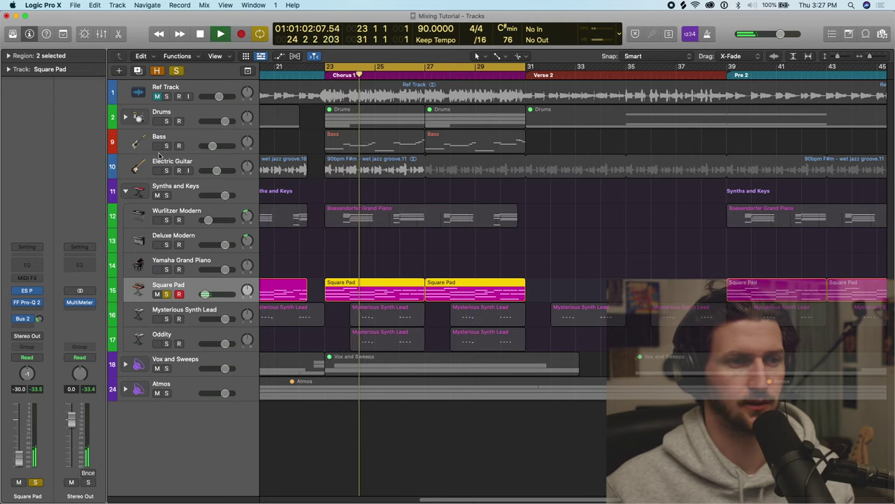
click(166, 121)
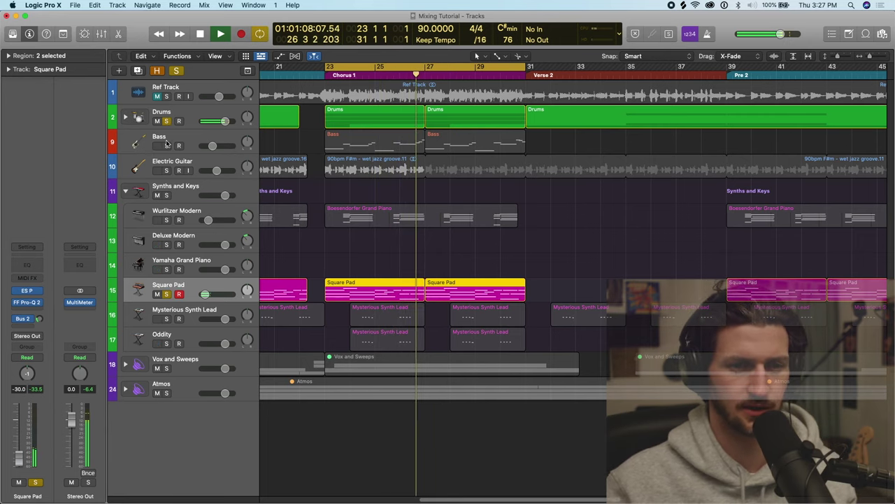
drag(166, 146, 166, 170)
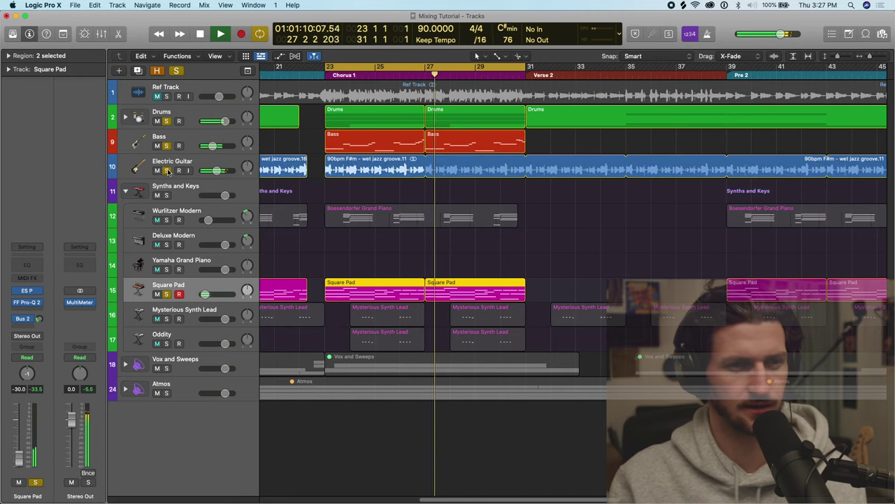
Lower the Square Pad's volume to -37.0 dB and audition it with the Wurlitzer Modern soloed too.
drag(205, 293, 203, 294)
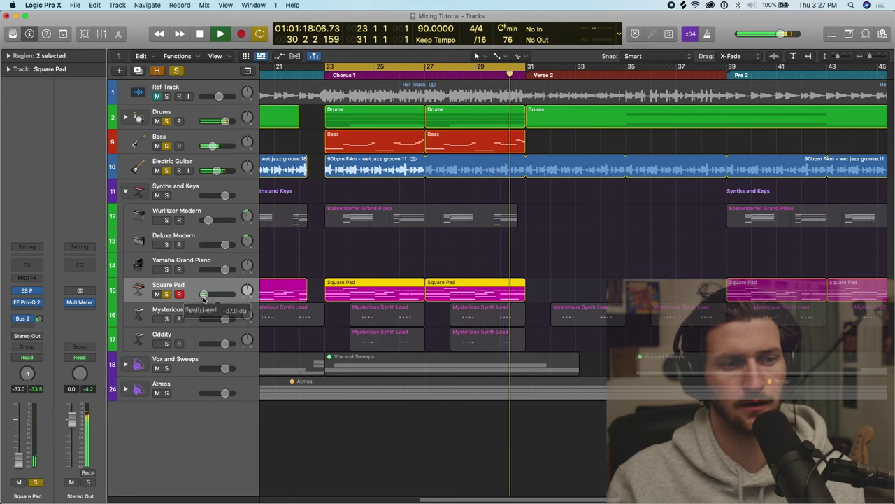
click(175, 220)
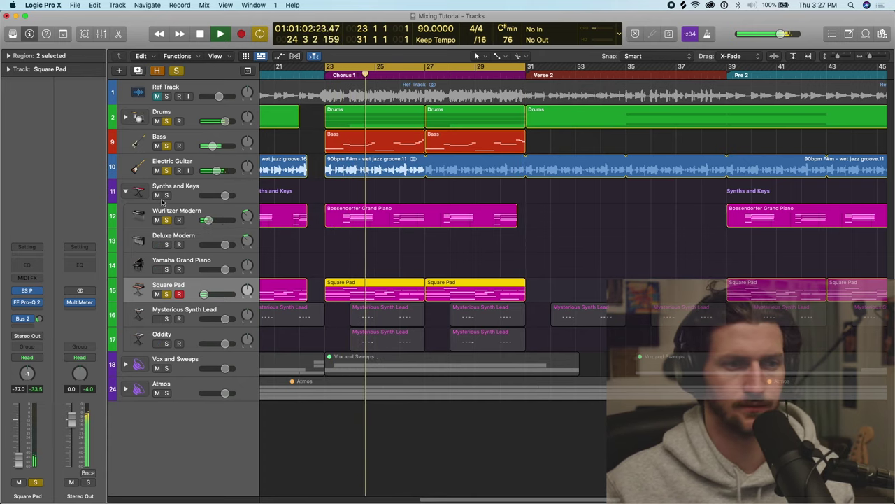
key(space)
Move the Square Pad track directly beneath the Wurlitzer Modern and play both soloed with the drums, bass and guitar.
drag(195, 282, 168, 240)
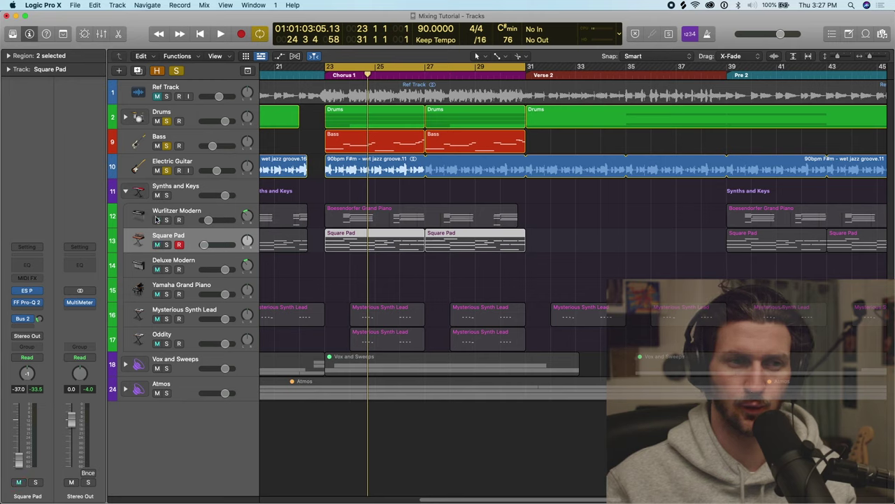
key(space)
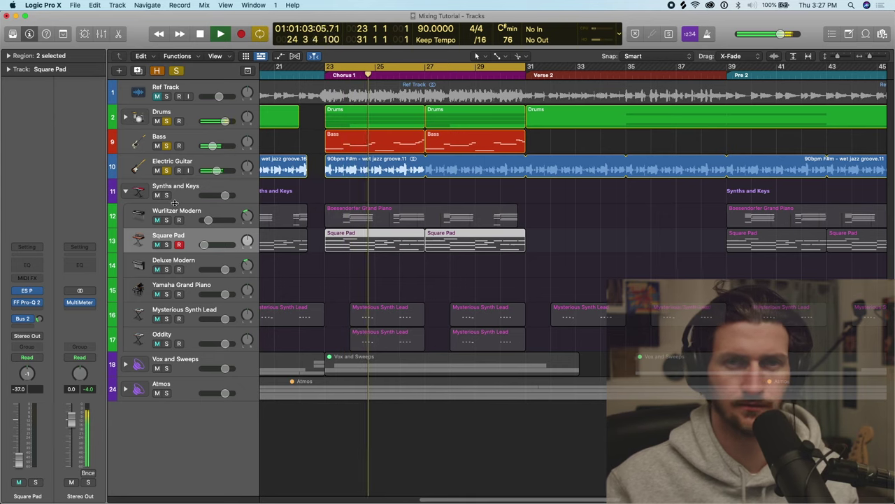
key(space)
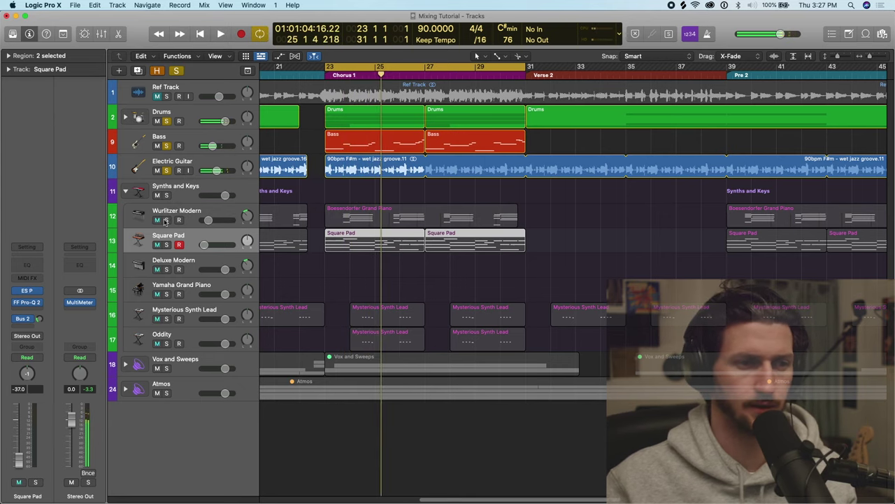
click(167, 220)
click(166, 244)
key(space)
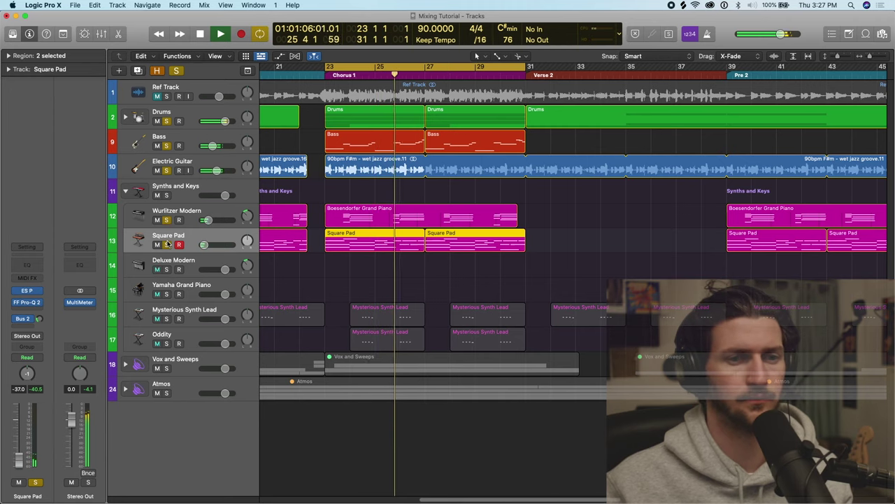
key(space)
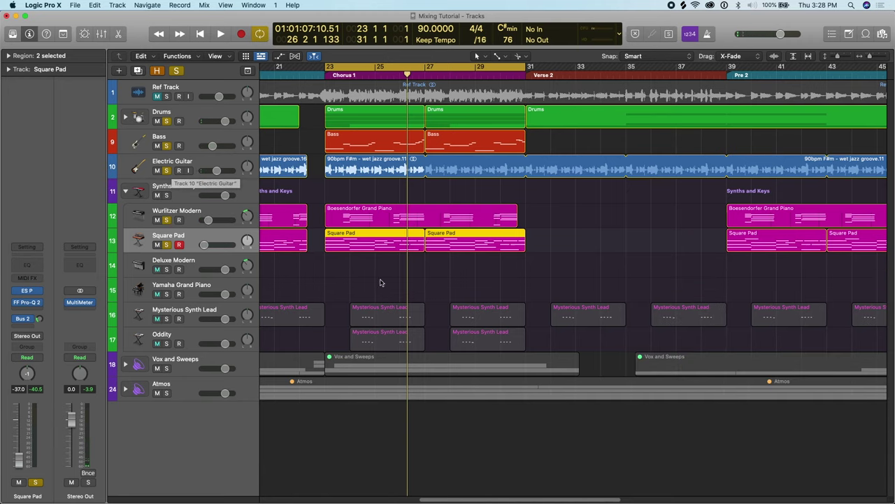
Look over the remaining synth and key tracks in the arrangement, and add the Mysterious Synth Lead to the solo mix.
scroll(402, 284, down, 5)
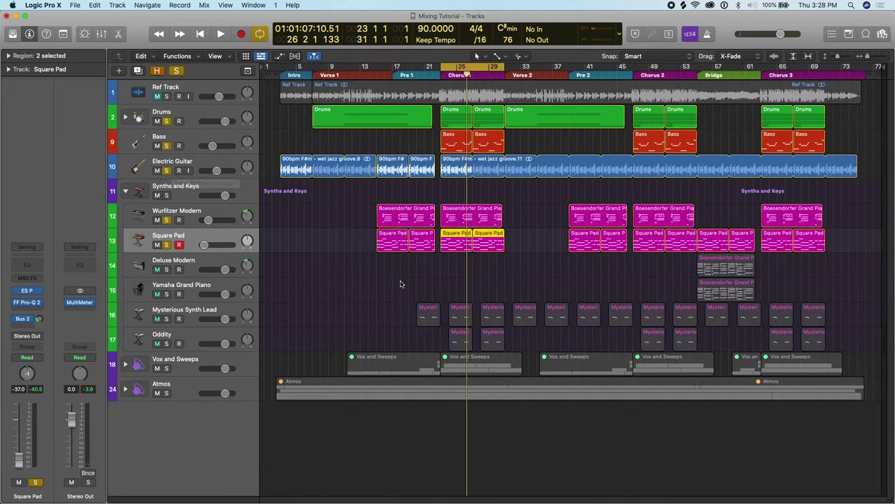
click(225, 284)
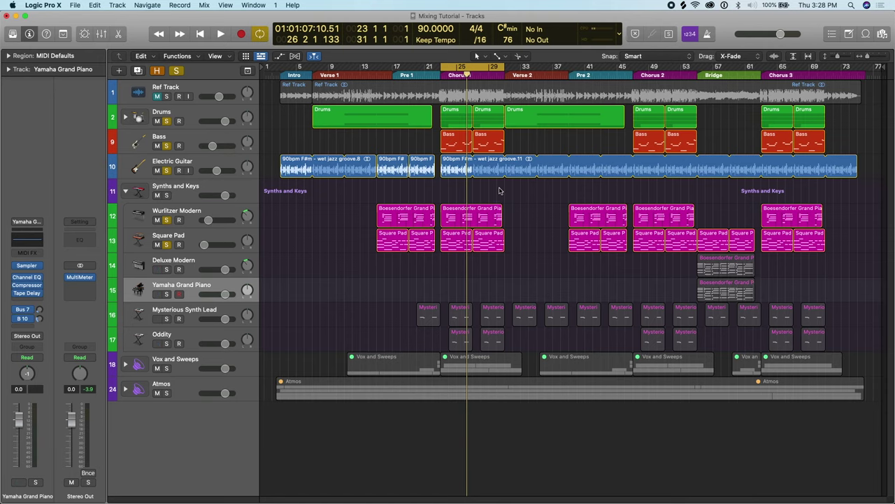
scroll(462, 217, up, 5)
scroll(463, 246, down, 4)
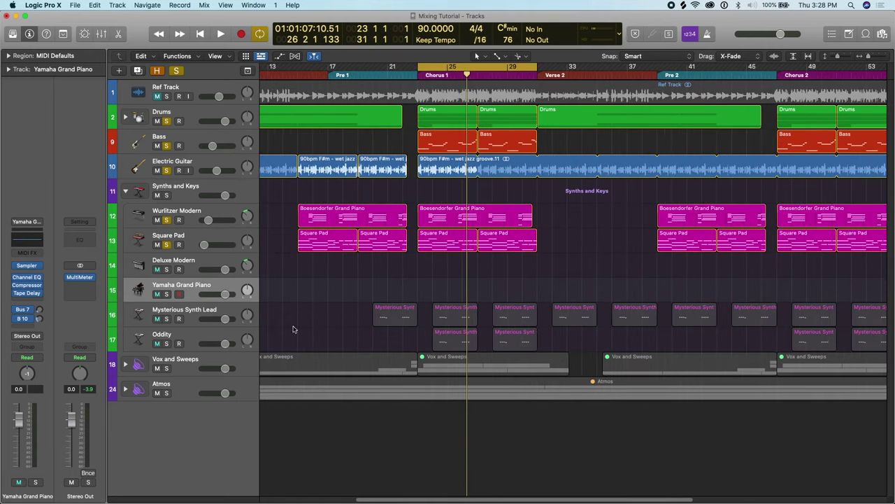
click(207, 315)
click(167, 319)
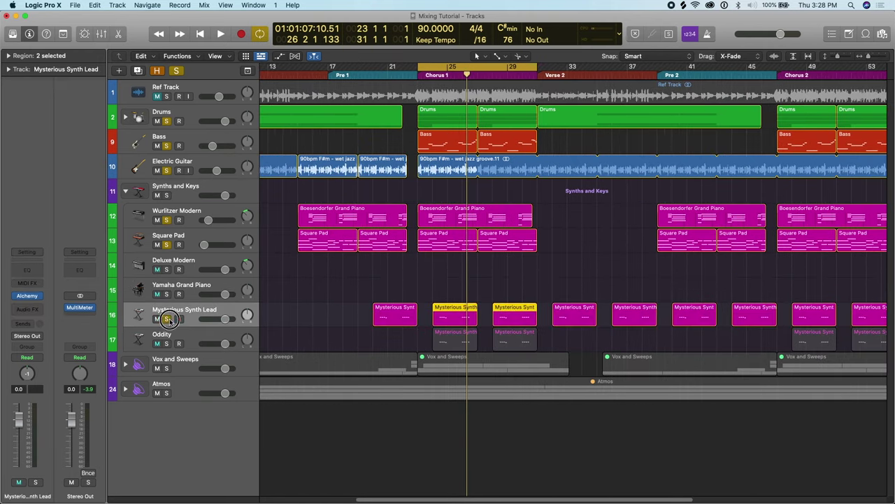
Clear the solos on all the other tracks and play the Mysterious Synth Lead alone.
key(super+Right)
key(super+Right)
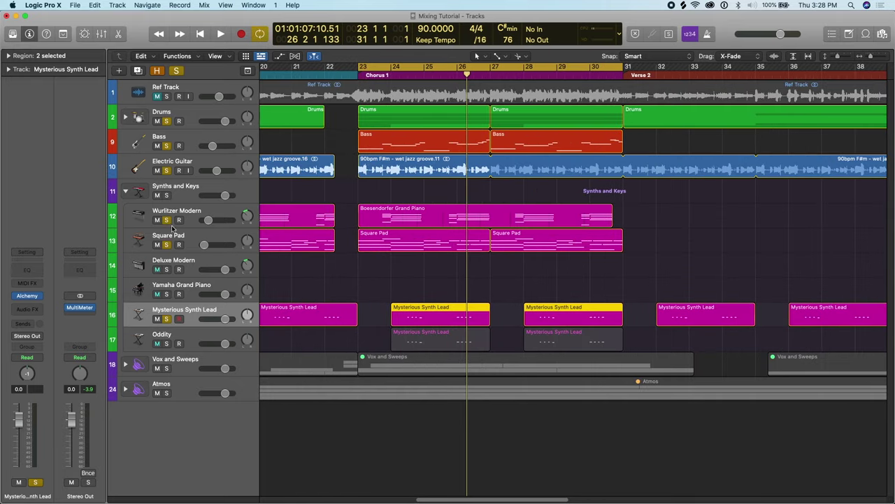
click(177, 71)
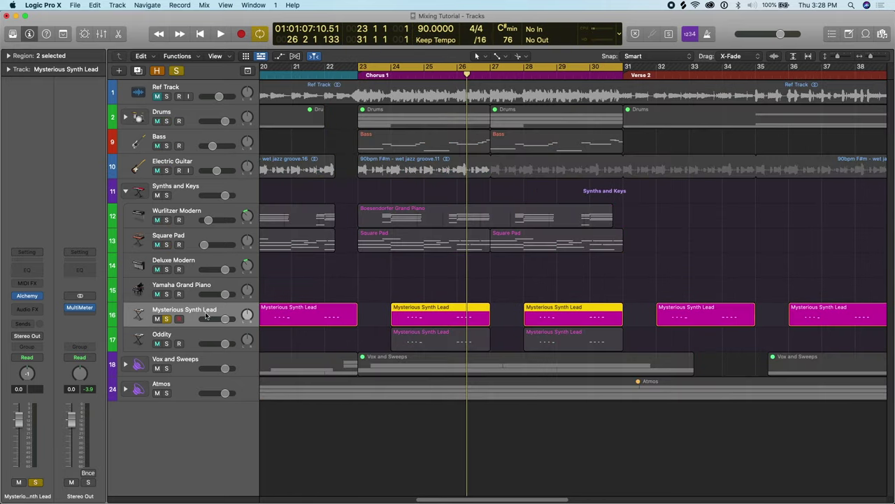
key(space)
Set the cycle range to run from 24 2 3 to 27 1 1 around the first chorus lead phrase and play it.
click(398, 68)
drag(398, 67, 493, 67)
key(super+Right)
key(super+Right)
drag(417, 69, 621, 75)
key(space)
key(space)
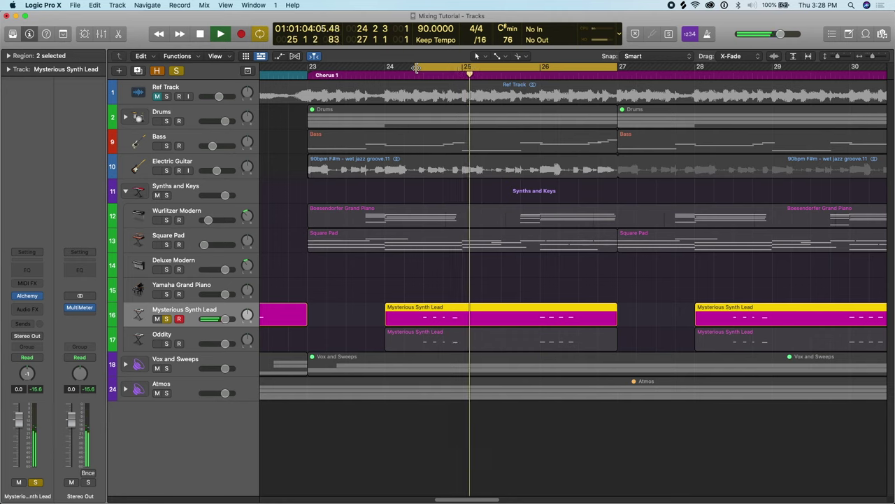
key(Return)
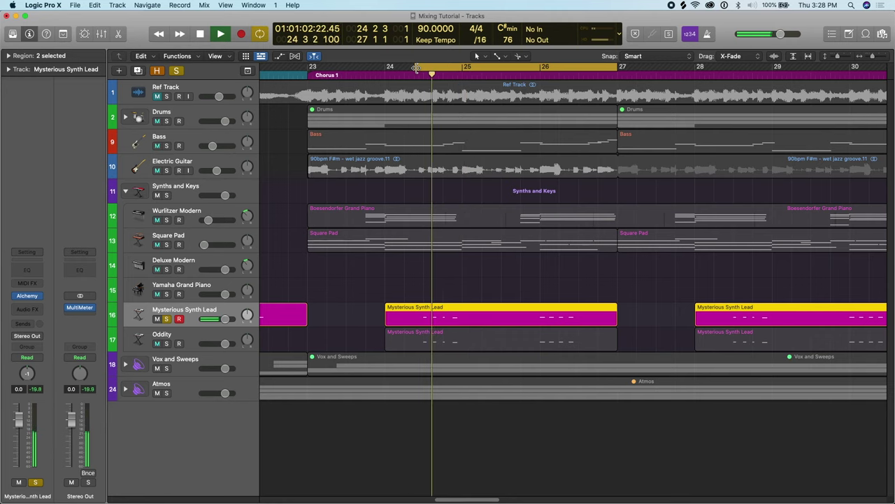
Open the Mysterious Synth Lead region at bar 24 in the Piano Roll and lengthen its short note at 24 4.
key(super+Right)
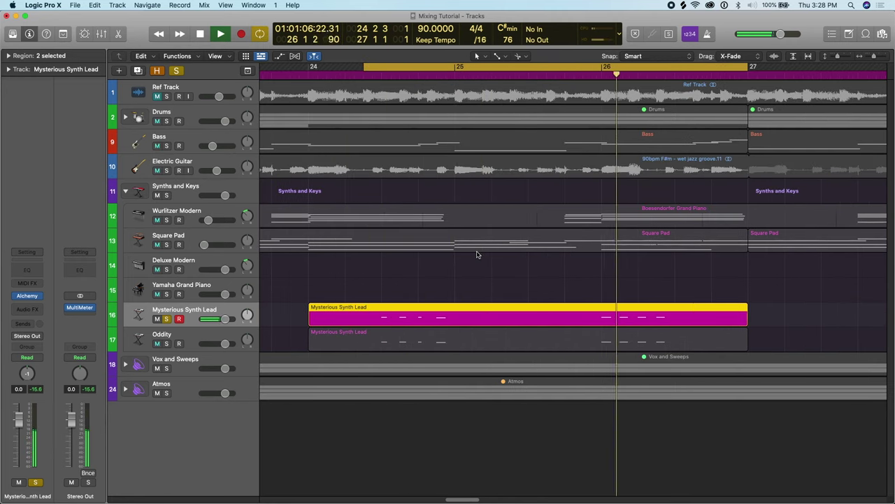
key(super+Right)
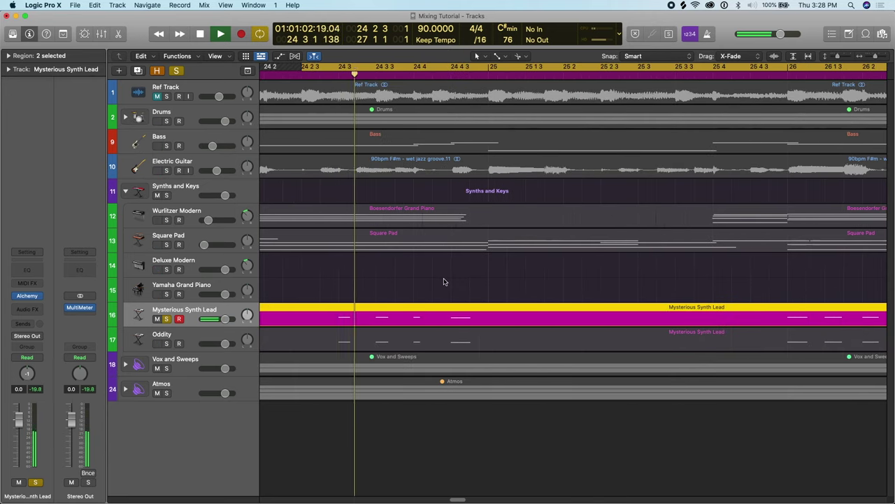
key(space)
click(432, 319)
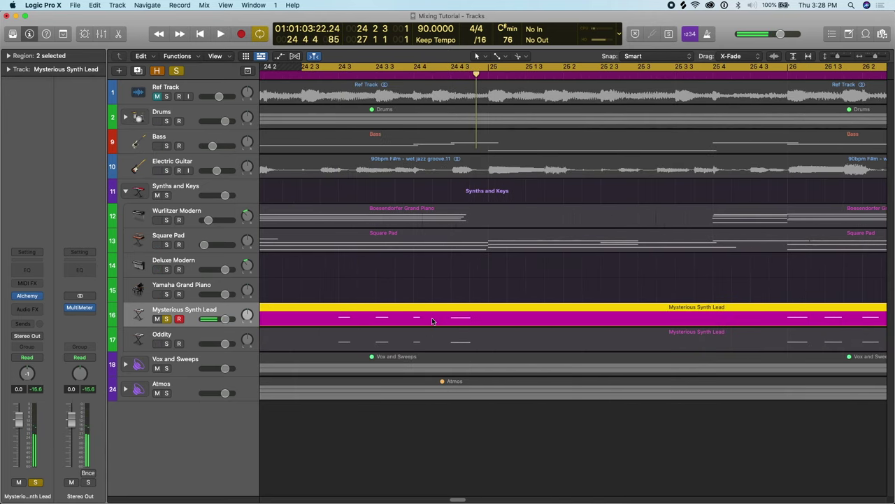
double_click(431, 320)
key(space)
key(super+Right)
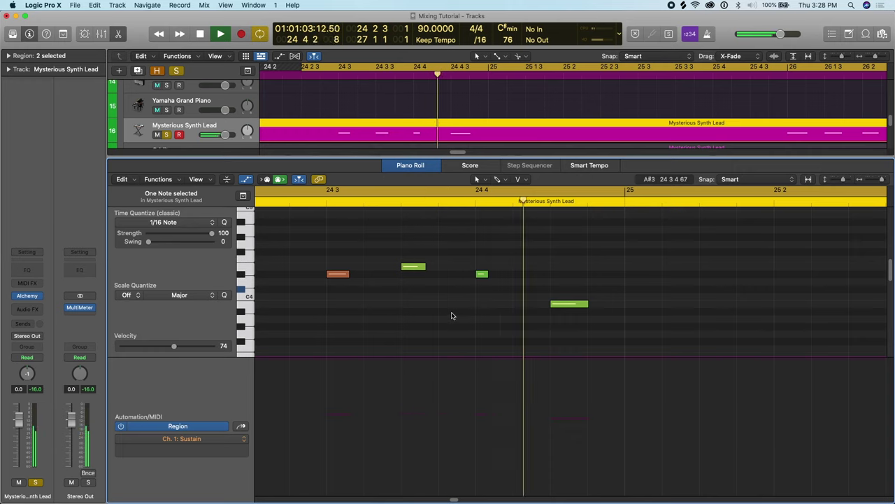
key(space)
drag(485, 274, 509, 276)
key(space)
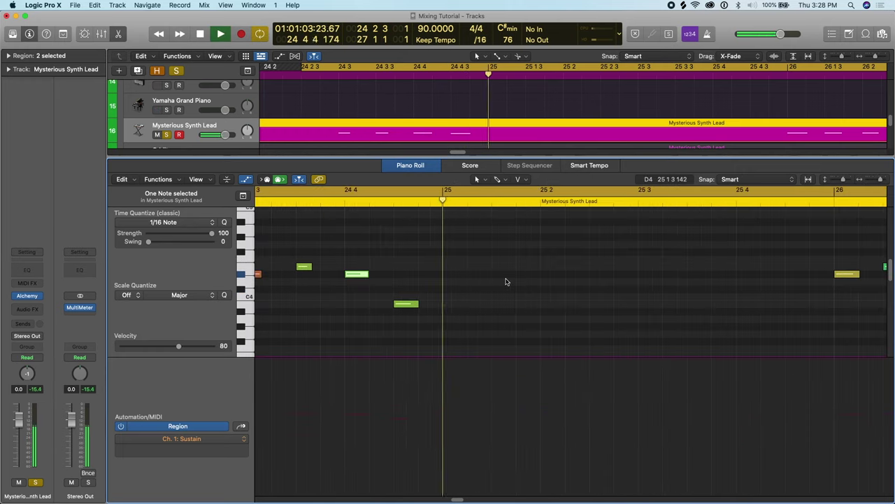
Trim the end of the lengthened note at 24 4 slightly and play the phrase again.
key(space)
scroll(377, 280, left, 5)
drag(430, 274, 410, 273)
key(space)
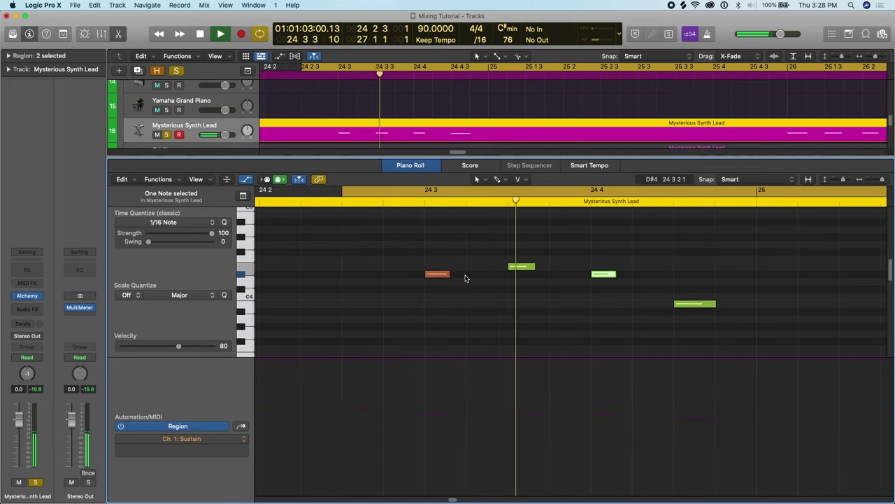
Compare the lead notes across both chorus regions in the Piano Roll during playback, and close the editor.
key(super+Left)
key(super+Left)
key(super+Left)
key(super+Left)
key(super+Left)
key(super+Left)
key(super+Left)
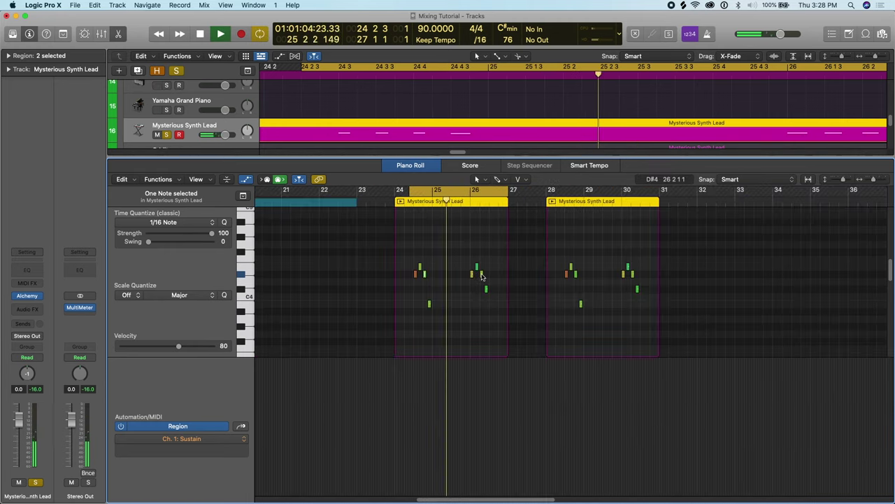
key(p)
key(space)
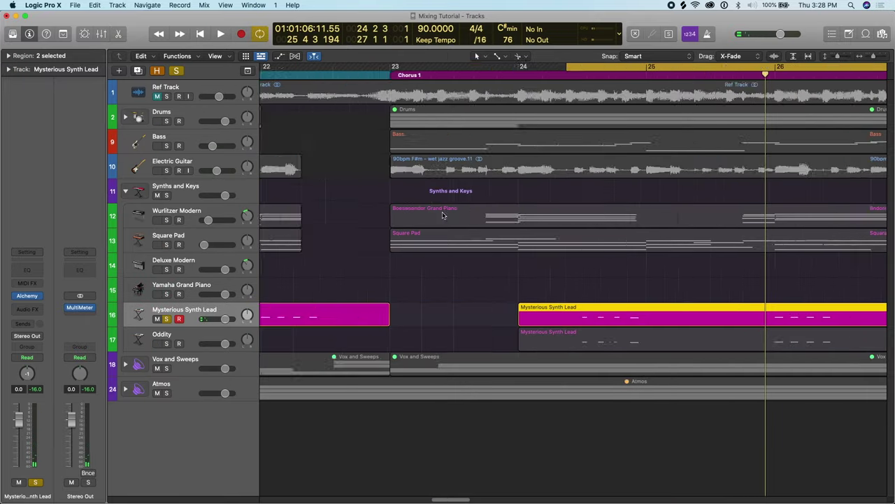
Audition the edited lead phrase in the arrangement and examine its repeats around Chorus 1.
key(super+Left)
key(super+Left)
key(space)
key(super+Right)
scroll(446, 218, right, 5)
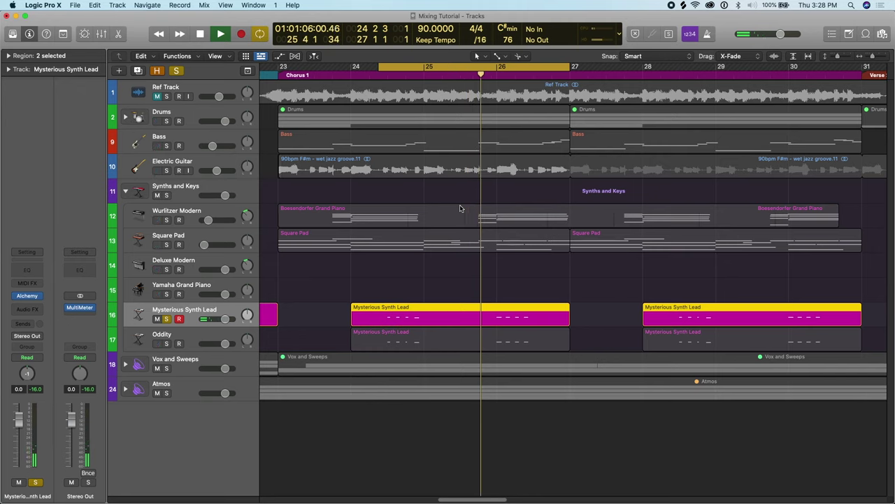
key(super+Left)
key(super+Left)
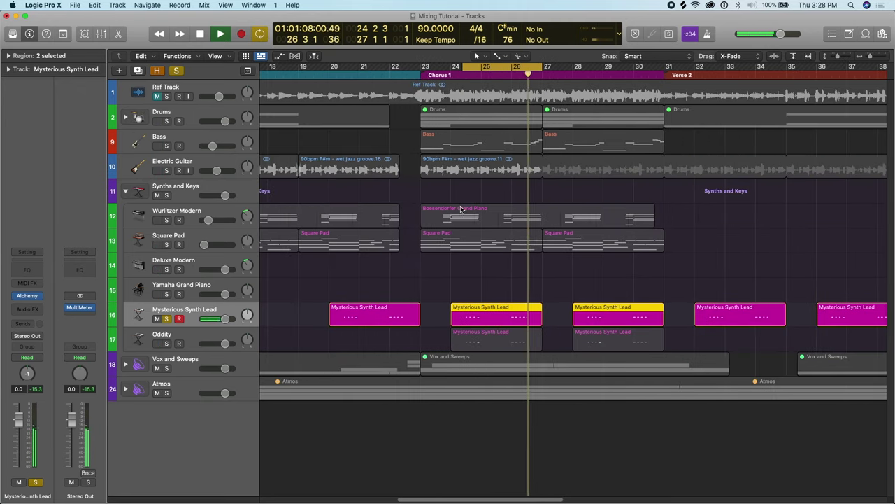
key(space)
Delete the Mysterious Synth Lead region at bar 28 and replace it with a copy of the edited region from bar 24.
click(588, 312)
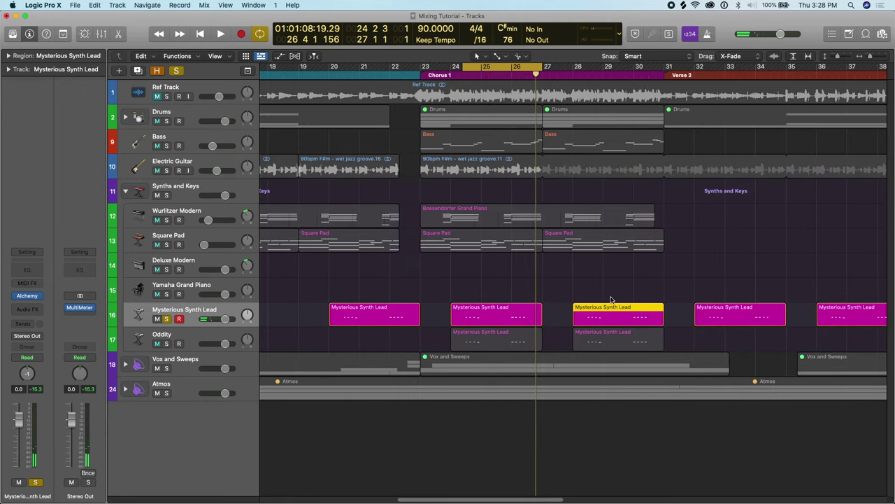
key(Delete)
drag(481, 317, 603, 315)
key(super+Right)
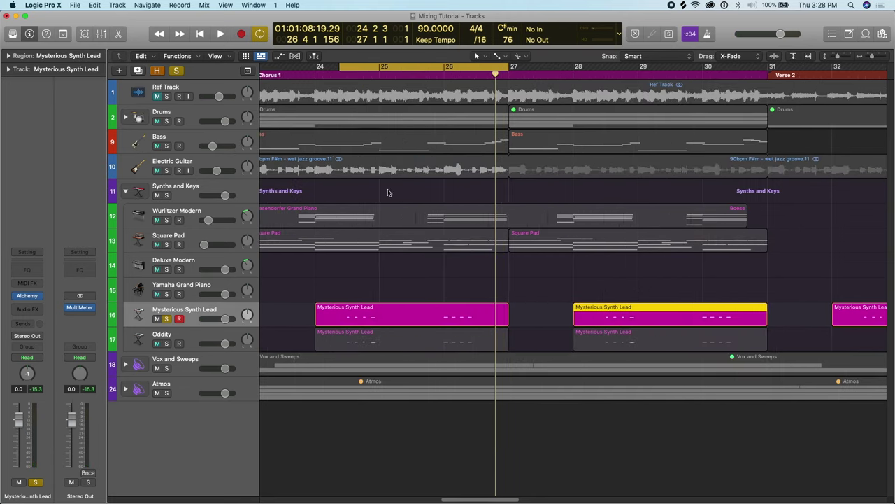
Inspect the effects, arpeggiator and performance settings of the lead's Alchemy instrument.
click(26, 296)
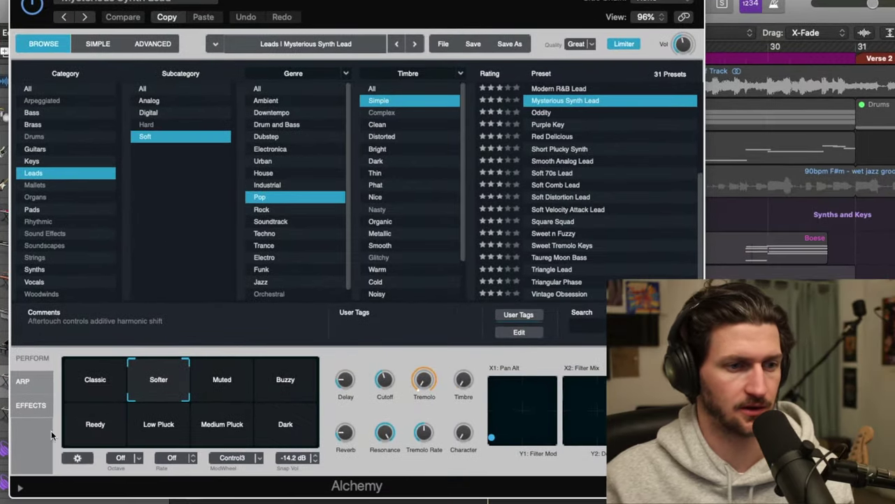
click(53, 406)
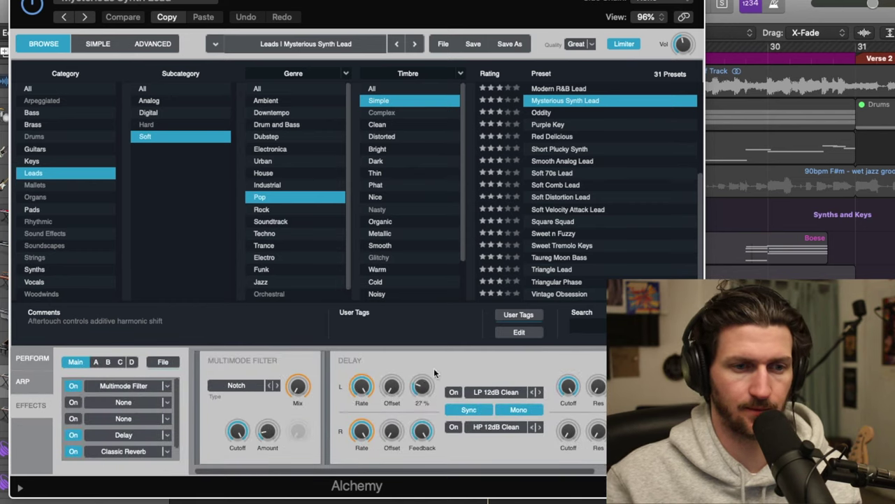
click(28, 384)
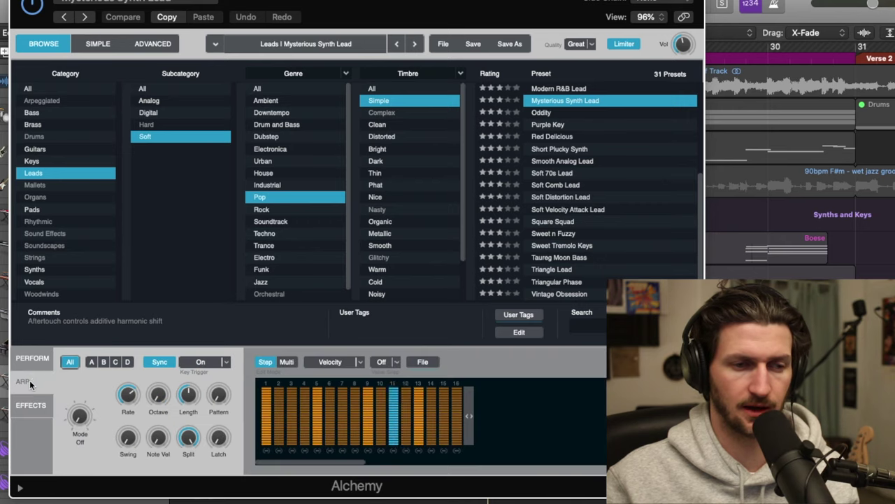
click(34, 361)
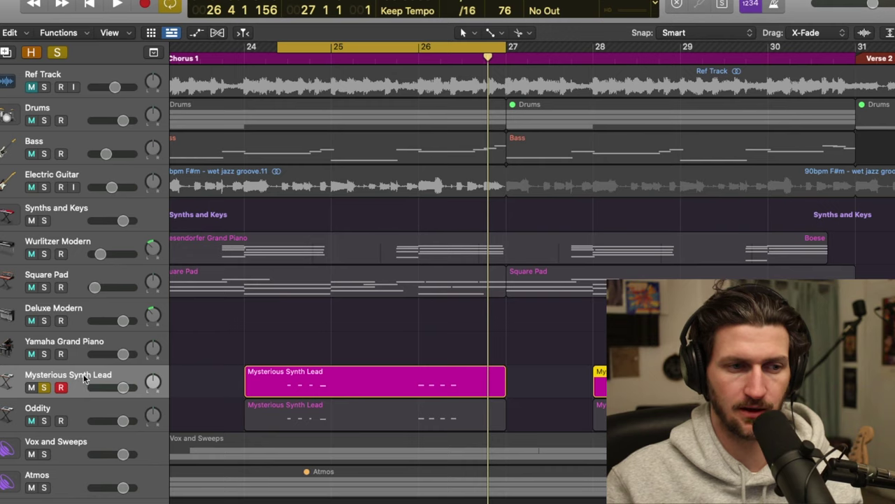
key(v)
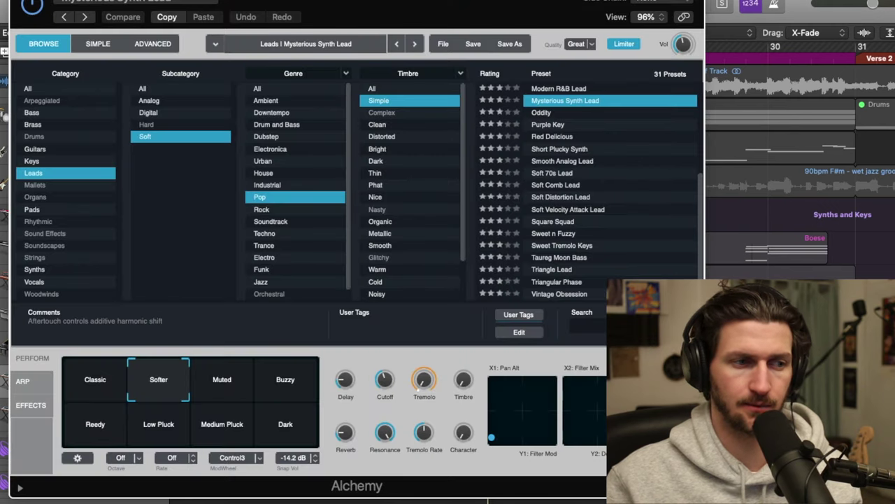
key(v)
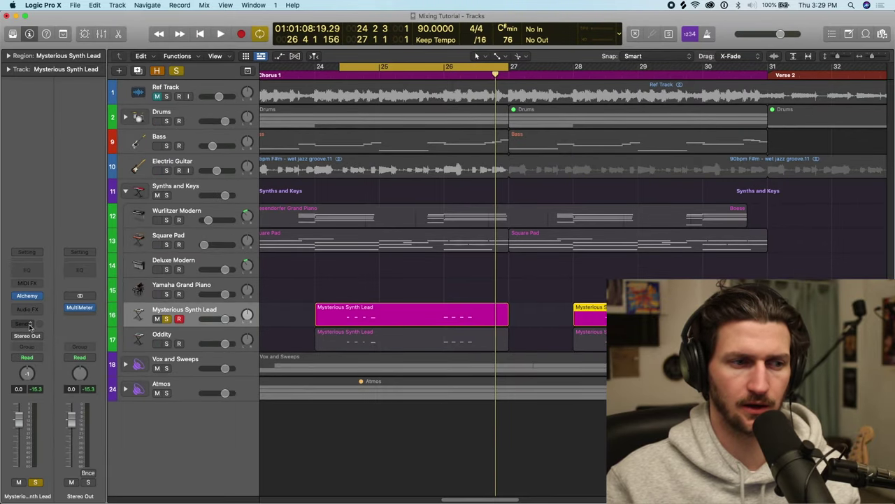
Set Alchemy's Cutoff to about 46% and its Delay to 20% while auditioning the soloed lead.
click(27, 296)
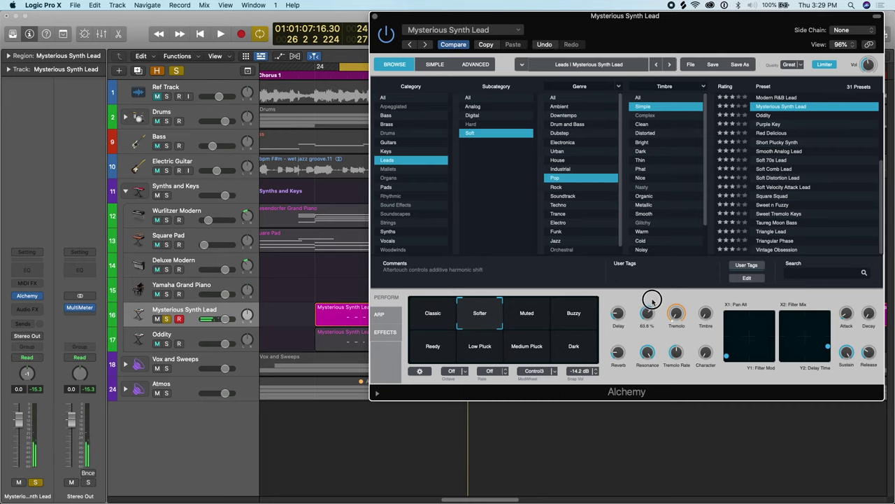
key(space)
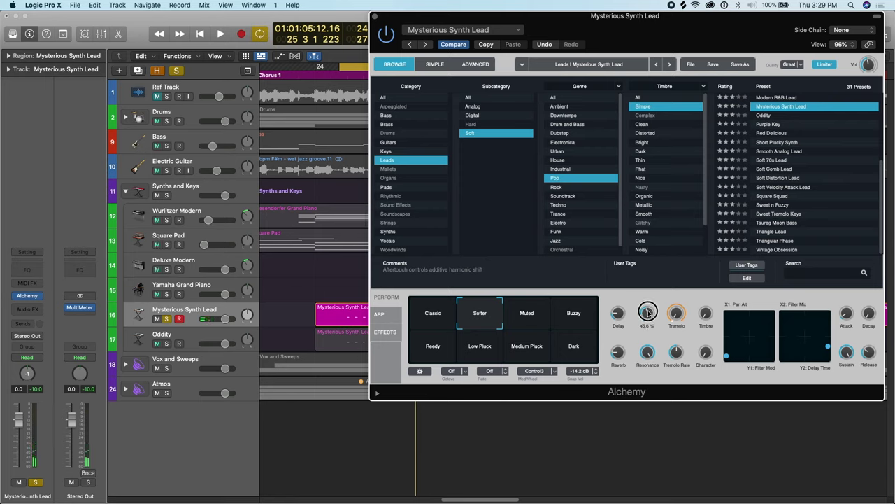
key(space)
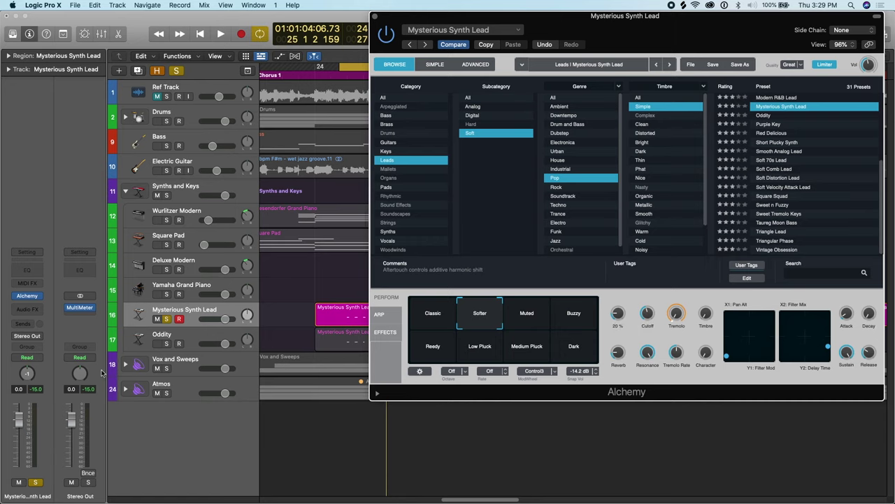
Insert a stereo FF Pro-Q 2 on the Mysterious Synth Lead, close Alchemy and reposition the equalizer window.
click(26, 309)
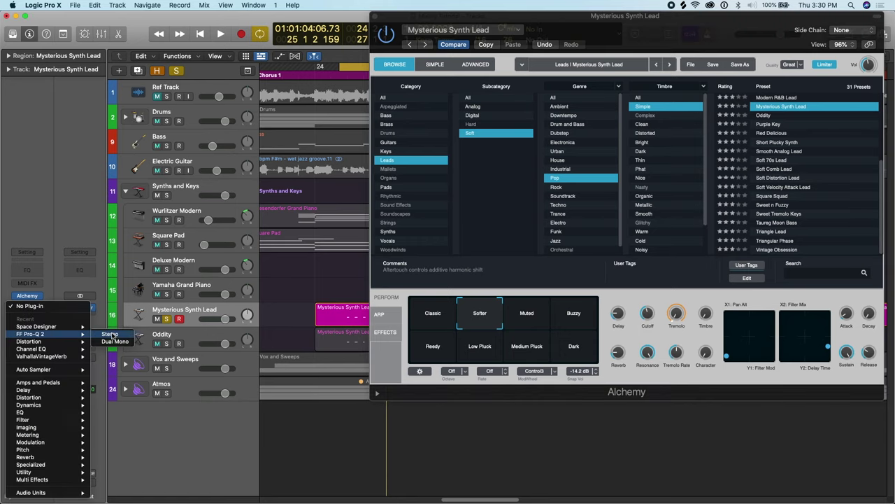
click(110, 334)
click(374, 16)
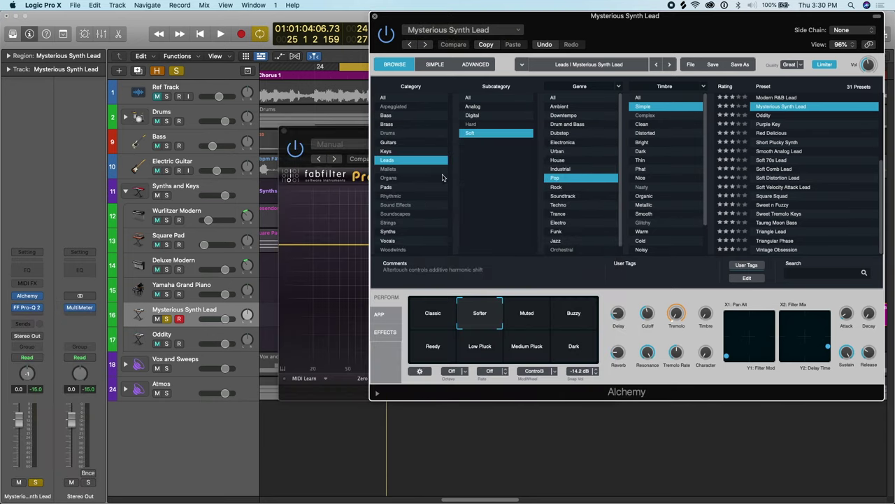
click(374, 16)
drag(507, 140, 497, 102)
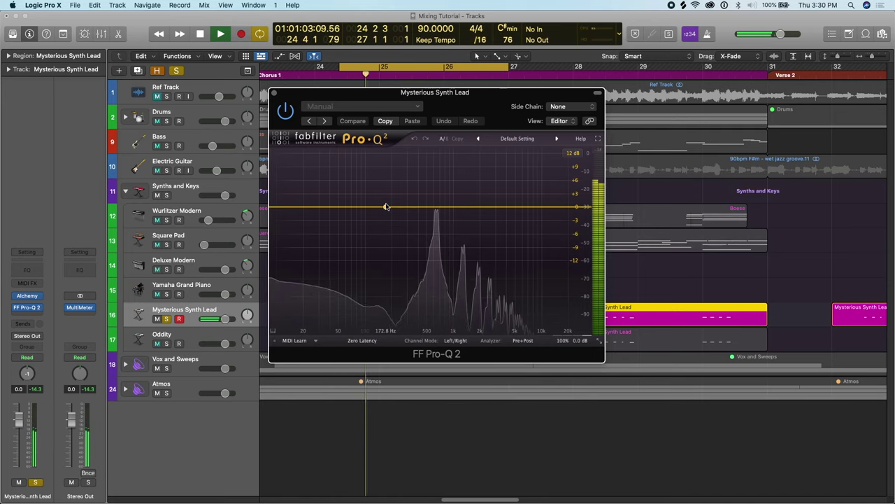
Add a Low Cut band at about 285 Hz in the lead's equalizer, auditioning the band during playback.
drag(383, 208, 384, 215)
click(301, 296)
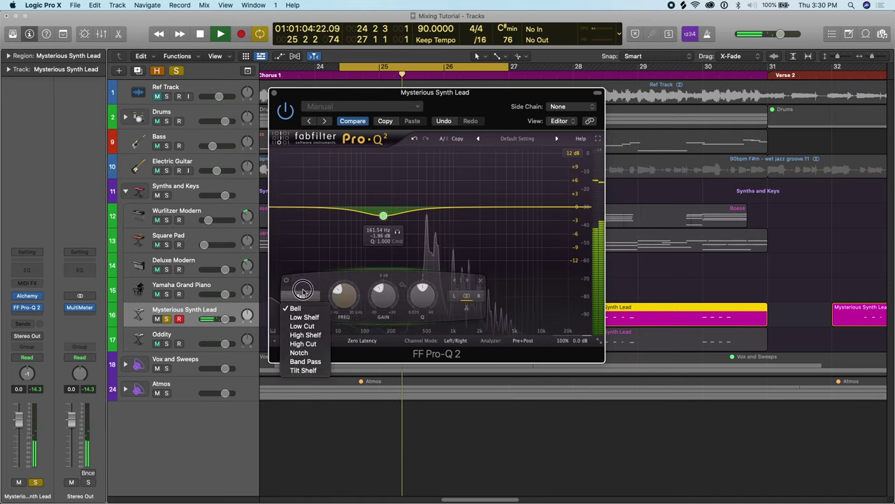
click(319, 325)
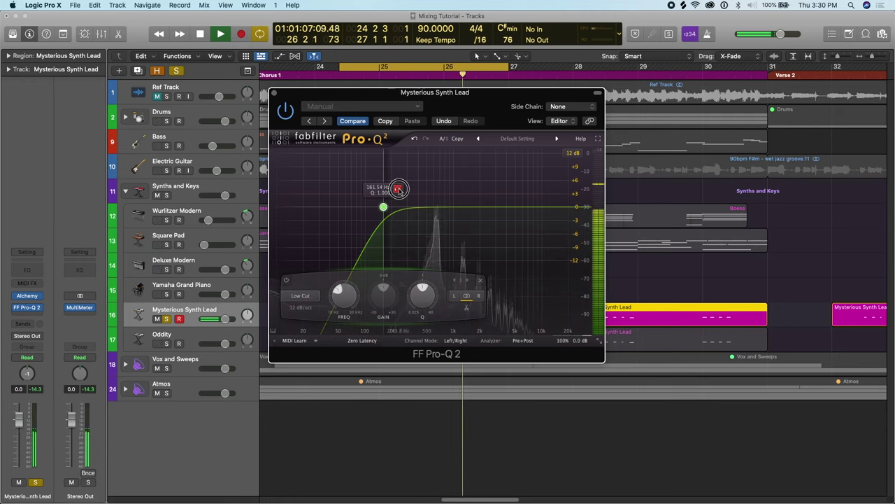
drag(404, 190, 423, 190)
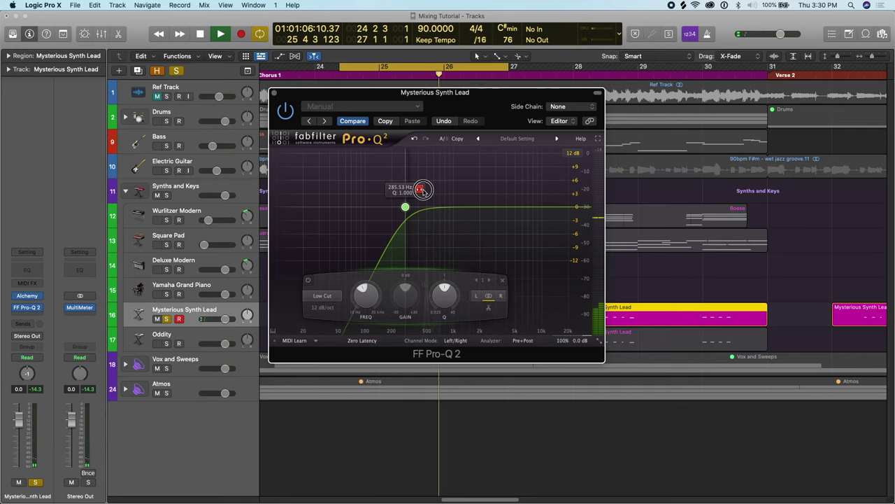
drag(422, 191, 422, 193)
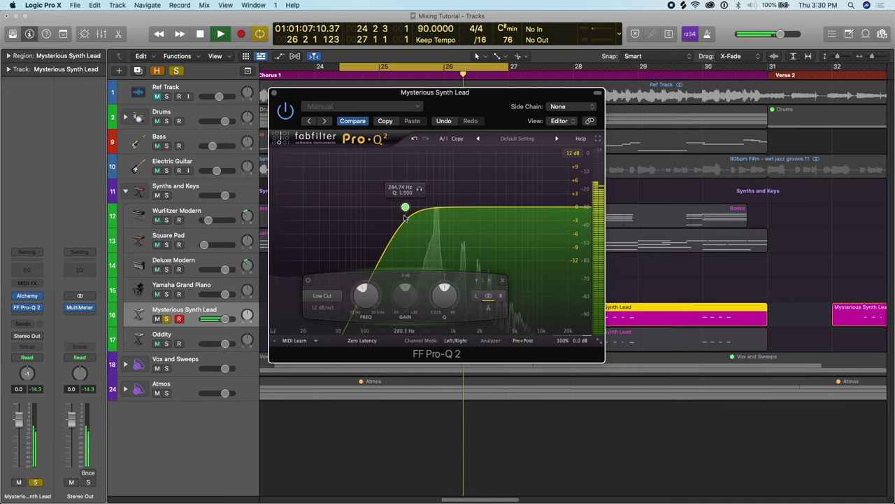
key(space)
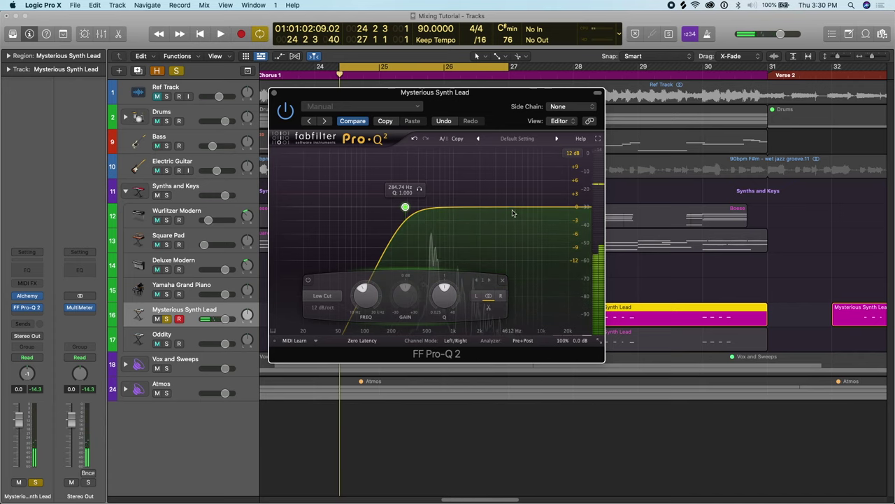
Add a High Shelf boost of about 4.1 dB at about 4.5 kHz in the lead's equalizer.
drag(512, 209, 511, 190)
click(396, 295)
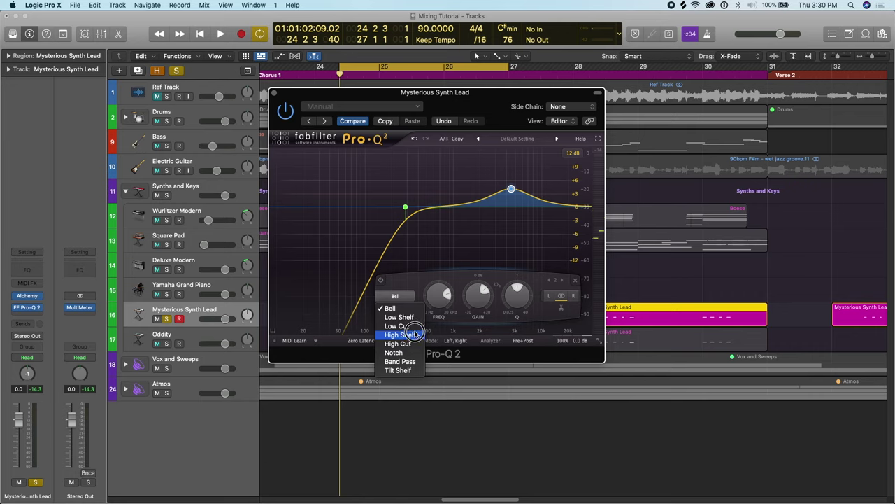
click(400, 335)
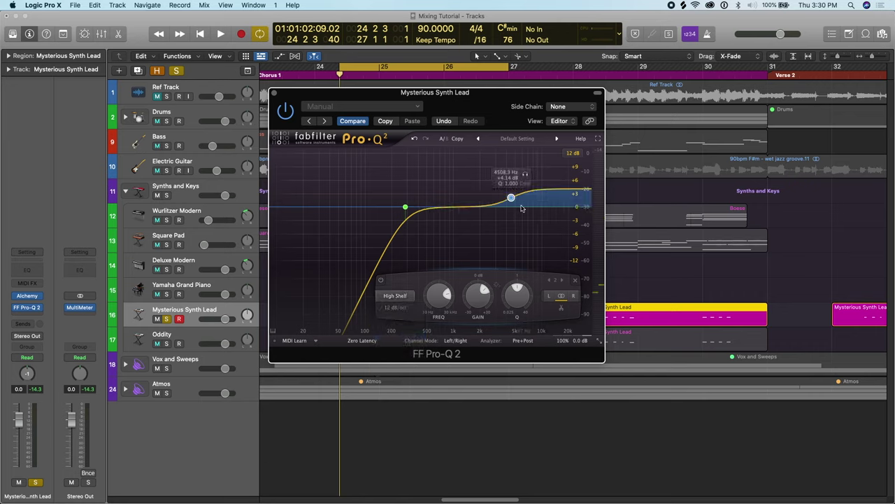
Move the lead's High Shelf band to about 2.2 kHz at +7.8 dB and compare it with the equalizer bypassed during playback.
key(space)
drag(509, 198, 494, 170)
click(542, 168)
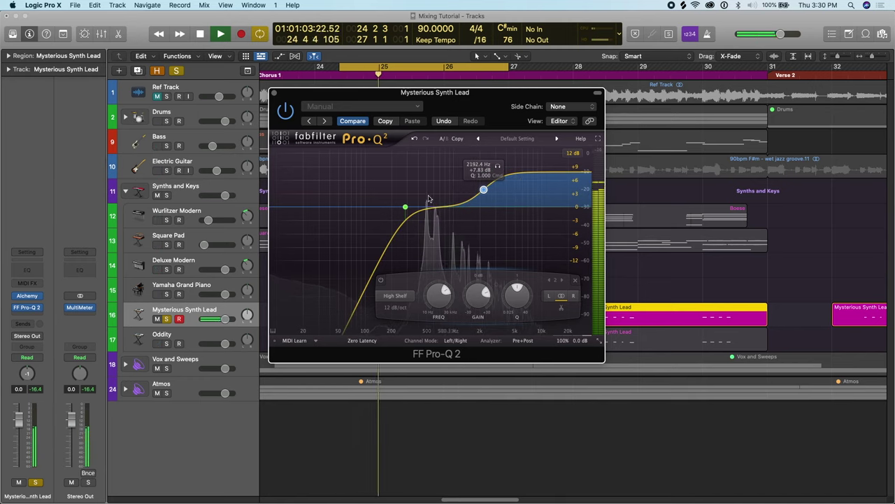
key(space)
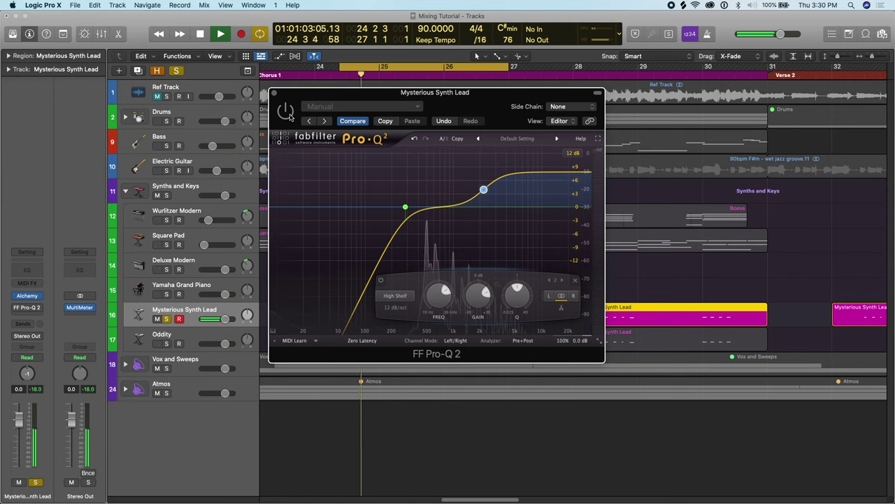
click(287, 113)
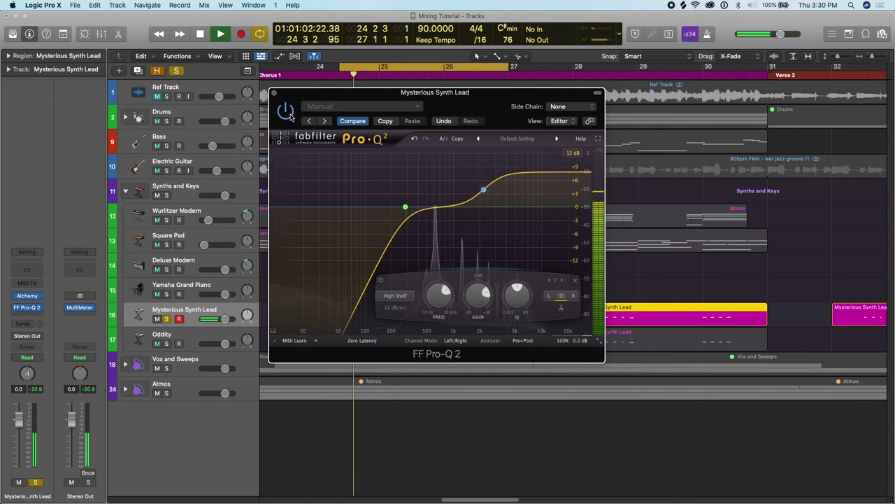
Delete the High Shelf band from the Mysterious Synth Lead's equalizer and close the plug-in window.
right_click(483, 188)
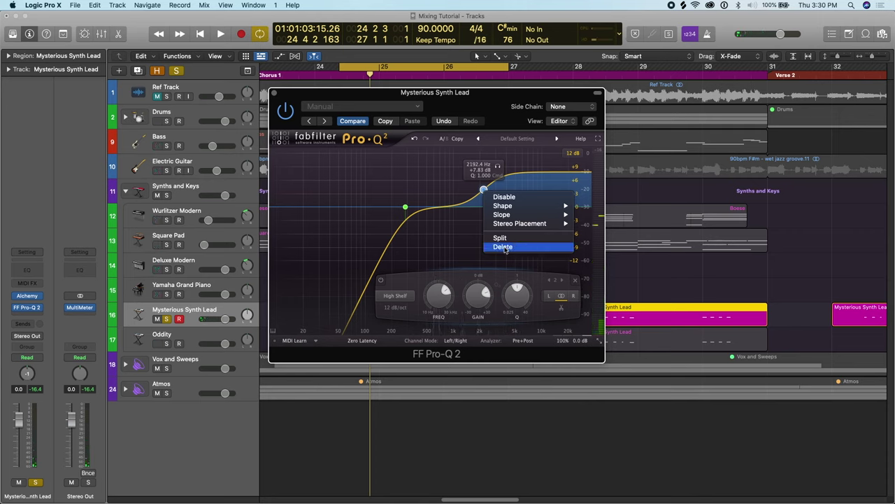
click(522, 247)
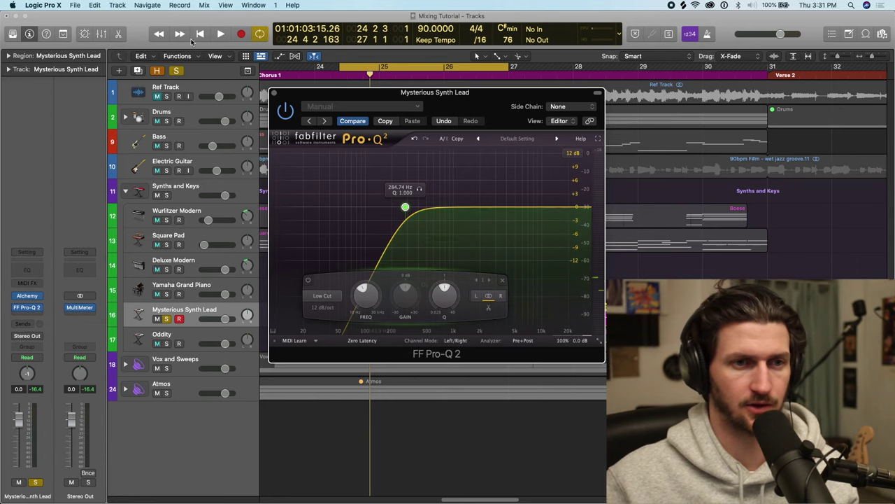
click(274, 93)
Lower the Mysterious Synth Lead to -1.2 dB and play it with Drums, Bass, Electric Guitar, Wurlitzer Modern and Square Pad soloed.
drag(225, 320, 223, 319)
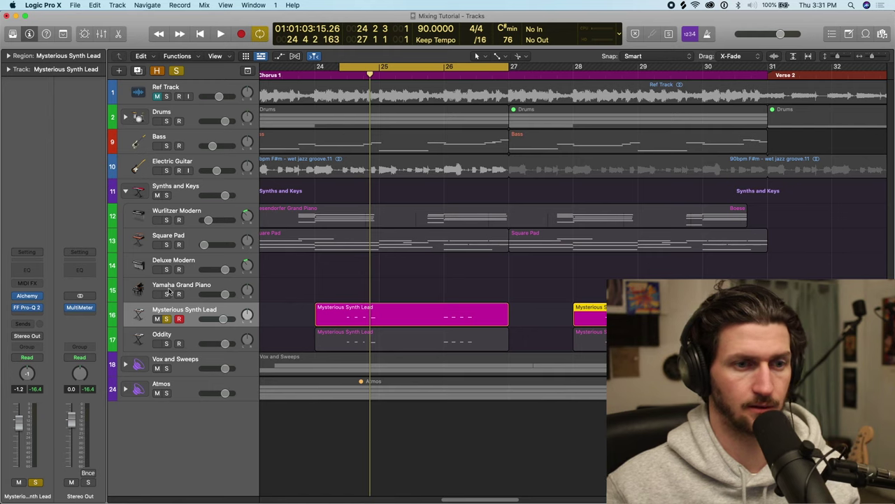
click(166, 120)
click(166, 146)
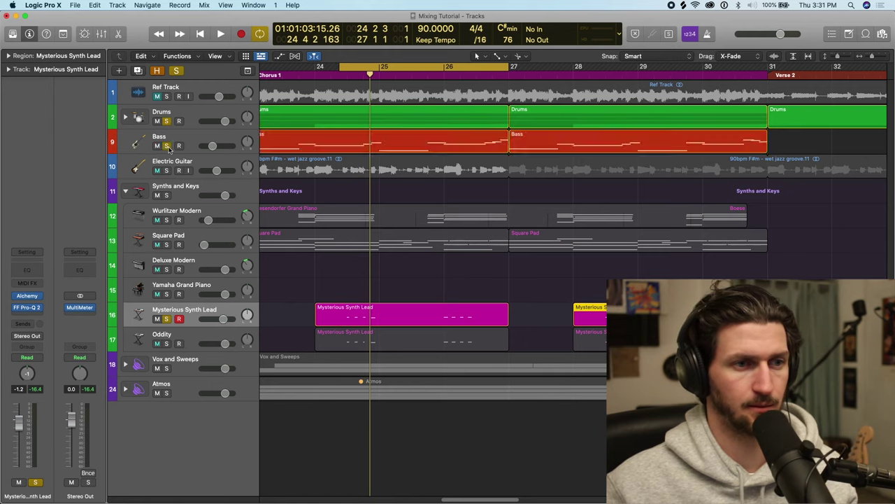
click(166, 170)
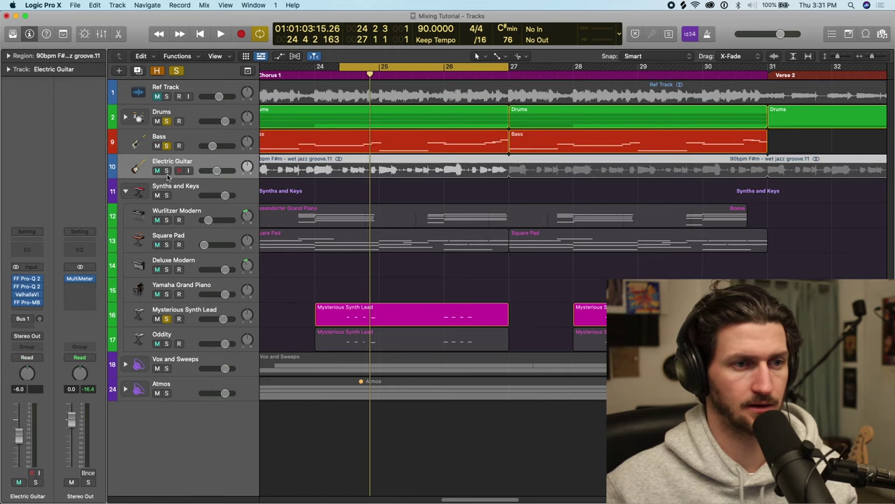
click(167, 219)
click(167, 244)
key(space)
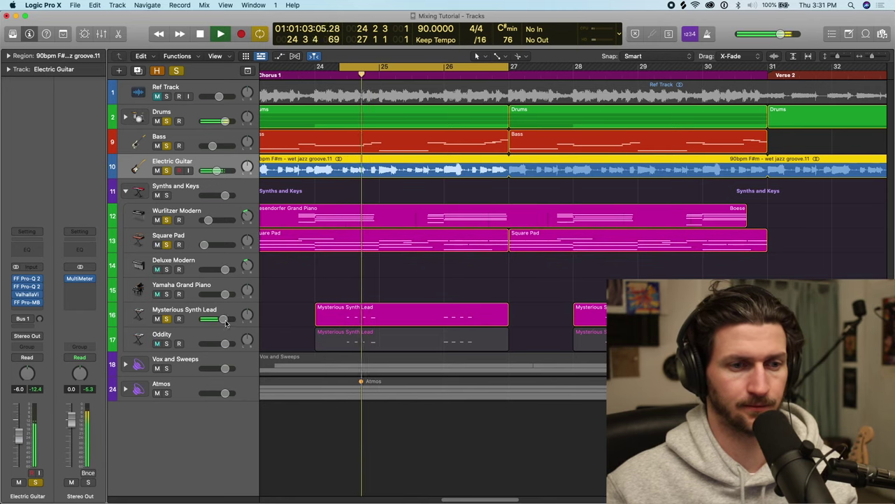
Extend the cycle start back to bar 24 and set the Mysterious Synth Lead to -7.2 dB with pan -21 during playback.
drag(340, 66, 309, 99)
mouse_move(222, 319)
mouse_down()
mouse_move(215, 319)
mouse_move(248, 323)
mouse_move(217, 319)
mouse_up()
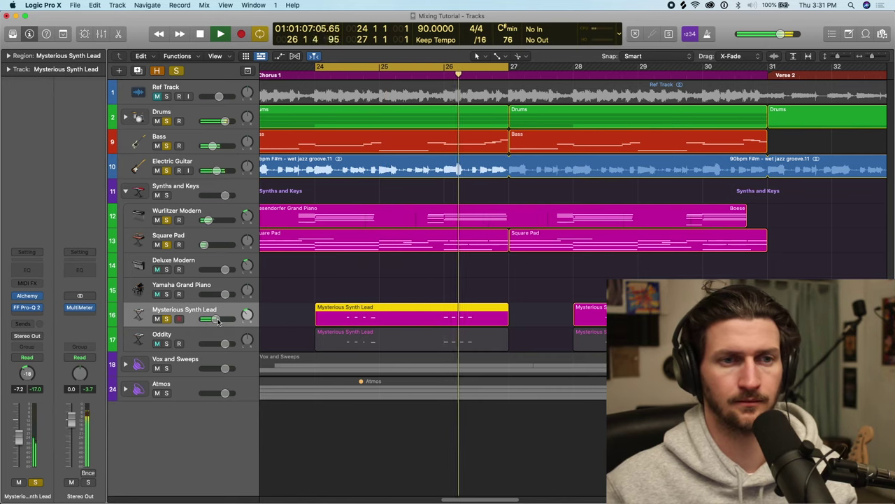
key(space)
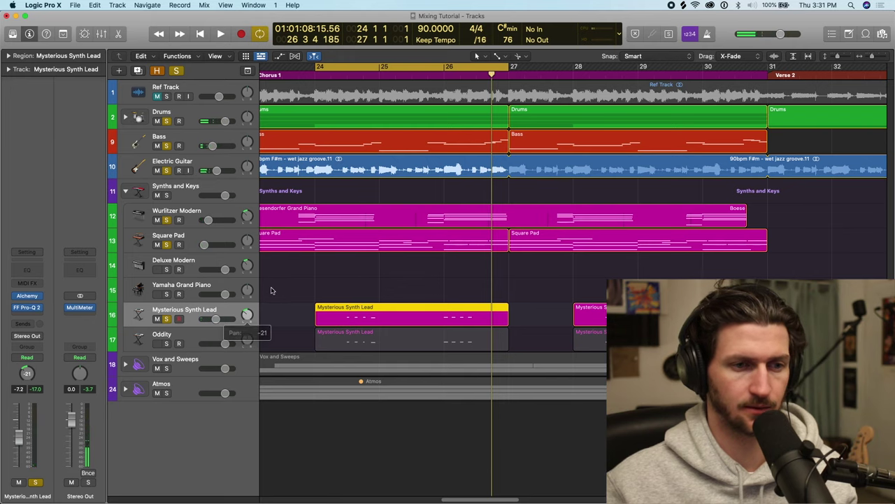
Clear all track solos, then solo the Oddity track and play it on its own.
click(167, 343)
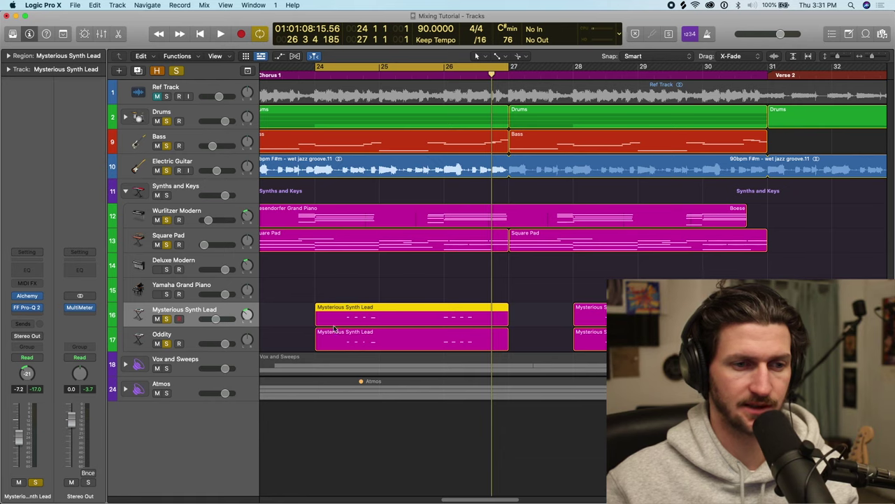
click(176, 71)
click(208, 341)
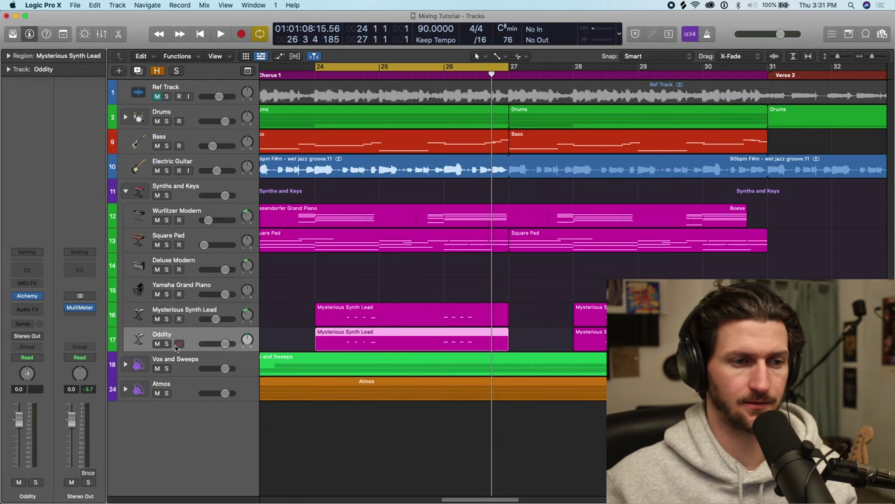
click(167, 343)
key(space)
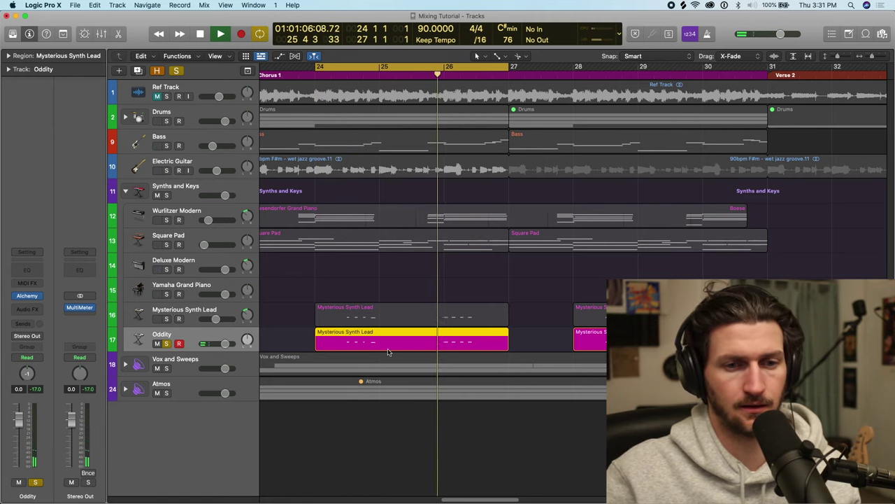
Lengthen the very short D#4 note just before bar 25 in Oddity's first region, then close the Piano Roll.
key(space)
double_click(392, 345)
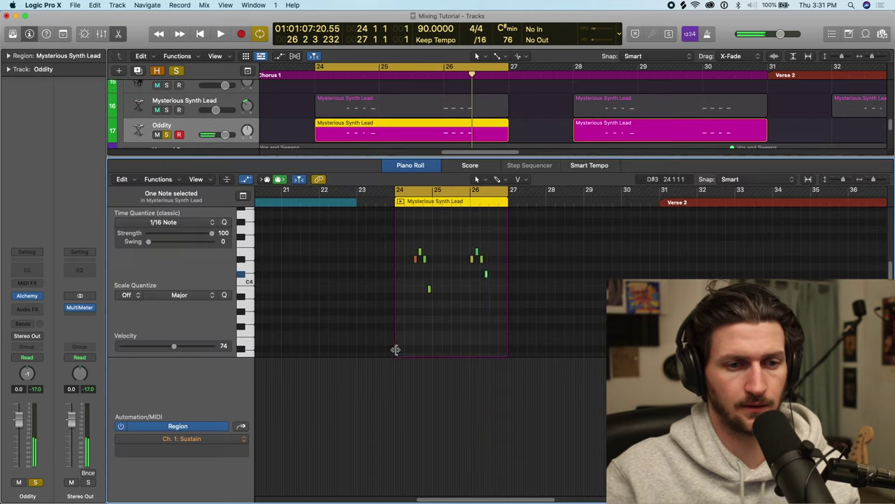
key(super+Right)
key(super+Right)
key(super+Right)
key(super+Right)
key(super+Right)
key(super+Right)
key(super+Right)
scroll(398, 291, left, 10)
click(450, 272)
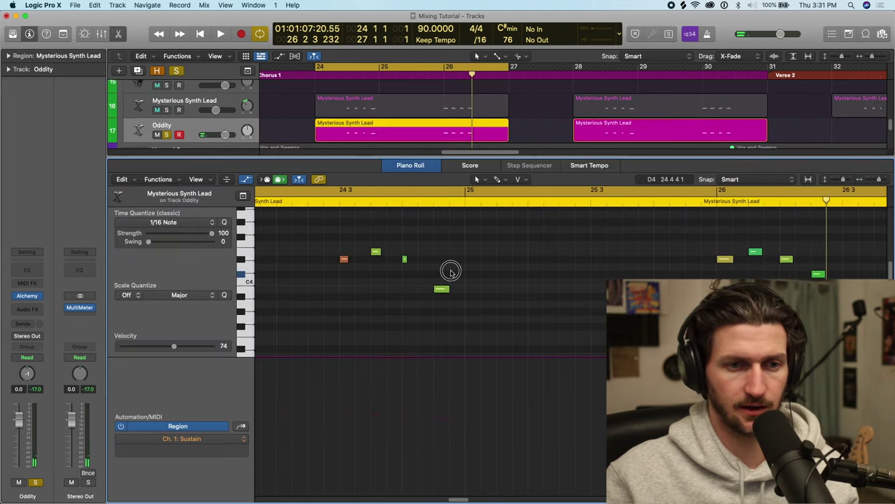
click(405, 260)
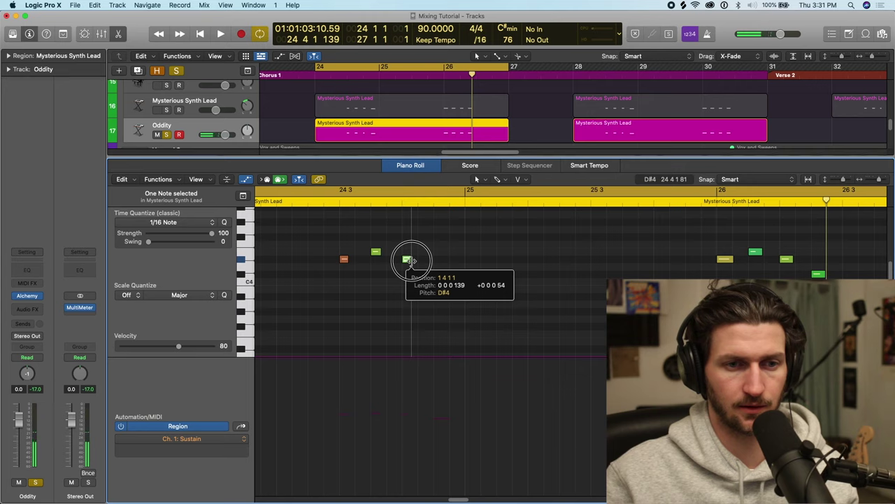
key(e)
Audition Oddity, open and reposition its Alchemy window, and insert an FF Pro-Q 2 on the track.
key(shift+space)
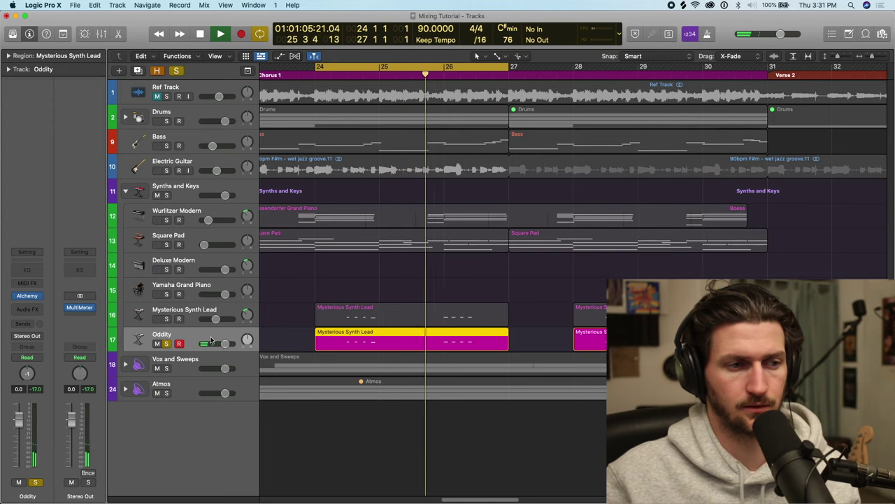
click(28, 296)
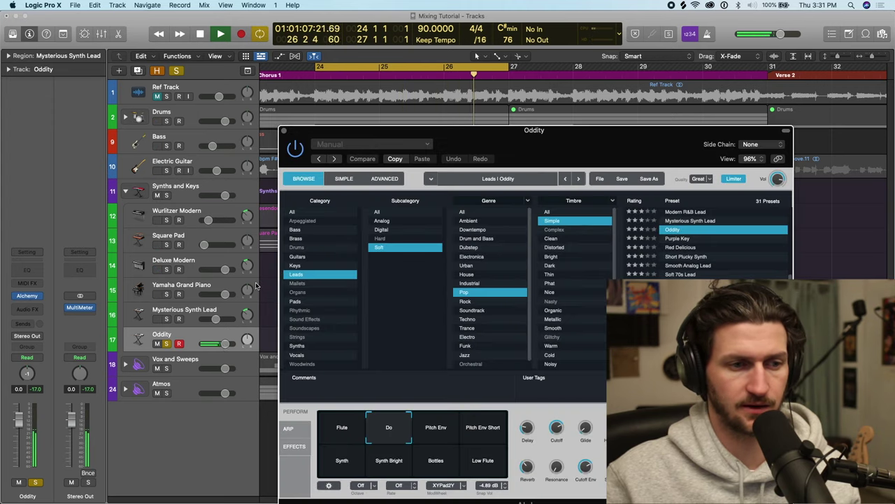
key(space)
drag(591, 143, 496, 40)
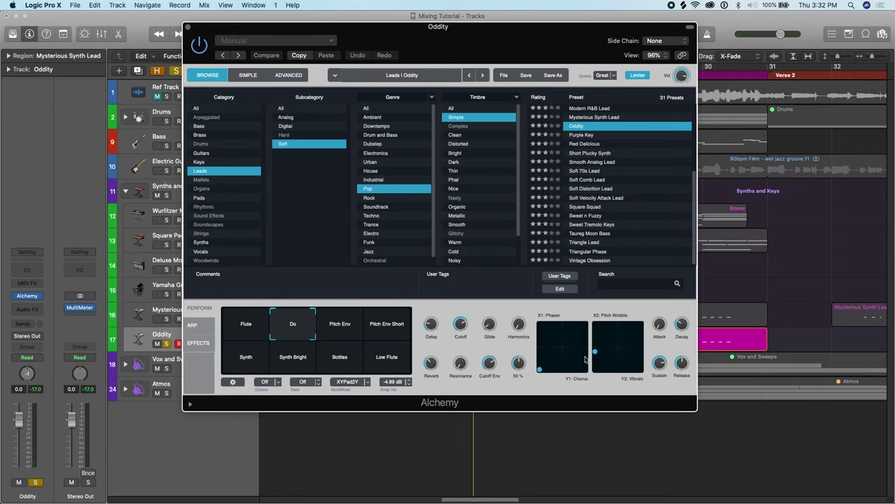
click(34, 310)
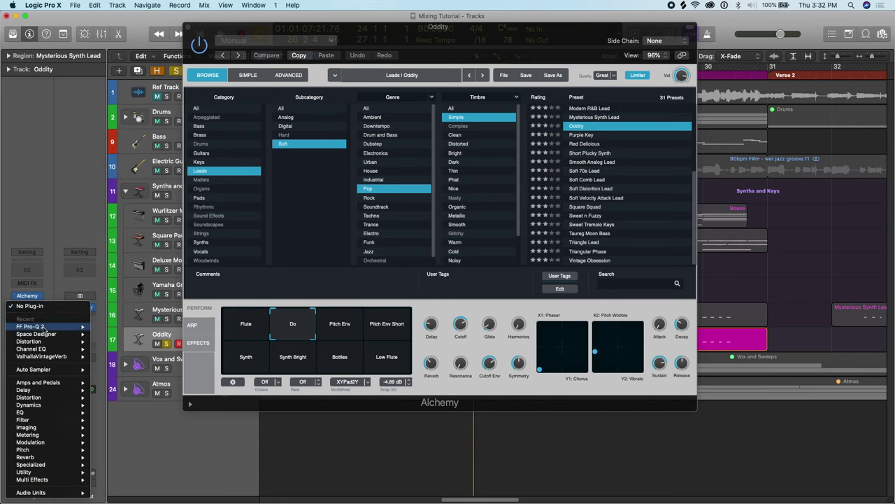
click(110, 326)
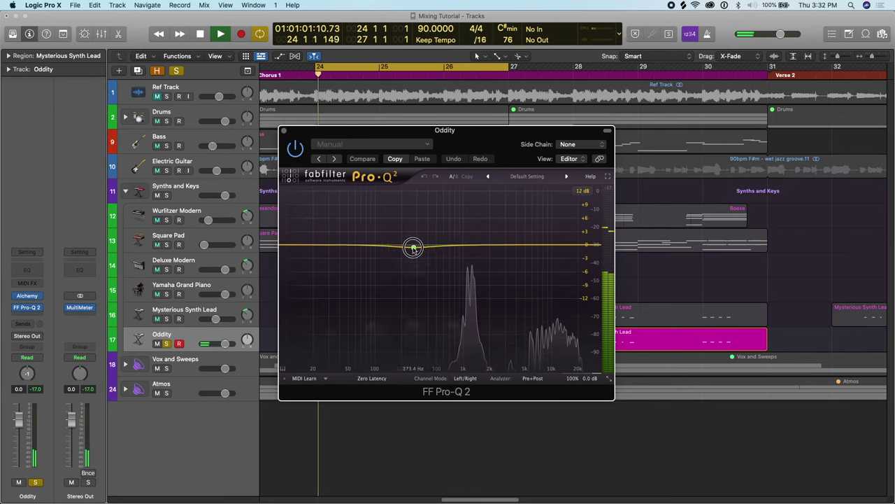
Add a Low Cut band at about 752 Hz with Q about 1.13 in Oddity's equalizer, auditioning it, and close the window.
drag(413, 244, 413, 255)
click(330, 333)
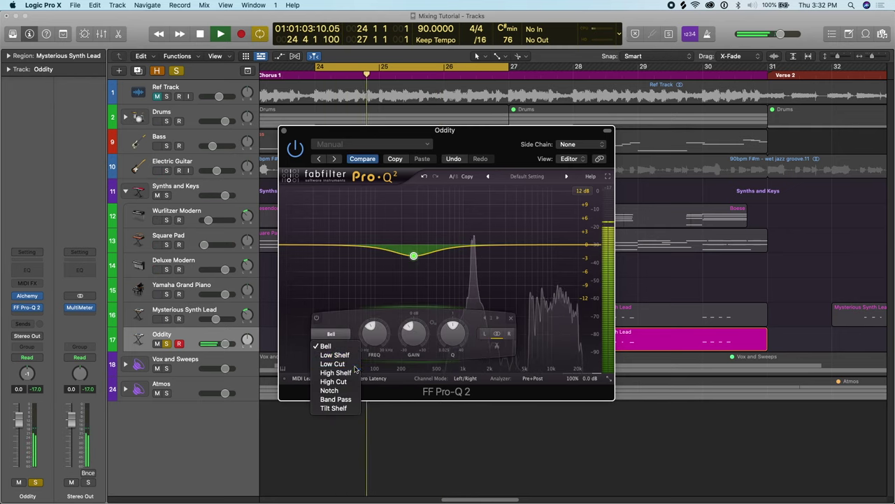
click(355, 369)
drag(415, 224, 452, 241)
key(space)
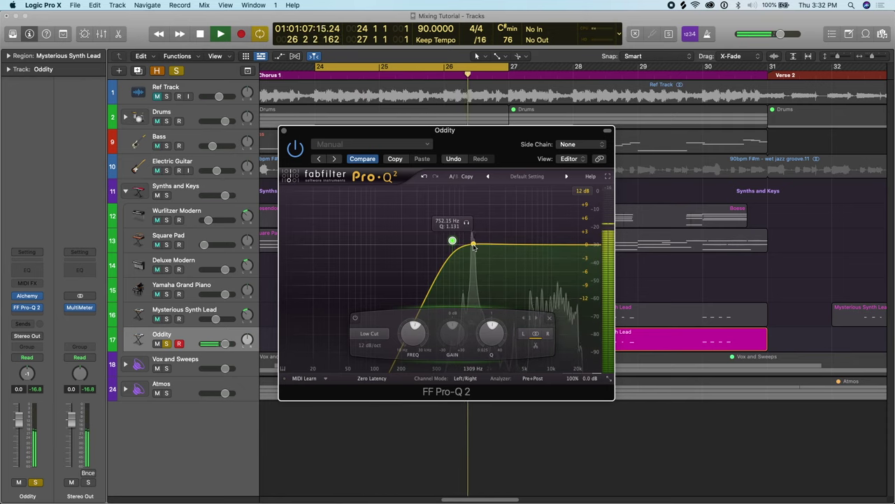
key(space)
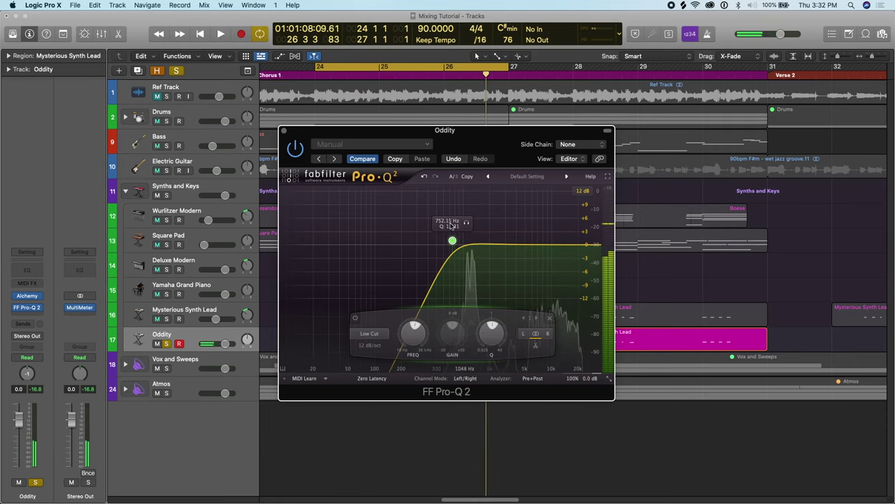
click(284, 132)
Lower Oddity to -7.2 dB and also solo Drums, Bass, Electric Guitar, Wurlitzer Modern, Square Pad and Mysterious Synth Lead.
drag(224, 345, 193, 342)
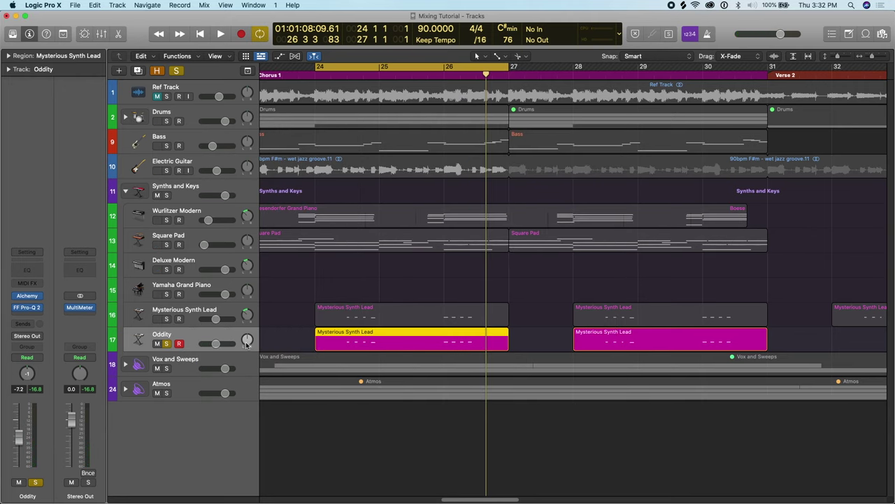
click(166, 121)
click(167, 145)
click(167, 170)
click(167, 195)
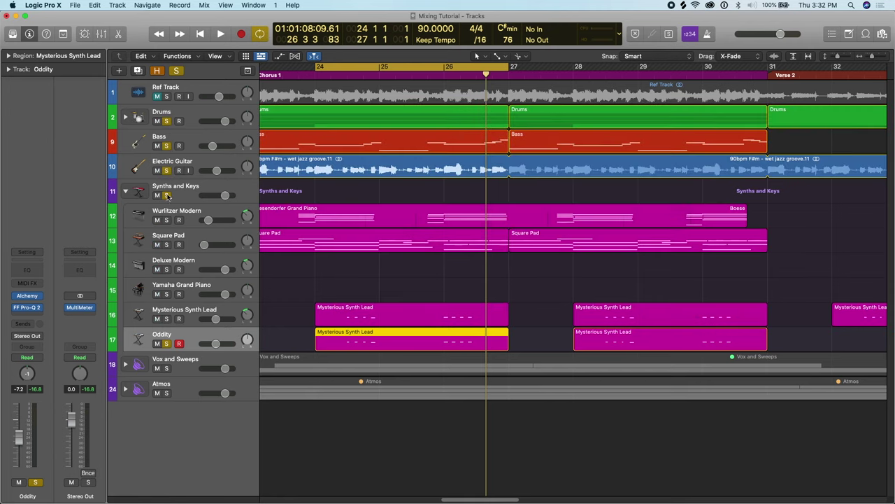
click(167, 195)
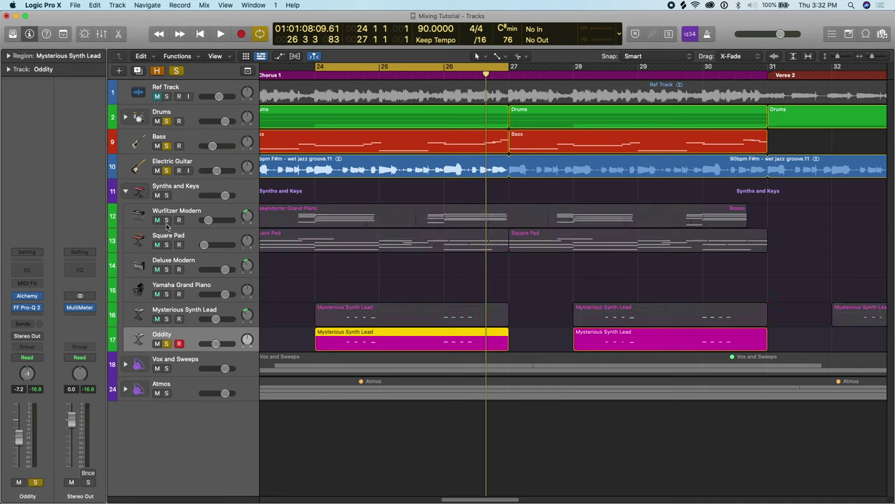
click(167, 219)
click(166, 245)
click(168, 319)
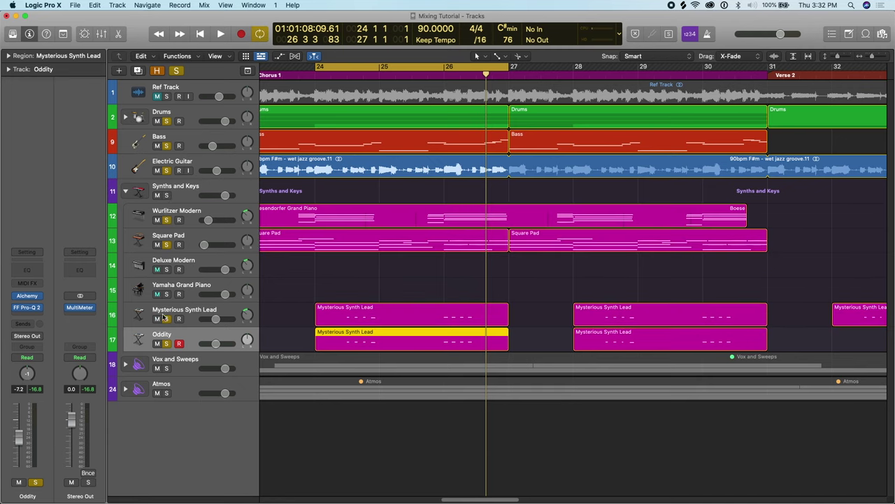
Set Oddity's level to -10.6 dB and its pan to +25 while playing it with the other soloed tracks.
mouse_move(218, 345)
mouse_down()
mouse_move(256, 340)
mouse_move(210, 343)
mouse_move(215, 348)
mouse_up()
key(space)
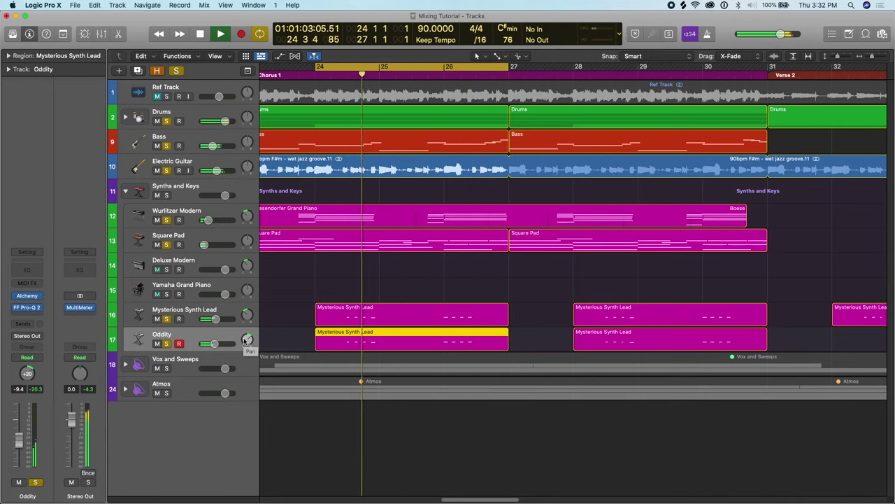
drag(215, 343, 213, 348)
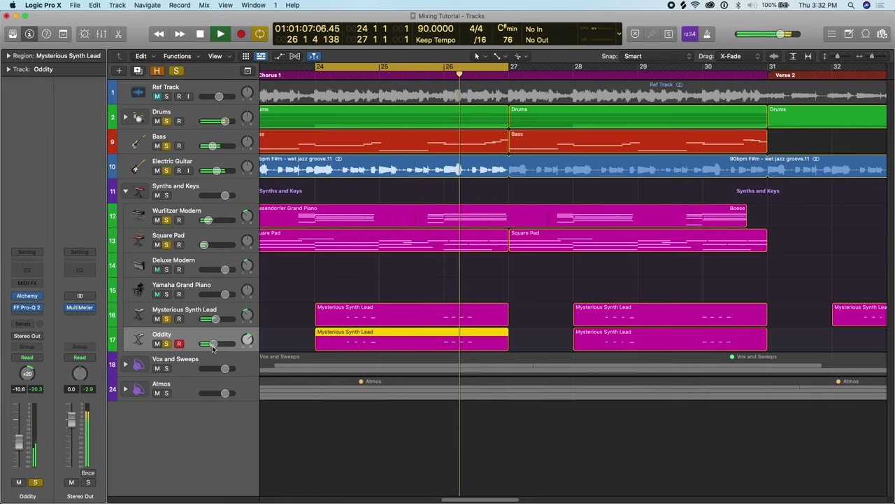
key(space)
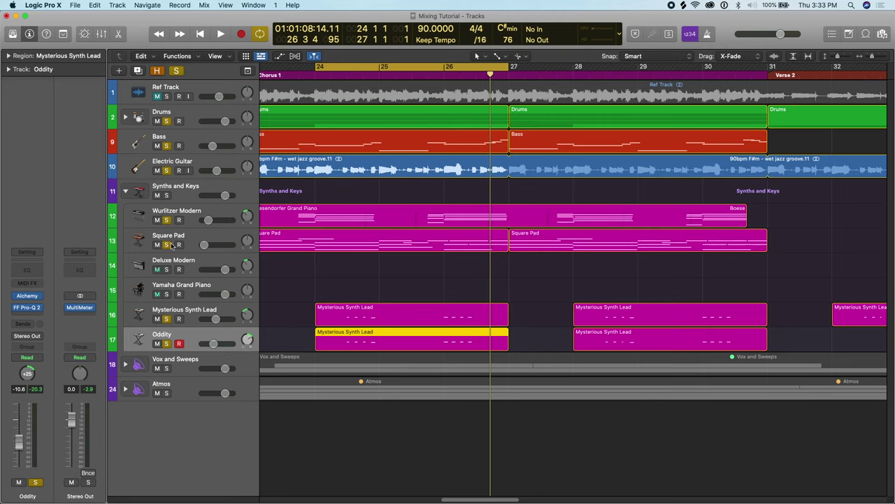
Replace the individual synth solos with a solo on the collapsed Synths and Keys stack, and expand the Vox and Sweeps stack.
drag(167, 219, 170, 336)
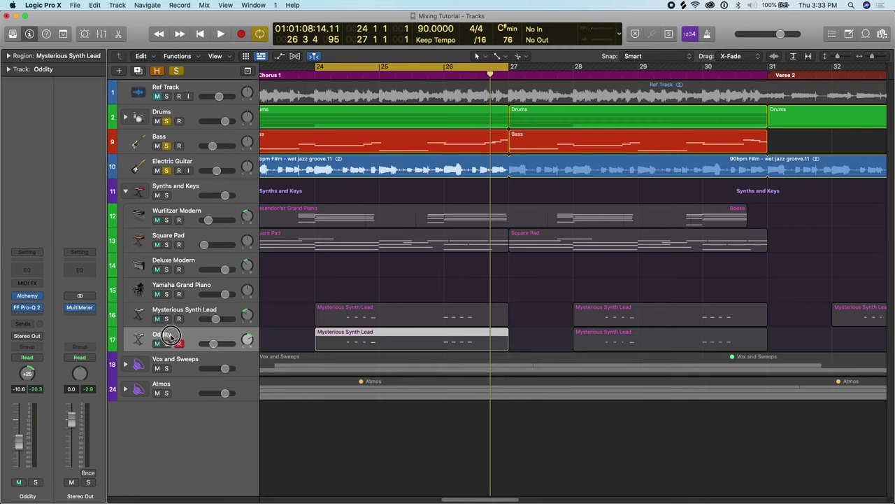
click(126, 191)
click(167, 196)
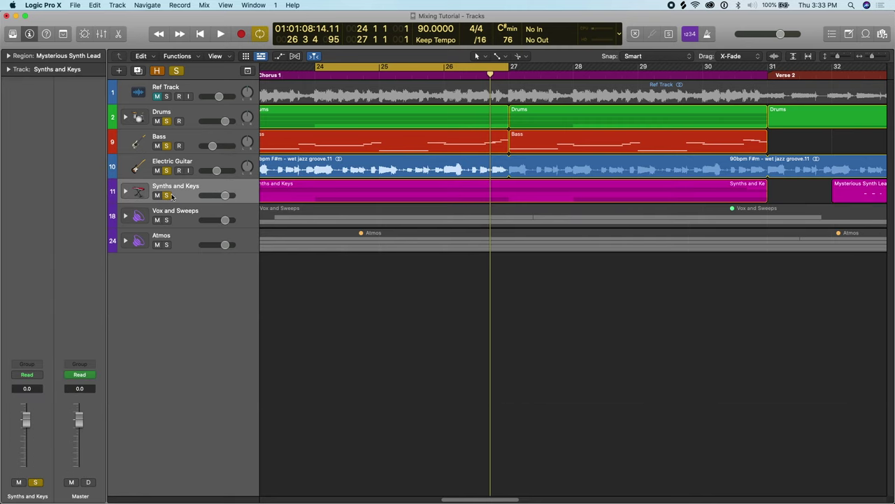
click(126, 217)
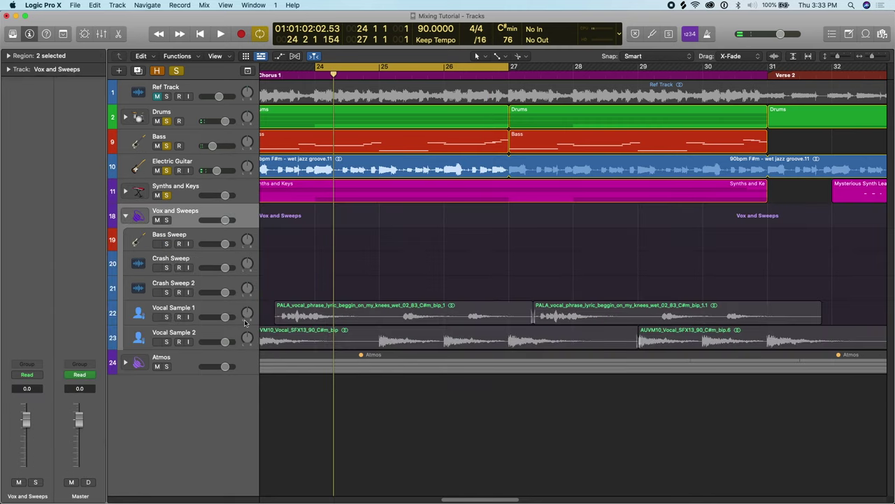
Solo Vocal Sample 1 and remove the solos from Drums, Bass, Electric Guitar and Synths and Keys.
key(super+Left)
click(167, 317)
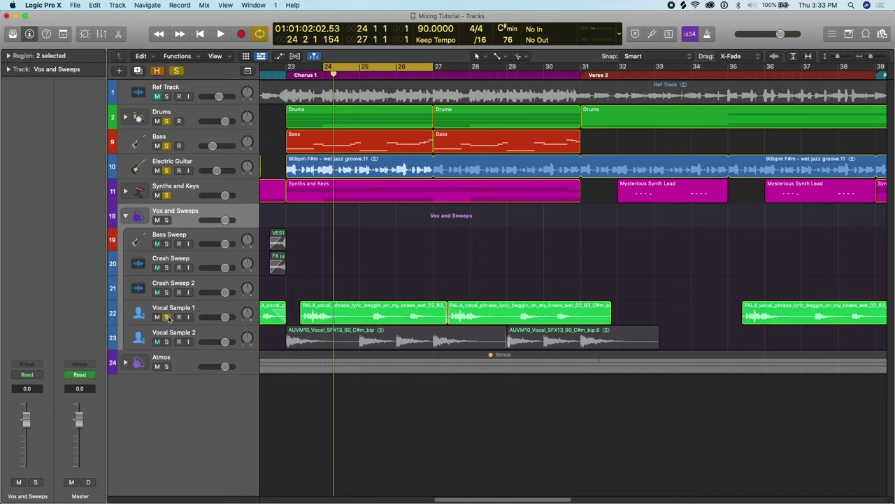
drag(166, 122, 167, 199)
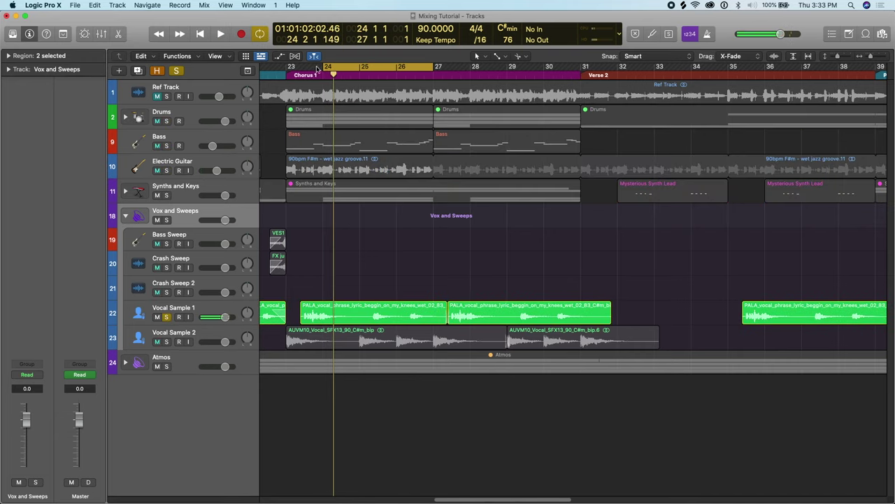
Extend the cycle range to run from bar 23 to 27 2 4 while playing the soloed Vocal Sample 1.
drag(327, 66, 290, 67)
key(space)
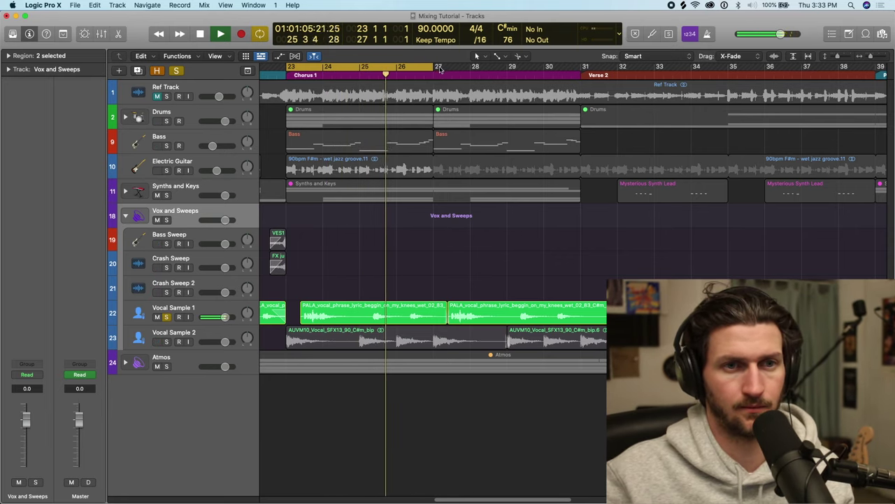
drag(434, 68, 444, 71)
key(space)
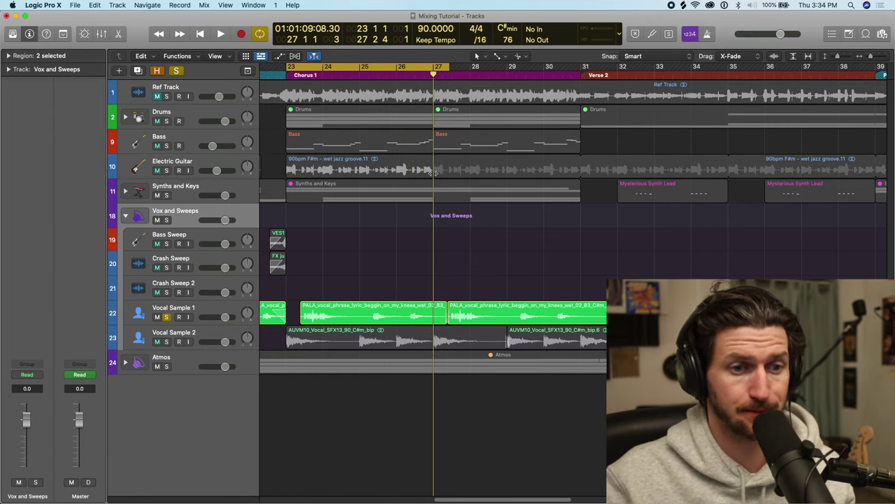
Lower Vocal Sample 1's level after auditioning it, and also solo Drums, Bass, Electric Guitar and Synths and Keys.
click(227, 310)
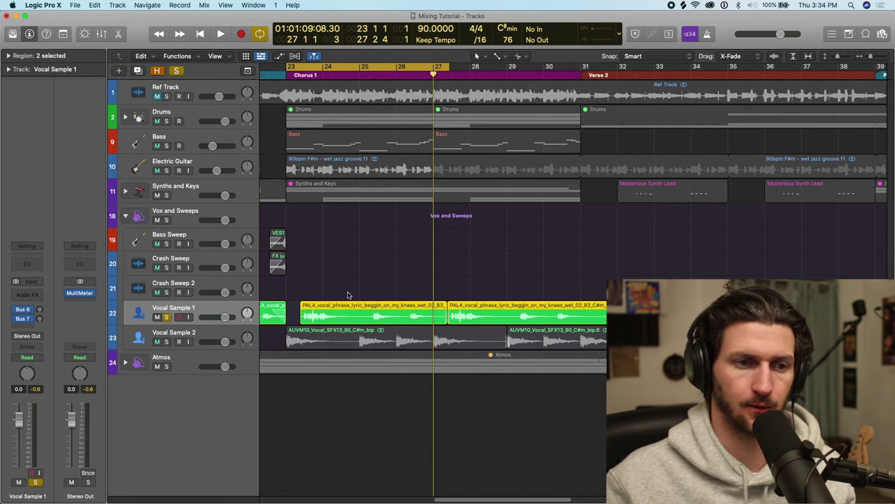
key(space)
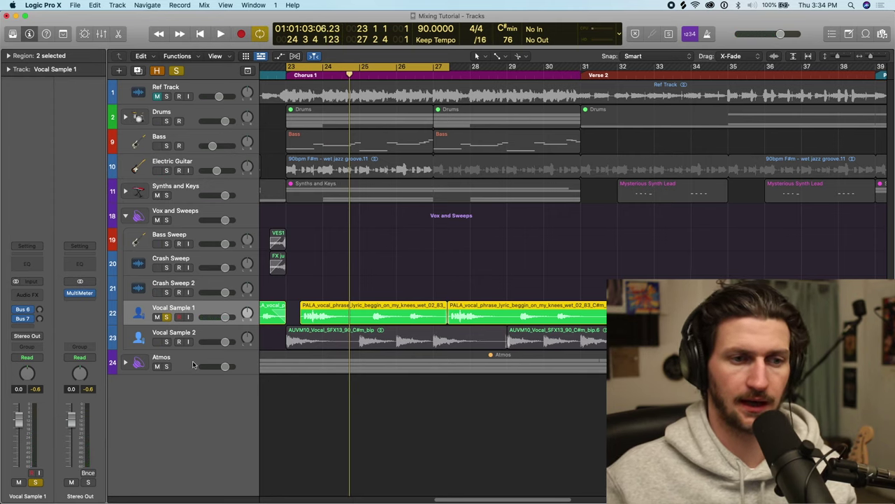
click(225, 317)
drag(196, 316, 190, 317)
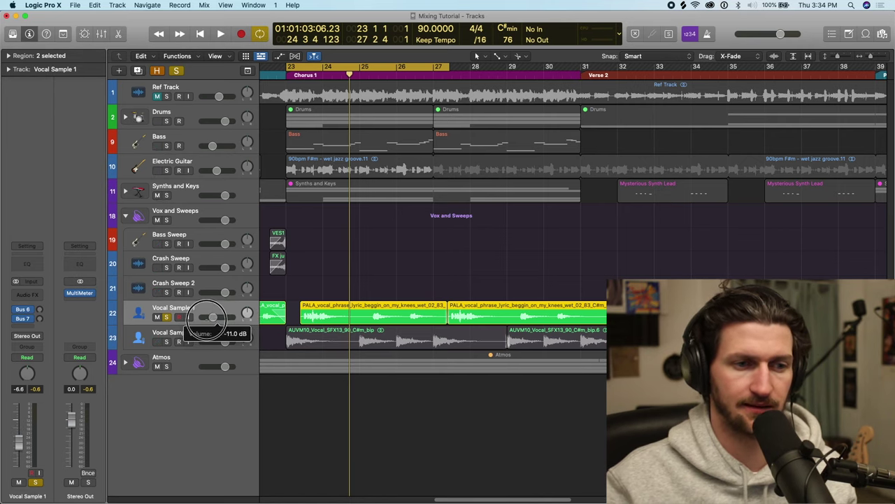
click(166, 121)
click(165, 146)
click(166, 170)
click(171, 200)
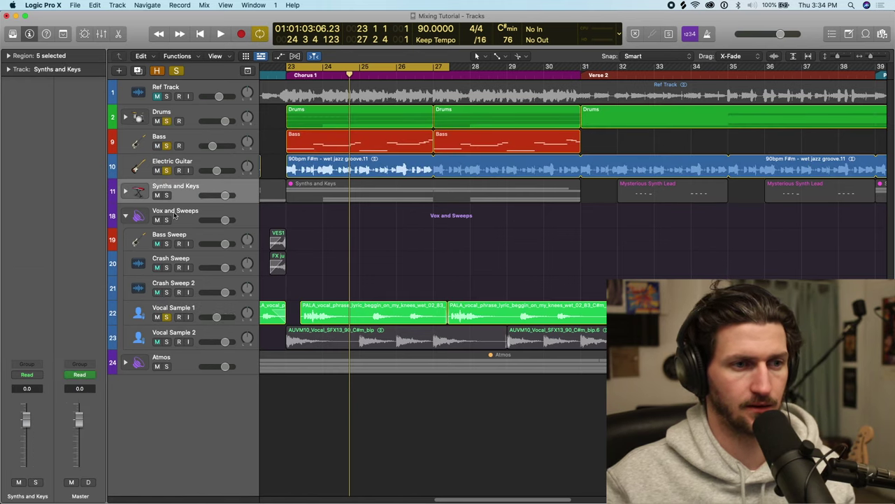
click(166, 195)
Set Vocal Sample 1's level to -17.0 dB while playing it with the other soloed tracks.
key(space)
mouse_move(216, 317)
mouse_down()
mouse_move(196, 317)
mouse_move(210, 318)
mouse_up()
key(space)
key(space)
key(space)
key(space)
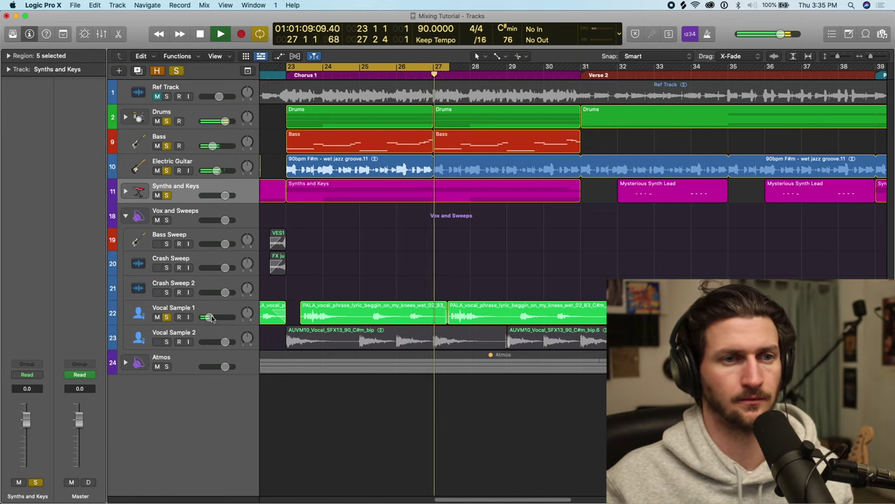
key(space)
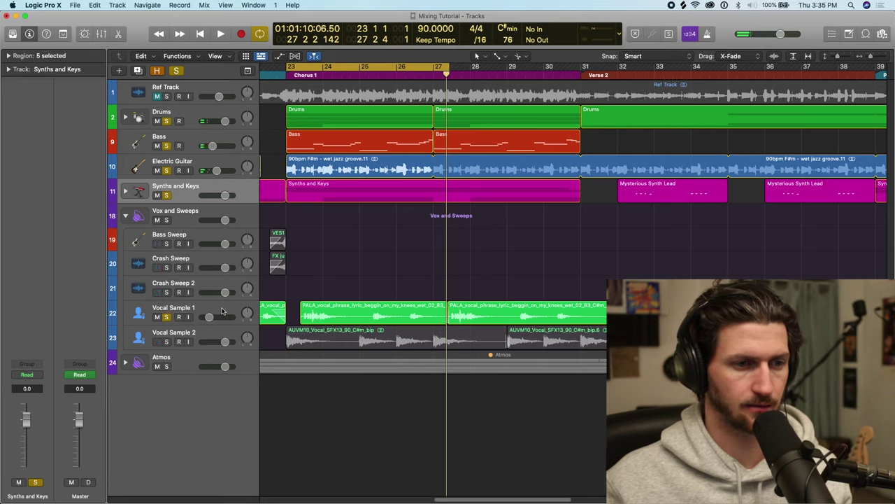
Remove all sends from the Vocal Sample 1 channel strip.
click(217, 311)
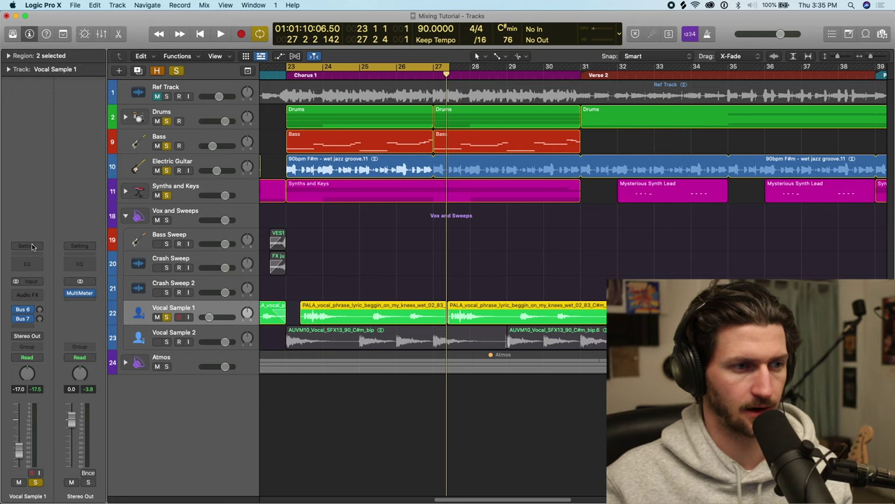
click(25, 246)
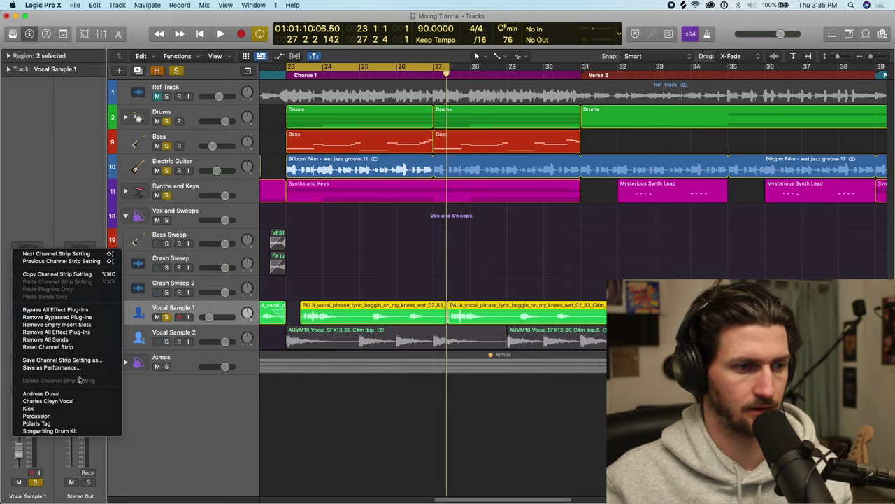
click(63, 339)
Insert the stereo Soundtoys EchoBoy plug-in on Vocal Sample 1 and move its window clear of the track's channel strip.
click(28, 309)
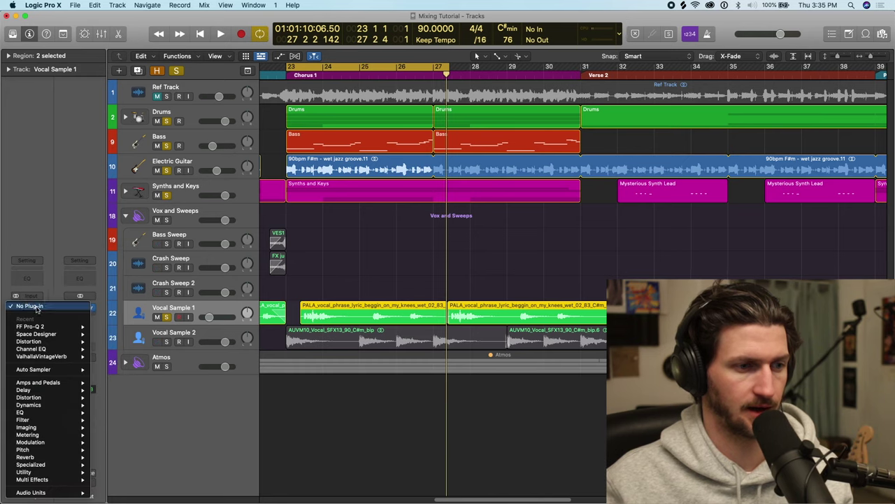
mouse_move(68, 491)
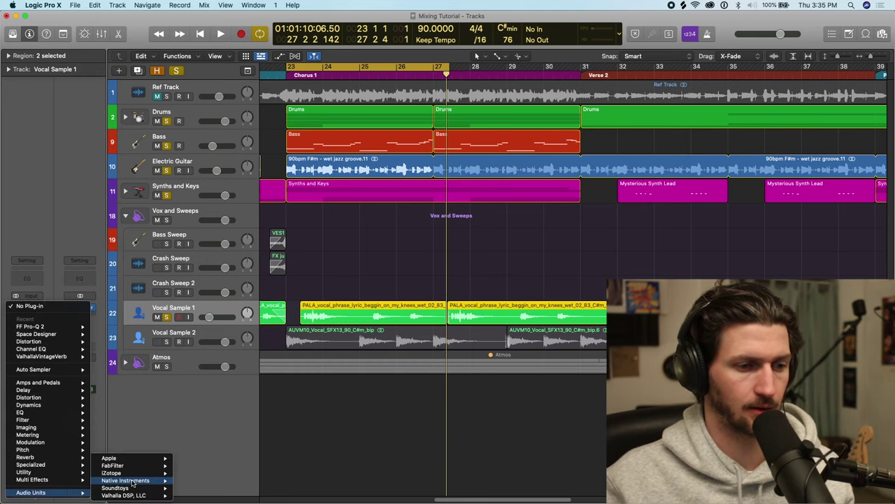
mouse_move(140, 487)
mouse_move(243, 377)
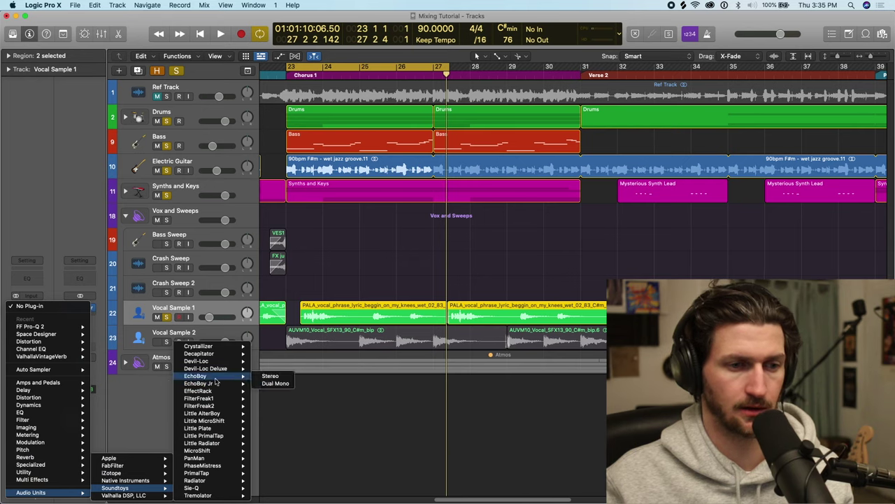
click(255, 379)
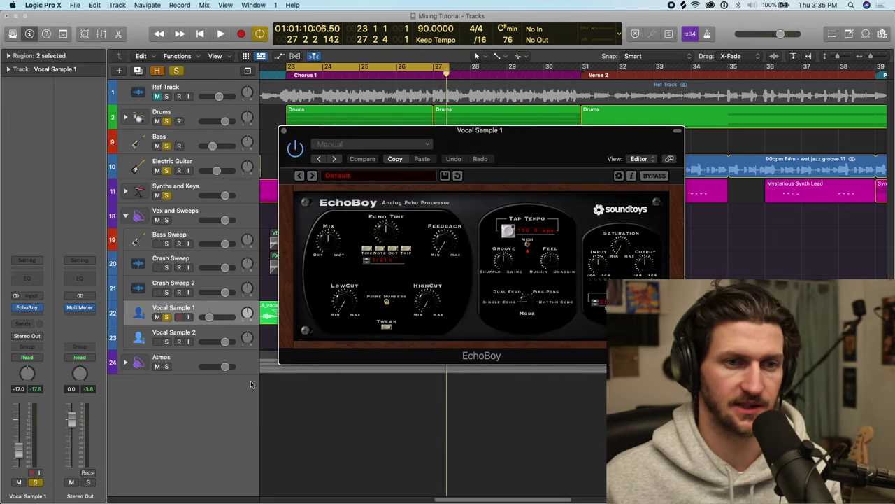
drag(493, 151, 478, 102)
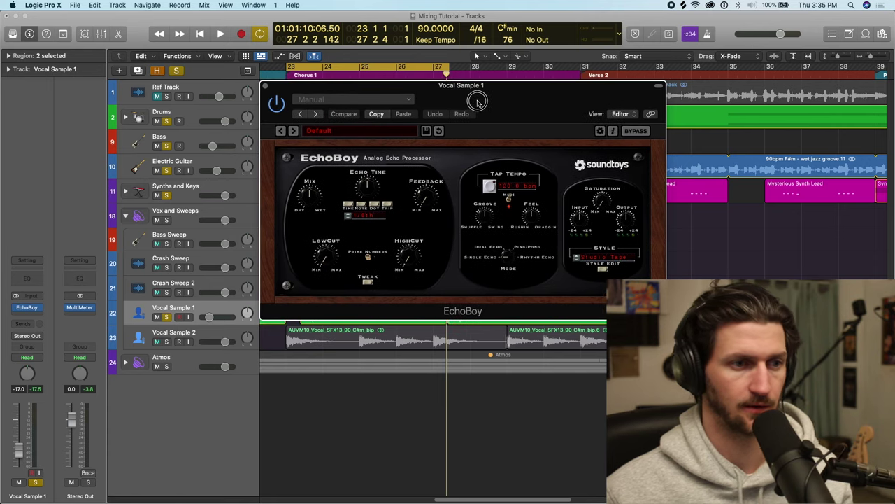
Insert Logic's stereo Echo plug-in after EchoBoy on Vocal Sample 1 and close its window.
click(39, 317)
mouse_move(49, 396)
mouse_move(103, 396)
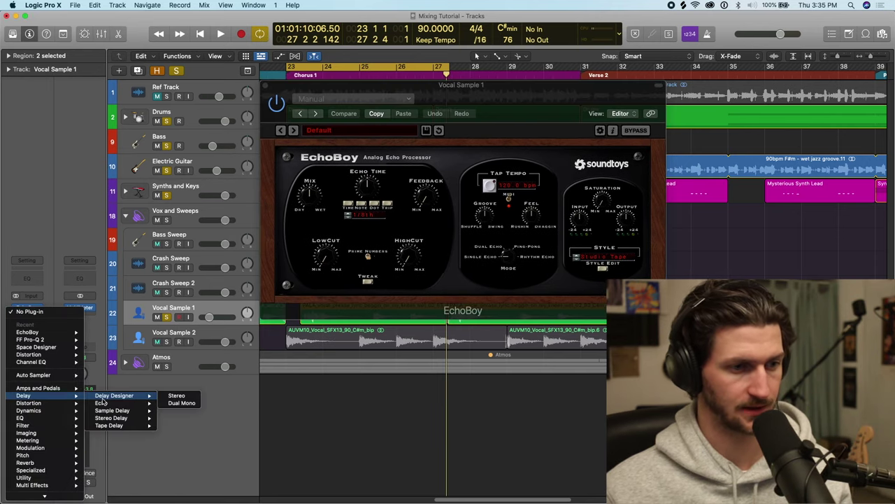
click(172, 404)
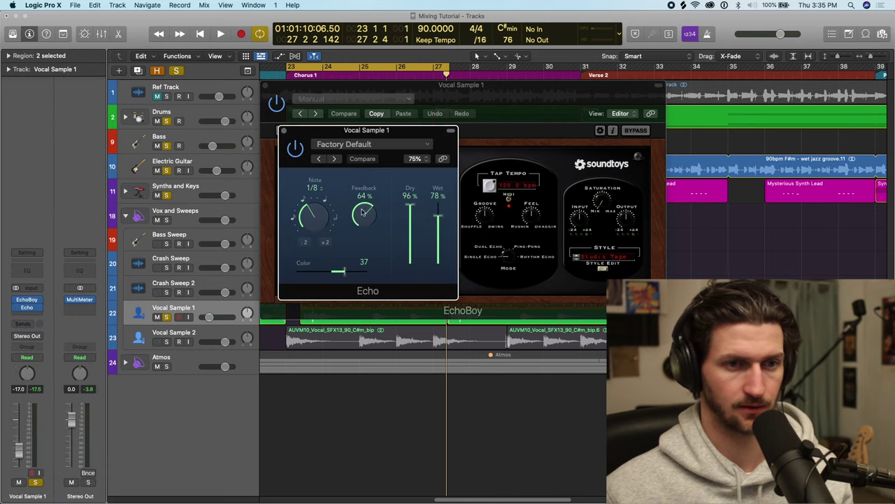
click(282, 131)
Insert the stereo Tape Delay plug-in after Echo on Vocal Sample 1 and close its window.
click(30, 315)
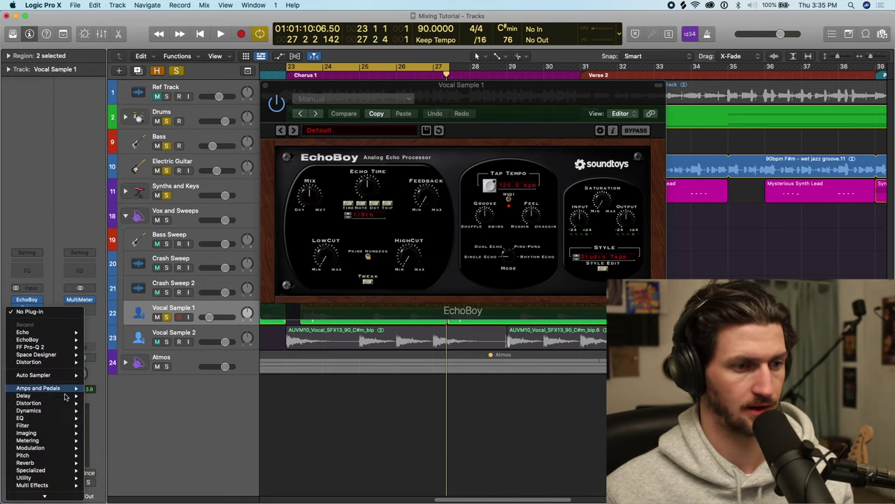
mouse_move(52, 395)
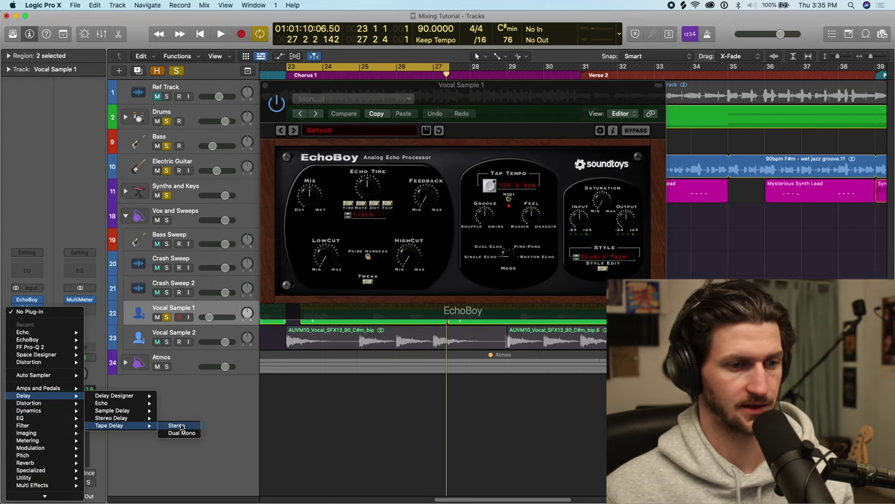
click(178, 425)
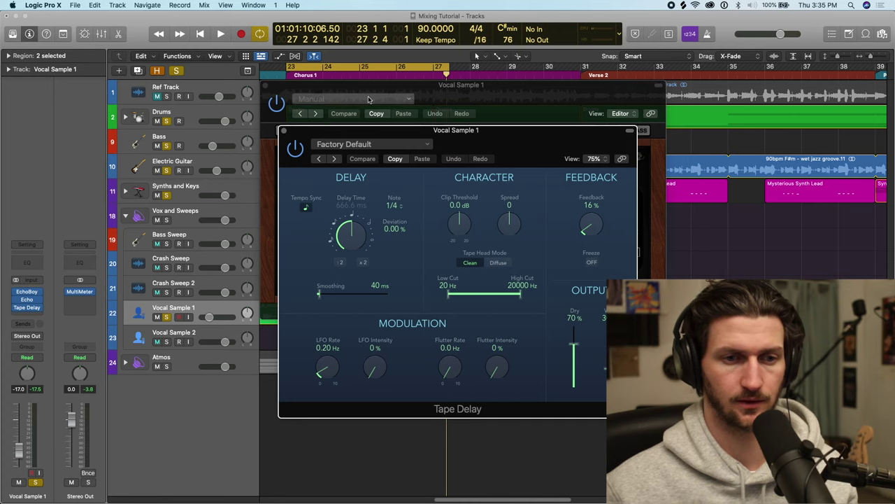
click(284, 131)
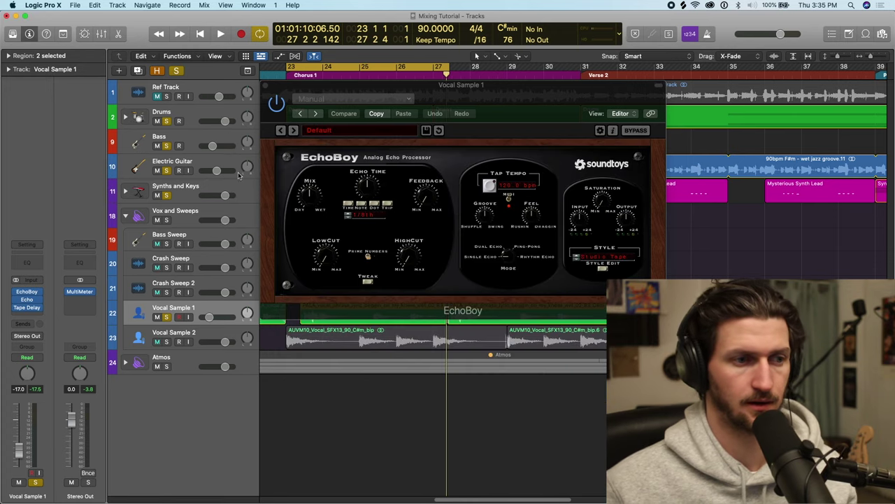
Remove the Echo and Tape Delay plug-ins from Vocal Sample 1, keeping EchoBoy.
click(32, 298)
click(57, 309)
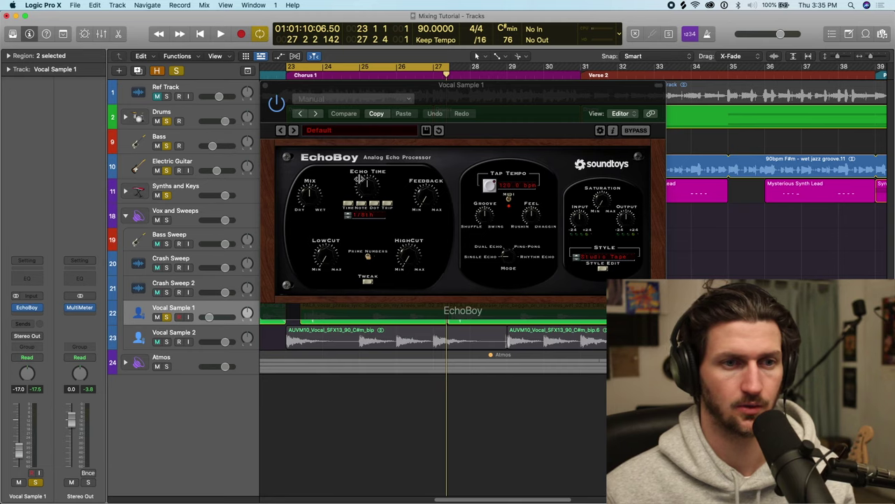
Leave only Vocal Sample 1 soloed and set EchoBoy's echo time to a 1/2 note, auditioning the delay.
drag(489, 98, 672, 72)
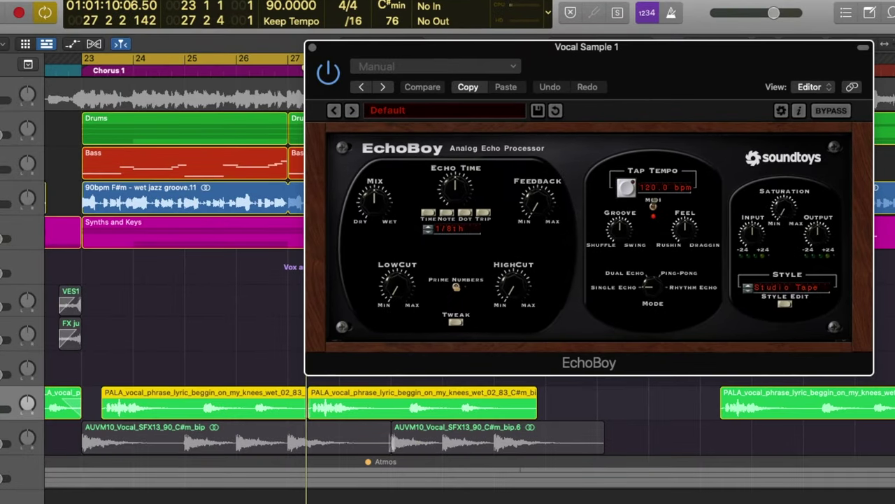
drag(1, 134, 2, 239)
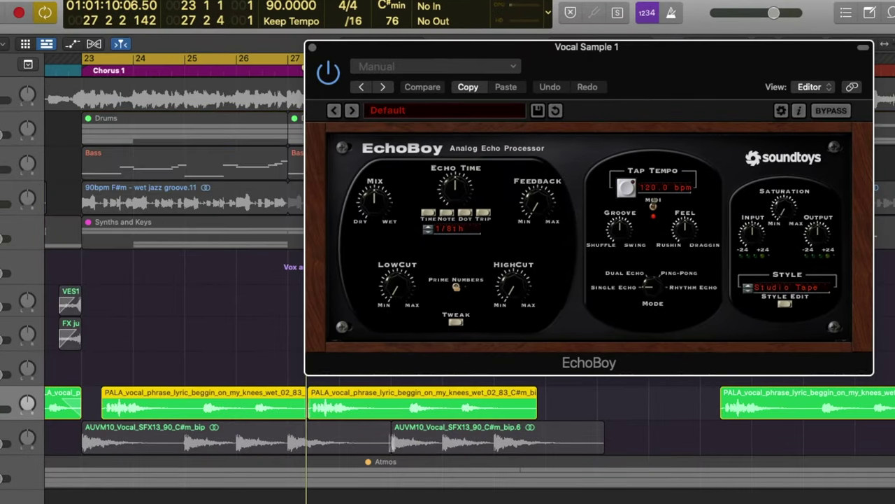
key(space)
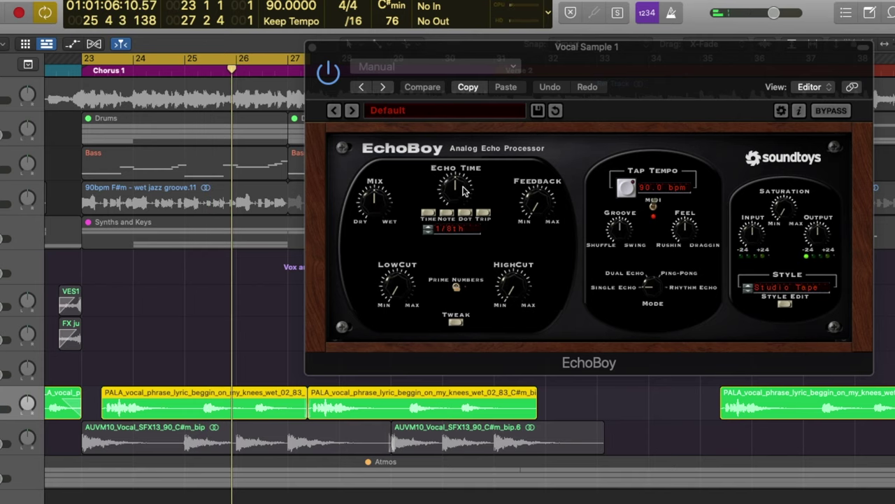
drag(461, 191, 467, 174)
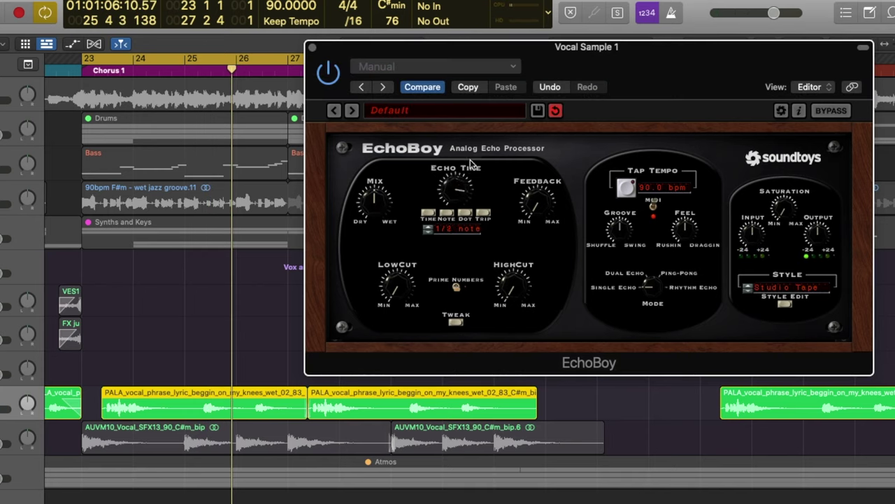
key(space)
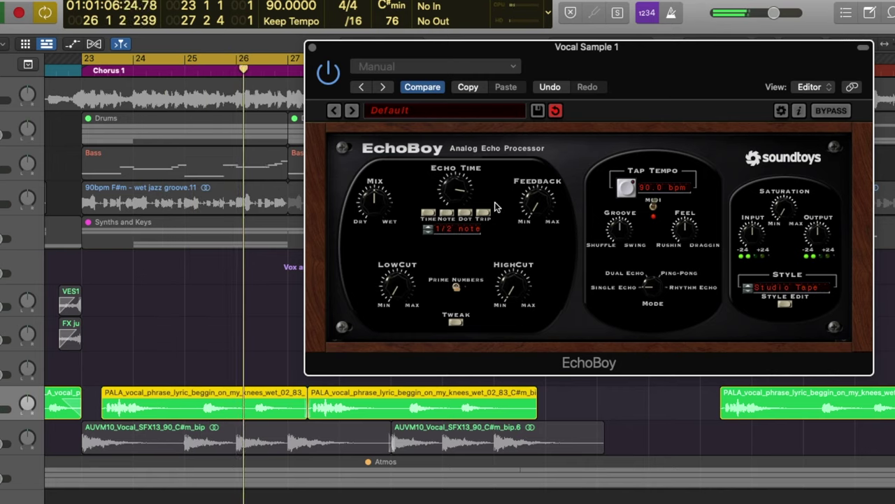
Raise EchoBoy's feedback moderately and turn its mix down towards dry during playback.
drag(536, 189, 538, 183)
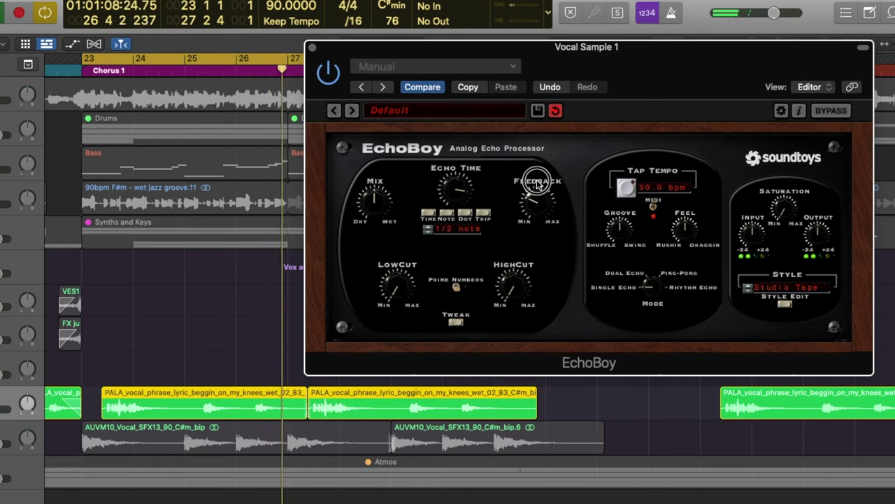
drag(538, 181, 538, 188)
mouse_move(375, 203)
mouse_down()
mouse_move(380, 222)
mouse_move(381, 206)
mouse_up()
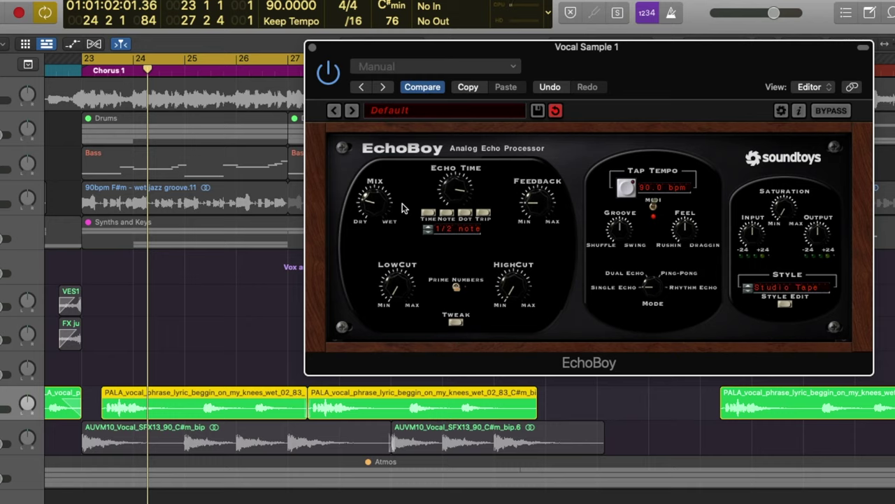
Trim EchoBoy's output slightly below its centre setting while playing Vocal Sample 1, and close the plug-in window.
key(space)
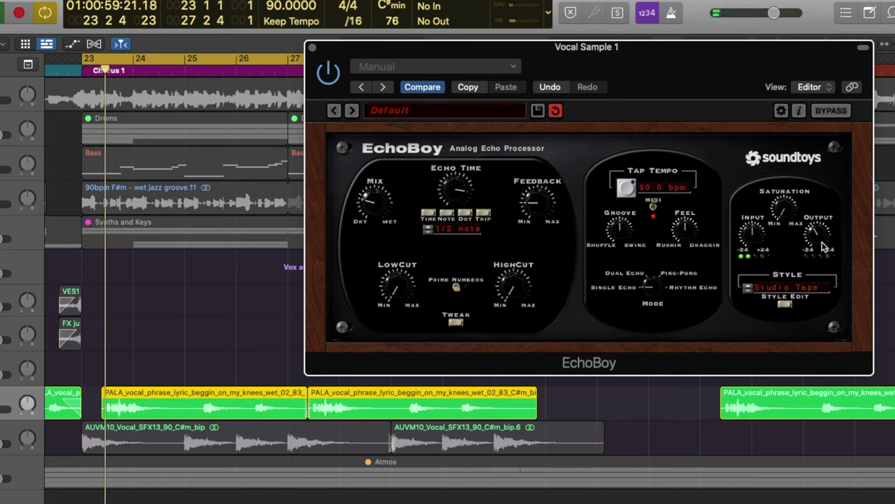
drag(736, 72, 404, 71)
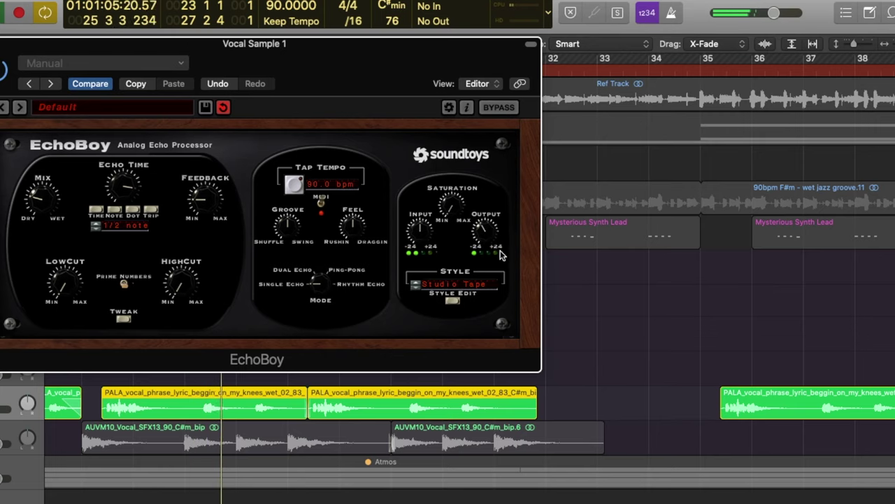
drag(489, 234, 491, 225)
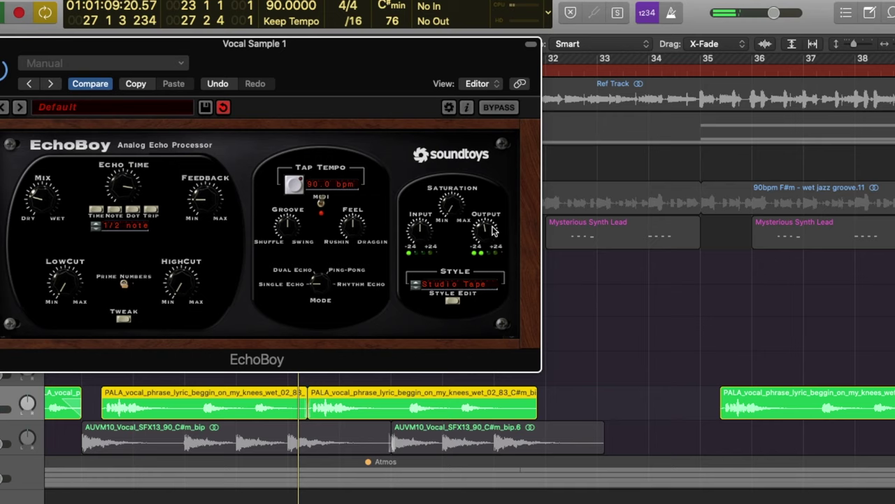
click(0, 43)
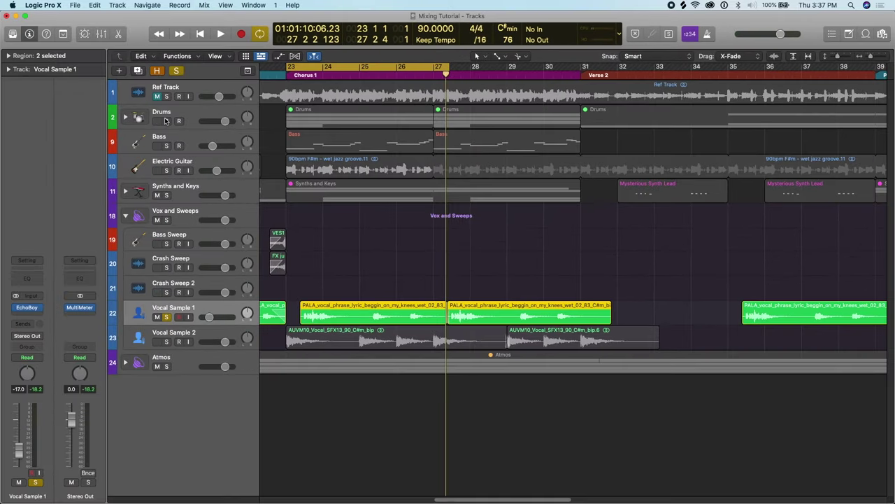
Solo Drums, Bass, Electric Guitar and Synths and Keys alongside Vocal Sample 1, and play the loop.
click(166, 121)
click(167, 145)
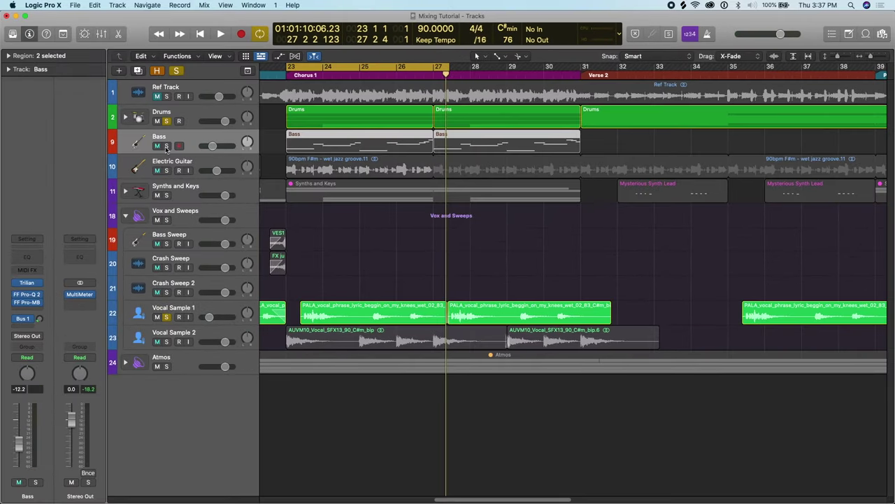
click(165, 170)
click(166, 196)
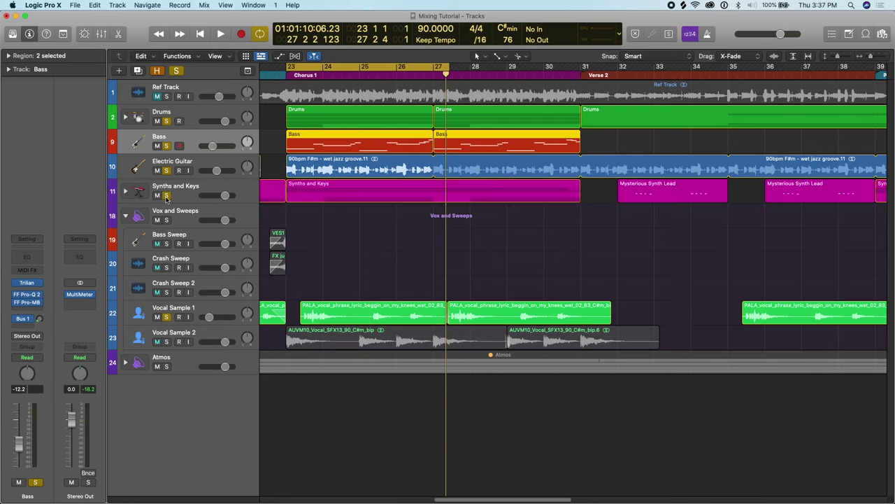
key(space)
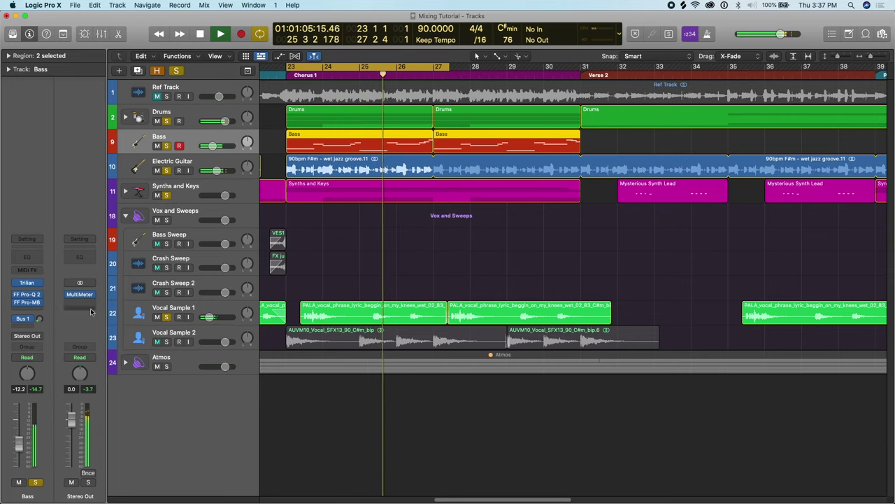
Open EchoBoy on Vocal Sample 1, and fine-tune its mix and output while the soloed tracks play.
click(192, 306)
click(28, 307)
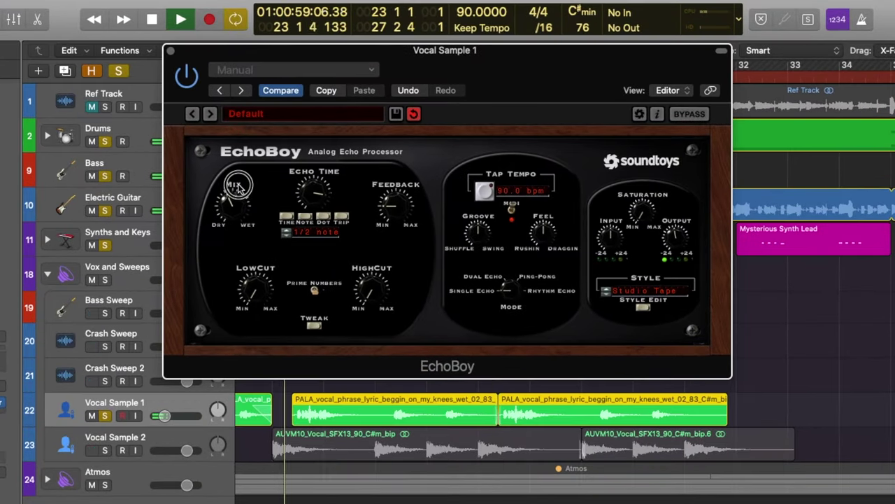
mouse_move(238, 188)
mouse_down()
mouse_move(250, 175)
mouse_move(248, 192)
mouse_up()
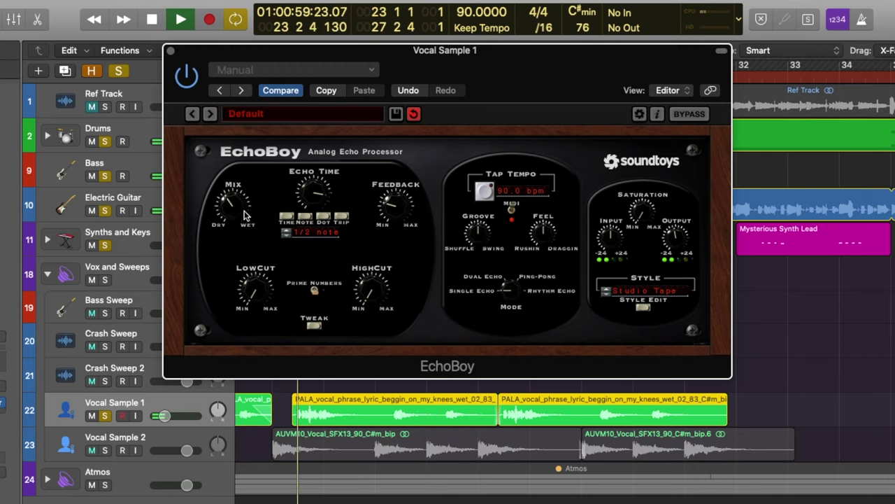
drag(677, 238, 679, 234)
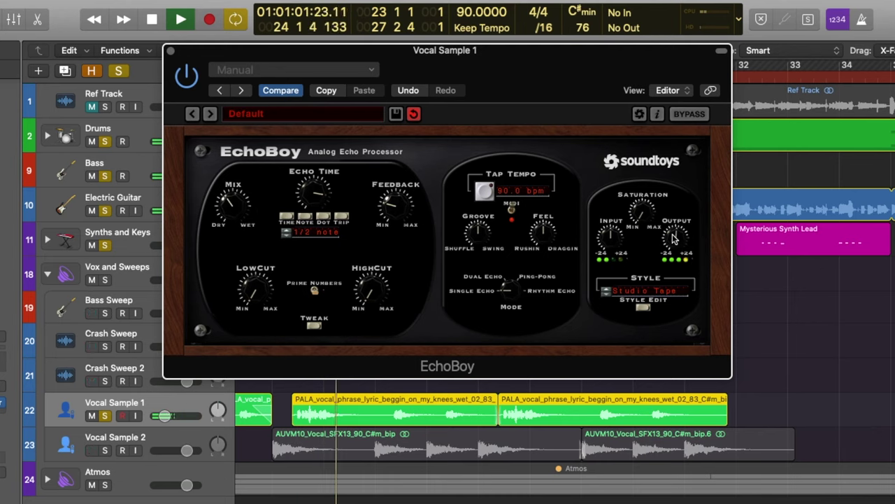
Turn EchoBoy's mix further towards dry and lower its feedback slightly, stop playback, and close the plug-in.
drag(232, 214, 235, 219)
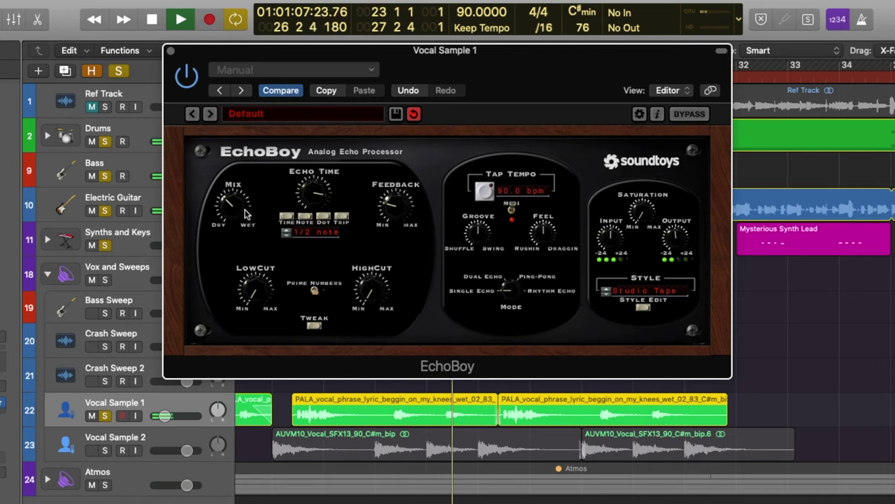
drag(393, 213, 389, 219)
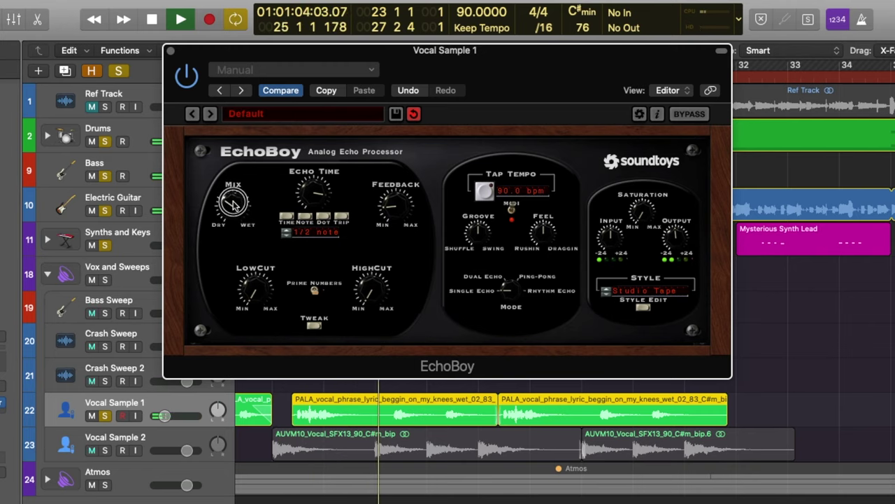
key(space)
click(170, 53)
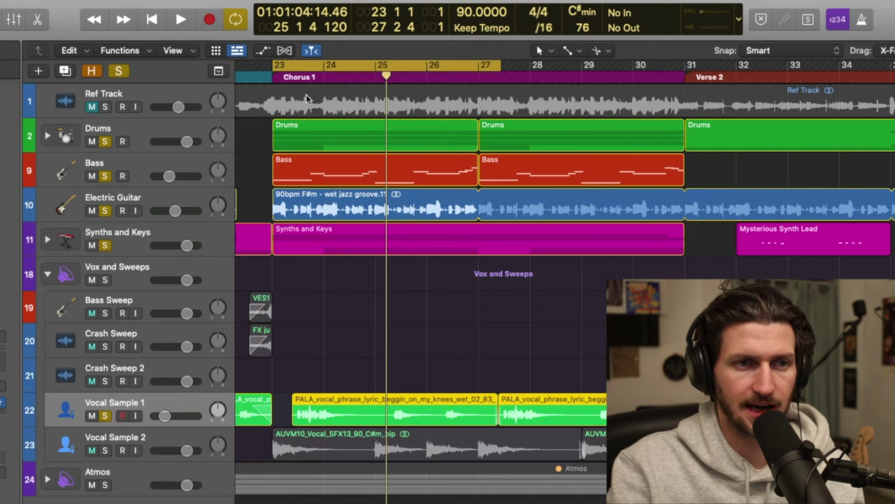
Leave only Vocal Sample 1 soloed and listen to its delay from bar 23 with cycling off.
click(276, 68)
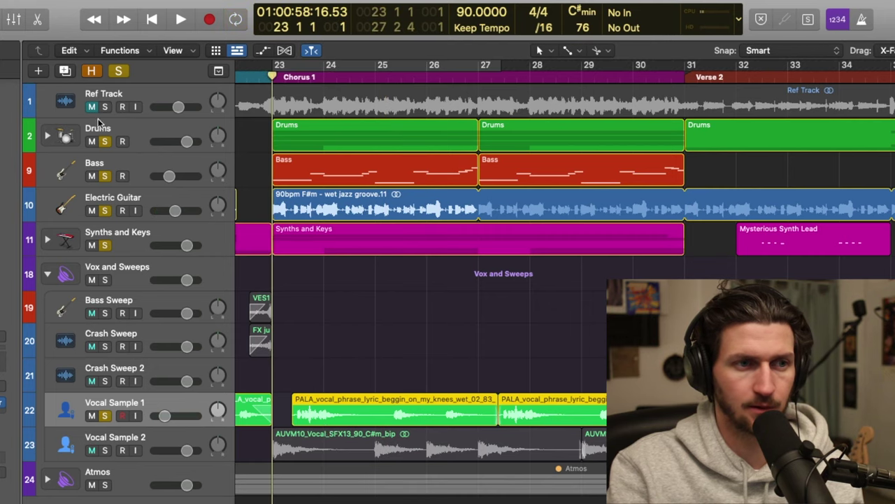
click(120, 71)
click(106, 416)
key(space)
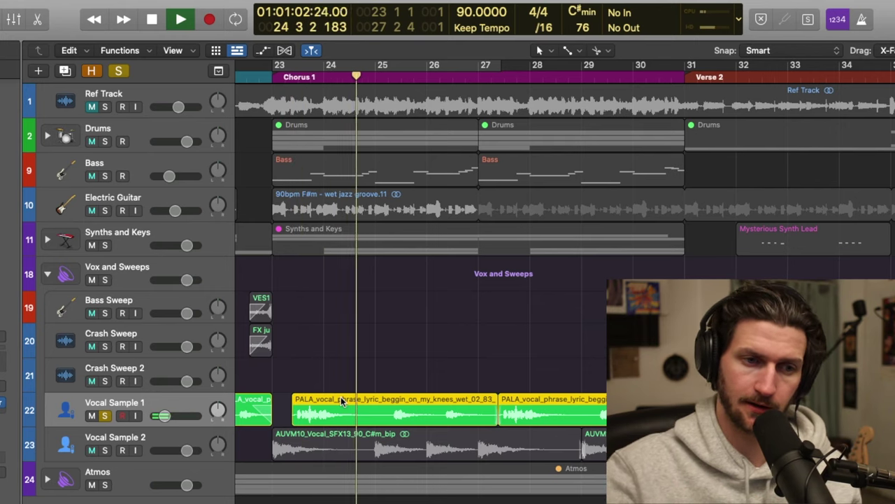
key(space)
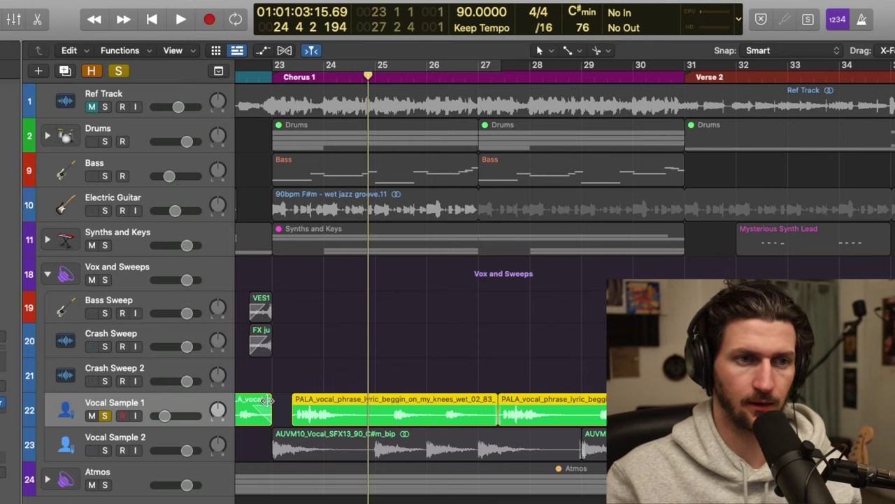
Solo Drums, Bass, Electric Guitar and Synths and Keys again with the vocal, play briefly, and close EchoBoy.
click(104, 142)
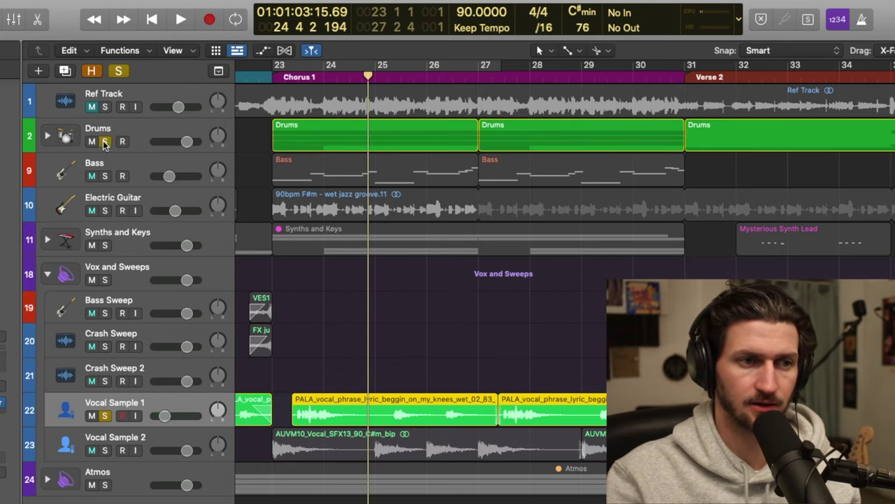
click(106, 177)
click(108, 211)
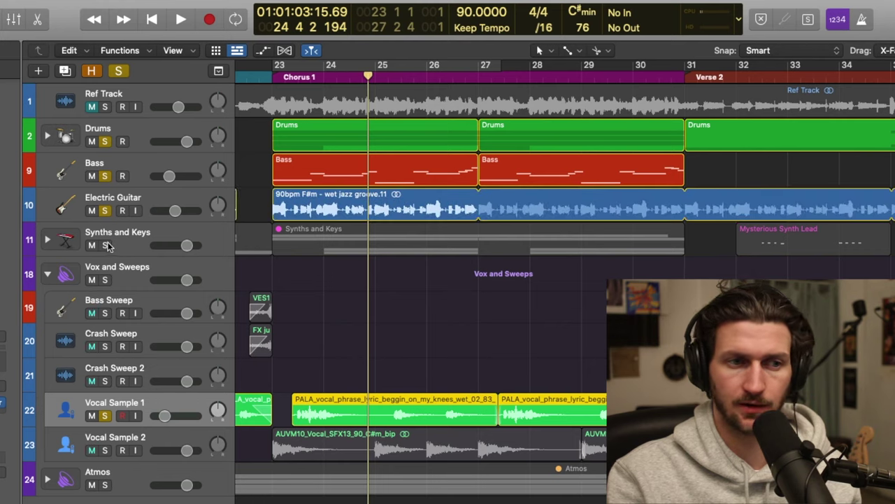
click(105, 245)
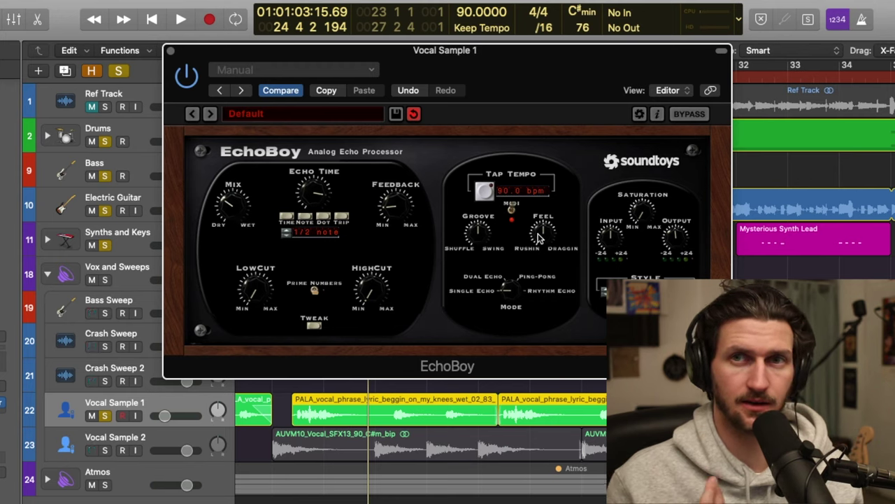
key(space)
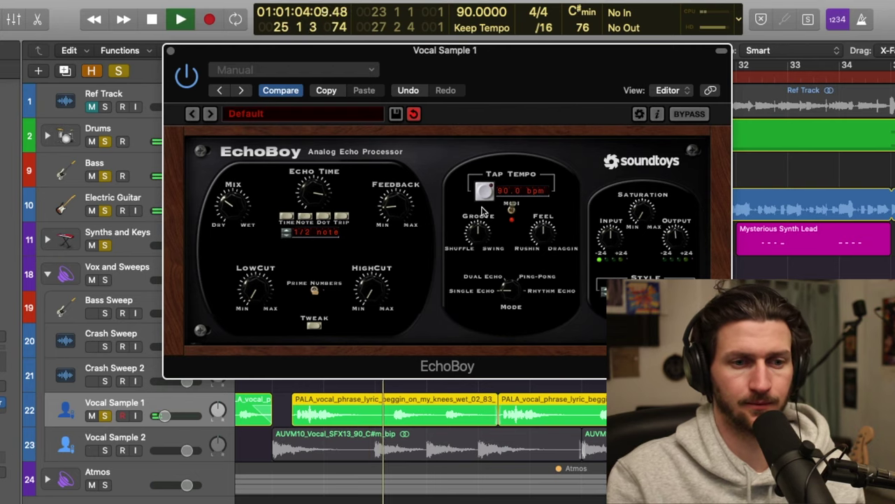
key(space)
click(171, 52)
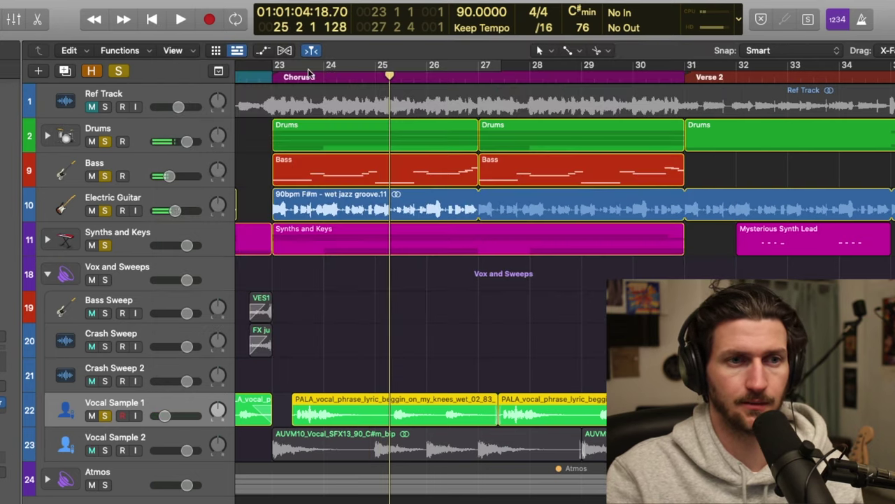
Set the cycle range to the Vocal Sample 1 region from 23 2 3 to 27 2 3 and play it with EchoBoy showing.
drag(282, 70, 497, 67)
drag(266, 66, 293, 67)
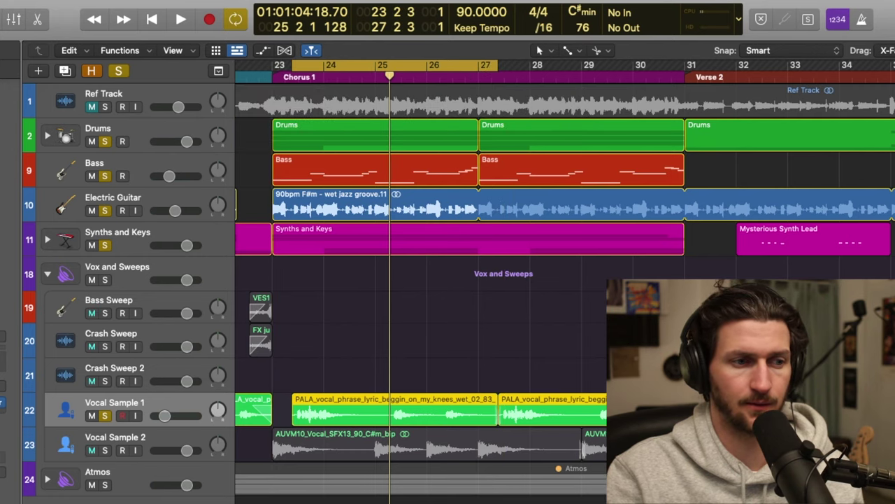
key(v)
key(space)
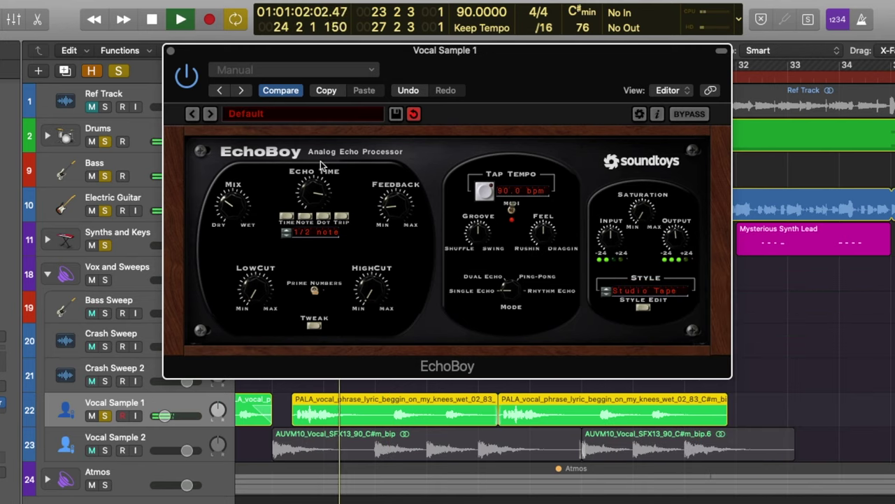
Turn EchoBoy's mix slightly further towards dry, fine-tune its output during looped playback, and close the plug-in.
drag(233, 203, 236, 220)
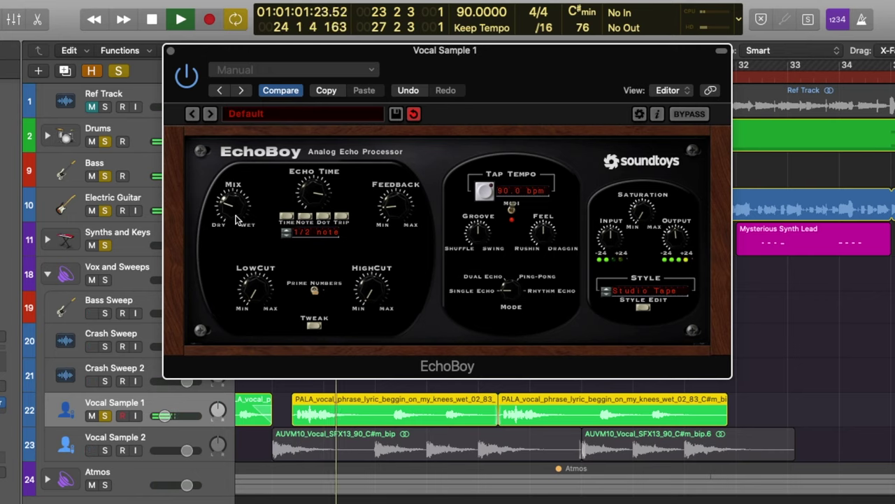
drag(232, 205, 235, 212)
drag(688, 234, 686, 236)
key(space)
key(space)
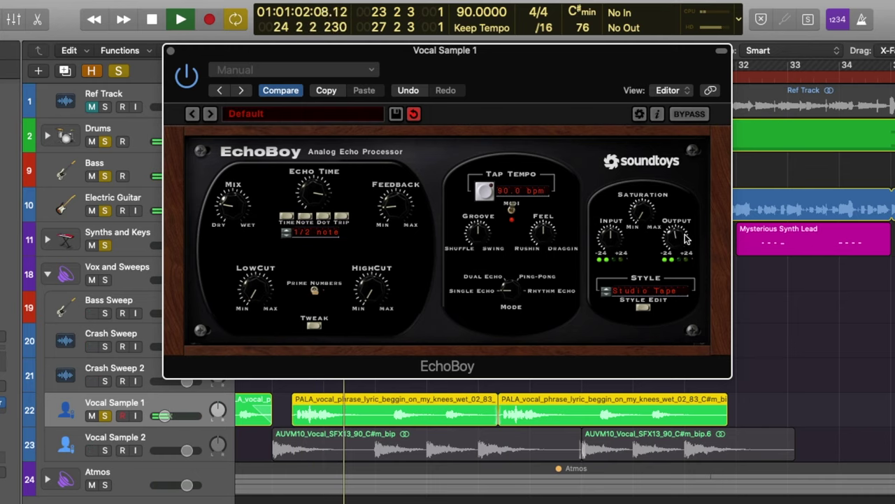
drag(679, 234, 680, 231)
key(space)
key(space)
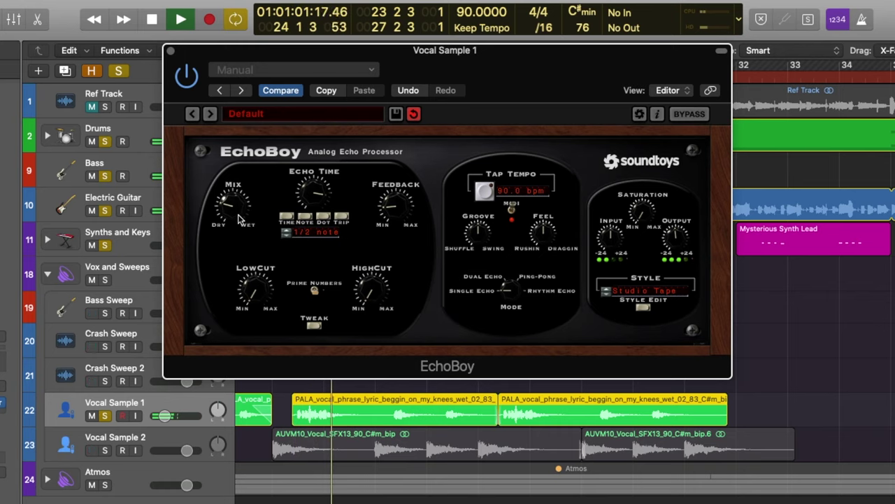
click(171, 51)
key(space)
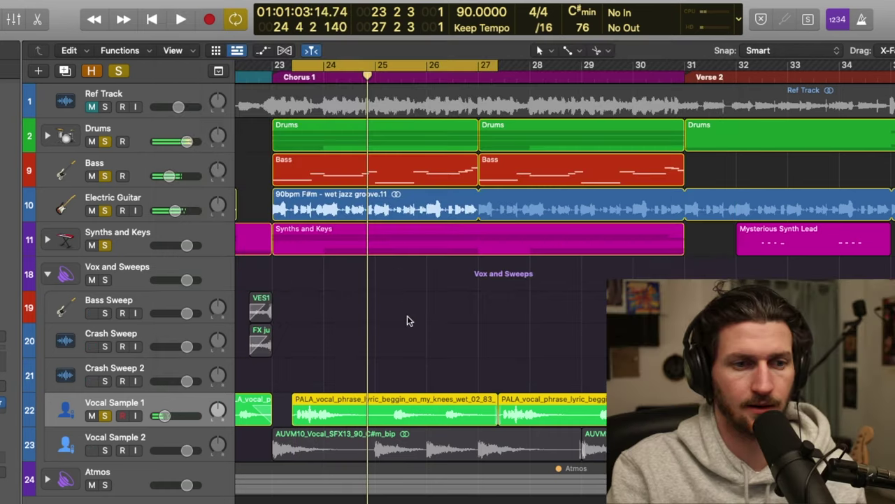
Set the cycle range to bars 23 to 27 and insert a stereo FF Pro-Q 2 before EchoBoy on Vocal Sample 1.
drag(274, 63, 479, 63)
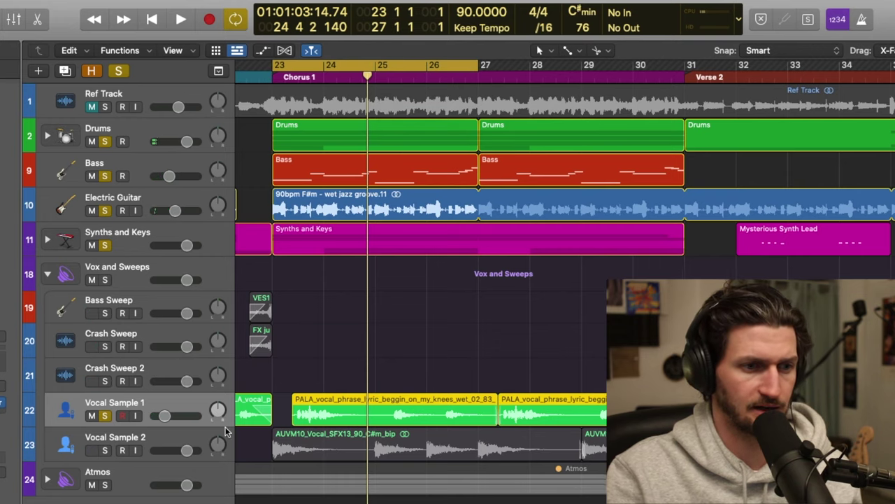
click(2, 364)
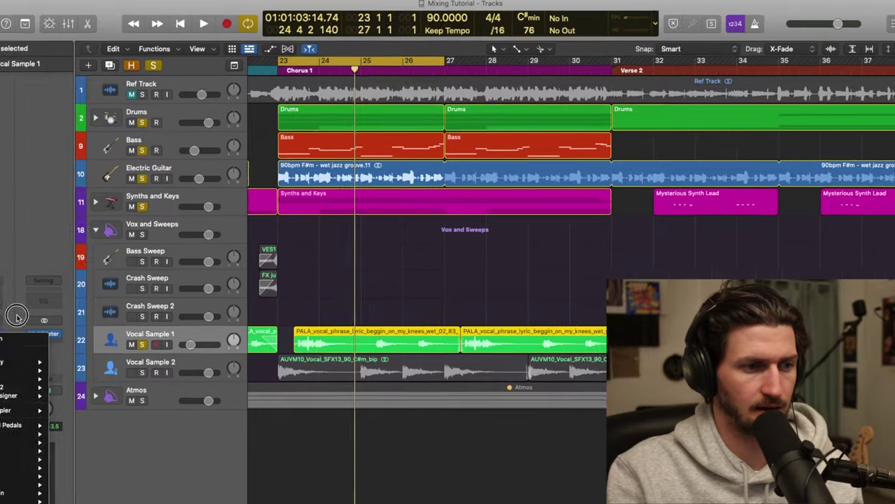
click(17, 316)
click(39, 316)
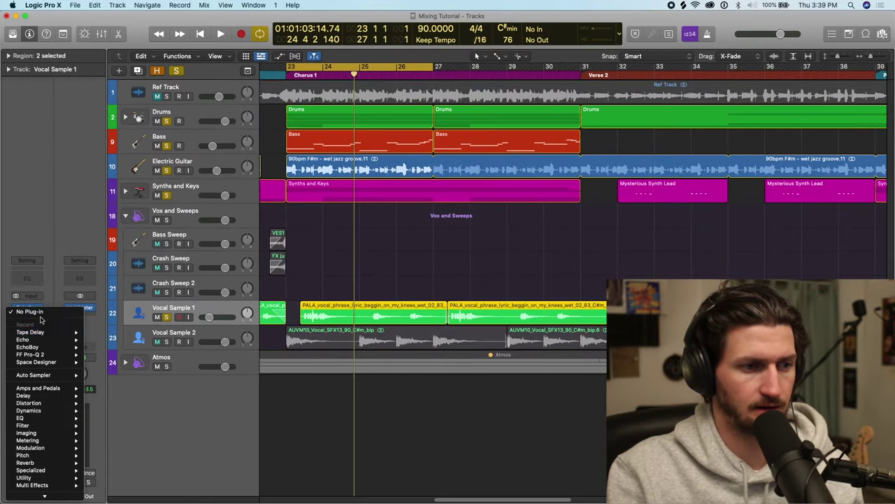
mouse_move(62, 354)
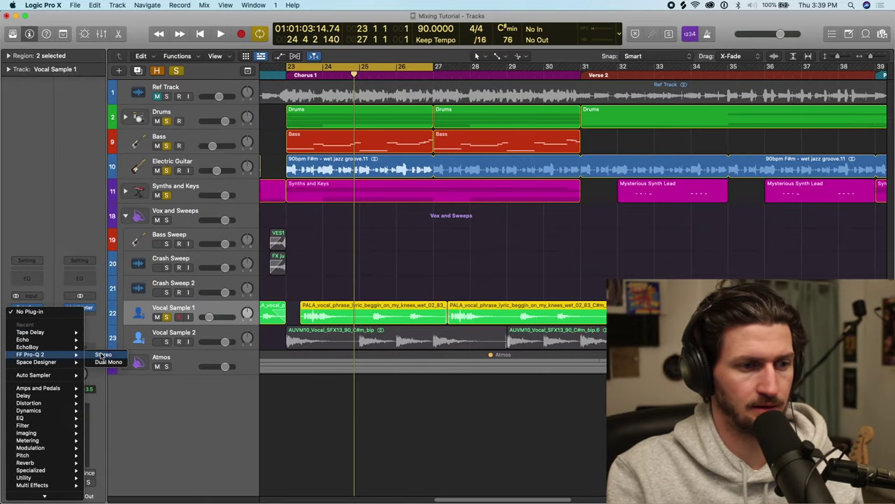
click(102, 356)
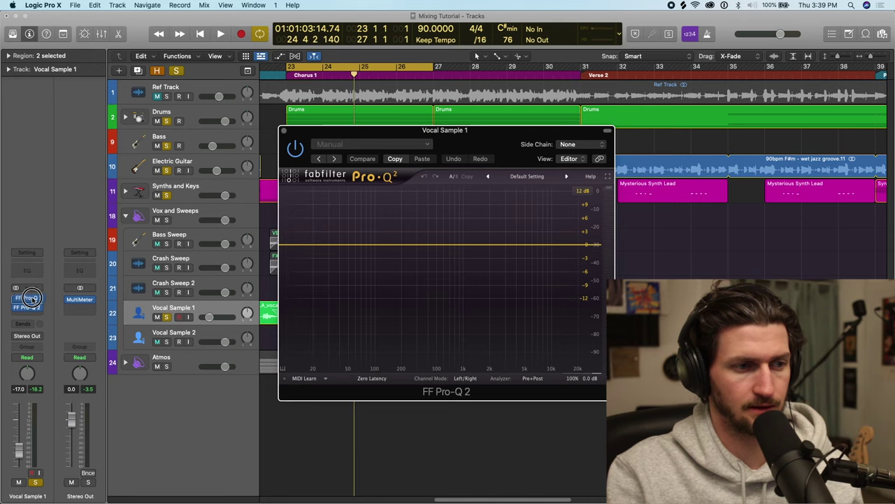
drag(32, 299, 32, 296)
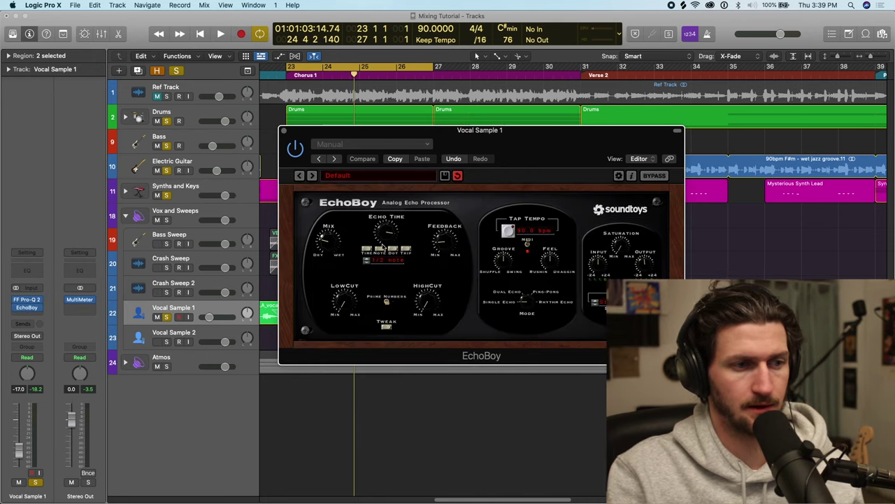
click(283, 130)
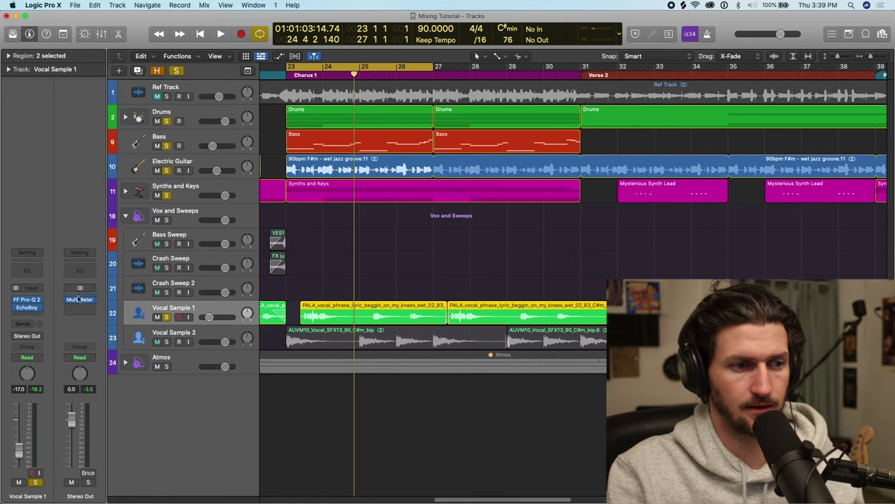
Open FF Pro-Q 2 on Vocal Sample 1 and play the loop with only that track soloed.
click(27, 301)
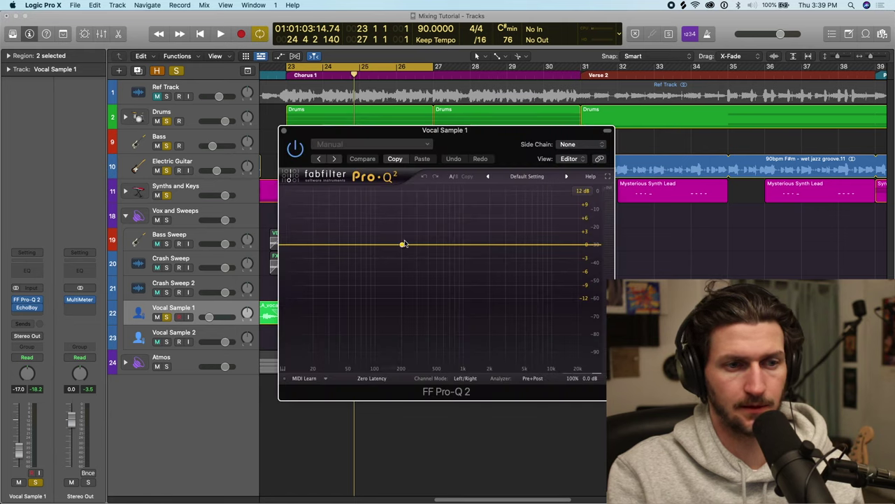
click(165, 121)
click(165, 195)
key(space)
drag(487, 135, 456, 95)
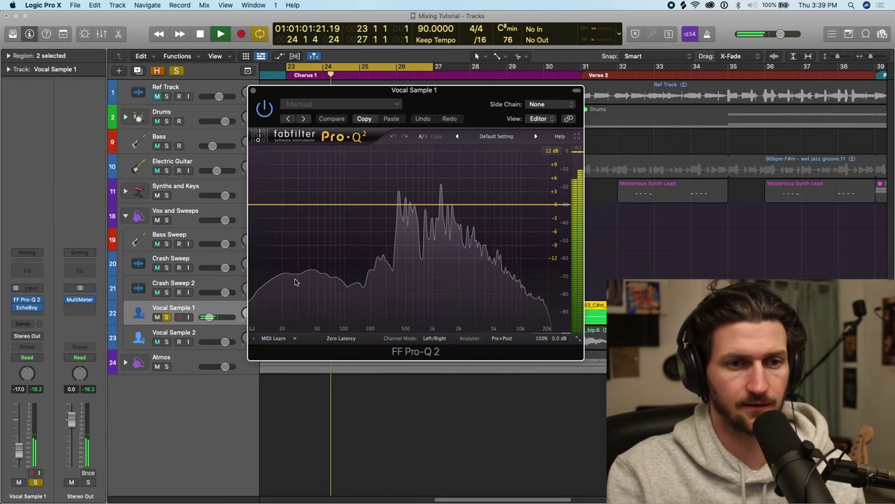
Add a Low Cut band to Vocal Sample 1 in FF Pro-Q 2 and raise its cutoff to slightly above 415 Hz.
click(359, 209)
click(279, 293)
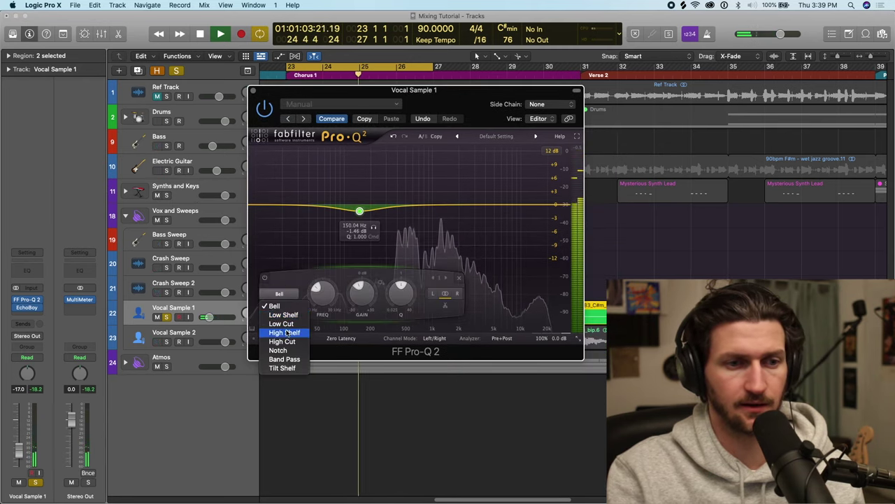
click(281, 323)
drag(360, 209, 400, 200)
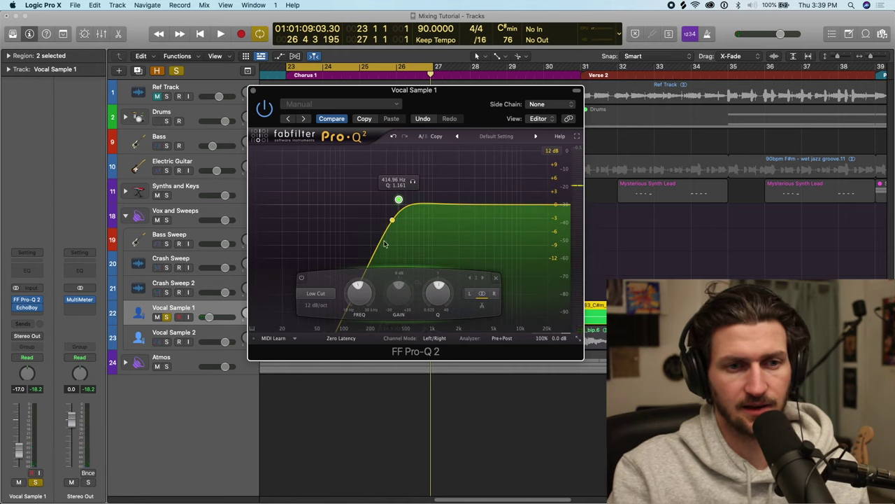
drag(394, 207, 400, 224)
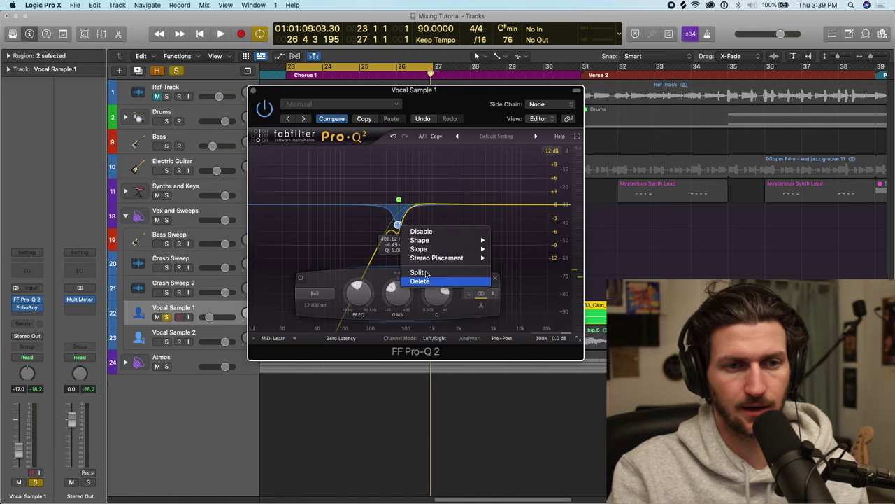
click(424, 280)
key(space)
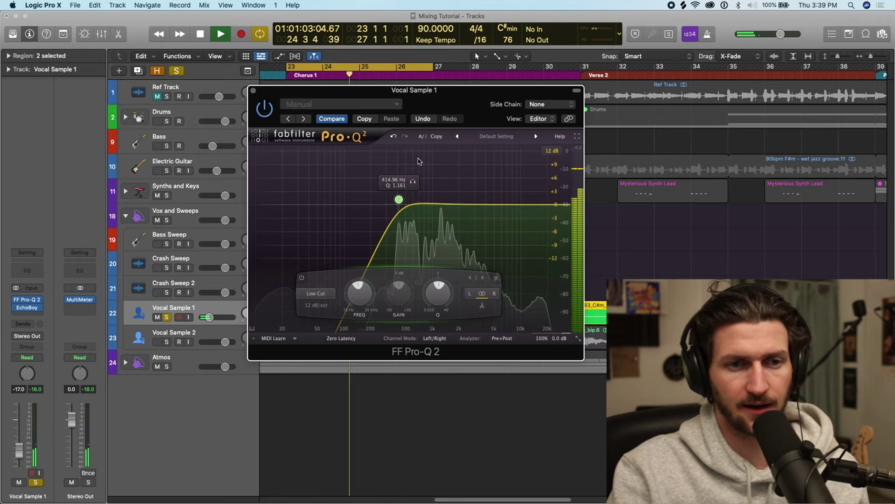
drag(401, 200, 412, 203)
Solo Drums, Electric Guitar and Synths and Keys with Vocal Sample 1, and adjust the Electric Guitar's volume during playback.
click(167, 196)
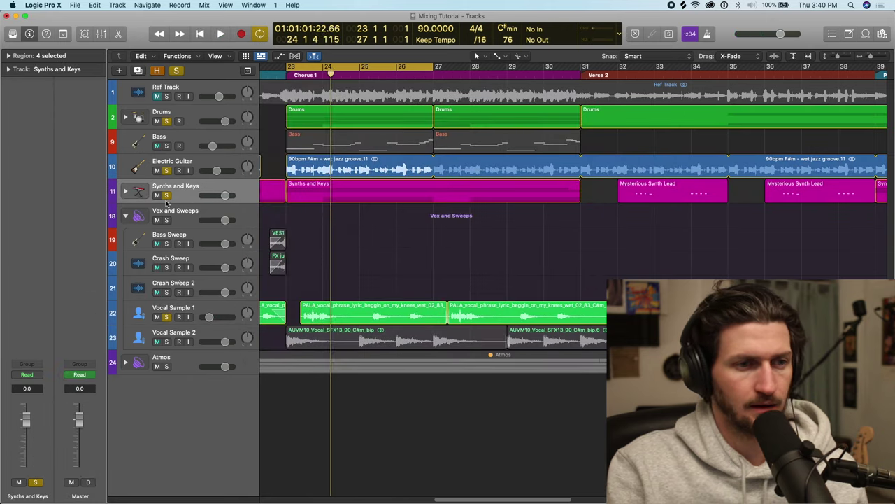
key(space)
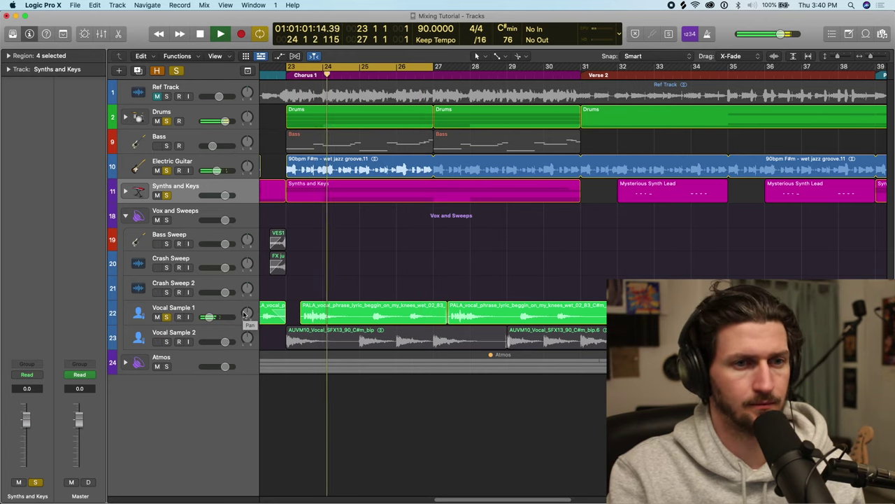
click(217, 170)
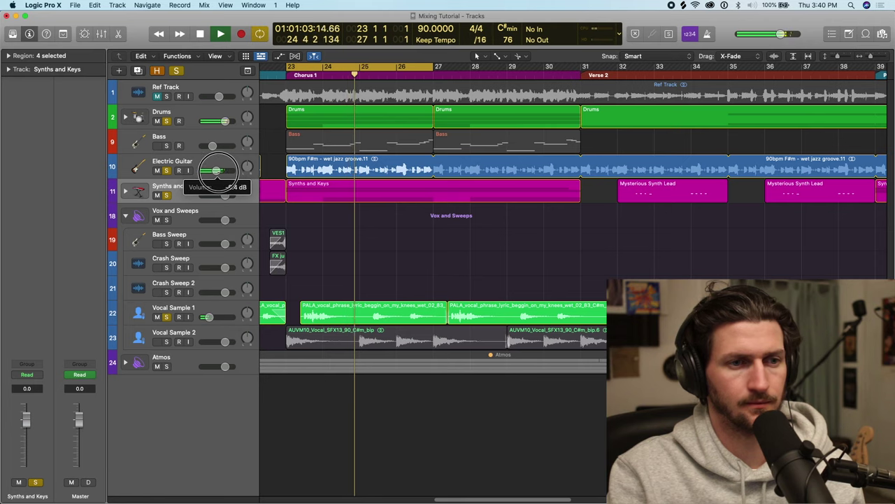
Stop playback, select Vocal Sample 2, and clear the solos on Vocal Sample 1, Synths and Keys, Electric Guitar and Drums.
key(space)
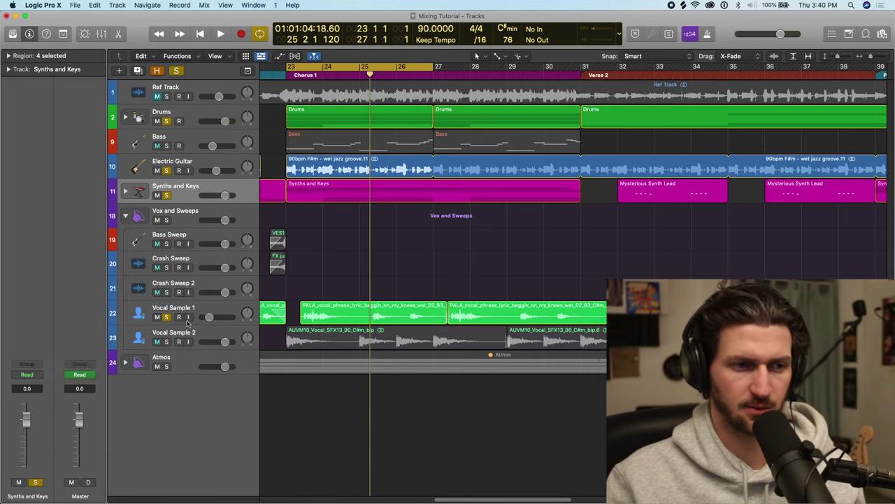
click(208, 330)
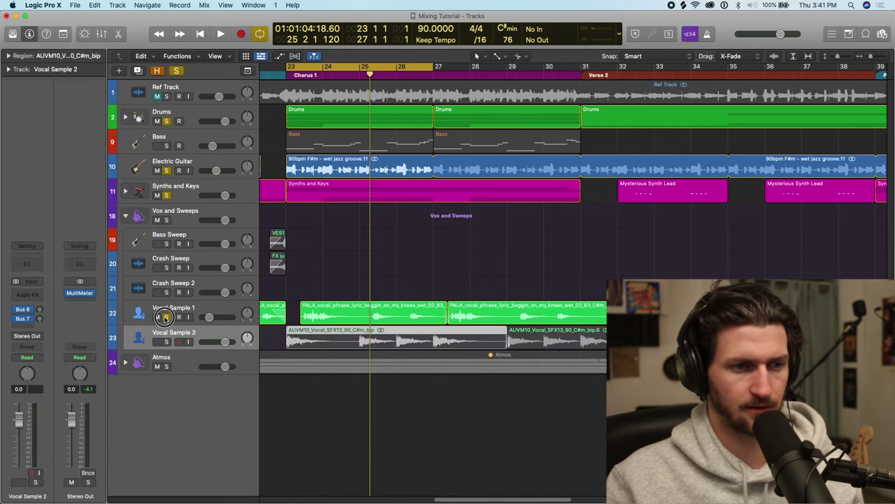
click(166, 317)
click(166, 194)
click(166, 170)
click(166, 120)
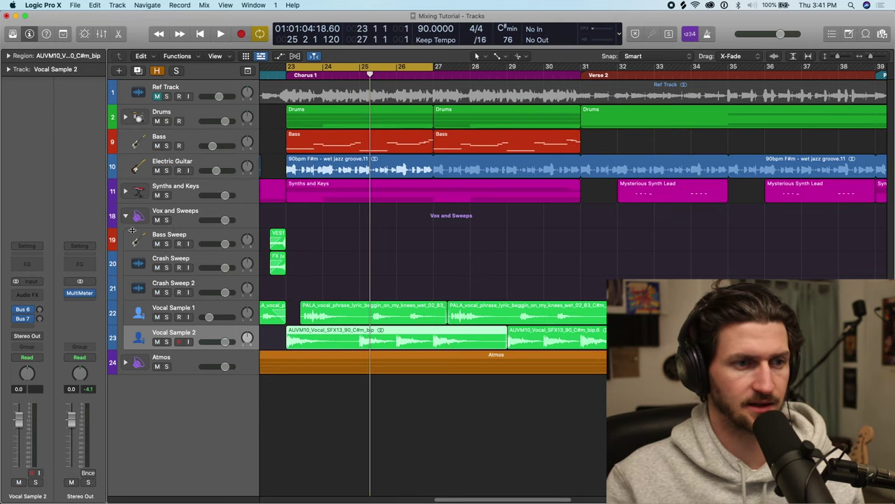
Solo Vocal Sample 2 in the Vox and Sweeps stack and audition it in isolation.
click(127, 215)
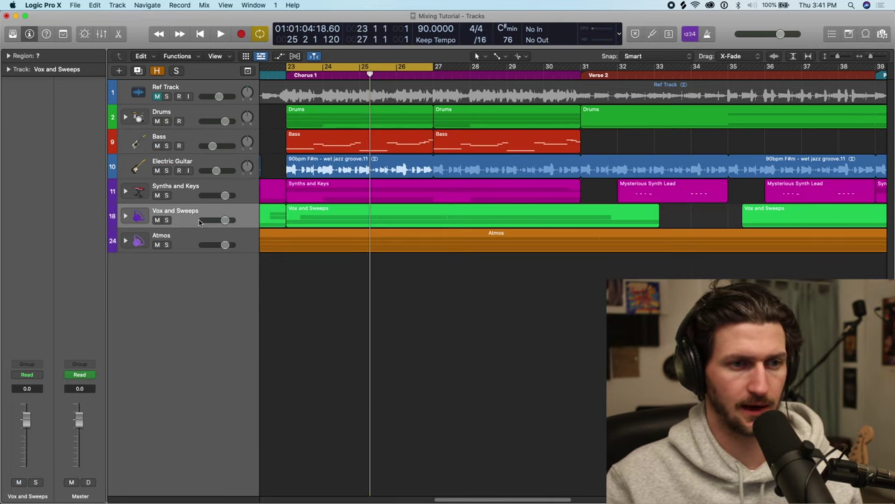
click(126, 216)
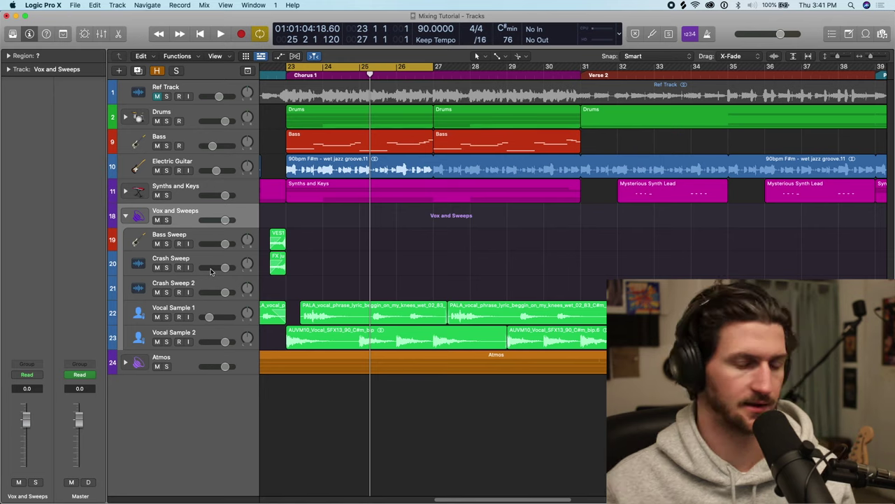
click(166, 341)
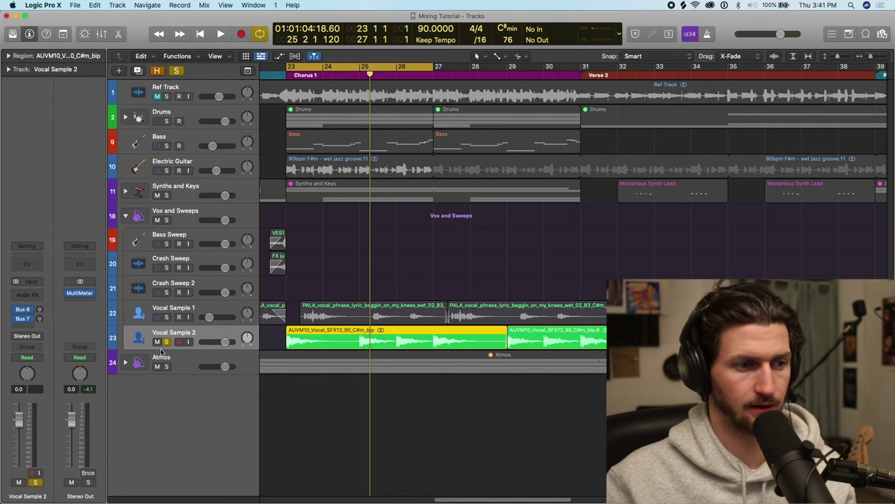
key(space)
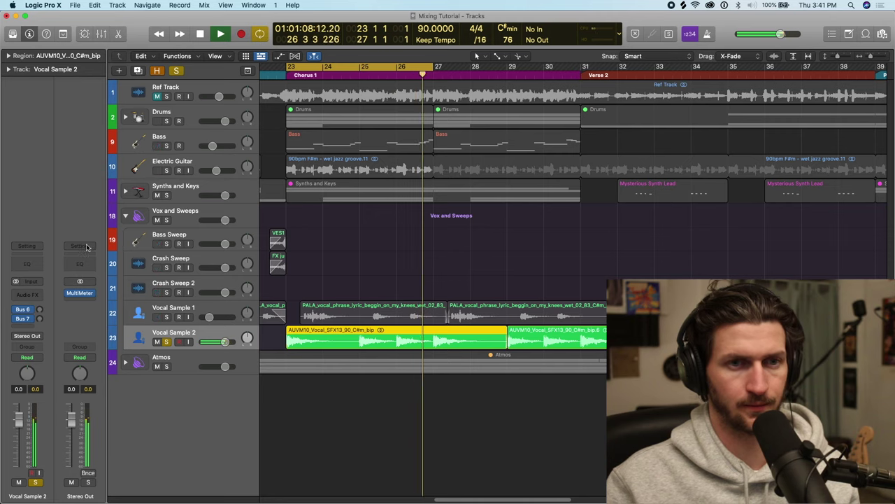
key(space)
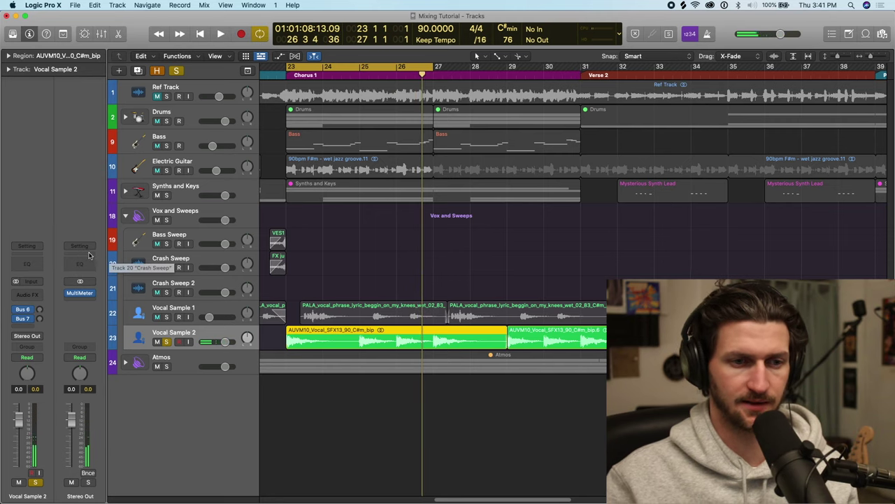
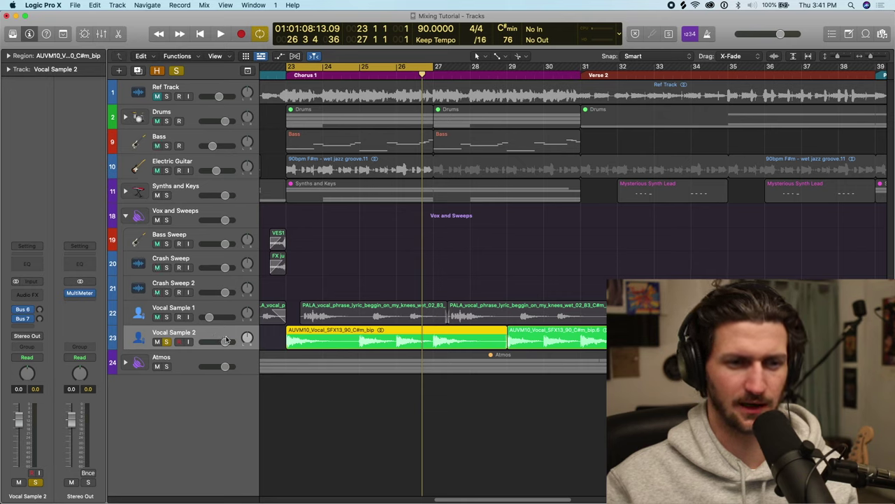
Remove the Bus 6 and Bus 7 sends from Vocal Sample 2 and insert the FF Pro-Q 2 equalizer.
click(37, 244)
click(63, 339)
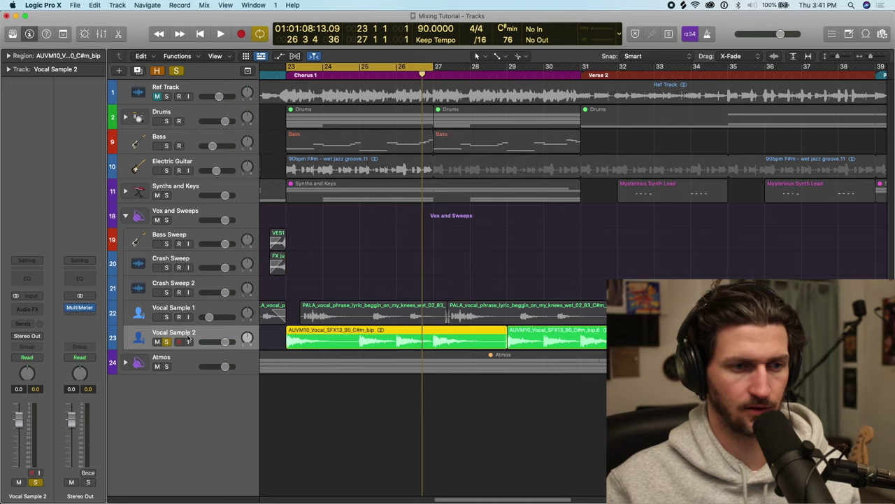
click(28, 309)
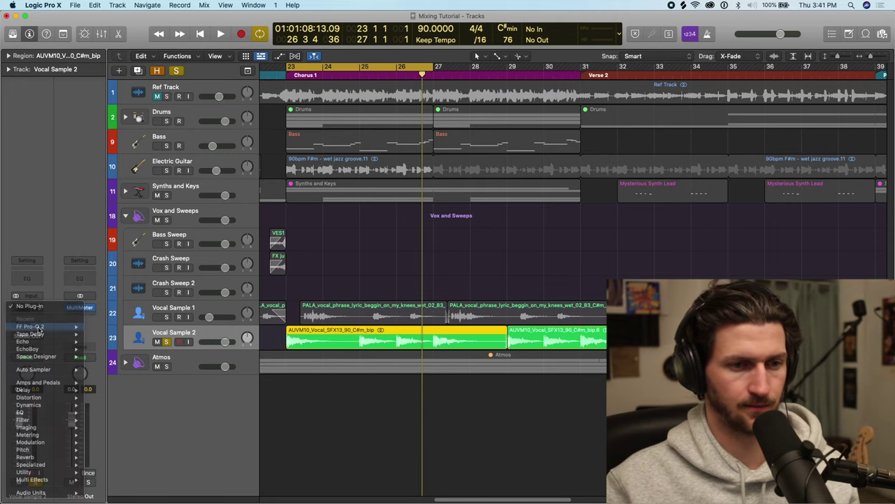
click(36, 326)
Add a Low Cut band at about 520 Hz in the equalizer and lower Vocal Sample 2 to -3.4 dB during playback.
drag(383, 246, 383, 259)
click(310, 333)
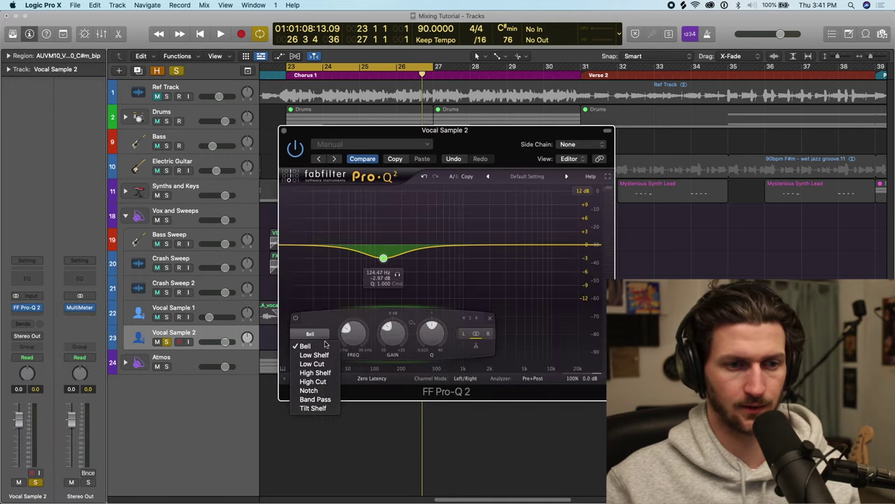
click(321, 364)
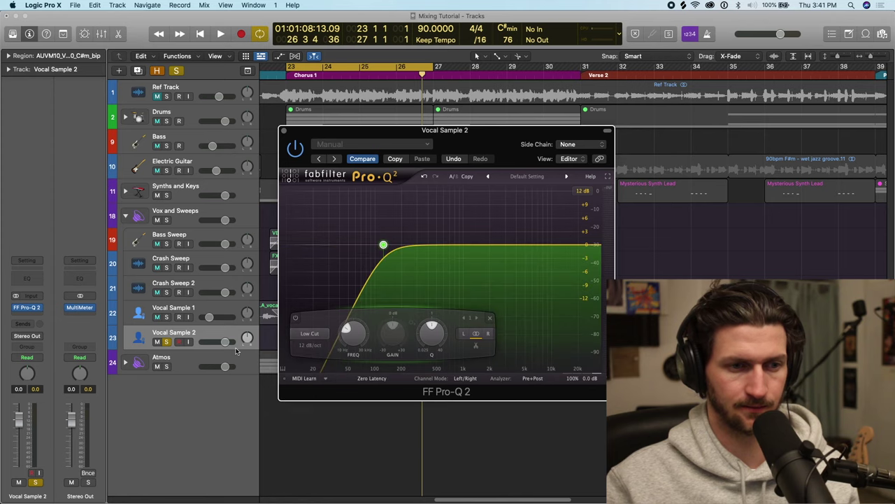
drag(225, 341, 222, 341)
key(space)
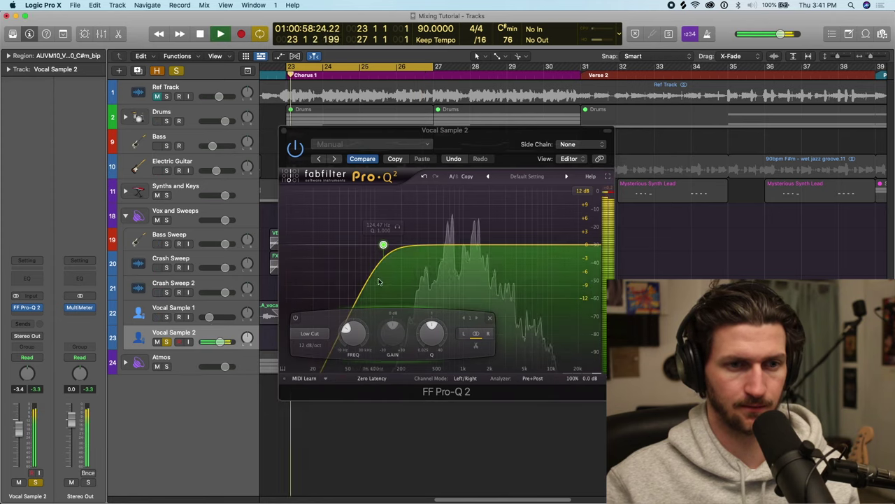
drag(383, 244, 454, 224)
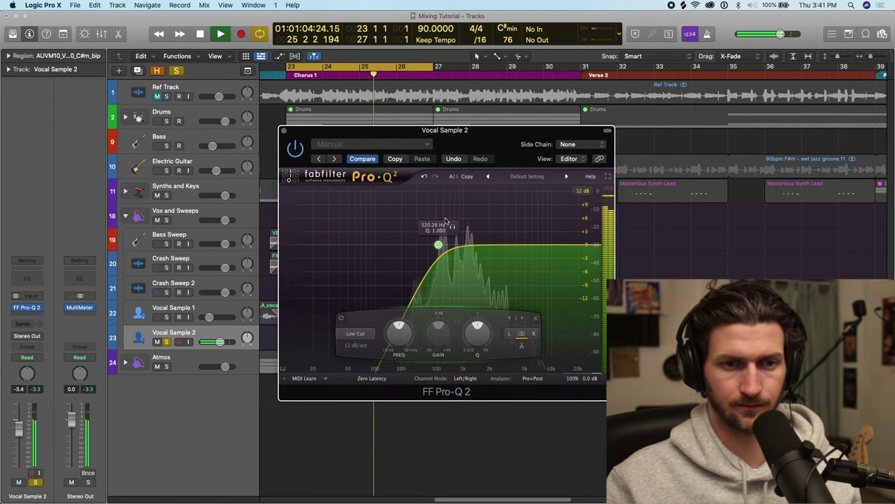
drag(439, 244, 441, 242)
Balance Vocal Sample 2 against the other soloed tracks by lowering its volume to -19.0 dB while the chorus plays.
key(space)
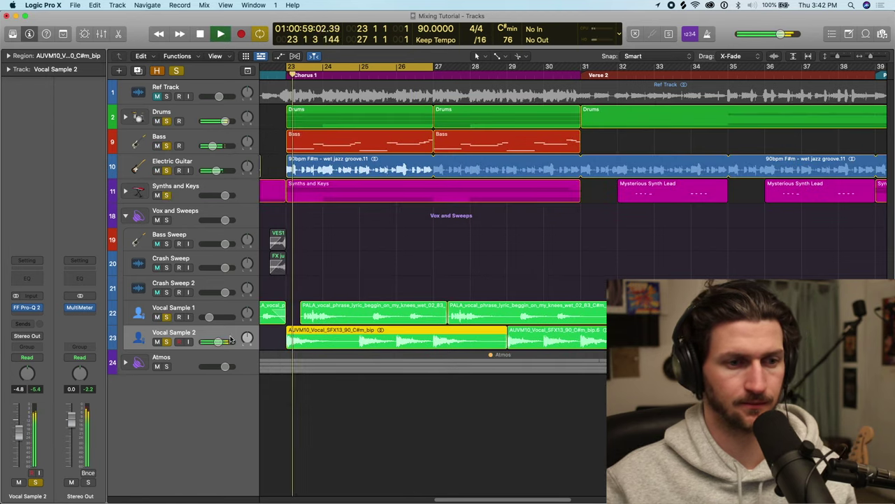
mouse_move(220, 343)
mouse_down()
mouse_move(187, 342)
mouse_move(211, 344)
mouse_up()
key(space)
key(space)
key(space)
key(space)
click(215, 344)
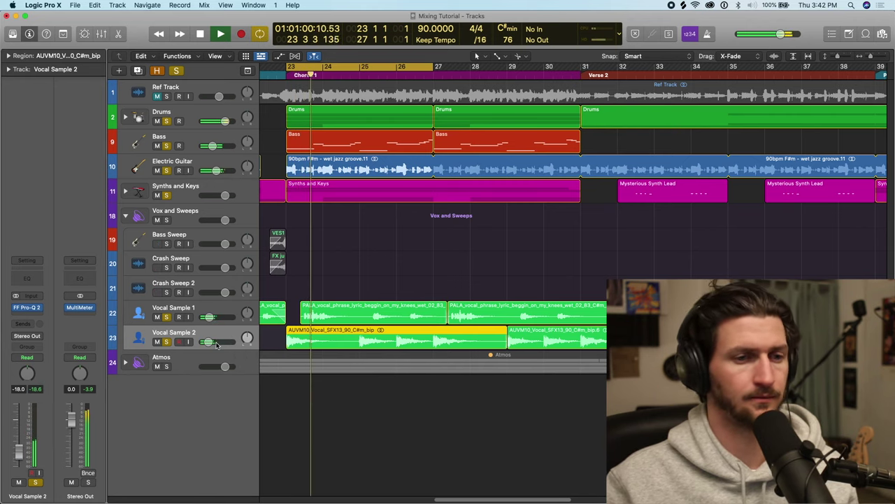
click(208, 342)
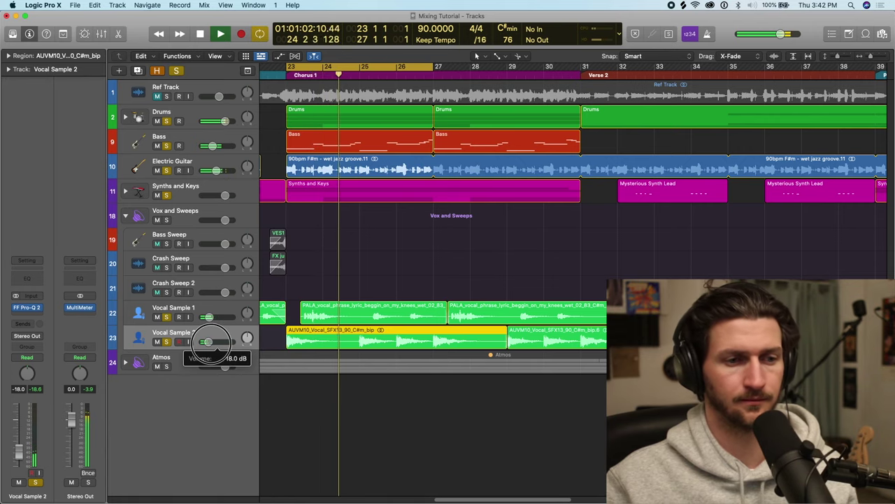
drag(208, 342, 210, 347)
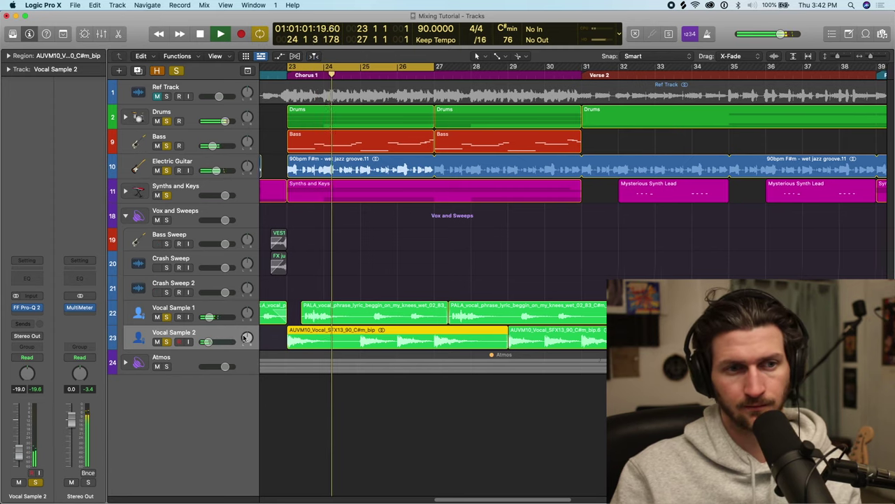
Extend the cycle range to start at bar 22 and play the transition into Chorus 1.
scroll(308, 238, left, 2)
key(space)
drag(331, 69, 292, 71)
key(space)
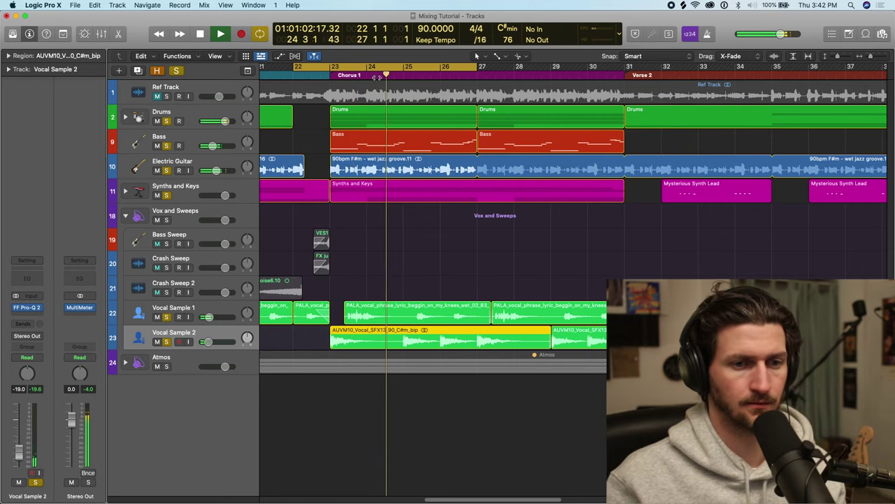
click(299, 214)
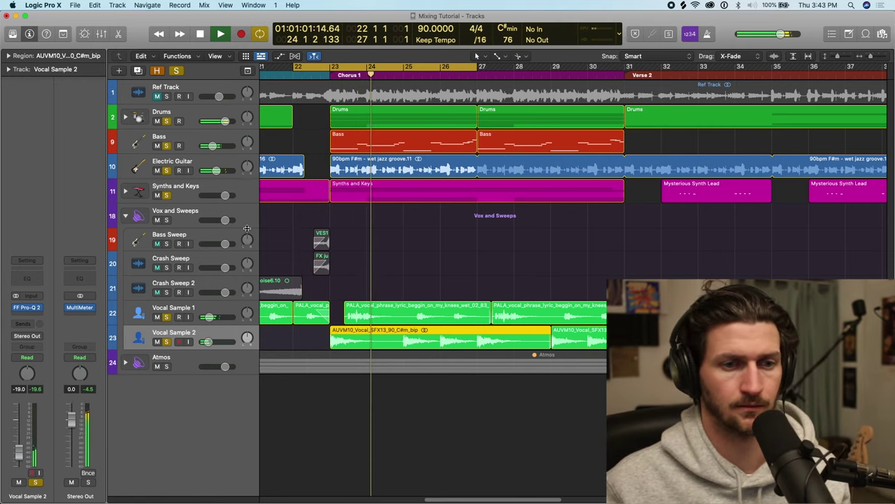
Insert a stereo EchoBoy delay on Vocal Sample 2 and turn its mix down toward dry.
click(21, 315)
click(54, 288)
click(29, 316)
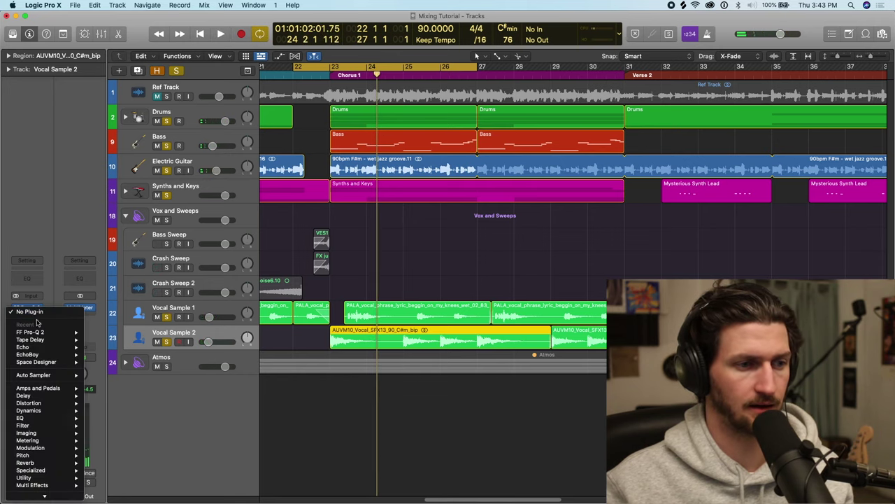
mouse_move(70, 355)
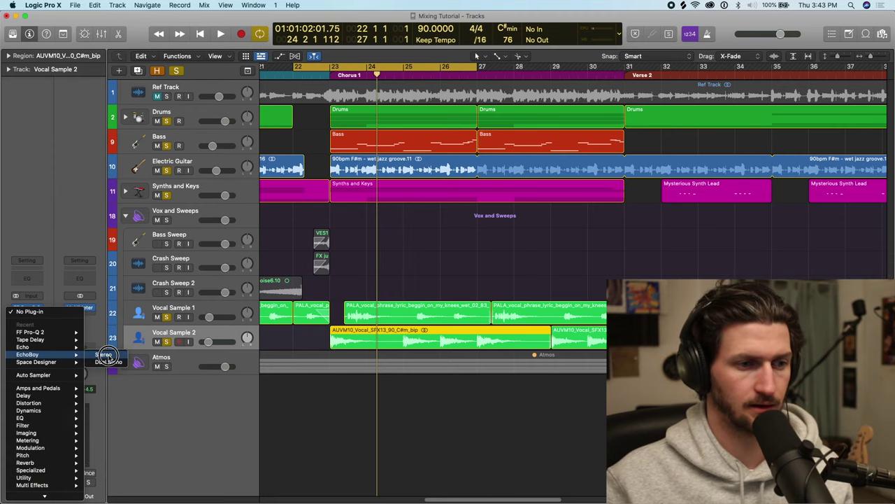
click(104, 355)
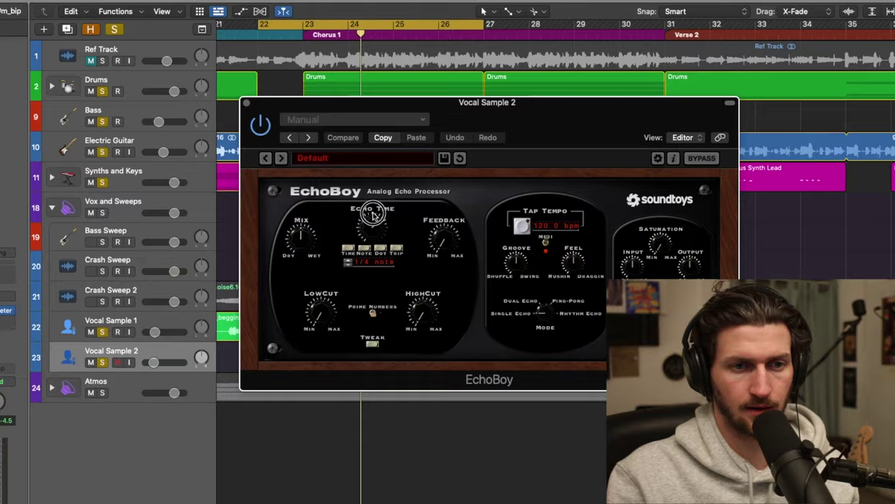
drag(379, 228, 380, 217)
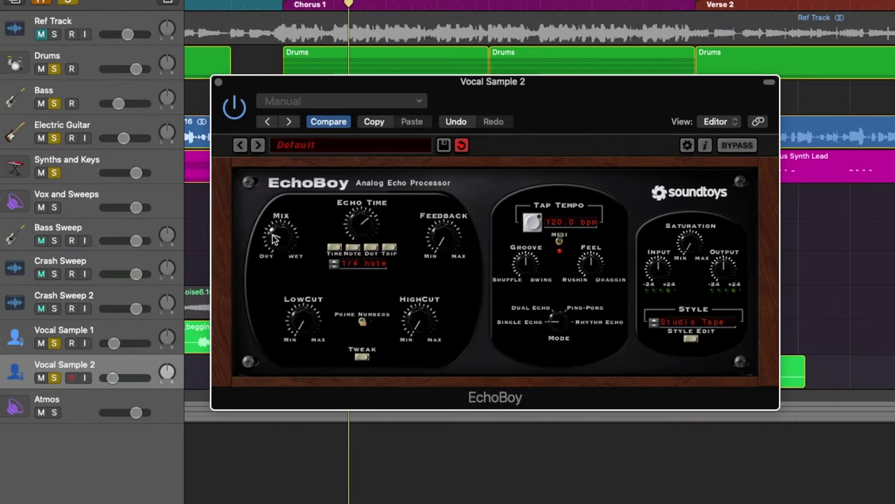
Shift the cycle range to start at bar 23 and fine-tune the EchoBoy mix while auditioning Vocal Sample 2 soloed.
key(space)
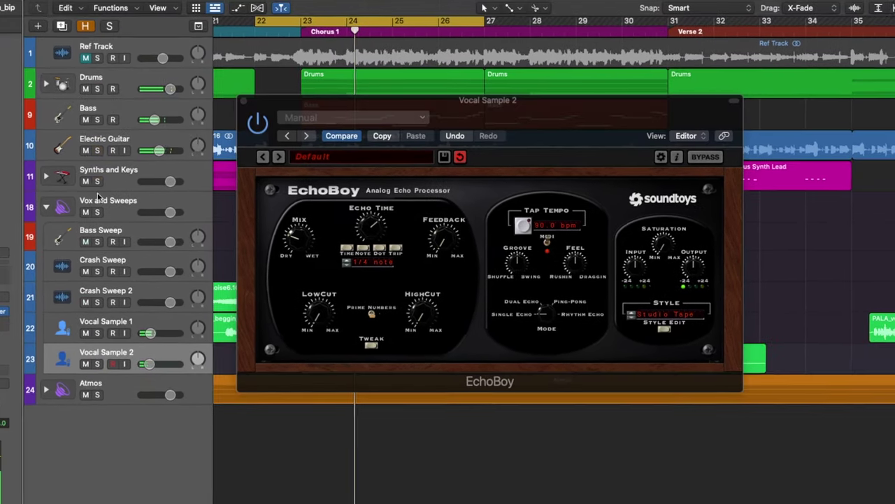
click(98, 364)
key(space)
drag(266, 30, 307, 31)
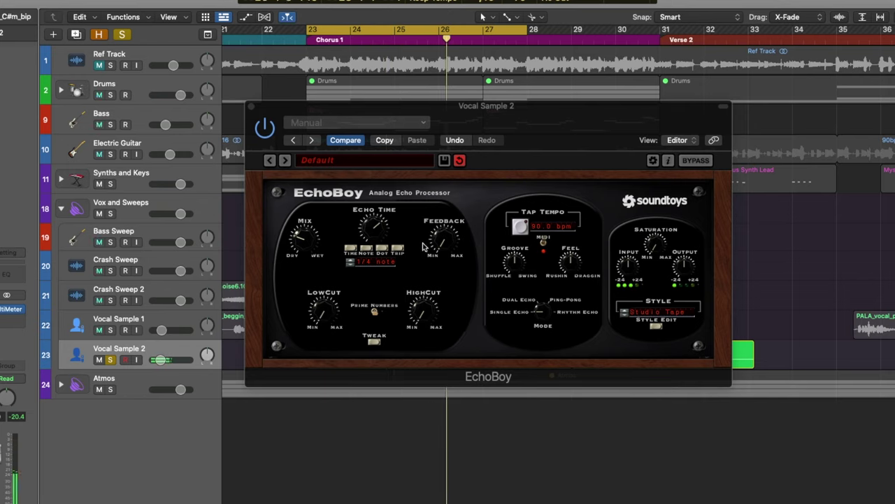
click(307, 241)
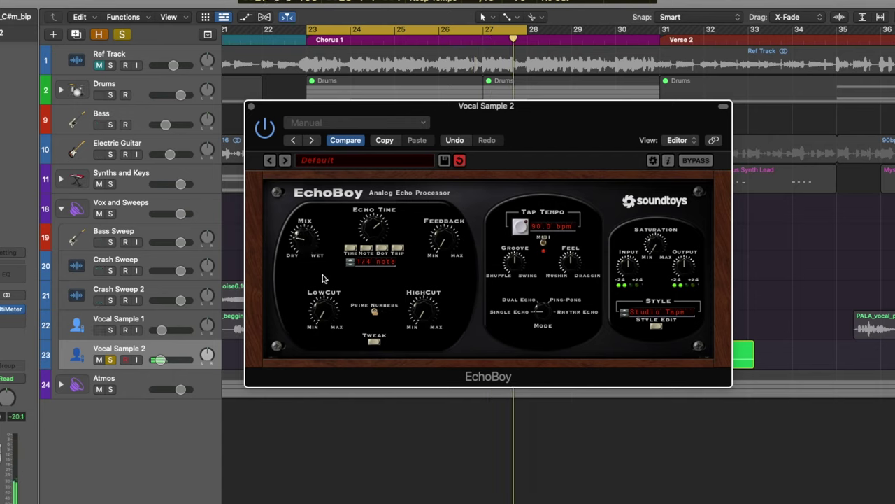
Close EchoBoy and play Vocal Sample 2 together with Vocal Sample 1, Drums, Bass, Electric Guitar and Synths and Keys soloed.
click(112, 333)
click(253, 107)
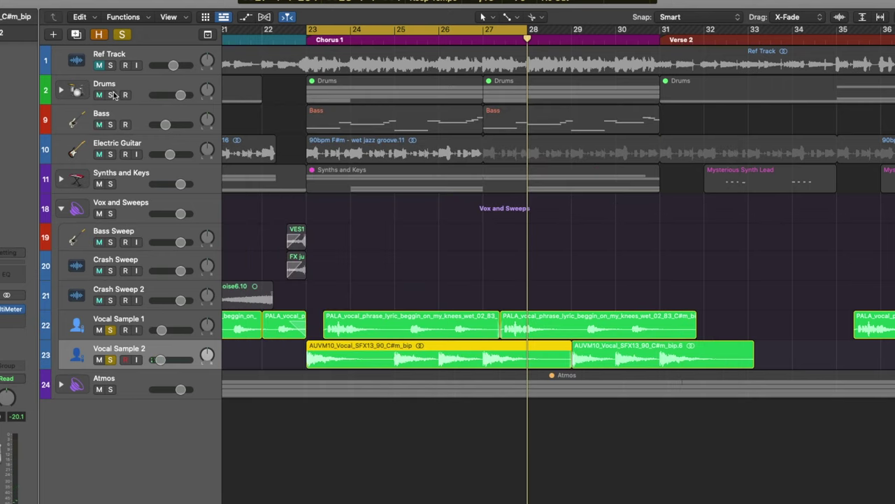
drag(114, 94, 114, 186)
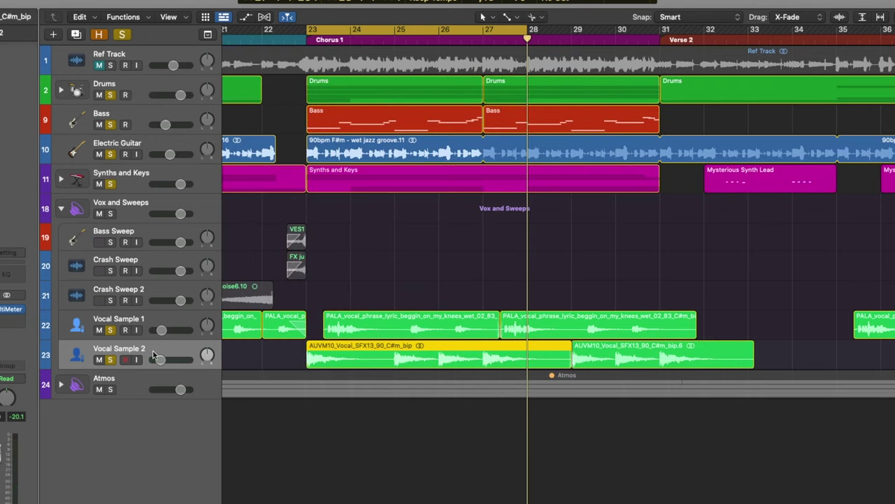
key(space)
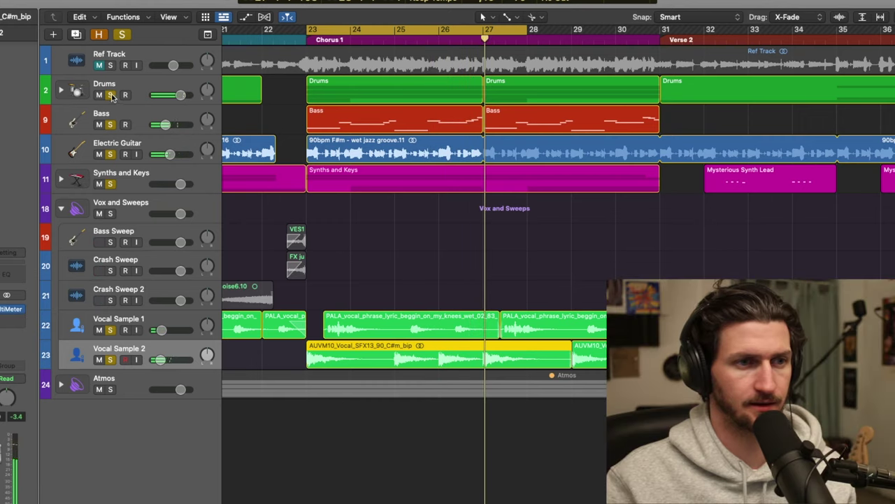
Clear the solo on all soloed tracks and collapse the Vox and Sweeps stack.
drag(110, 94, 114, 168)
click(110, 329)
click(110, 359)
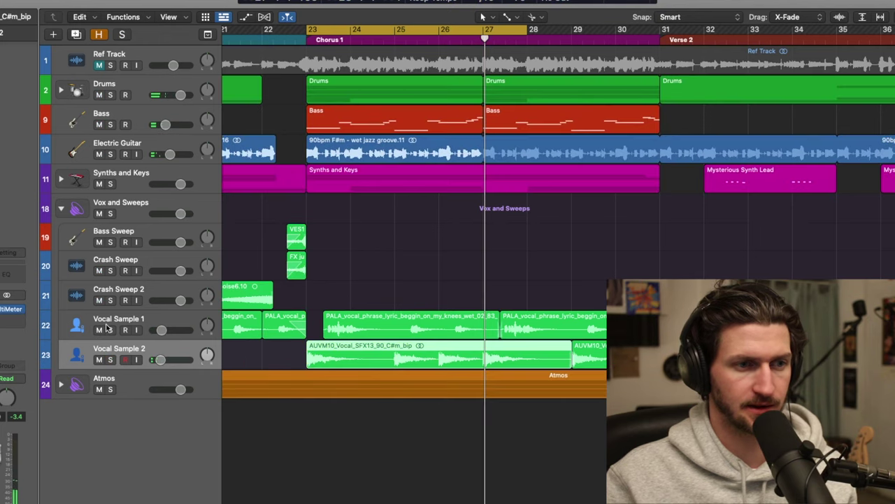
click(61, 209)
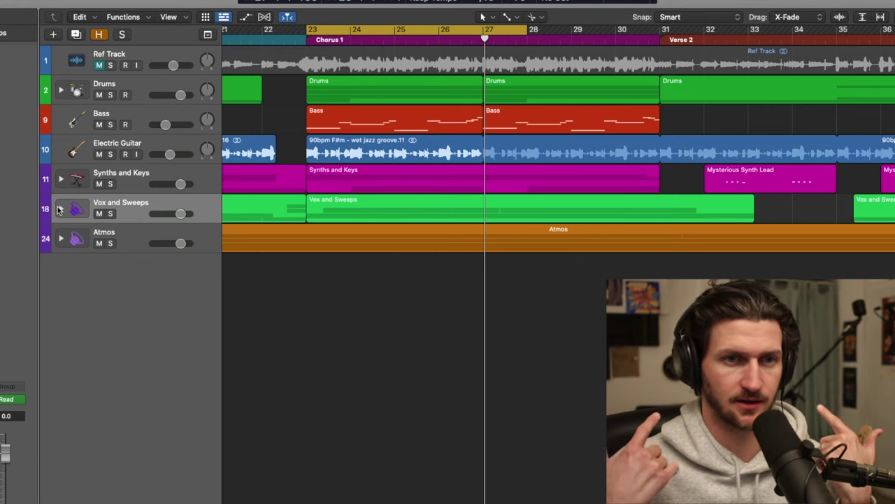
Expand the Atmos stack and solo the Coffee track.
click(60, 238)
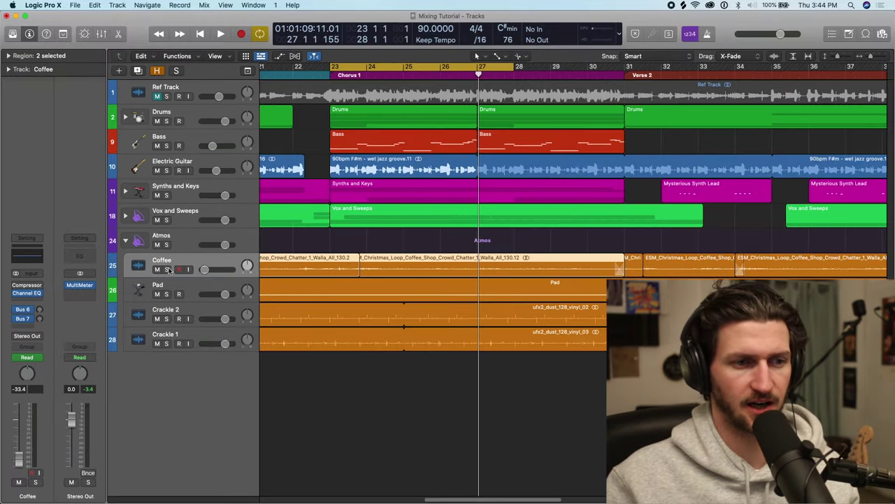
click(167, 270)
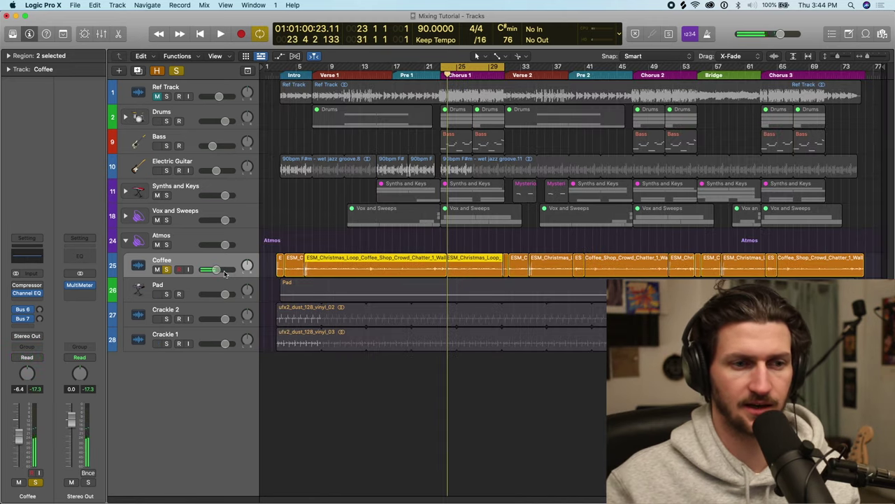
Play the soloed Coffee track and lower its volume to -23.0 dB.
key(space)
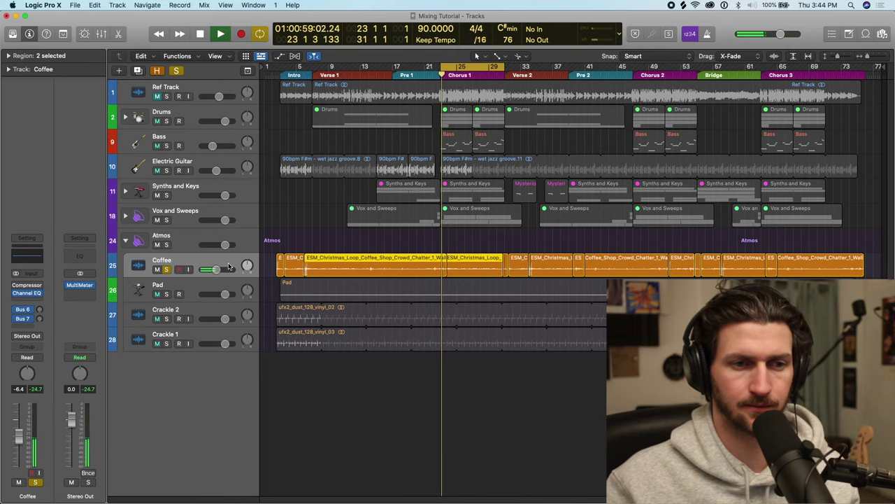
drag(229, 266, 235, 268)
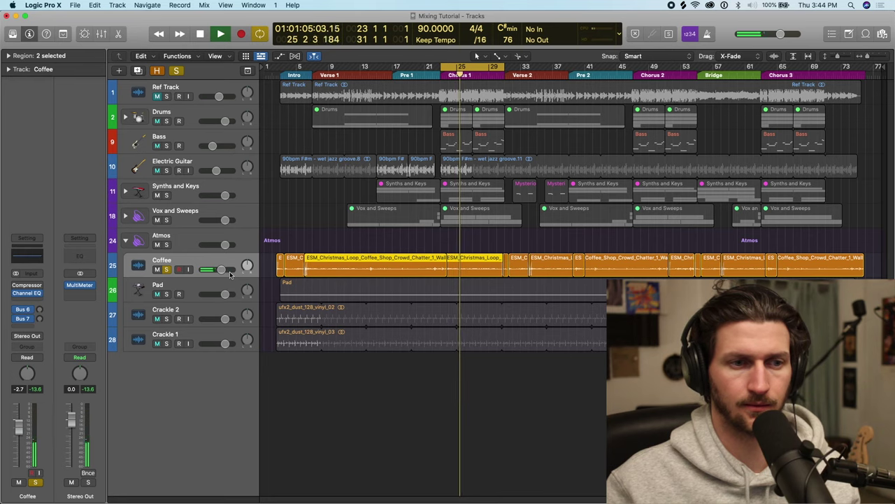
drag(223, 270, 175, 274)
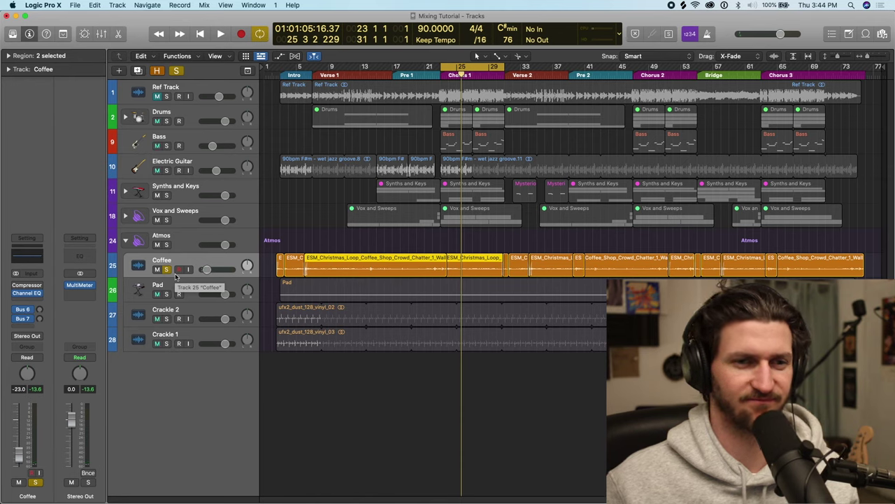
Solo the Electric Guitar, audition it without the Coffee track, and solo Coffee alongside it again.
click(166, 170)
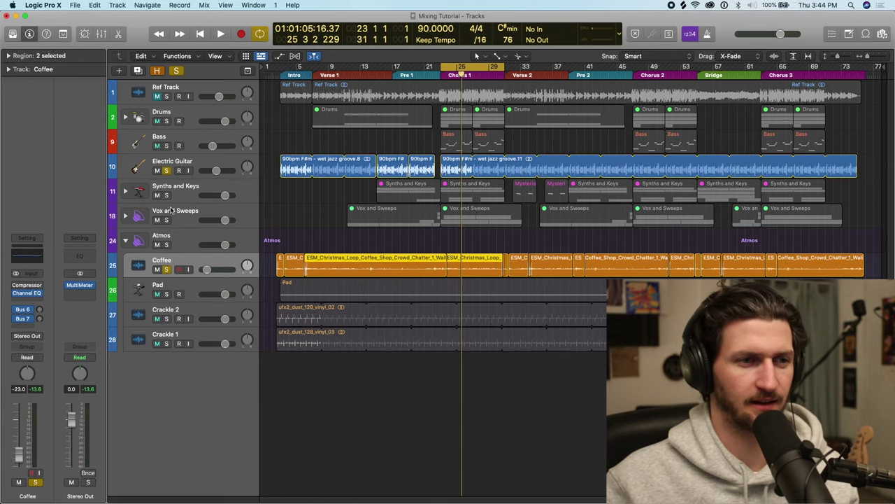
click(167, 269)
key(space)
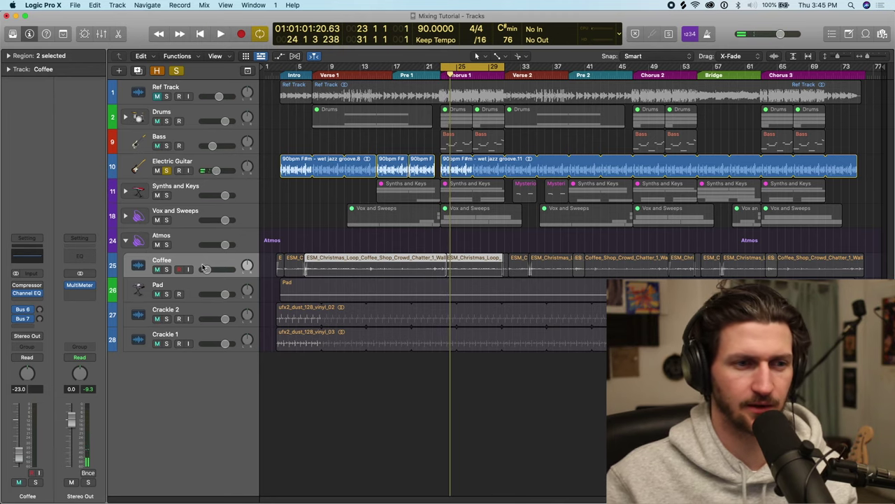
click(167, 269)
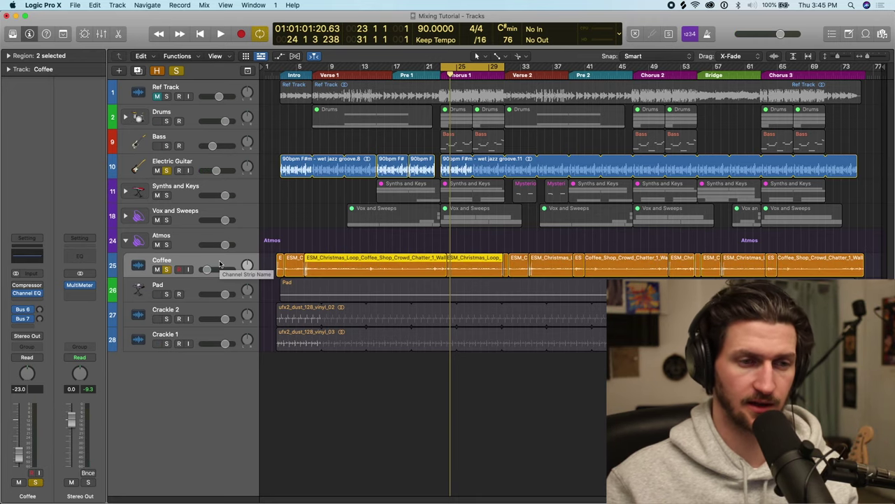
Show the track automation and switch the Coffee track's volume automation to Read mode.
key(a)
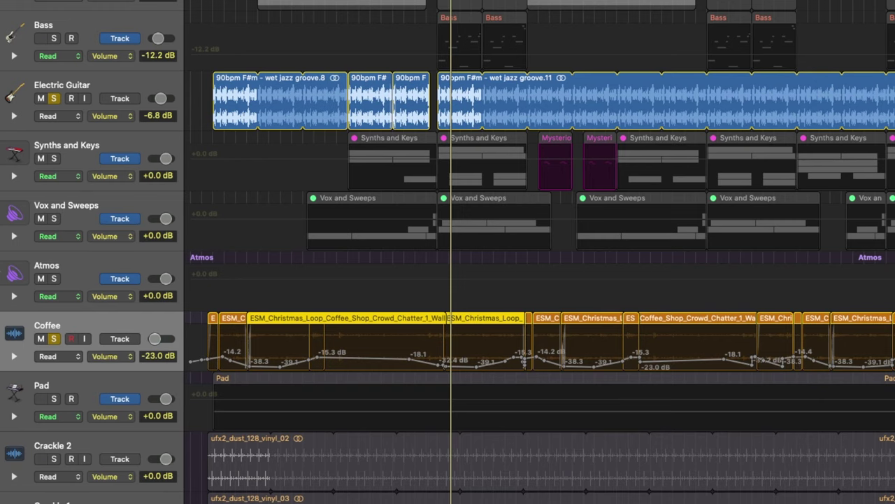
key(ctrl+super+o)
key(super+Right)
key(super+Right)
key(super+Right)
key(super+Right)
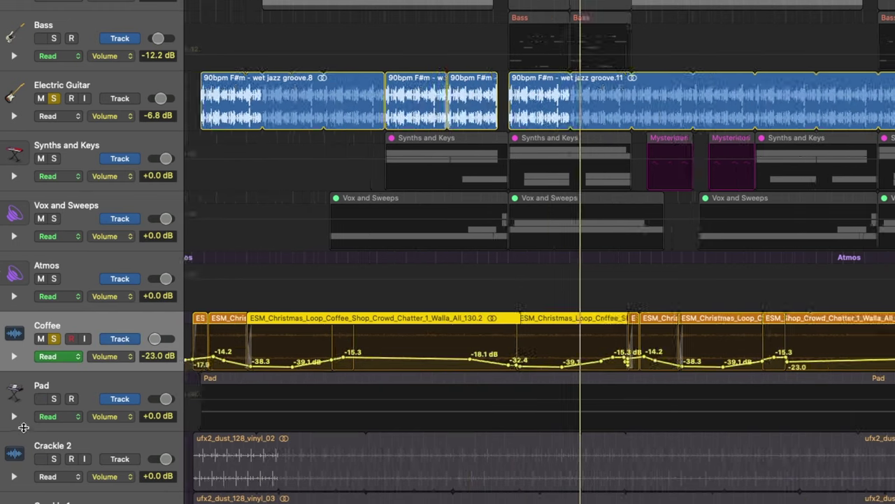
key(super+Left)
key(super+Left)
scroll(419, 381, right, 5)
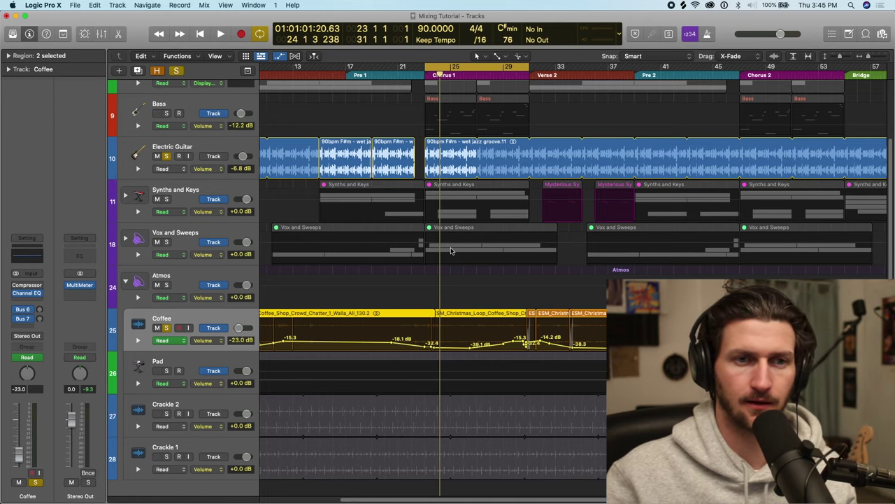
Extend the cycle range back to bar 2 and play the Electric Guitar together with the automated Coffee track.
drag(441, 68, 281, 79)
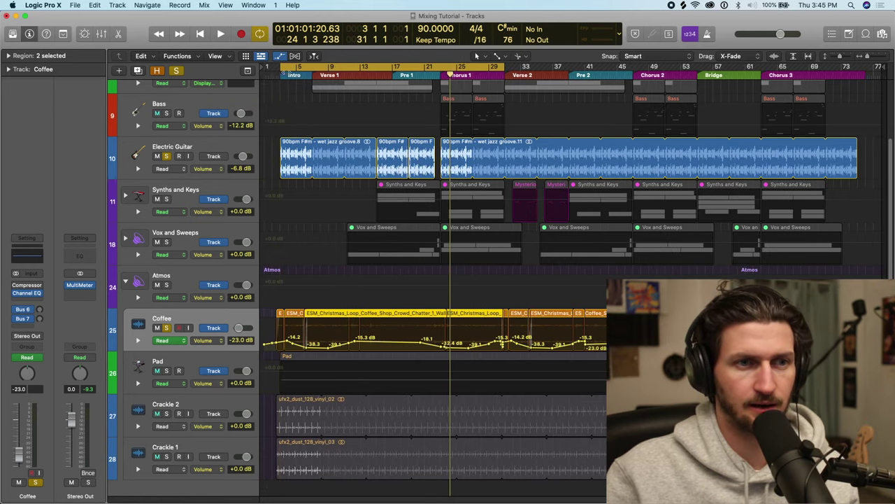
key(space)
drag(283, 72, 277, 72)
key(space)
key(space)
key(super+Right)
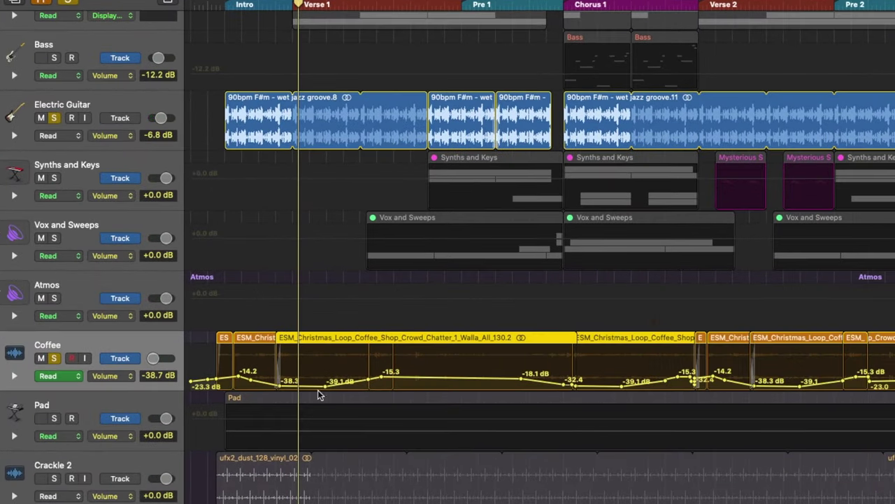
Move the playhead to the start of Chorus 1 at bar 23 and hide the track automation.
click(400, 378)
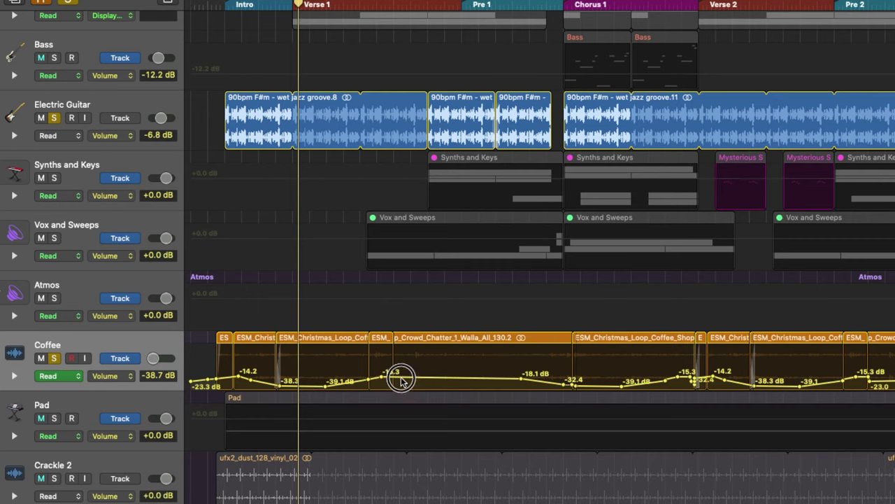
key(super+z)
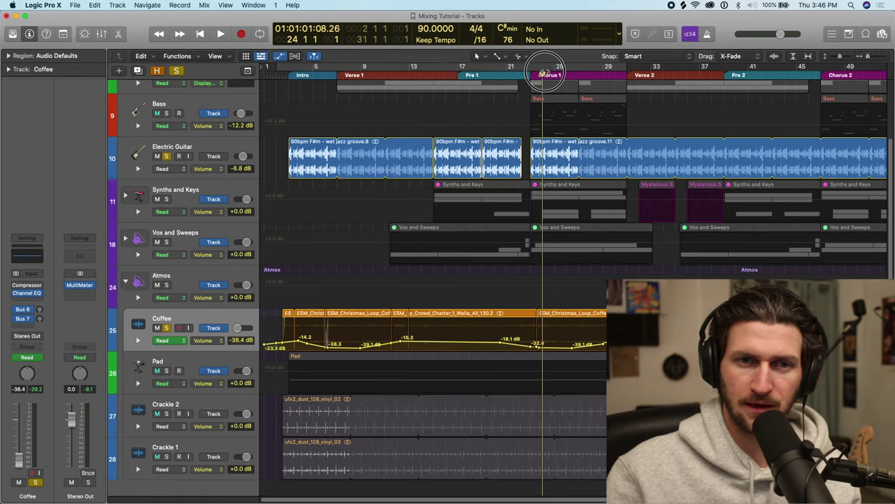
drag(543, 74, 532, 73)
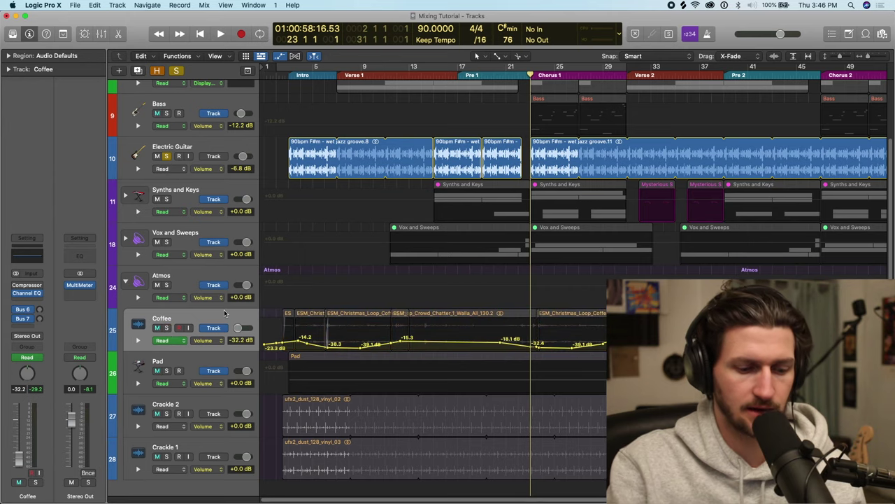
key(a)
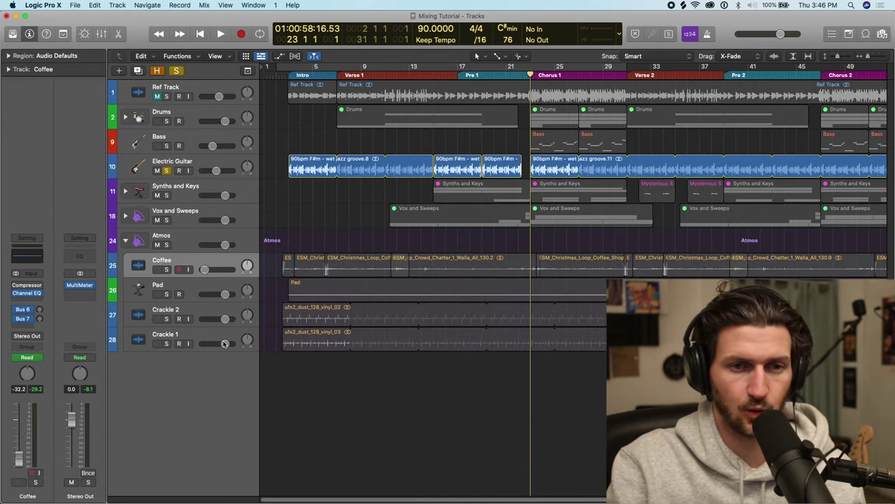
key(a)
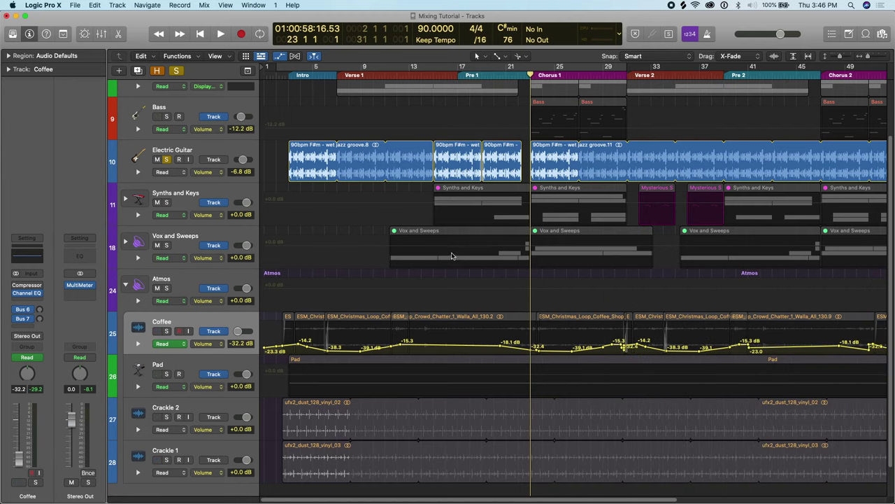
scroll(421, 357, down, 2)
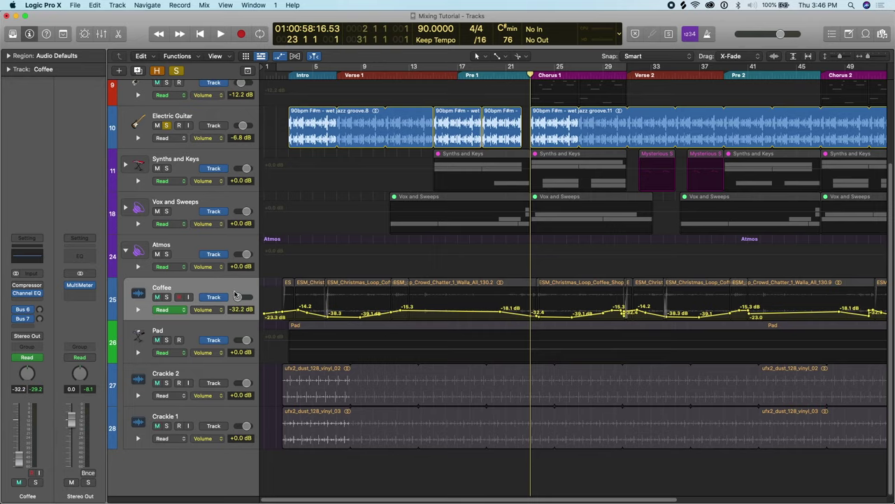
key(a)
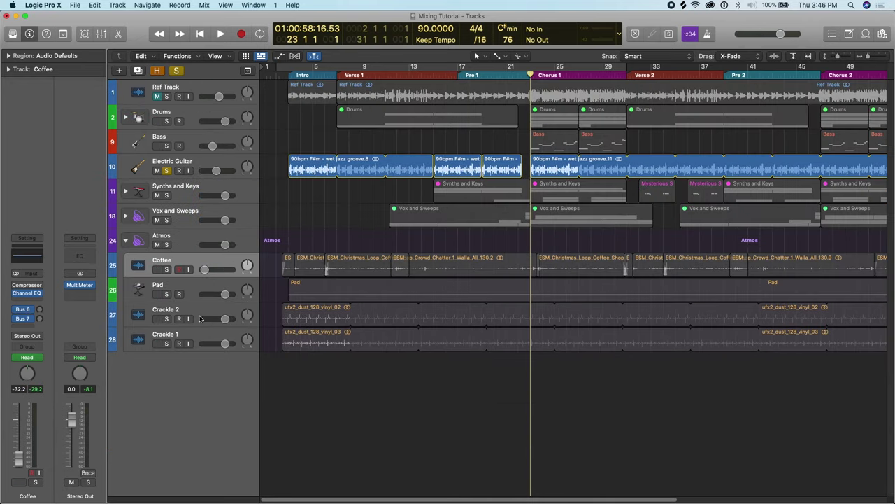
Duplicate the Coffee track with its settings and copy the long coffee shop region starting at bar 6 onto the new track.
click(208, 264)
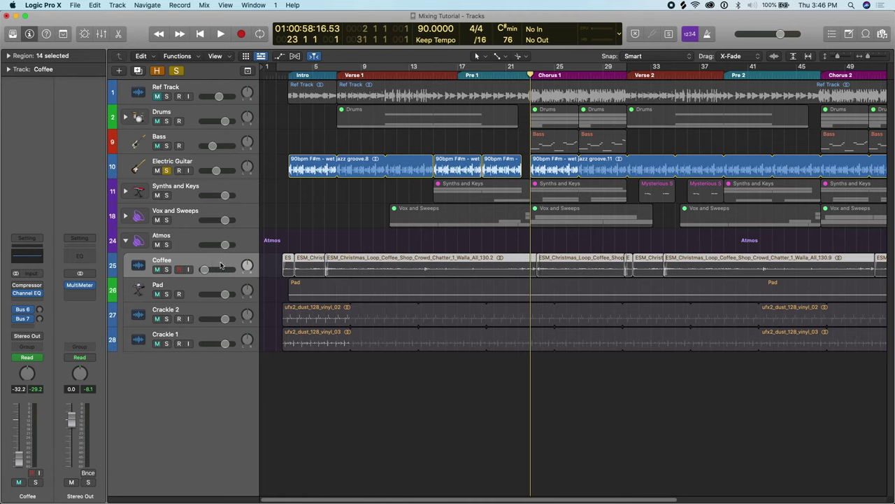
key(super+d)
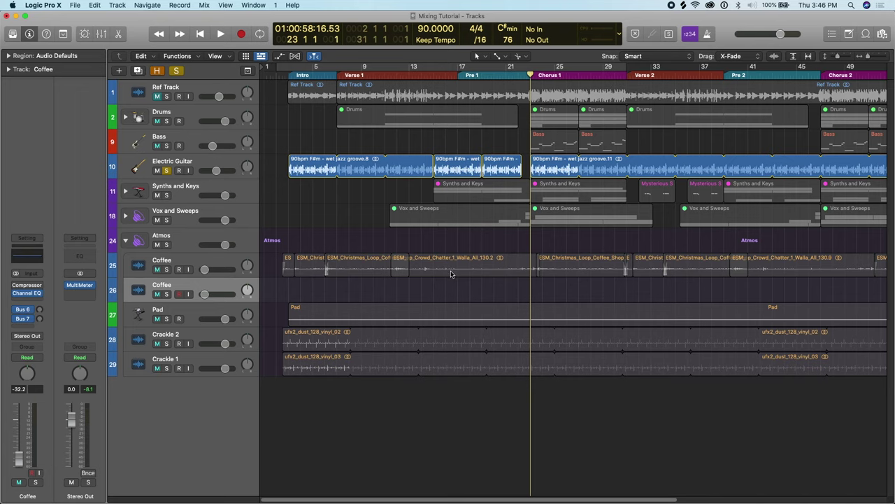
click(447, 273)
drag(431, 271, 435, 291)
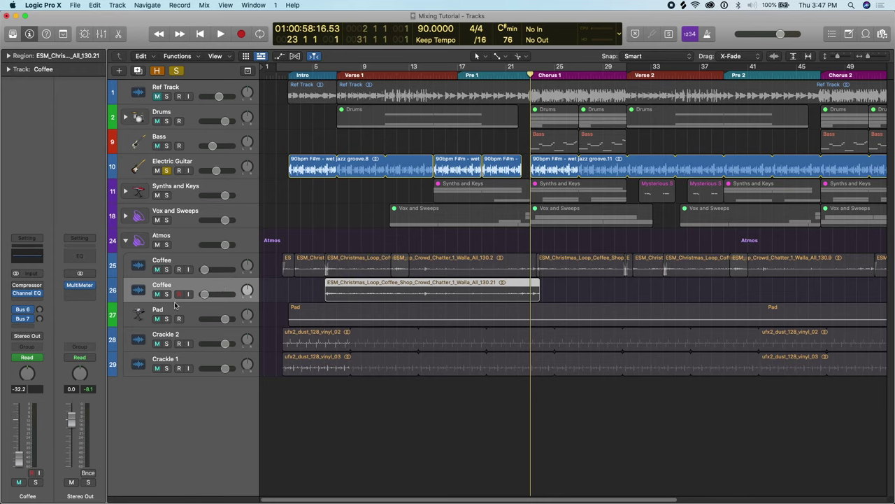
Solo only the duplicate Coffee track and set the cycle range from bar 6 to bar 23.
click(167, 294)
click(177, 70)
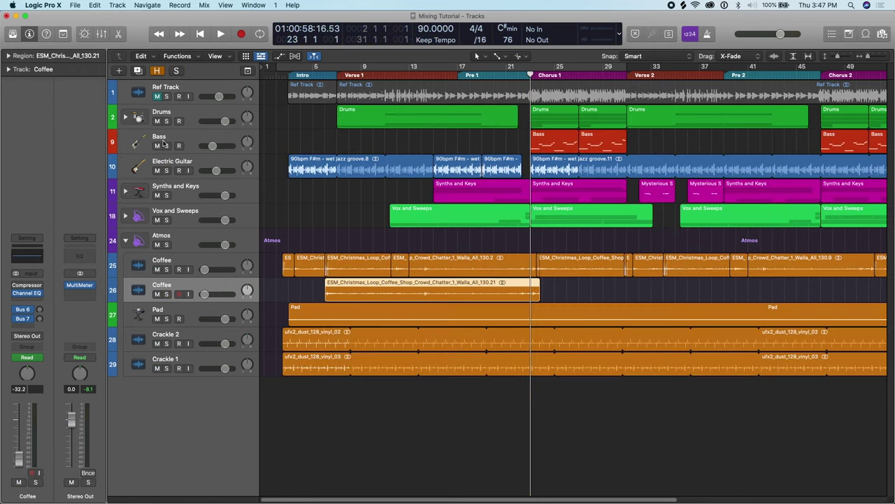
click(166, 294)
drag(334, 72, 532, 70)
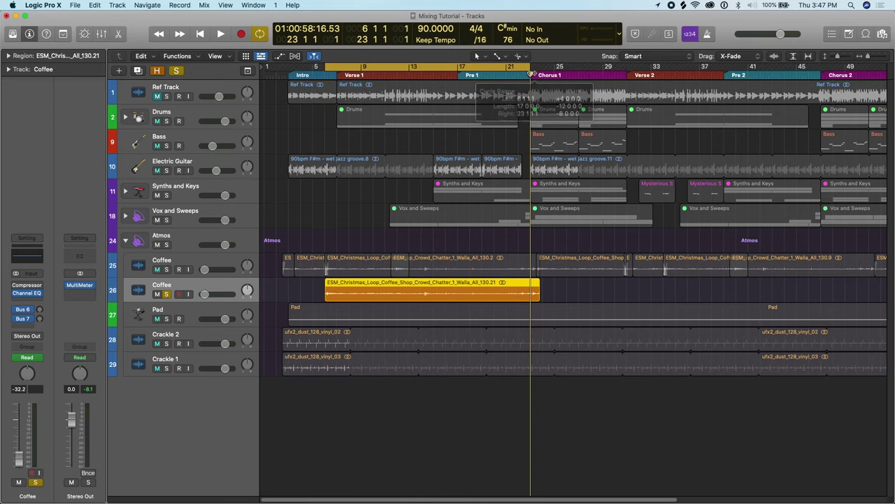
Show the track automation and delete the visible automation on the duplicate Coffee track.
key(a)
right_click(239, 328)
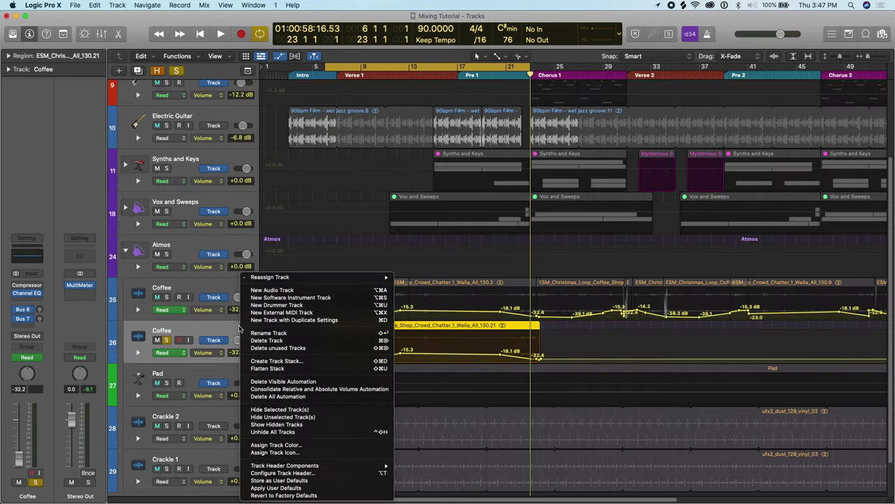
click(282, 382)
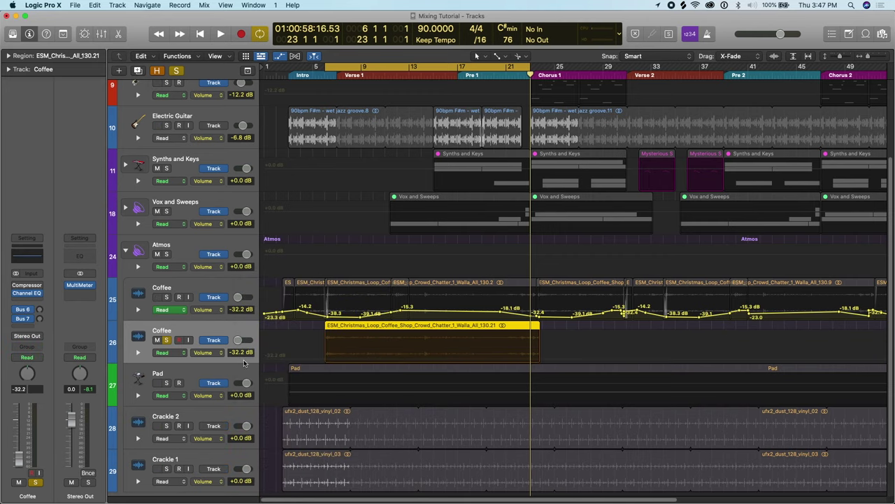
Choose Volume as the automation parameter for the duplicate Coffee track.
key(super+Left)
scroll(352, 338, down, 1)
key(super+Right)
key(super+Right)
key(super+Right)
key(super+Right)
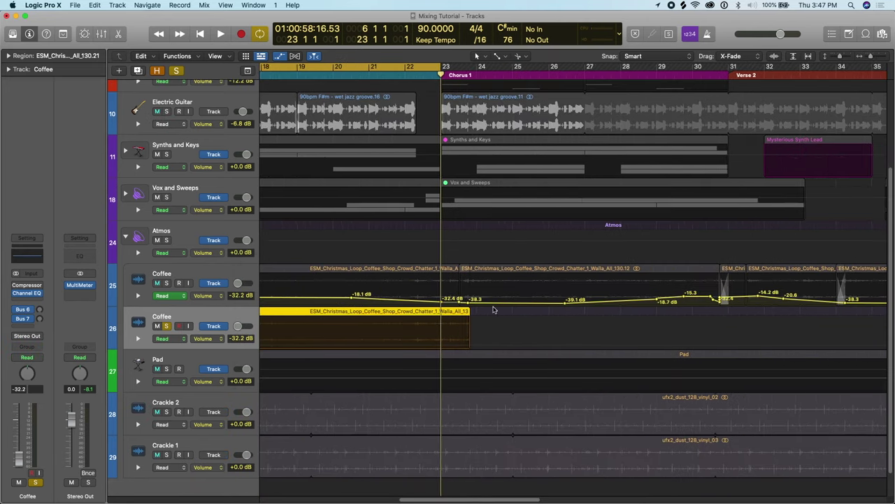
scroll(493, 310, left, 10)
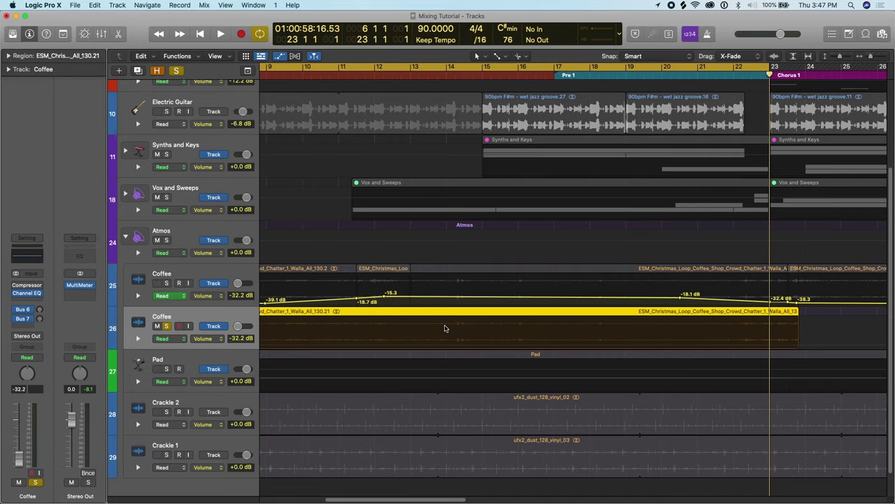
key(super+Left)
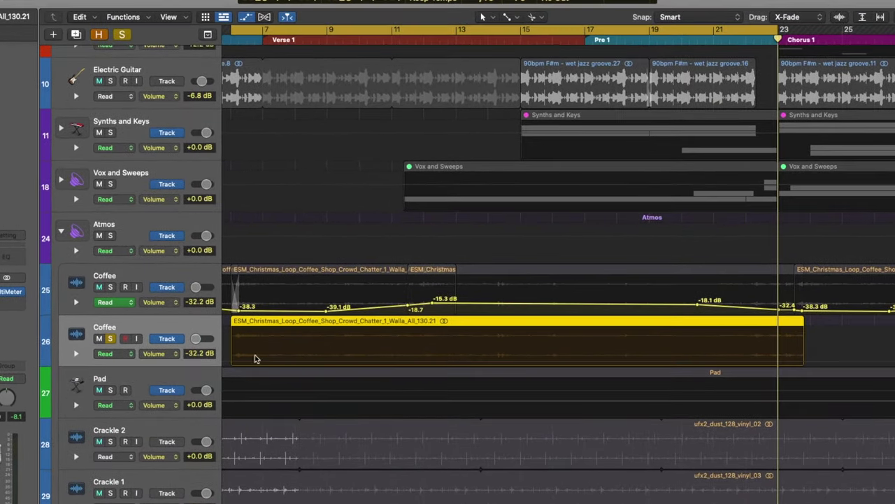
click(160, 353)
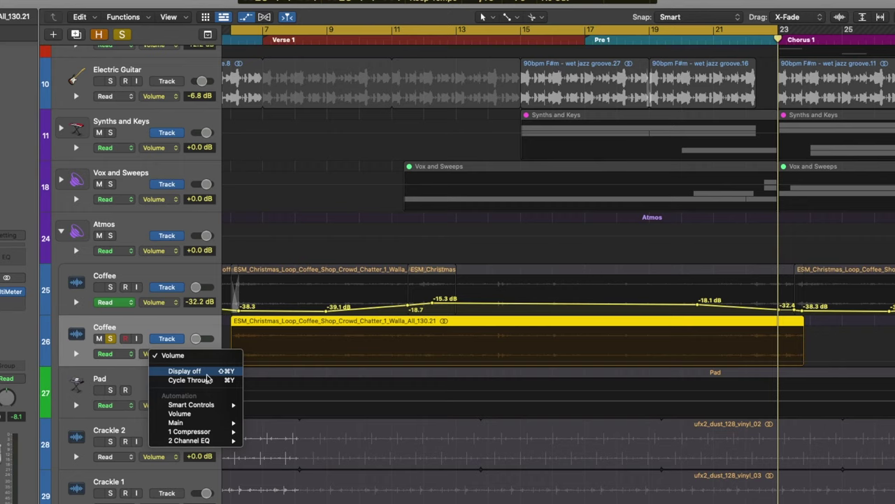
click(192, 413)
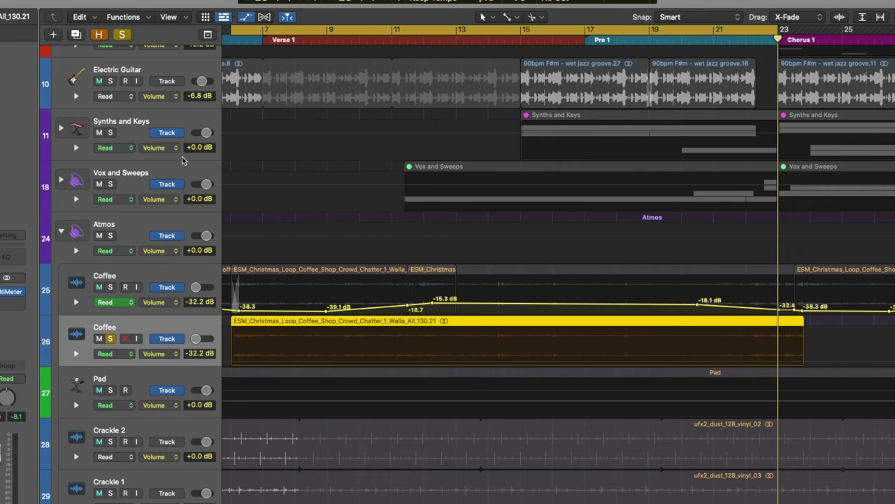
click(168, 353)
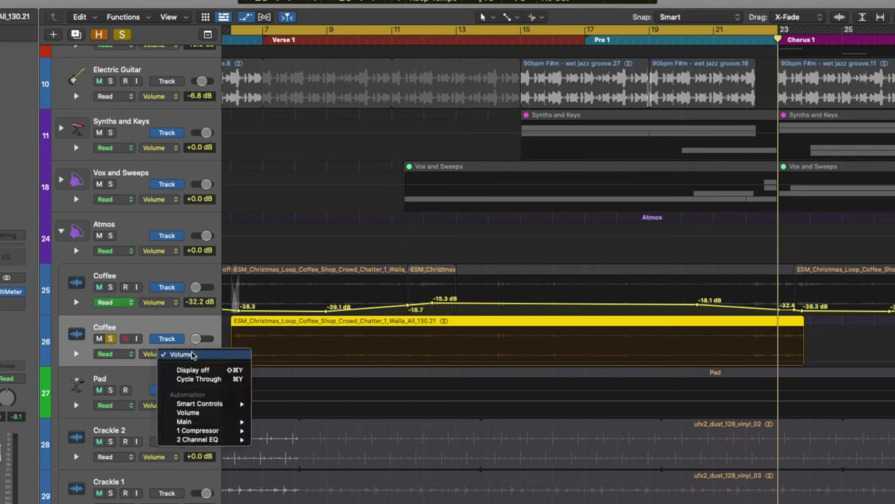
click(182, 355)
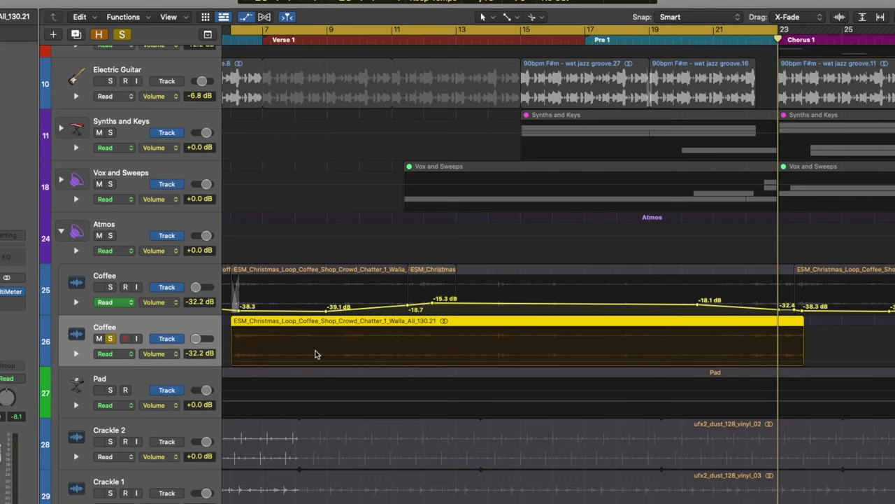
Create a flat baseline volume automation line at -32.2 dB on the duplicate Coffee track.
click(529, 355)
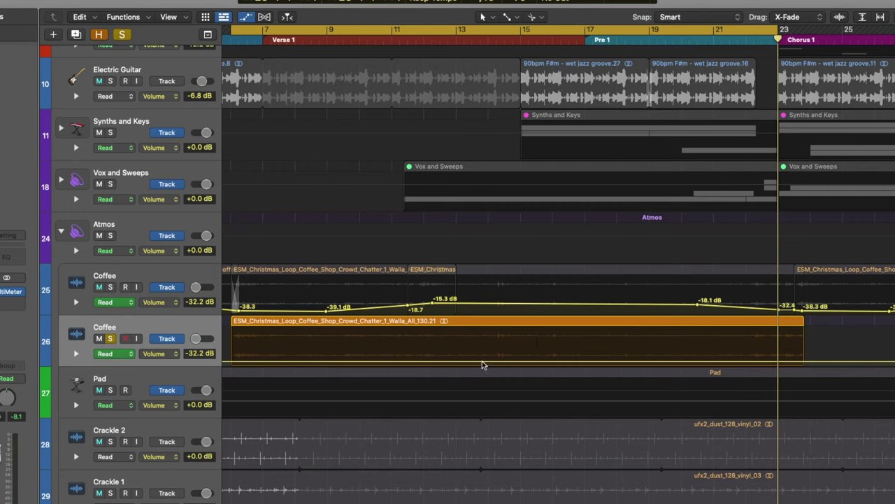
scroll(434, 344, left, 2)
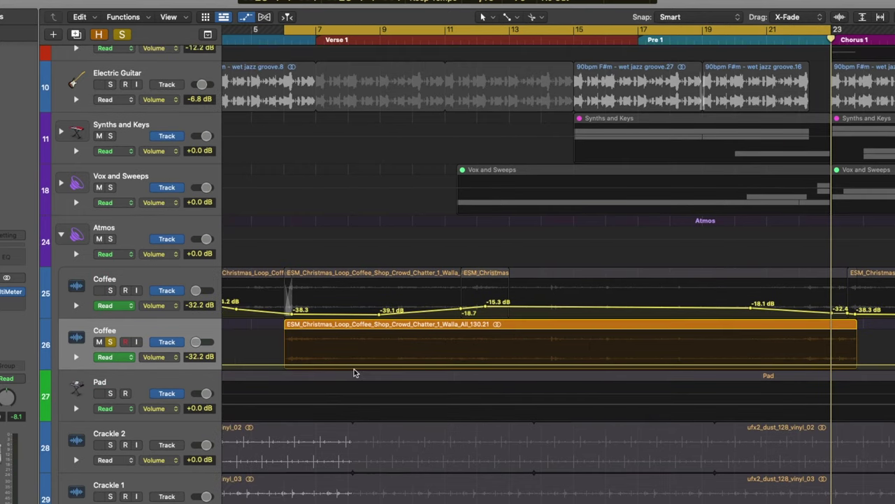
key(super+Left)
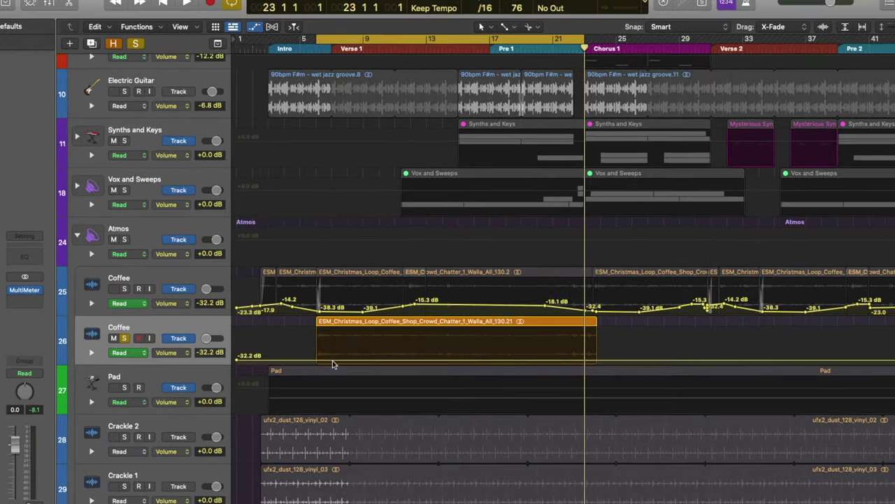
Raise the flat volume automation line on the duplicate Coffee track to +0.4 dB.
drag(332, 360, 384, 341)
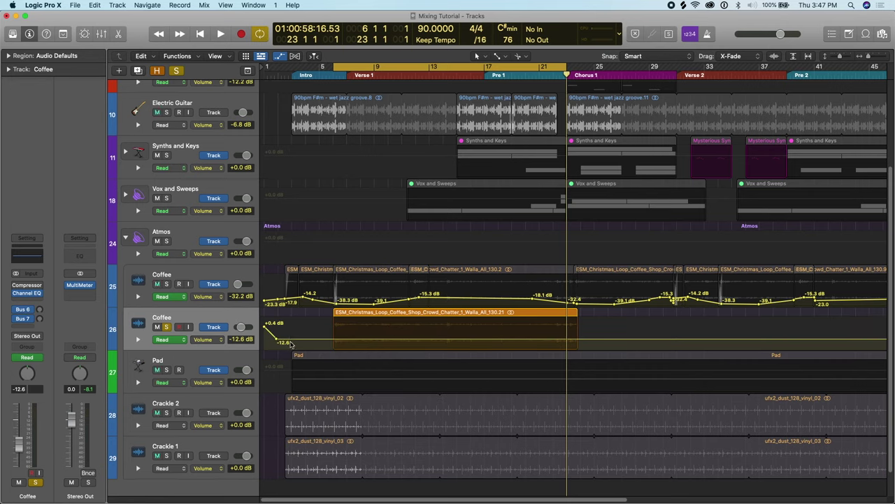
drag(291, 343, 267, 326)
key(super+z)
Add a series of volume automation points along the line across the duplicate Coffee region.
click(423, 327)
click(488, 327)
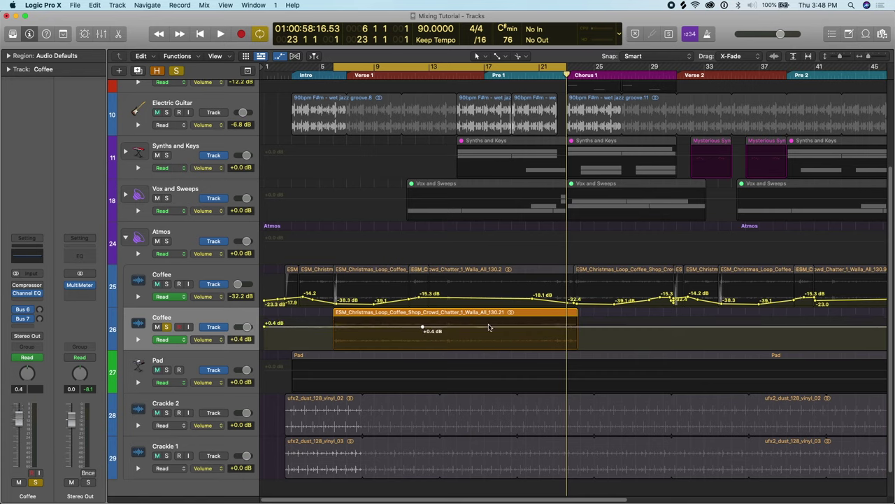
click(530, 327)
click(575, 327)
click(456, 327)
click(380, 327)
Shape the duplicate Coffee track's volume points into a curve with a +2.5 dB peak near bar 12 and a deep dip near bar 15.
drag(379, 328, 488, 332)
drag(418, 336, 423, 324)
click(456, 348)
click(440, 332)
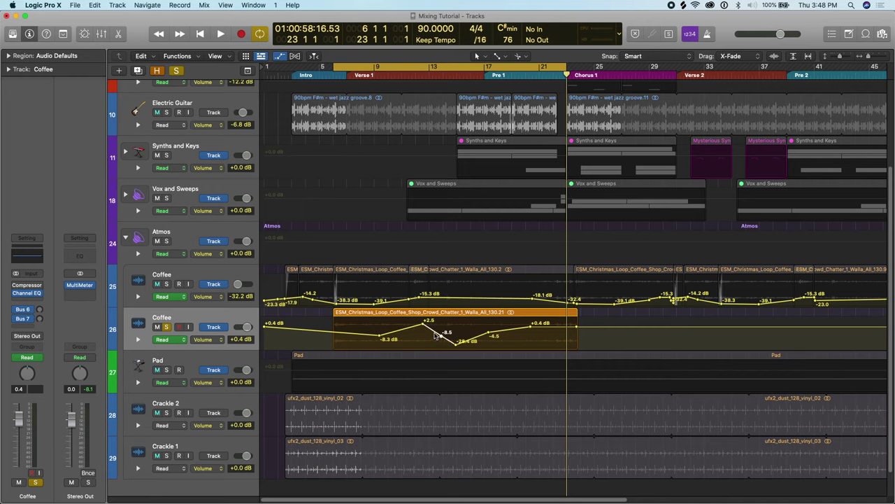
click(436, 332)
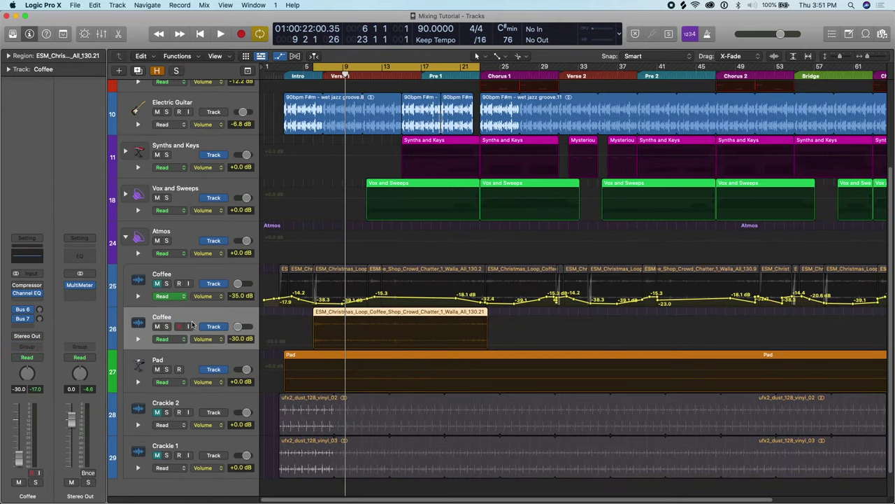
Set the duplicate Coffee track's automation mode to Latch.
key(super+Right)
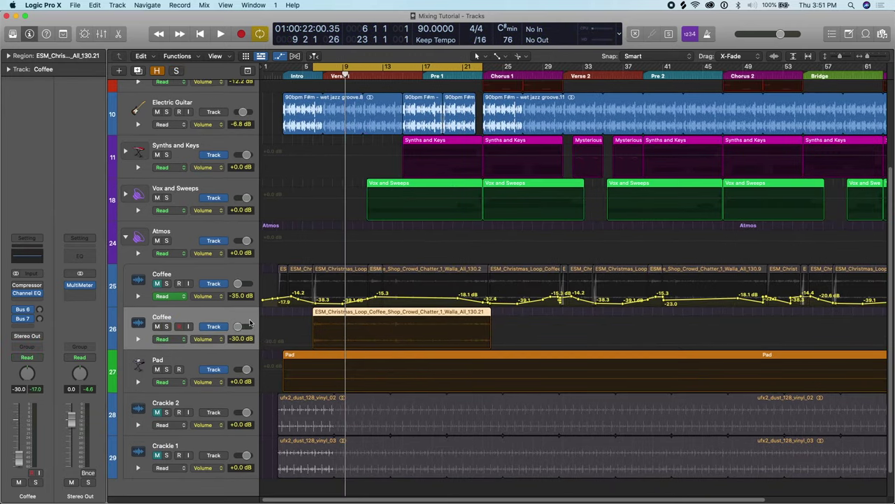
key(super+Right)
key(super+Right)
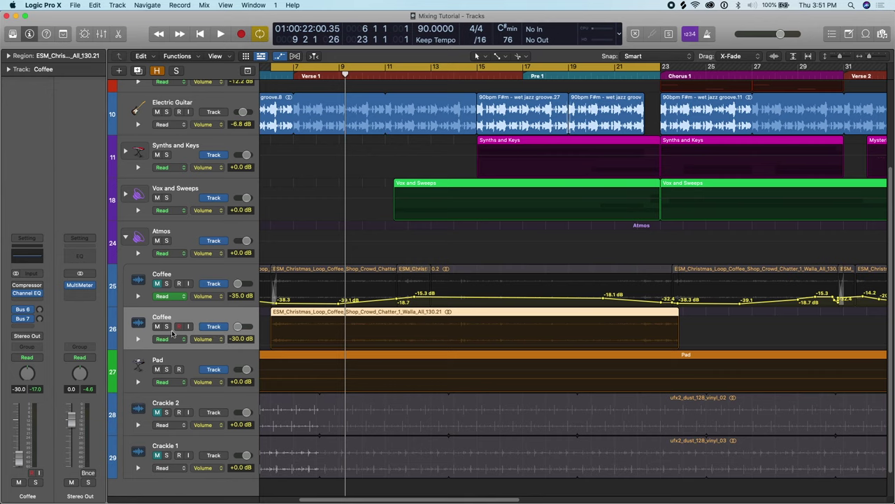
click(167, 342)
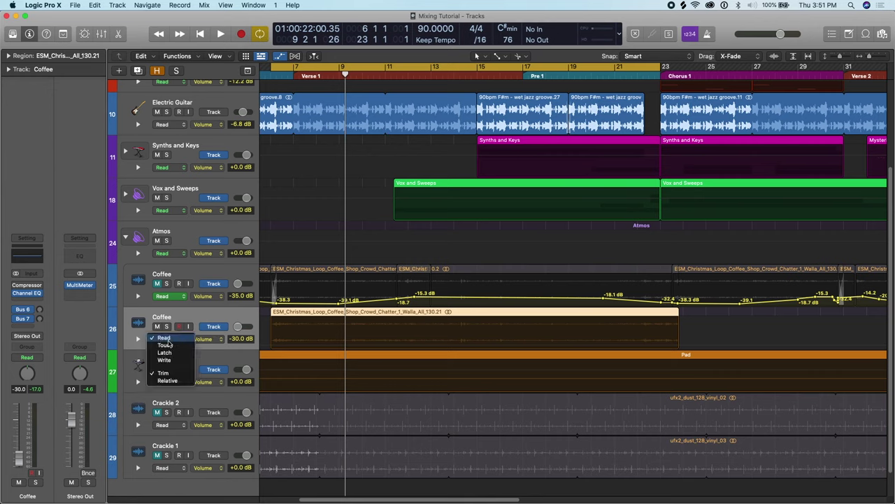
click(175, 353)
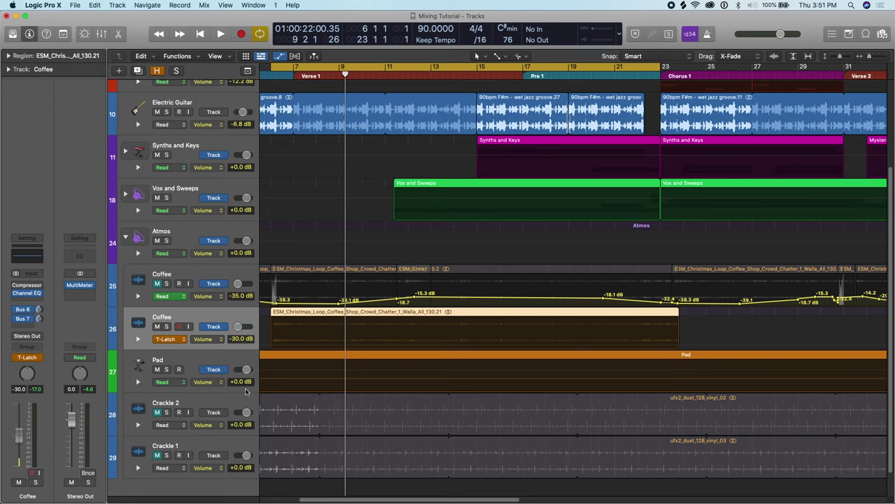
Record volume automation on the duplicate Coffee track by riding its fader during playback up to about bar 11.
scroll(322, 302, left, 3)
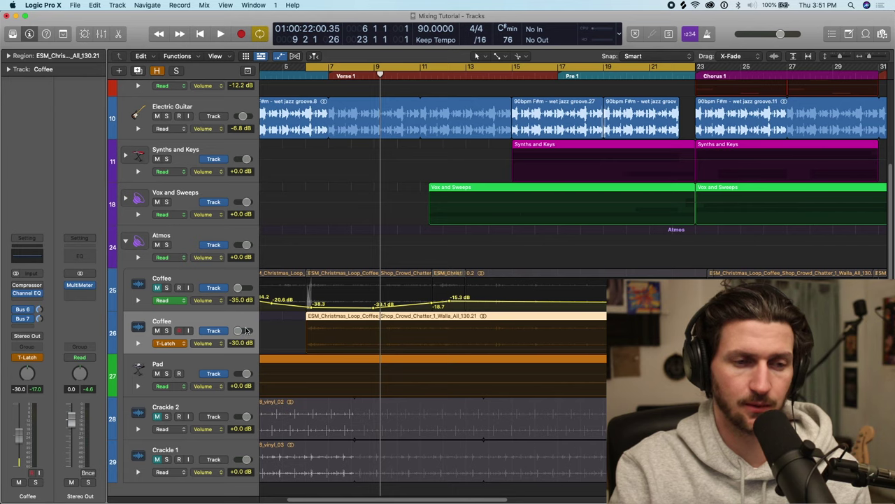
key(space)
drag(238, 332, 273, 334)
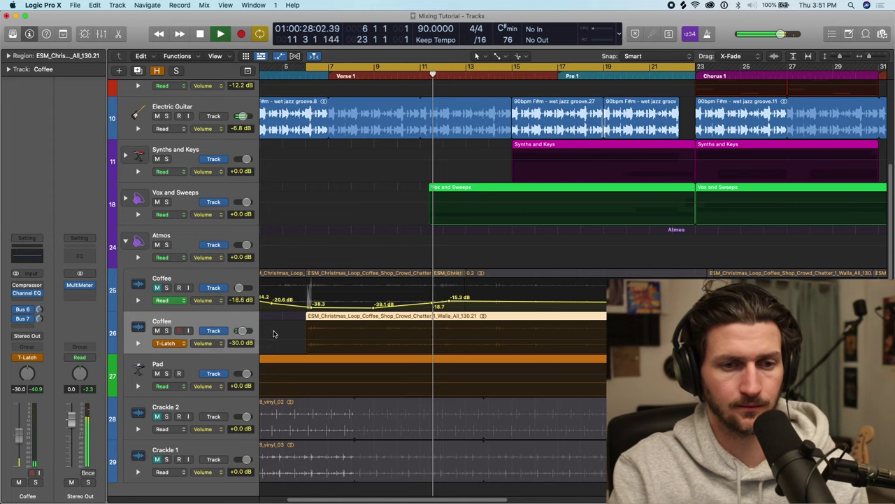
key(space)
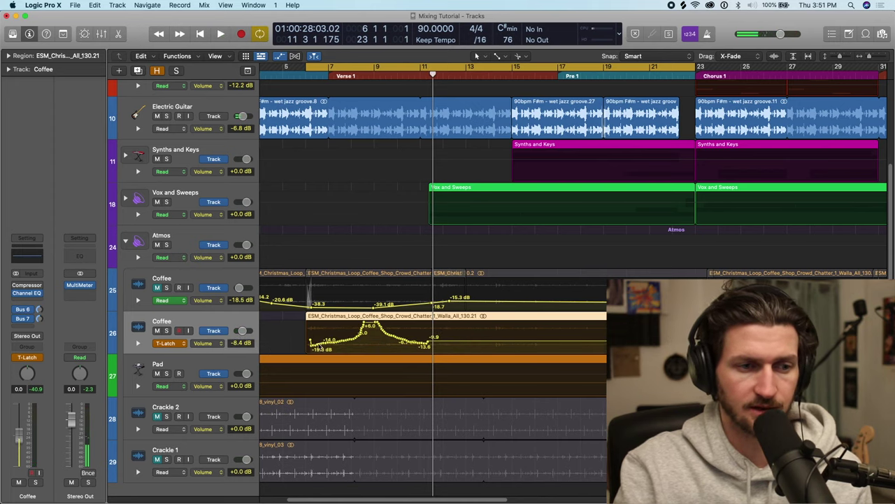
Replace the recorded fader moves on the duplicate Coffee track with a simpler volume curve peaking at +3.4 dB.
scroll(338, 342, up, 2)
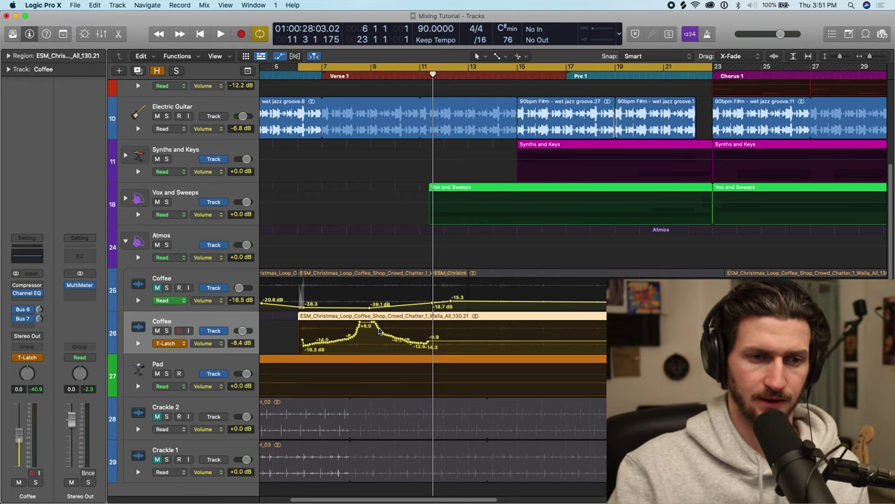
scroll(378, 330, up, 2)
scroll(429, 334, up, 2)
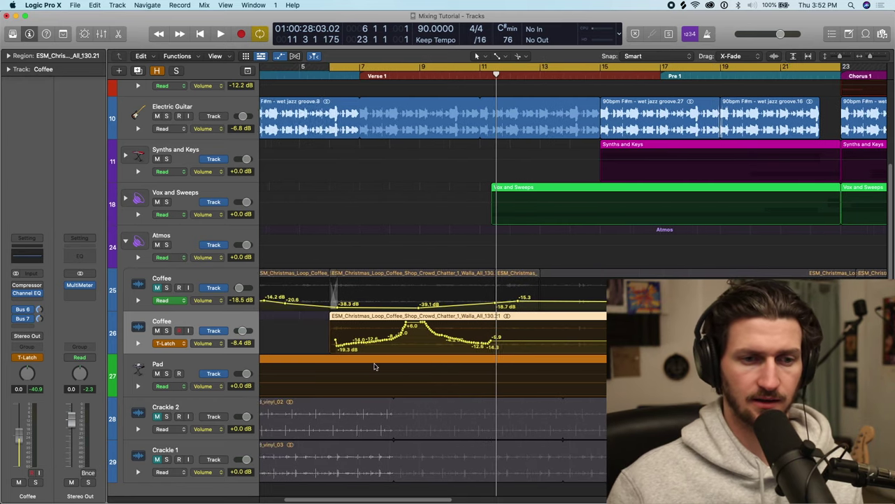
scroll(472, 341, left, 5)
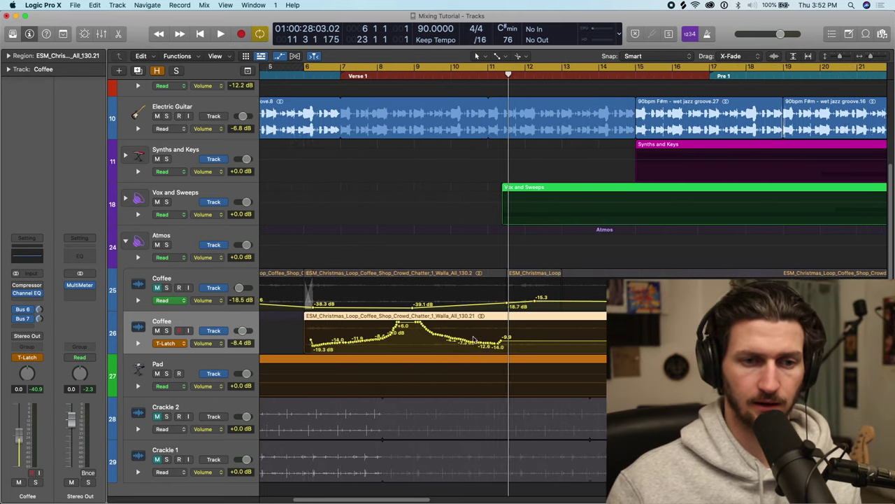
drag(496, 326, 452, 322)
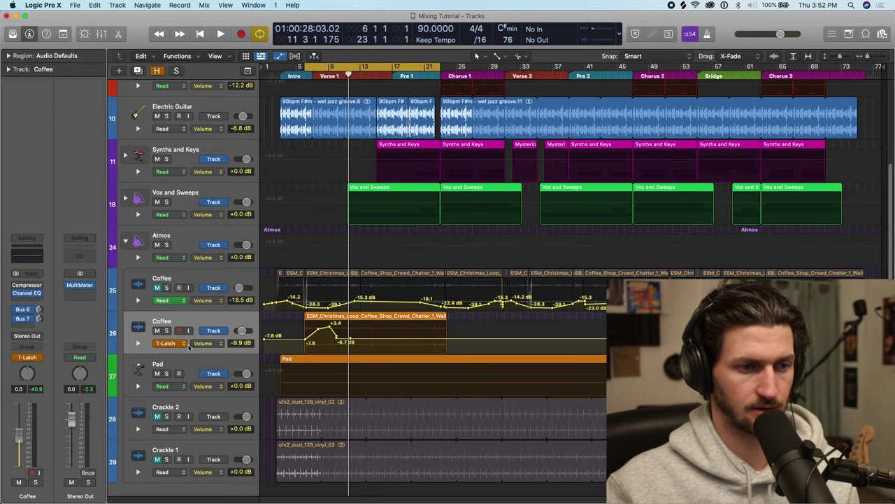
Return the duplicate Coffee track's automation mode to Read and hide the track automation.
click(186, 346)
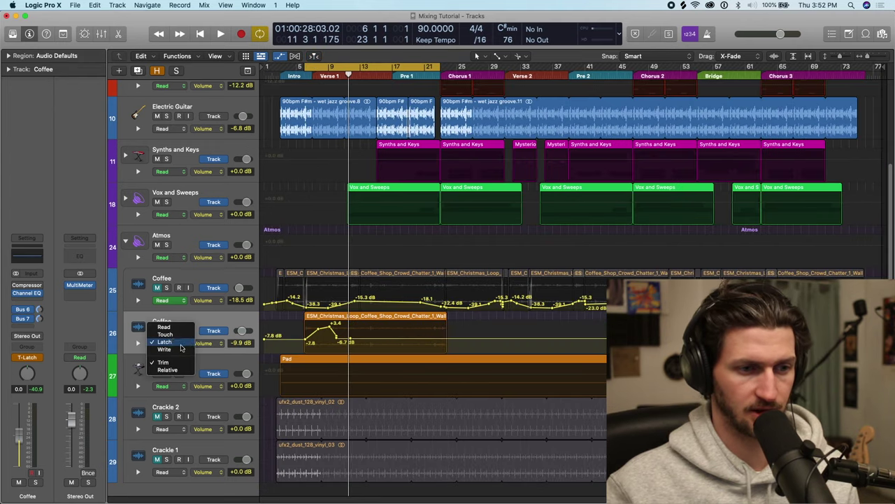
click(168, 334)
key(a)
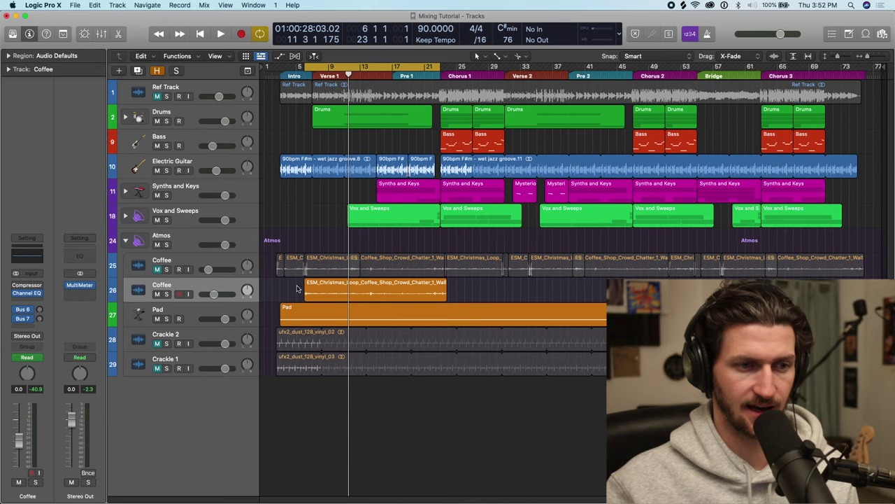
Delete the duplicate Coffee track and unmute the original Coffee track.
click(210, 282)
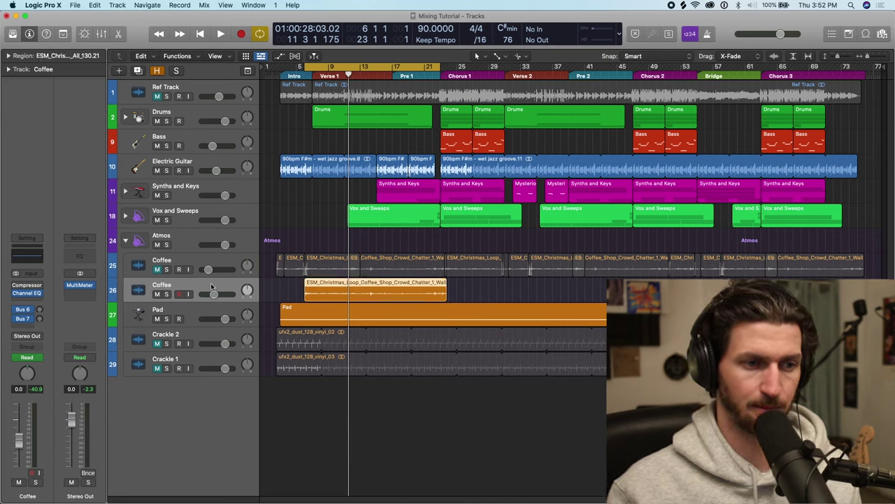
key(super+BackSpace)
key(Return)
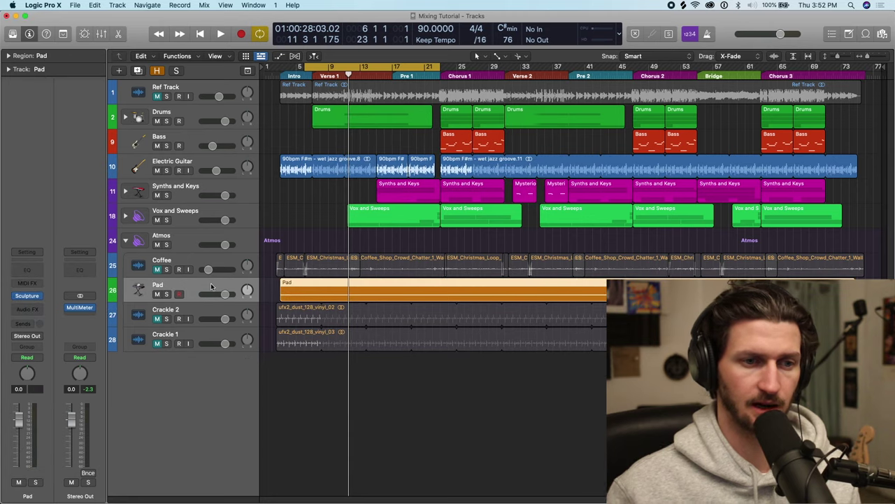
click(185, 260)
click(158, 270)
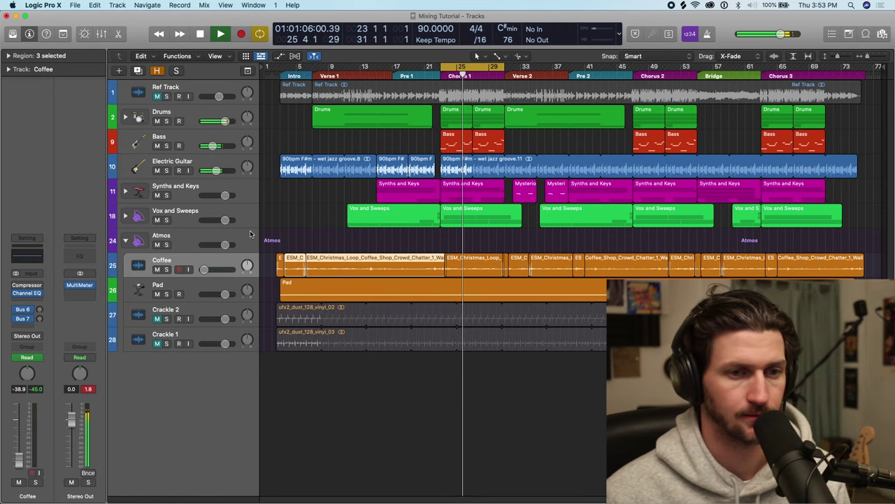
Mute the Coffee and Pad tracks and play Chorus 1 without them.
key(space)
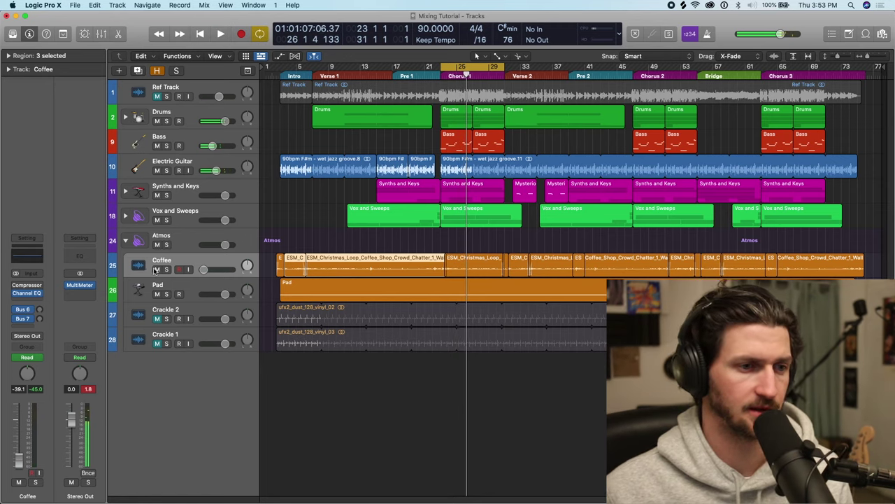
click(157, 269)
key(space)
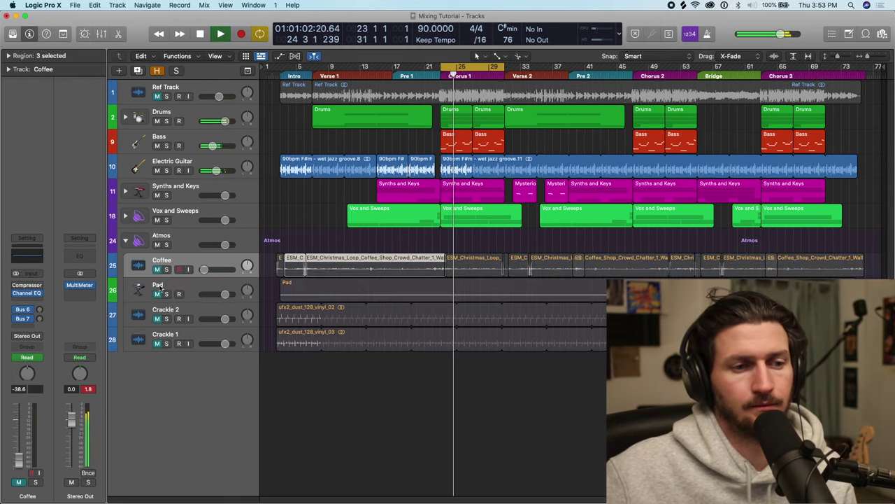
click(157, 294)
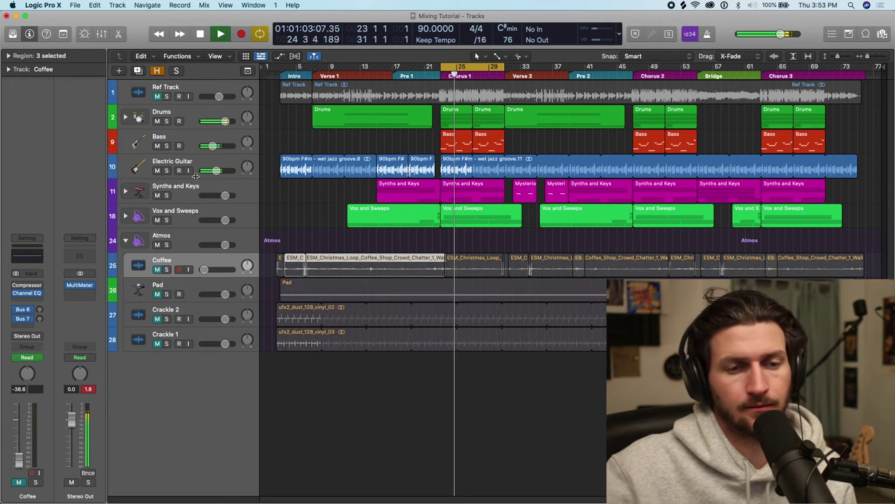
Bring the Coffee track back into Chorus 1 to compare, stop playback and leave the track unmuted.
click(157, 269)
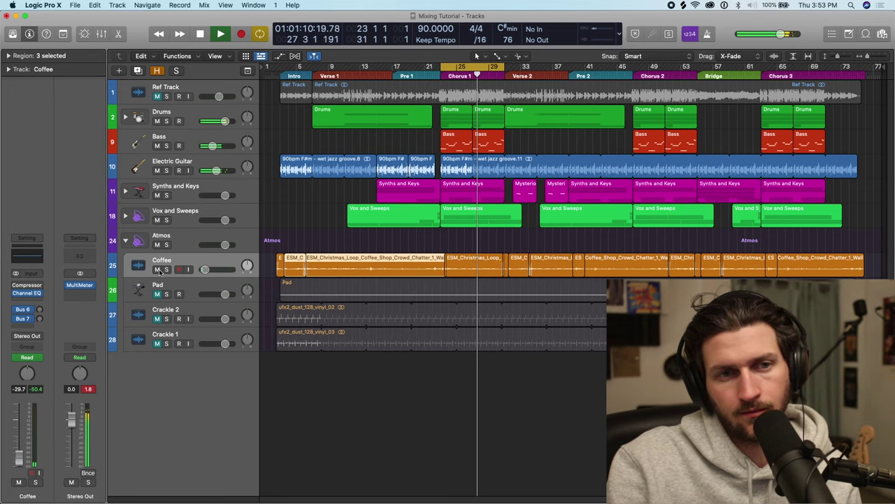
key(space)
click(158, 270)
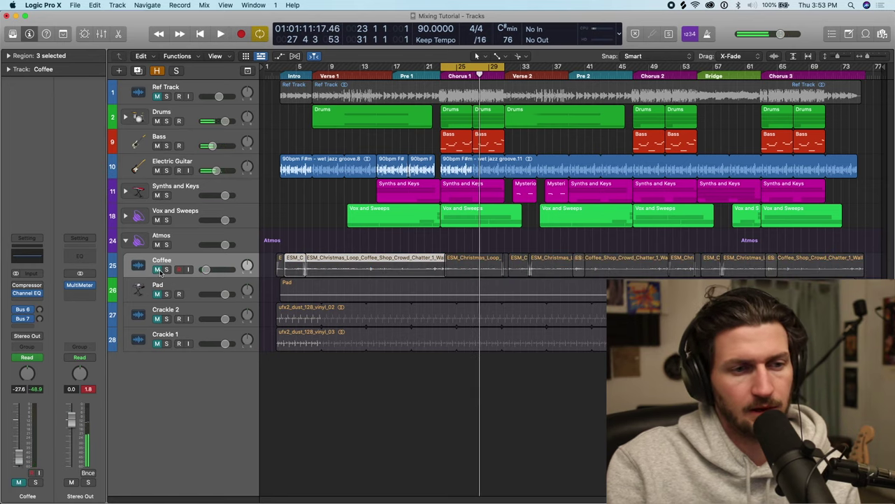
click(157, 270)
Show the track automation, extend the start of the cycle range back to bar 22 and play it.
key(a)
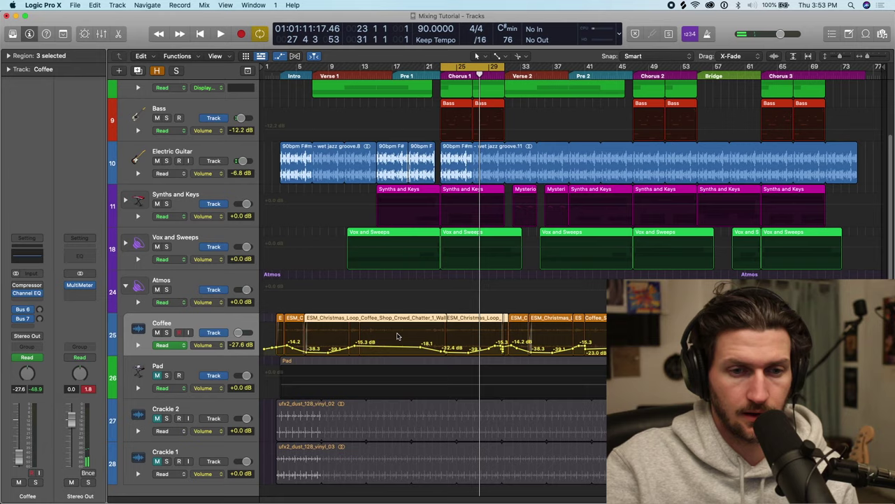
key(super+Right)
key(super+Right)
key(super+Right)
scroll(623, 138, right, 5)
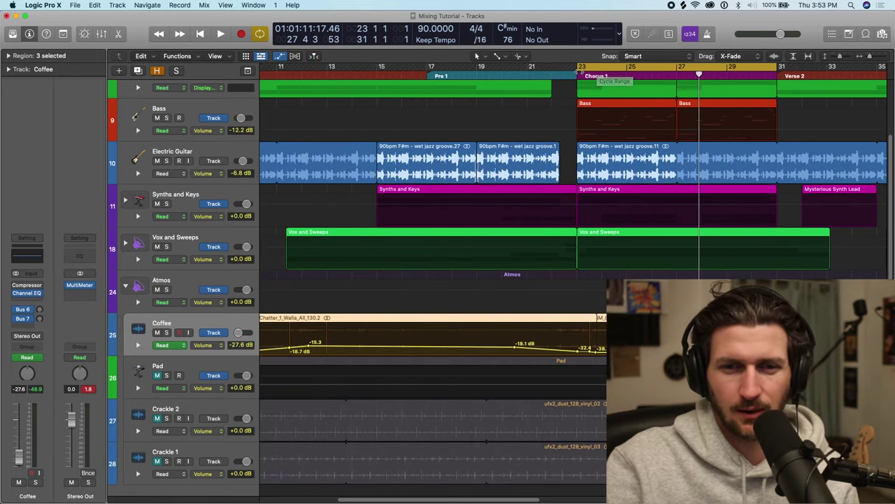
drag(578, 64, 552, 66)
key(space)
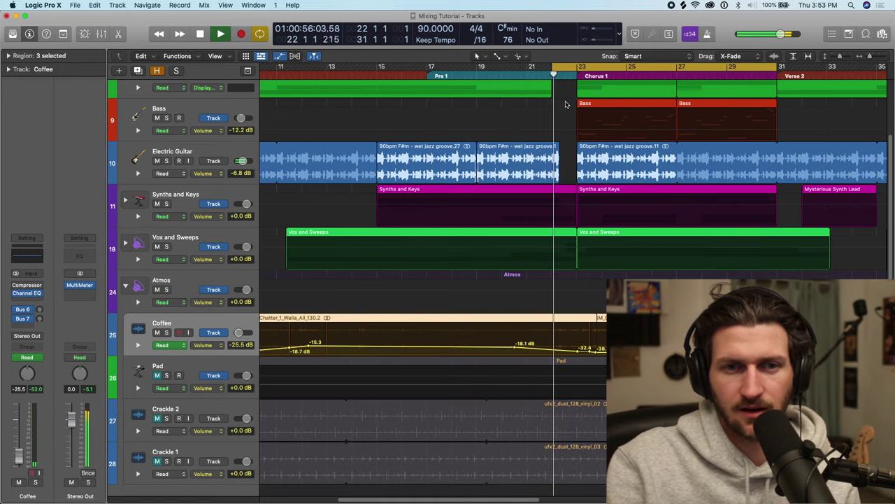
Check the tracks inside the Vox and Sweeps stack, collapse it again and mute the whole stack.
scroll(343, 284, down, 3)
key(z)
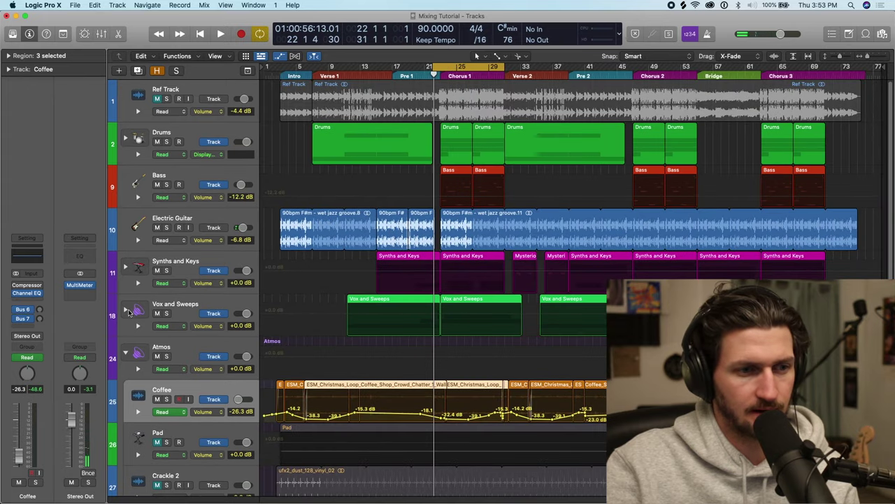
click(127, 311)
scroll(215, 286, down, 5)
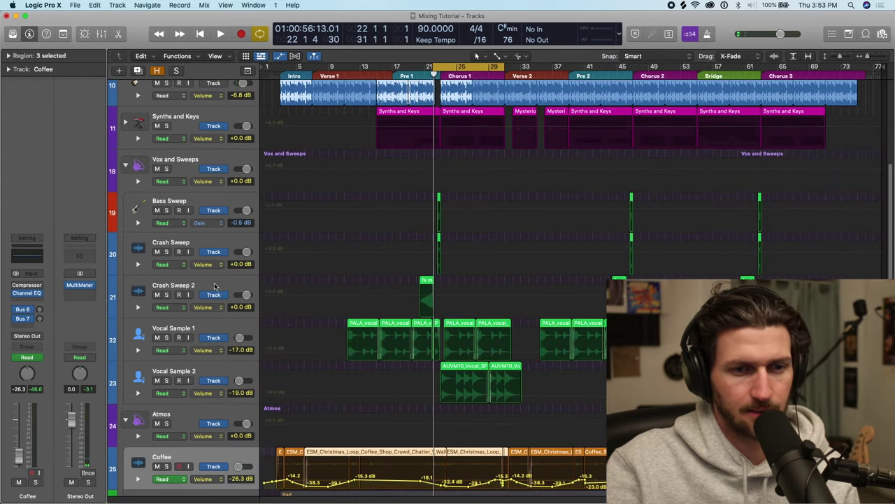
click(125, 161)
click(158, 211)
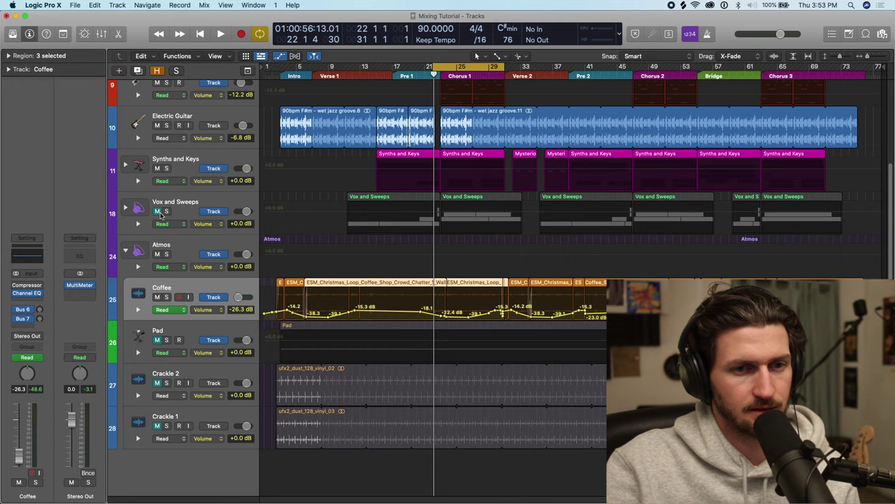
Audition the transition into Chorus 1 and examine the Coffee track's volume automation around bar 23.
key(space)
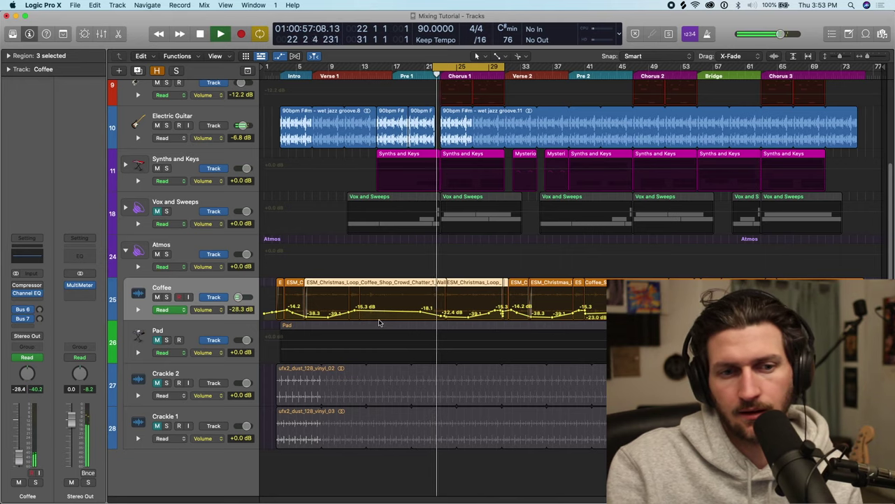
key(z)
key(space)
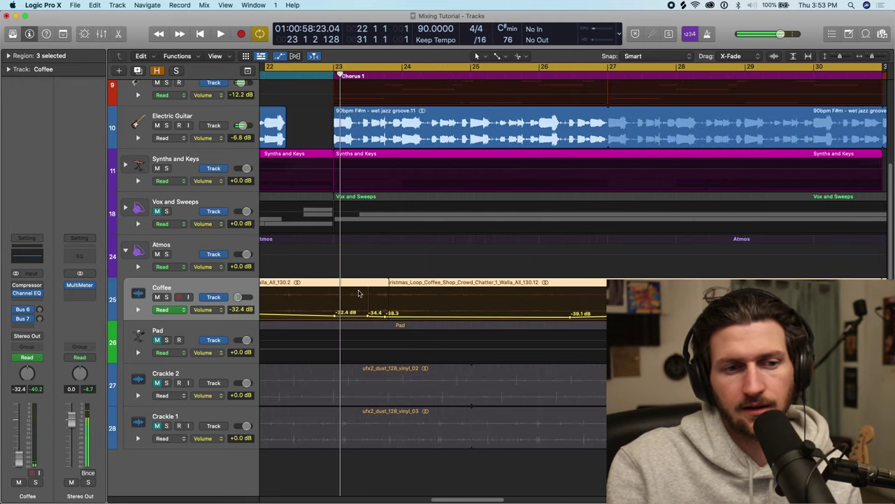
scroll(371, 291, left, 4)
key(space)
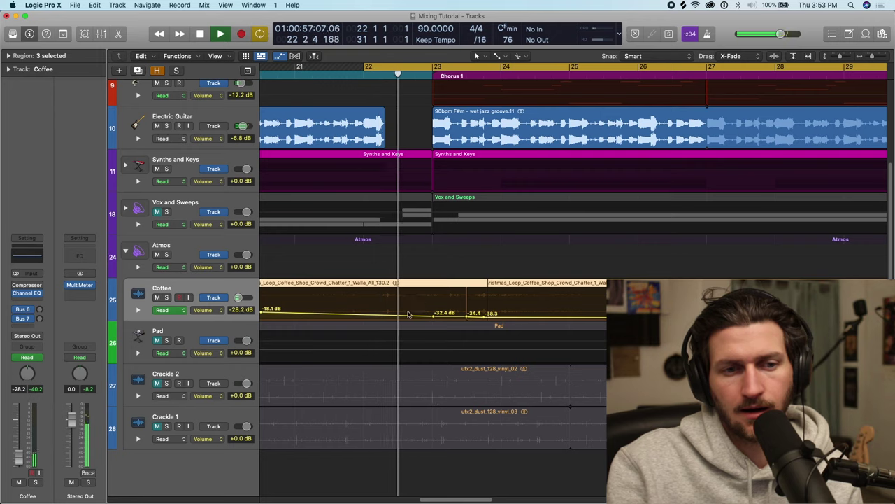
key(space)
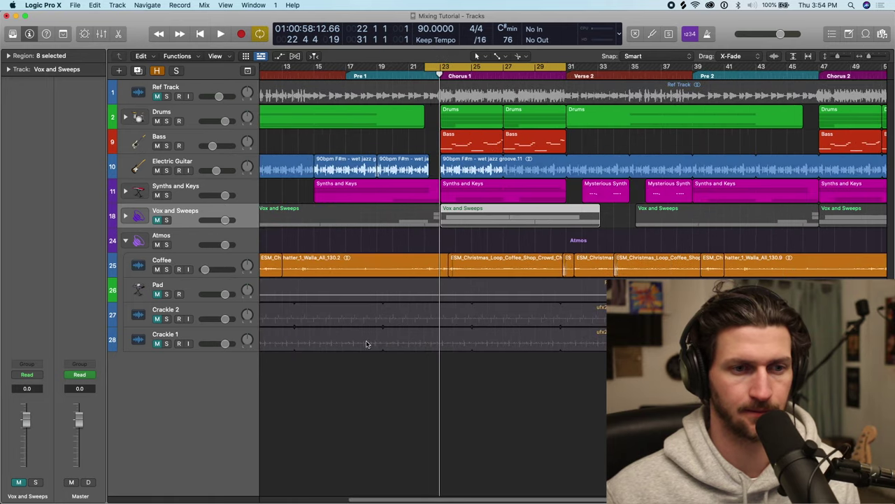
Solo the Crackle 2 track and audition it from bar 22 into Chorus 1.
click(184, 289)
click(201, 323)
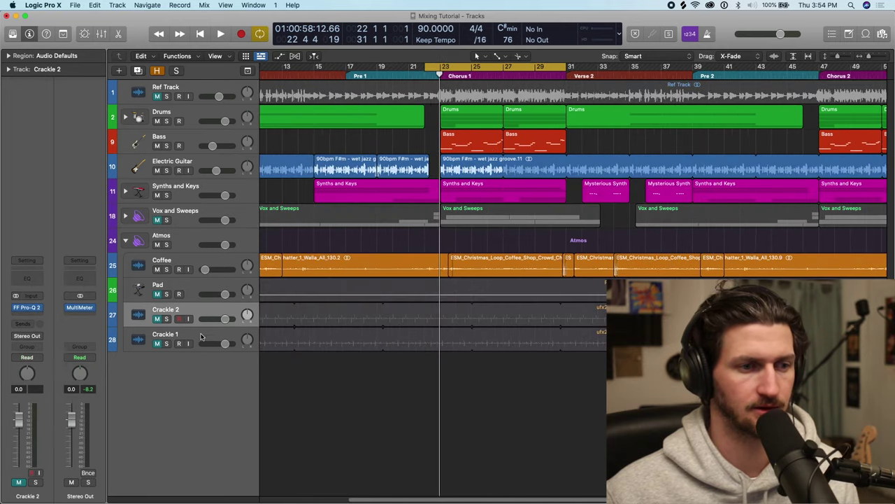
click(210, 263)
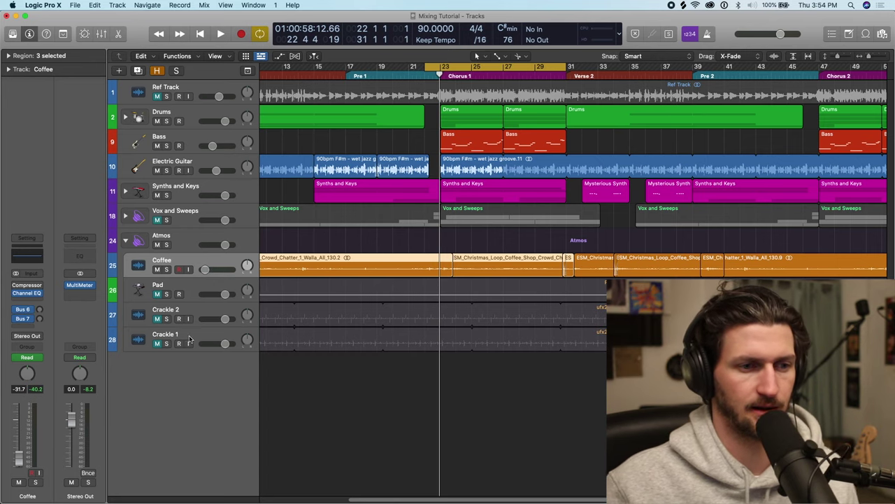
click(202, 310)
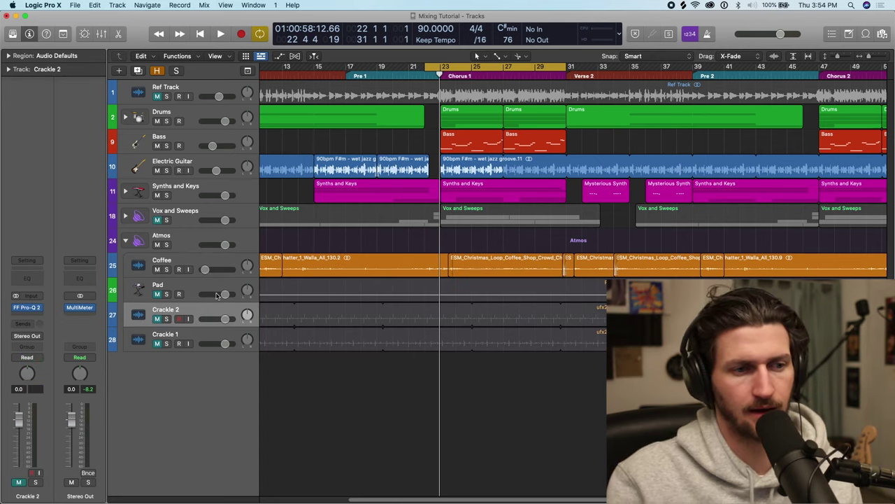
click(167, 318)
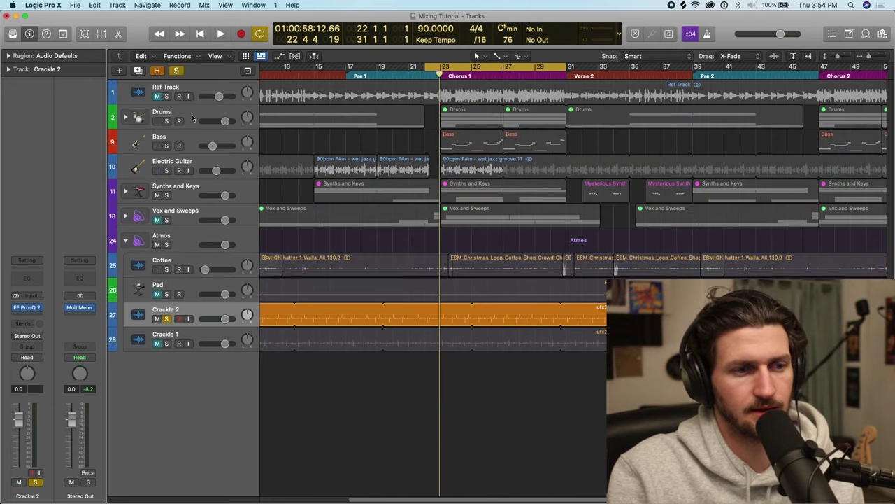
key(space)
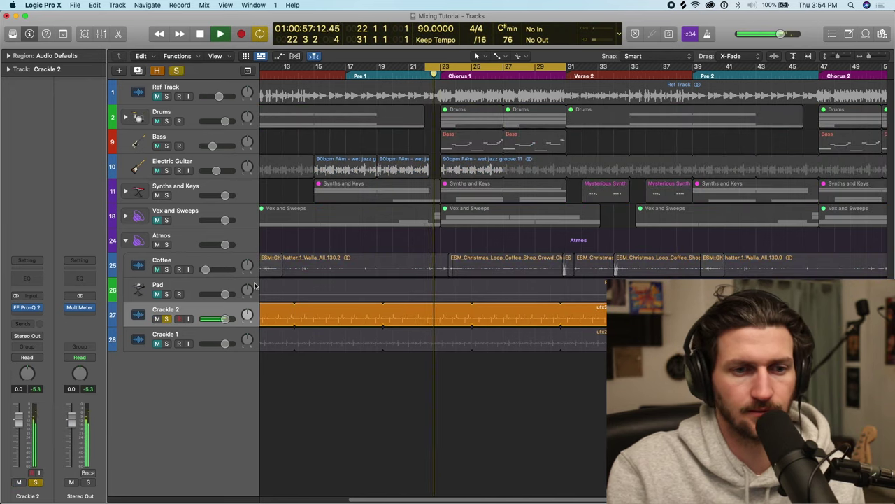
key(space)
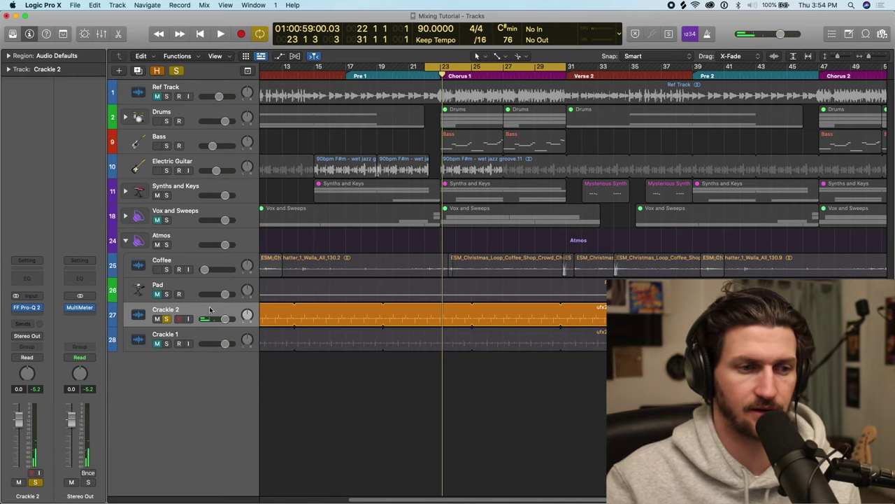
Switch the solo to the Crackle 1 track, audition it and check its insert effect.
alt+click(166, 342)
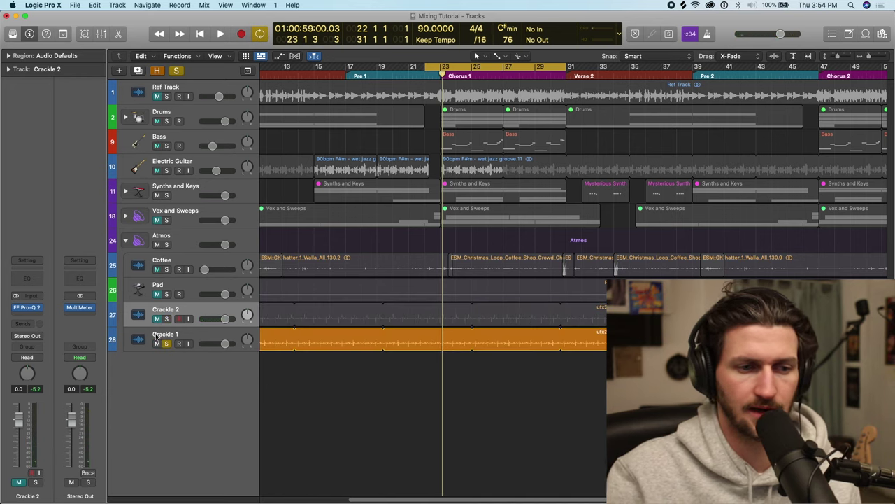
key(space)
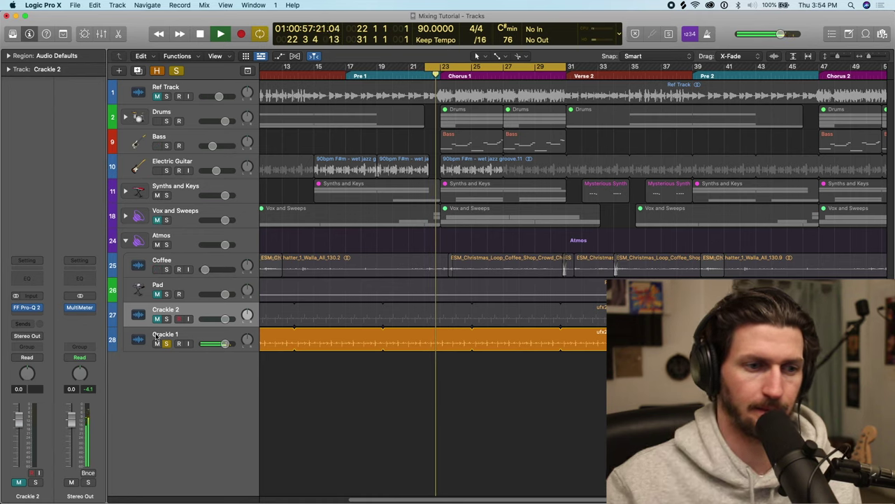
key(space)
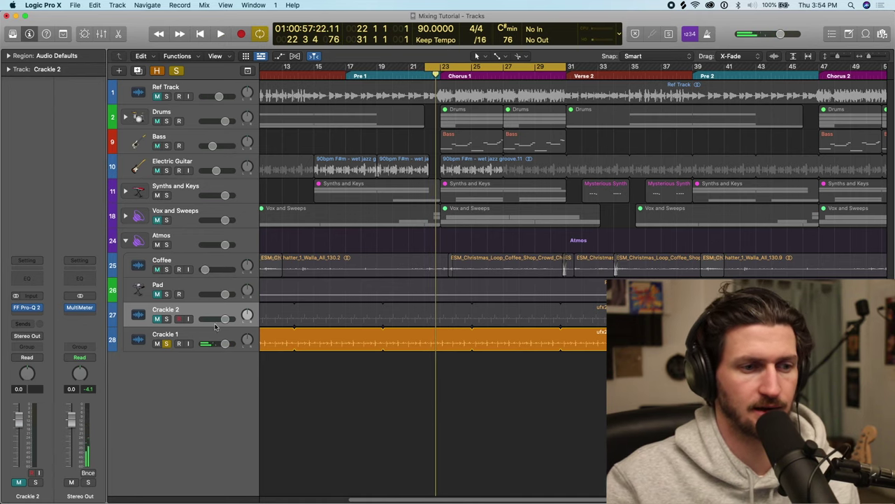
click(208, 334)
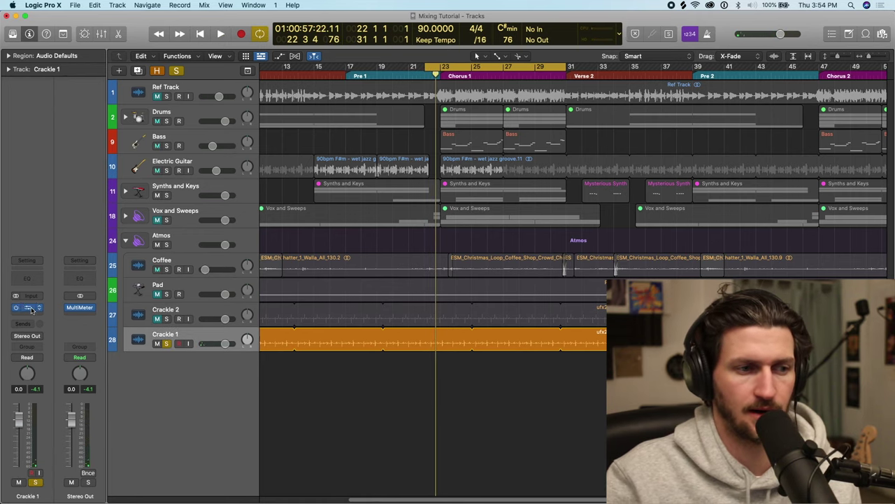
click(40, 307)
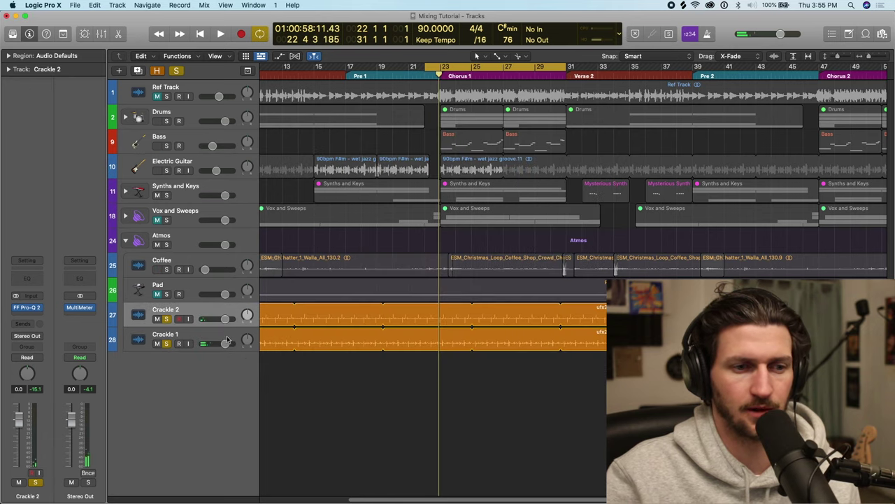
Lower the volume of both Crackle tracks together to -37.0 dB and bring them into the mix unsoloed and unmuted.
shift+click(228, 333)
drag(224, 319, 155, 326)
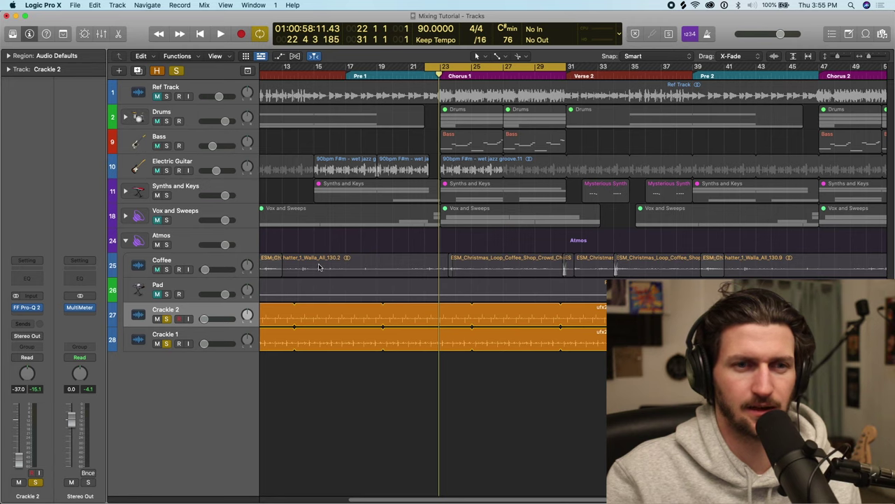
key(cmd+Right)
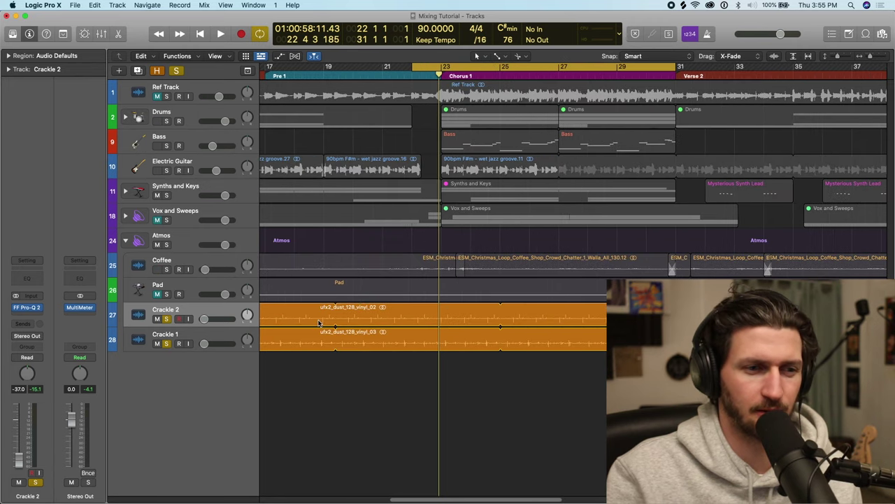
key(super+Left)
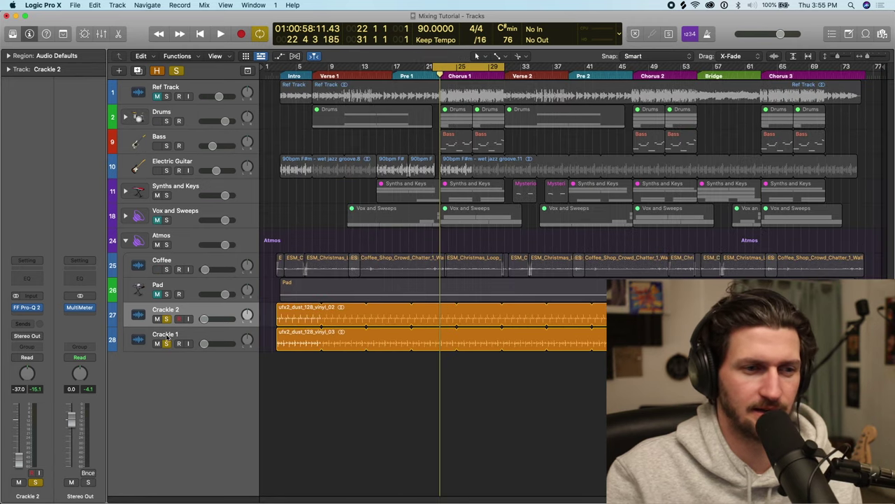
drag(167, 319, 157, 343)
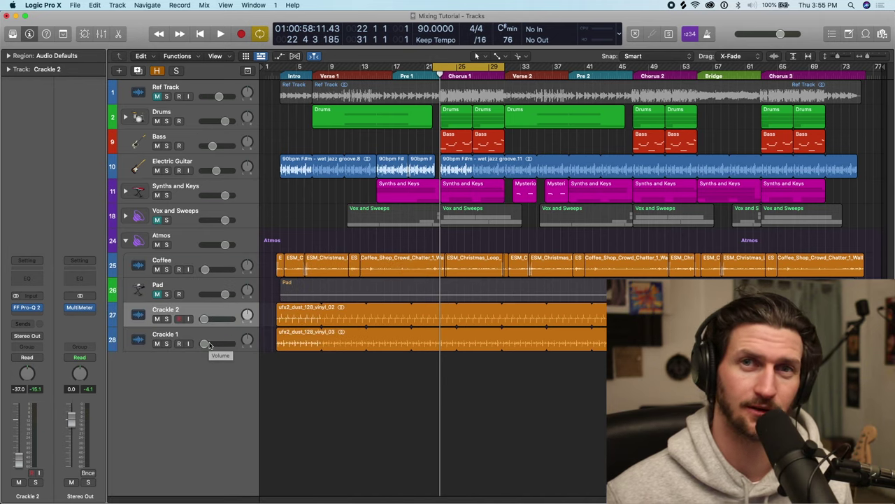
Audition the Crackle tracks with the full mix in Chorus 1 and lower both to -41.0 dB.
key(super+Right)
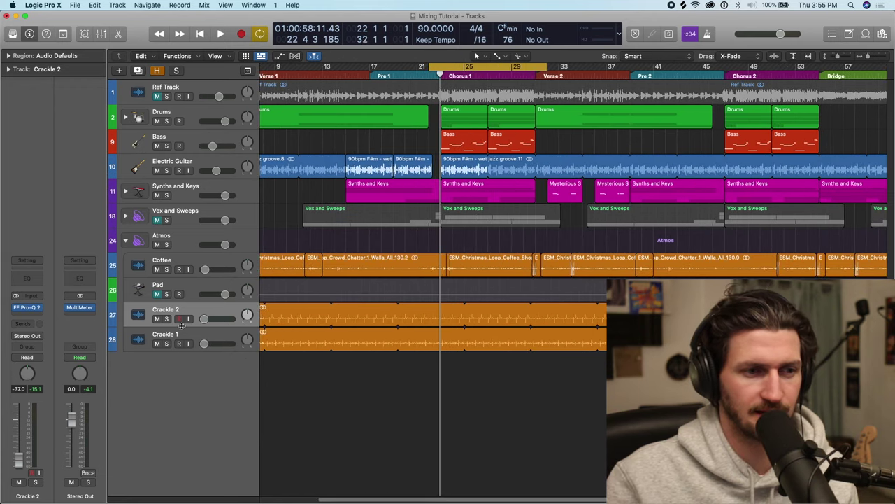
key(space)
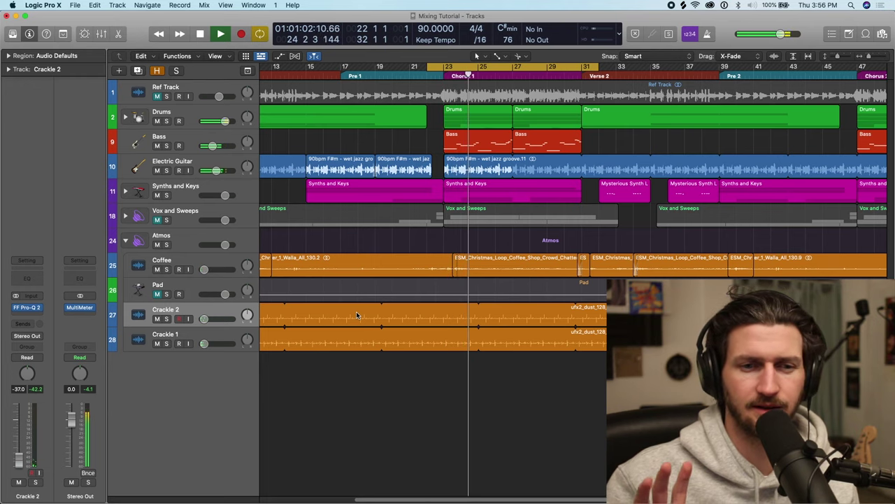
key(space)
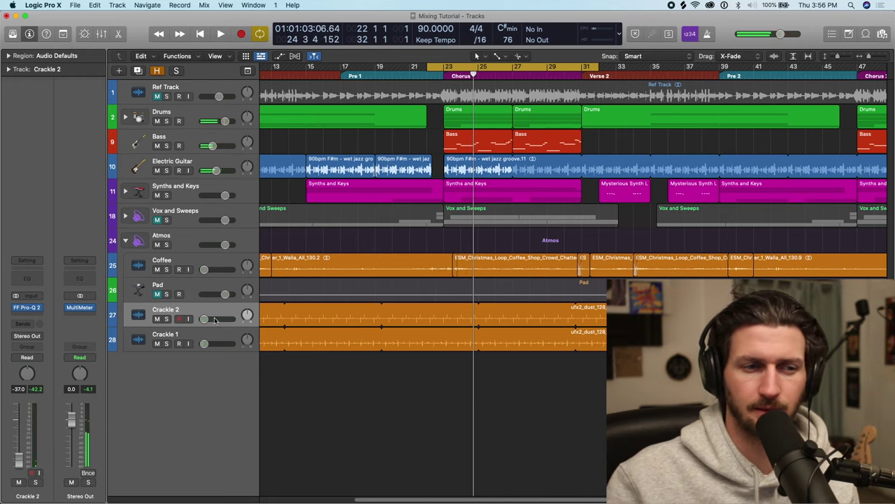
key(z)
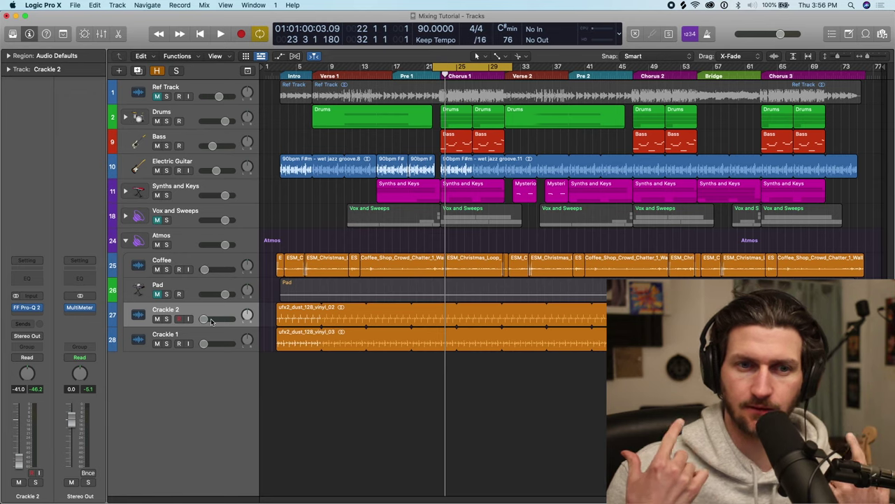
key(super+Right)
key(super+Right)
key(super+Right)
key(super+Right)
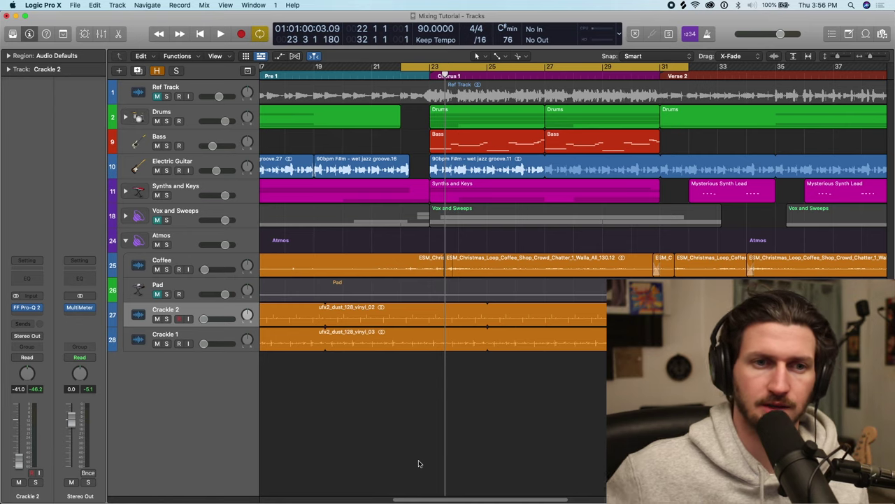
key(super+Up)
key(super+Up)
key(super+Up)
key(super+Down)
key(super+Down)
key(super+Down)
key(super+Down)
key(super+Down)
key(super+Left)
key(super+Left)
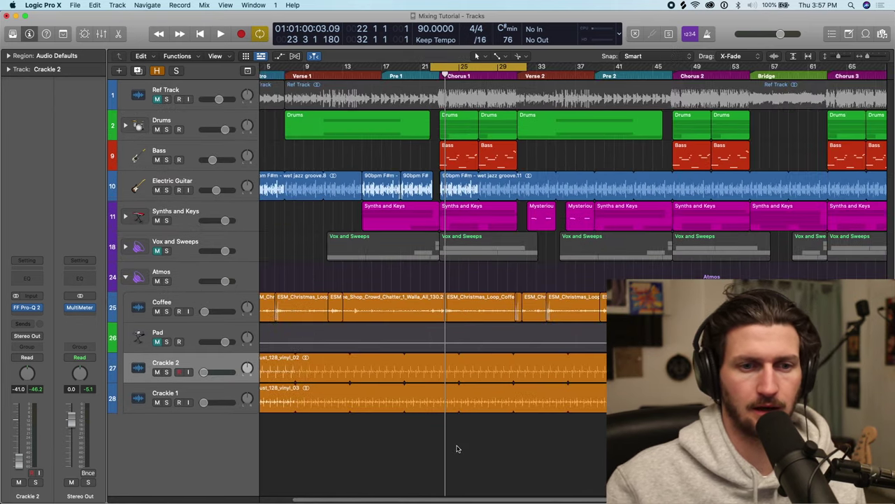
Unmute the Pad track and open its region in the Piano Roll.
click(157, 342)
key(super+Left)
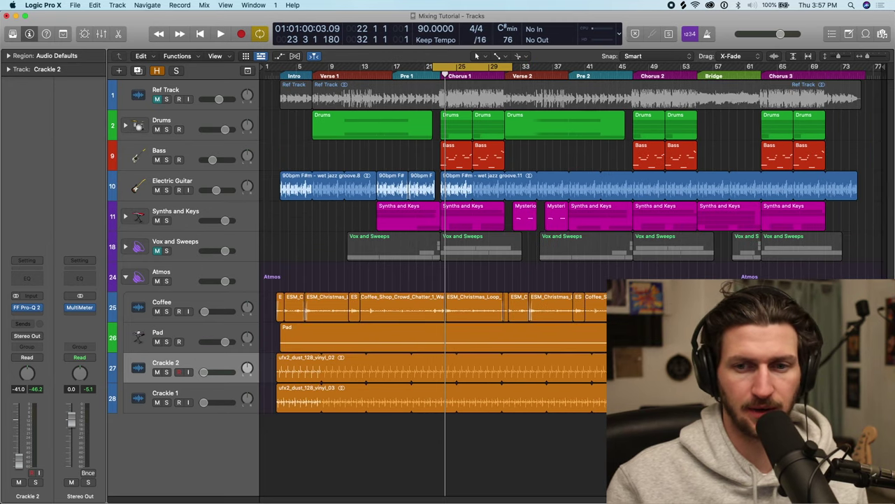
double_click(370, 344)
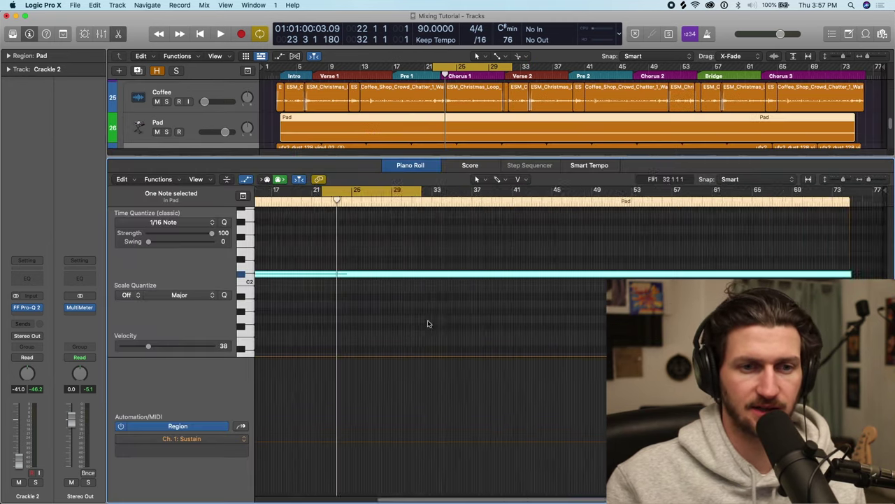
key(Return)
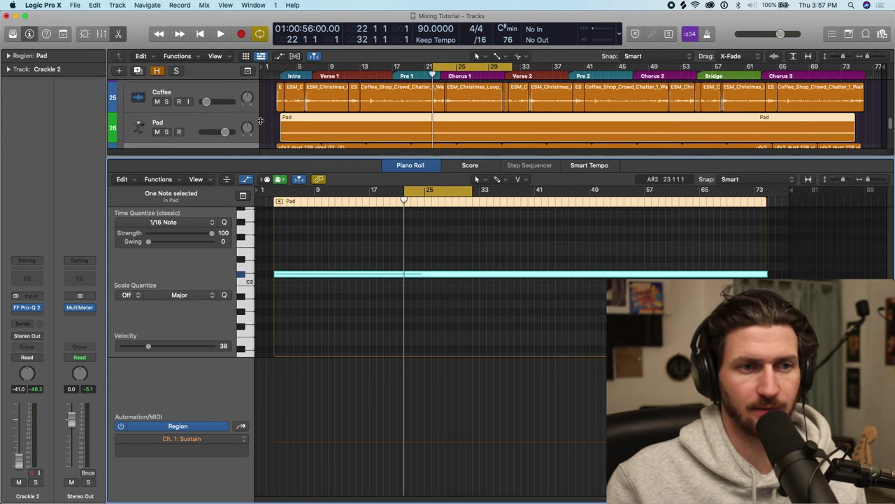
Solo the Pad track and play it from bar 22.
click(167, 132)
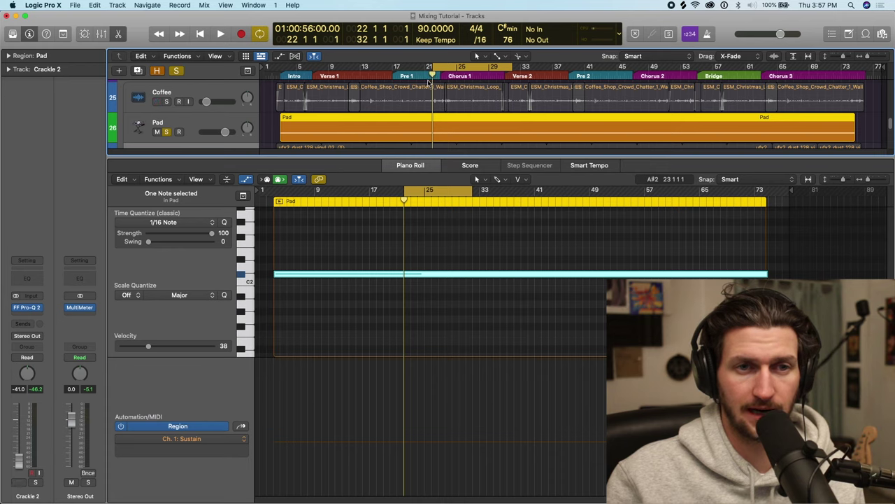
key(space)
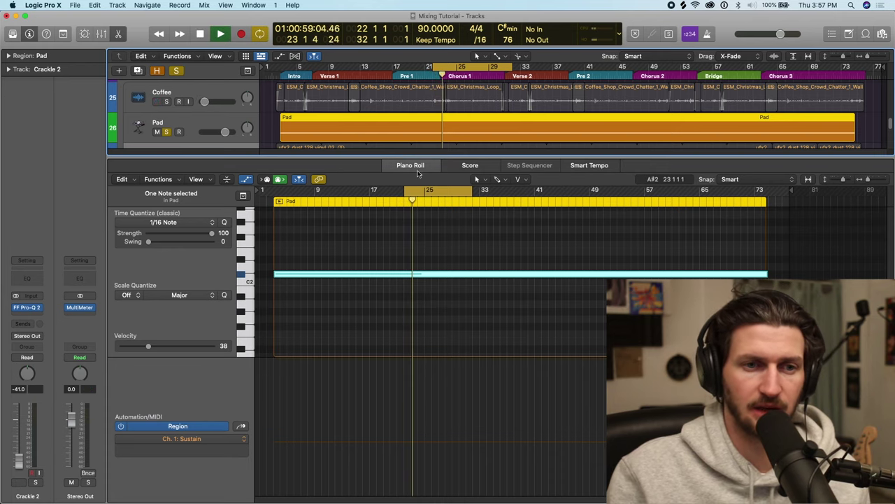
key(space)
Turn off cycle mode and play the soloed Pad from the beginning of its region.
drag(414, 201, 277, 201)
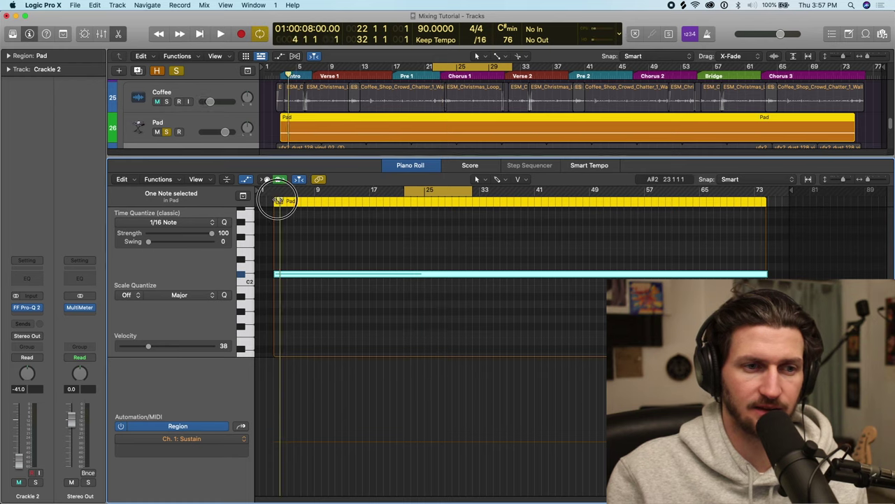
click(403, 190)
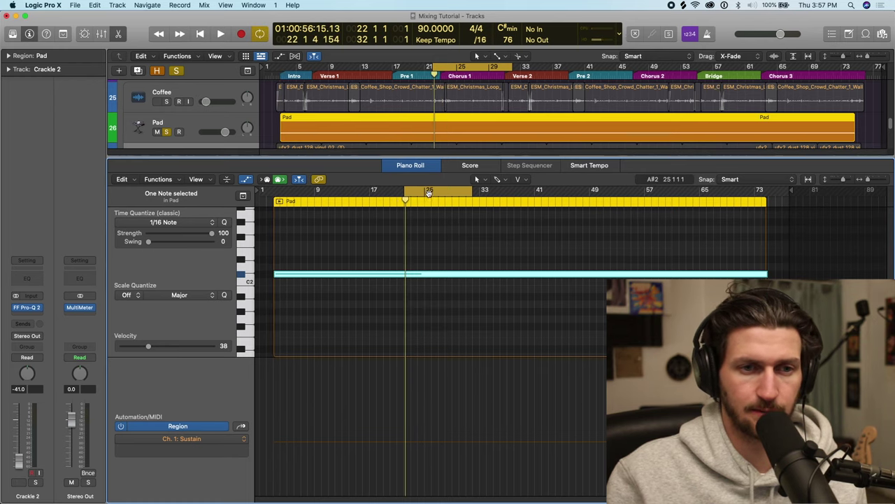
click(428, 191)
drag(404, 201, 277, 201)
key(space)
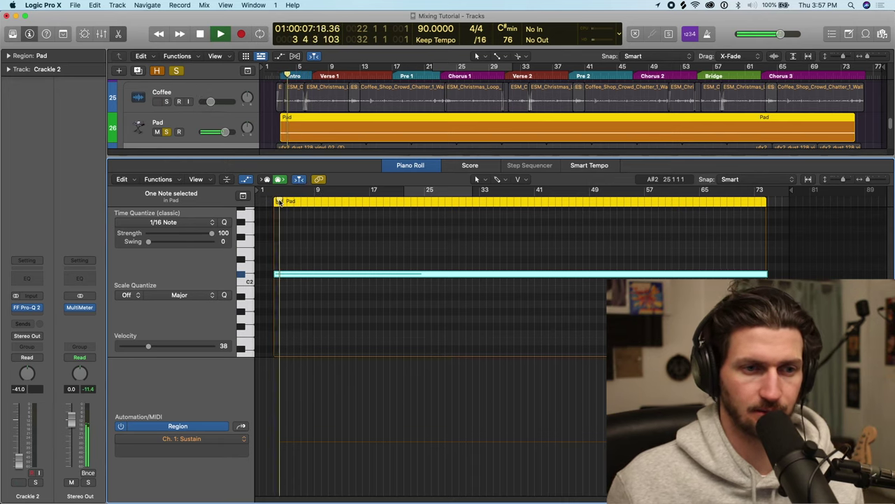
key(space)
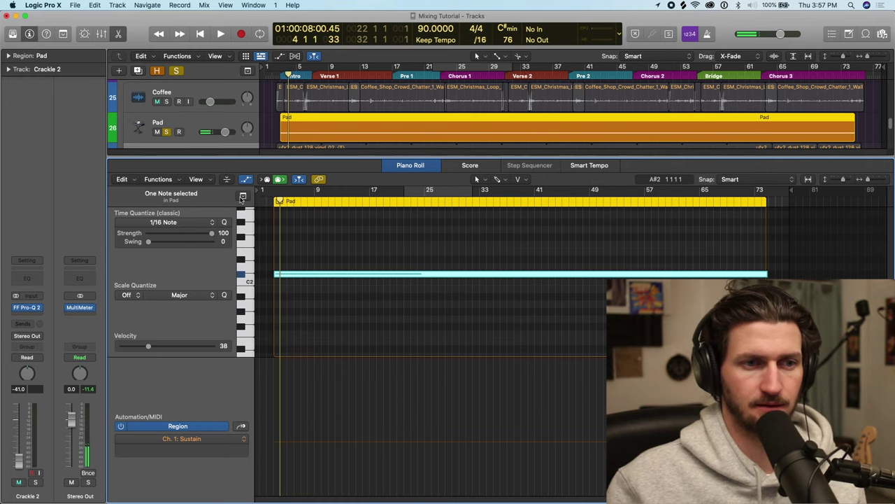
Open the Pad track's Sculpture instrument to check its sound preset, and close it again.
click(229, 126)
click(26, 295)
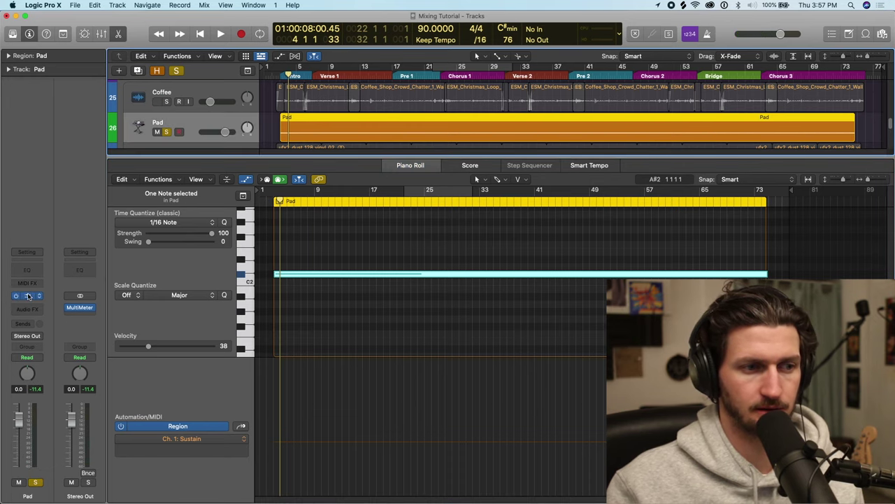
drag(537, 131, 534, 101)
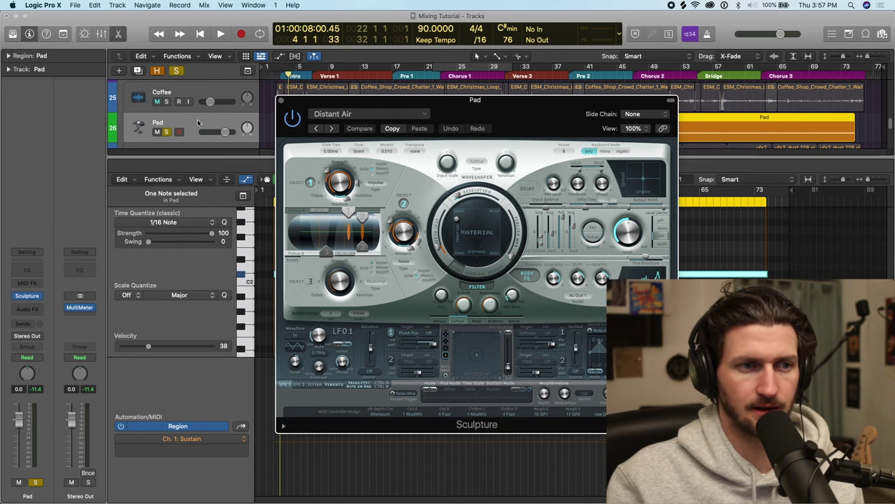
click(281, 100)
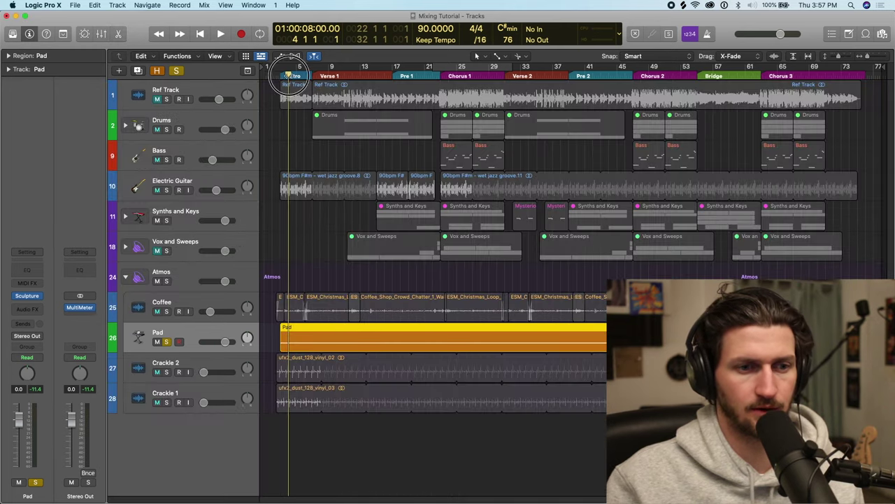
Return the playhead to bar 3, clear the Pad's solo and lower its volume to -39.0 dB in the mix.
drag(288, 76, 280, 80)
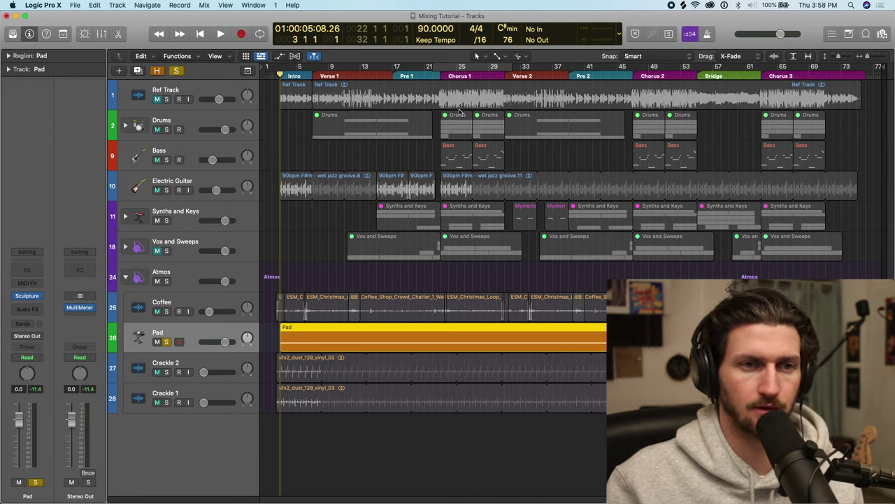
click(178, 71)
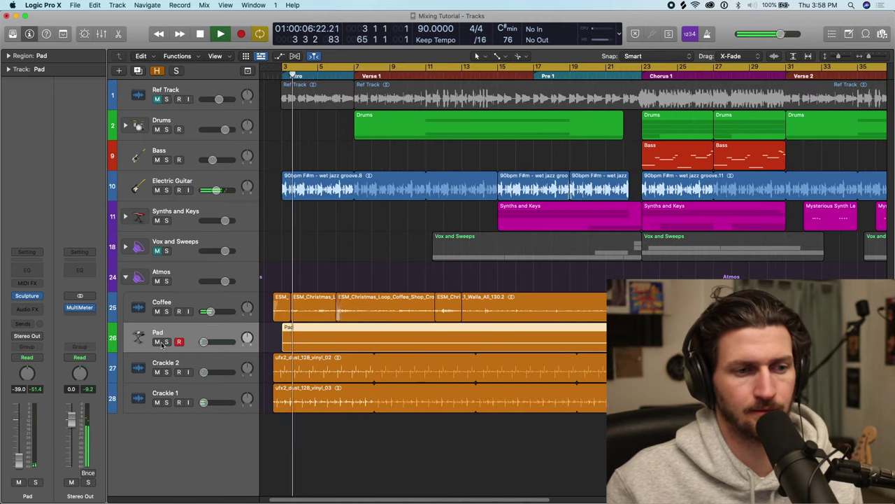
Compare the mix with and without the Pad by toggling its mute, and set the Pad's volume to -37.0 dB.
click(157, 343)
click(157, 343)
click(157, 344)
click(157, 344)
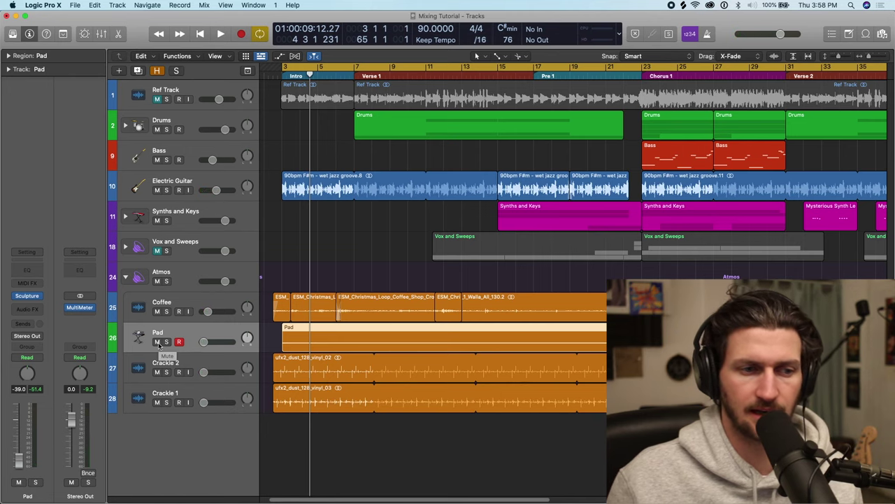
key(space)
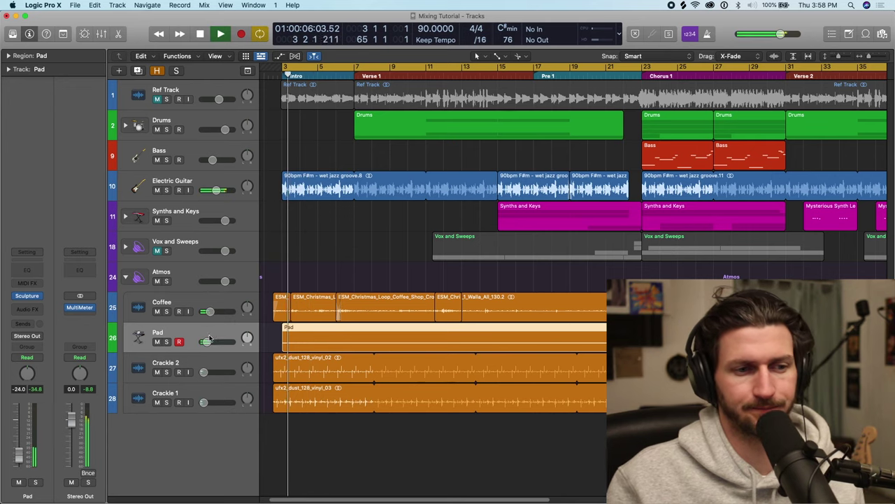
drag(204, 342, 204, 342)
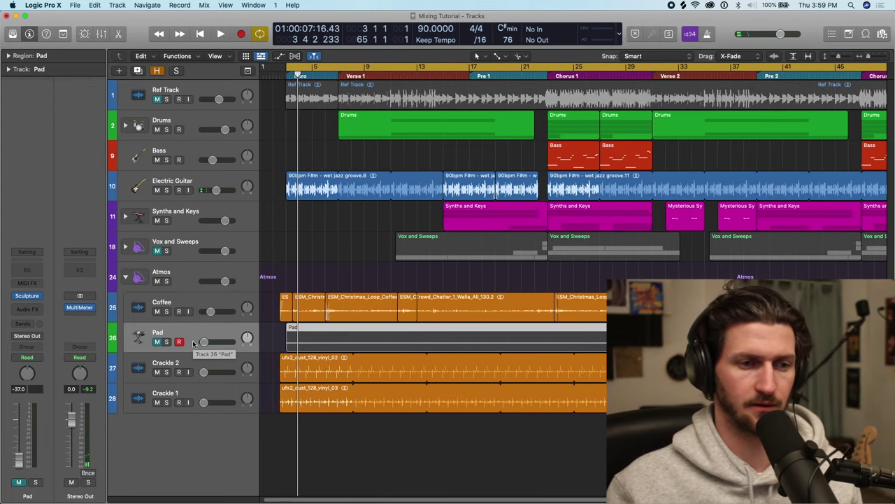
Set the cycle range over Chorus 1, from bar 23 to bar 31.
click(220, 301)
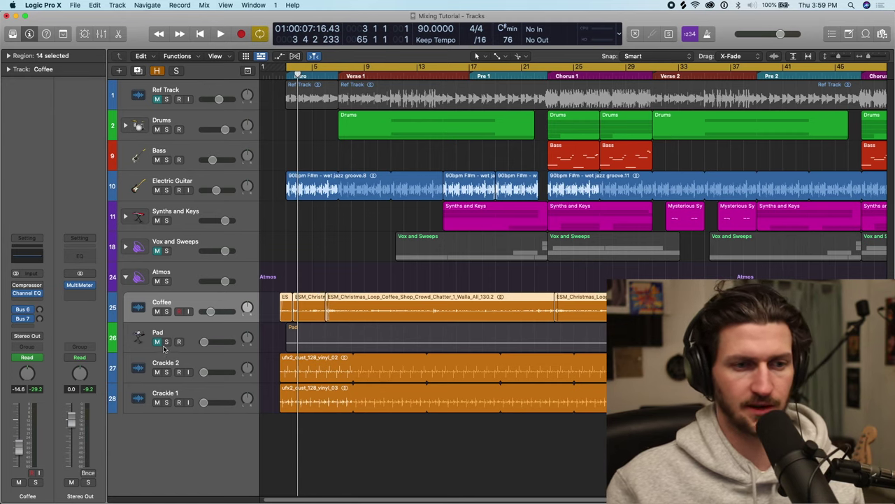
scroll(270, 315, down, 2)
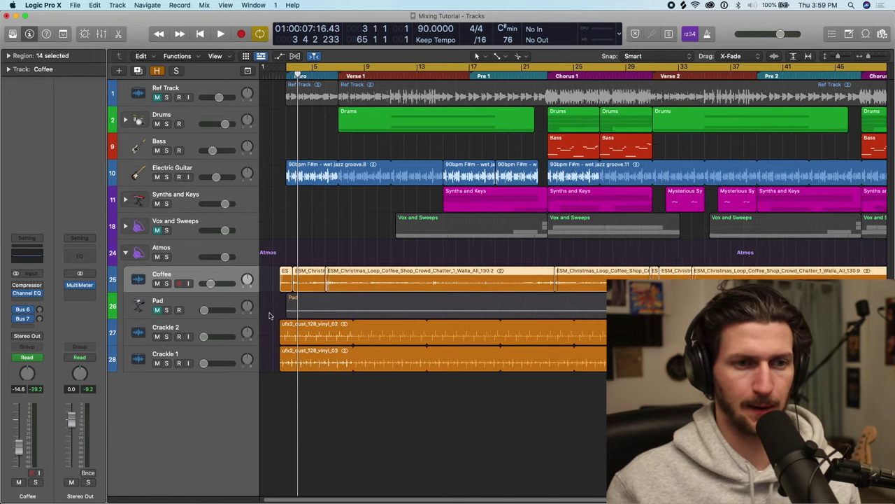
scroll(270, 315, left, 5)
scroll(270, 315, up, 3)
click(442, 67)
drag(442, 67, 504, 67)
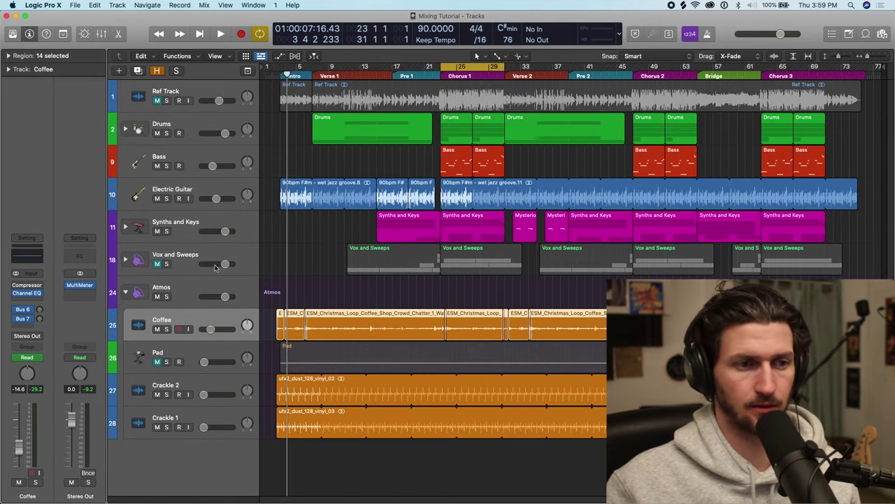
Collapse the Atmos stack, move the Vox and Sweeps stack below it and expand Vox and Sweeps.
click(126, 295)
drag(199, 257, 206, 274)
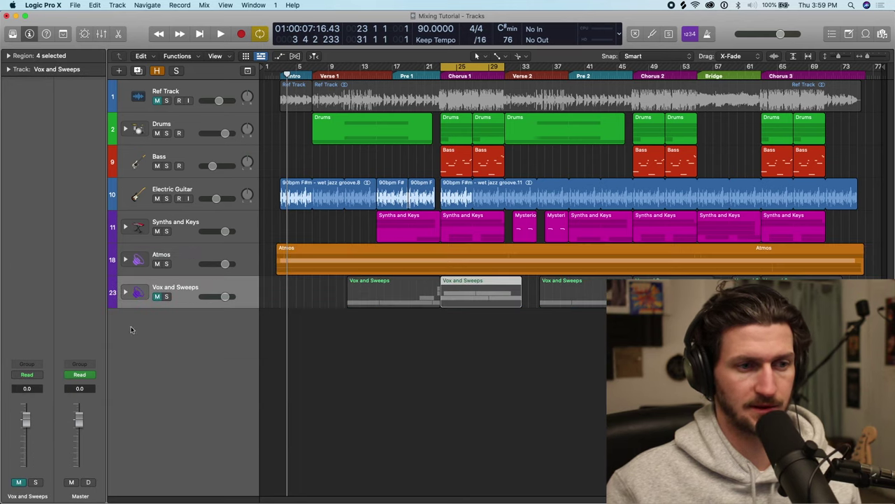
click(126, 294)
scroll(194, 356, down, 1)
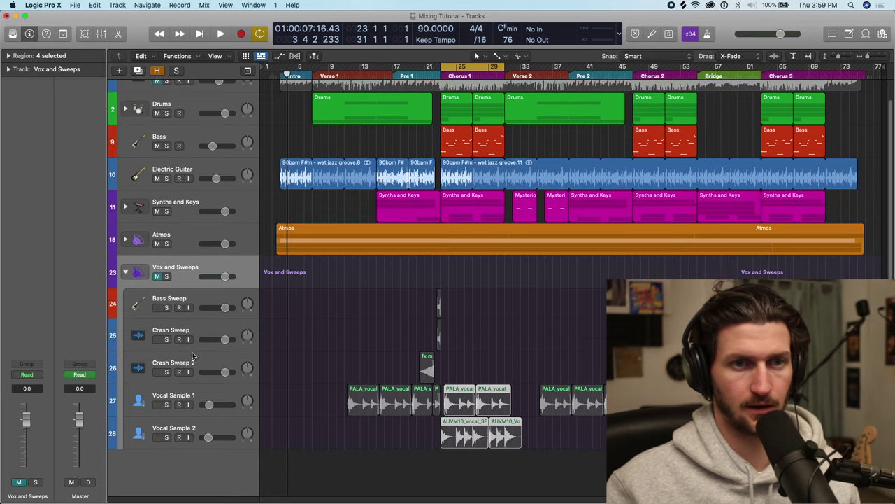
Extend the cycle start back to 22 3 3 and solo the Bass Sweep track.
scroll(371, 157, up, 3)
scroll(425, 109, up, 3)
drag(443, 67, 422, 67)
click(166, 308)
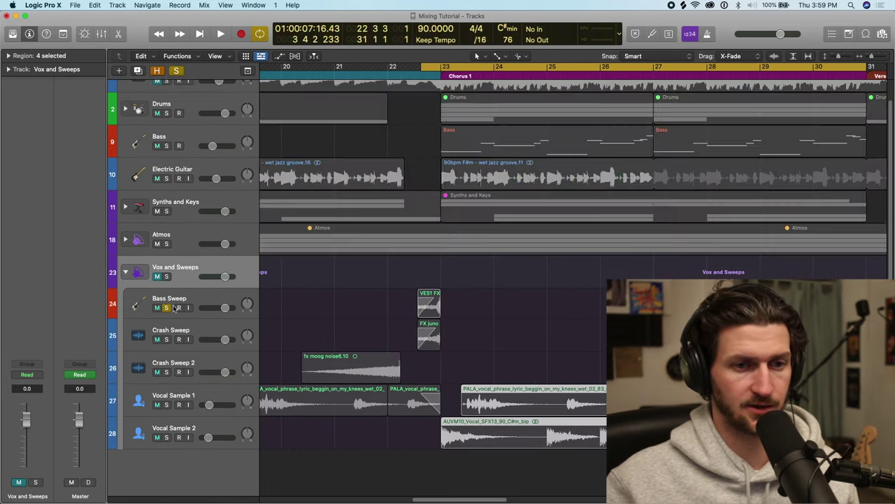
Unmute the Vox and Sweeps stack, play the soloed Bass Sweep and lower its volume to -9.2 dB.
key(super+Right)
key(super+Right)
key(super+Right)
key(super+Right)
click(158, 276)
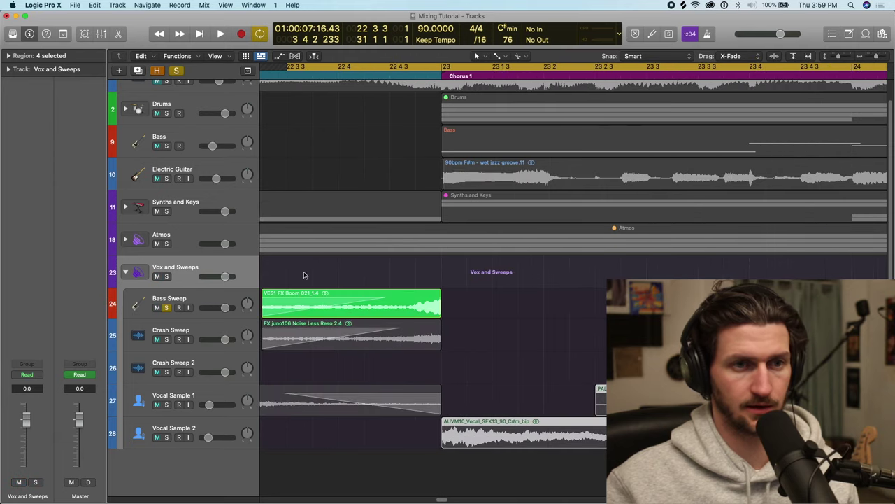
key(space)
key(space)
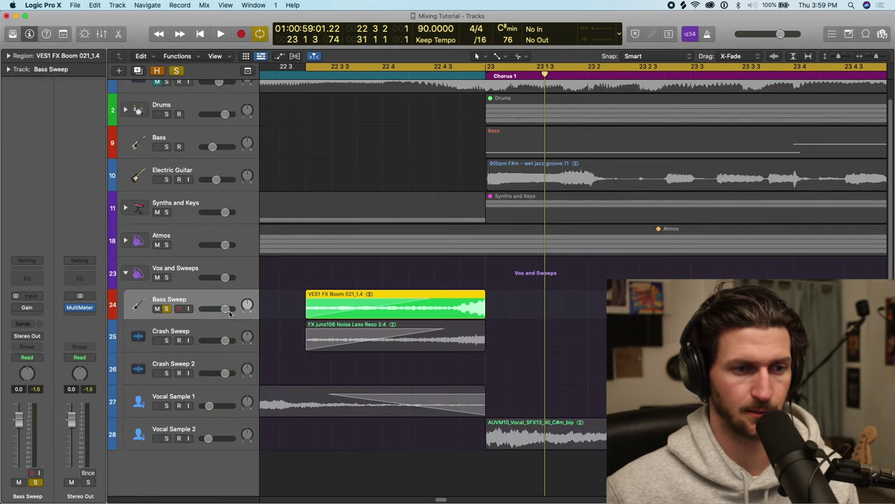
drag(229, 314, 200, 309)
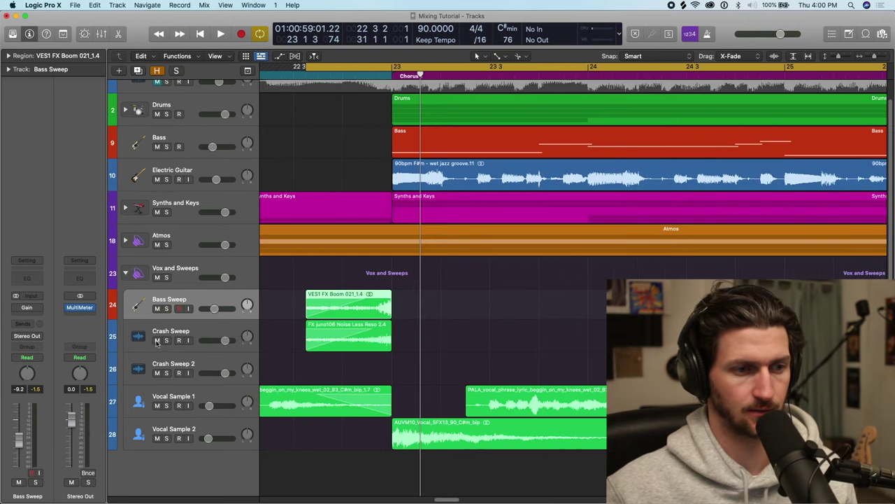
Mute both Crash Sweeps and both Vocal Samples, and solo Bass Sweep together with Drums, Bass, Electric Guitar, Synths and Keys, and Atmos.
drag(157, 341, 152, 448)
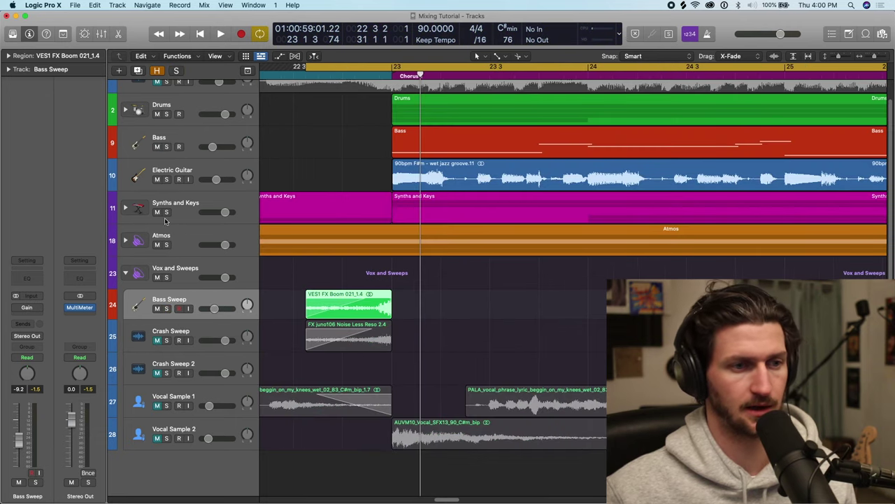
scroll(176, 215, up, 1)
drag(167, 265, 168, 165)
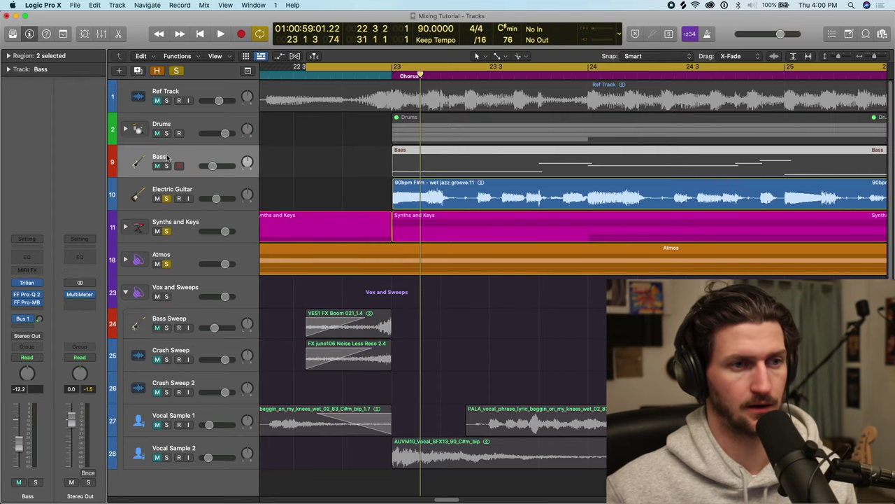
click(167, 133)
click(167, 166)
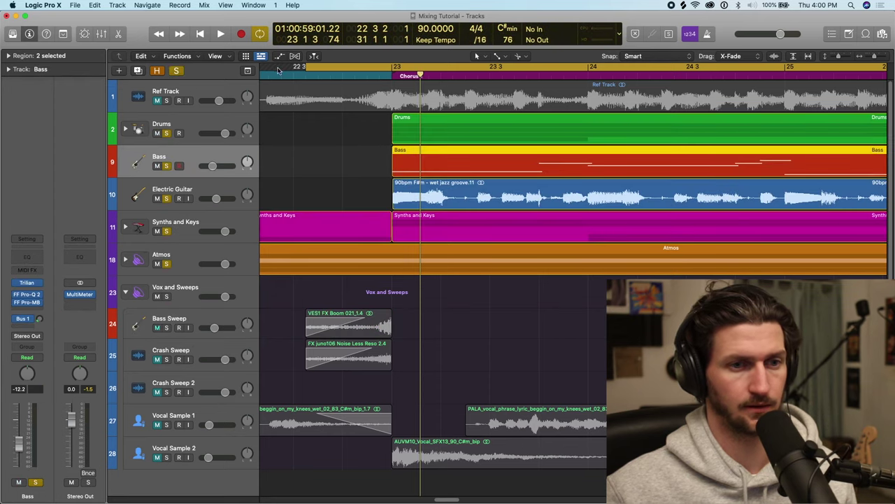
click(167, 328)
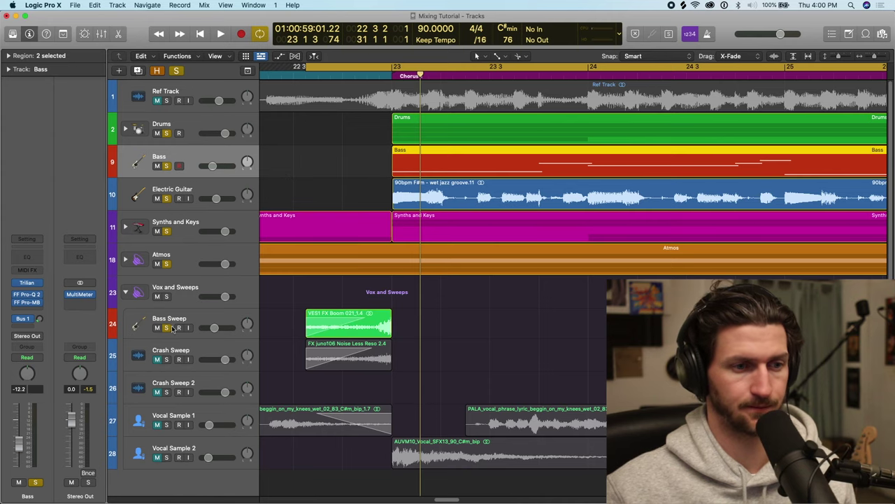
Start the cycle at 22 3 1 and lower Bass Sweep to about -14.8 dB while playing the transition into Chorus 1.
key(space)
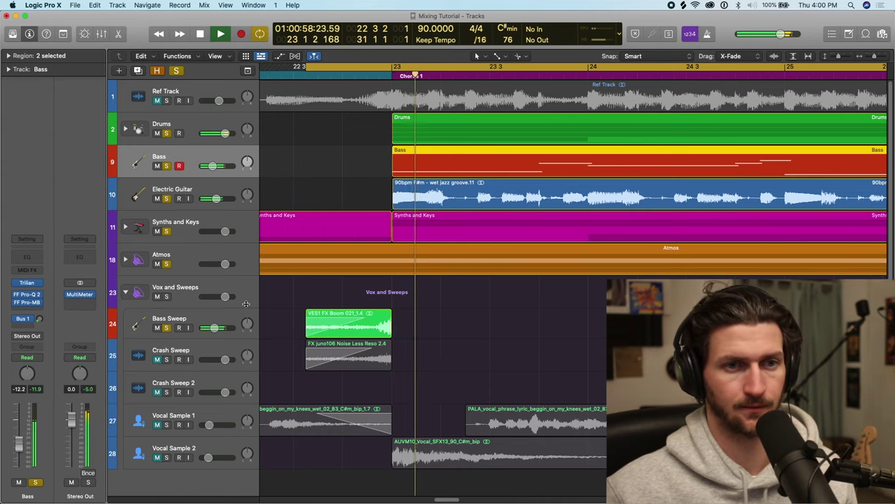
key(super+Left)
key(space)
drag(369, 68, 364, 69)
key(space)
click(214, 327)
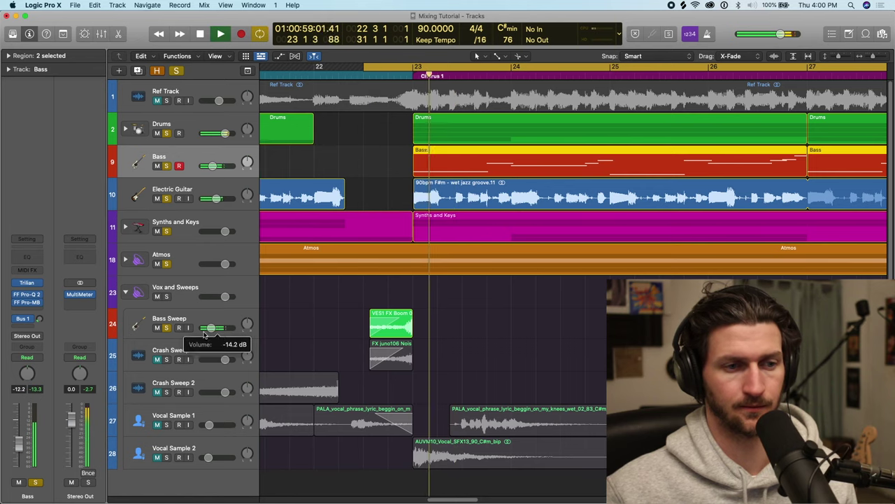
drag(217, 328, 212, 328)
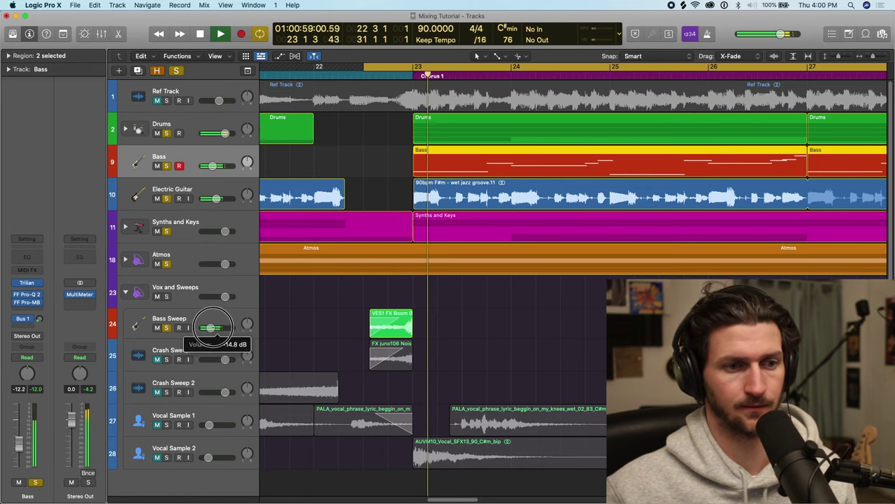
Extend the cycle start back to 21 4 2 and fine-tune the Bass Sweep volume while playing the longer lead-in.
key(space)
drag(362, 74, 297, 75)
key(space)
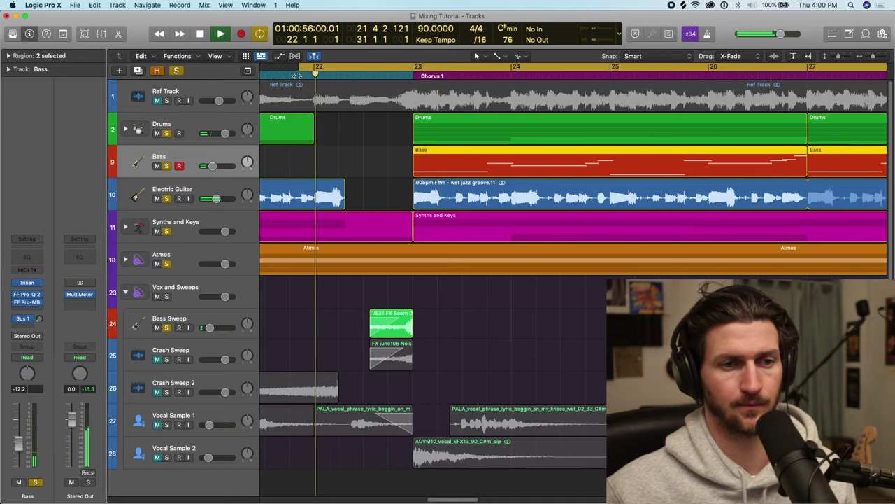
click(211, 328)
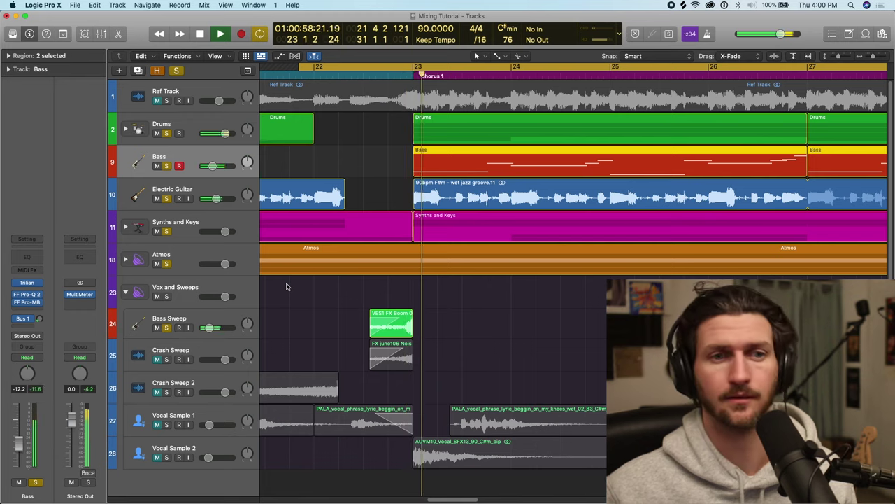
Add Crash Sweep to the soloed tracks and lower its volume to -18.0 dB while playing into the chorus.
click(195, 353)
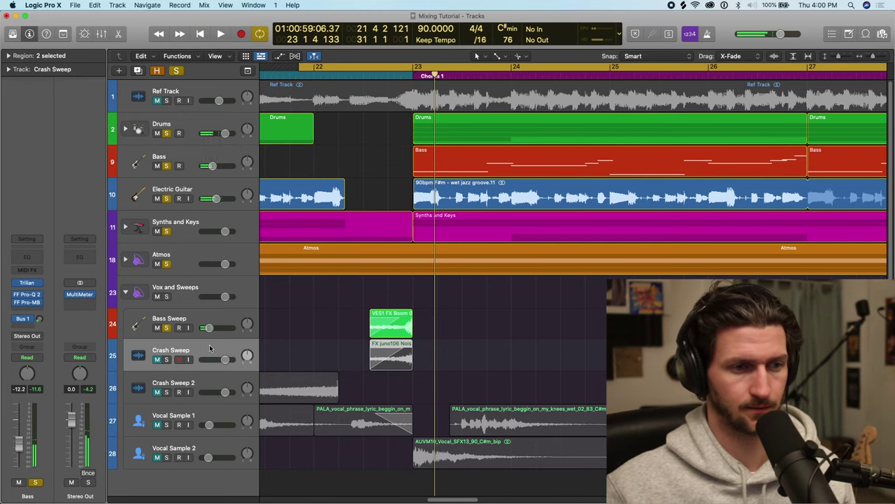
click(166, 360)
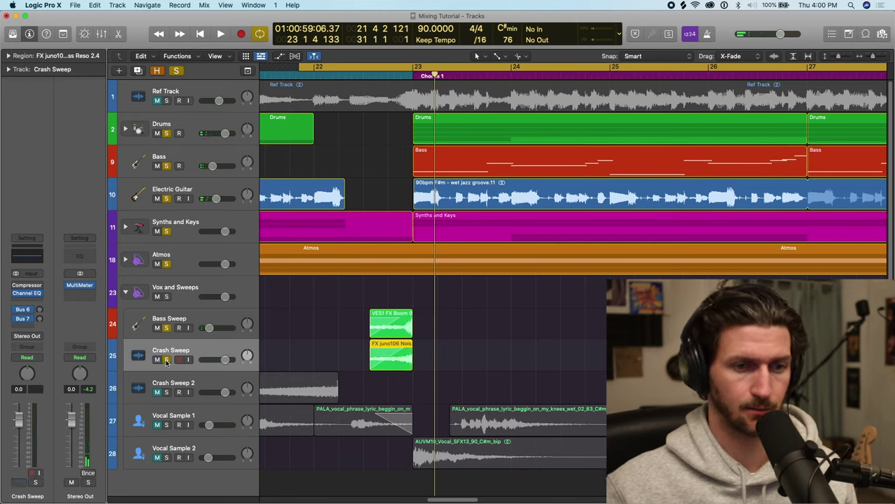
key(space)
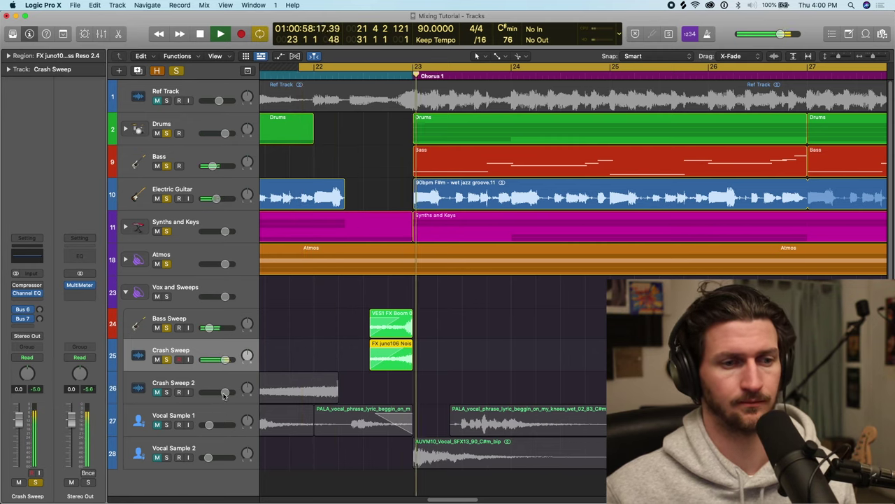
key(space)
click(222, 359)
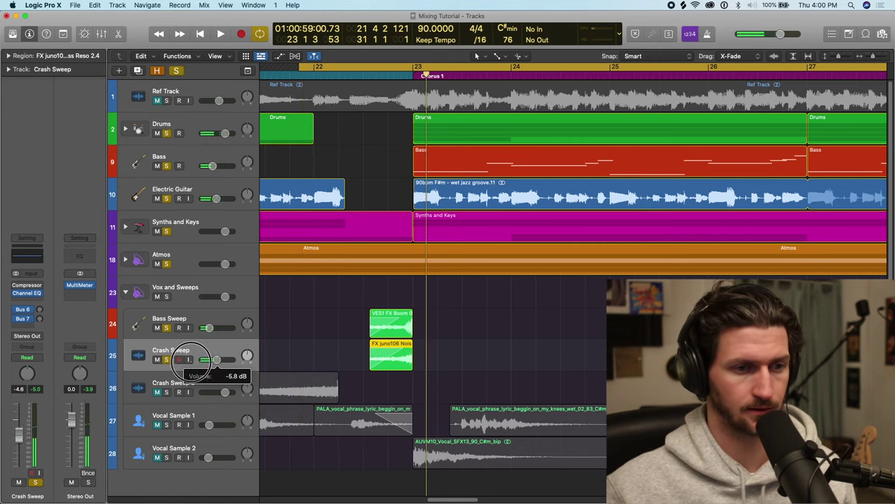
key(space)
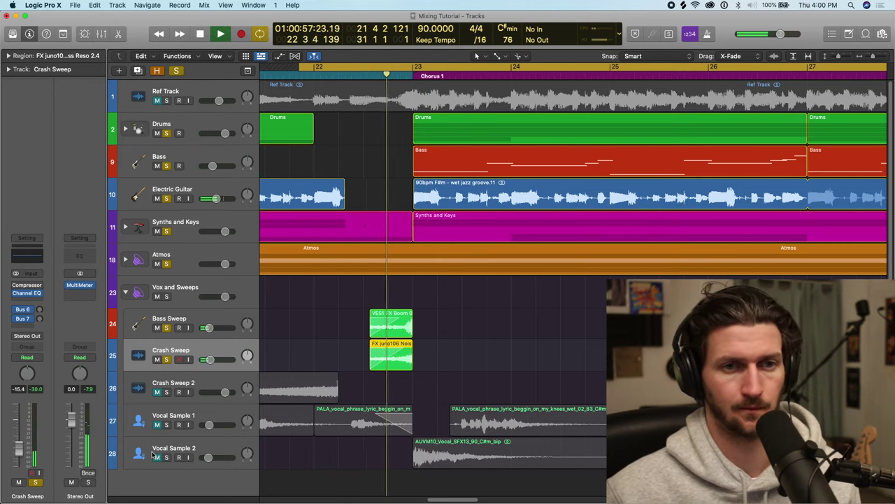
drag(210, 359, 208, 359)
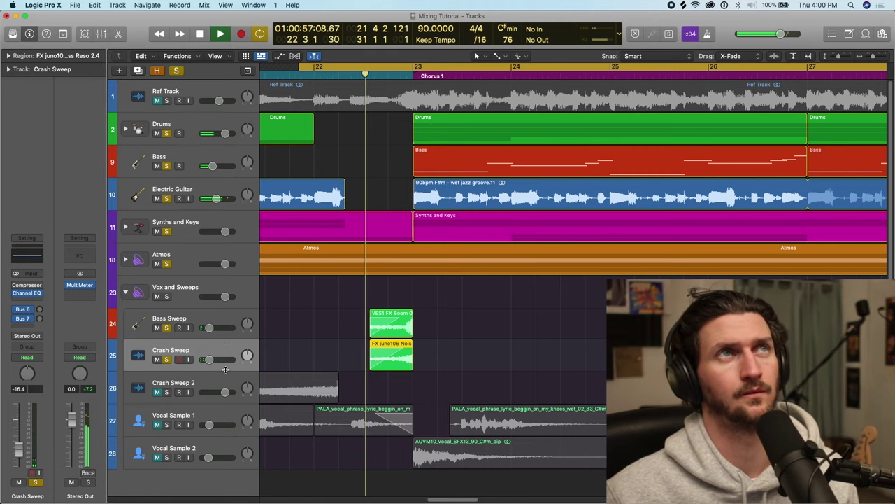
drag(215, 363, 206, 362)
key(space)
Clear the solos from Drums through Atmos, cycle the two sweeps from 22 3 2 to mid-bar 23, and set Crash Sweep to -18.5 dB.
drag(167, 134, 165, 256)
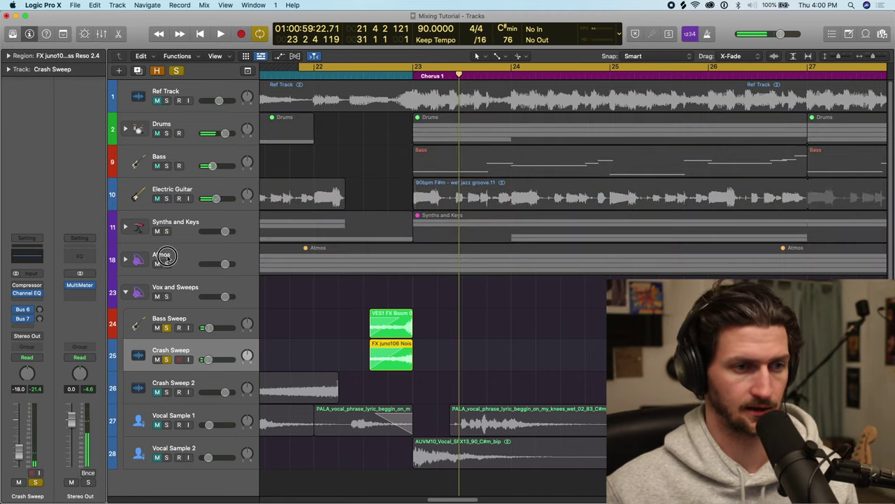
key(space)
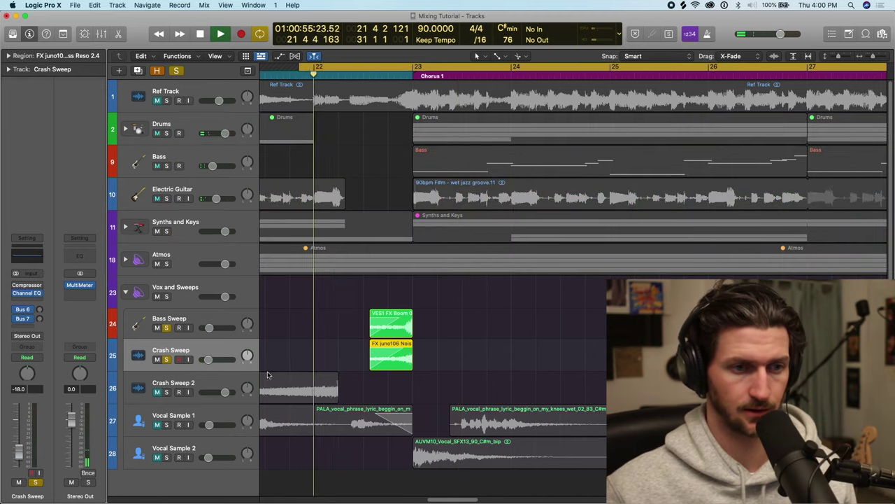
drag(372, 68, 467, 70)
key(space)
key(space)
drag(207, 359, 206, 360)
Toggle Crash Sweep's solo to compare it with Bass Sweep, and lower Crash Sweep to -24.5 dB.
click(166, 359)
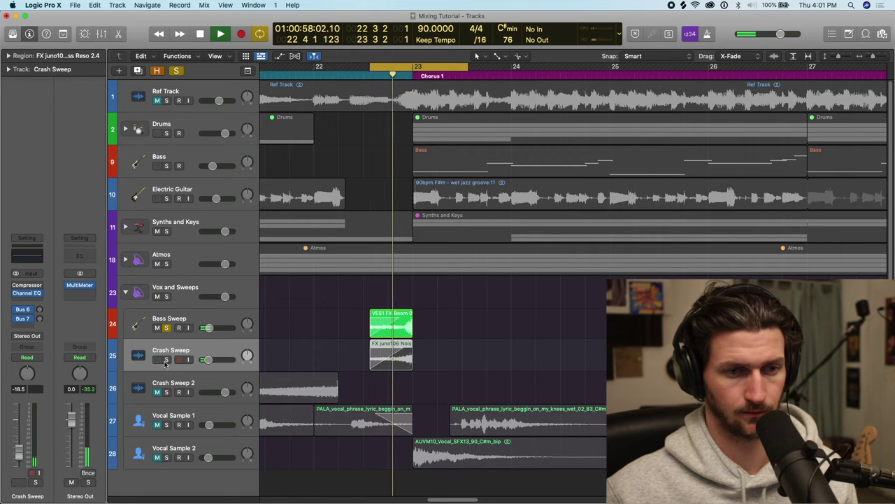
click(166, 359)
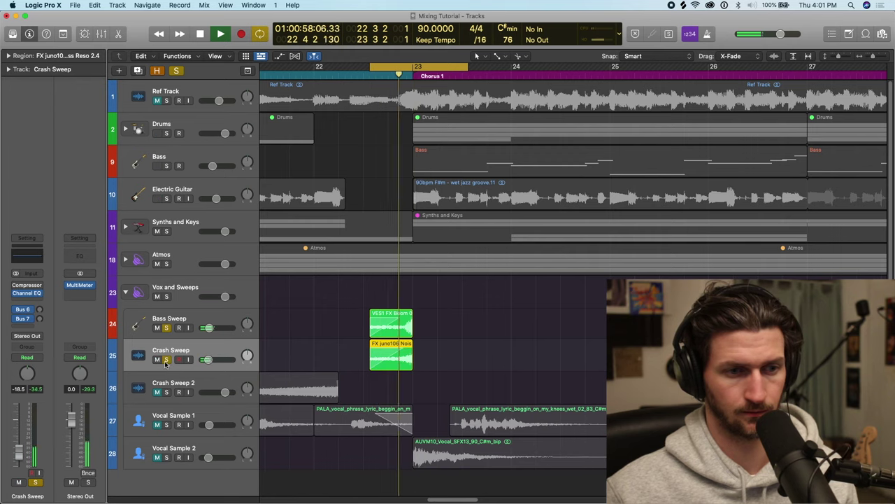
drag(208, 360, 207, 360)
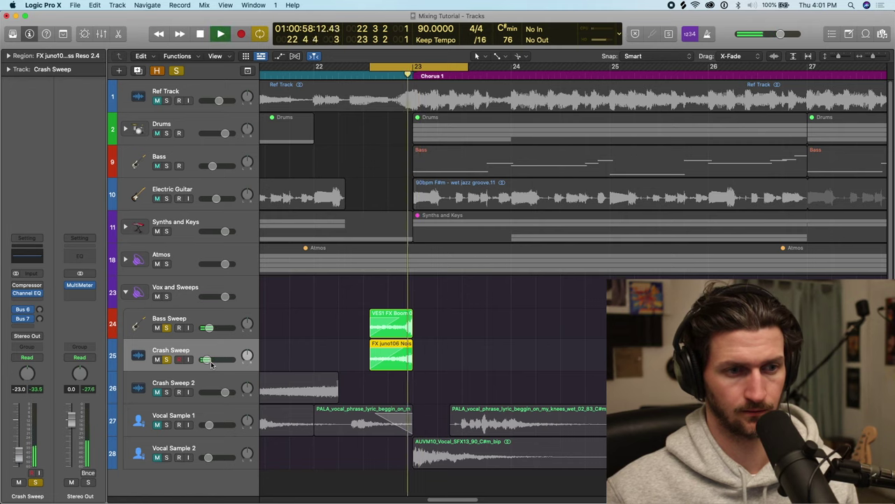
drag(212, 363, 207, 360)
Solo Drums through Atmos again, turn off cycle mode and play the sweeps in the mix from mid-bar 22.
click(169, 199)
drag(169, 199, 168, 259)
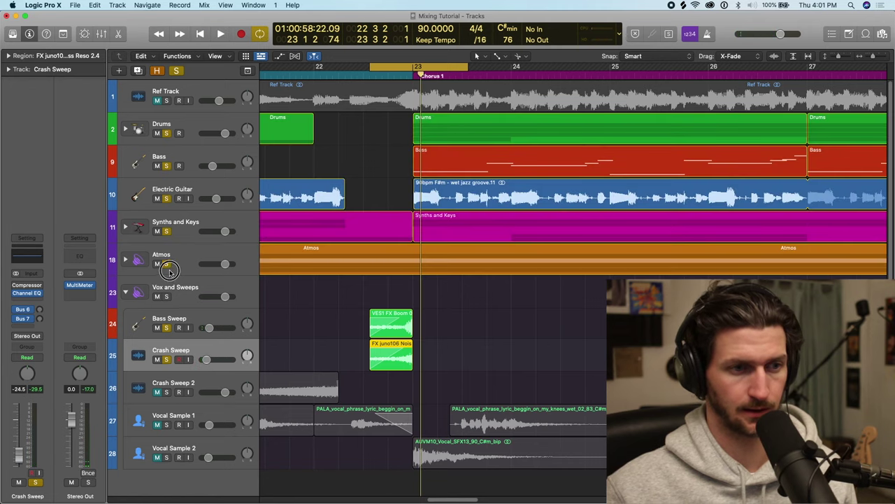
key(space)
click(420, 66)
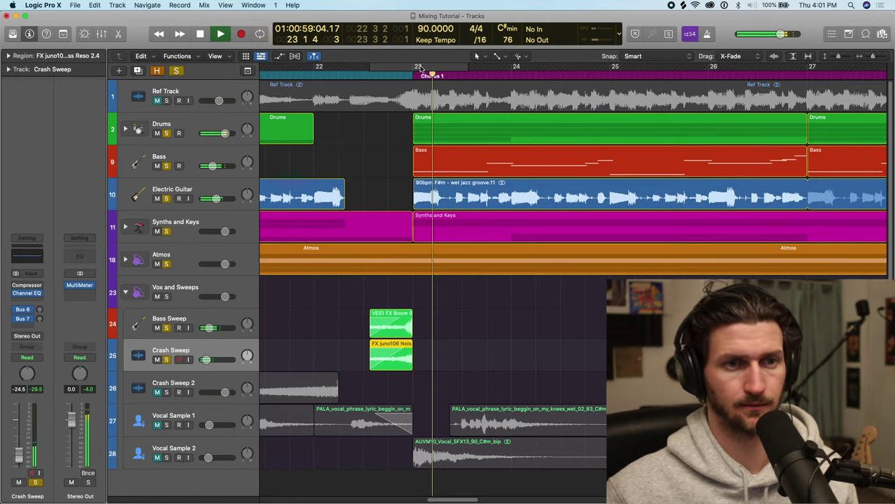
click(364, 72)
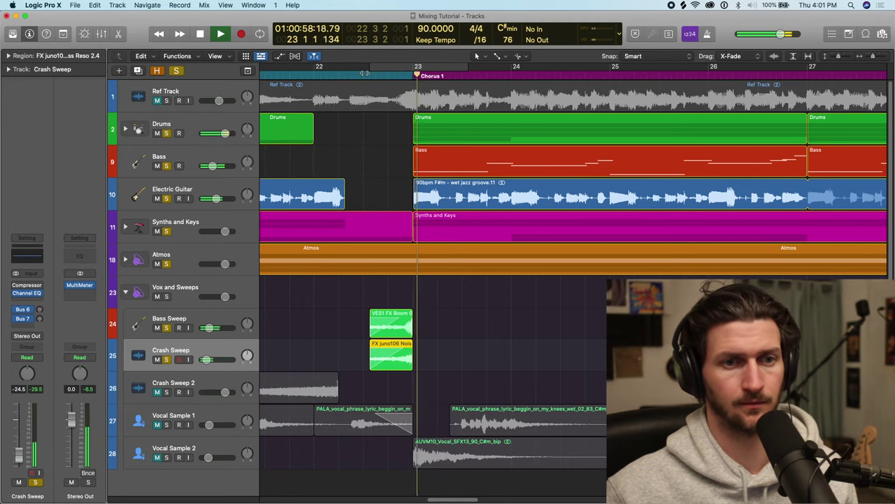
Stop playback, cycle from 20 2 2 to bar 31, and solo only Crash Sweep 2 with its mute off.
key(space)
scroll(303, 400, down, 1)
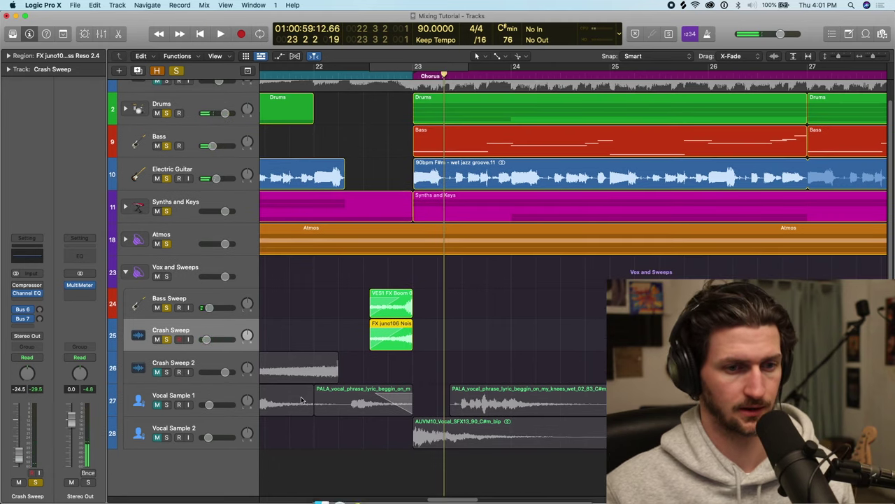
drag(481, 67, 488, 69)
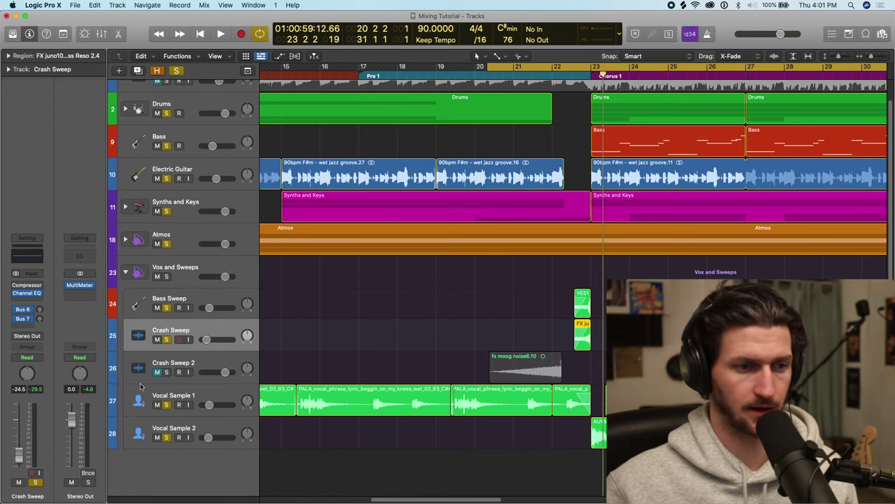
click(166, 372)
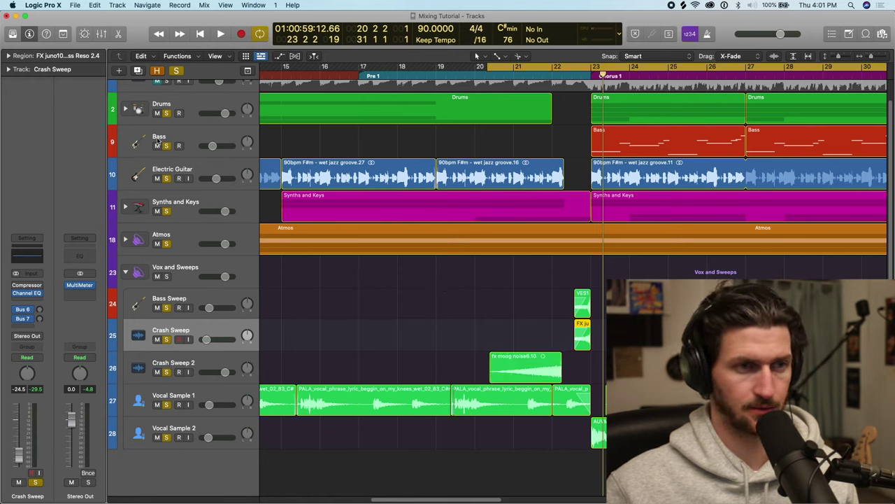
click(166, 372)
click(157, 371)
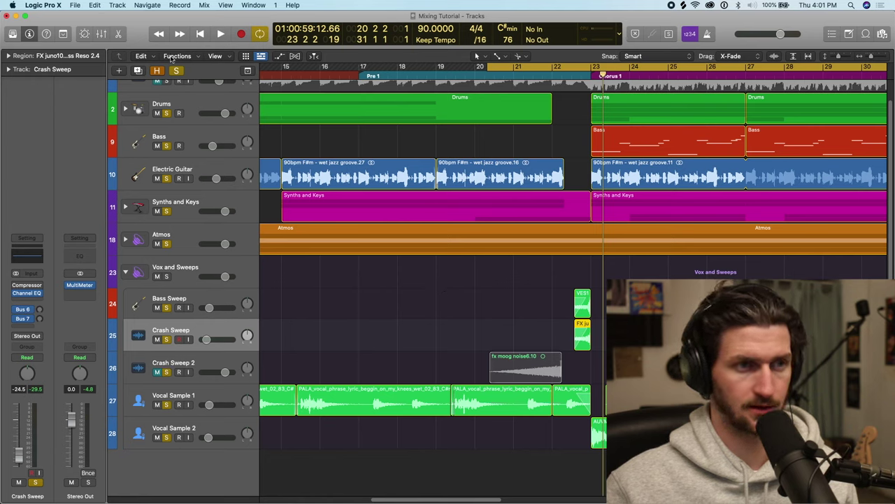
click(166, 372)
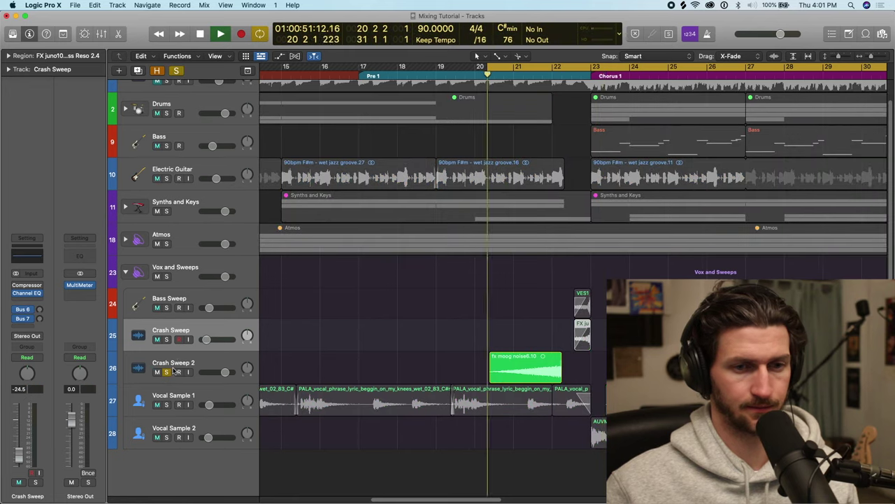
Play the soloed Crash Sweep 2 and lower its volume to -15.6 dB while listening through its build before Chorus 1.
key(space)
drag(218, 378, 174, 377)
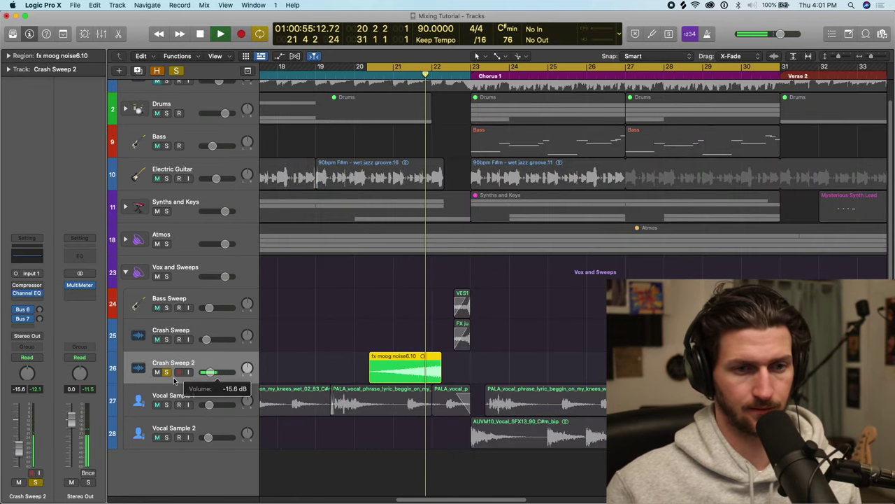
key(super+Right)
key(super+Right)
key(super+Right)
key(super+Right)
key(super+Right)
key(super+Left)
key(super+Left)
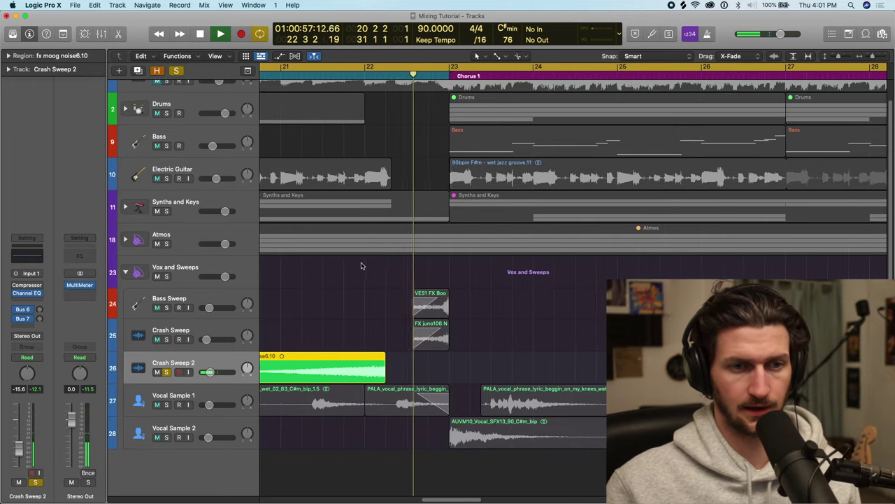
scroll(375, 260, left, 5)
key(space)
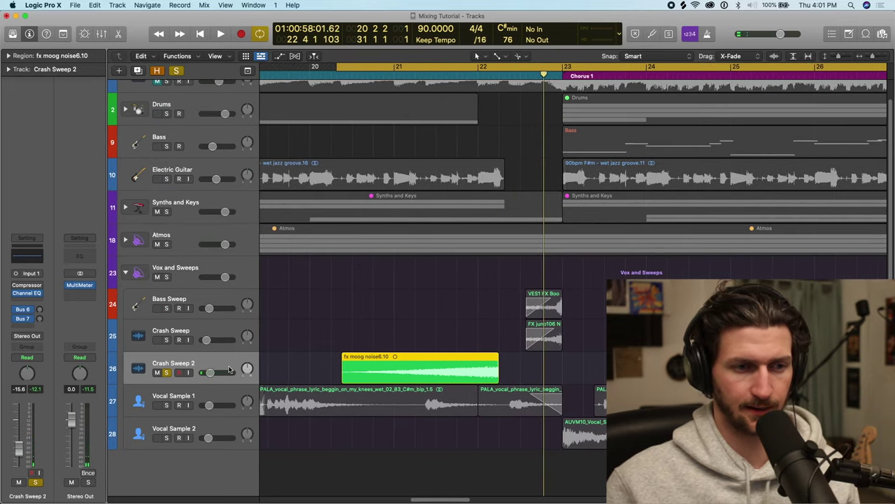
Lower Crash Sweep 2 to -28.0 dB, clear the solos and unmute it, and reduce it to -41.0 dB while the full mix plays.
drag(210, 372, 209, 373)
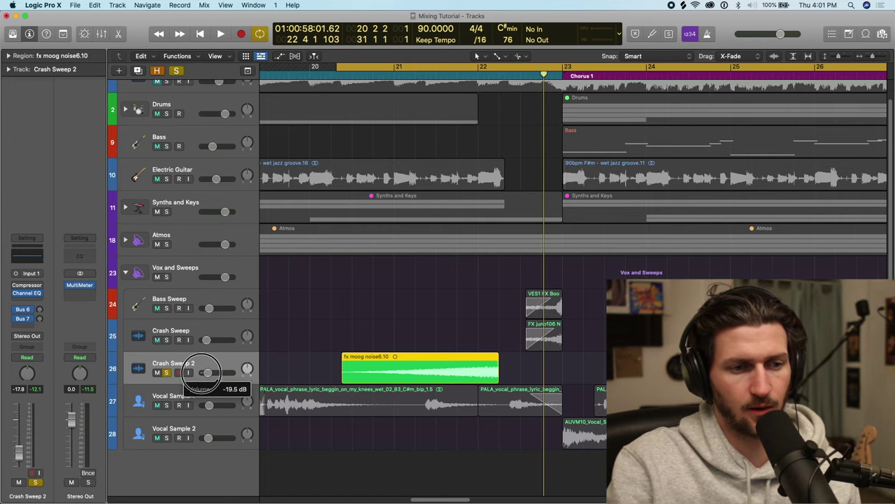
drag(208, 372, 205, 372)
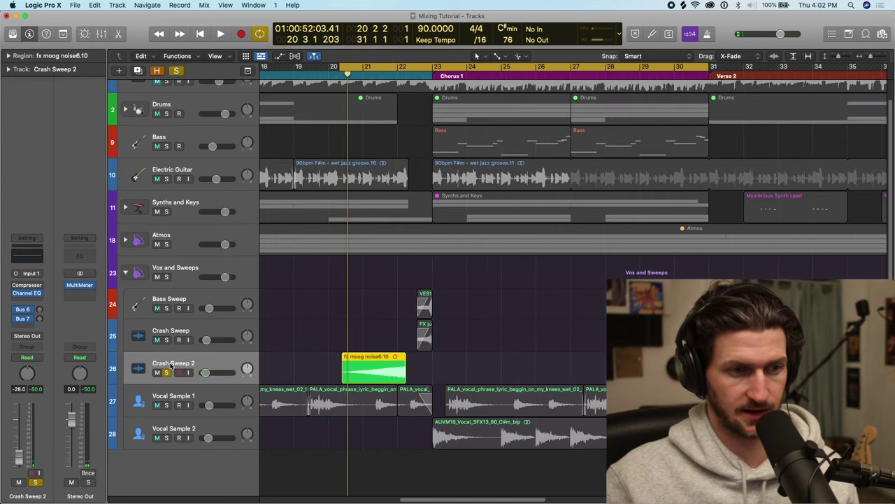
click(166, 372)
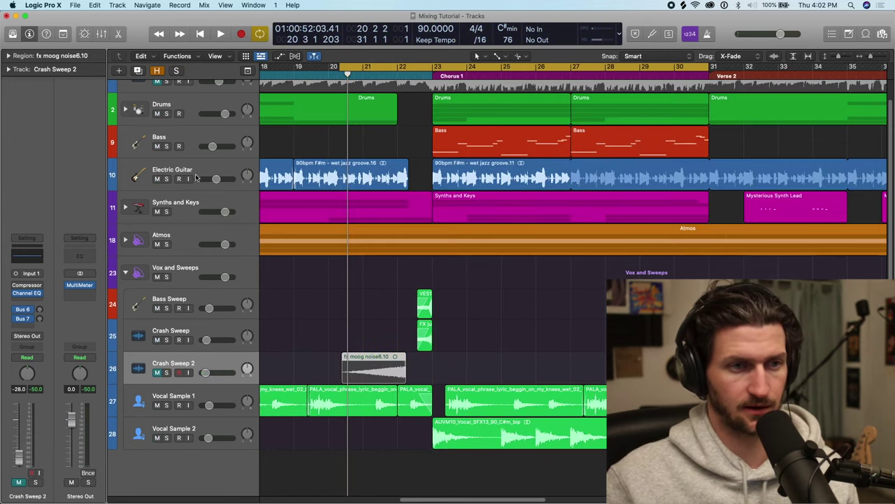
click(157, 372)
key(space)
drag(206, 372, 203, 372)
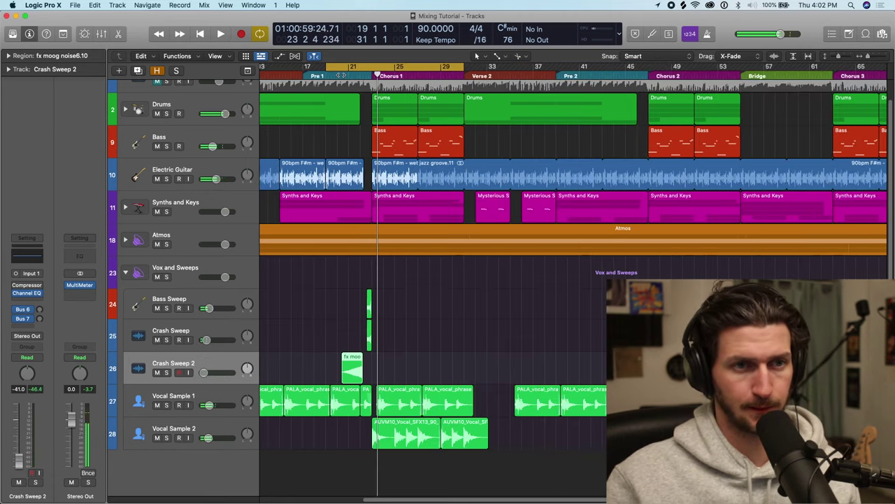
Solo Crash Sweep 2, add a raised send to Bus 2 (Church) on it, and check that send in the mixer.
drag(341, 70, 442, 73)
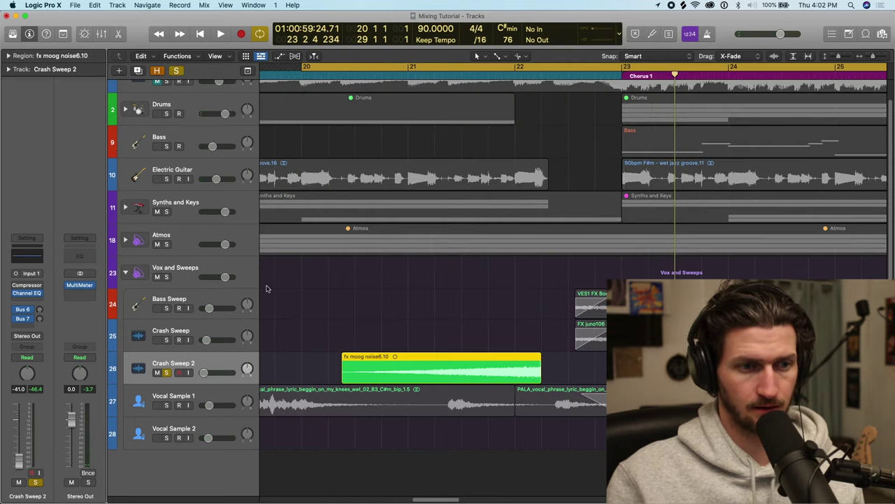
click(26, 327)
mouse_move(42, 337)
click(108, 213)
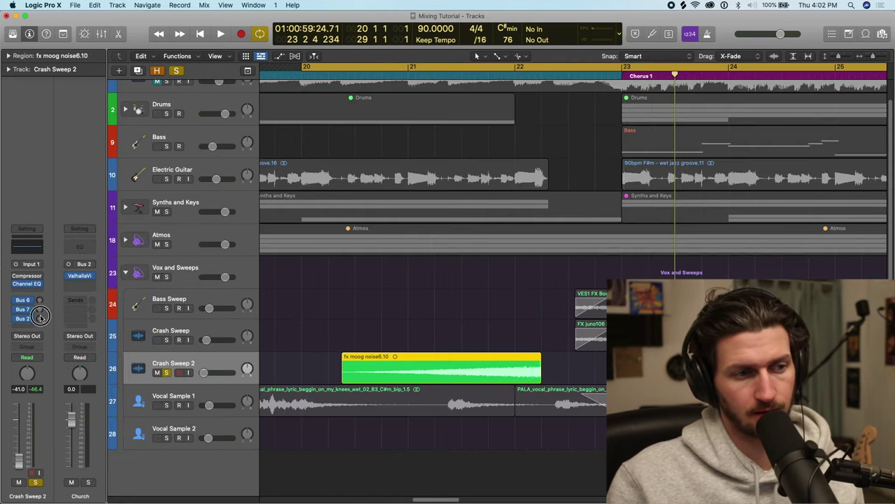
click(337, 67)
click(341, 75)
key(x)
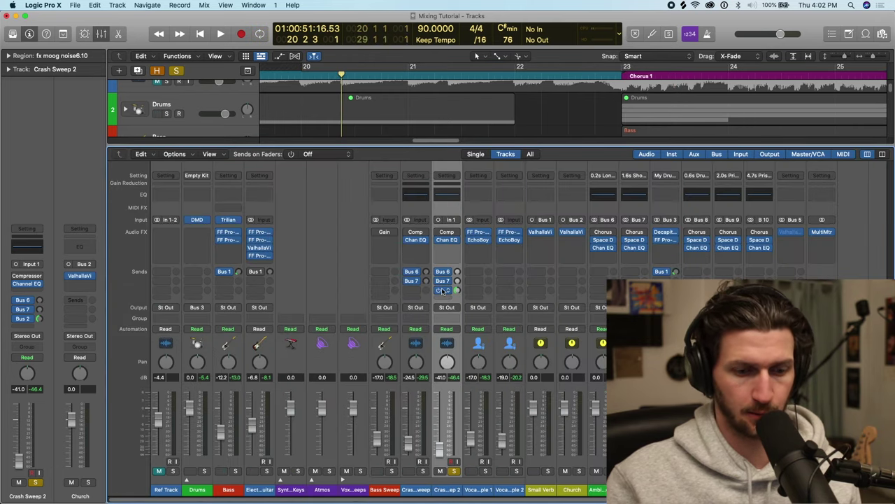
key(x)
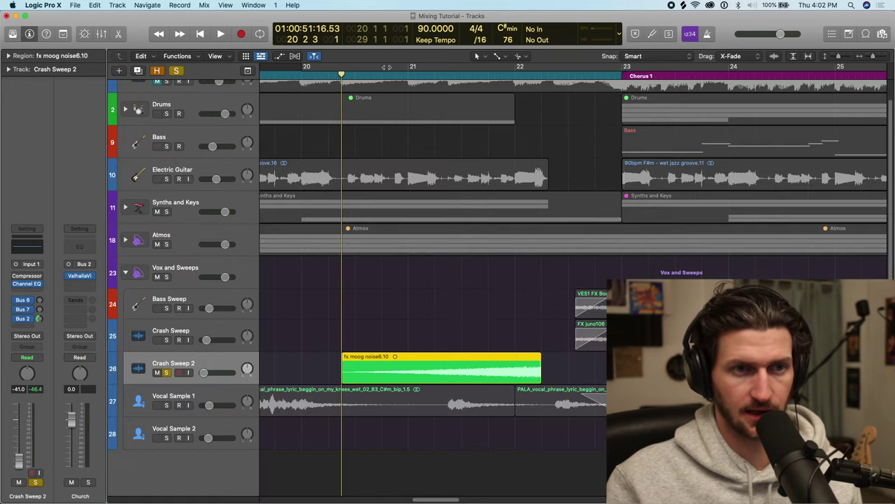
Cycle the Crash Sweep 2 region from 20 2 3 to 22 2 2, play it soloed with the Church send, and turn cycling off.
drag(349, 73, 558, 74)
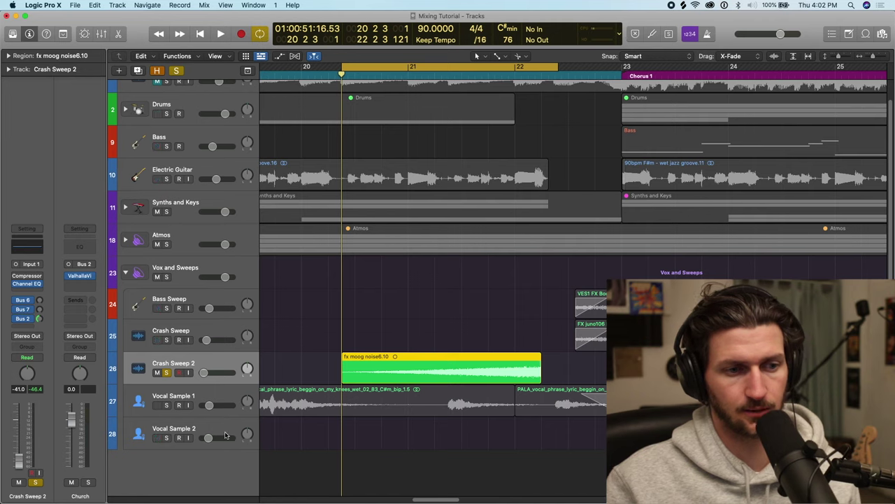
key(space)
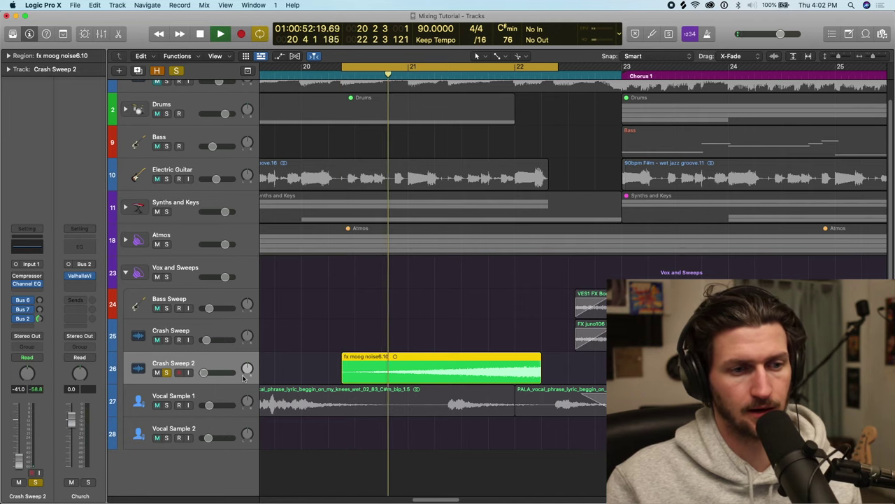
key(c)
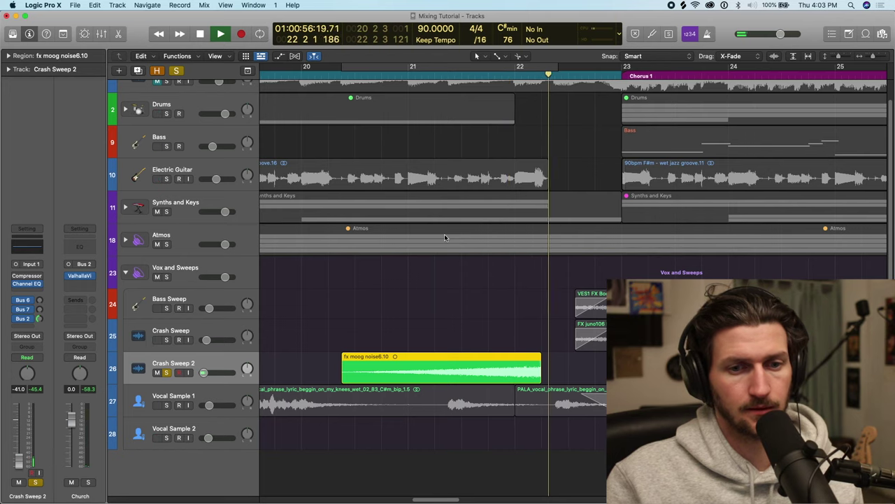
key(space)
Clear all solos and play the full mix from 20 2 3 into Chorus 1 to judge Crash Sweep 2.
click(342, 76)
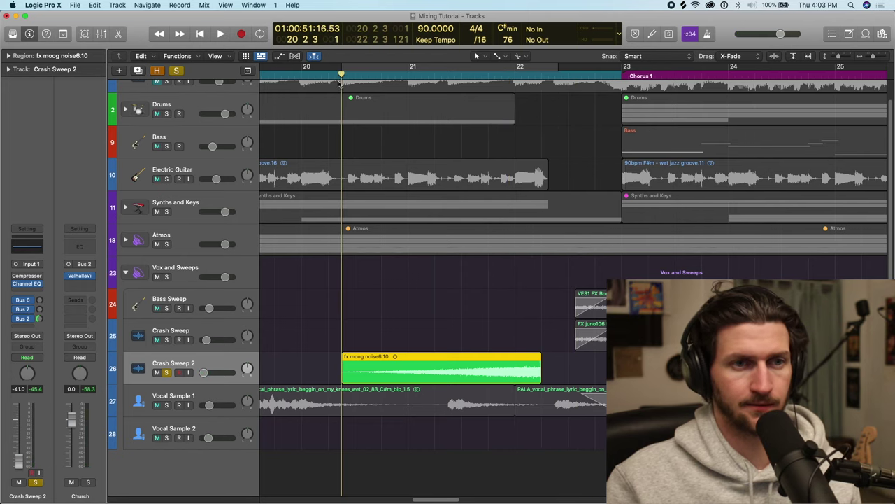
click(180, 70)
key(super+Left)
key(super+Left)
key(space)
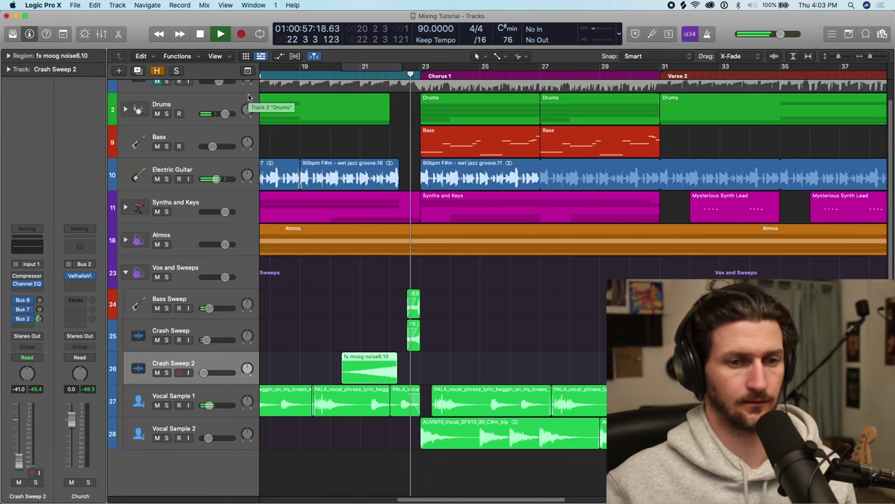
key(super+Left)
key(super+Left)
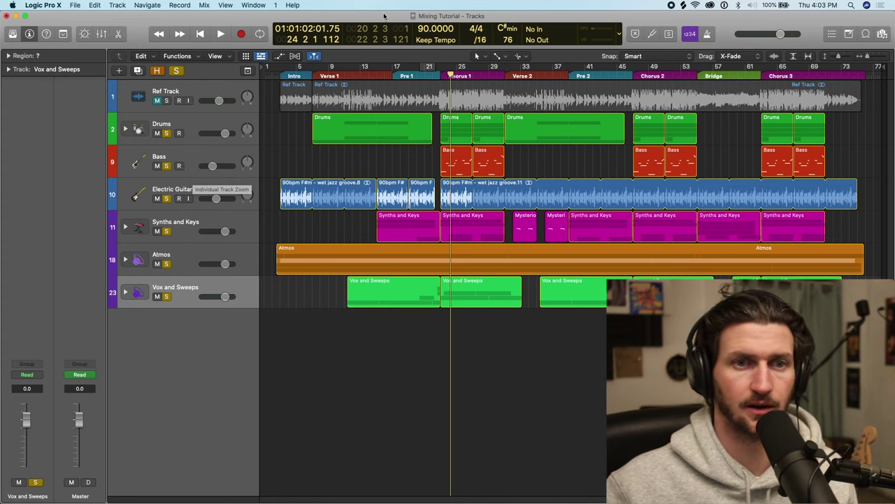
Move the cycle range from Chorus 1 through Verse 1 to the Intro, bars 3 to 7.
drag(445, 67, 505, 67)
drag(448, 67, 437, 72)
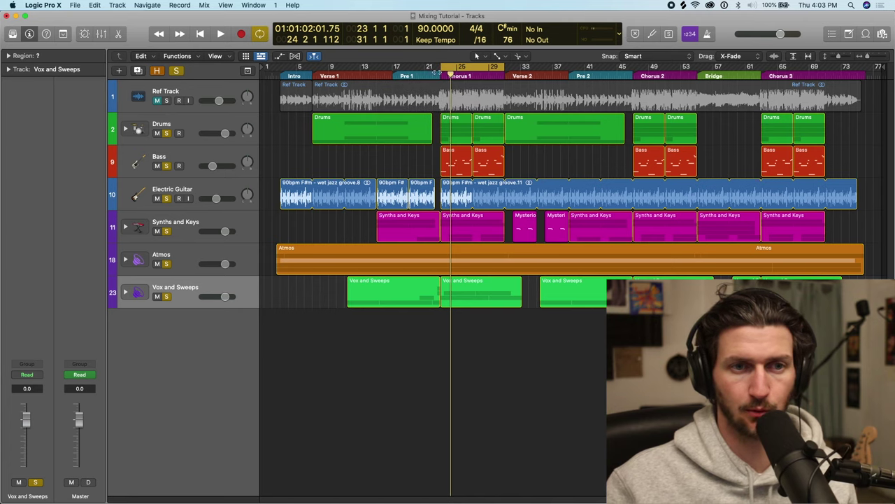
drag(315, 68, 380, 67)
drag(282, 70, 313, 70)
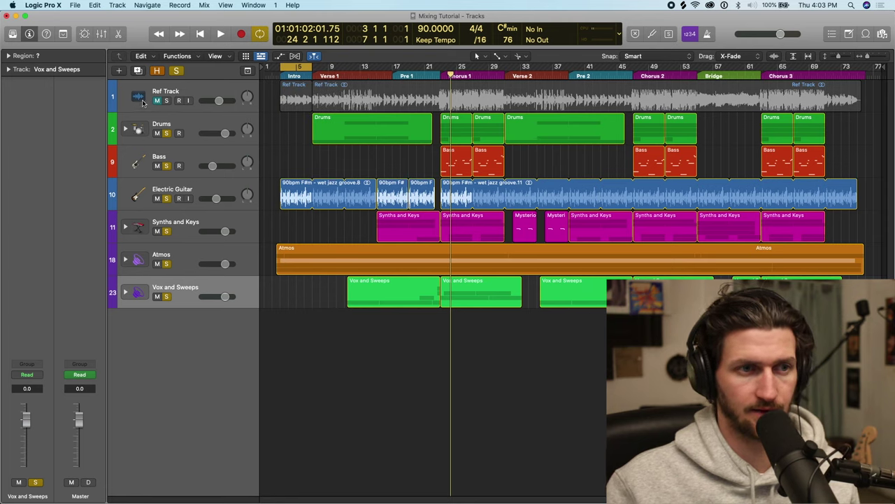
Clear the solos, expand the Drums stack and cycle bars 11 to 19.
click(198, 130)
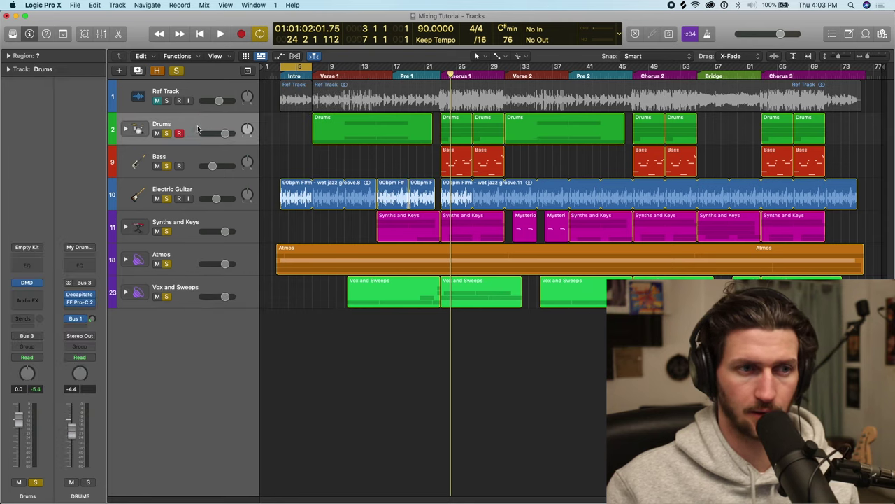
click(139, 134)
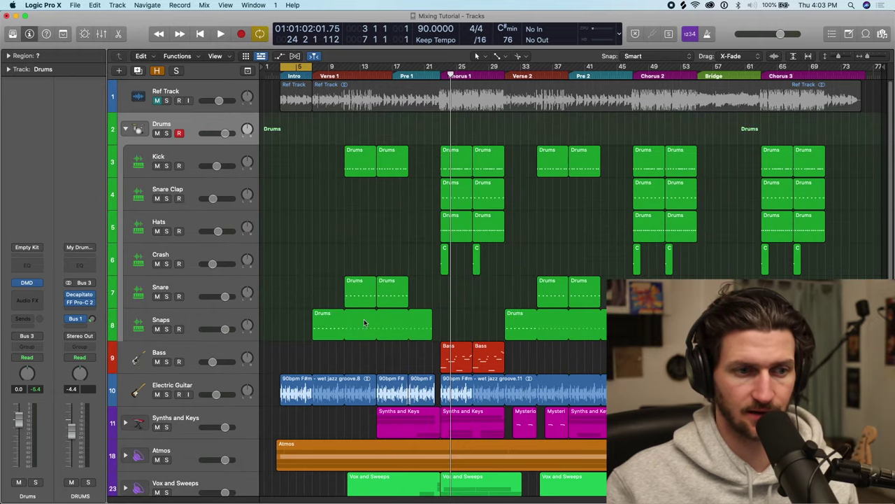
drag(341, 66, 413, 69)
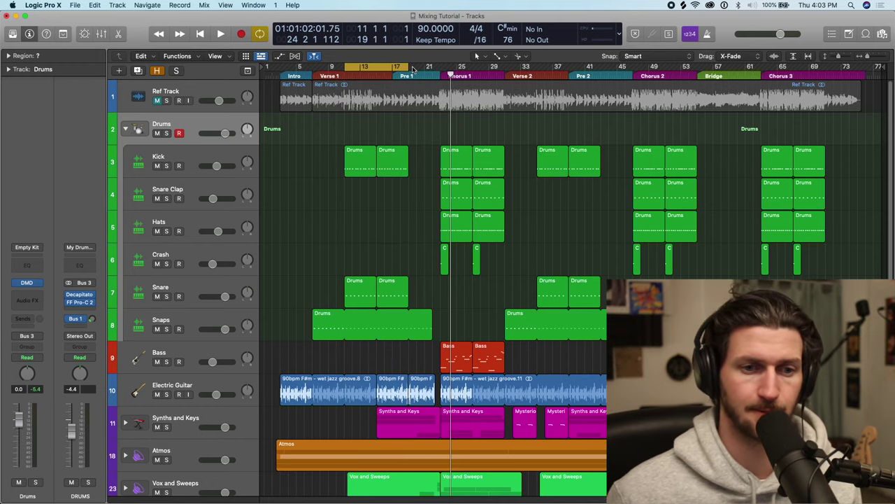
scroll(378, 154, down, 3)
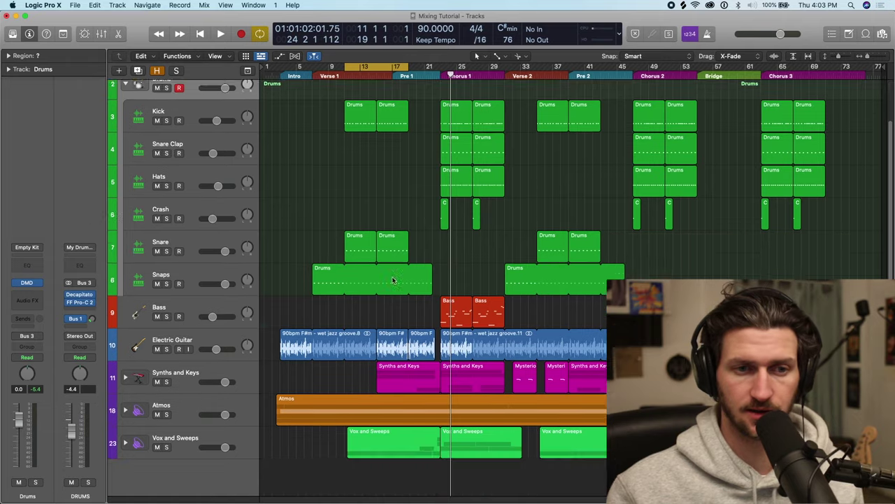
Select Snaps, play the start of the cycled verse drums with the full mix, and select the Snare track.
click(198, 264)
key(space)
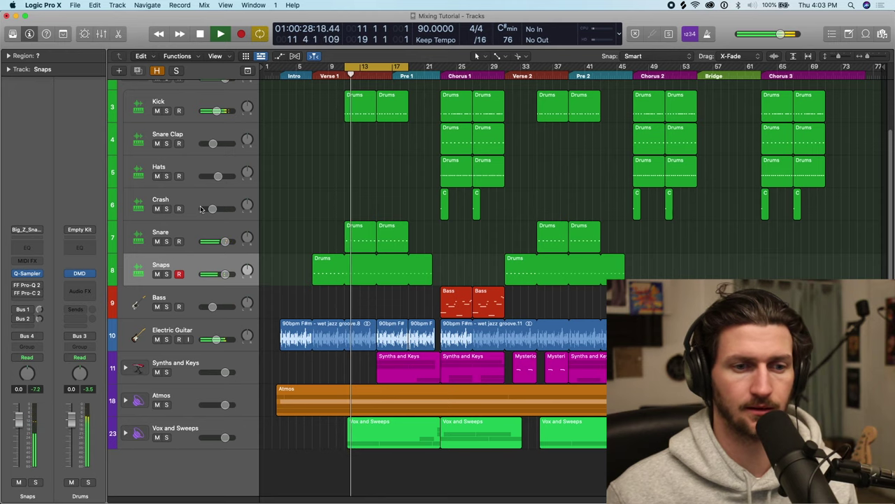
key(space)
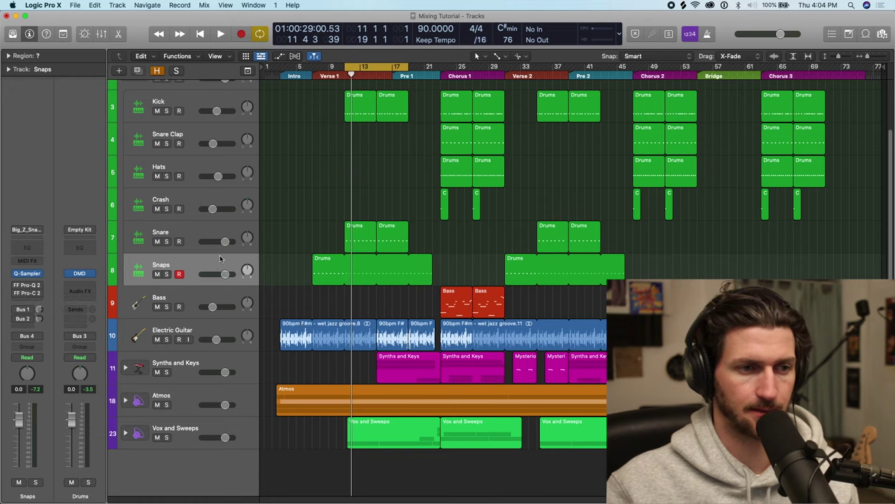
click(207, 229)
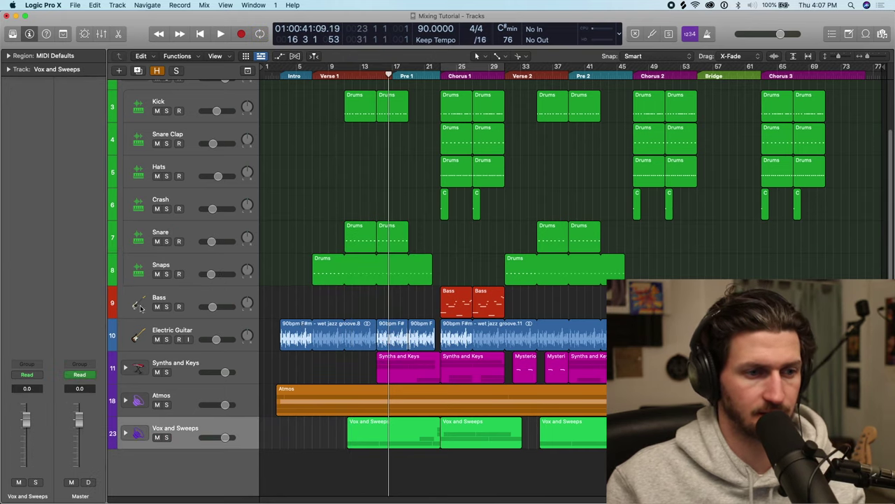
Collapse the Drums stack, cycle the whole song from bar 3 to bar 76, and deselect the guitar regions.
scroll(139, 308, up, 3)
click(125, 130)
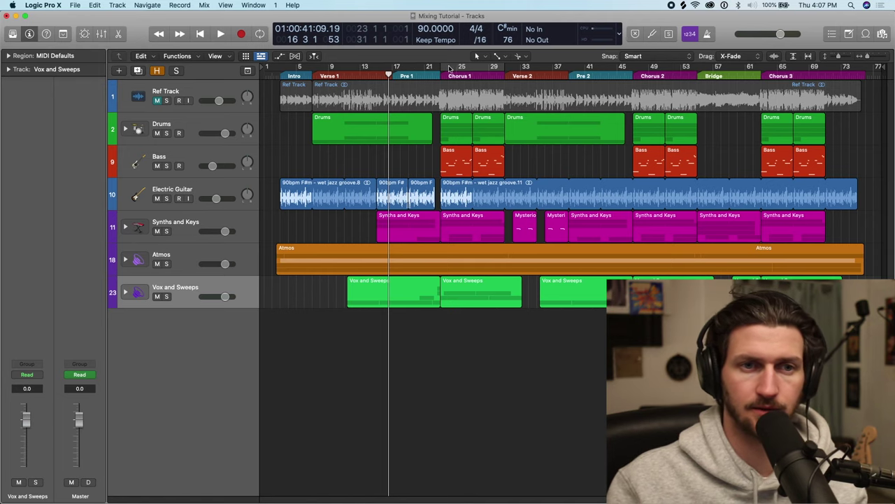
drag(446, 68, 504, 65)
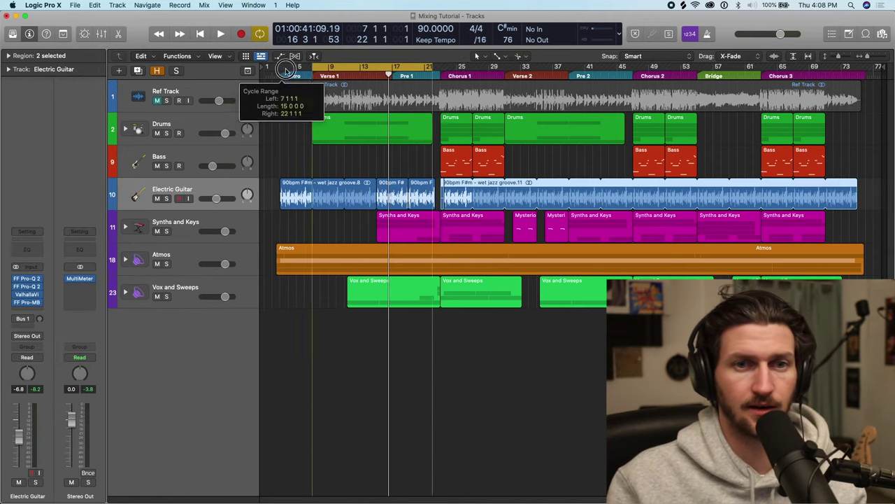
drag(282, 69, 879, 92)
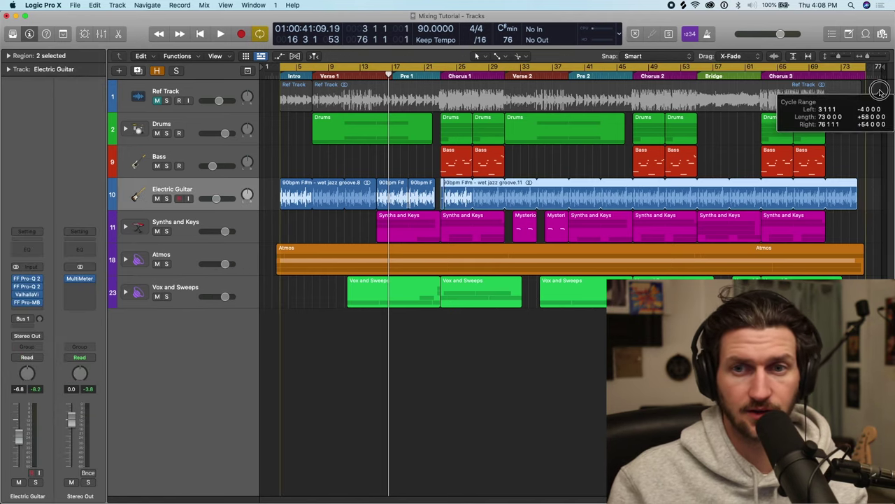
click(525, 489)
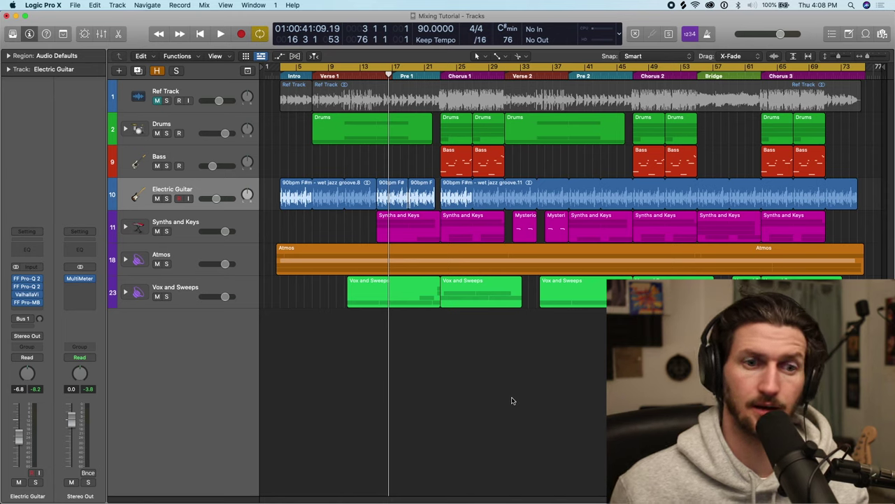
Play the opening bars of the intro from bar 3.
key(Return)
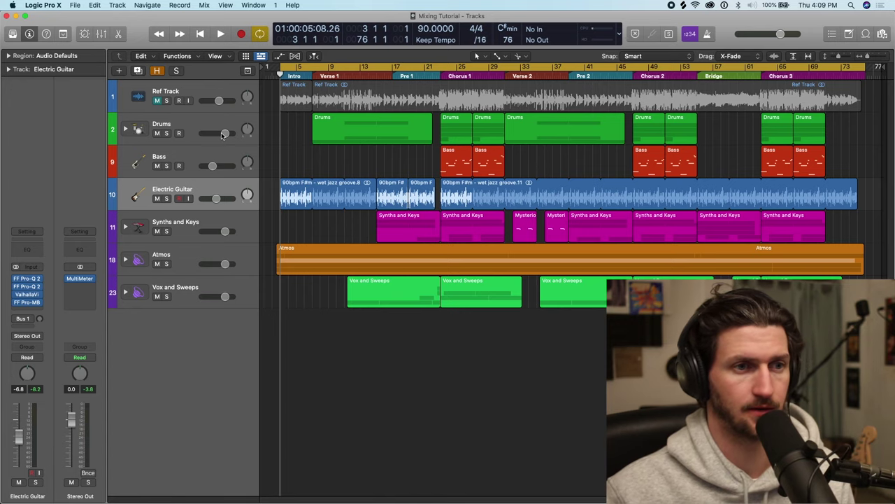
key(space)
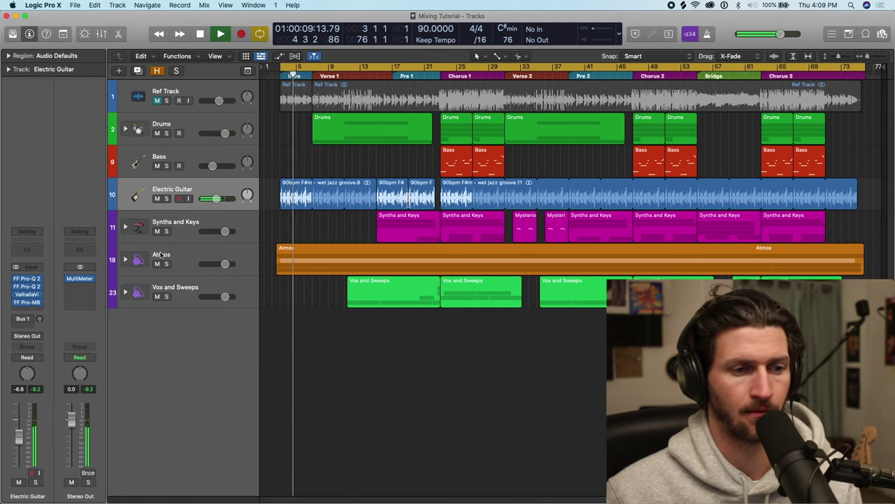
key(space)
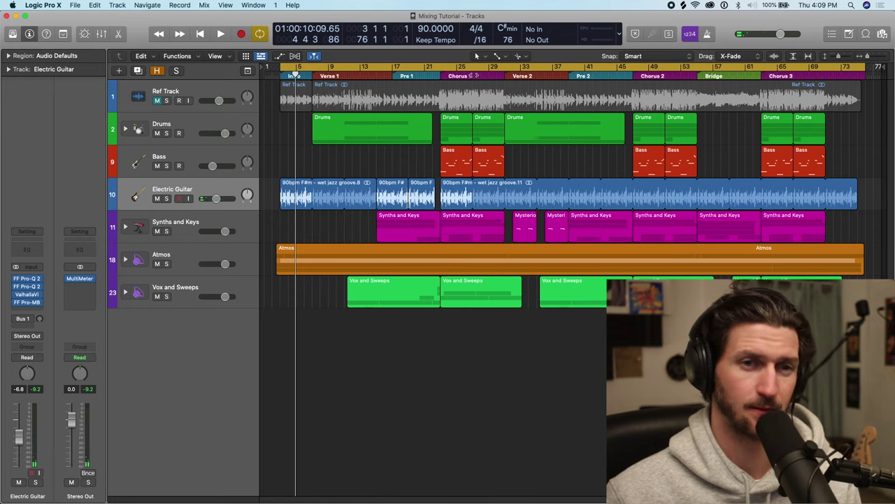
Turn the cycle off and play the opening bars of Chorus 1 from bar 23.
click(469, 66)
click(439, 73)
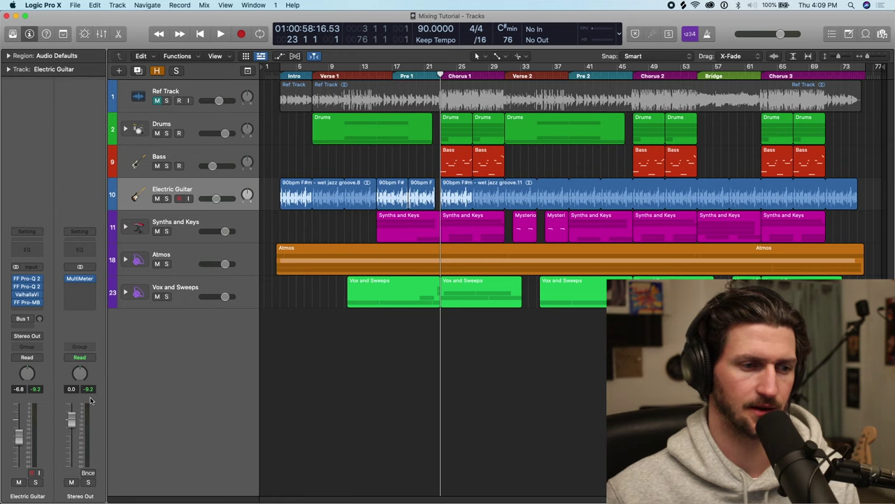
key(space)
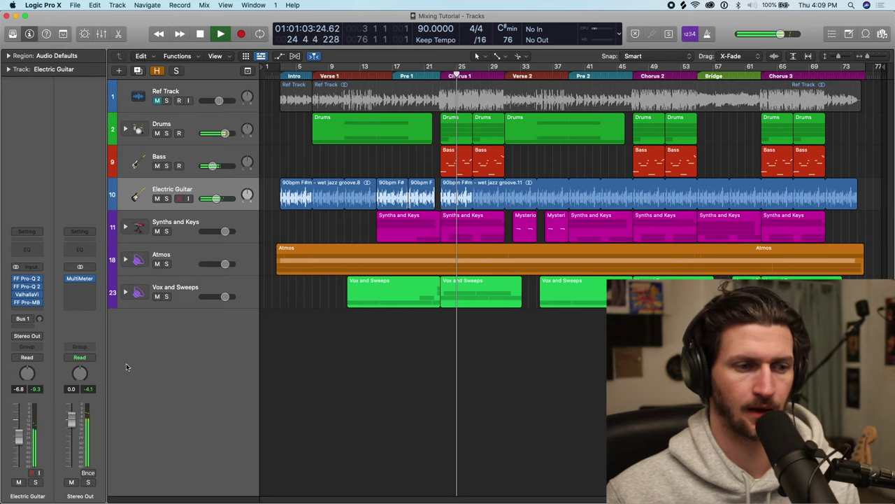
key(space)
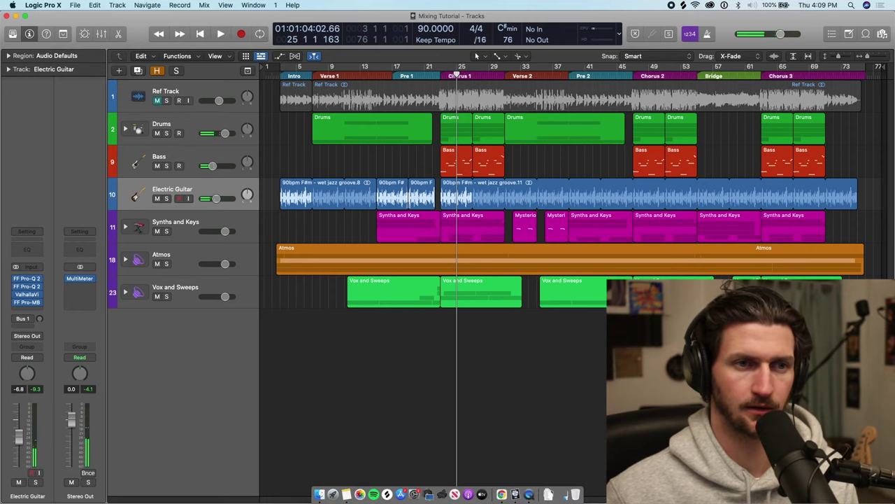
Play the song from bar 3 and expand the Drums stack as the verse begins.
click(281, 72)
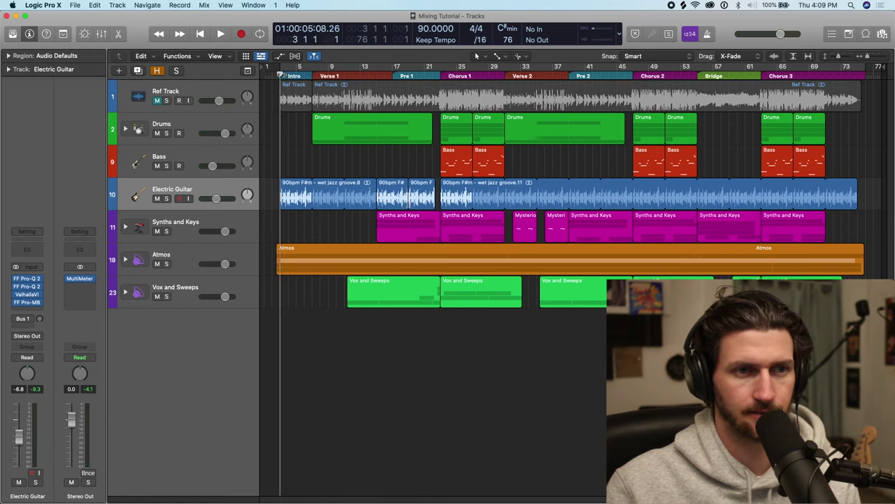
key(space)
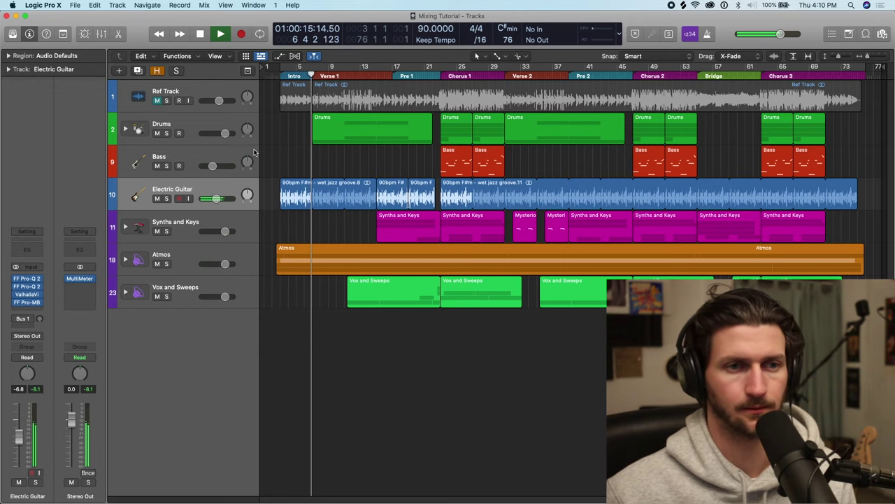
click(144, 136)
click(125, 128)
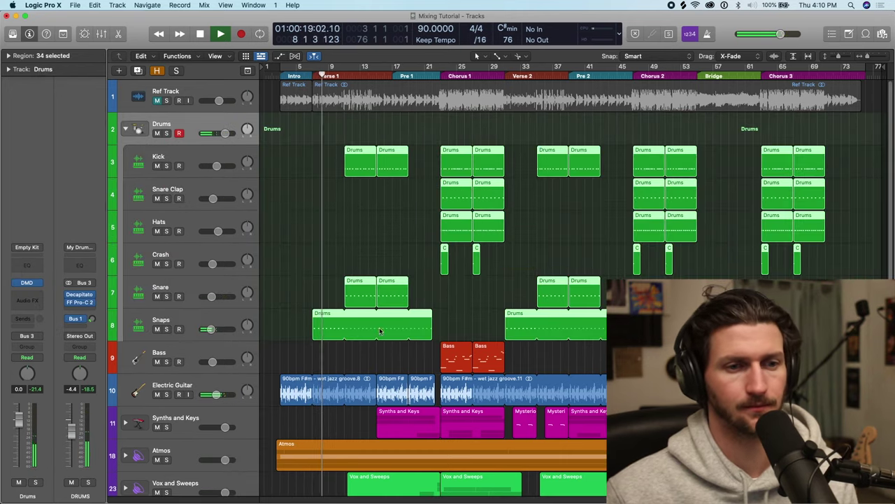
Solo the Snaps briefly and raise their volume, settling at -11.0 dB in the full mix.
scroll(326, 246, down, 2)
click(166, 282)
drag(210, 282, 210, 281)
click(166, 282)
click(144, 280)
click(19, 293)
click(19, 293)
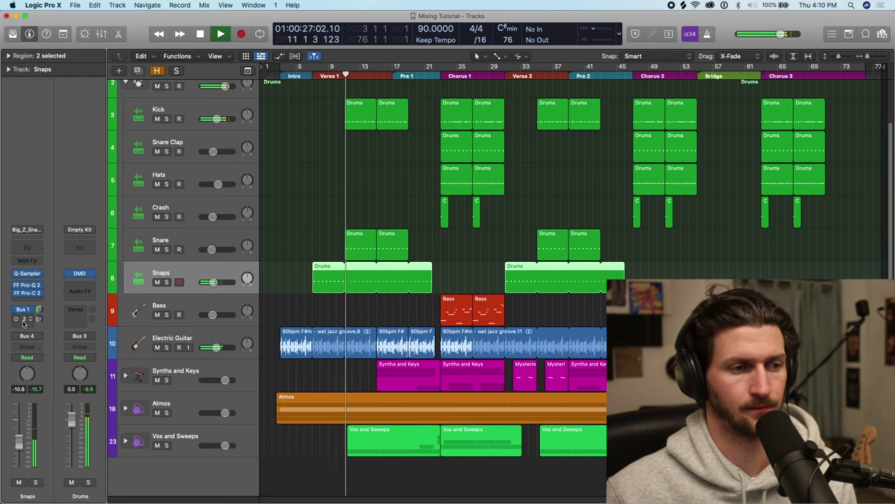
click(213, 282)
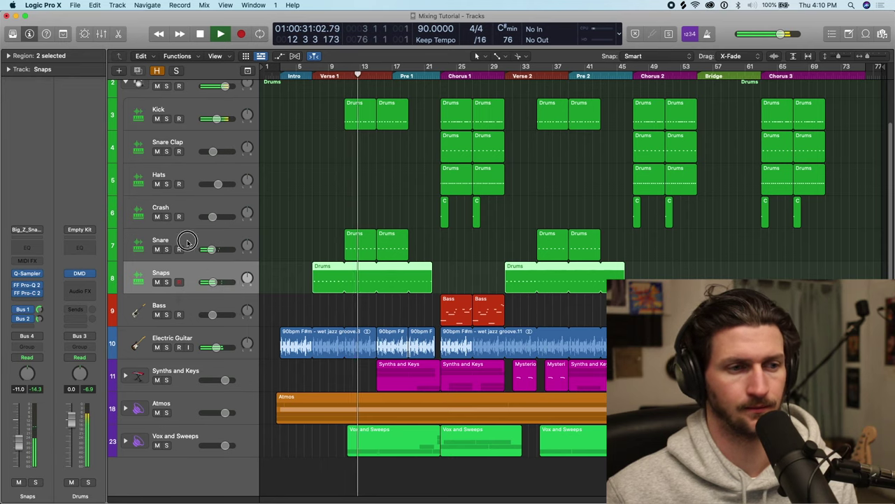
Select the Snare track and lower its volume to -13.6 dB.
click(185, 241)
click(16, 294)
click(17, 303)
click(18, 317)
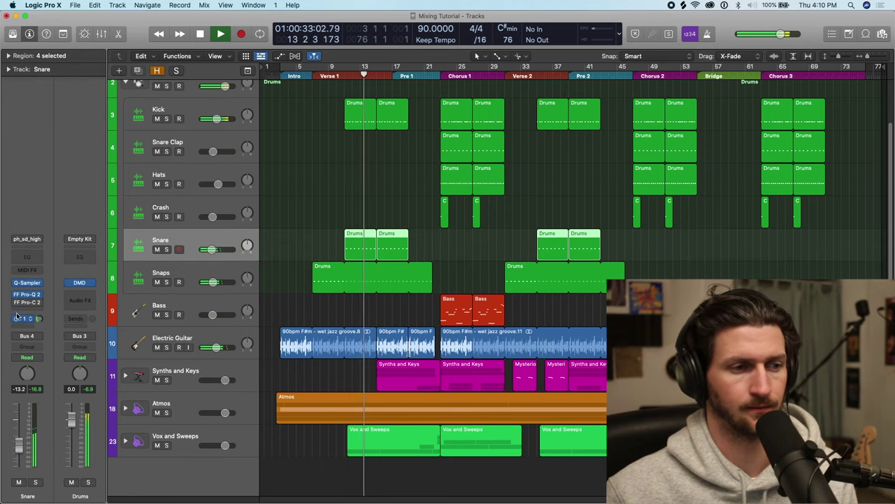
drag(212, 249, 210, 250)
scroll(210, 281, down, 1)
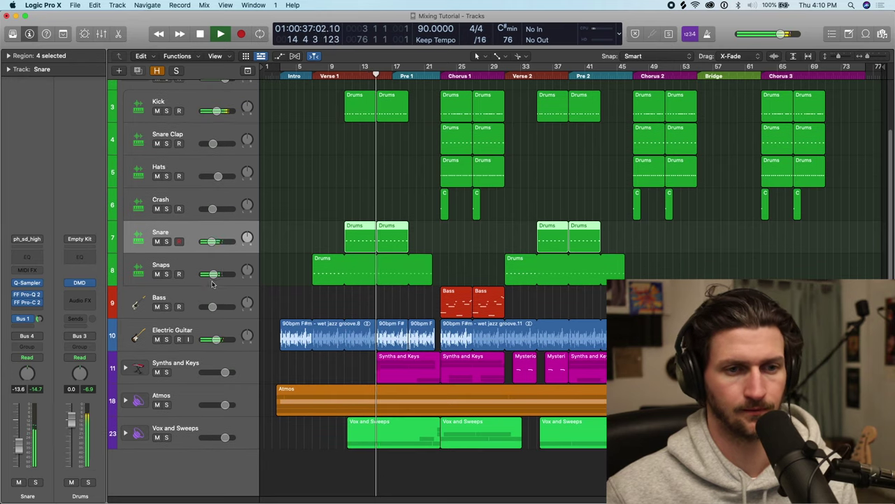
Collapse and reopen the Drums stack, and compare the verse with the Snaps muted and unmuted.
scroll(209, 281, up, 5)
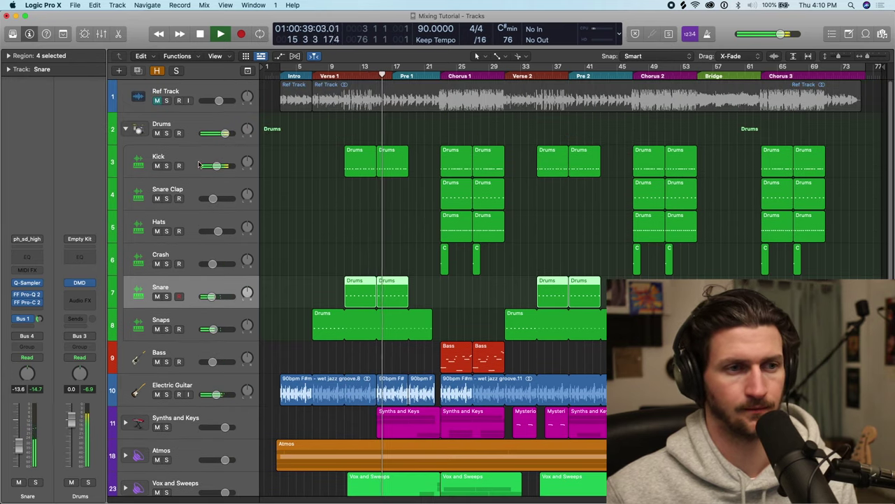
click(126, 131)
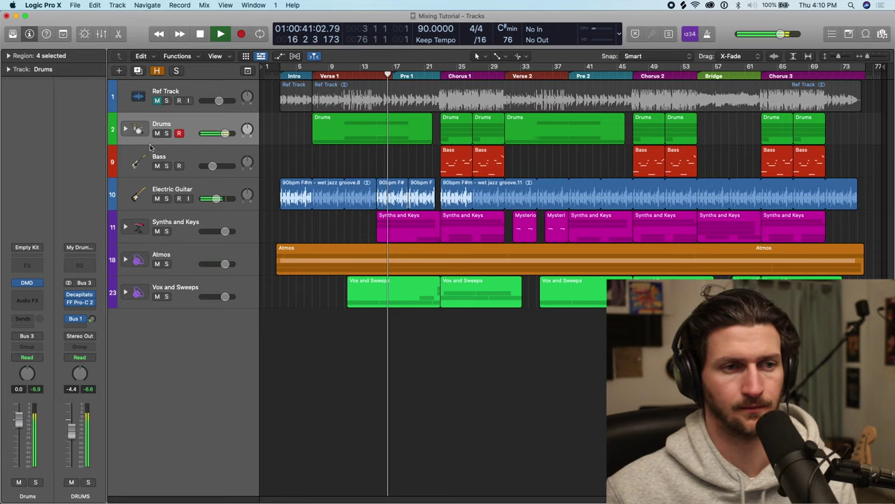
click(127, 129)
click(156, 329)
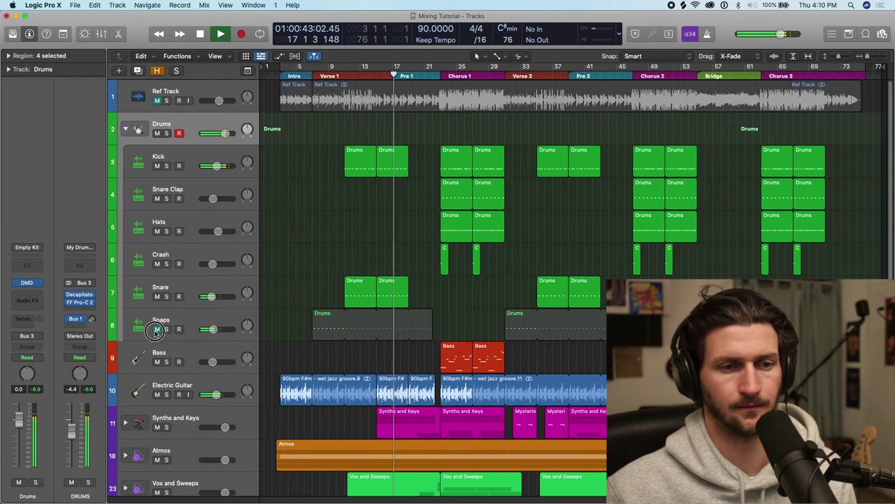
click(157, 329)
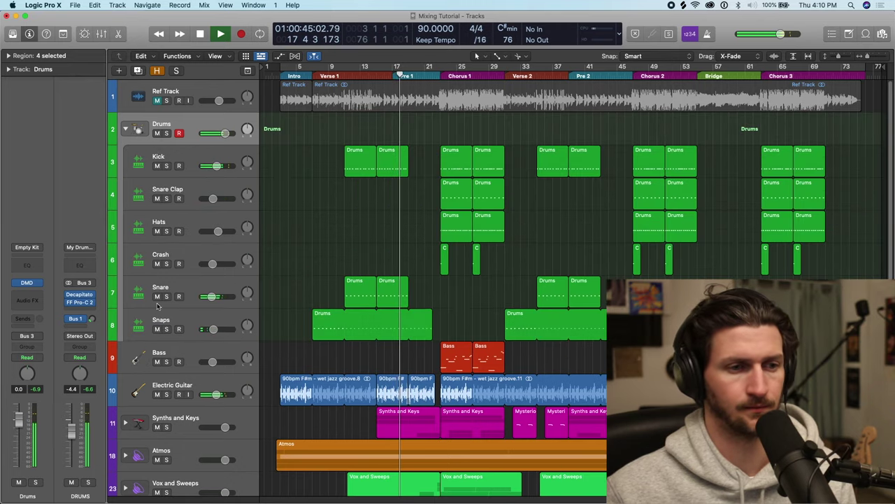
Mute and unmute the Snare while lowering the Snaps volume to -12.0 dB.
click(158, 296)
drag(214, 330, 215, 331)
click(157, 295)
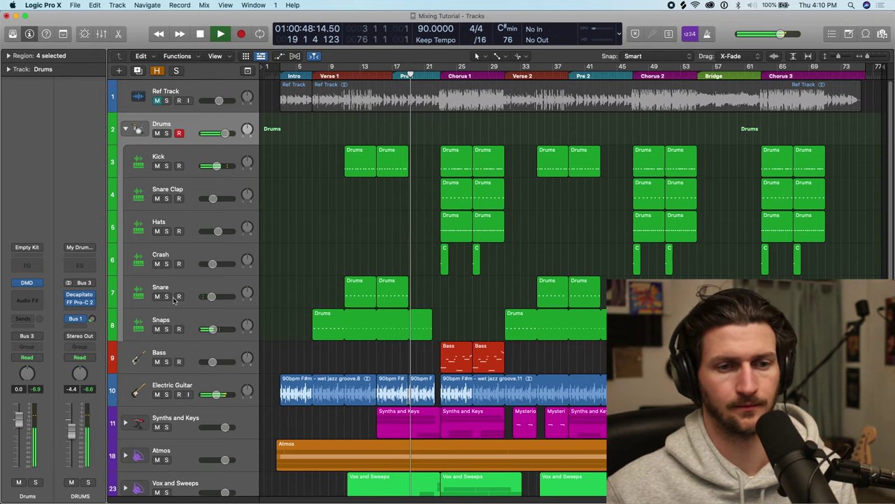
click(216, 329)
scroll(161, 315, down, 3)
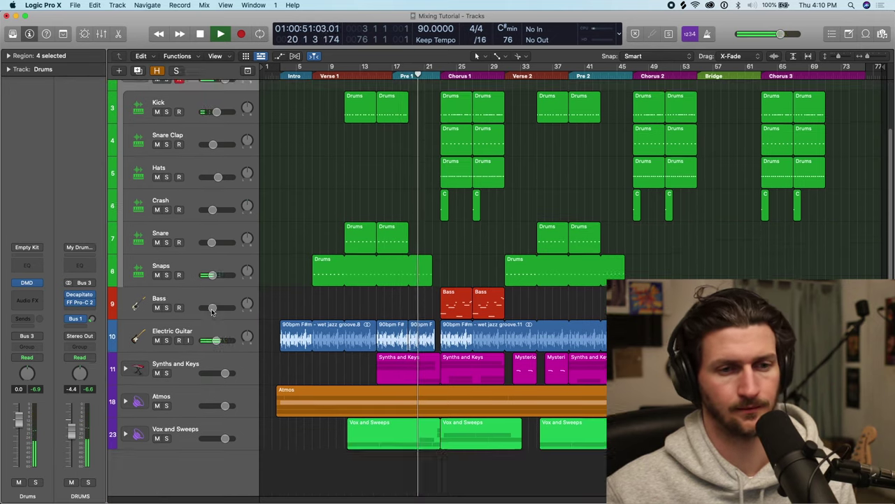
Select the Snaps track and adjust its reverb send amount.
click(189, 266)
click(39, 322)
mouse_move(39, 323)
mouse_down()
mouse_move(42, 313)
mouse_move(42, 326)
mouse_up()
scroll(290, 244, up, 3)
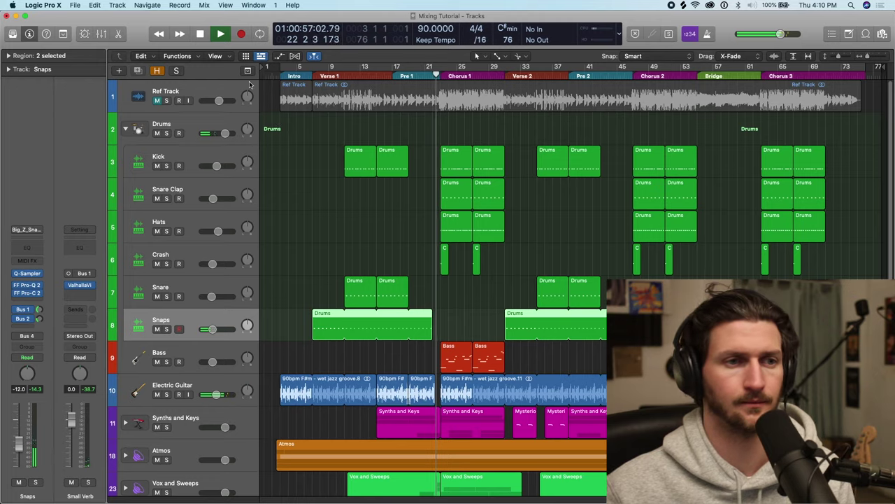
Collapse the Drums stack, then raise the Bass volume and slightly lower the Electric Guitar volume.
click(127, 130)
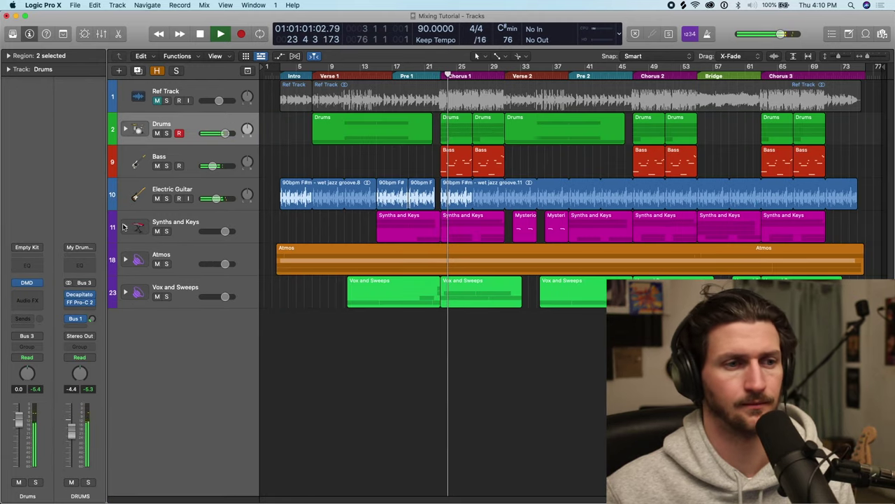
drag(214, 165, 219, 168)
drag(217, 199, 214, 199)
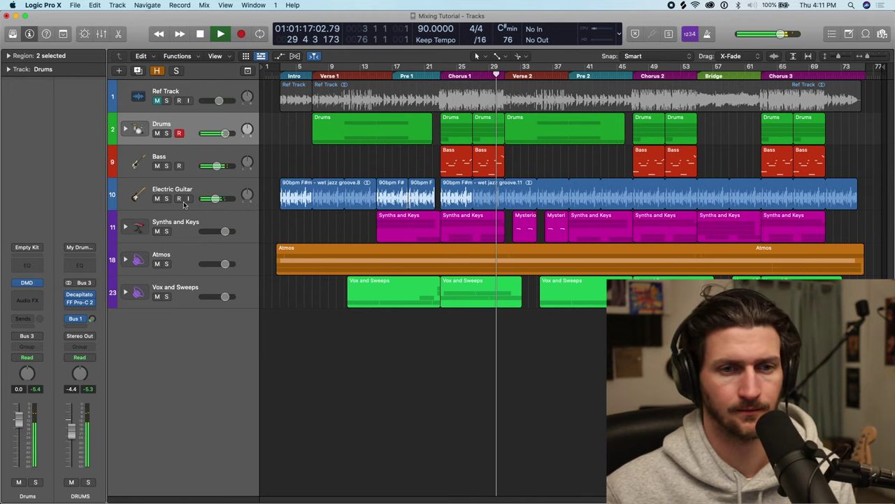
Restart playback from bar 22, just before Chorus 1, with the Synths and Keys stack expanded.
click(126, 227)
click(126, 226)
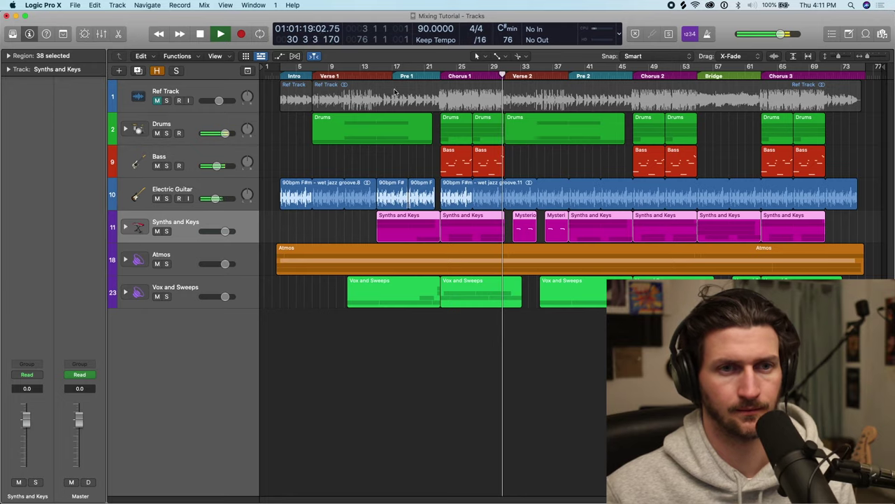
click(435, 72)
click(126, 226)
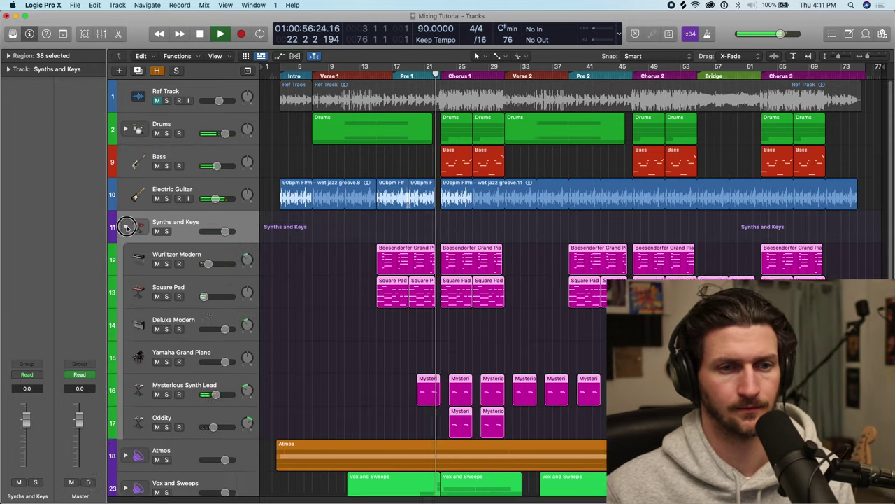
scroll(208, 259, down, 3)
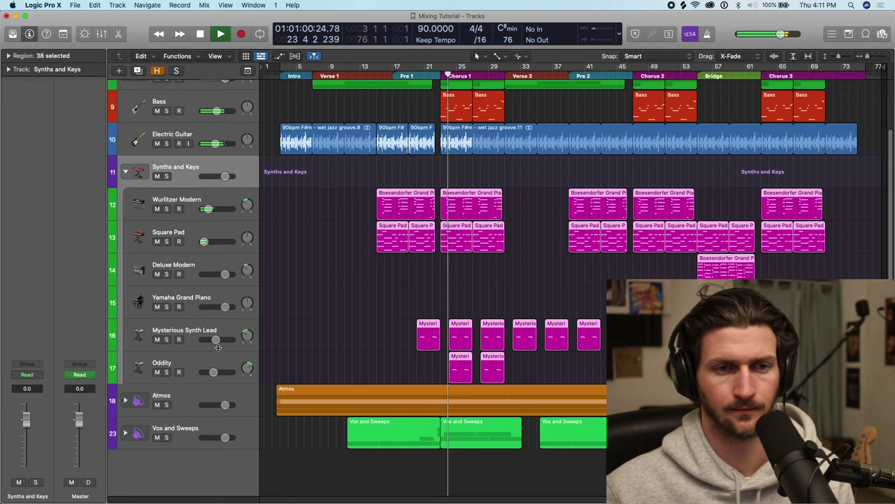
Raise Wurlitzer Modern and Square Pad together, then Mysterious Synth Lead with Oddity, bringing the lead to -4.7 dB.
click(209, 218)
shift+click(209, 247)
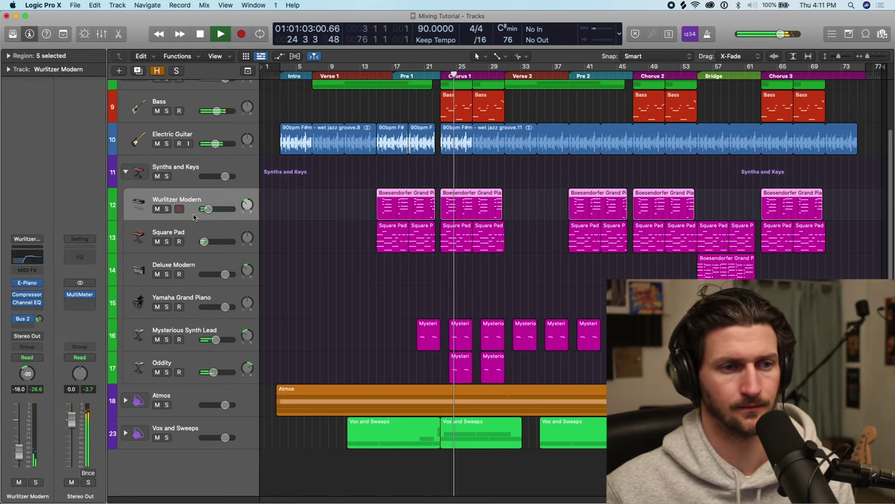
drag(205, 242, 206, 242)
drag(216, 339, 223, 339)
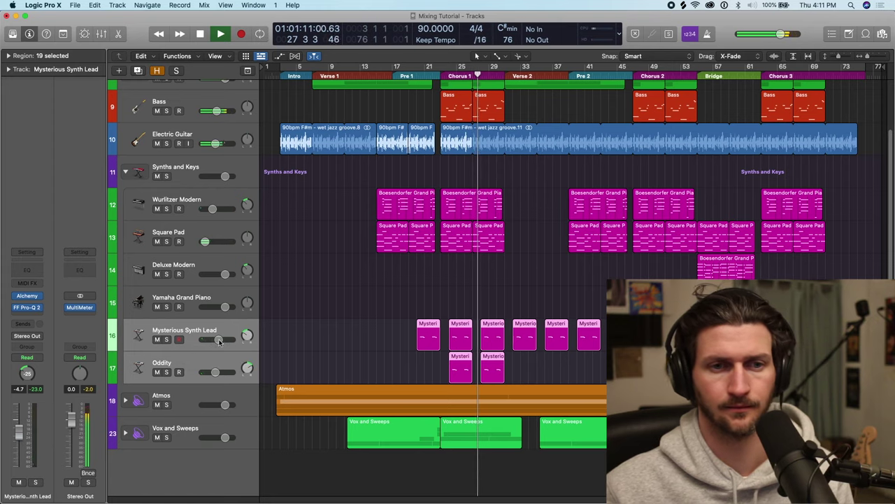
Expand the Vox and Sweeps stack and raise both vocal samples together, bringing Vocal Sample 2 to -13.5 dB.
click(125, 433)
scroll(155, 371, down, 5)
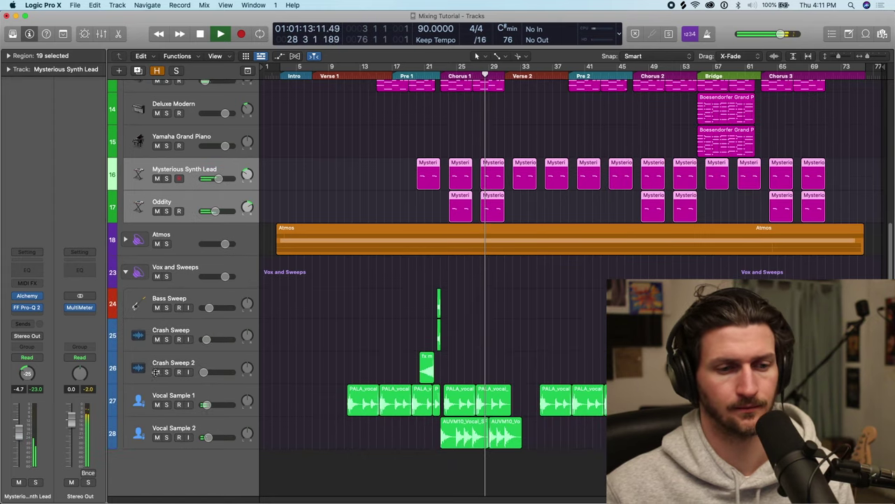
click(213, 426)
click(207, 404)
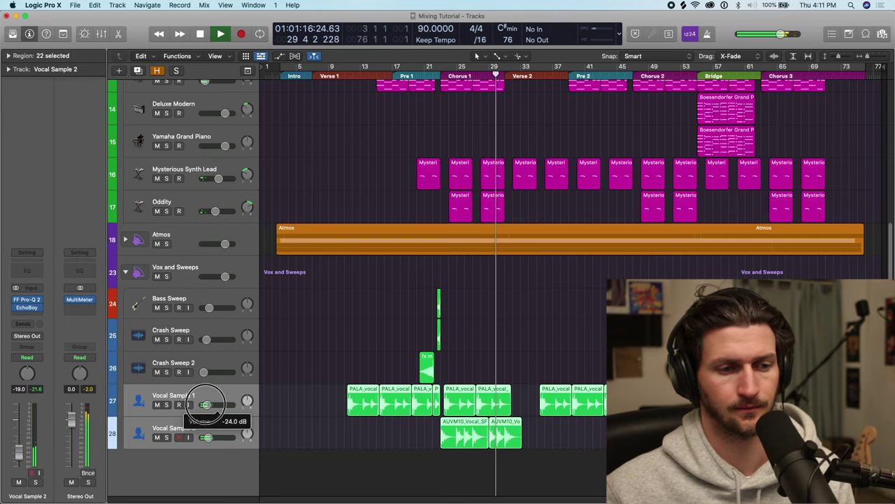
drag(206, 404, 209, 405)
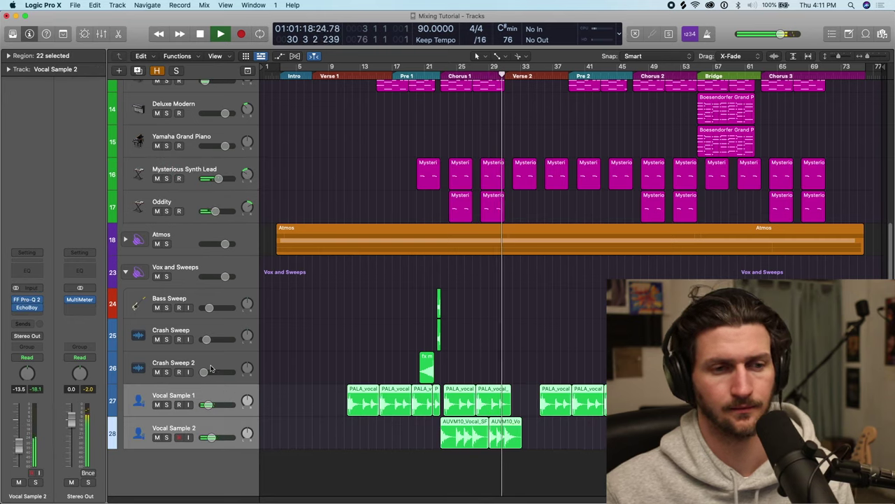
click(226, 424)
Lower Vocal Sample 1 slightly and bring Vocal Sample 2 down to -14.0 dB.
scroll(204, 266, up, 4)
scroll(204, 264, up, 3)
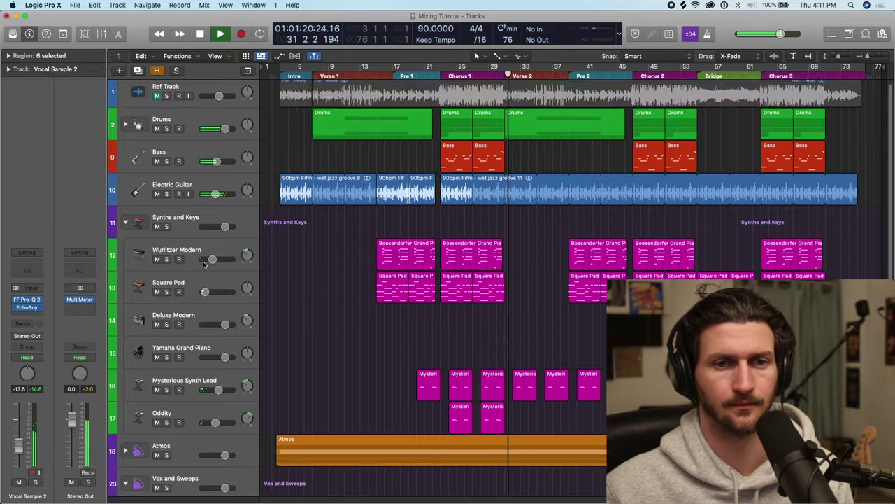
scroll(218, 434, down, 6)
drag(209, 405, 208, 405)
drag(212, 437, 211, 437)
Replay Chorus 1 from bar 23 with the Synths and Keys and Vox and Sweeps stacks collapsed and Drums expanded.
click(454, 77)
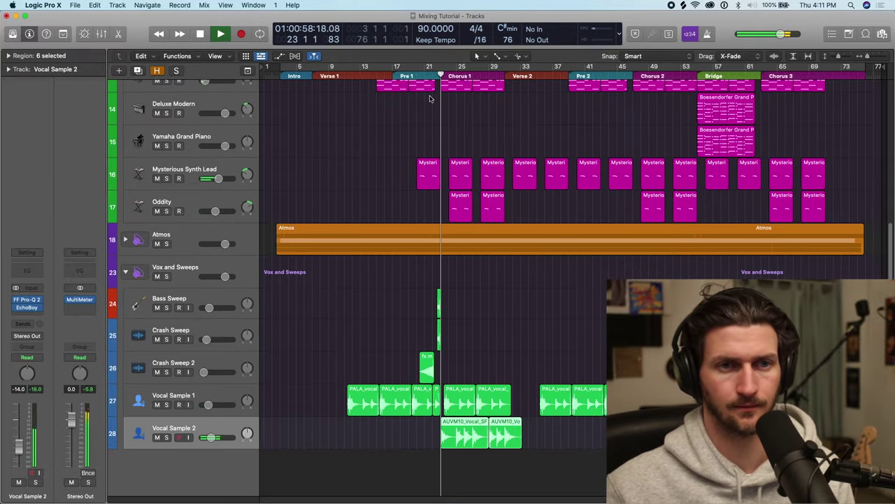
scroll(231, 268, up, 5)
scroll(230, 268, up, 2)
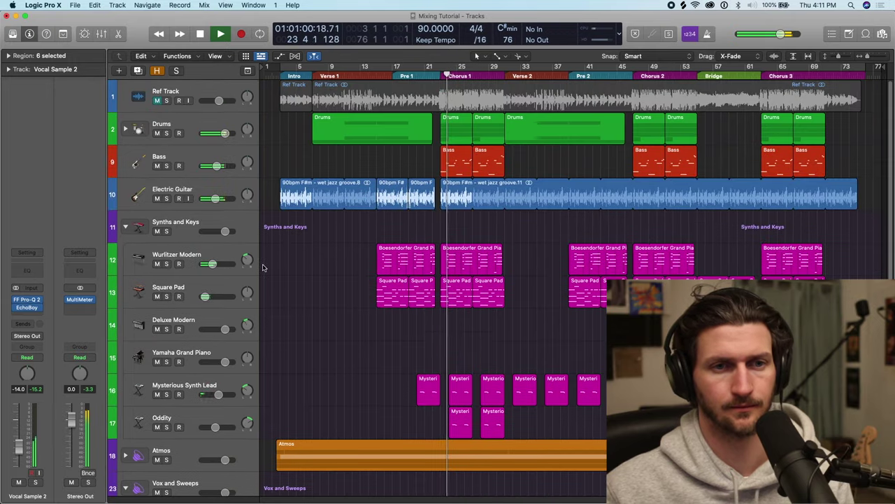
click(125, 226)
click(126, 291)
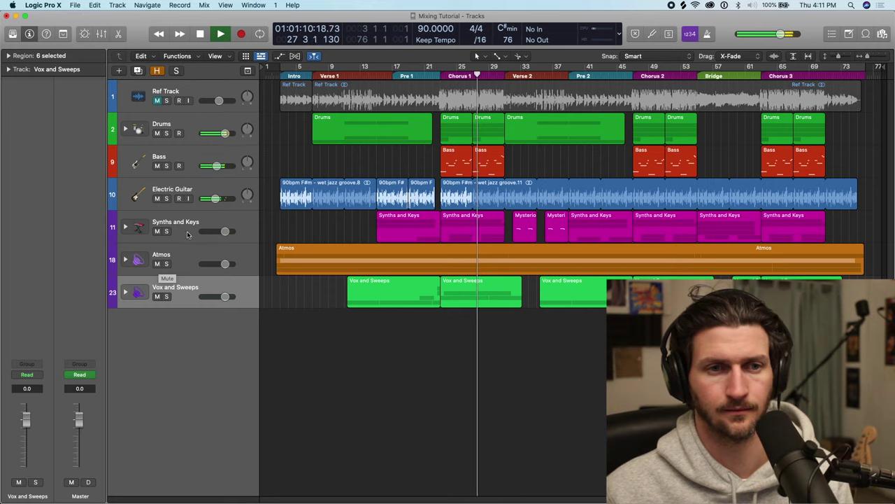
click(125, 129)
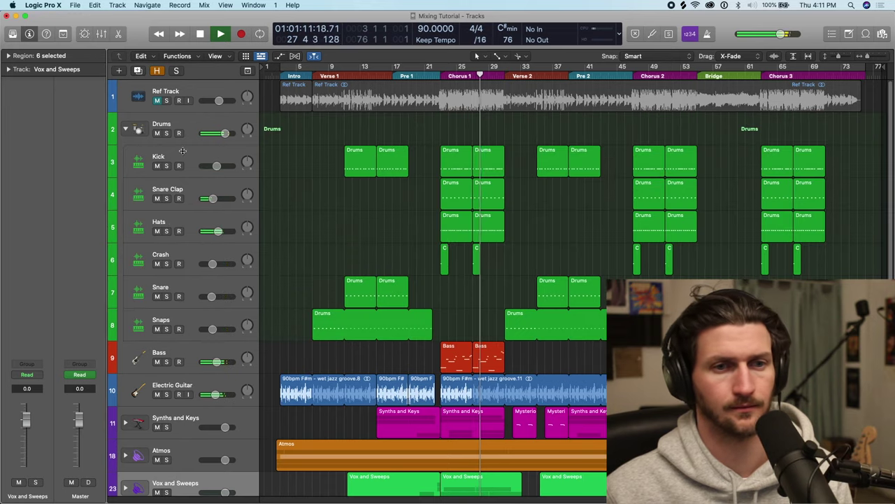
Lower the ratio in the Crash track's Pro-C 2 compressor and set the track's volume to -12.8 dB.
click(190, 254)
click(24, 319)
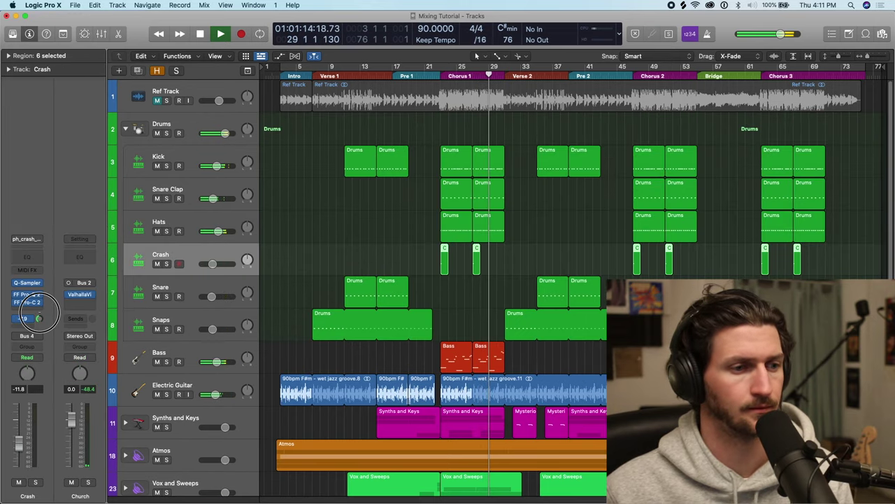
click(33, 294)
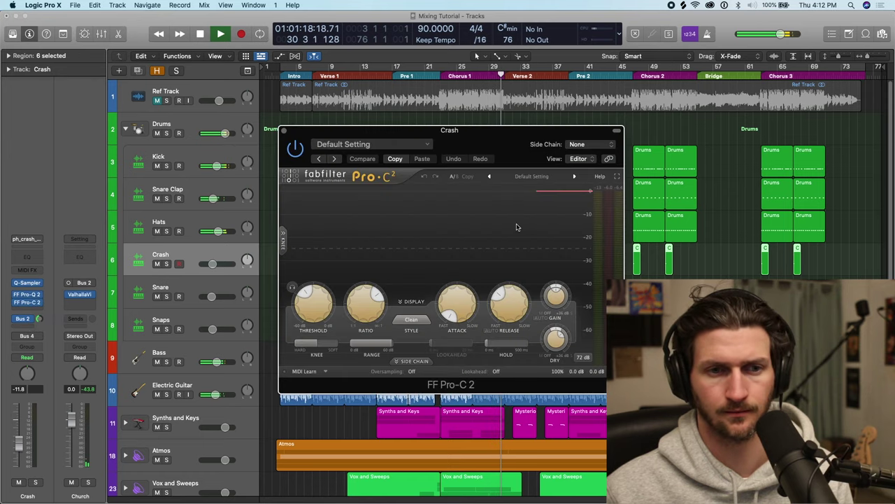
drag(367, 293, 365, 317)
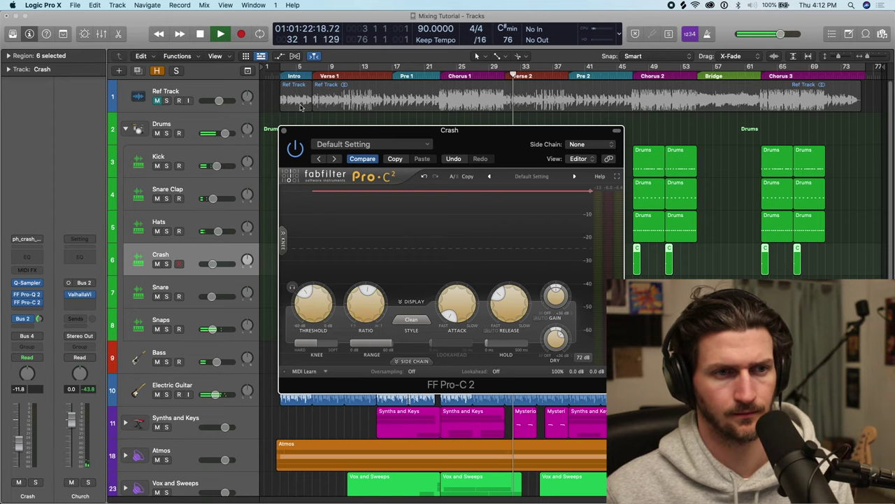
click(284, 131)
click(212, 263)
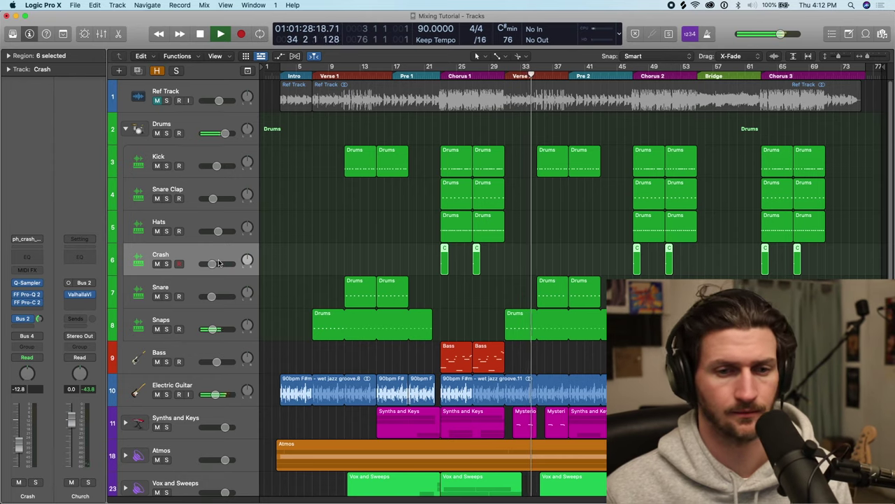
Lower the Electric Guitar track's volume to -9.8 dB.
scroll(302, 322, down, 3)
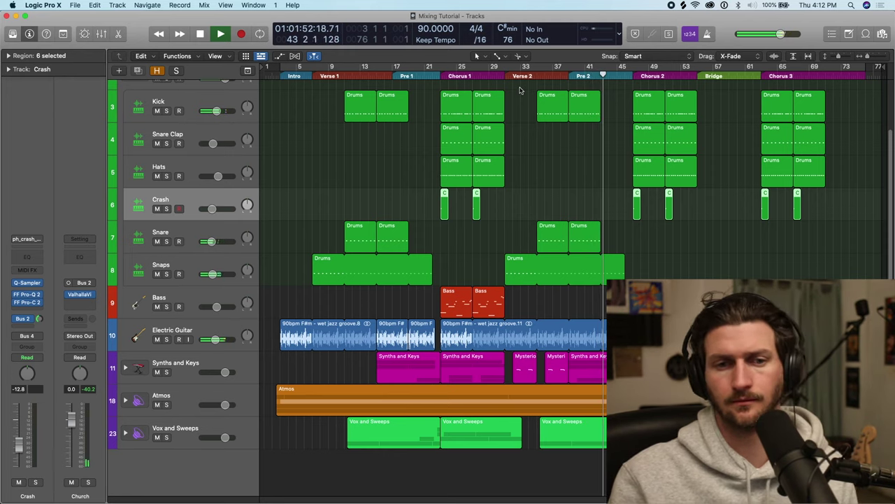
click(227, 332)
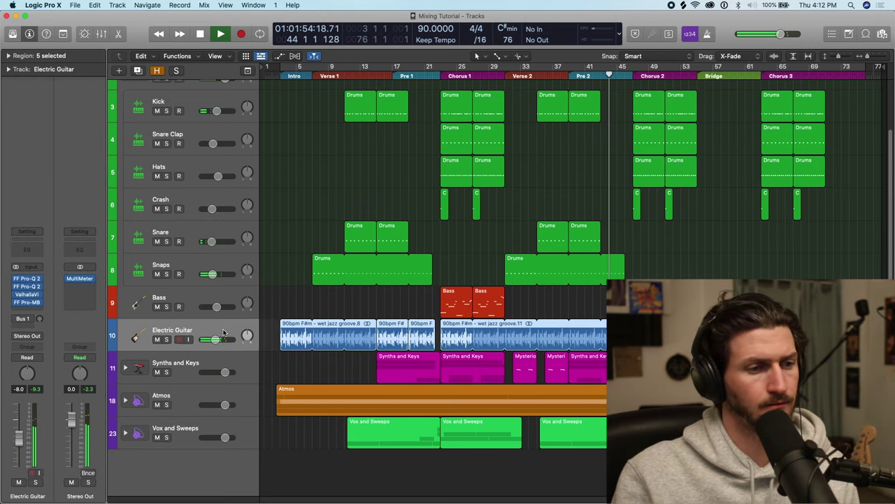
drag(218, 340, 217, 340)
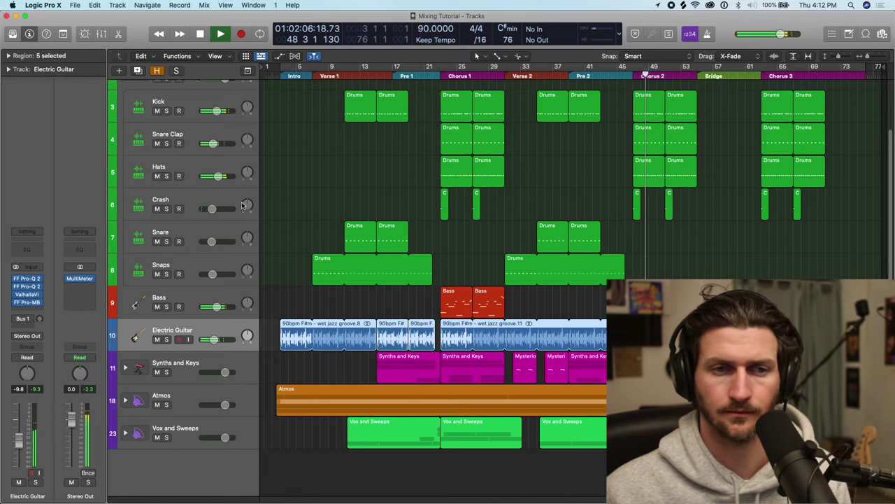
Solo the Hats briefly to check them in Chorus 2, and lower the Crash track slightly.
click(166, 177)
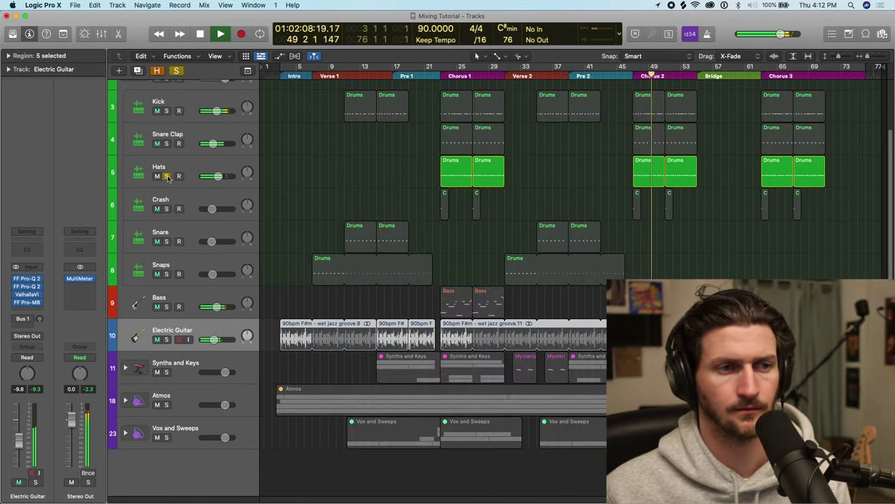
click(167, 176)
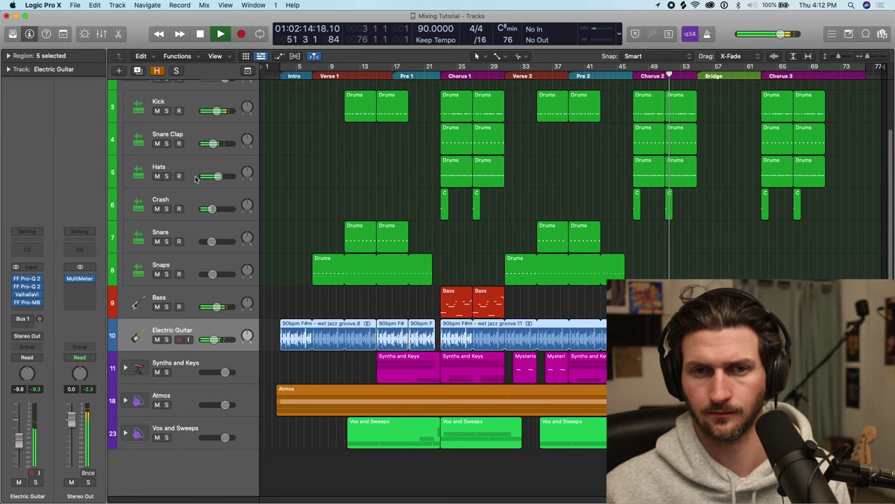
drag(208, 209, 209, 209)
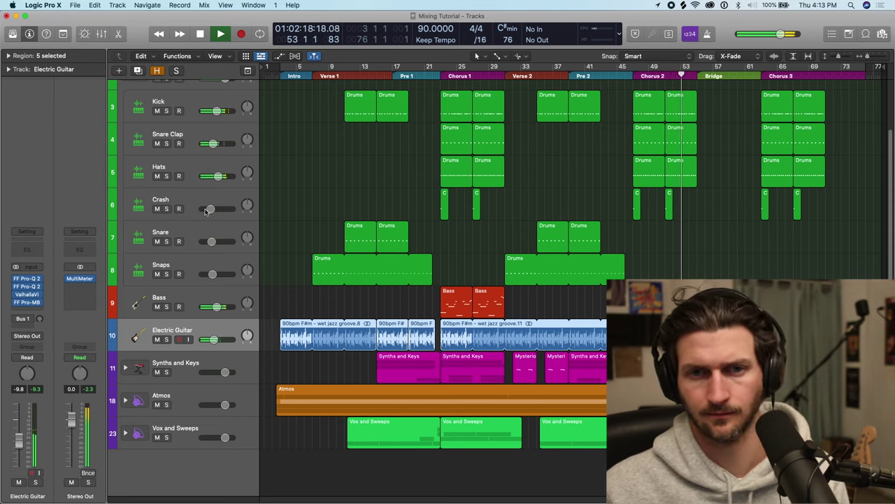
Examine the note in the second Crash region of Chorus 2, at bar 51, in the Piano Roll, and close the editor.
double_click(668, 206)
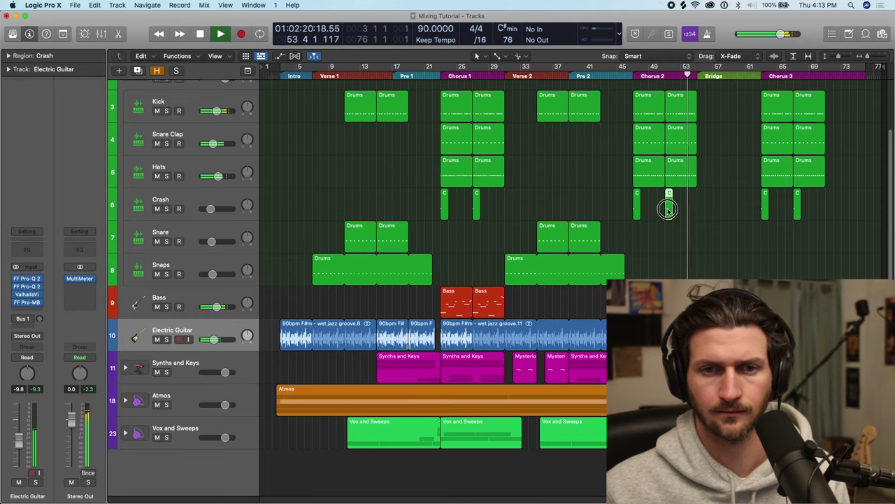
key(super+Right)
key(super+Right)
key(super+Right)
key(super+Right)
key(super+Right)
key(super+Right)
key(super+Right)
key(super+Right)
key(super+Right)
key(super+Right)
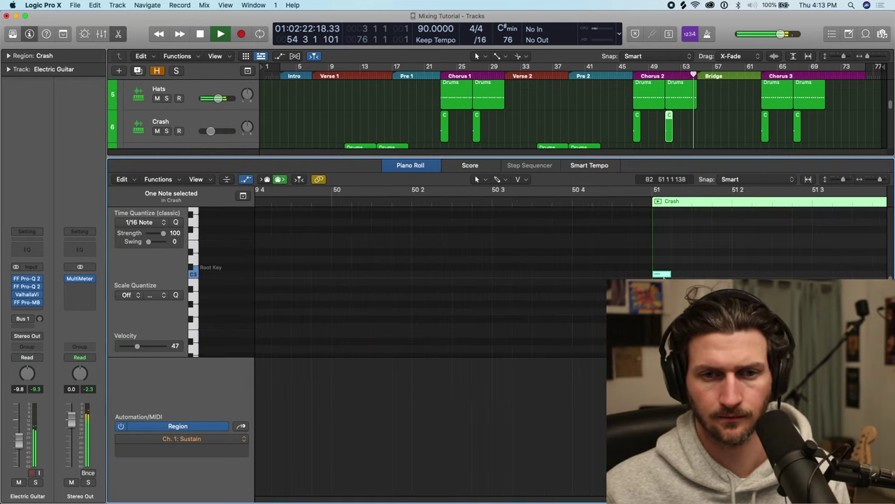
key(super+Left)
key(super+Left)
key(super+Left)
key(super+Left)
key(super+Left)
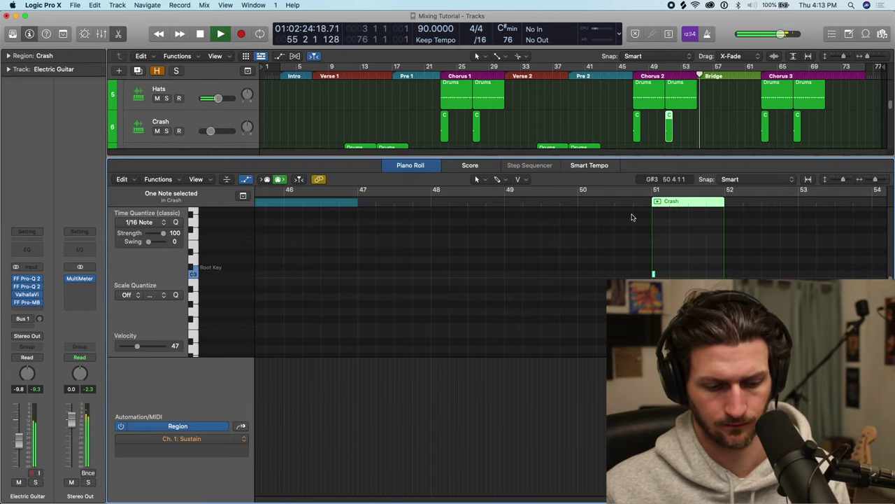
key(p)
scroll(614, 153, up, 3)
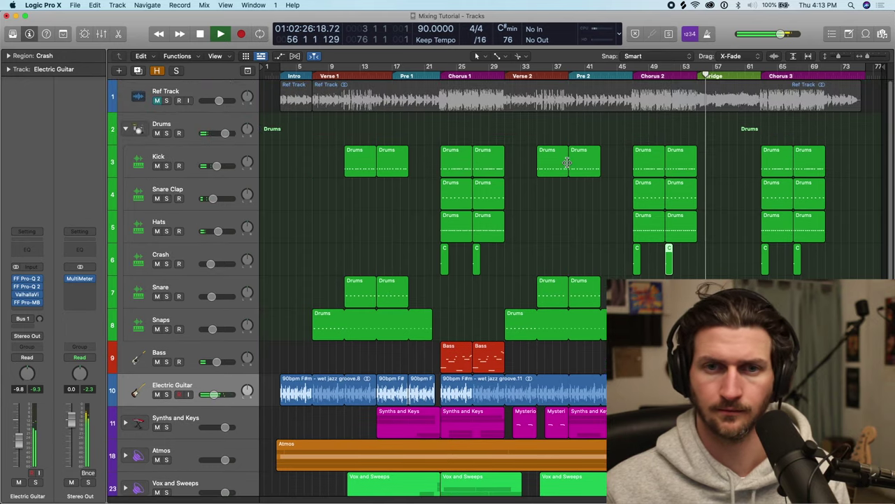
Expand the Synths and Keys stack and lower Deluxe Modern and Yamaha Grand Piano together to -8.4 dB.
scroll(567, 162, down, 3)
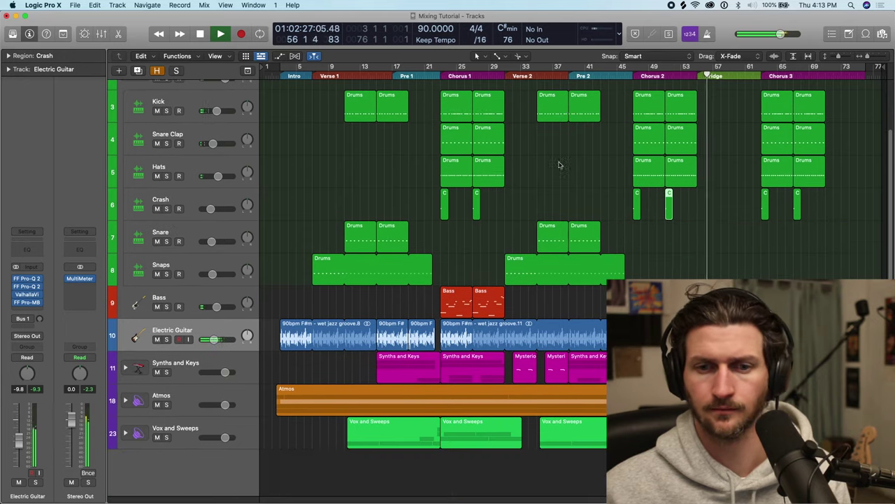
click(129, 367)
click(126, 368)
scroll(130, 367, down, 8)
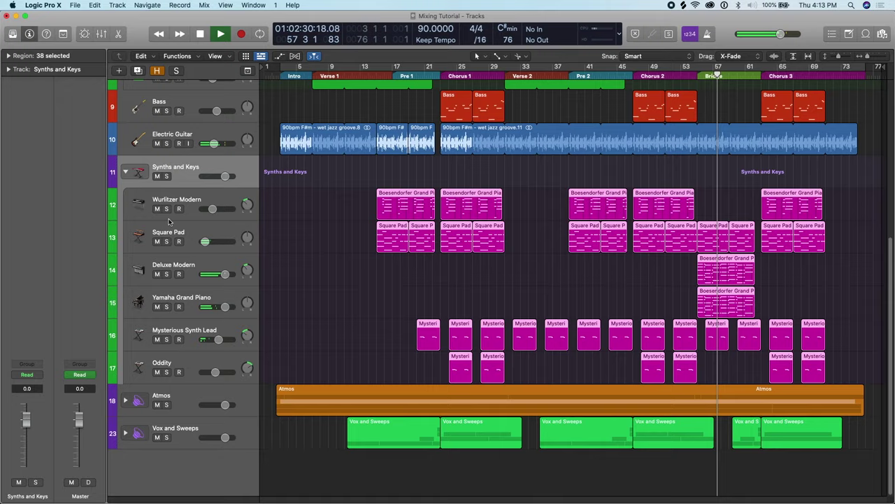
key(super+Right)
key(super+Right)
key(super+Right)
drag(166, 274, 166, 307)
click(210, 298)
drag(214, 272, 166, 306)
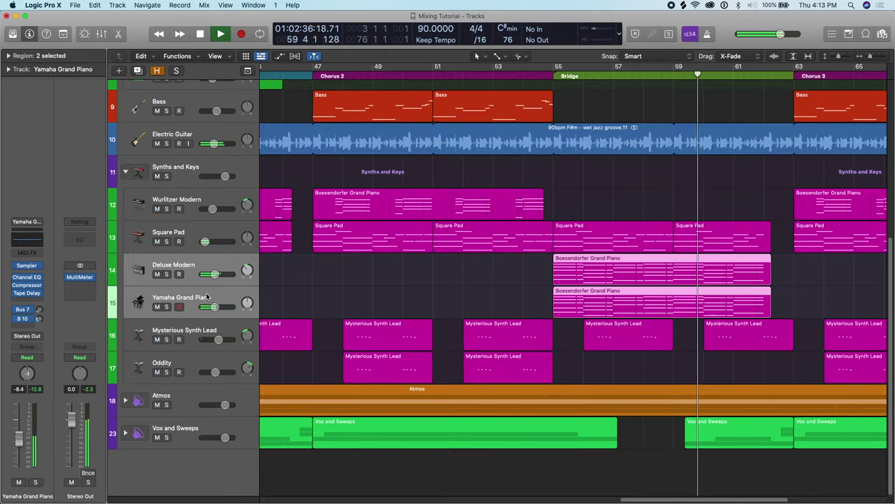
Examine the Deluxe Modern and Yamaha Grand Piano regions in the Bridge and the transition into Chorus 3.
key(super+Left)
key(super+Left)
key(super+Left)
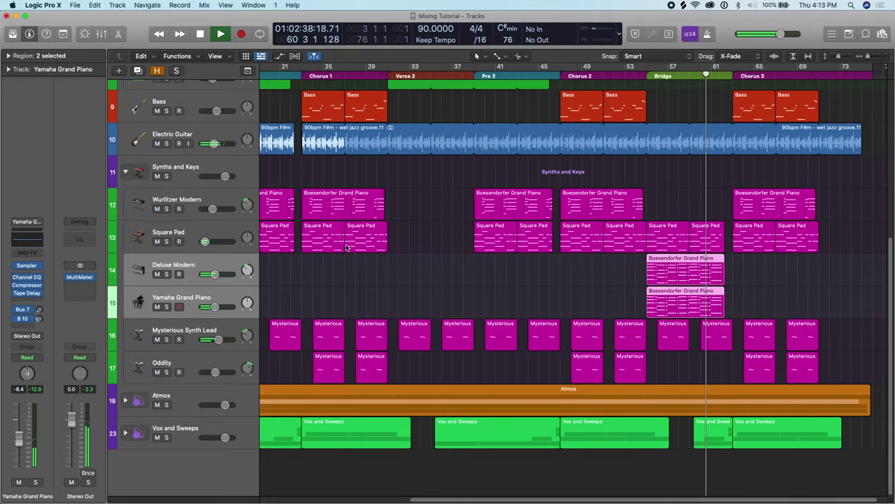
key(super+Left)
key(super+Left)
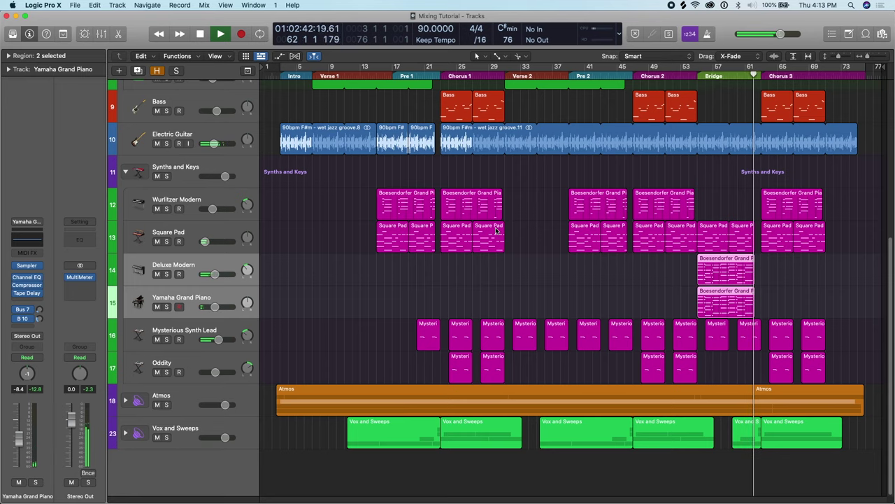
key(z)
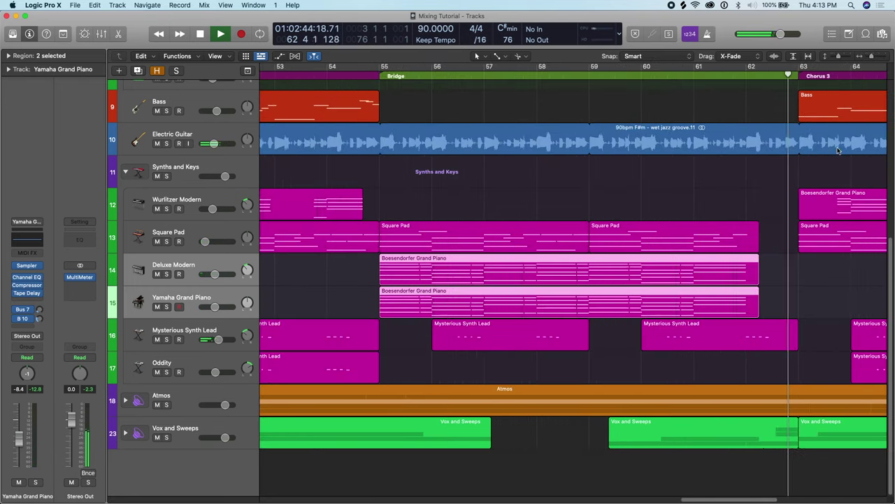
key(z)
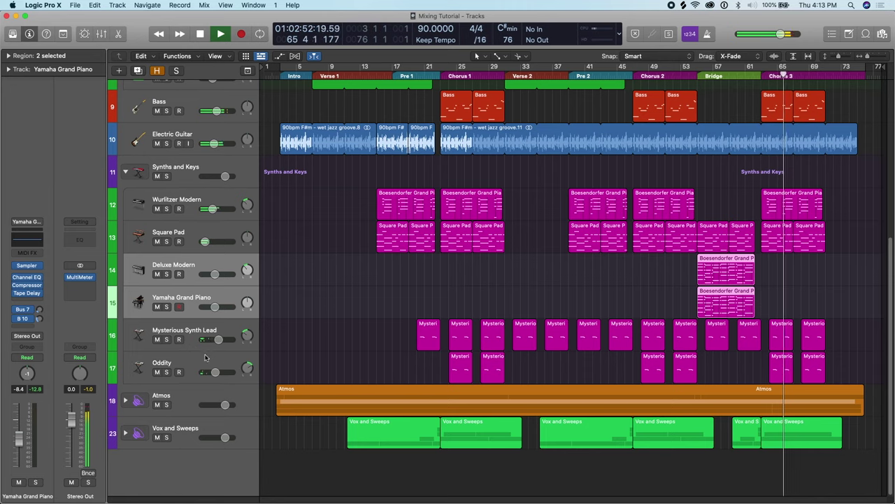
Raise Mysterious Synth Lead to -4.0 dB and Oddity to -7.0 dB, and adjust the panning of both tracks.
drag(218, 337, 220, 339)
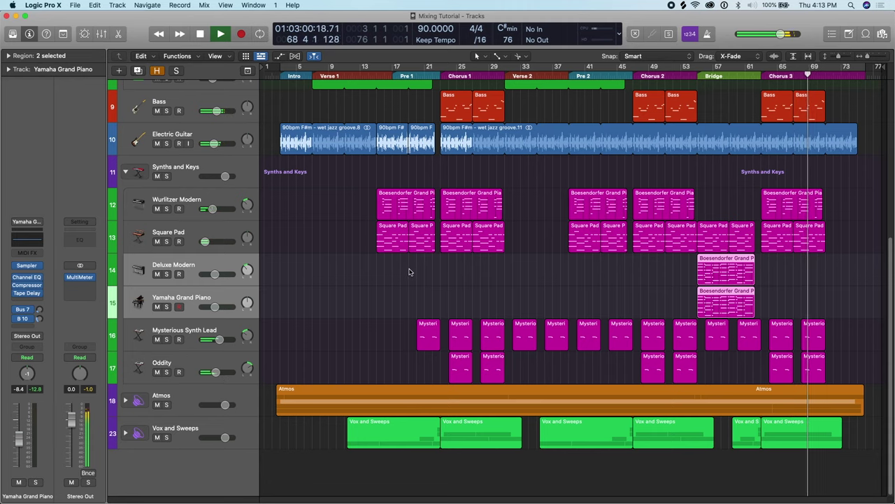
click(249, 368)
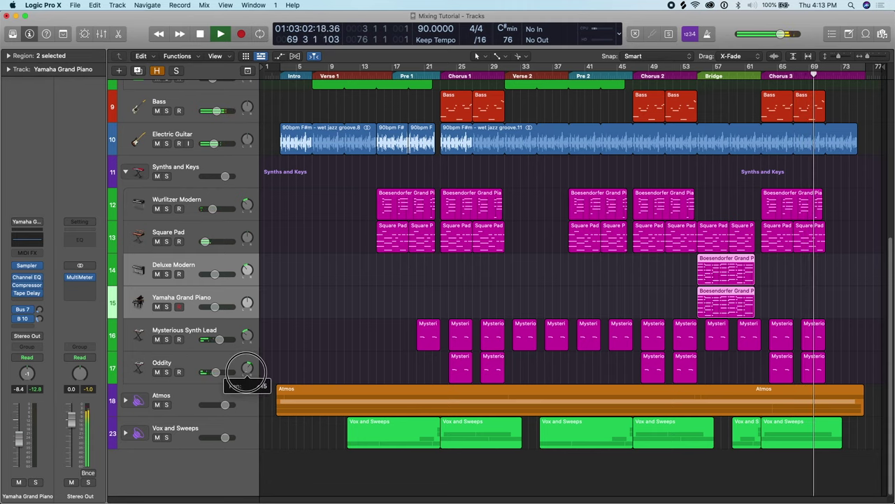
click(250, 334)
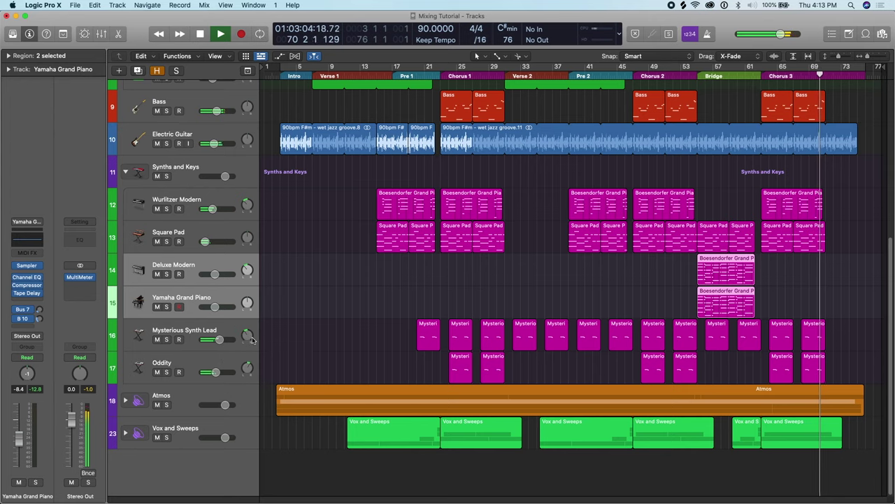
Save the project, and stop playback with the playhead placed at the start of Verse 2, bar 31.
key(super+s)
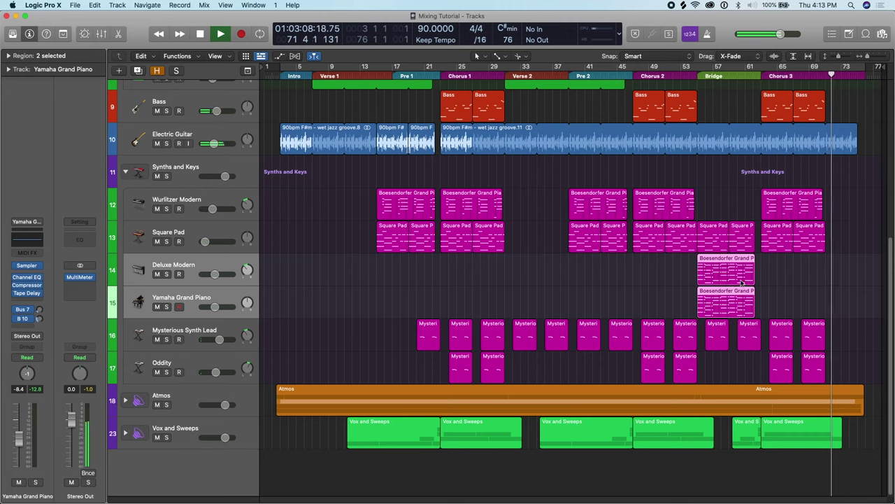
key(space)
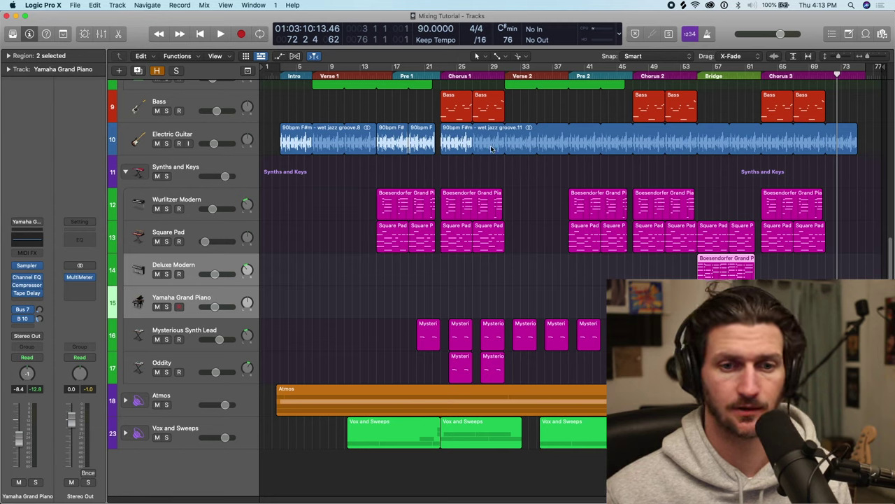
click(511, 76)
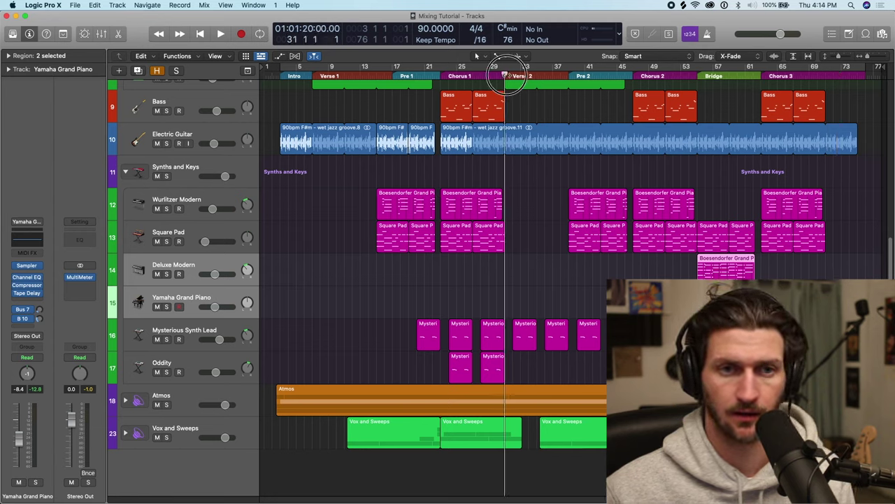
click(514, 75)
click(517, 75)
click(633, 74)
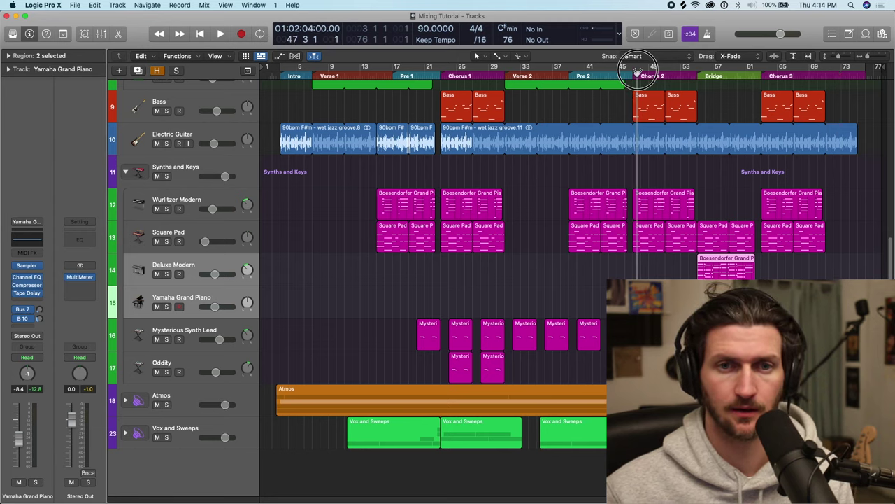
click(513, 75)
click(505, 74)
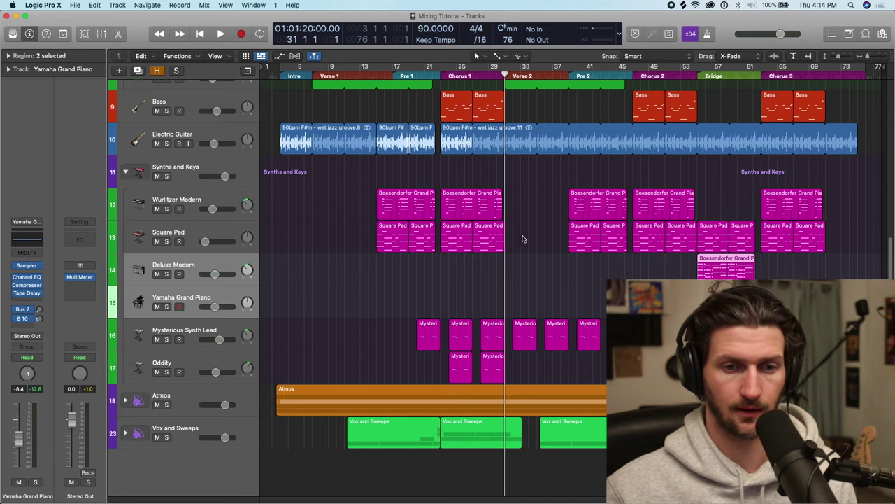
Check the tracks' volume automation, hide it again, and expand the Vox and Sweeps stack.
key(a)
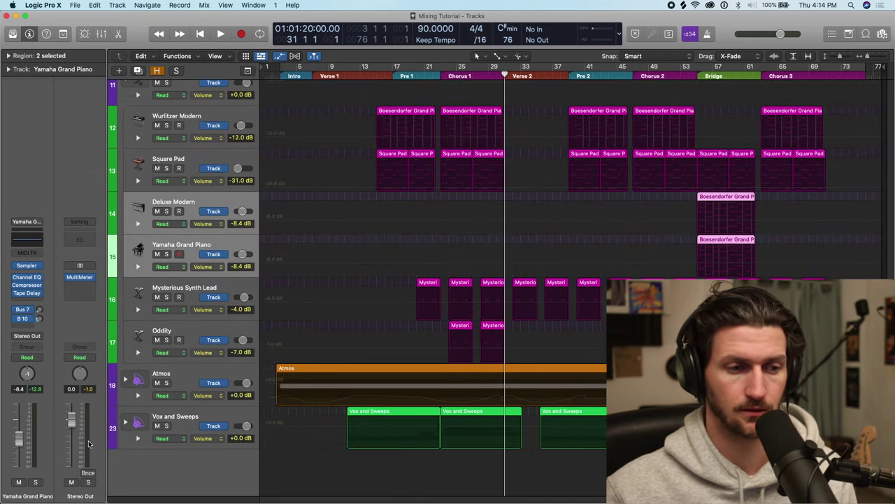
key(a)
click(126, 432)
scroll(197, 361, down, 5)
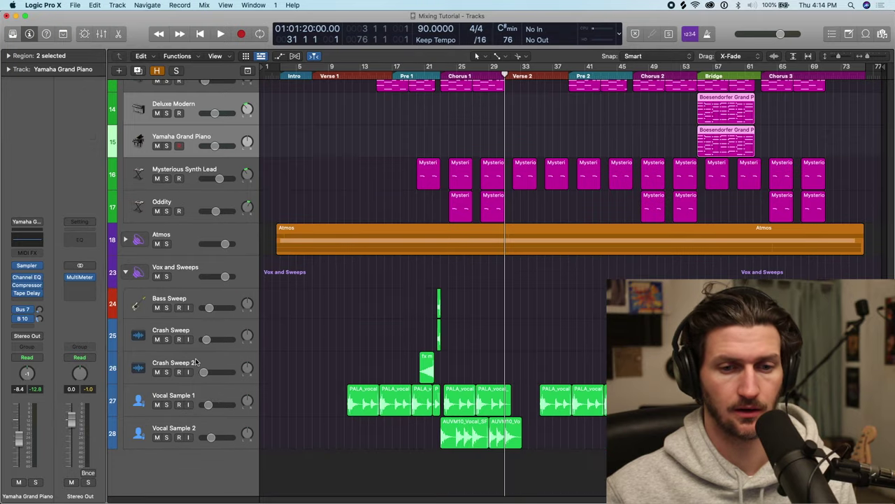
Examine the sweep and vocal sample regions from Verse 1 through the start of Chorus 2.
key(super+Right)
key(super+Right)
key(super+Right)
key(super+Left)
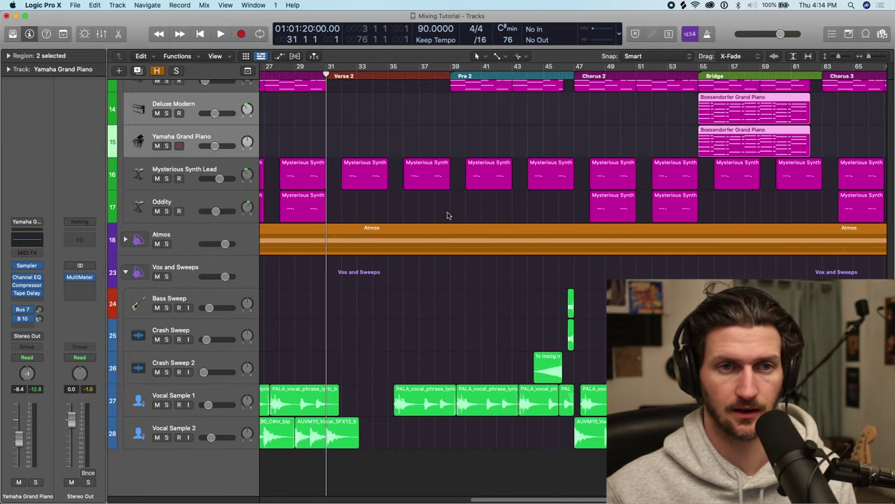
key(super+Left)
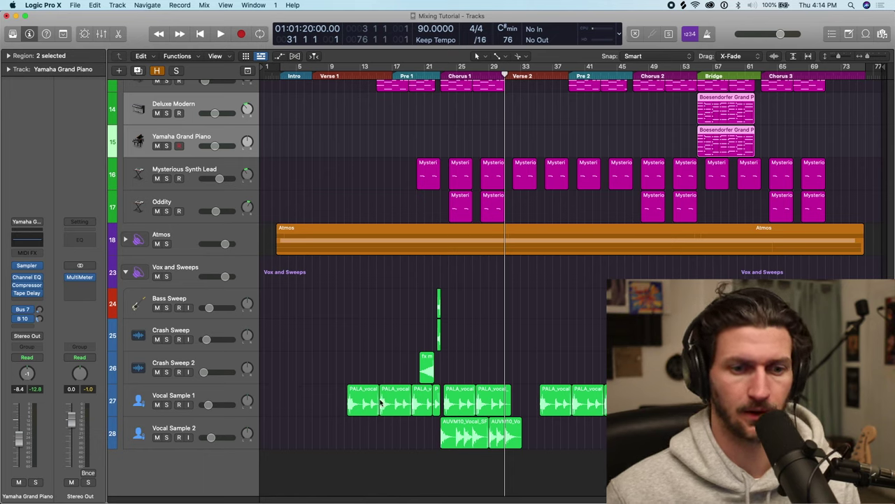
key(super+Right)
key(super+Right)
key(super+Right)
key(super+Right)
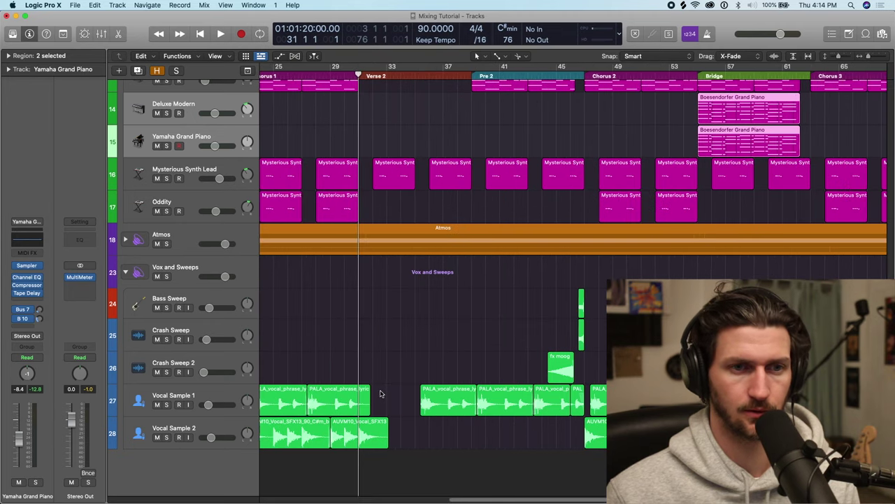
scroll(381, 393, left, 2)
scroll(381, 393, left, 3)
scroll(422, 375, left, 8)
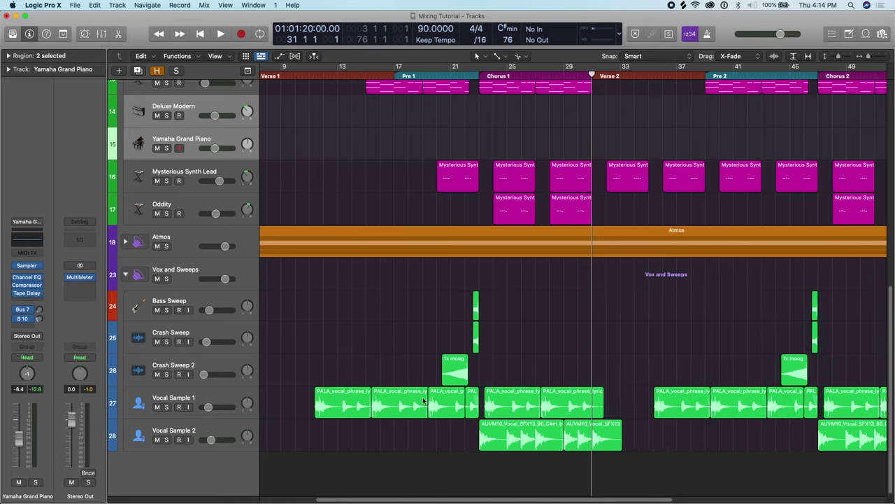
Show the tracks' automation and check which parameters can be automated on Vocal Sample 1.
scroll(378, 396, left, 1)
click(220, 397)
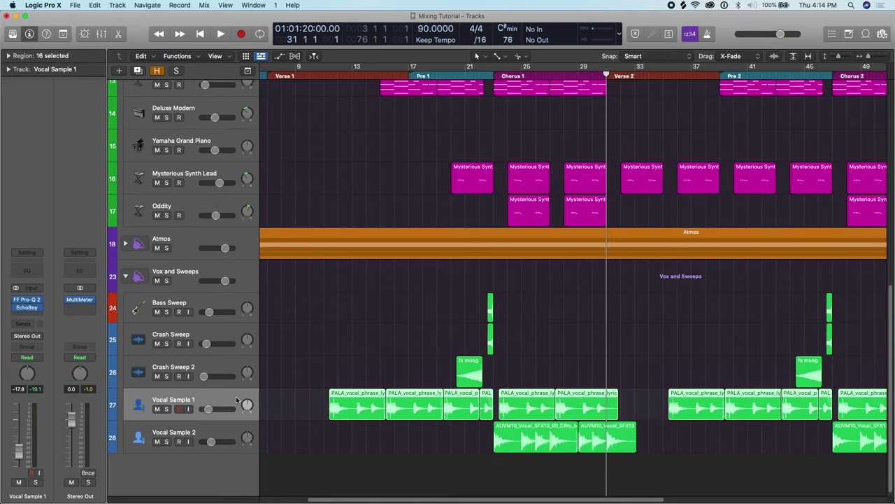
key(a)
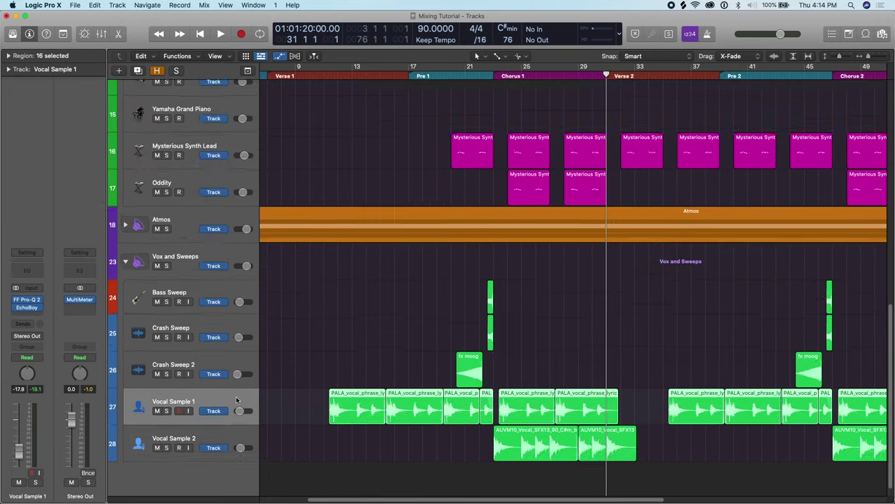
scroll(300, 377, down, 5)
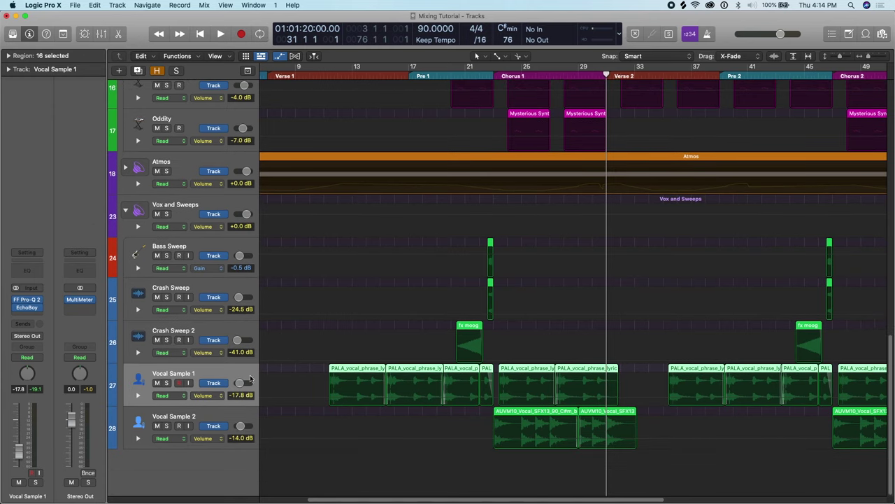
click(221, 396)
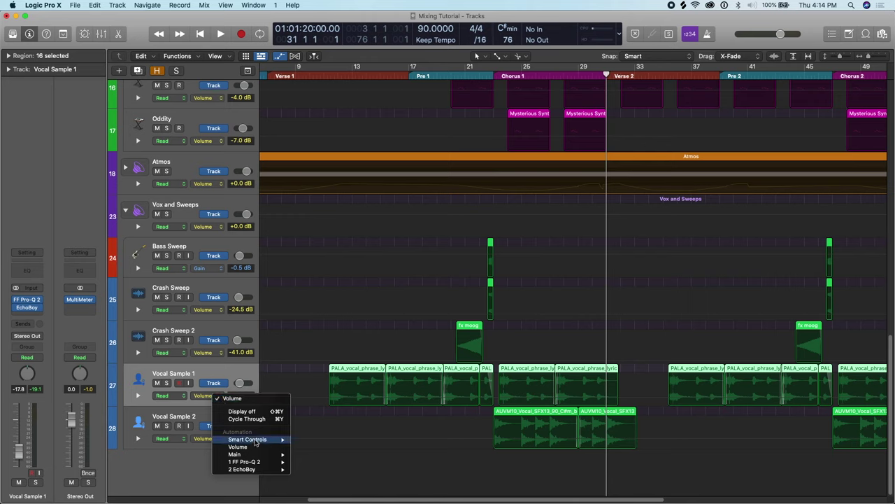
mouse_move(261, 442)
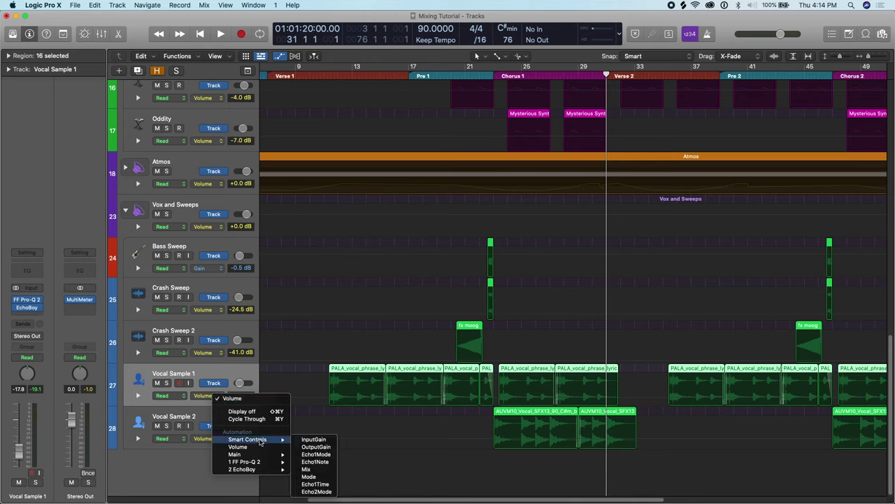
click(223, 378)
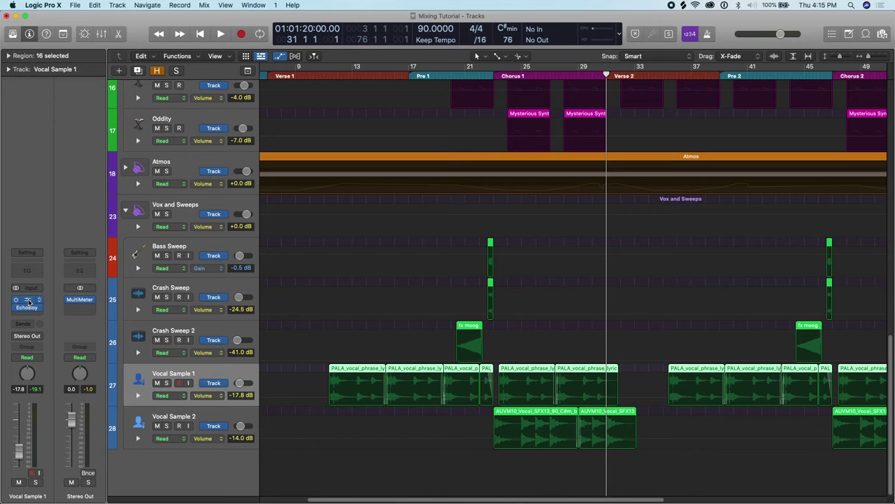
click(39, 272)
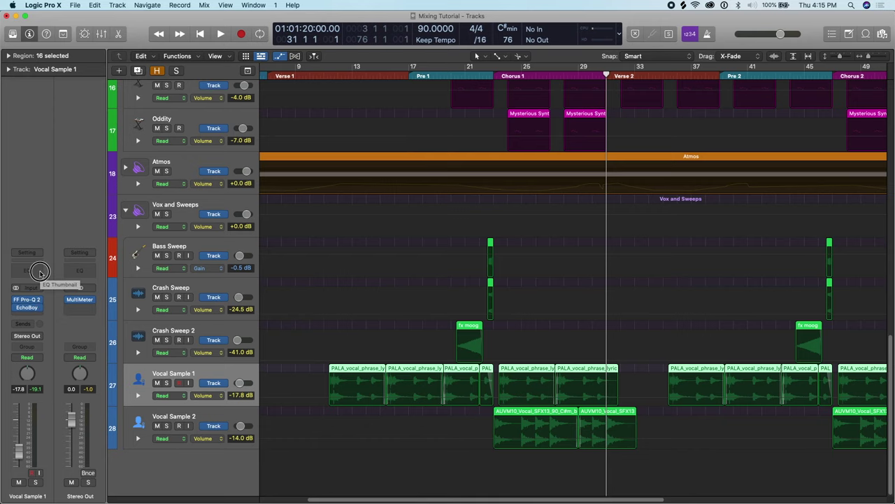
click(284, 132)
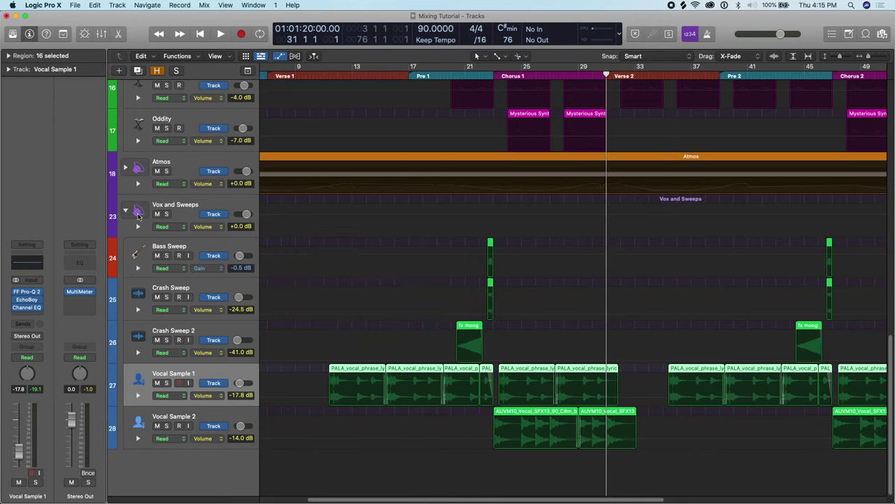
click(39, 267)
key(y)
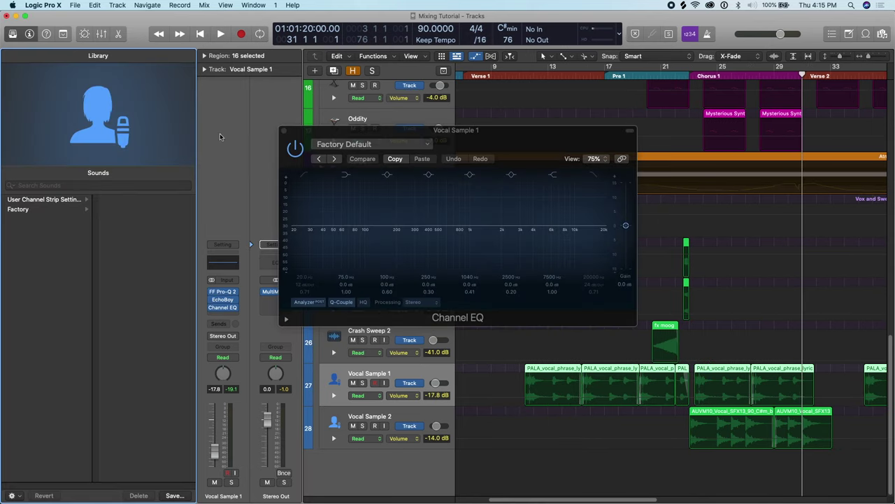
key(y)
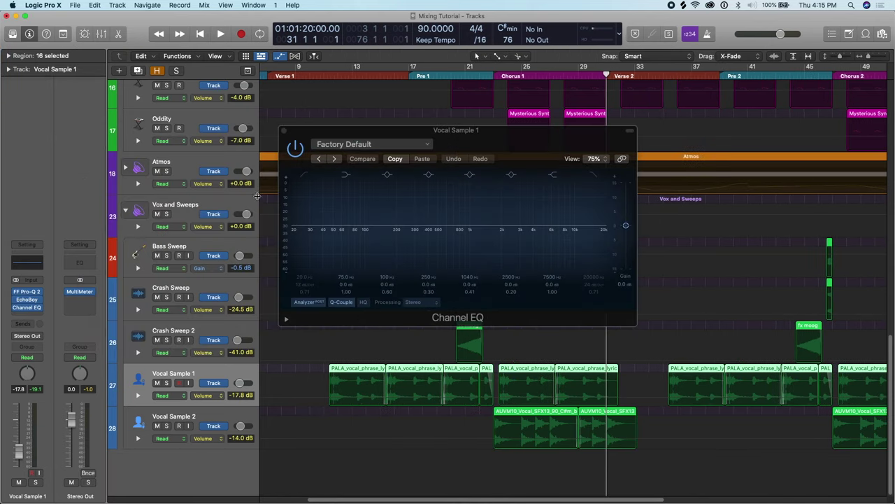
click(39, 314)
click(49, 311)
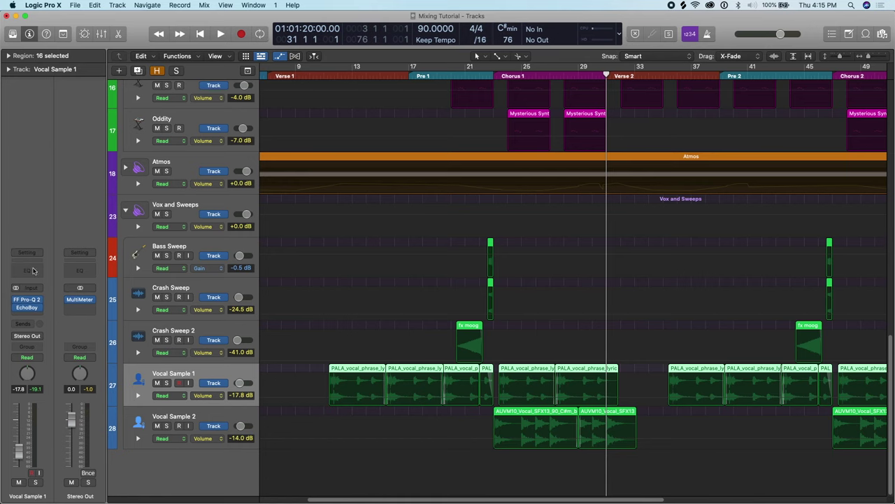
Insert a Channel EQ on Vocal Sample 1 and choose its High Cut Frequency as the track's automation parameter.
click(30, 272)
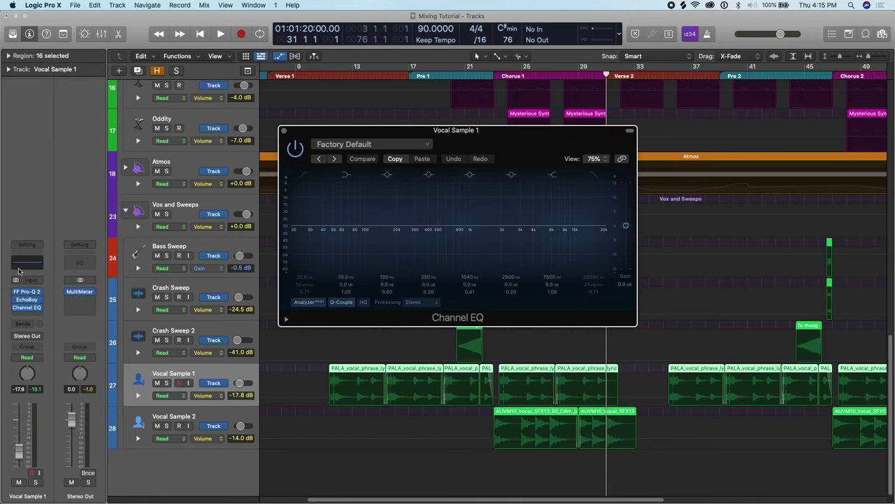
click(284, 131)
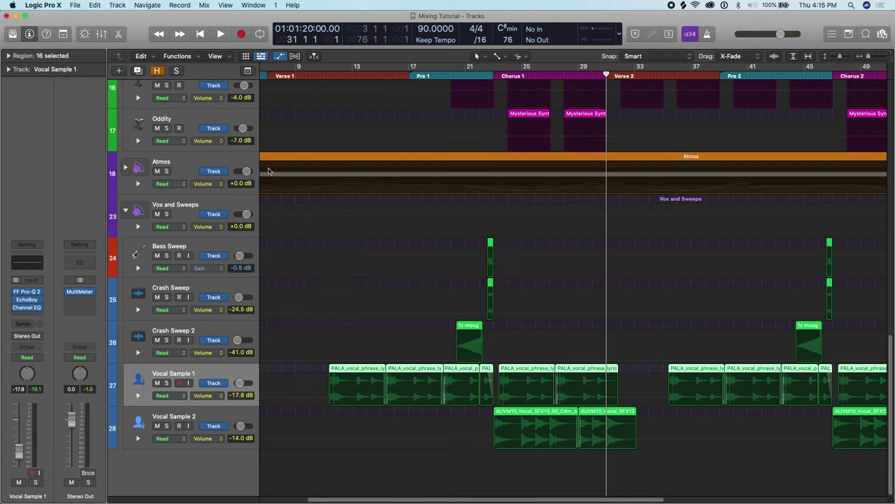
click(210, 395)
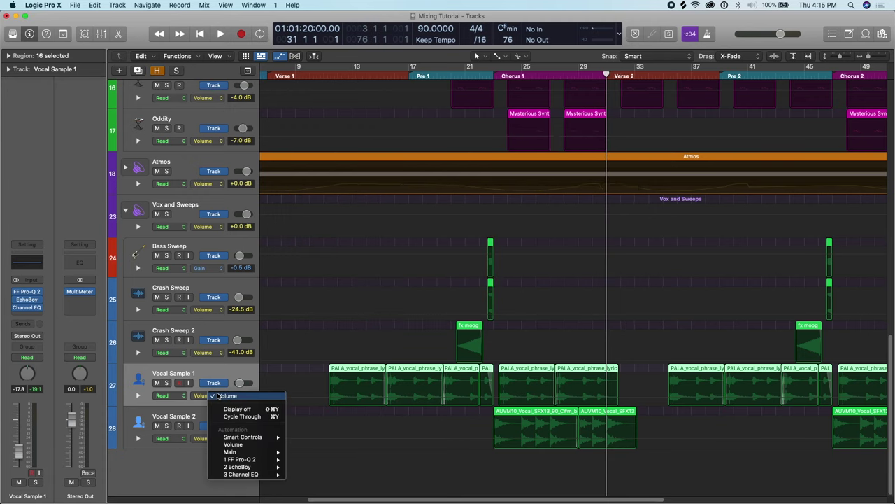
mouse_move(238, 476)
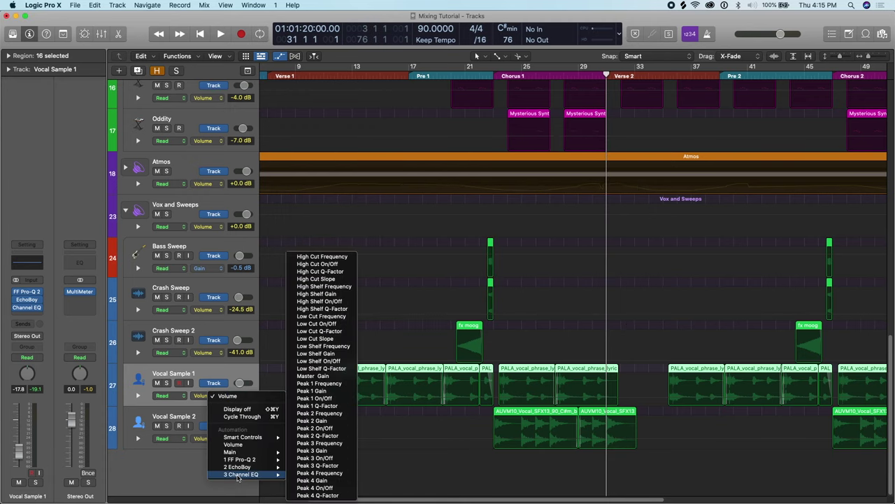
click(331, 257)
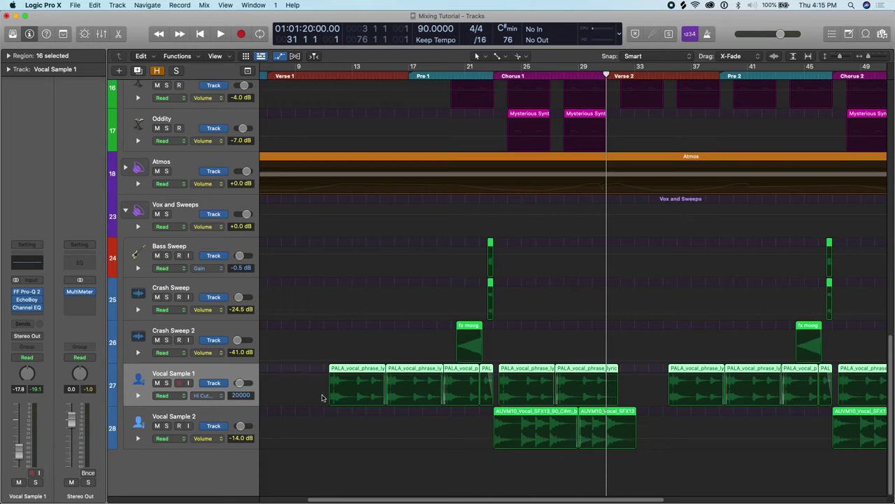
Place the playhead at the start of Chorus 1 and add a 20000 Hz high-cut automation point there on Vocal Sample 1.
click(378, 383)
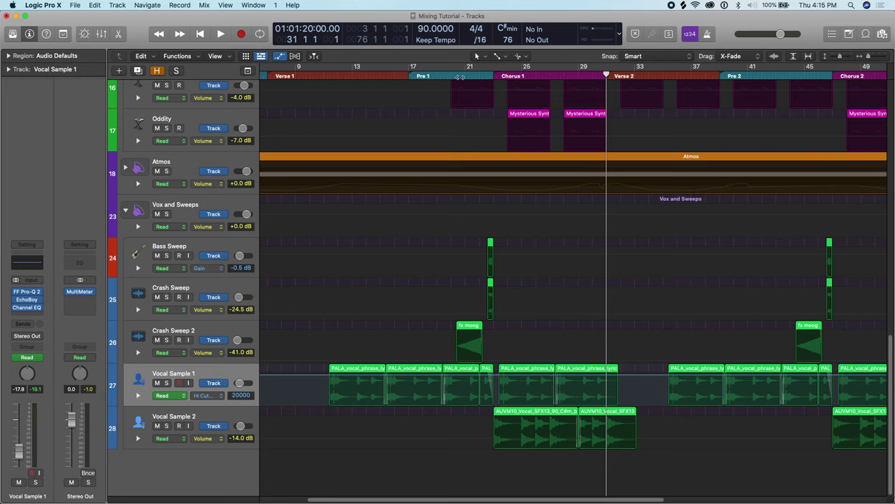
click(495, 75)
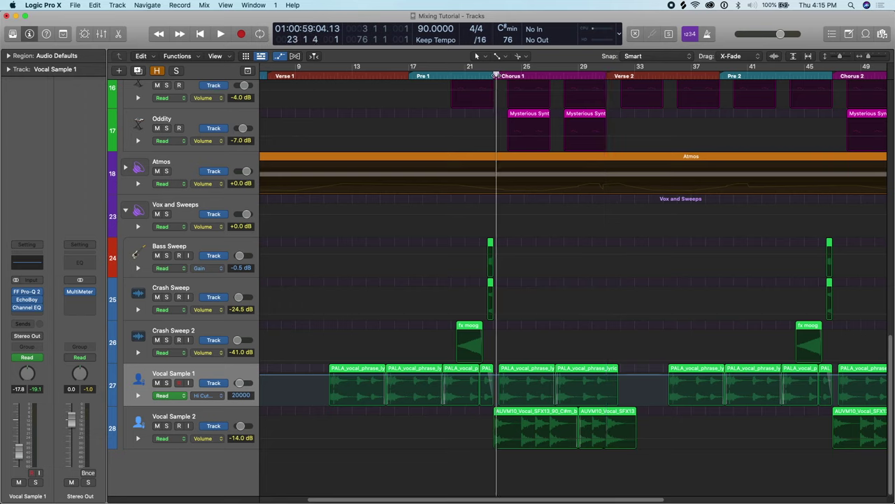
drag(496, 76, 496, 76)
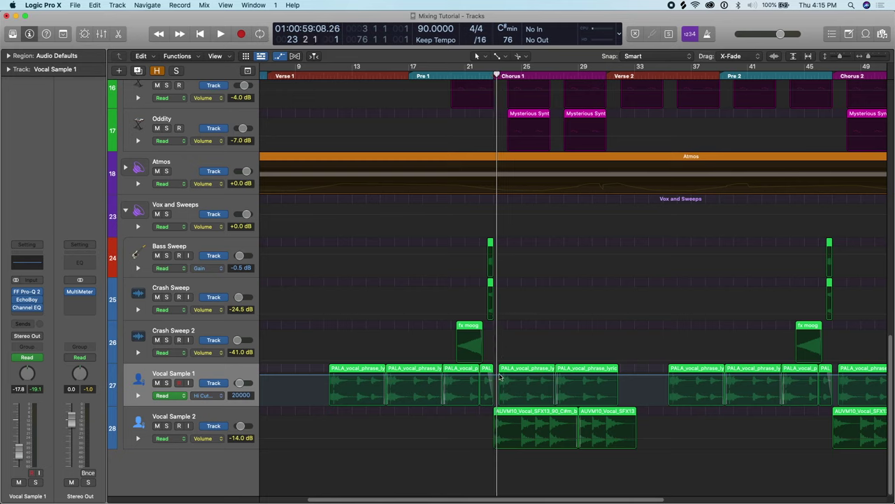
click(498, 377)
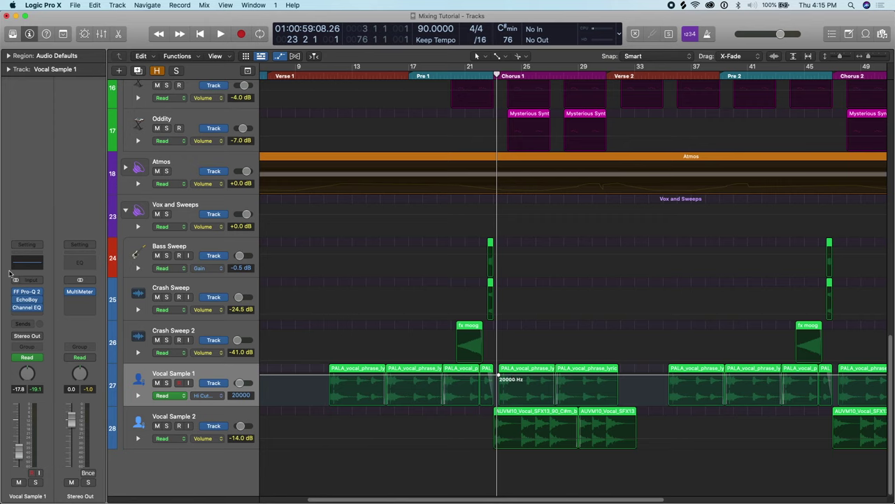
Enable the Channel EQ's high cut filter and lower its frequency automation before Chorus 1 to 390 Hz.
click(20, 264)
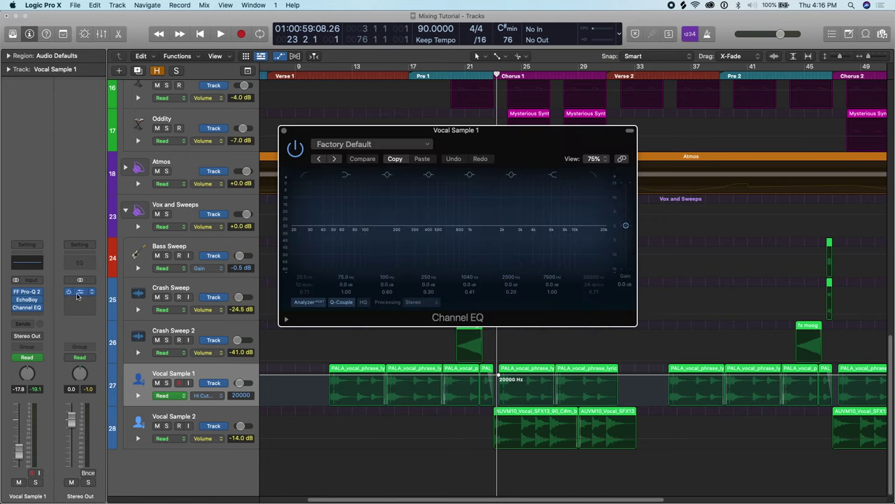
click(595, 175)
drag(495, 375, 479, 414)
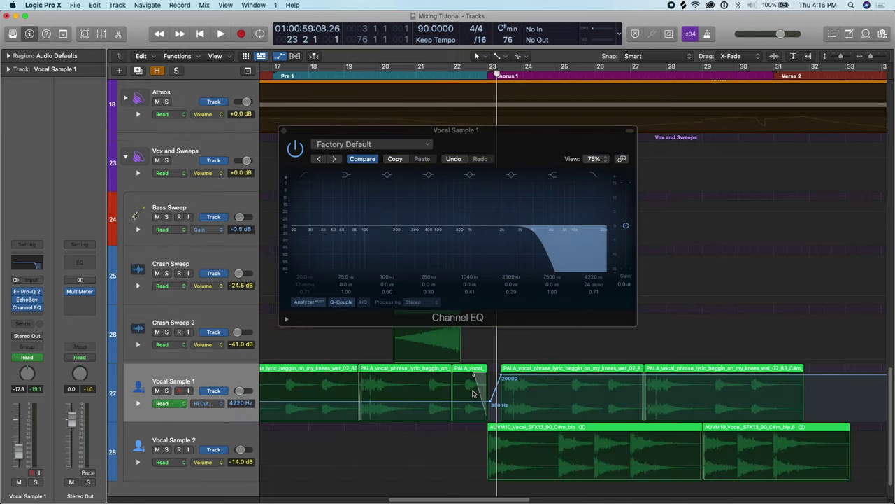
Solo Vocal Sample 1, set the cycle range from bar 11 to bar 27, and play back the filtered vocal.
scroll(472, 393, left, 5)
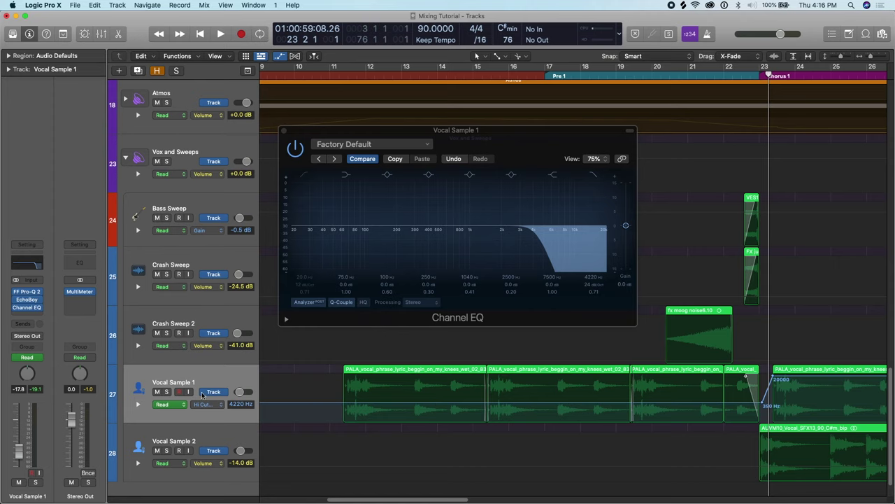
click(166, 393)
scroll(466, 382, down, 5)
scroll(462, 392, right, 1)
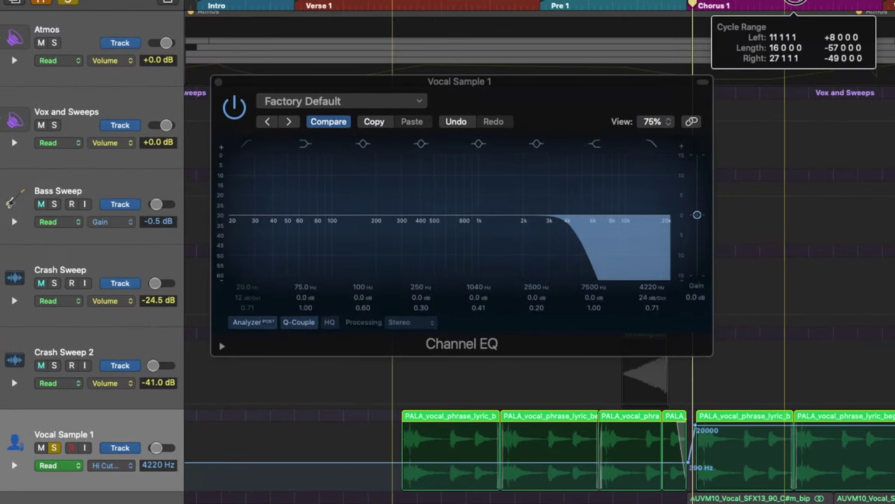
key(space)
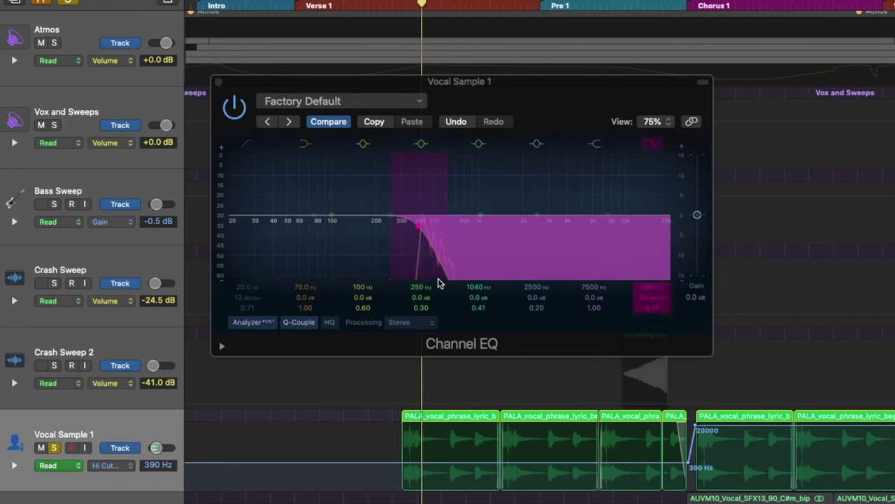
scroll(522, 406, right, 5)
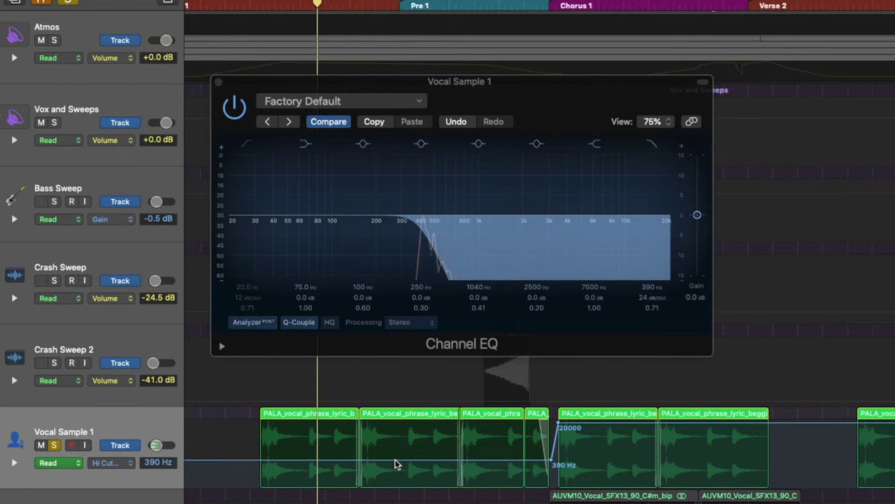
Compare the unsoloed vocal muted and unmuted in the mix, and set its high-cut automation before Chorus 1 to 960 Hz.
click(54, 445)
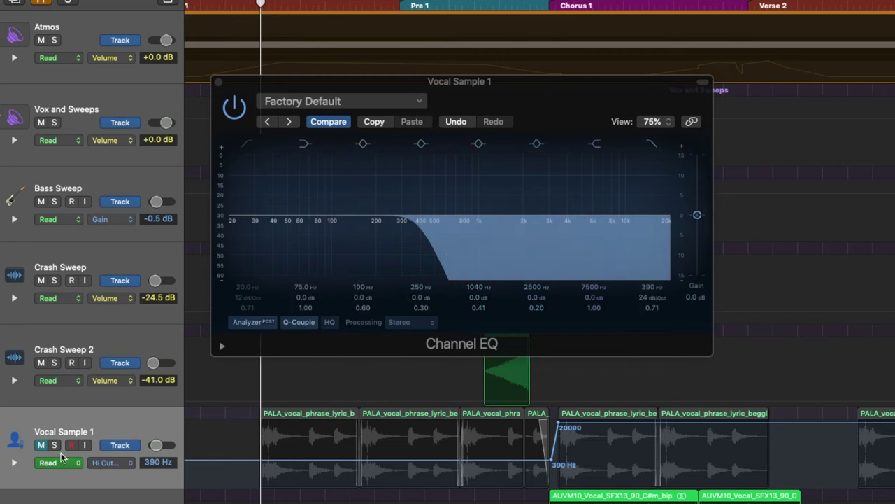
click(41, 445)
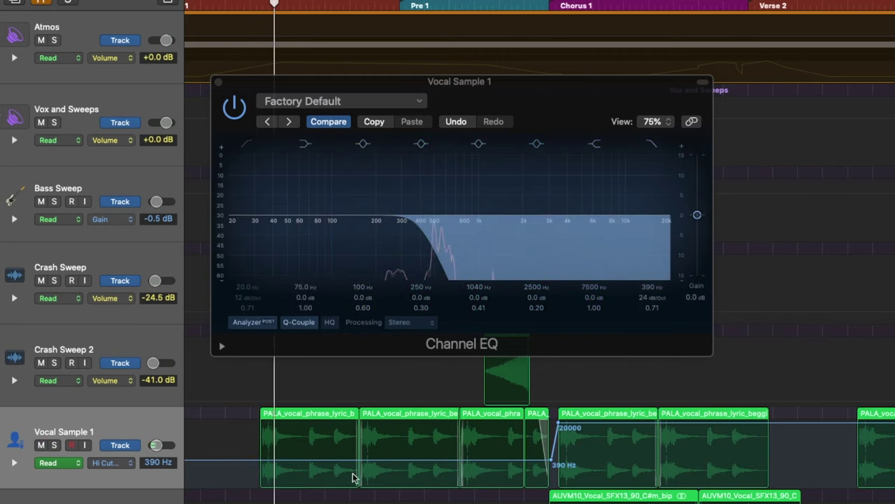
mouse_move(359, 462)
mouse_down()
mouse_move(360, 442)
mouse_move(358, 453)
mouse_up()
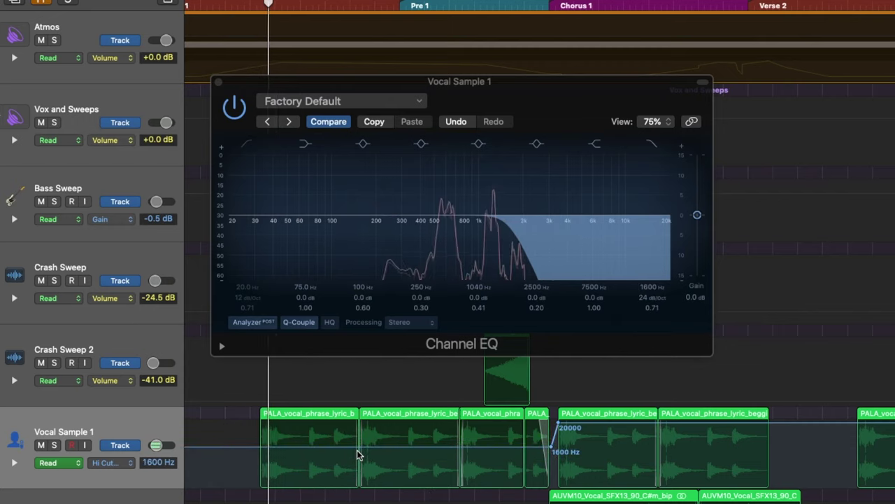
drag(361, 446, 362, 455)
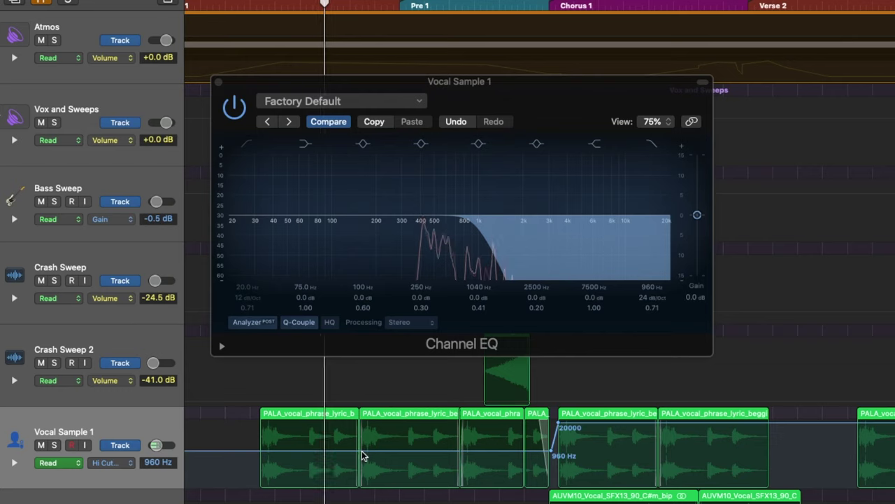
Reshape the high-cut automation to rise from 670 Hz at the first vocal phrase to 960 Hz in the second phrase.
drag(551, 454, 387, 452)
drag(262, 451, 260, 455)
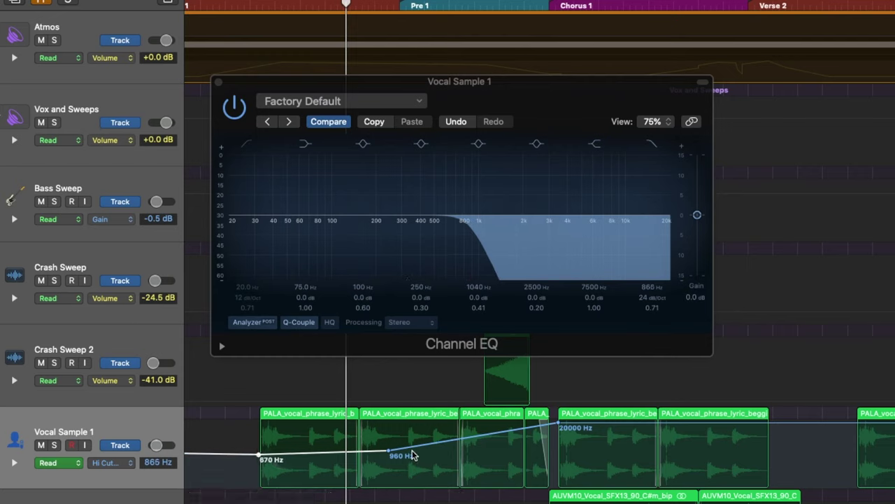
drag(390, 455, 380, 453)
Steepen the high-cut rise into Chorus 1 with points at 2120, 3860 and 20000 Hz, audition the sweep, and close the Channel EQ.
drag(480, 436, 482, 444)
drag(516, 434, 516, 442)
key(space)
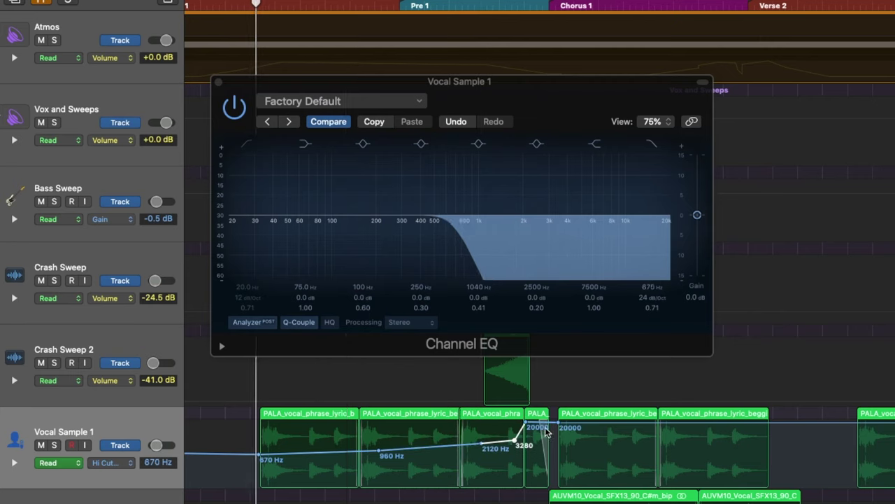
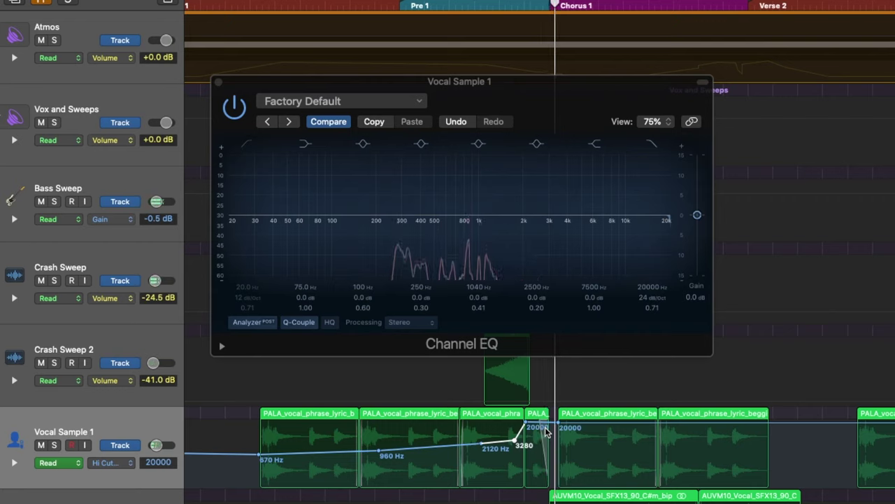
drag(515, 440, 515, 439)
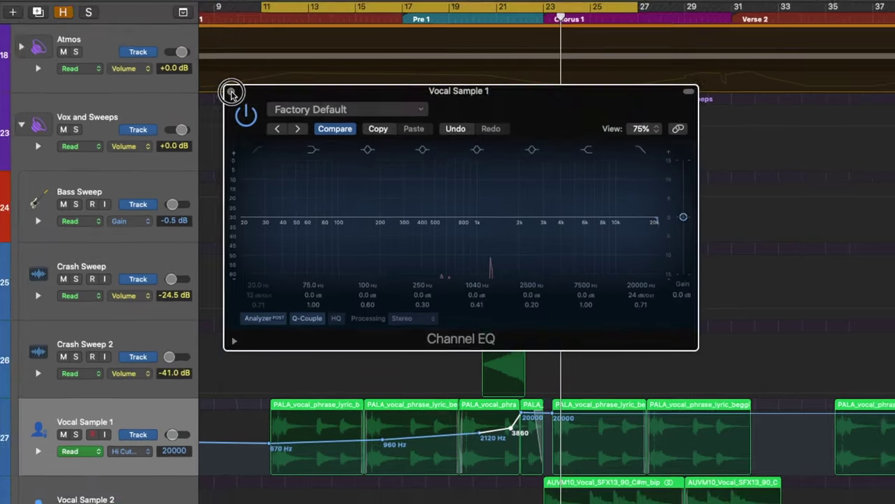
click(218, 82)
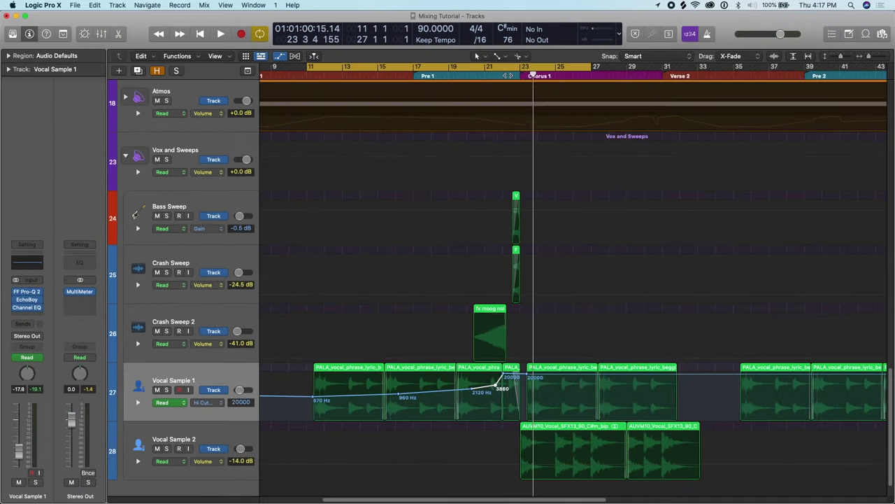
Turn off cycling, hide the automation, and play back the transition from bar 22 into Chorus 1.
drag(533, 74, 507, 75)
click(507, 66)
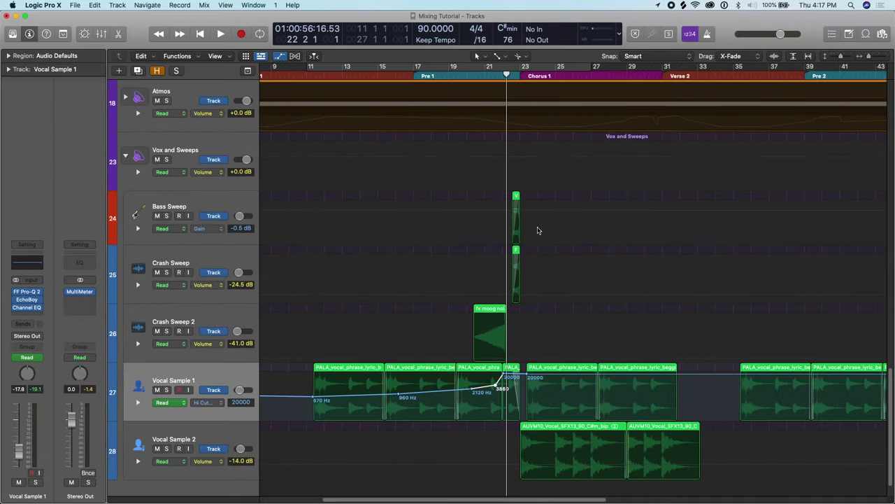
key(super+Right)
key(super+Right)
key(super+Right)
key(a)
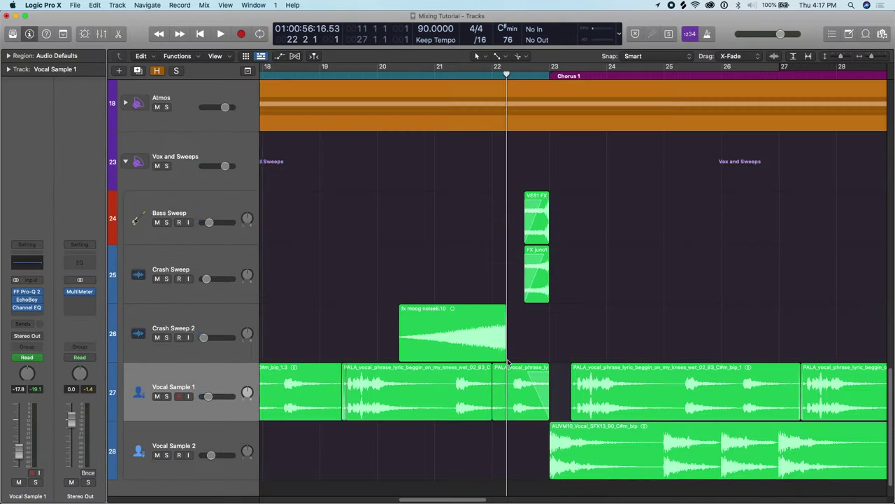
key(space)
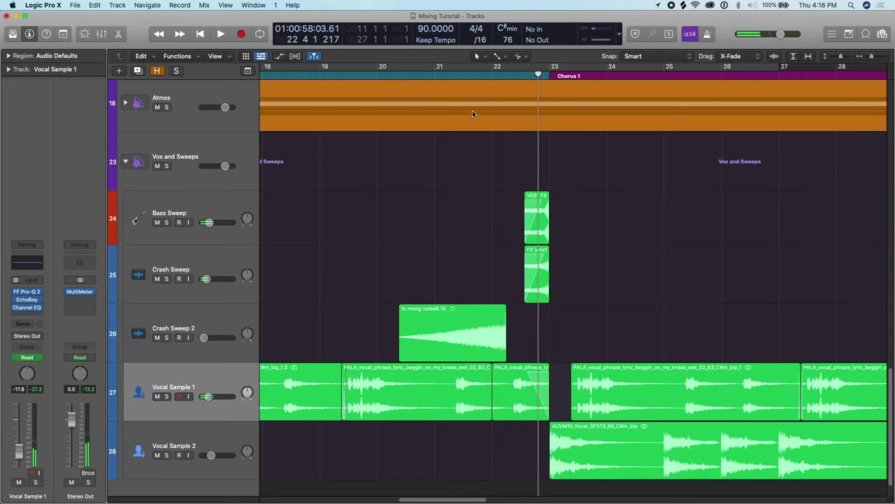
click(490, 76)
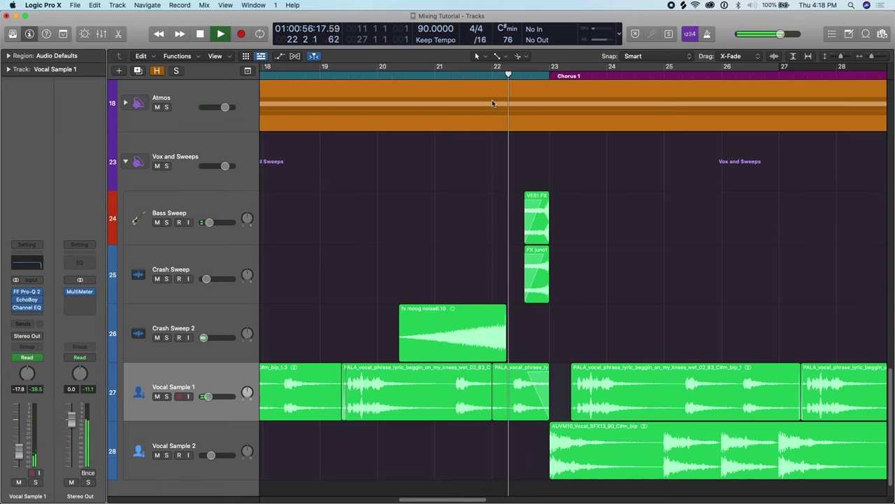
key(space)
Show the automation again and check which parameters Vocal Sample 1 offers for automating the last short phrase before Chorus 1.
click(531, 392)
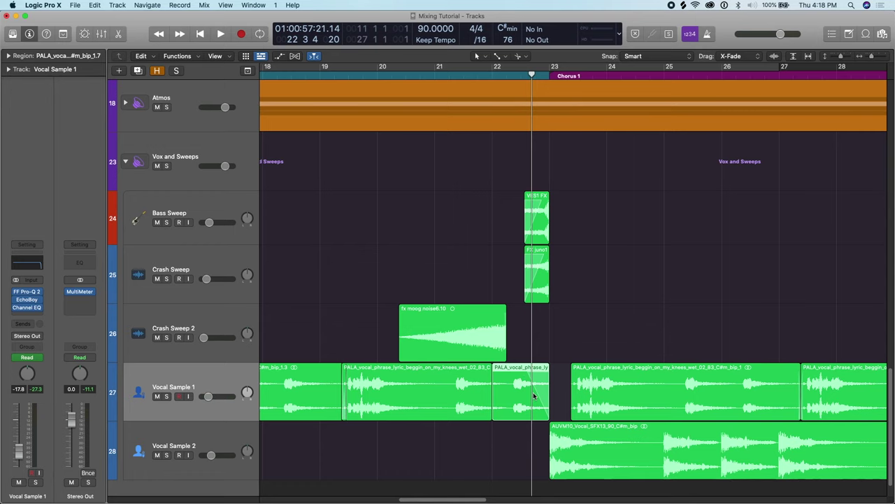
scroll(523, 389, down, 2)
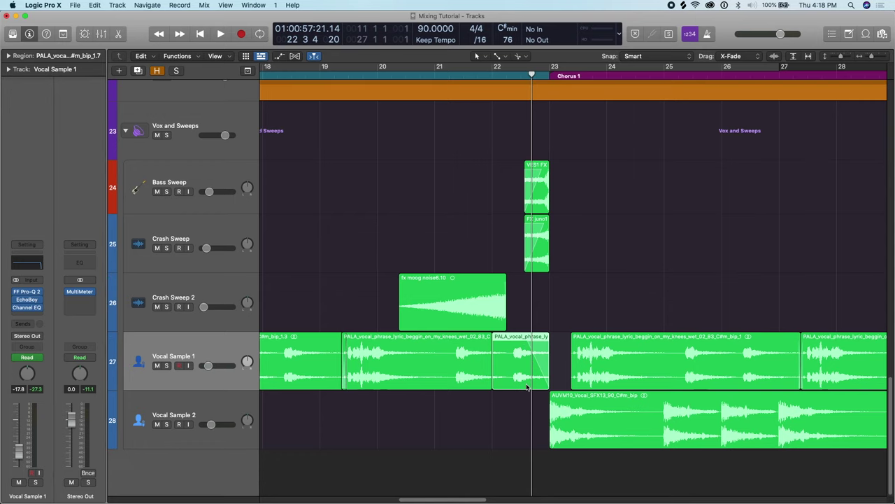
key(a)
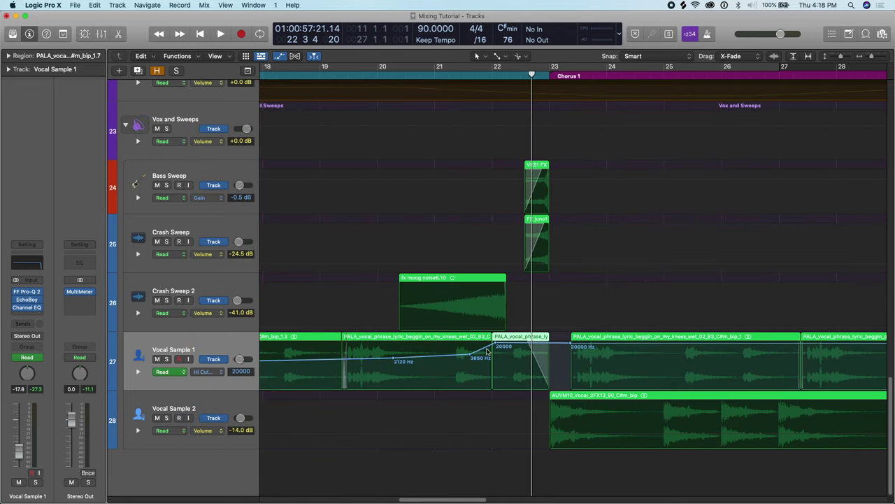
key(super+Left)
key(super+Left)
key(super+Left)
key(super+Left)
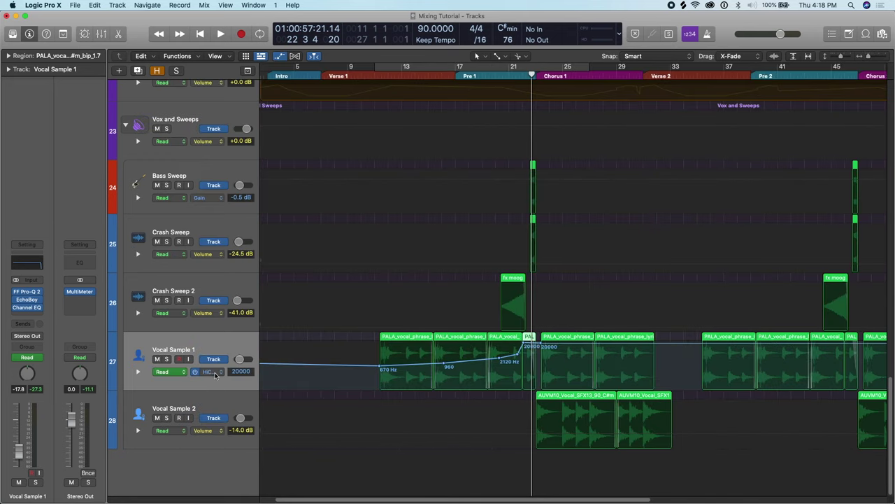
click(212, 371)
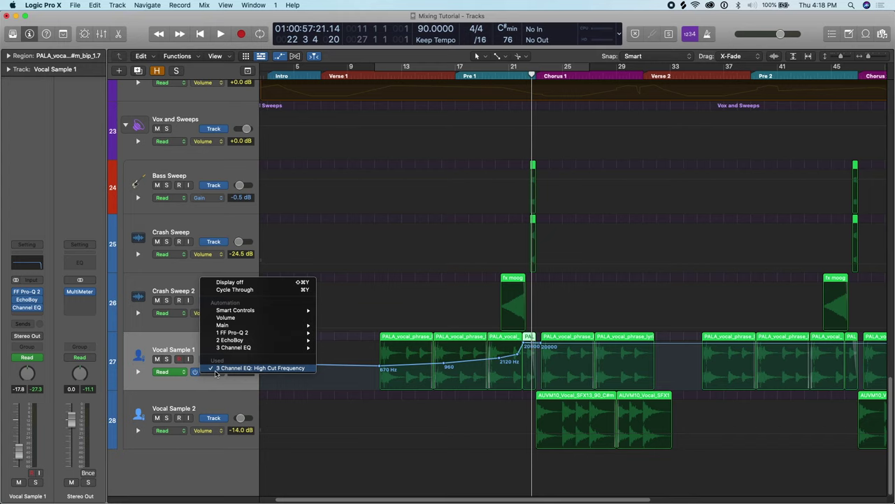
click(190, 342)
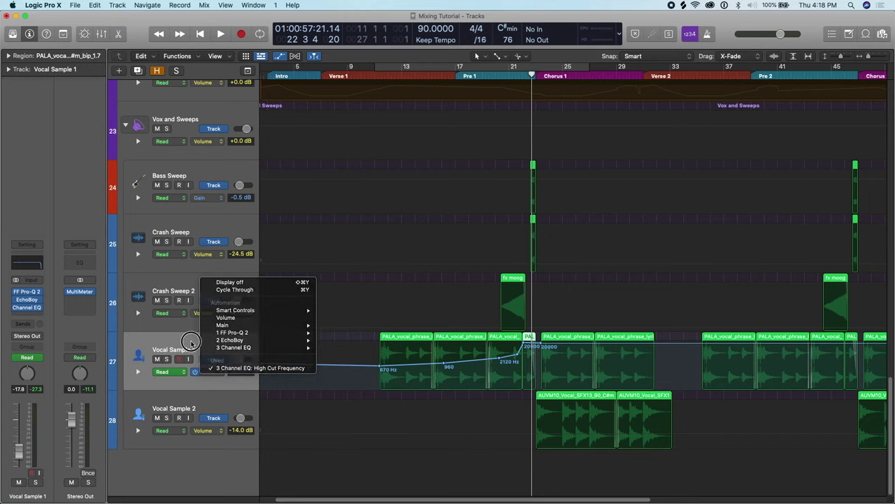
Insert a Gain plug-in after the Channel EQ on Vocal Sample 1 and display its Gain parameter automation.
click(36, 316)
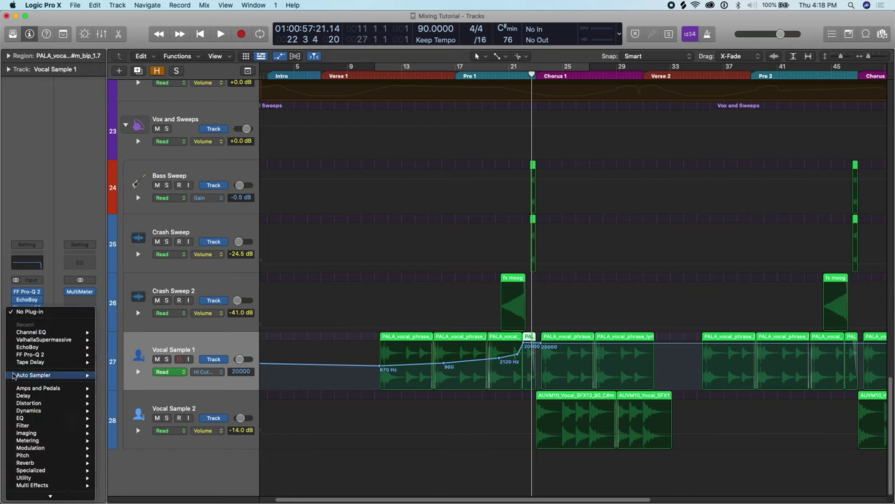
mouse_move(35, 489)
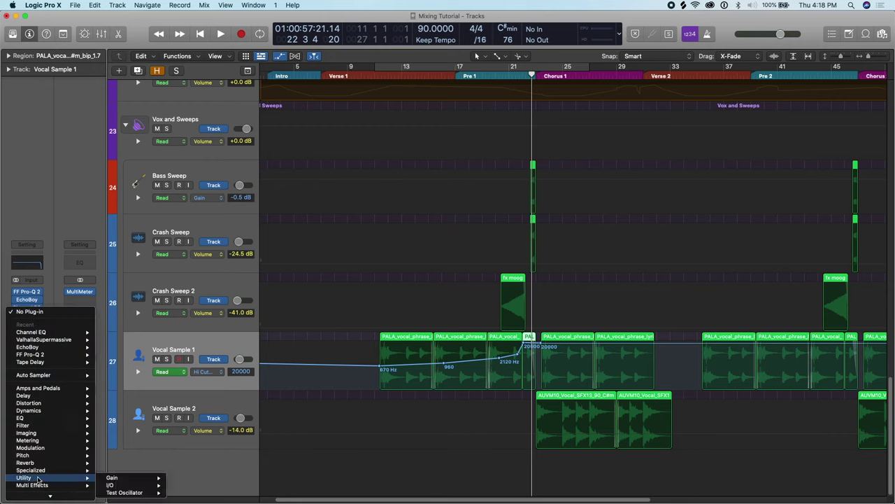
mouse_move(116, 479)
click(183, 478)
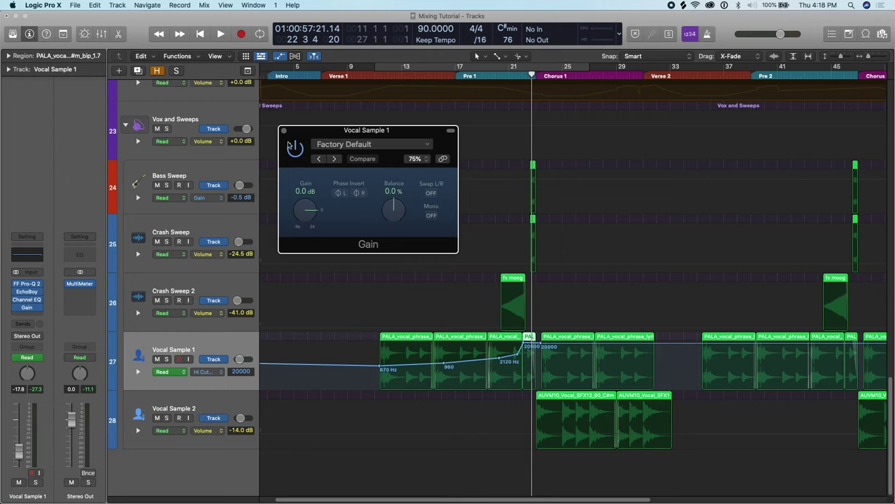
click(284, 132)
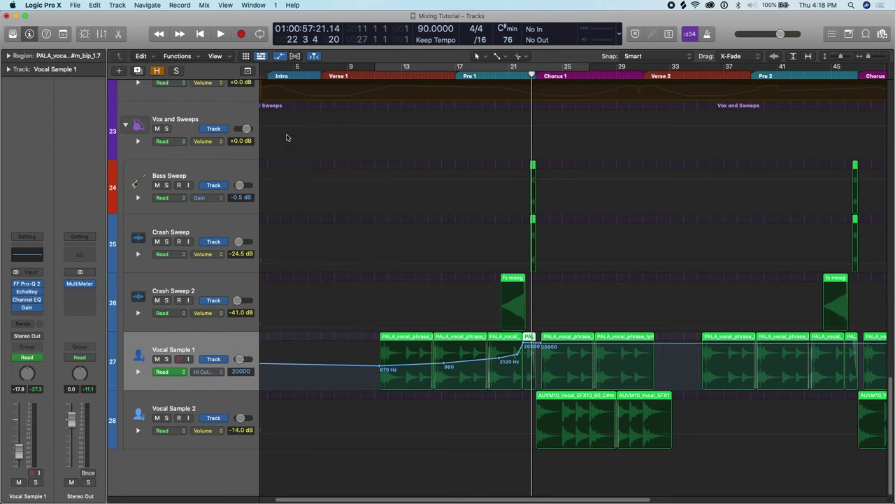
click(219, 371)
mouse_move(245, 348)
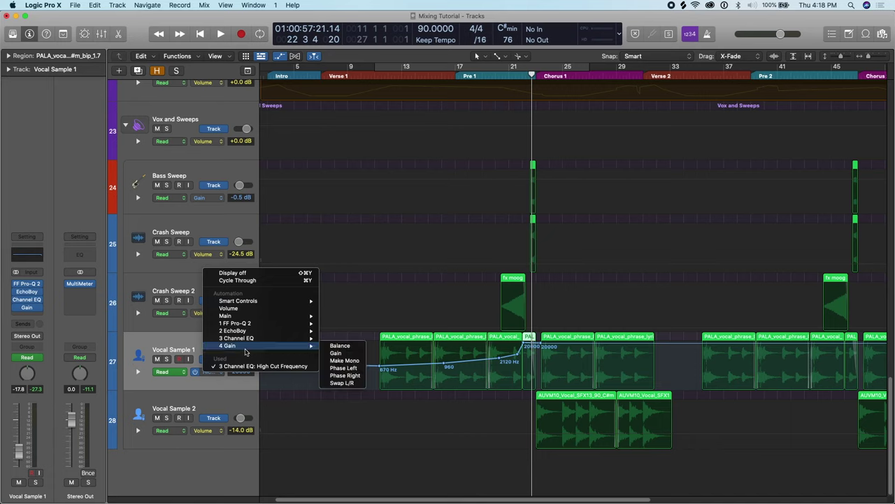
click(336, 353)
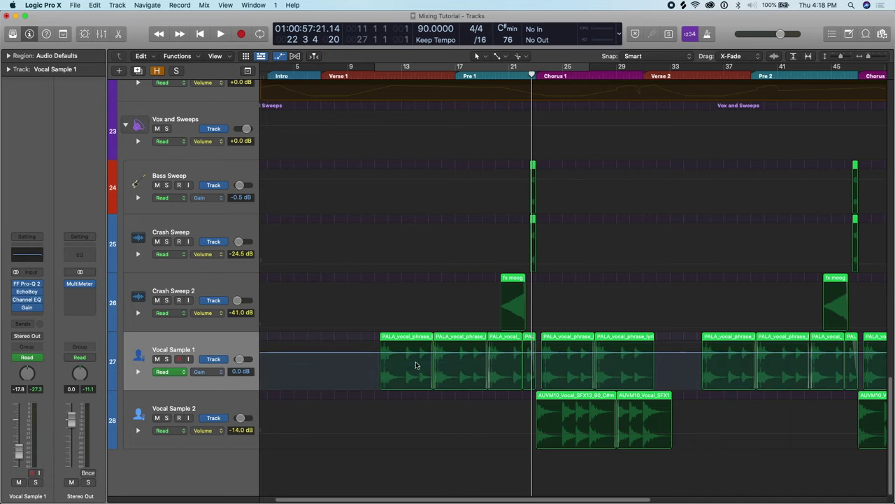
Raise Vocal Sample 1's gain automation over the last short vocal phrase before Chorus 1.
key(z)
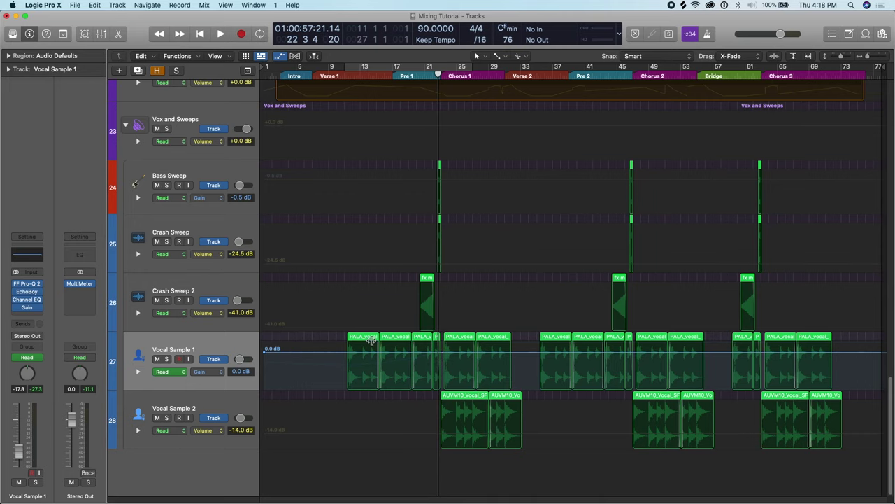
key(super+Right)
key(super+Right)
key(super+Right)
key(super+Right)
key(super+Right)
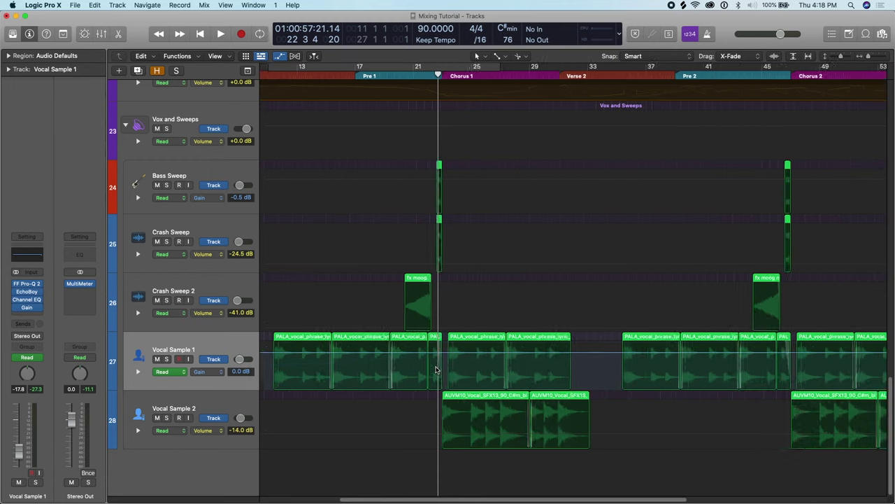
key(super+Right)
key(super+Right)
key(super+Right)
key(super+Right)
key(super+Right)
key(super+Right)
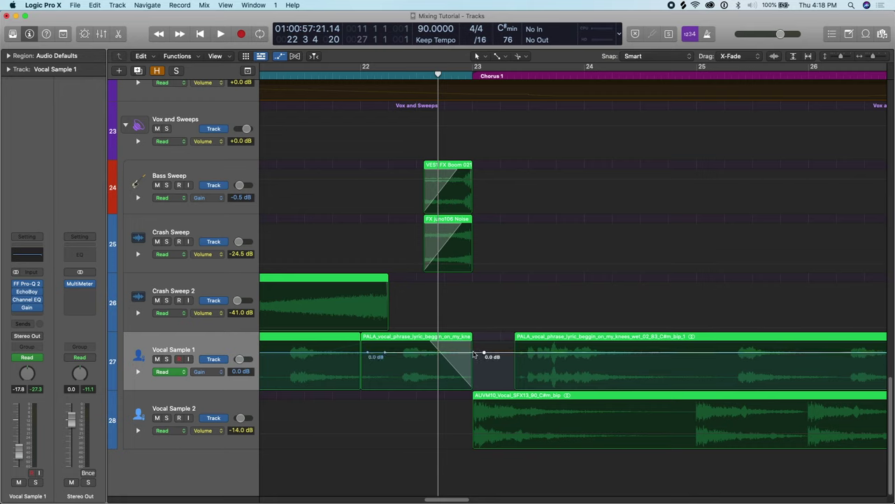
drag(439, 351, 441, 343)
Set the locators around that short phrase from bar 22, fine-tune its gain boost to +5.7 dB, and audition it into Chorus 1.
key(super+Right)
key(super+Right)
drag(316, 67, 536, 67)
key(super+Down)
key(super+Down)
key(super+Down)
click(402, 230)
drag(403, 232, 404, 254)
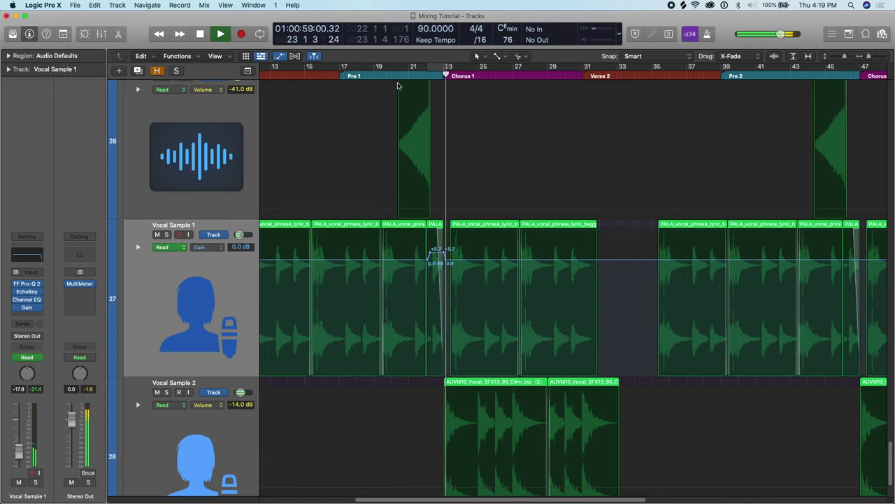
key(space)
Move the Crash Sweep 2 noise region before Chorus 1 about half a beat later so it ends just after bar 22 beat 2.
click(372, 77)
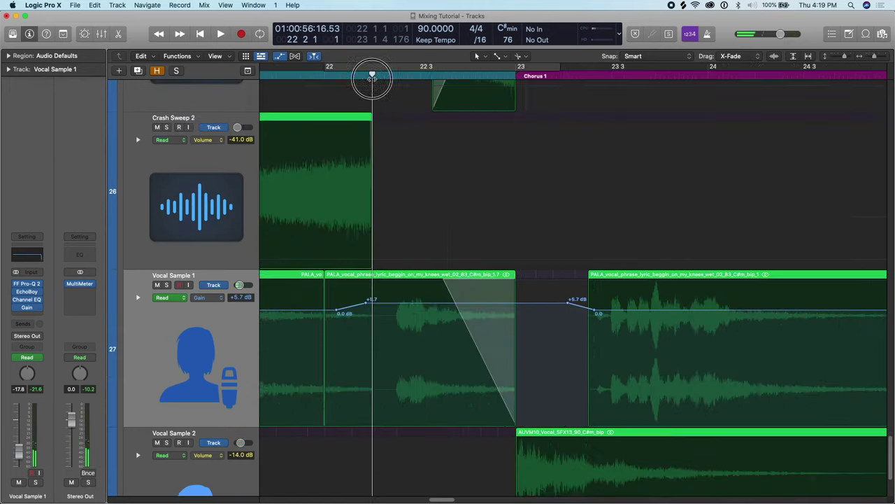
key(super+Right)
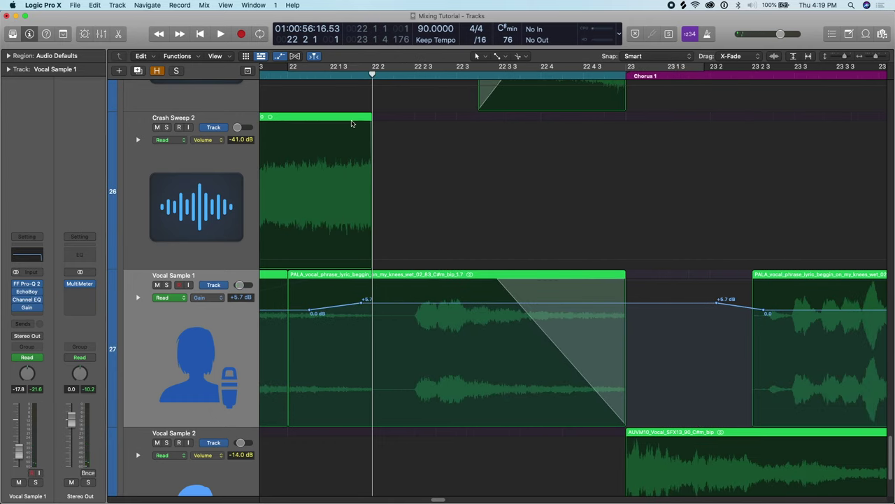
drag(352, 123, 388, 119)
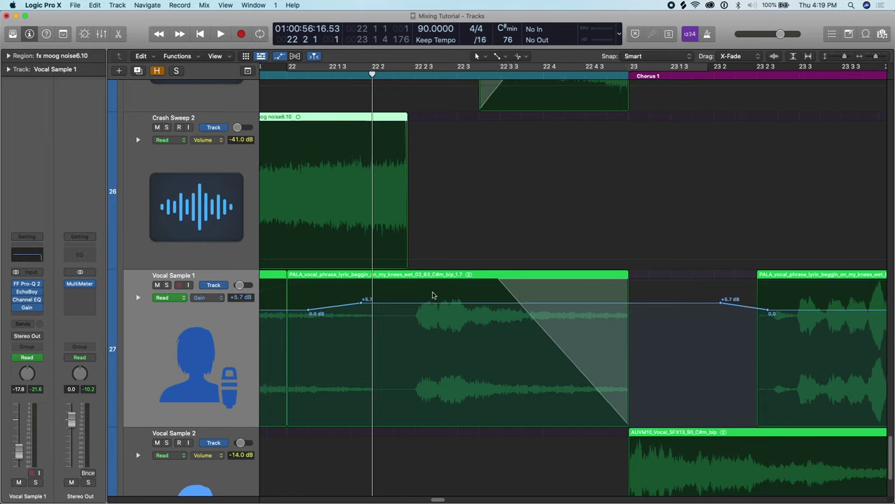
key(super+Right)
drag(423, 114, 441, 117)
key(super+Left)
key(super+Left)
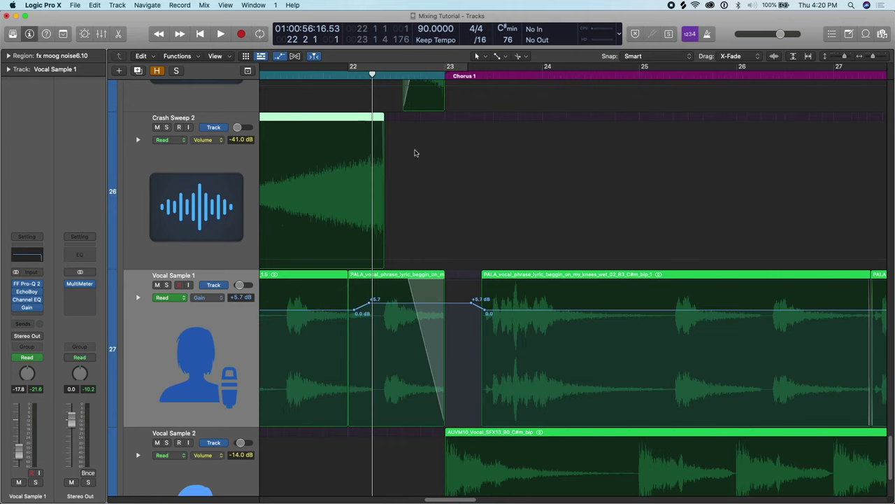
Play back the transition into Chorus 1 with the shifted noise sweep and the boosted vocal phrase.
click(301, 72)
key(space)
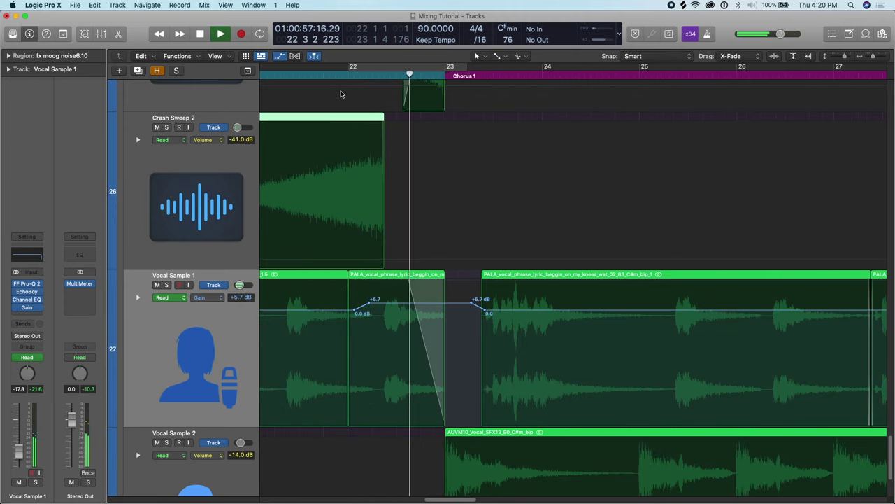
key(super+Left)
key(super+Left)
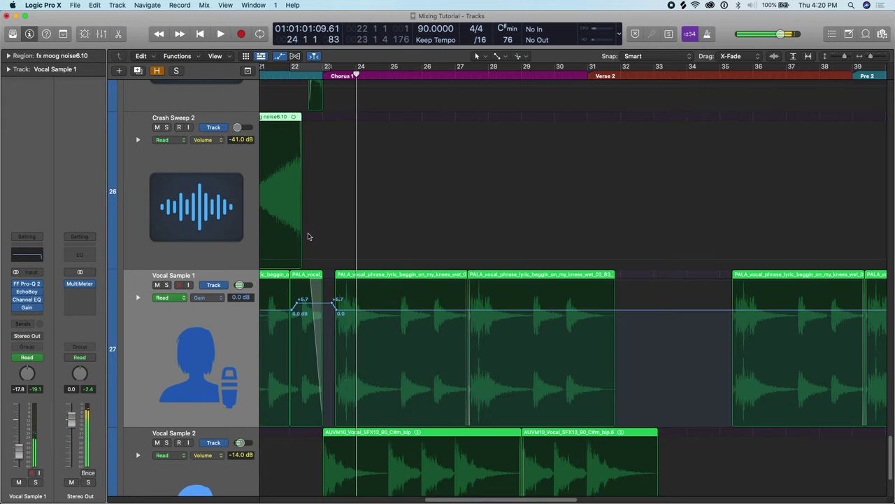
key(super+Left)
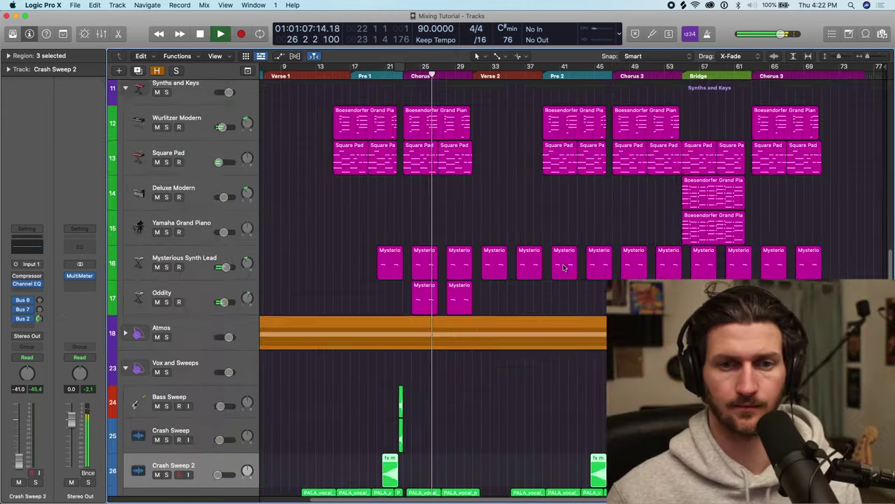
Lower the Bass track's volume slightly and play back Chorus 1 to judge the balance.
scroll(564, 268, up, 2)
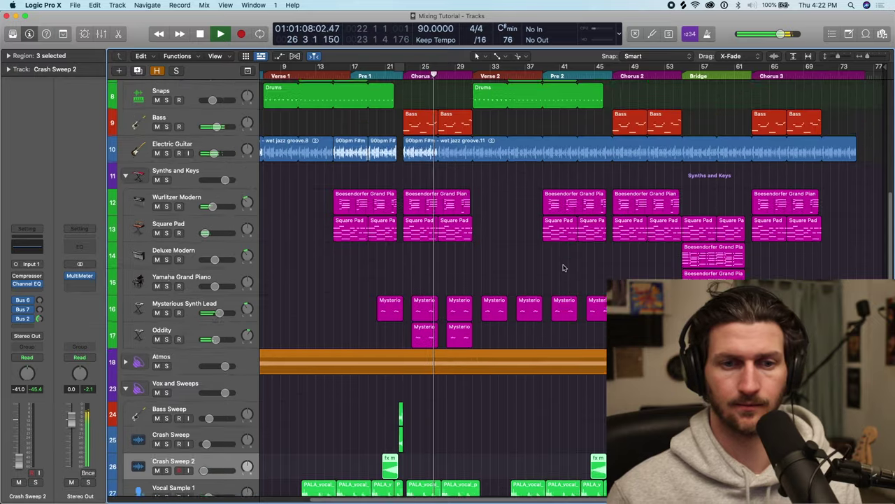
key(super+Up)
key(super+Up)
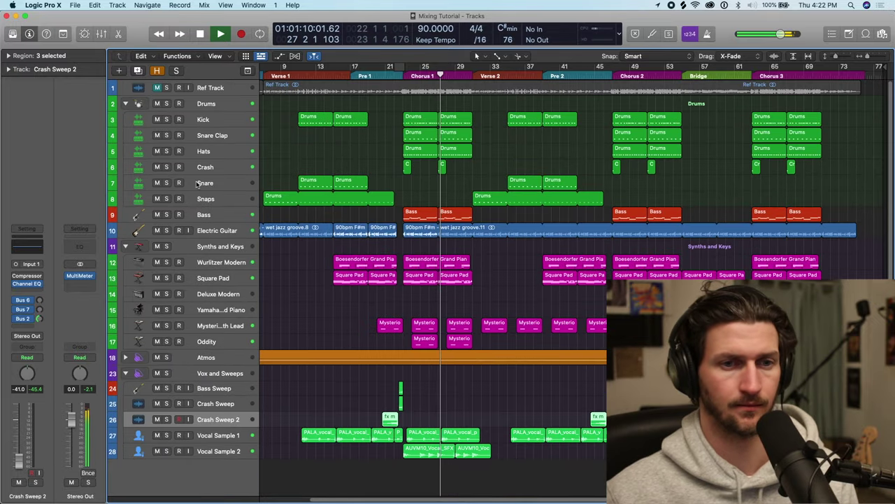
key(super+Down)
key(space)
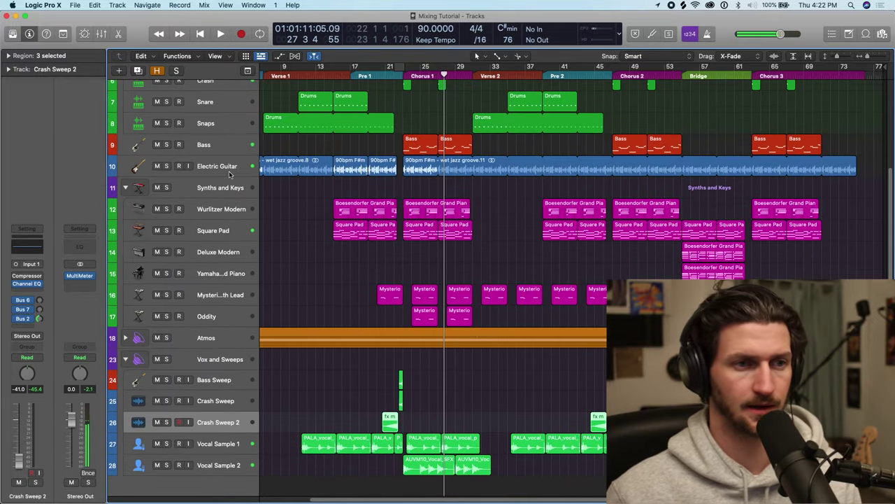
scroll(228, 171, down, 2)
scroll(177, 158, up, 4)
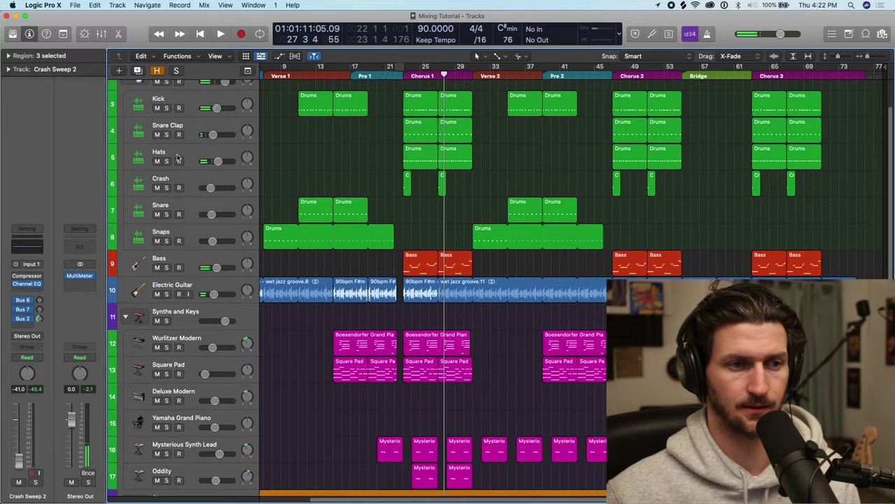
click(216, 267)
key(space)
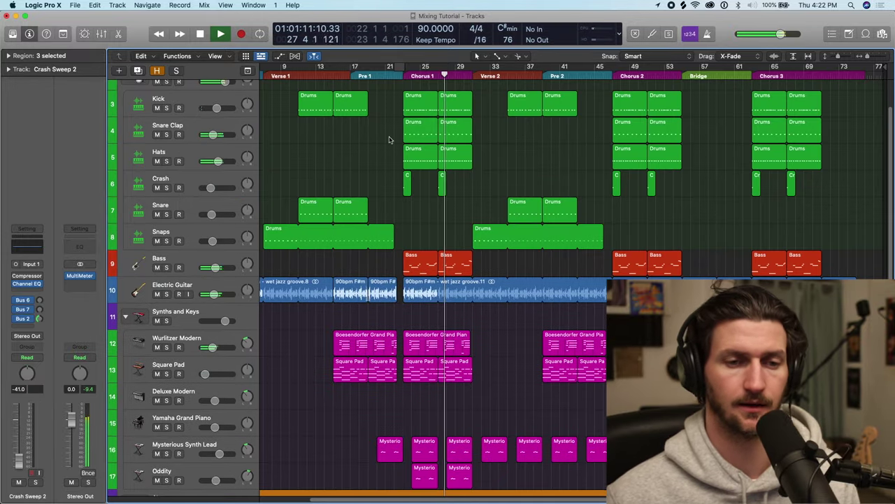
click(215, 267)
key(space)
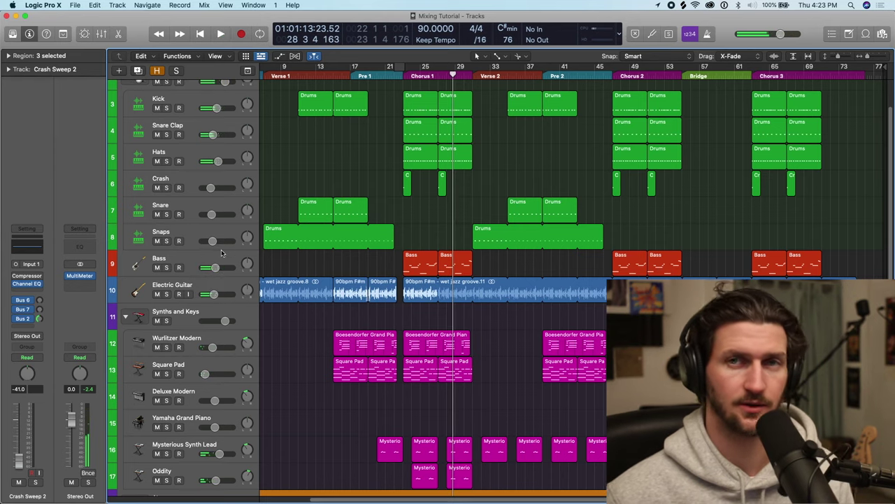